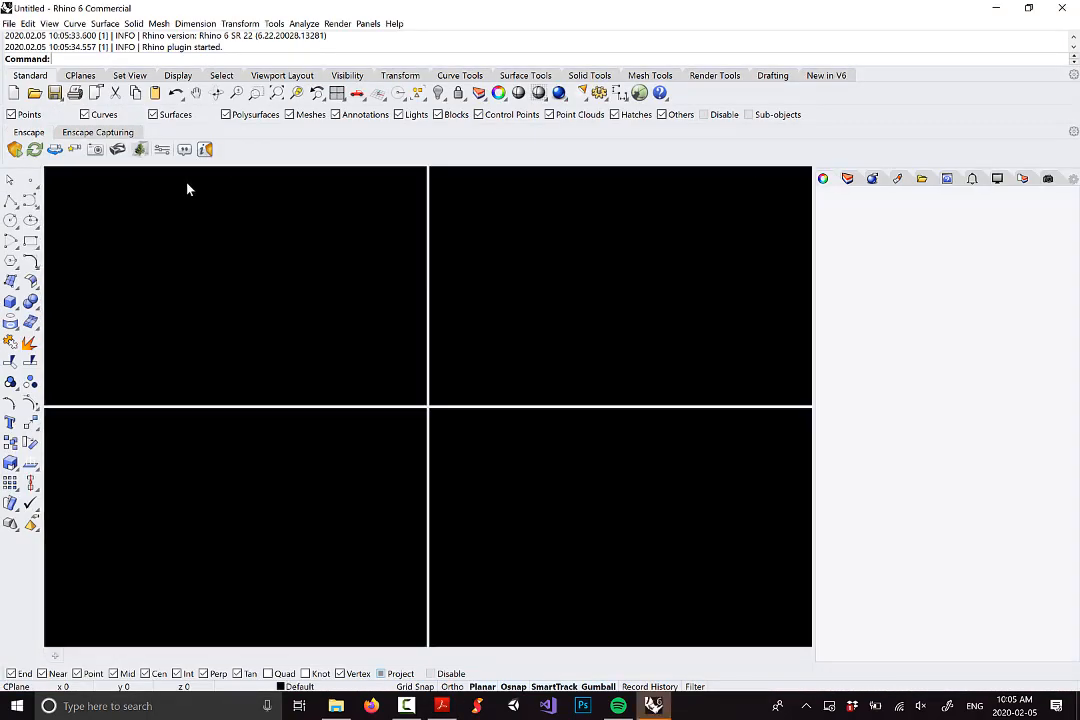
# Step: Browse Dropbox to Media 2 - mod 02 - 2020 > Class Files > 01 - Parametric Toolkit and Intro, then minimize the file window
pyautogui.click(337, 706)
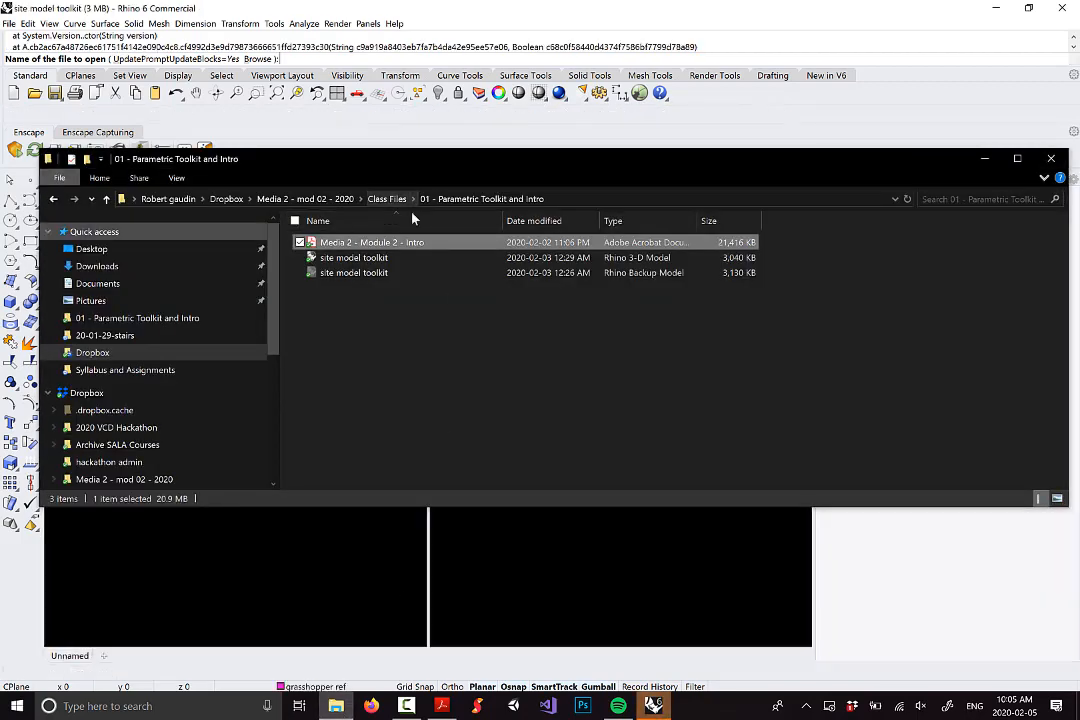
pyautogui.click(93, 355)
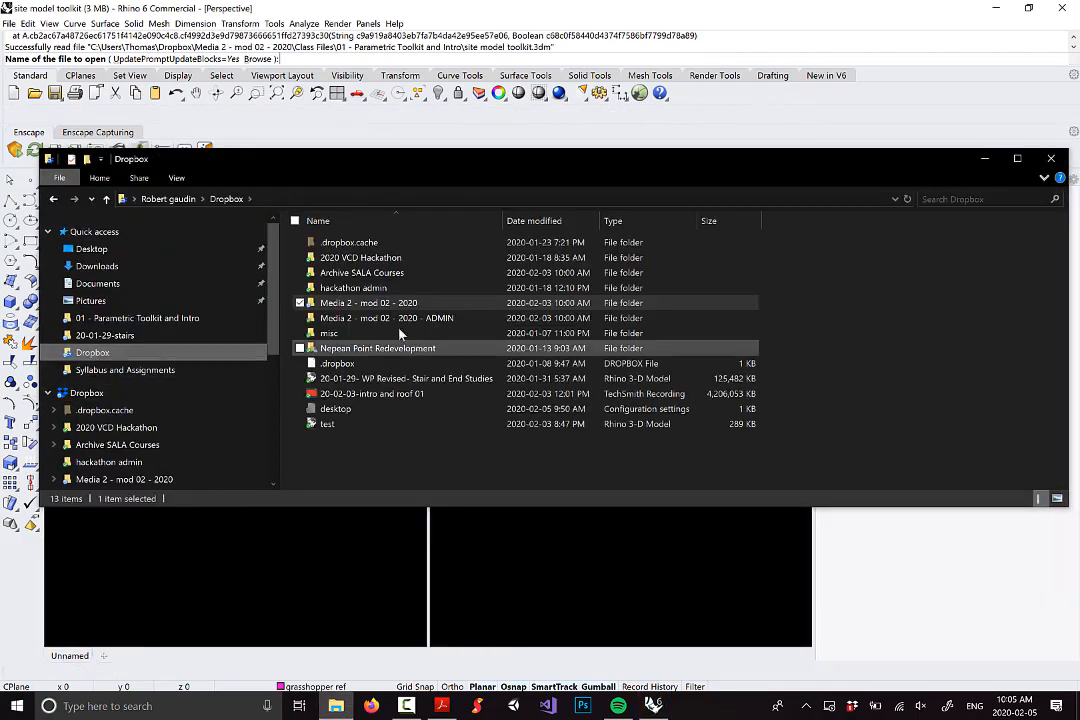
pyautogui.click(365, 303)
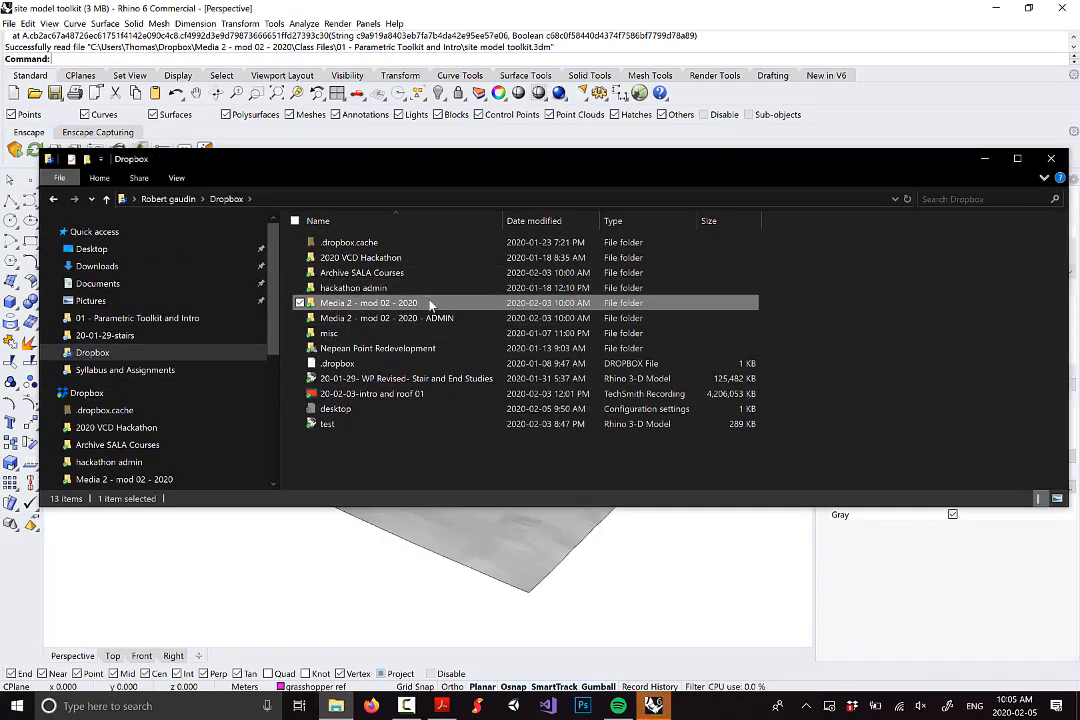
pyautogui.doubleClick(368, 304)
pyautogui.doubleClick(336, 244)
pyautogui.click(393, 248)
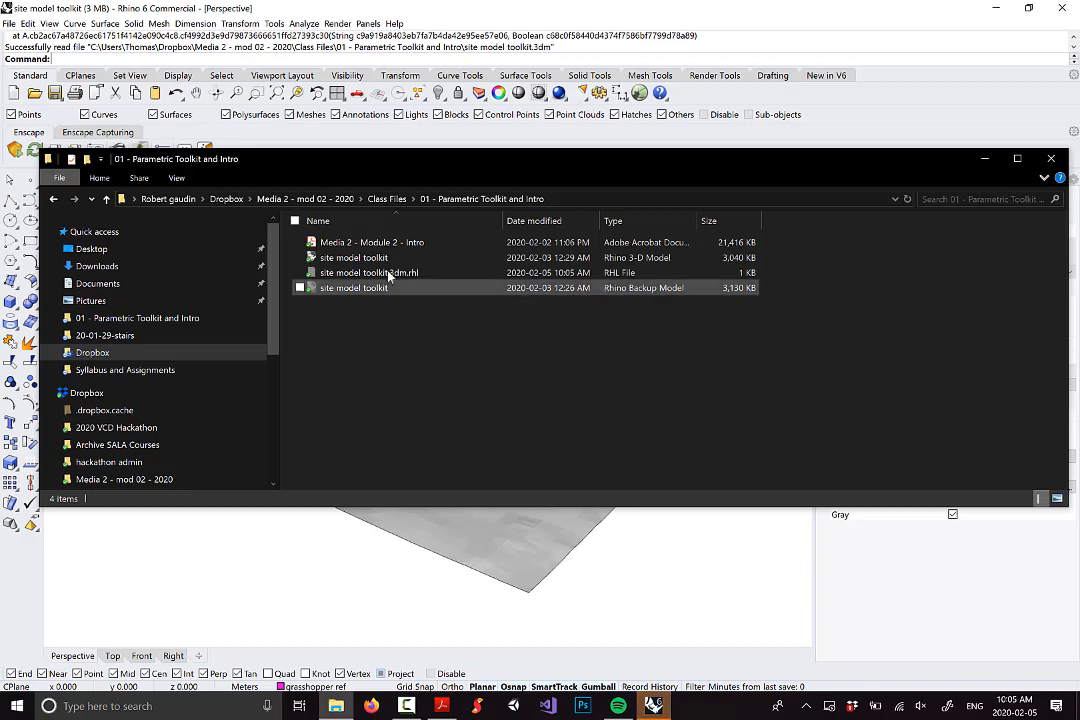
pyautogui.click(976, 161)
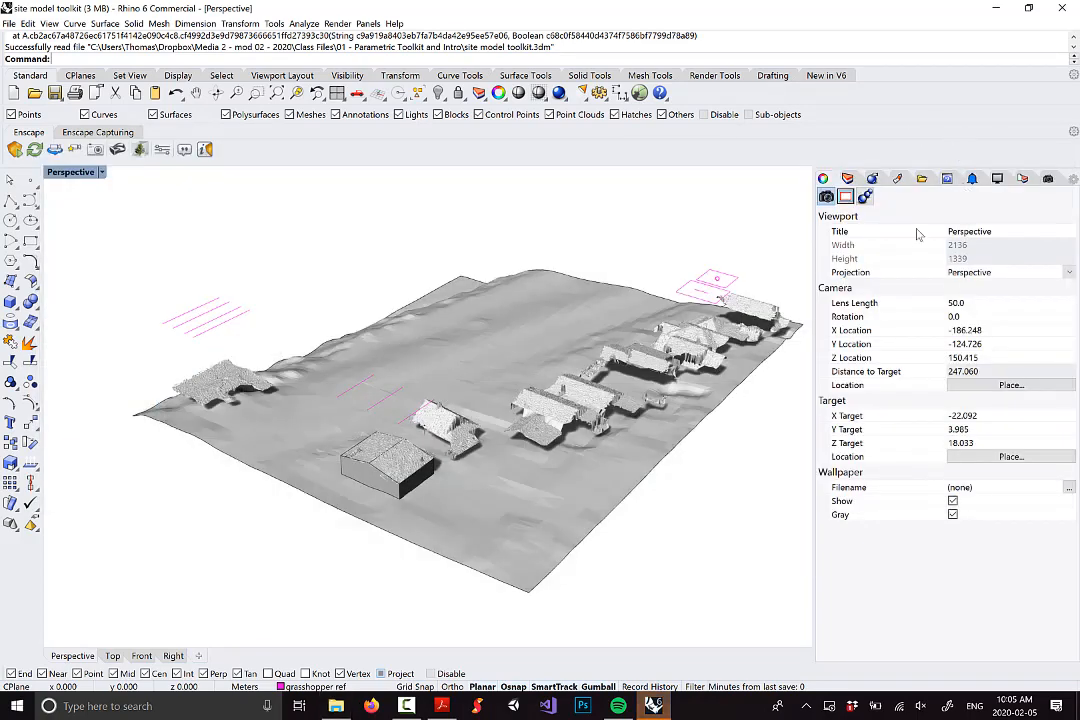
# Step: Examine the row of scanned roof meshes on the terrain and the magenta reference rectangles near its far end
pyautogui.scroll(-2, 273, 235)
pyautogui.keyDown('shift'); pyautogui.moveTo(510, 409); pyautogui.dragTo(482, 392, button='right'); pyautogui.keyUp('shift')
pyautogui.scroll(2, 465, 376)
pyautogui.moveTo(385, 322); pyautogui.dragTo(390, 347, button='right')
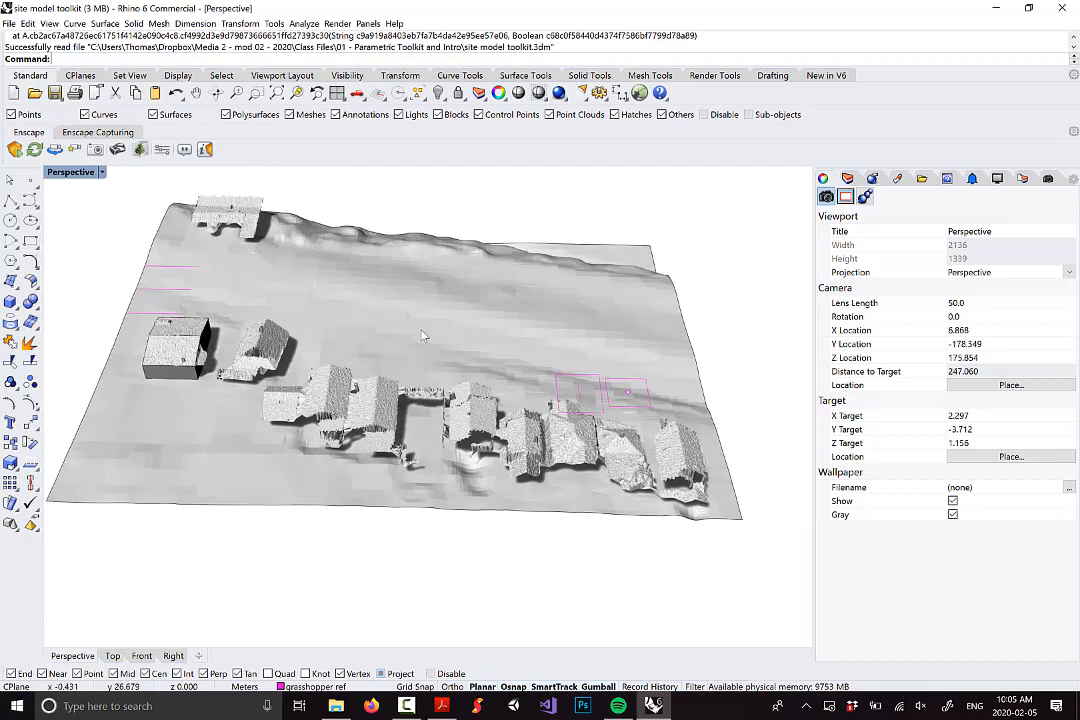
pyautogui.scroll(-4, 421, 330)
pyautogui.scroll(2, 481, 379)
pyautogui.moveTo(557, 411); pyautogui.dragTo(548, 285, button='right')
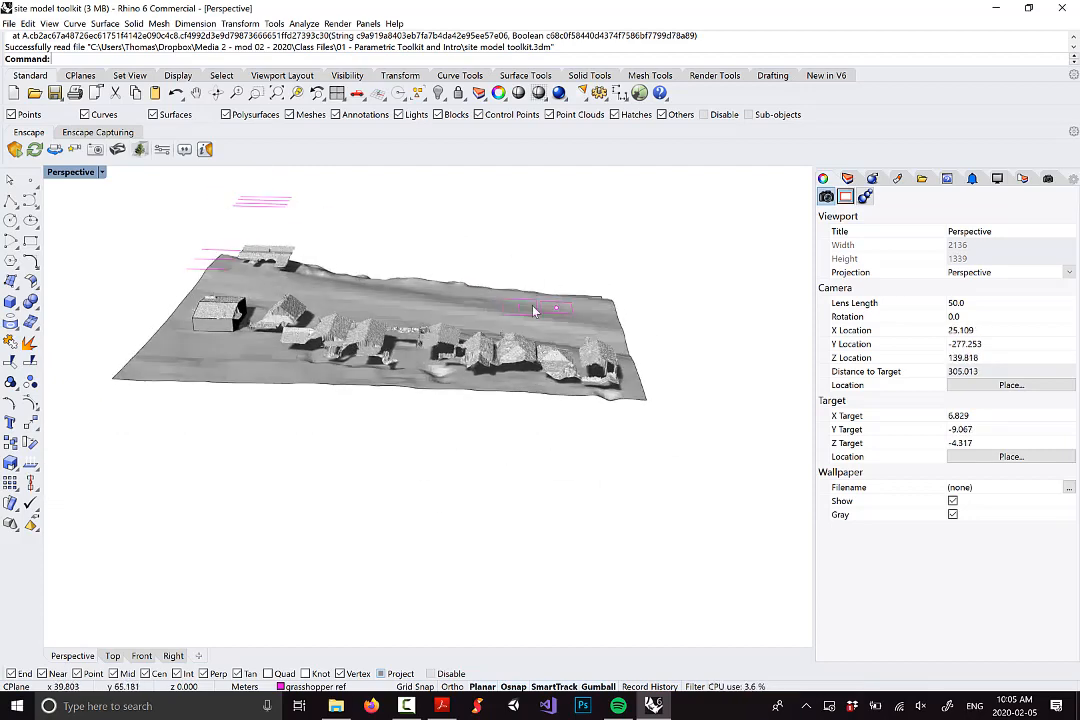
pyautogui.scroll(5, 535, 312)
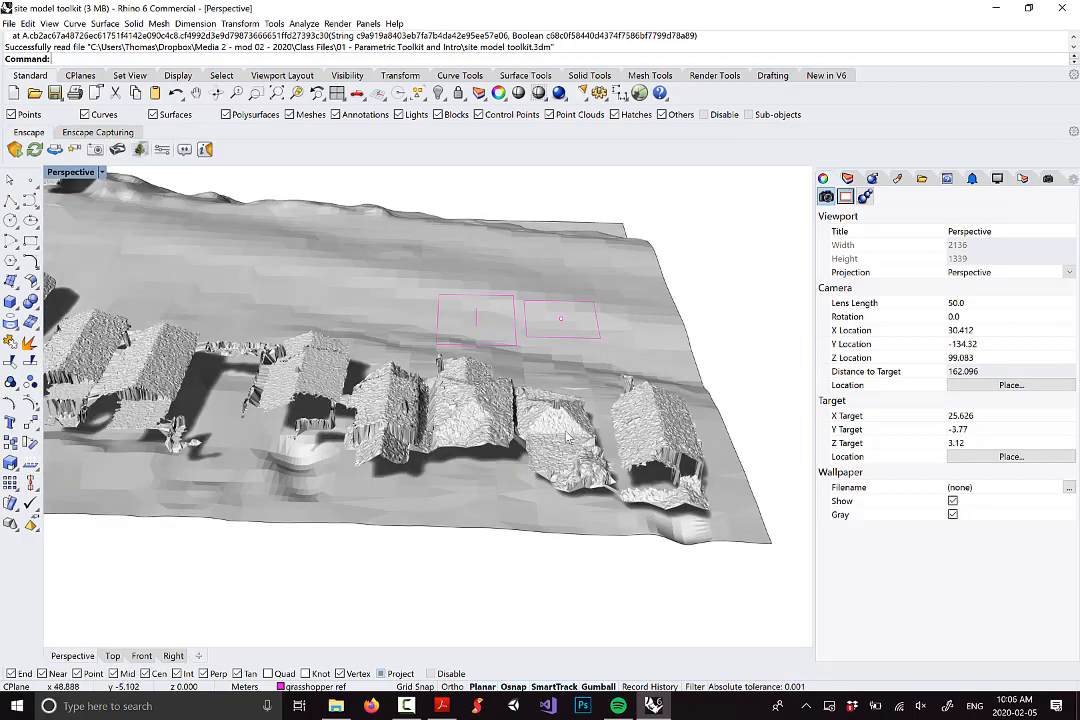
pyautogui.moveTo(560, 412); pyautogui.dragTo(484, 375, button='right')
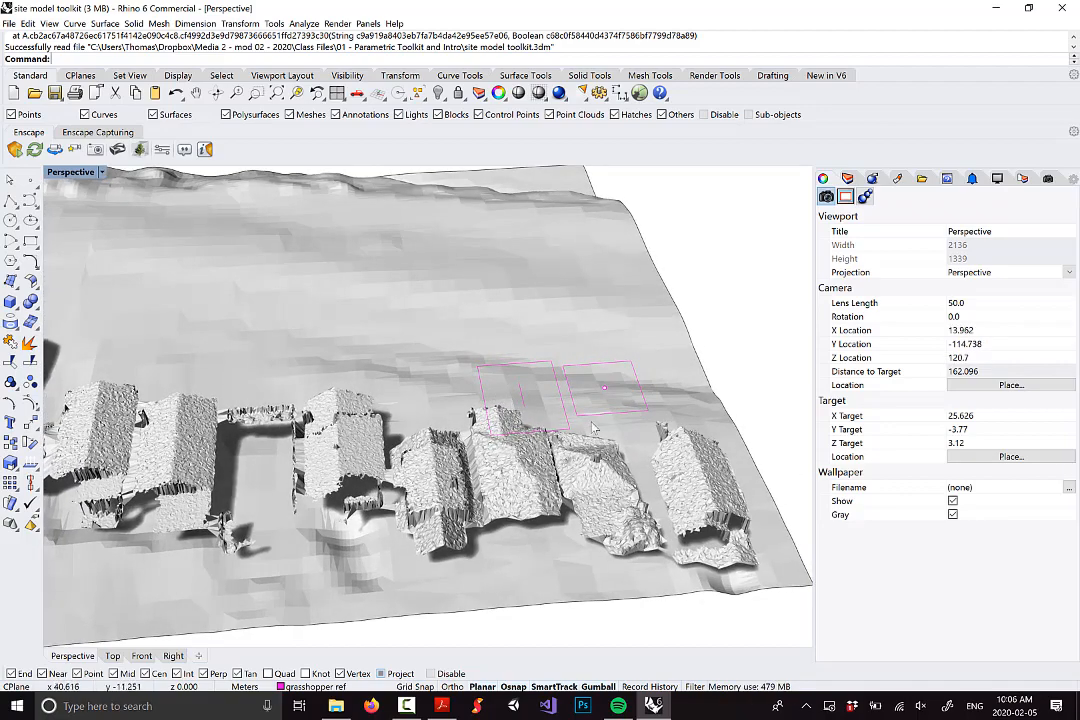
# Step: Examine the box-shaped building, the isolated roof mesh and the magenta line sets, and review the whole site from several angles
pyautogui.scroll(-8, 592, 422)
pyautogui.scroll(2, 358, 422)
pyautogui.moveTo(370, 422); pyautogui.dragTo(478, 382, button='right')
pyautogui.scroll(4, 460, 340)
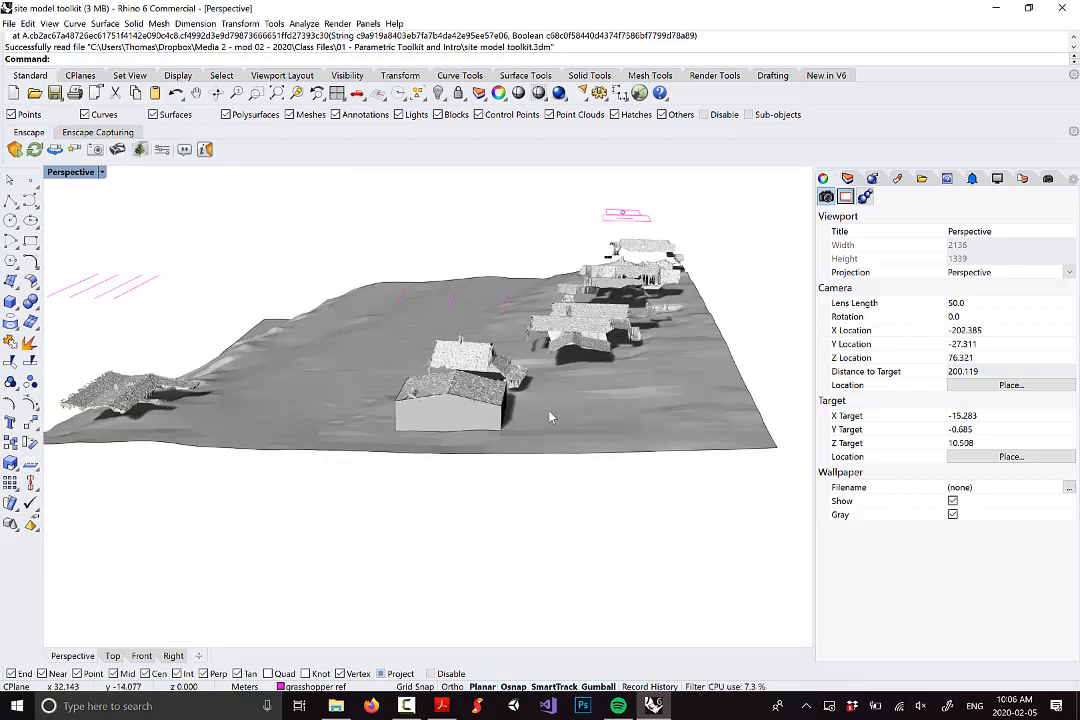
pyautogui.scroll(-2, 528, 383)
pyautogui.moveTo(457, 405); pyautogui.dragTo(509, 320, button='right')
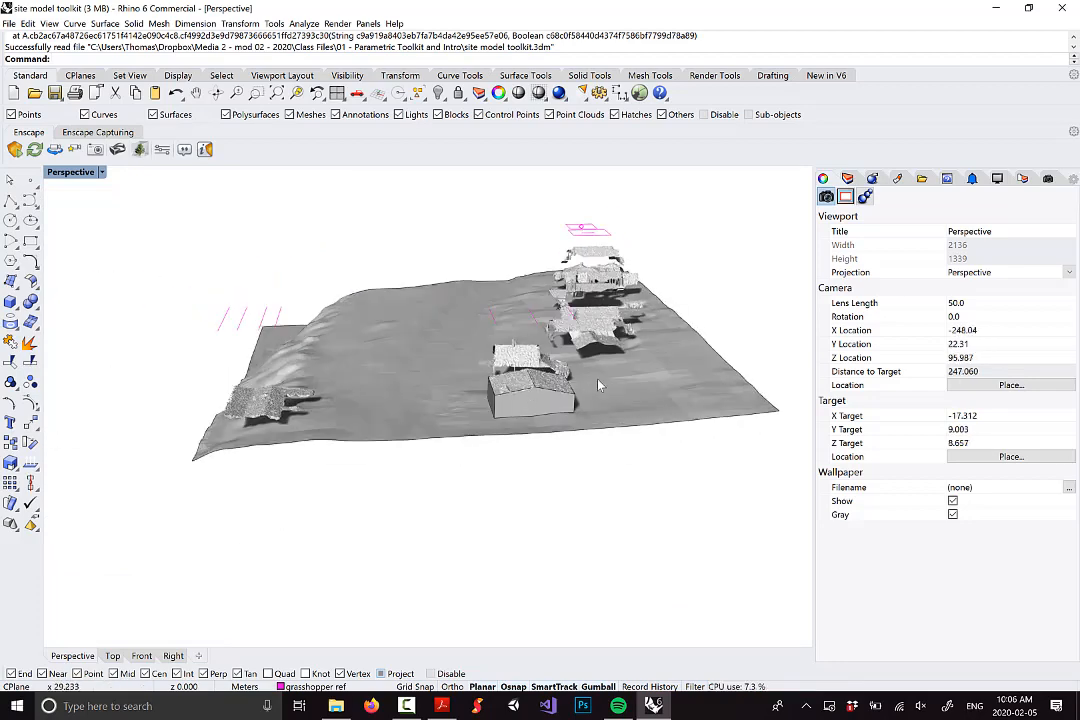
pyautogui.moveTo(217, 348); pyautogui.dragTo(150, 345, button='right')
pyautogui.scroll(4, 164, 345)
pyautogui.moveTo(233, 411); pyautogui.dragTo(156, 294, button='right')
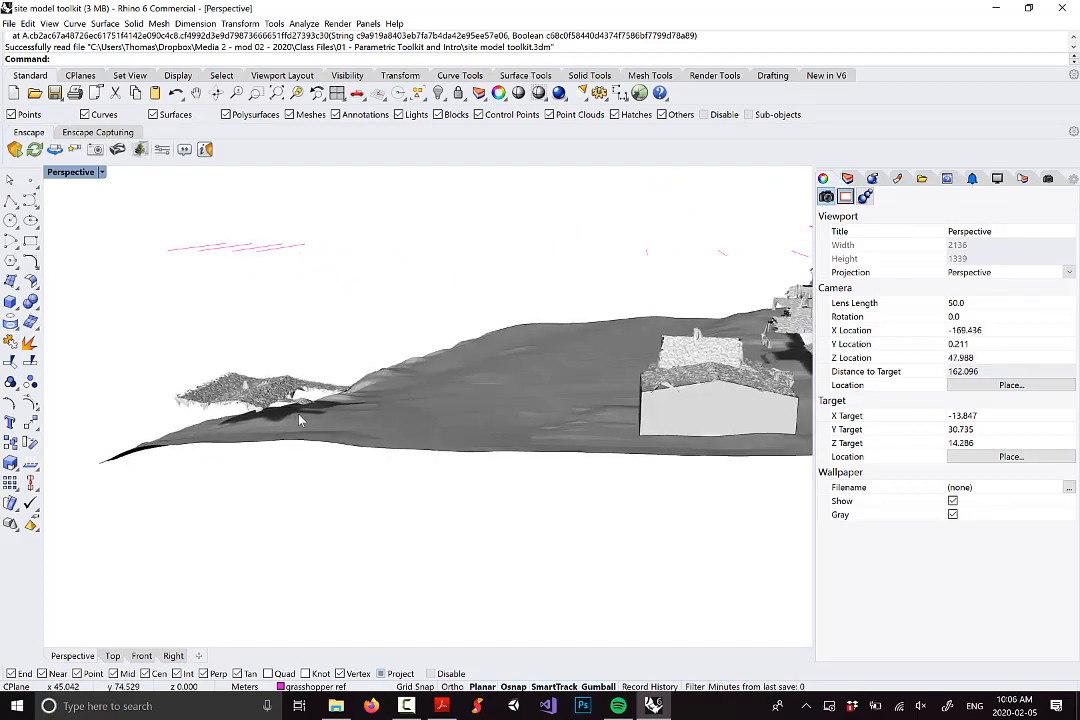
pyautogui.moveTo(222, 347); pyautogui.dragTo(312, 360, button='right')
pyautogui.scroll(-6, 282, 394)
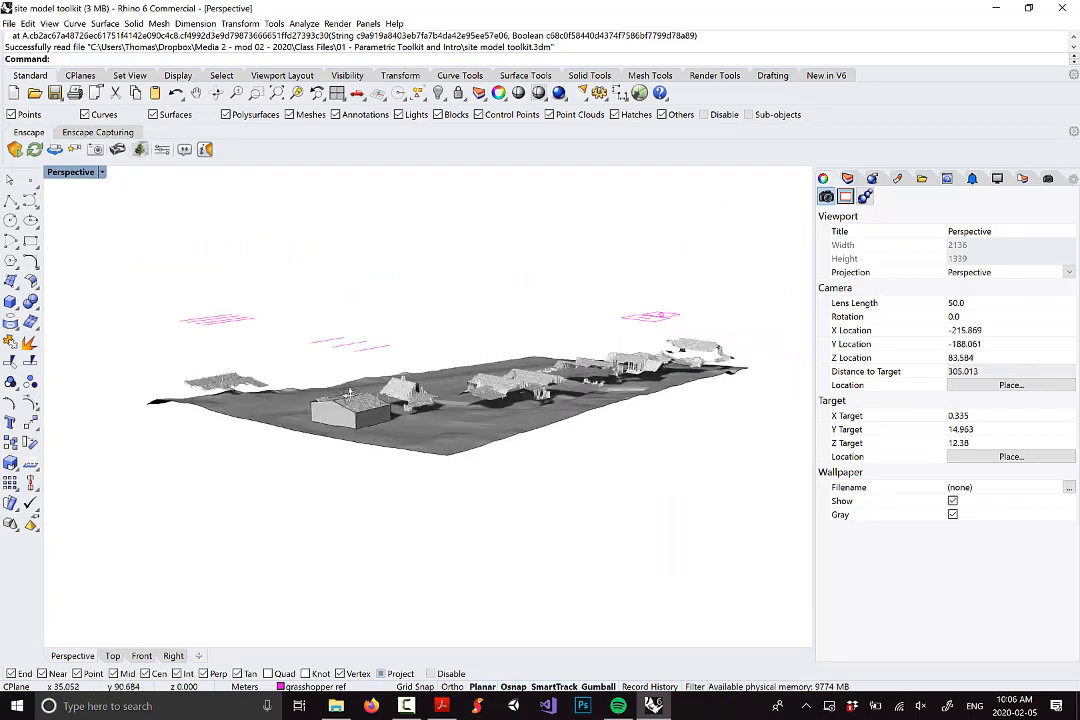
pyautogui.moveTo(420, 370); pyautogui.dragTo(302, 410, button='right')
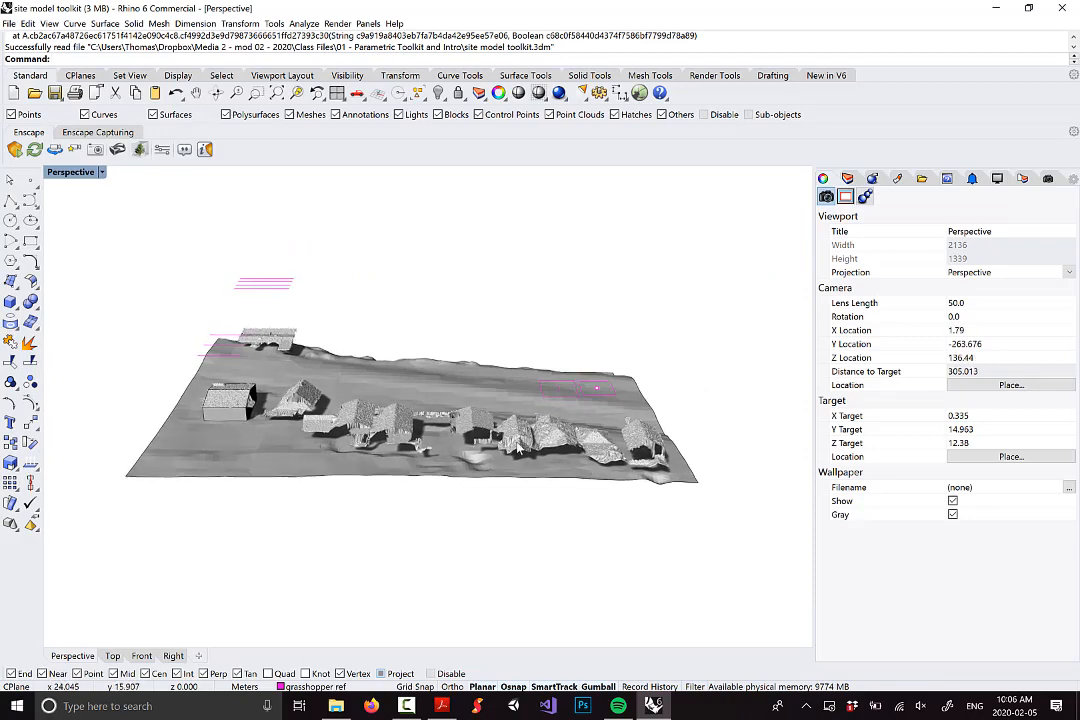
pyautogui.moveTo(481, 372); pyautogui.dragTo(632, 420, button='right')
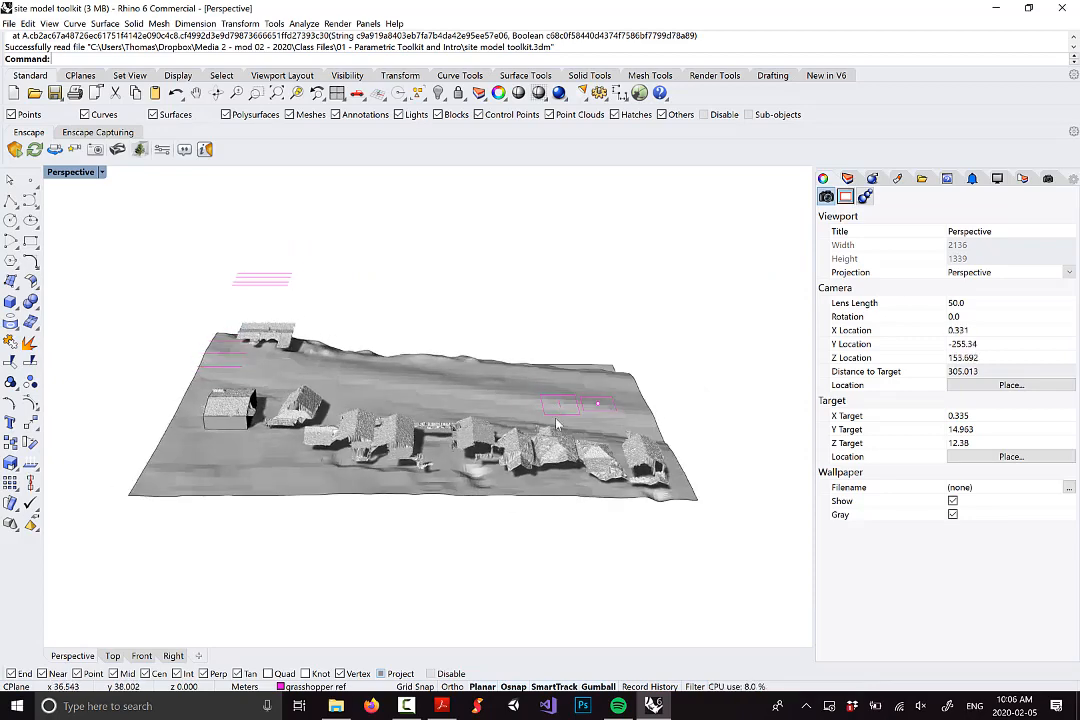
pyautogui.scroll(2, 597, 432)
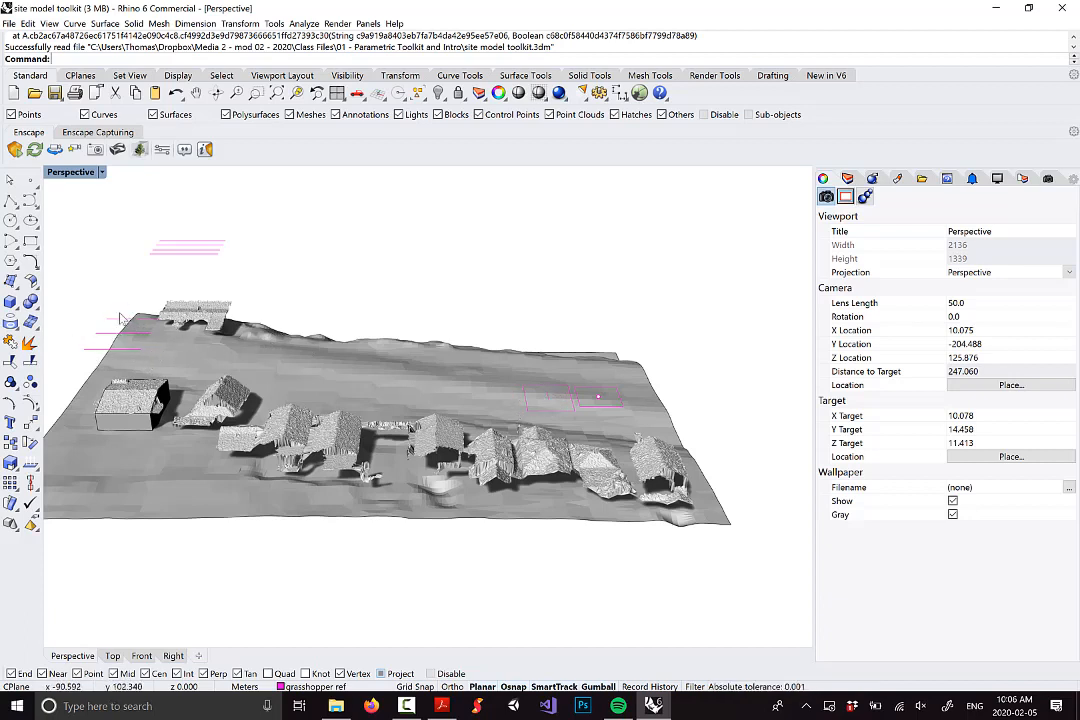
pyautogui.moveTo(251, 322); pyautogui.dragTo(325, 373, button='right')
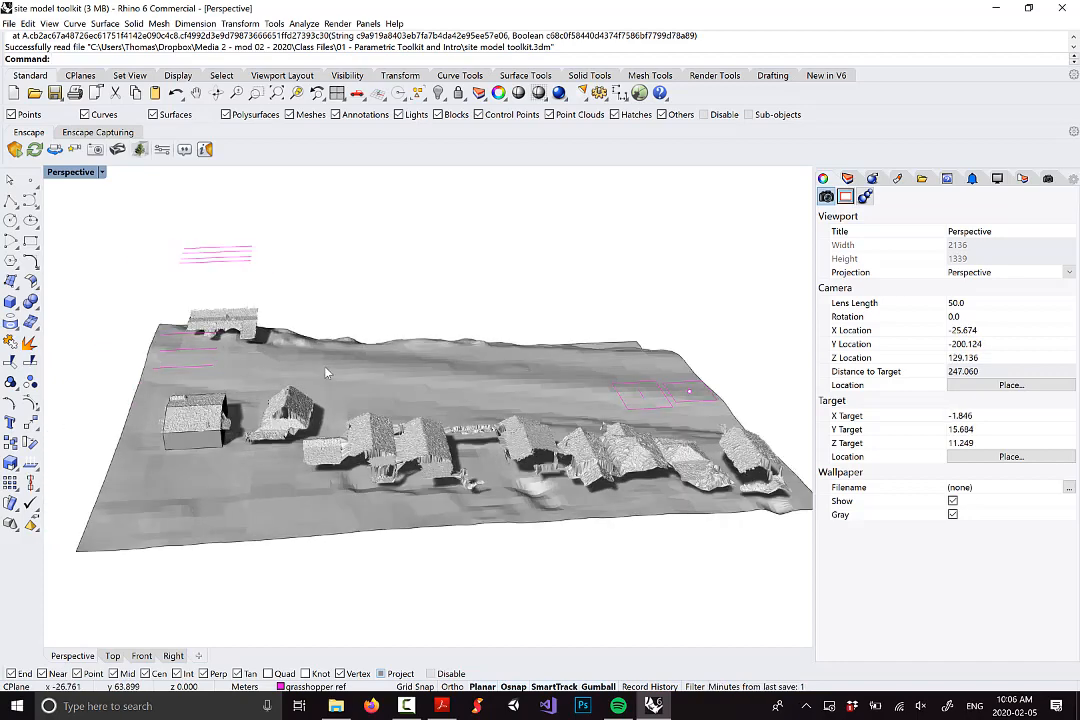
# Step: Launch Grasshopper, open the toolkit WIP definition, and move its window aside so the site model stays in view
pyautogui.write('Grasshopper')
pyautogui.press('Return')
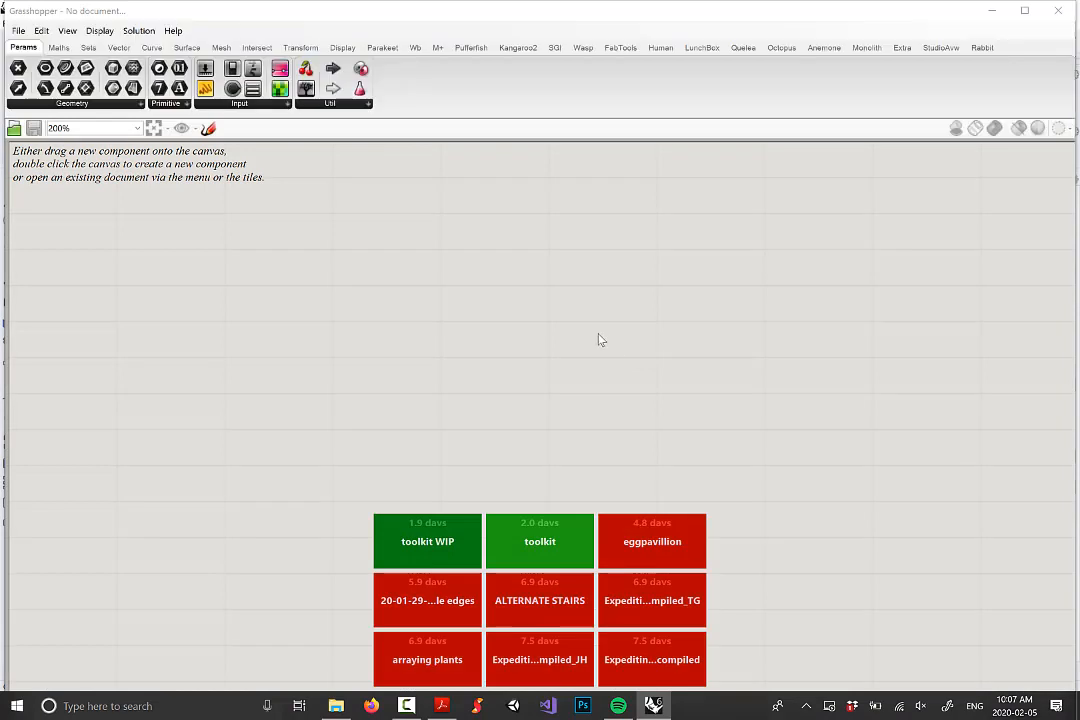
pyautogui.click(473, 551)
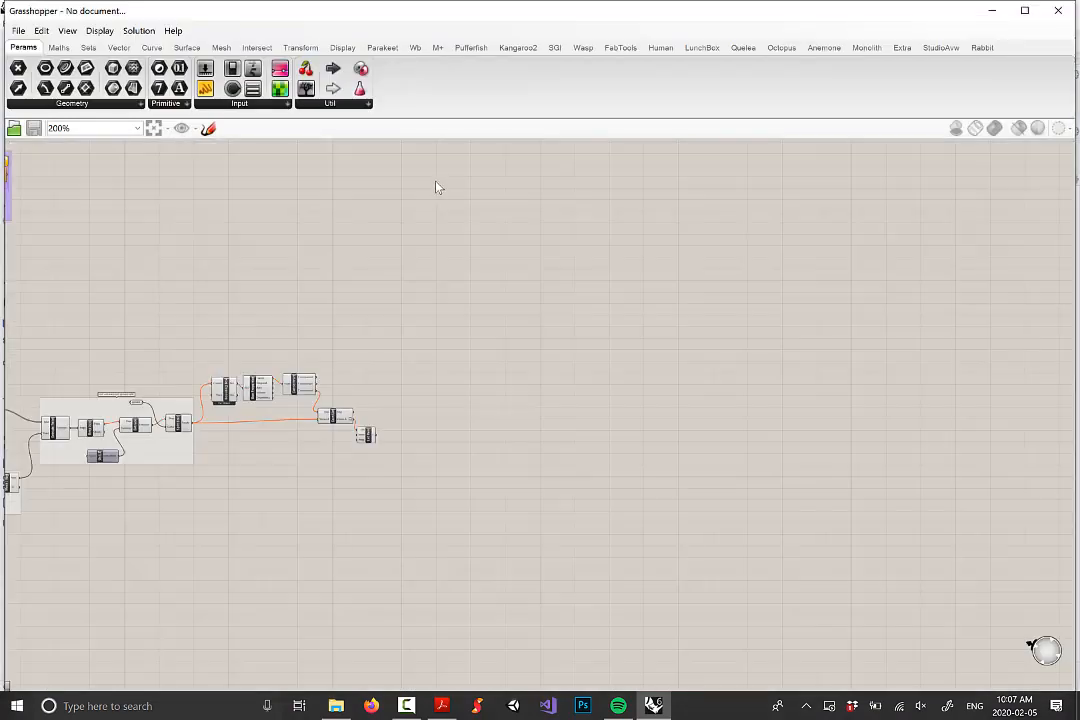
pyautogui.moveTo(501, 6); pyautogui.dragTo(822, 22)
# Step: Examine the toolkit WIP component groups and roof input parameters alongside the previewed roof meshes in the site model
pyautogui.scroll(-8, 656, 325)
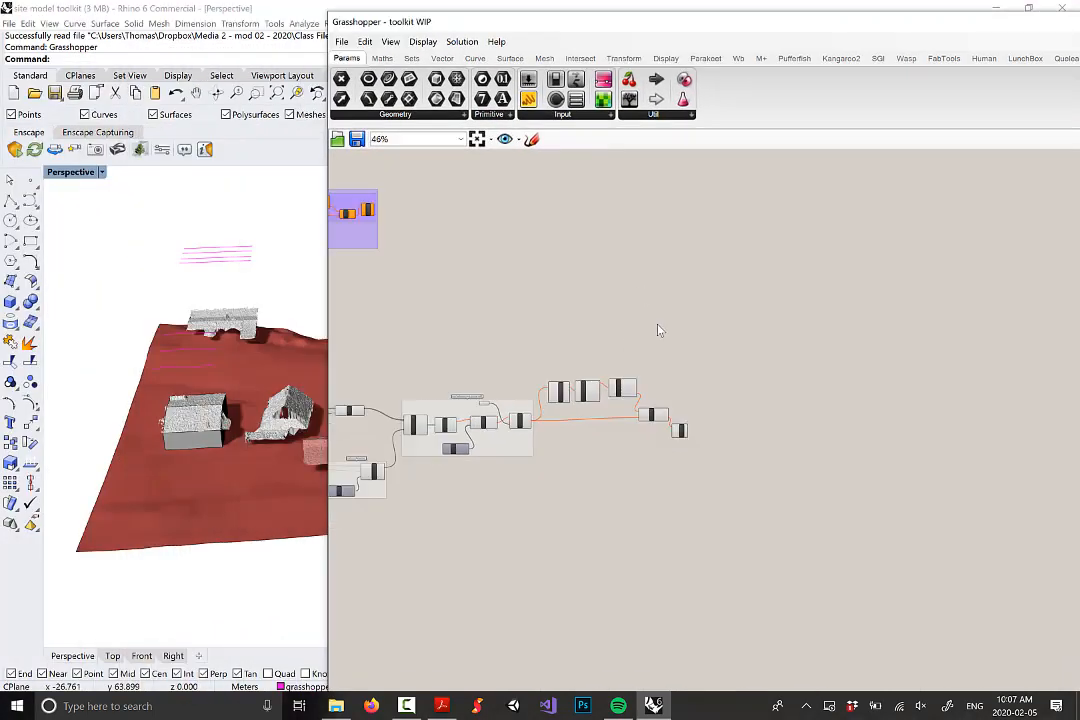
pyautogui.moveTo(598, 349); pyautogui.dragTo(681, 353, button='right')
pyautogui.scroll(3, 625, 264)
pyautogui.scroll(6, 519, 398)
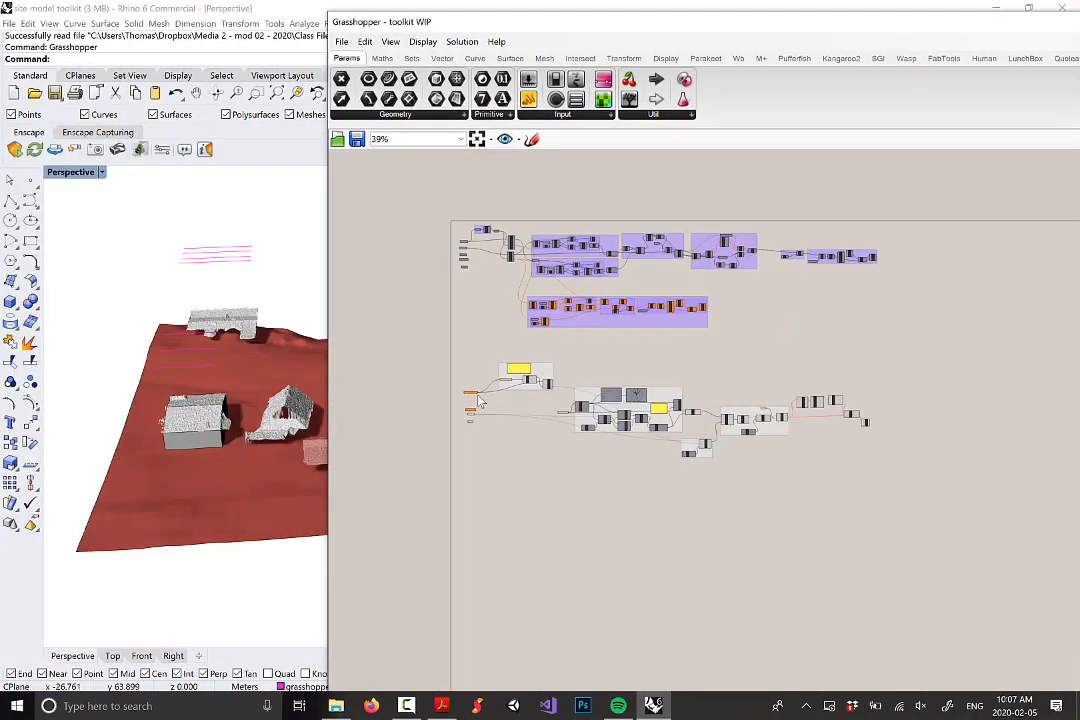
pyautogui.scroll(-2, 598, 405)
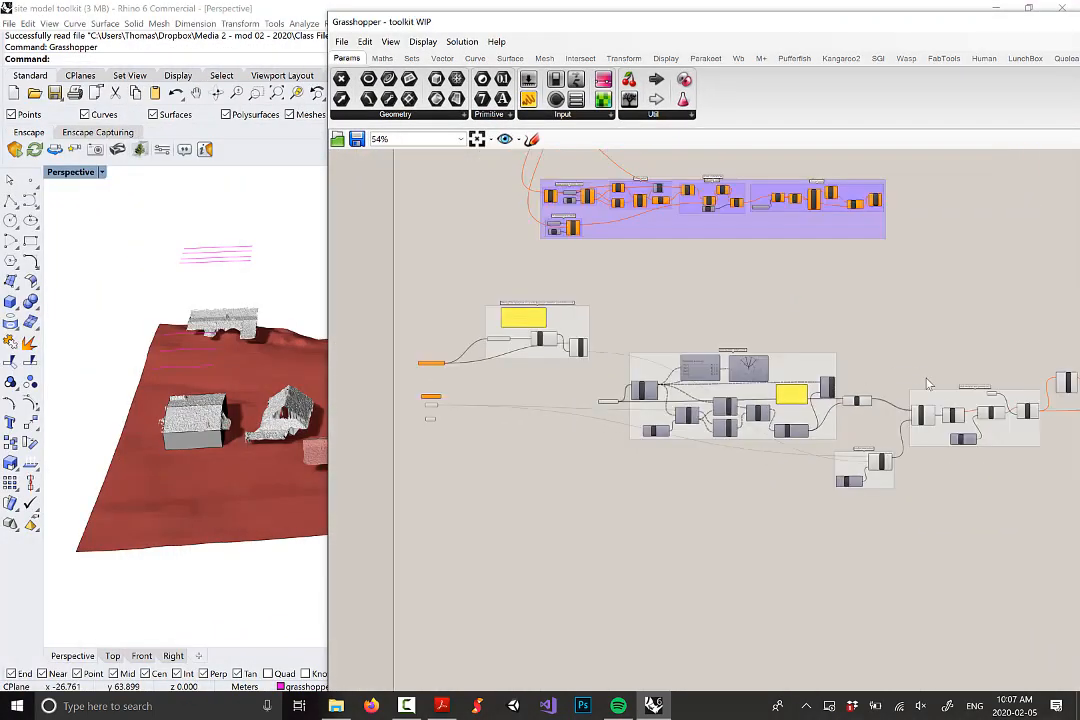
pyautogui.moveTo(926, 379); pyautogui.dragTo(891, 369, button='right')
pyautogui.scroll(-5, 331, 437)
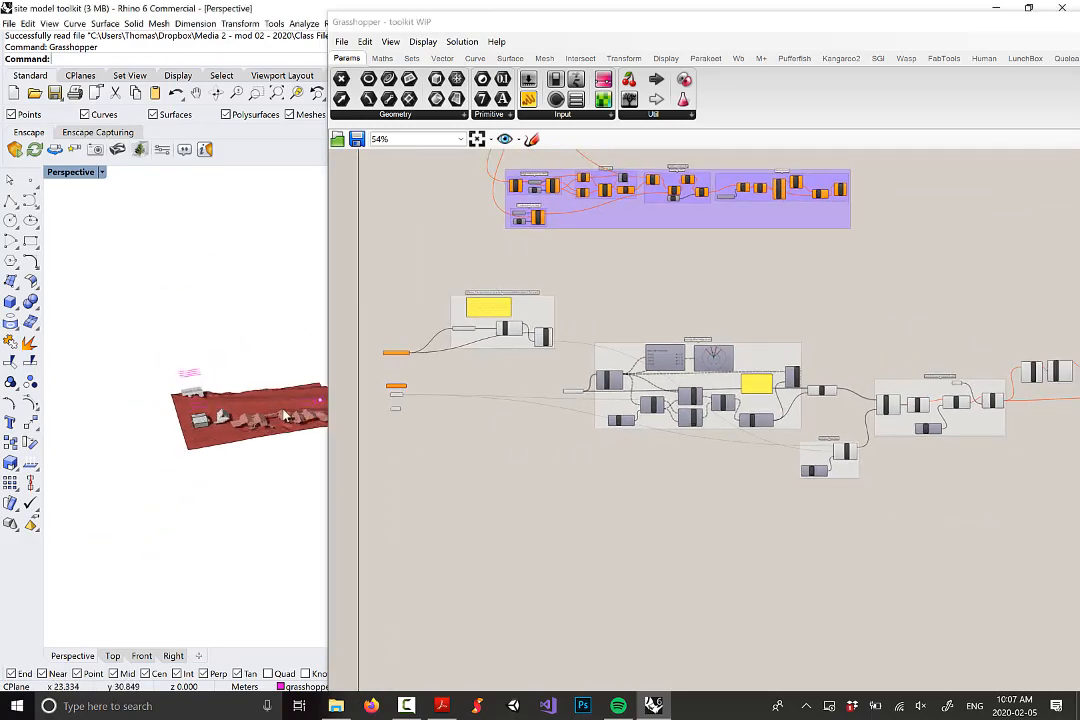
pyautogui.scroll(3, 390, 320)
pyautogui.scroll(2, 555, 310)
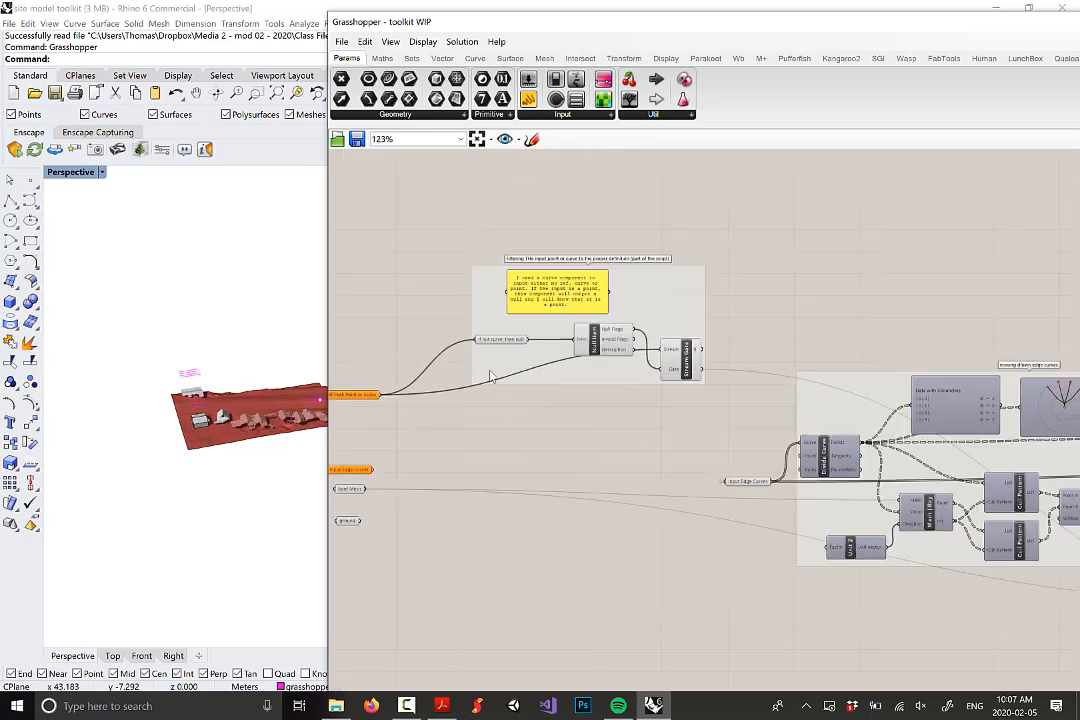
pyautogui.scroll(-7, 212, 405)
pyautogui.scroll(4, 232, 416)
pyautogui.scroll(6, 230, 416)
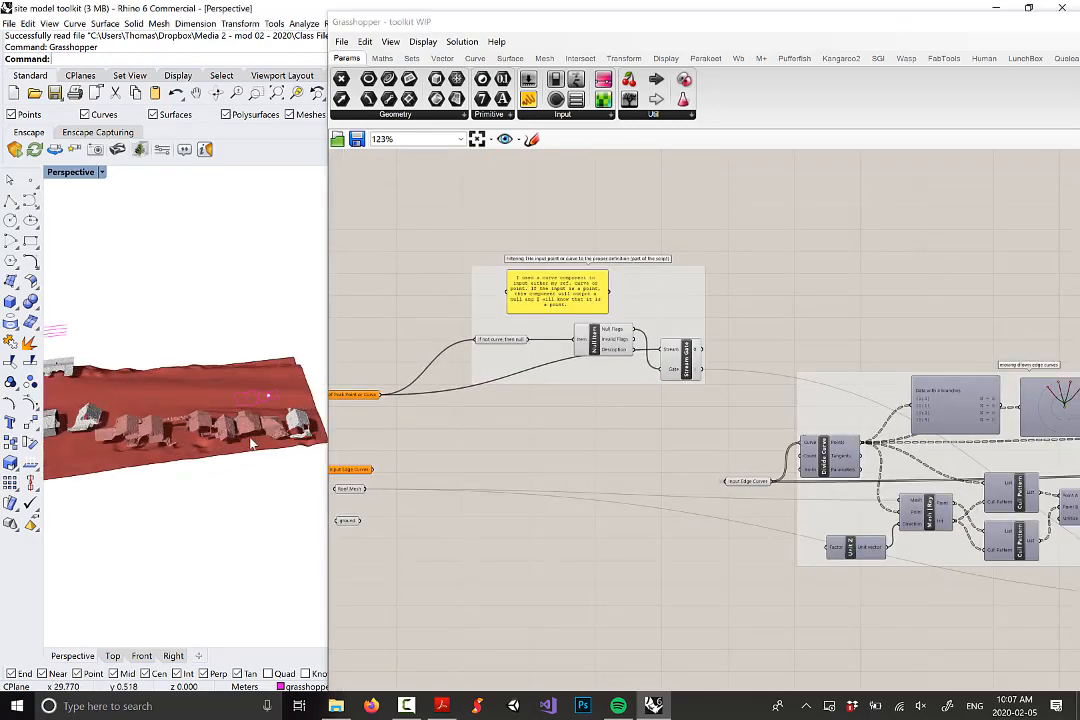
pyautogui.moveTo(251, 444); pyautogui.dragTo(227, 427, button='right')
pyautogui.moveTo(665, 441); pyautogui.dragTo(791, 442, button='right')
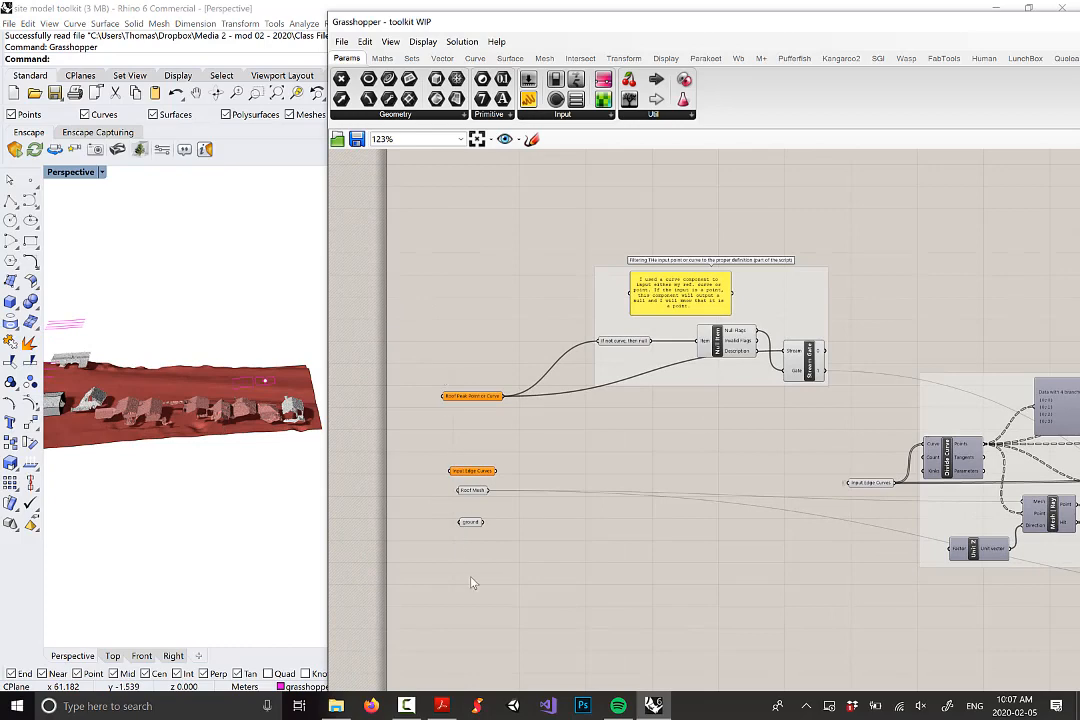
# Step: Reposition the Roof Peak Point or Curve parameter closer to the Input Edge Curves parameter
pyautogui.scroll(3, 472, 441)
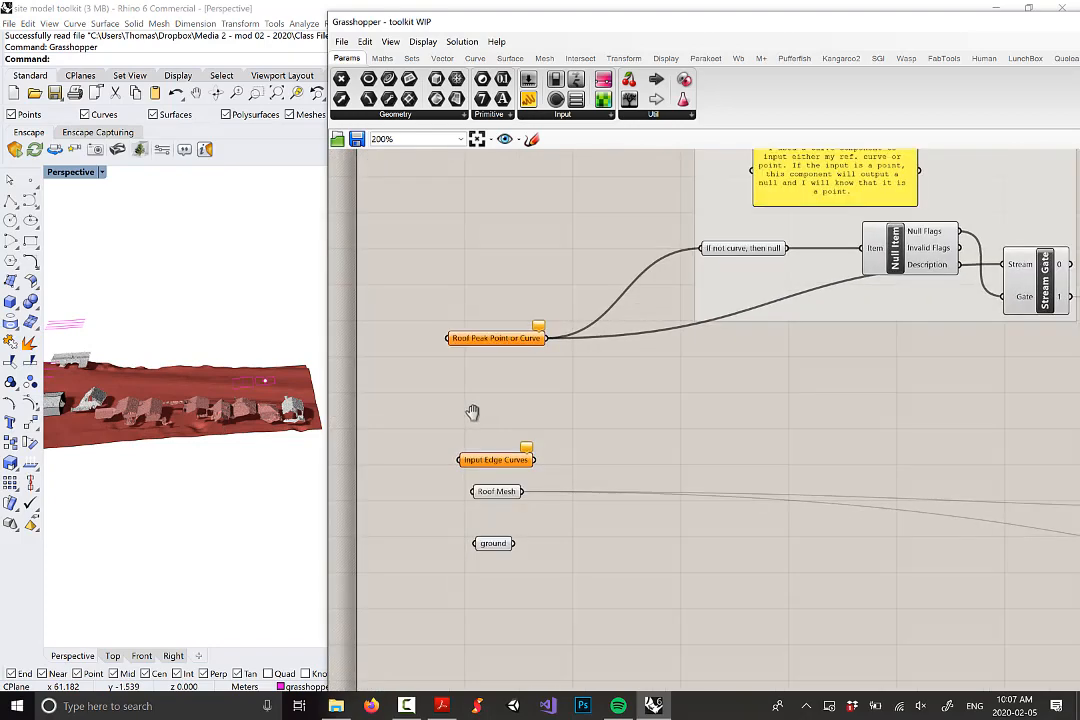
pyautogui.moveTo(537, 338); pyautogui.dragTo(537, 333)
pyautogui.moveTo(278, 398); pyautogui.dragTo(258, 376, button='right')
pyautogui.scroll(8, 266, 388)
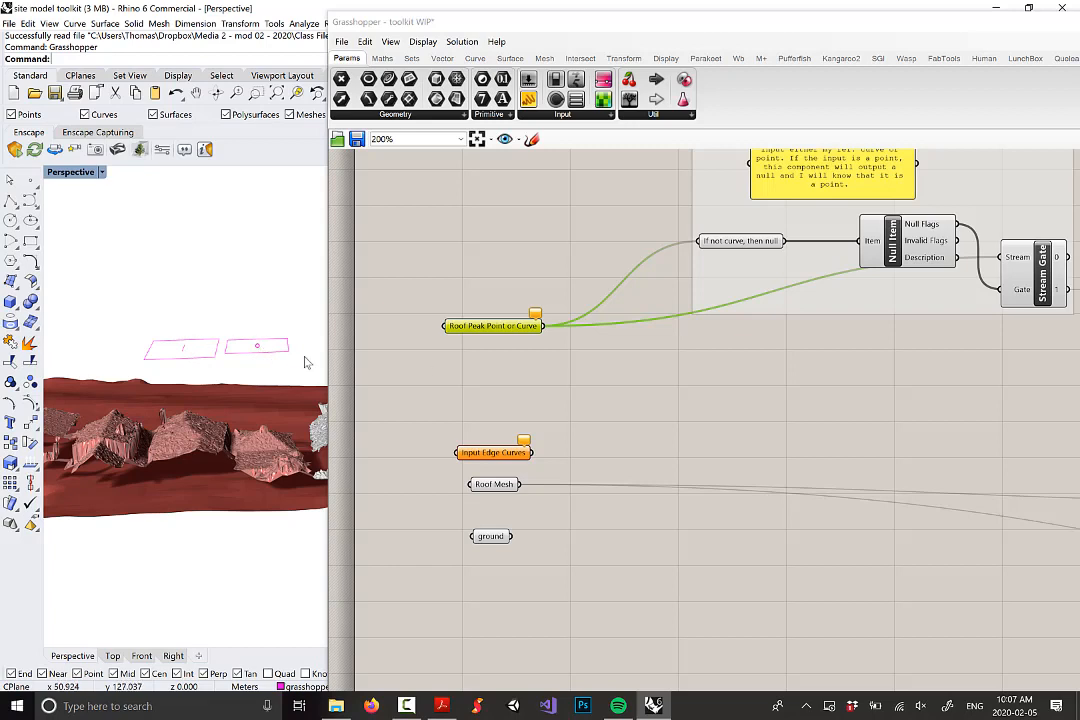
pyautogui.scroll(1, 270, 347)
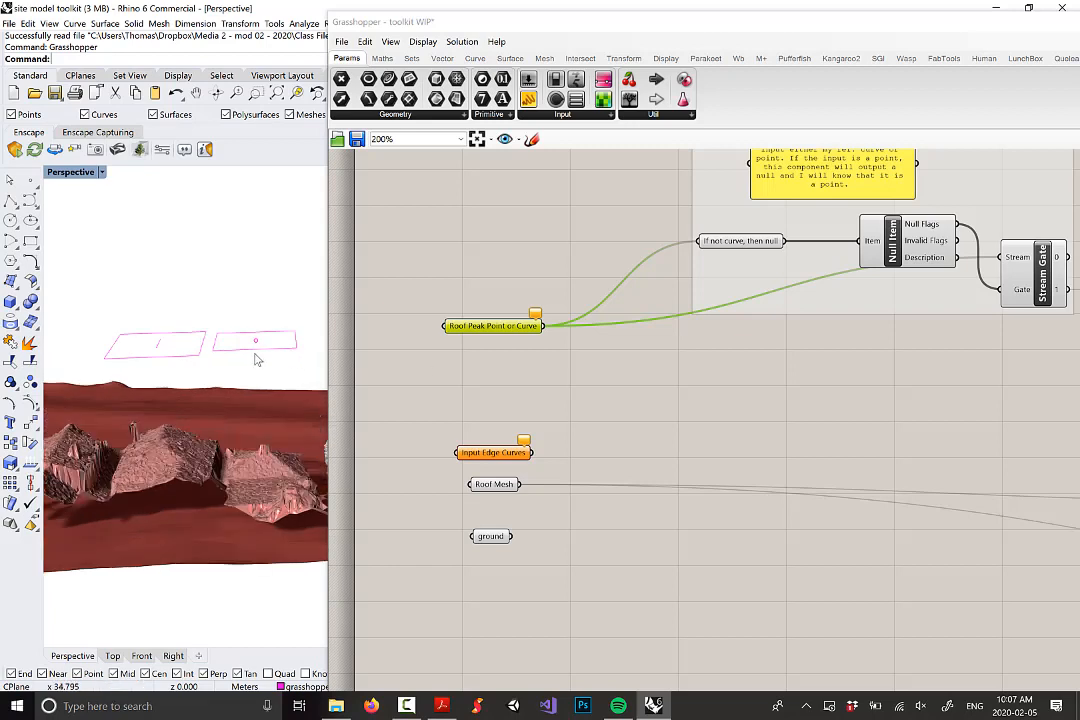
pyautogui.moveTo(472, 327); pyautogui.dragTo(470, 370)
pyautogui.moveTo(510, 372); pyautogui.dragTo(468, 378, button='right')
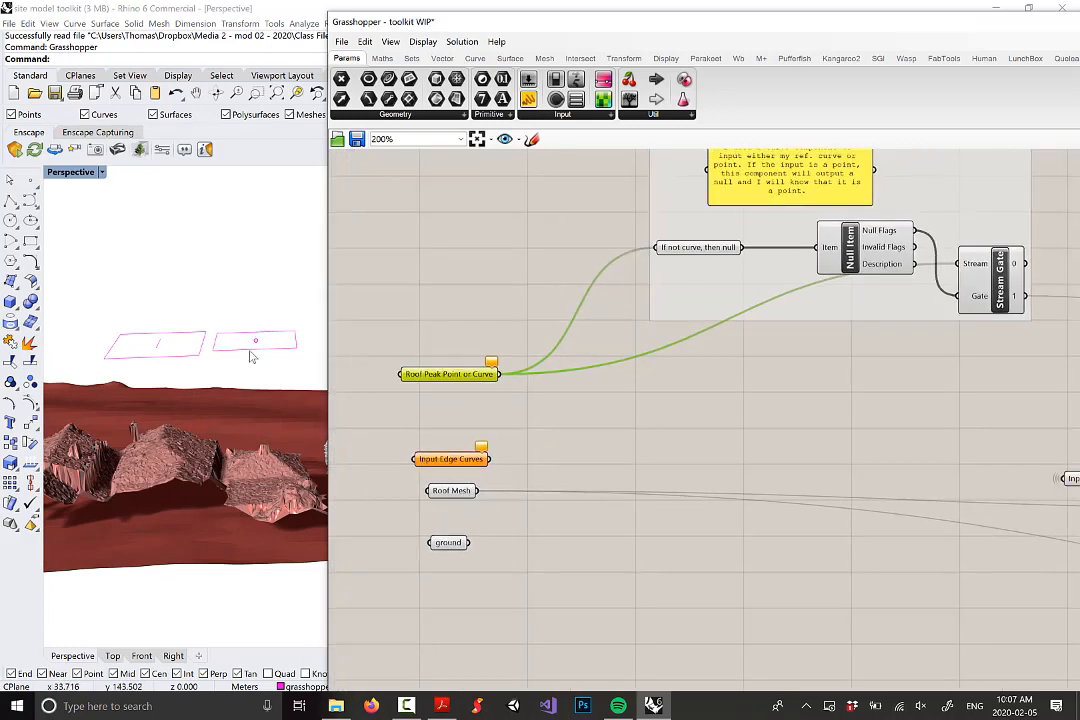
# Step: Assign the point inside the smaller magenta rectangle to Roof Peak Point or Curve as one geometry
pyautogui.click(257, 366)
pyautogui.moveTo(245, 315); pyautogui.dragTo(271, 370)
pyautogui.click(439, 375)
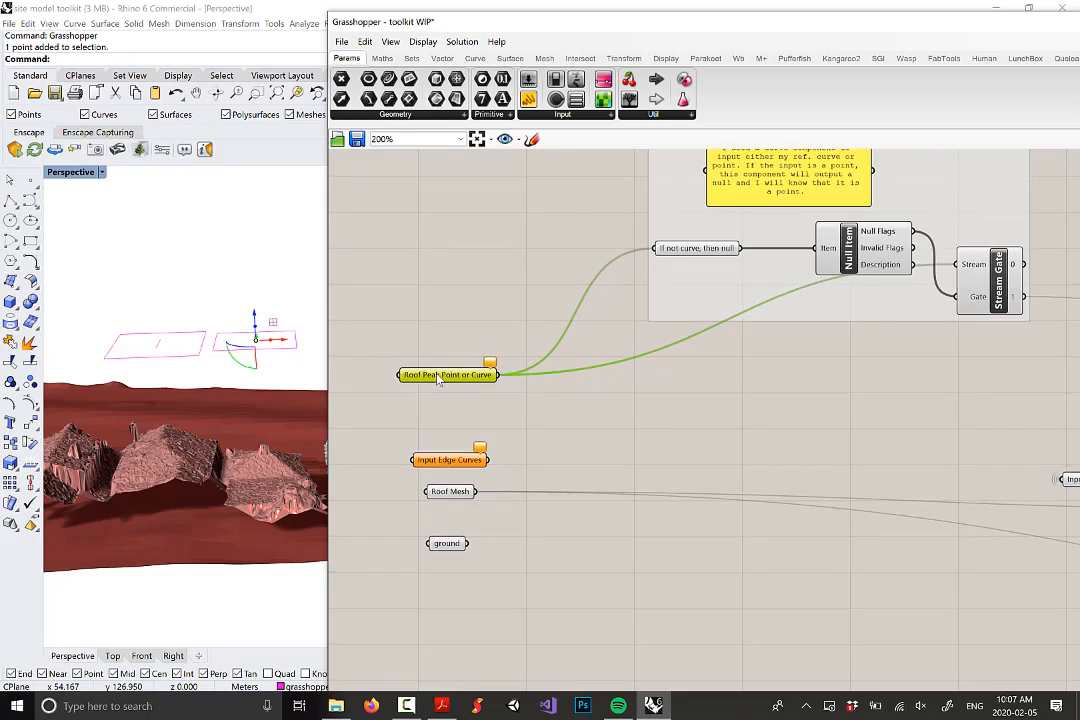
pyautogui.rightClick(441, 377)
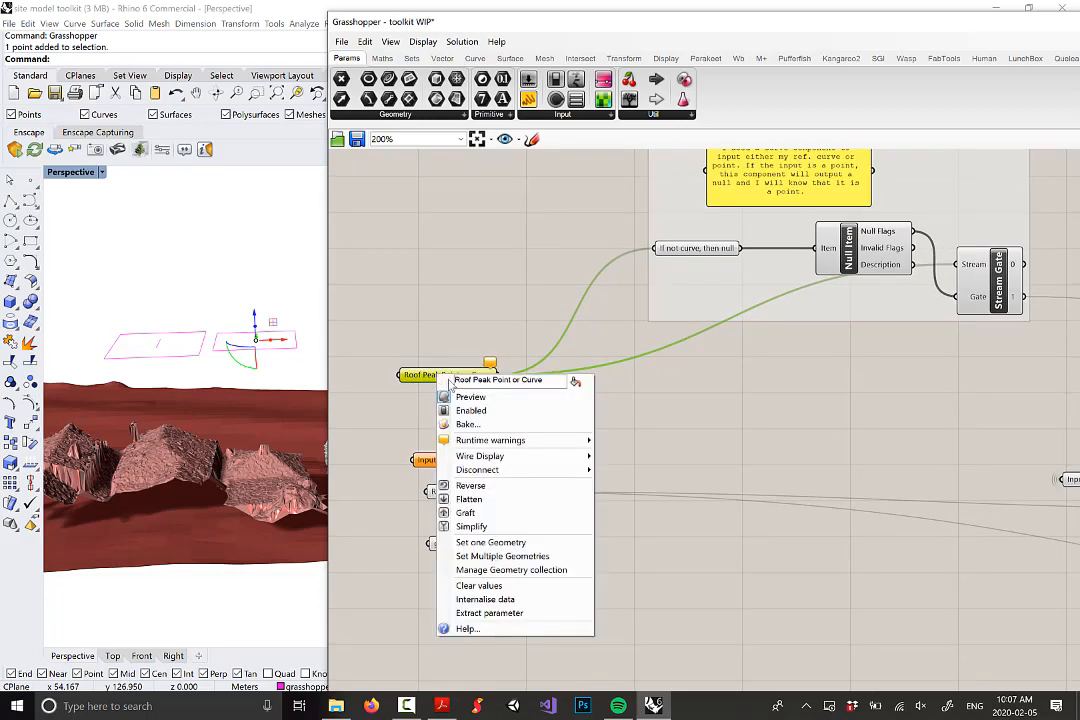
pyautogui.click(500, 548)
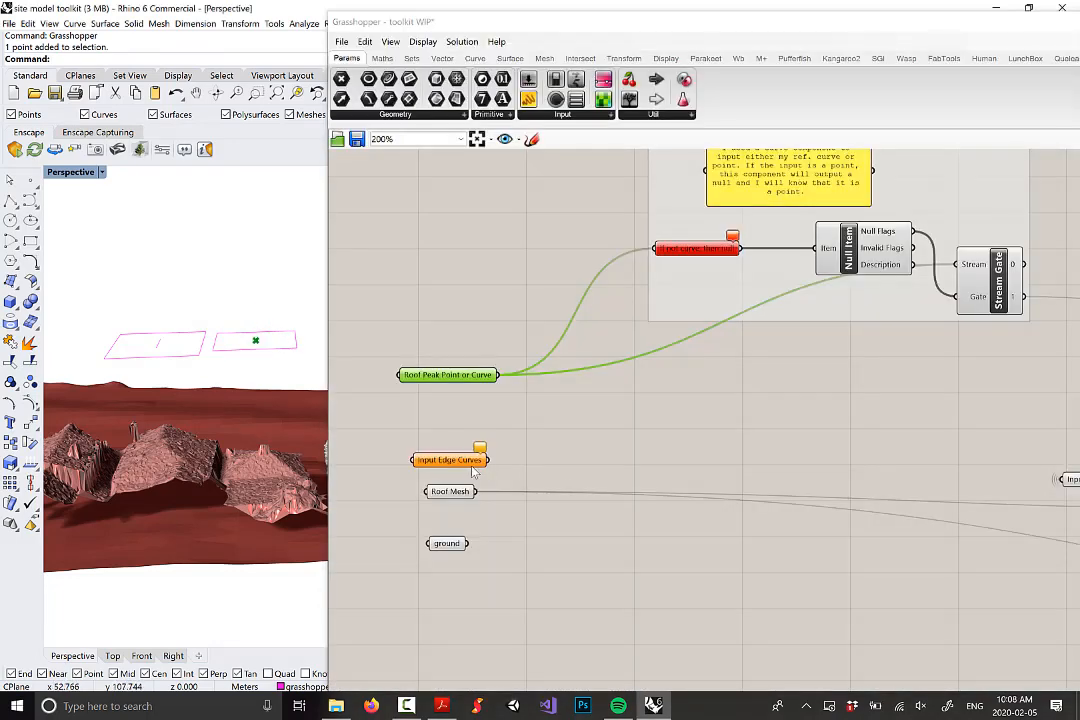
# Step: Move the Input Edge Curves parameter slightly up, away from the Roof Mesh parameter
pyautogui.moveTo(466, 471); pyautogui.dragTo(462, 452)
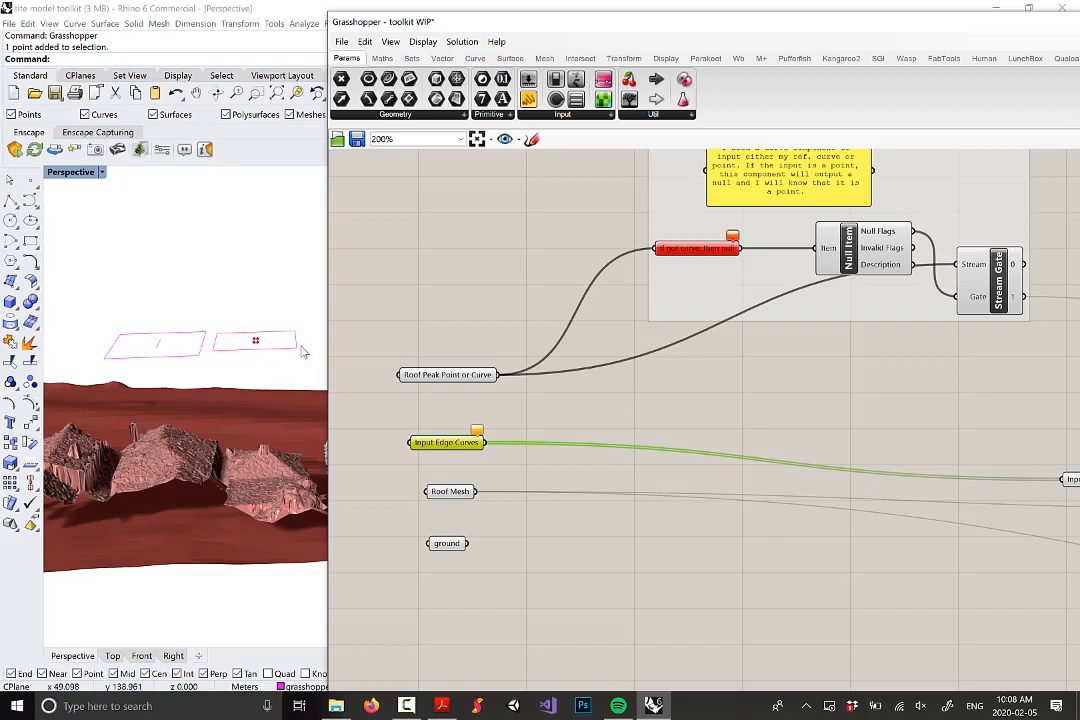
pyautogui.moveTo(270, 362); pyautogui.dragTo(232, 432, button='right')
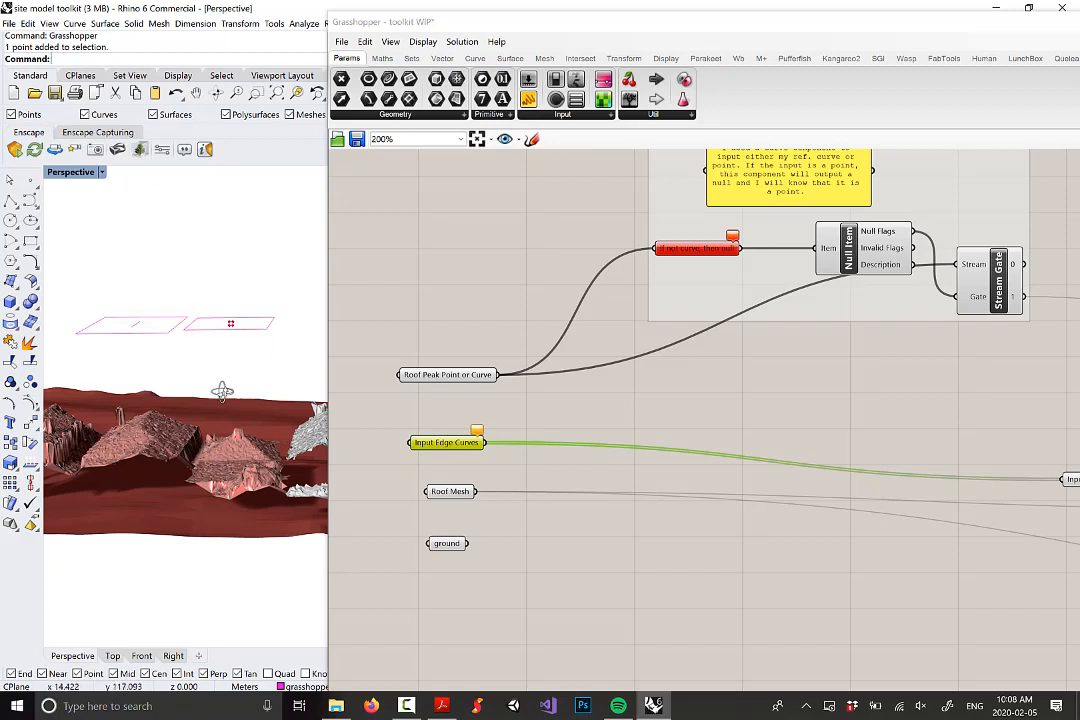
# Step: Assign the four edge curves of the smaller magenta rectangle to Input Edge Curves as multiple curves
pyautogui.moveTo(222, 390); pyautogui.dragTo(187, 432, button='right')
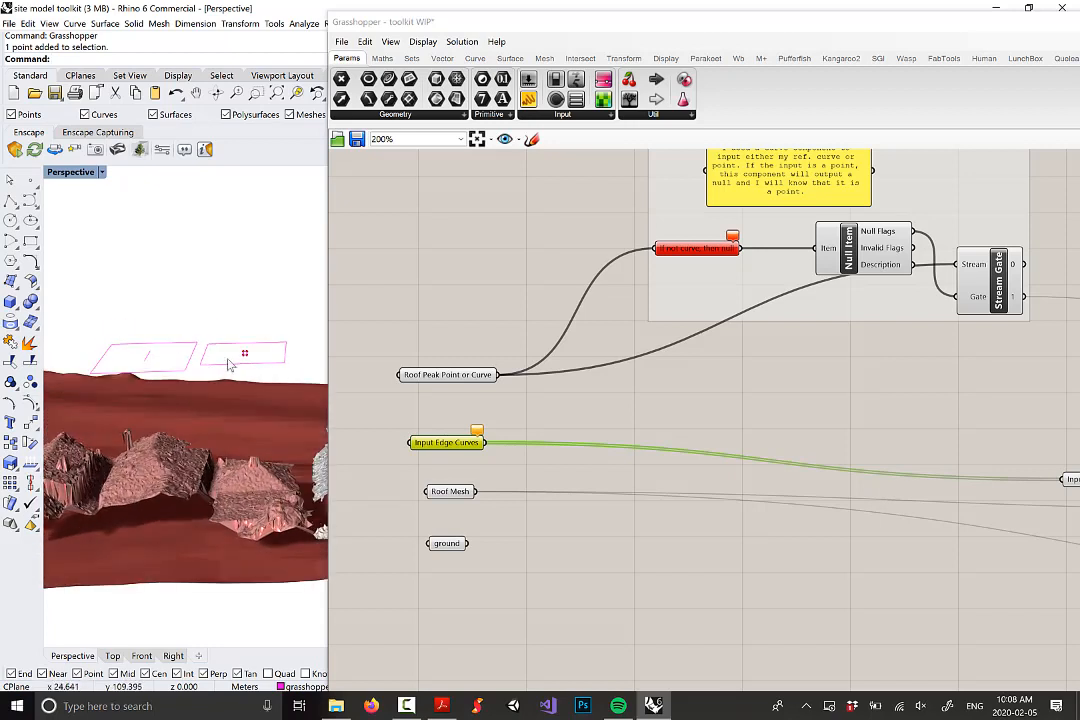
pyautogui.moveTo(234, 363); pyautogui.dragTo(236, 342, button='right')
pyautogui.moveTo(234, 355); pyautogui.dragTo(212, 311)
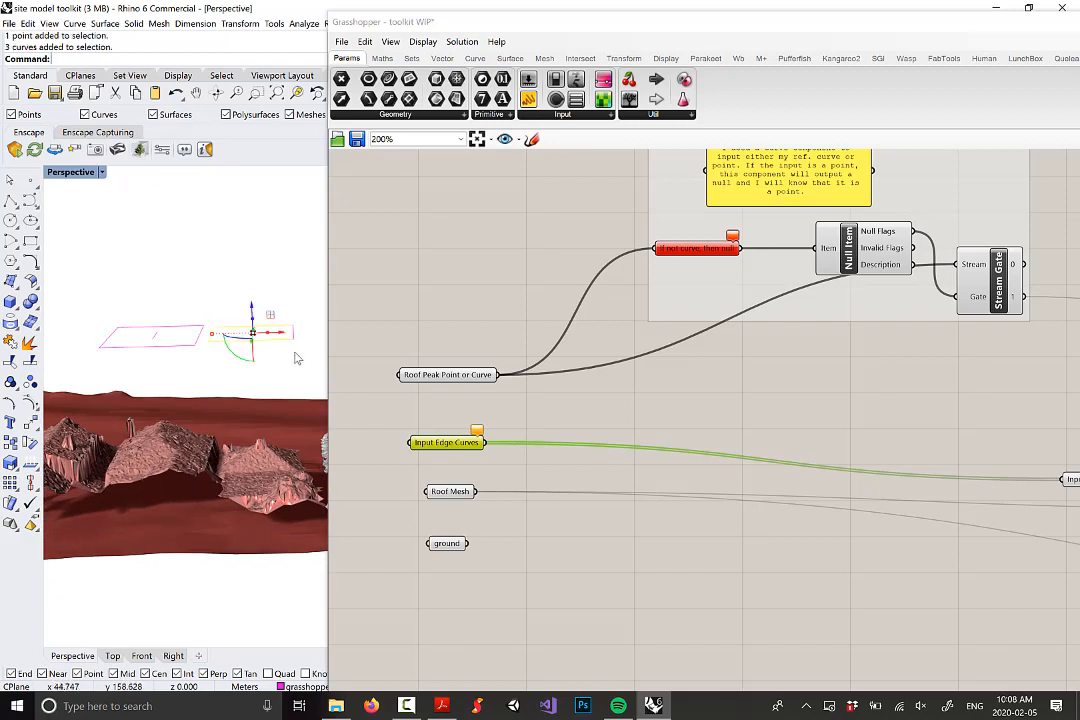
pyautogui.keyDown('shift'); pyautogui.moveTo(307, 363); pyautogui.dragTo(287, 307); pyautogui.keyUp('shift')
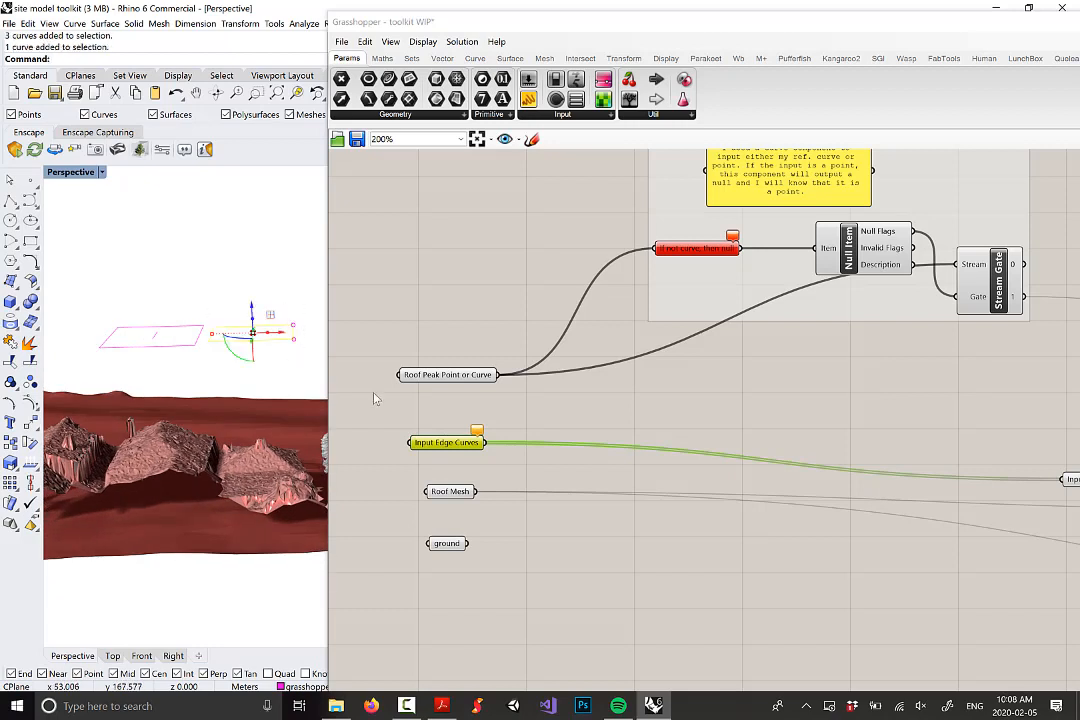
pyautogui.rightClick(465, 450)
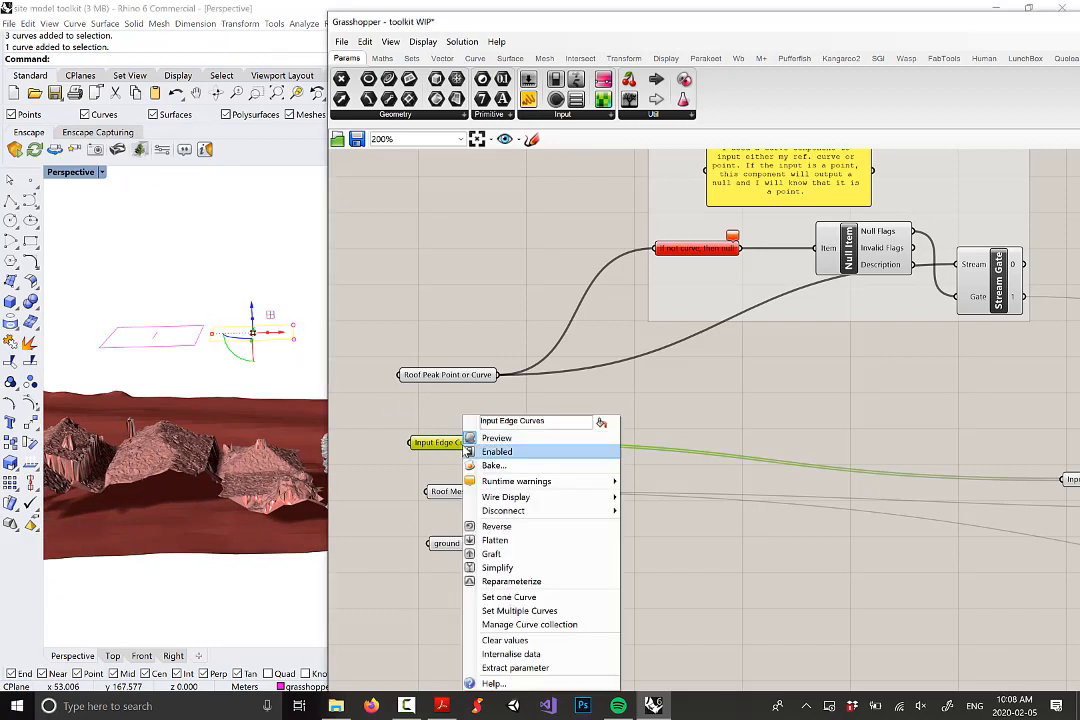
pyautogui.click(529, 611)
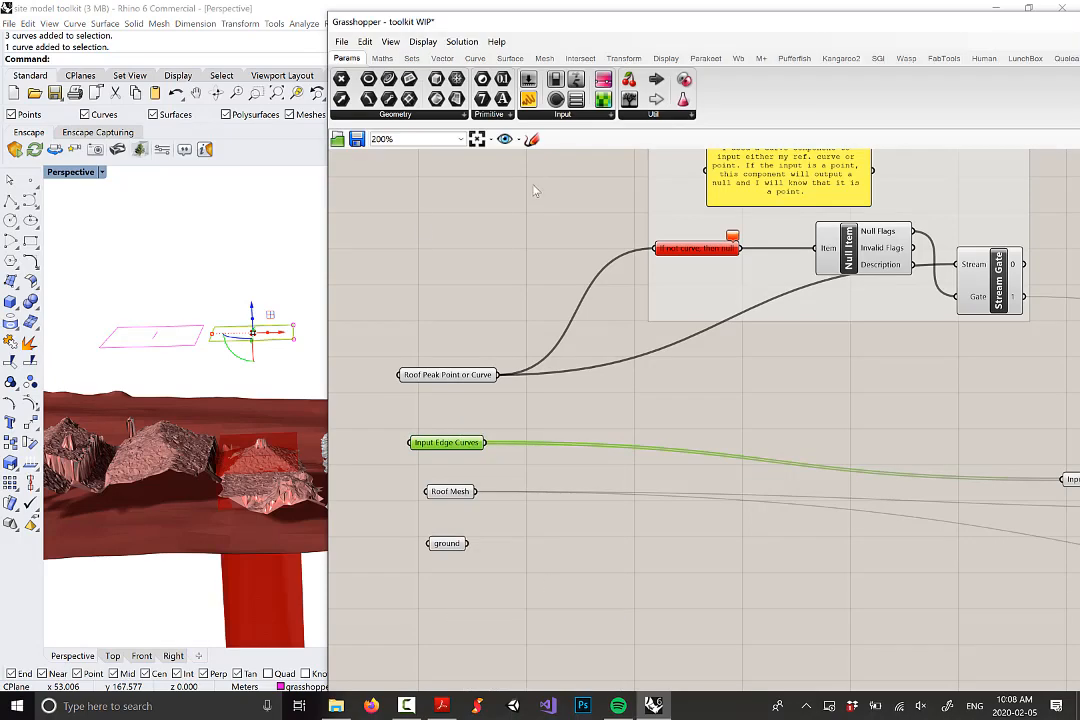
# Step: Clear the curve selection and move the Roof Mesh parameter slightly up, closer to Input Edge Curves
pyautogui.click(266, 247)
pyautogui.scroll(-7, 267, 253)
pyautogui.moveTo(260, 256); pyautogui.dragTo(349, 398, button='right')
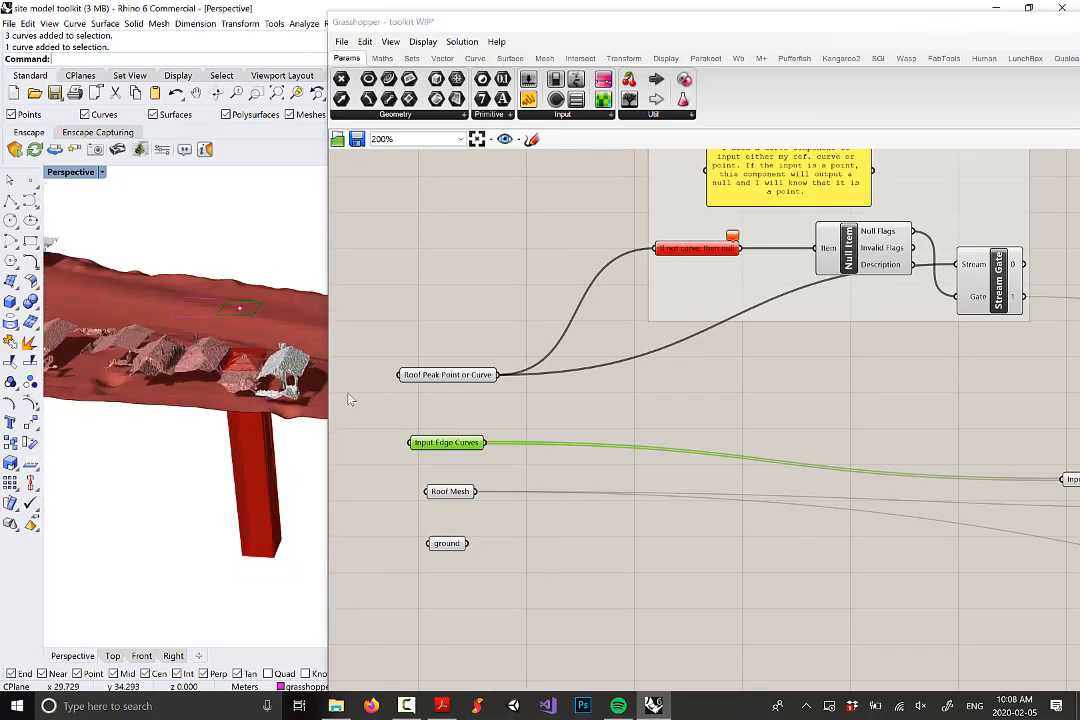
pyautogui.moveTo(463, 490); pyautogui.dragTo(467, 479)
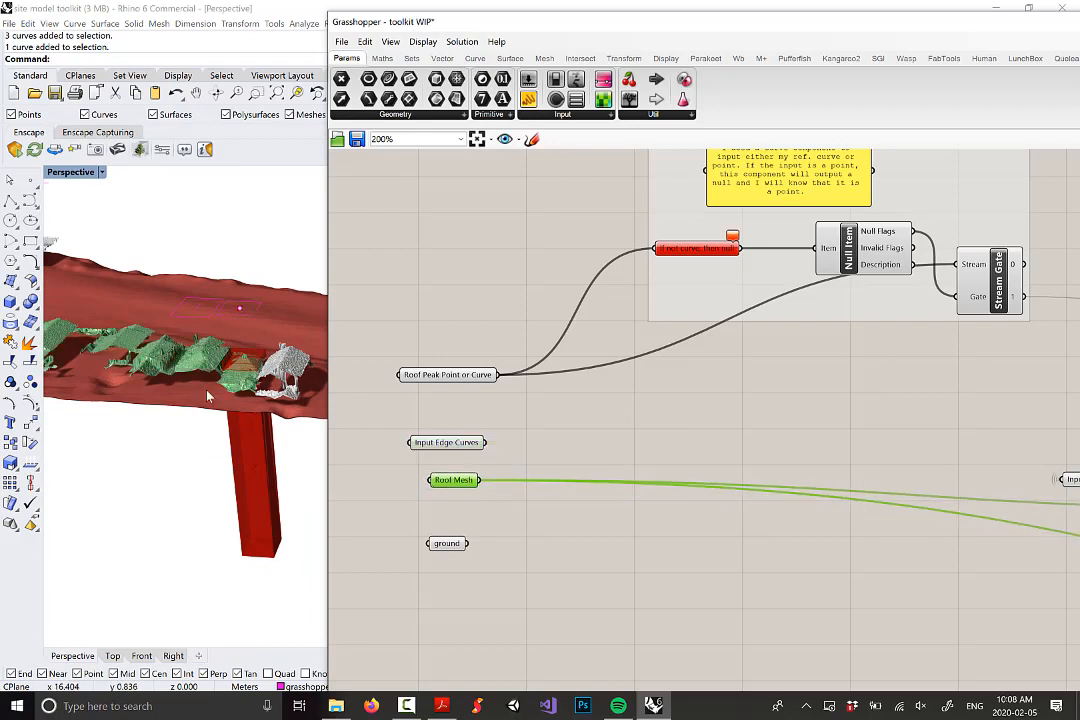
# Step: Narrow the Grasshopper window to give the Perspective viewport more room for the site model
pyautogui.moveTo(207, 392); pyautogui.dragTo(240, 340, button='right')
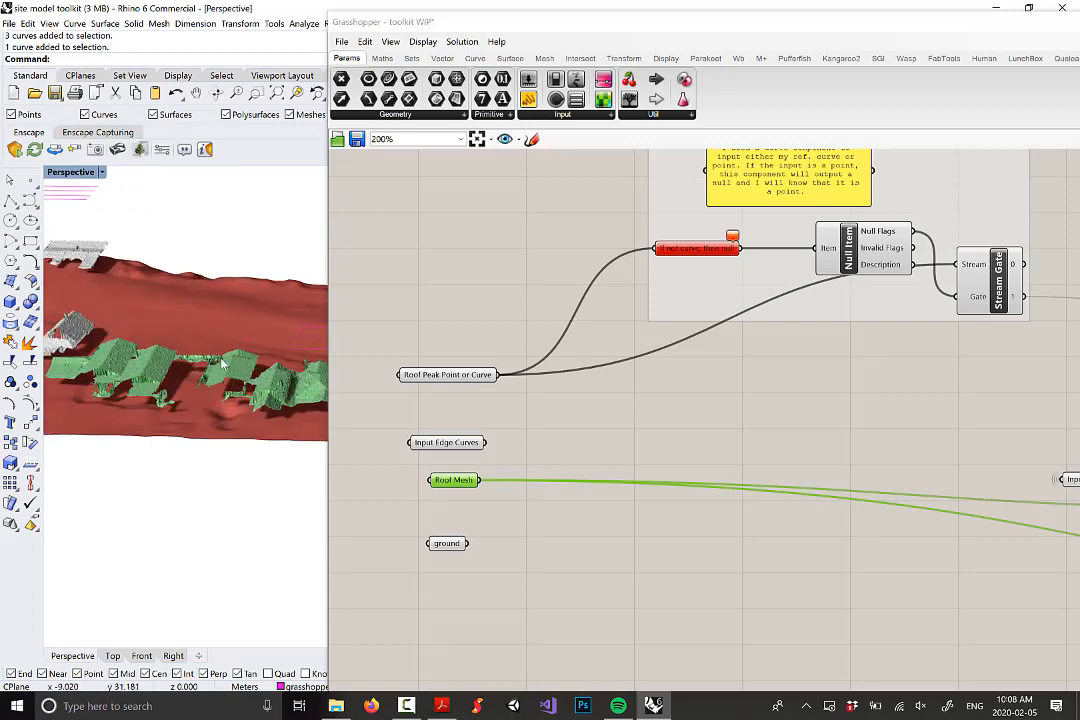
pyautogui.moveTo(330, 250); pyautogui.dragTo(610, 247)
pyautogui.moveTo(333, 310); pyautogui.dragTo(296, 344, button='right')
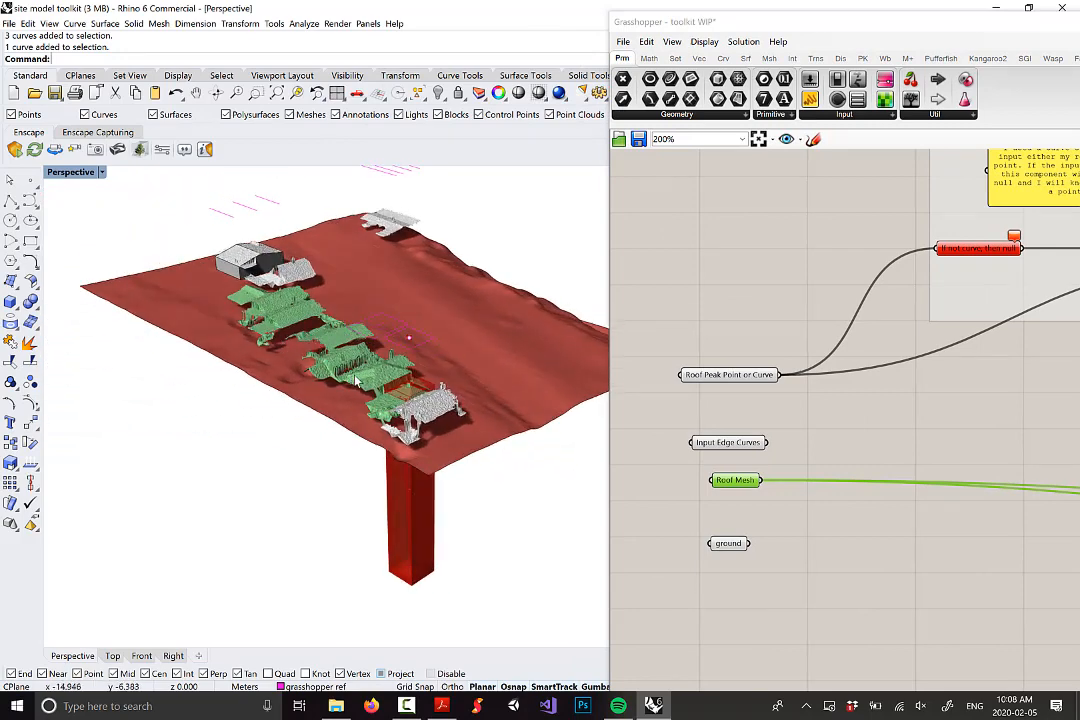
# Step: Examine the row of scanned building meshes referenced by the Roof Mesh parameter across the site
pyautogui.moveTo(356, 380); pyautogui.dragTo(376, 397, button='right')
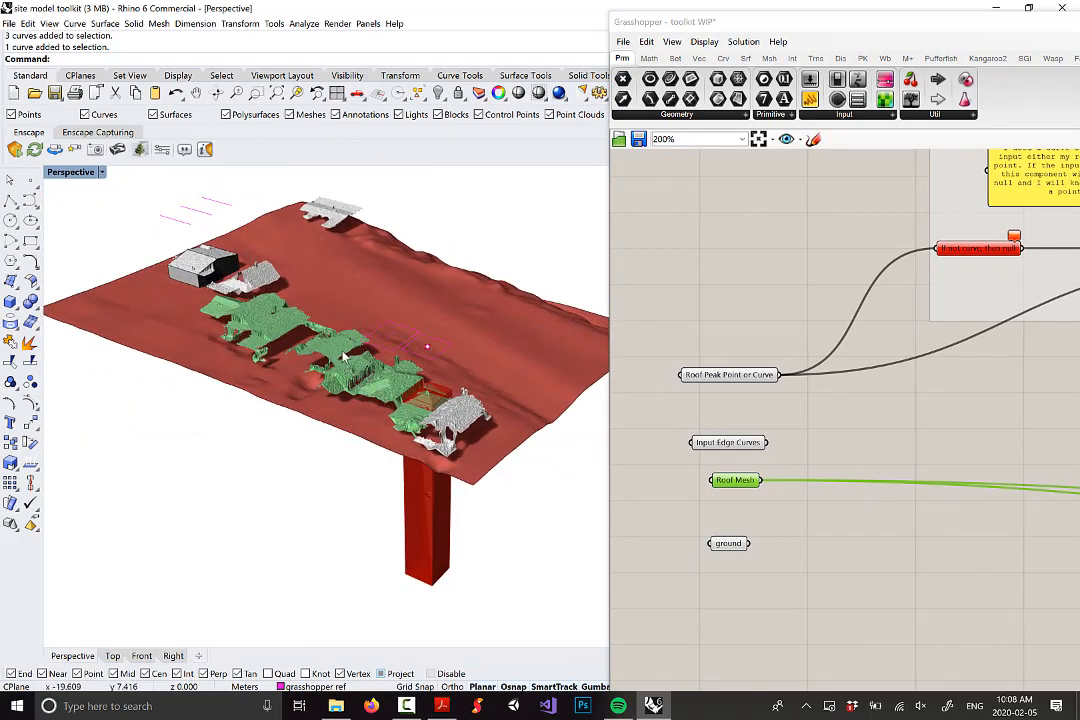
pyautogui.moveTo(355, 375); pyautogui.dragTo(359, 369, button='right')
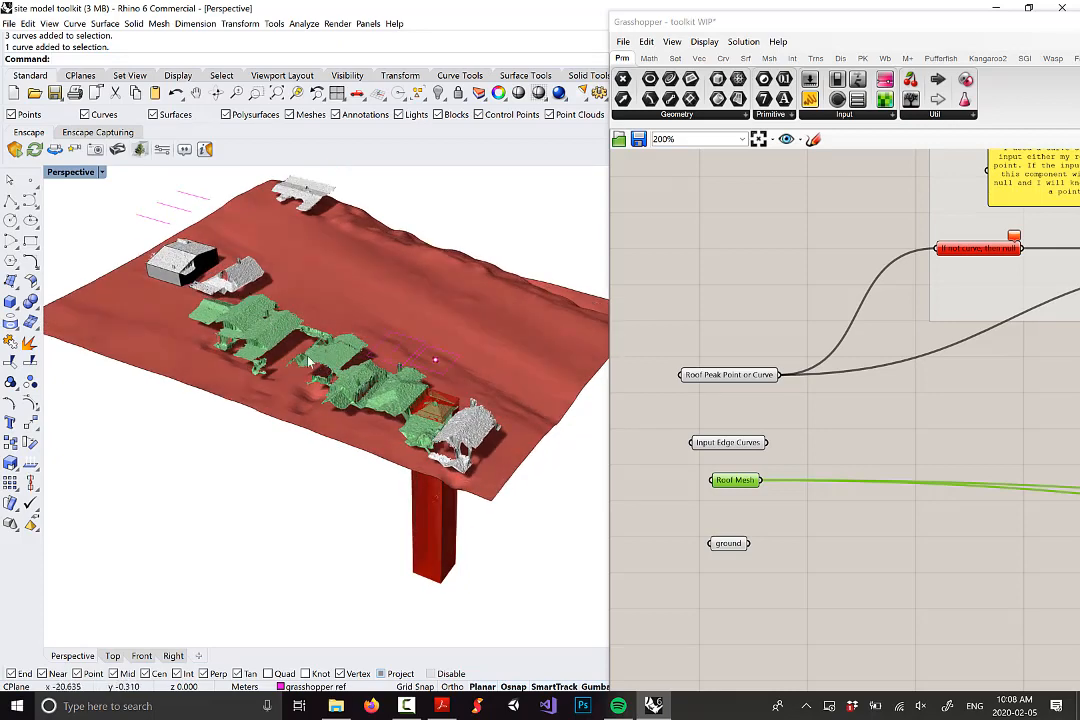
pyautogui.moveTo(270, 366); pyautogui.dragTo(343, 422, button='right')
pyautogui.scroll(2, 244, 373)
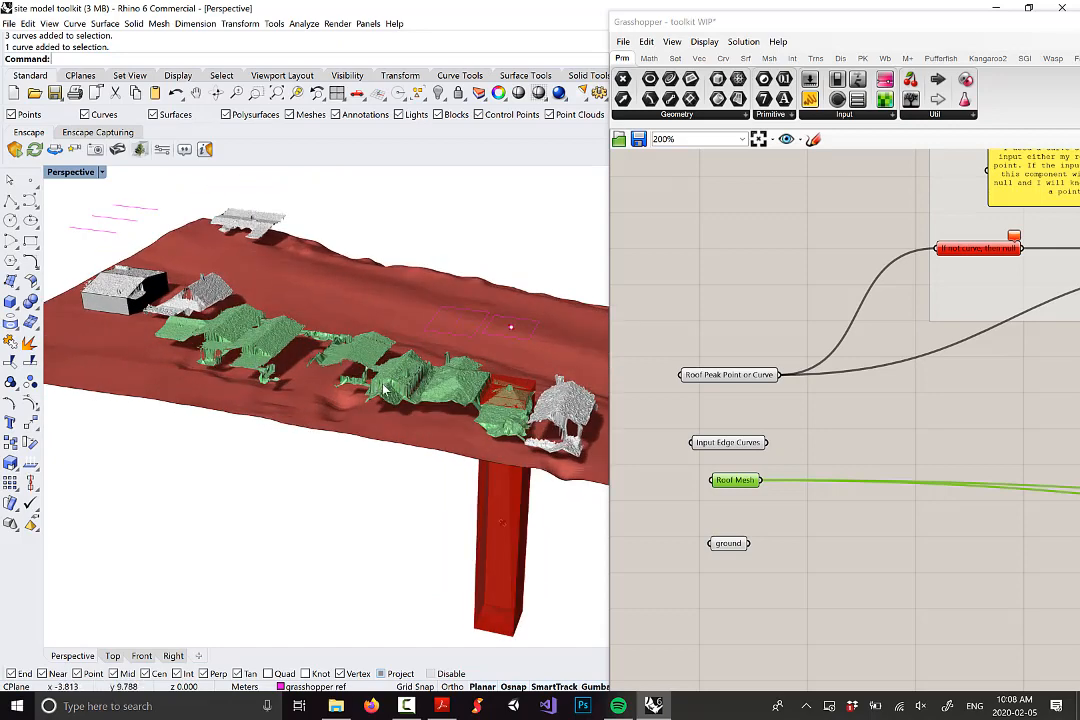
pyautogui.moveTo(398, 405); pyautogui.dragTo(214, 372, button='right')
pyautogui.scroll(2, 194, 364)
pyautogui.scroll(5, 212, 388)
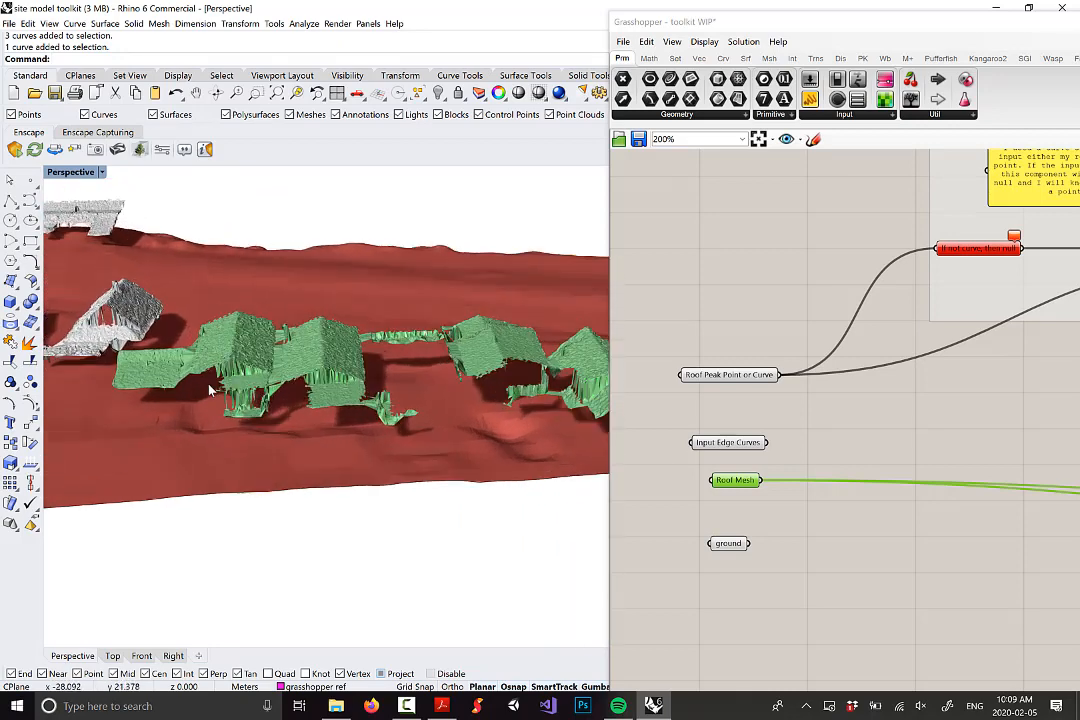
pyautogui.scroll(-3, 276, 390)
pyautogui.moveTo(301, 376); pyautogui.dragTo(285, 380, button='right')
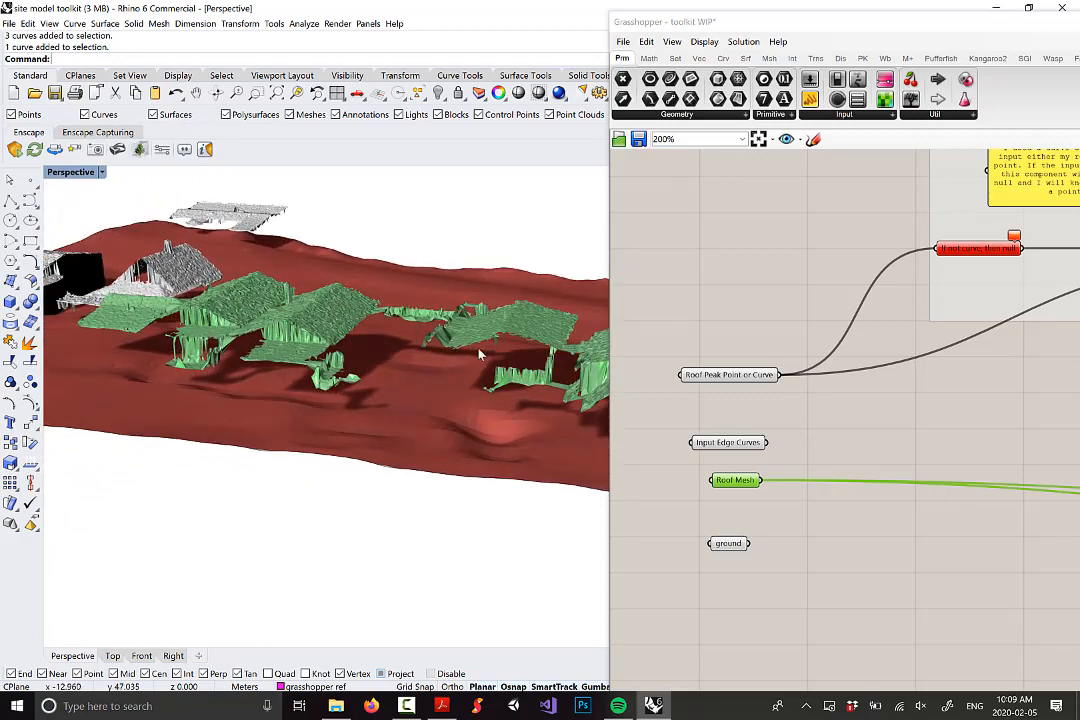
pyautogui.moveTo(542, 364); pyautogui.dragTo(363, 351, button='right')
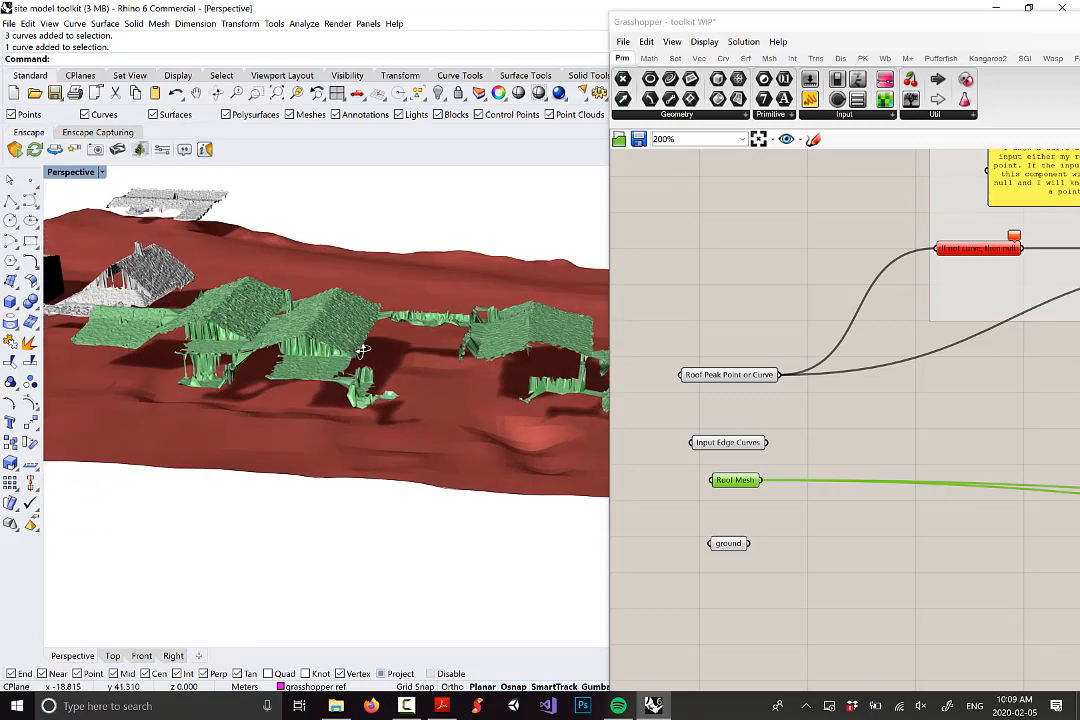
pyautogui.moveTo(287, 364); pyautogui.dragTo(232, 350, button='right')
pyautogui.scroll(-5, 211, 337)
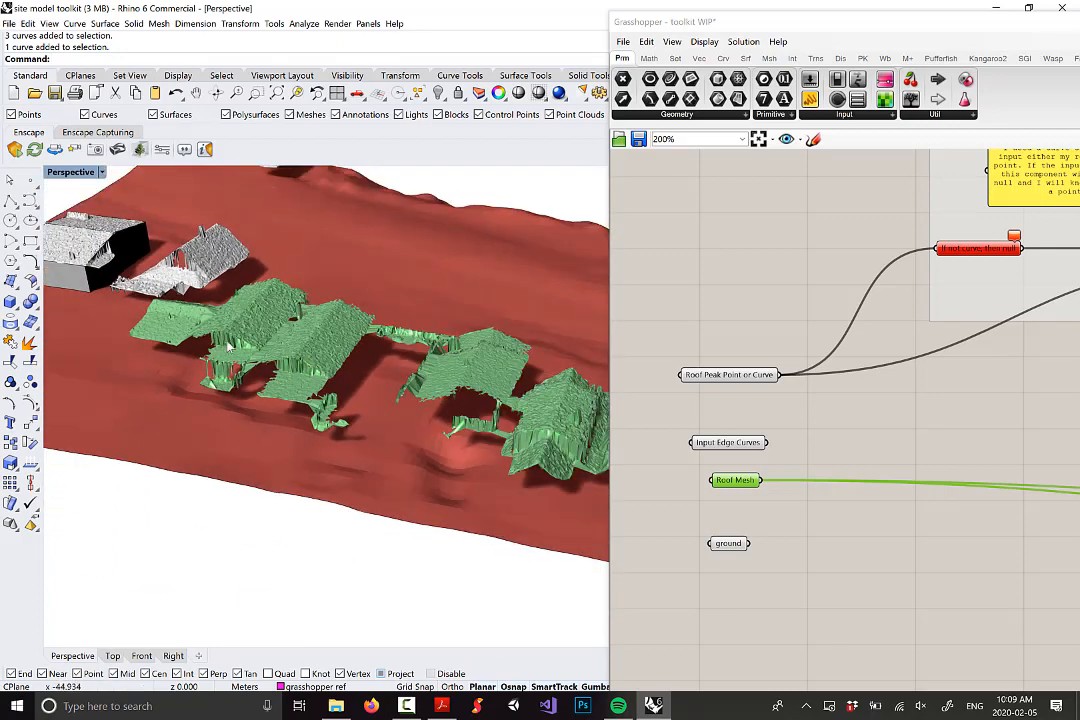
pyautogui.scroll(3, 239, 342)
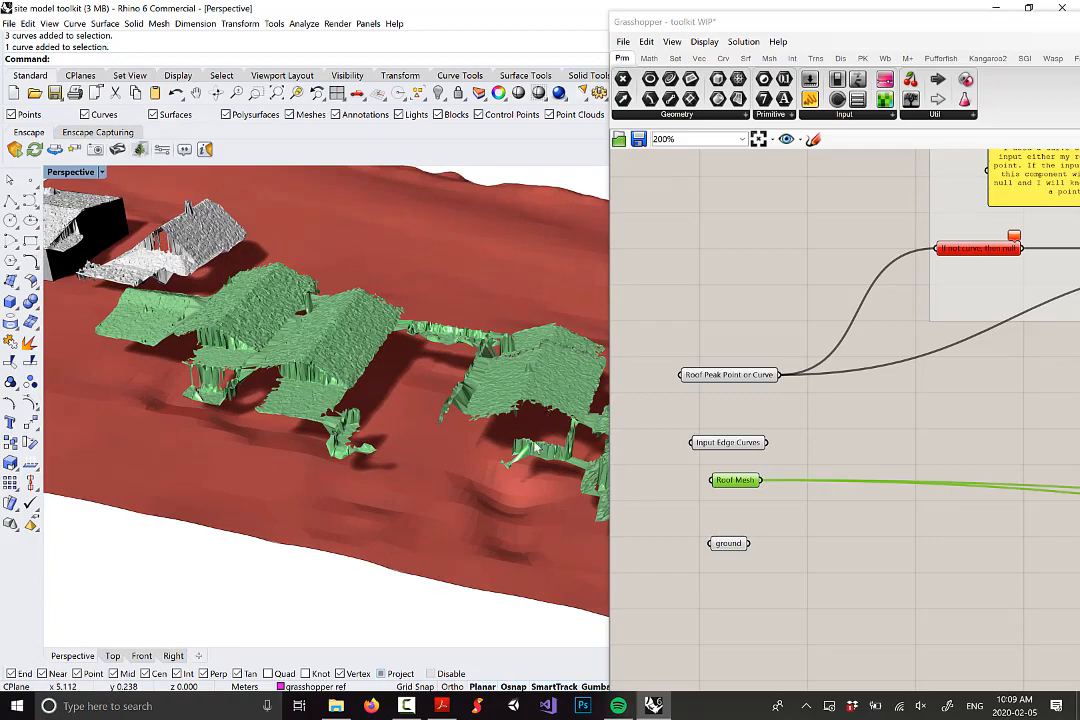
# Step: Inspect the slopes, ridges and eaves of the two adjoining gable roof meshes close up
pyautogui.moveTo(157, 343); pyautogui.dragTo(189, 322, button='right')
pyautogui.scroll(7, 282, 338)
pyautogui.scroll(3, 282, 338)
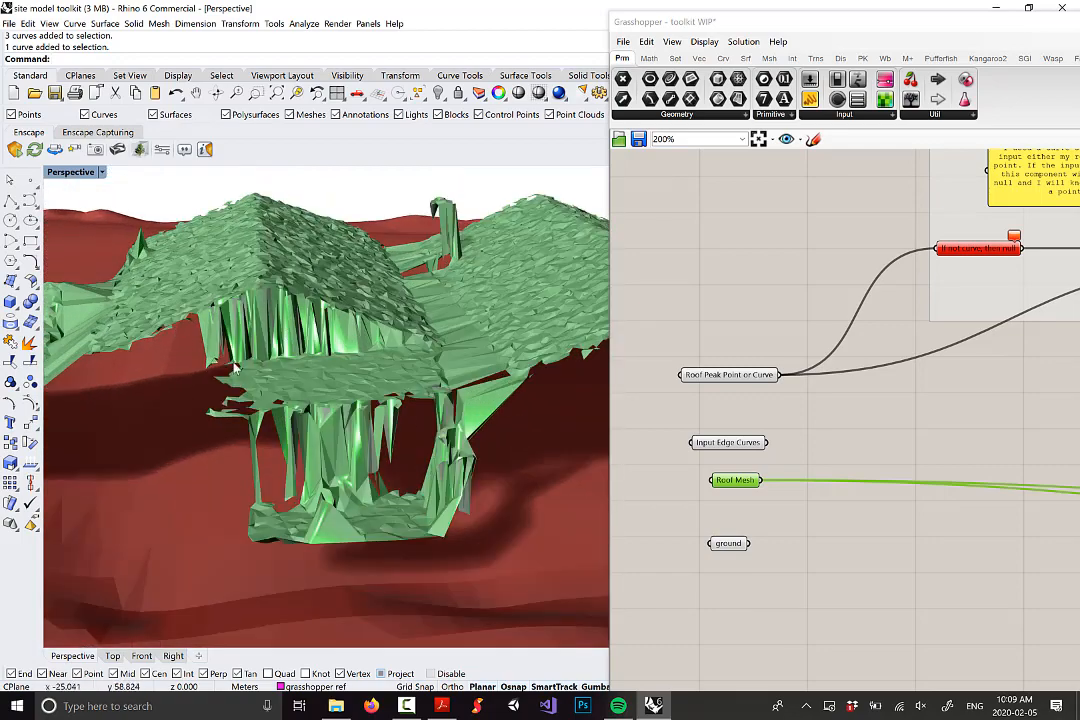
pyautogui.moveTo(303, 329); pyautogui.dragTo(378, 357, button='right')
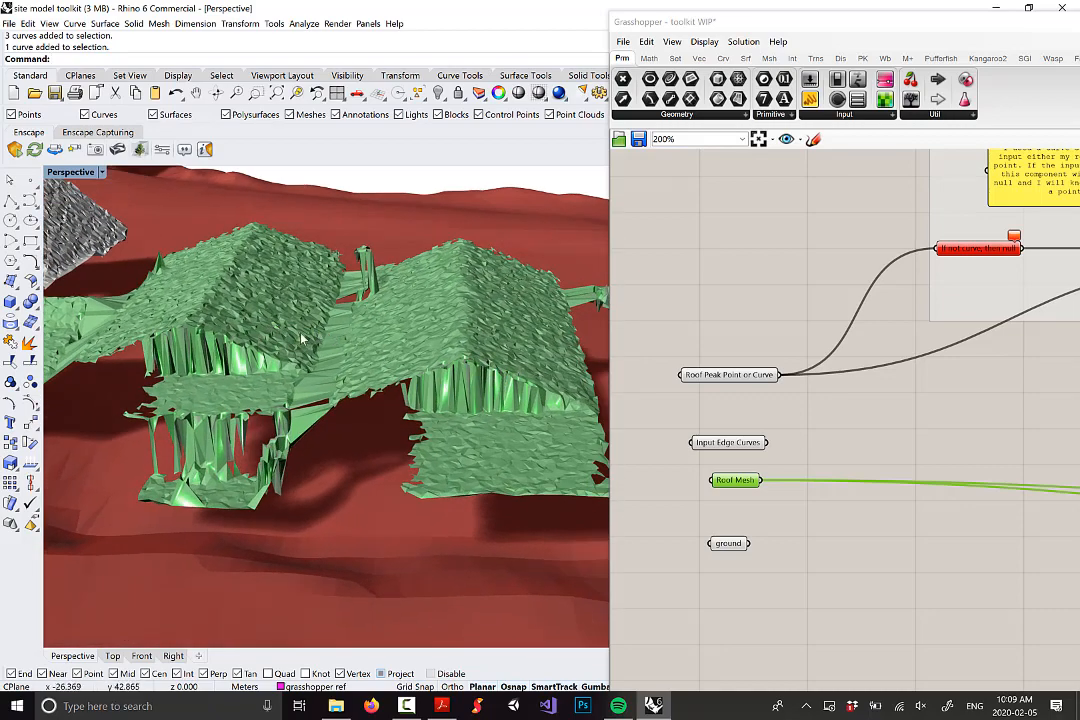
pyautogui.scroll(8, 489, 307)
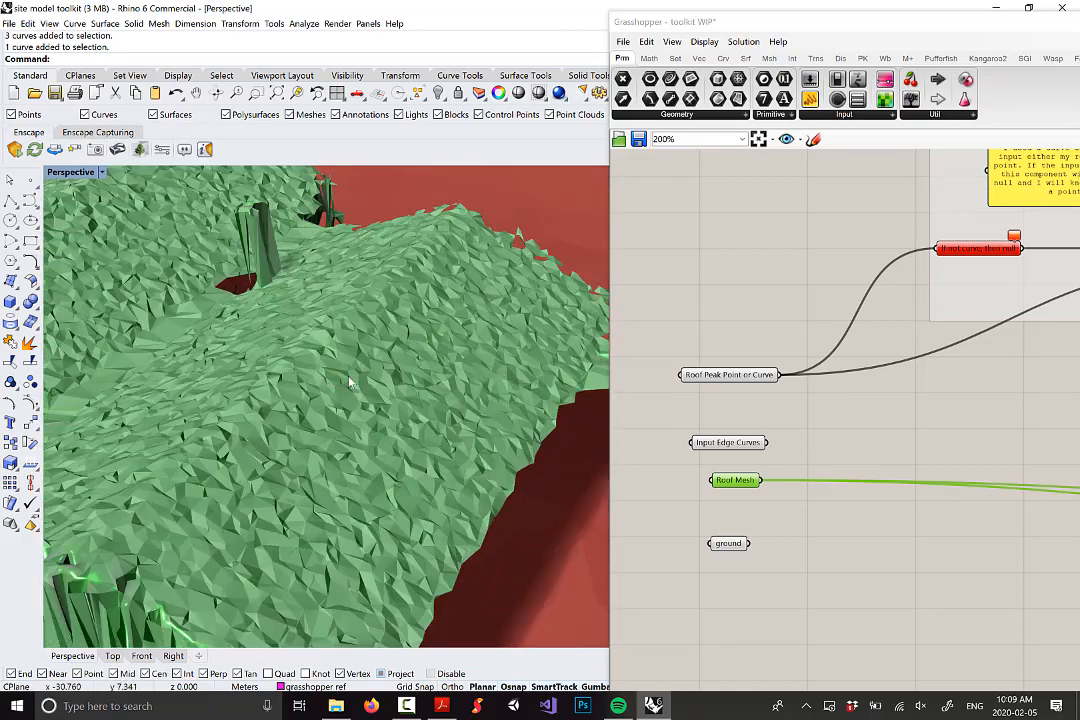
pyautogui.scroll(-3, 351, 372)
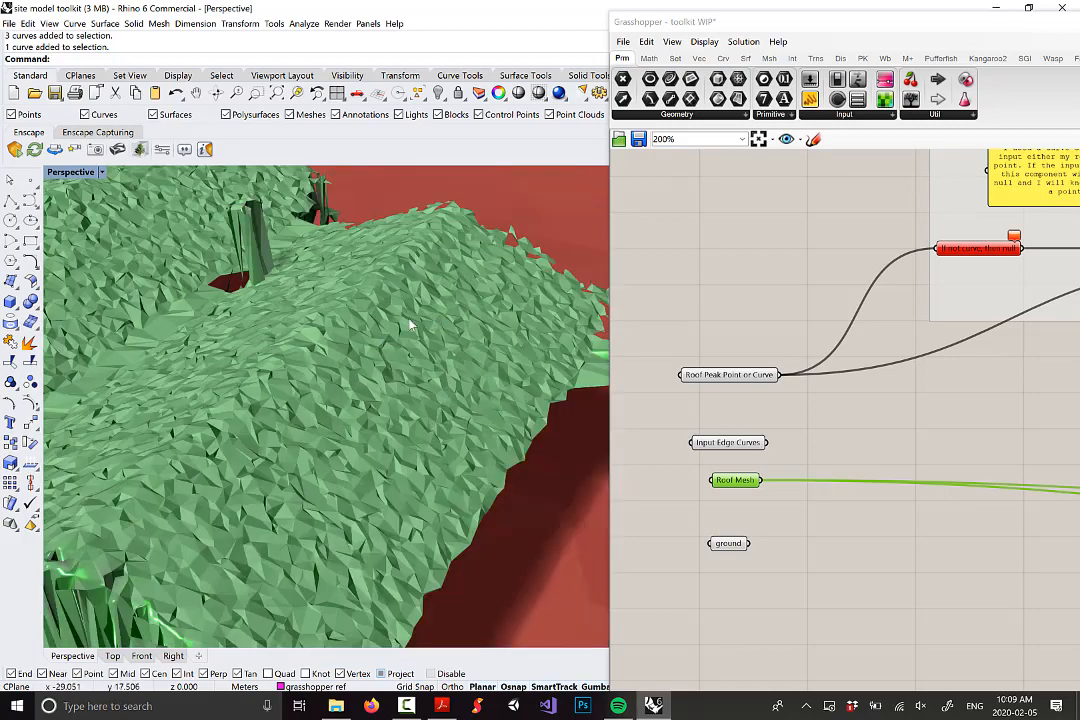
pyautogui.moveTo(470, 316); pyautogui.dragTo(497, 334, button='right')
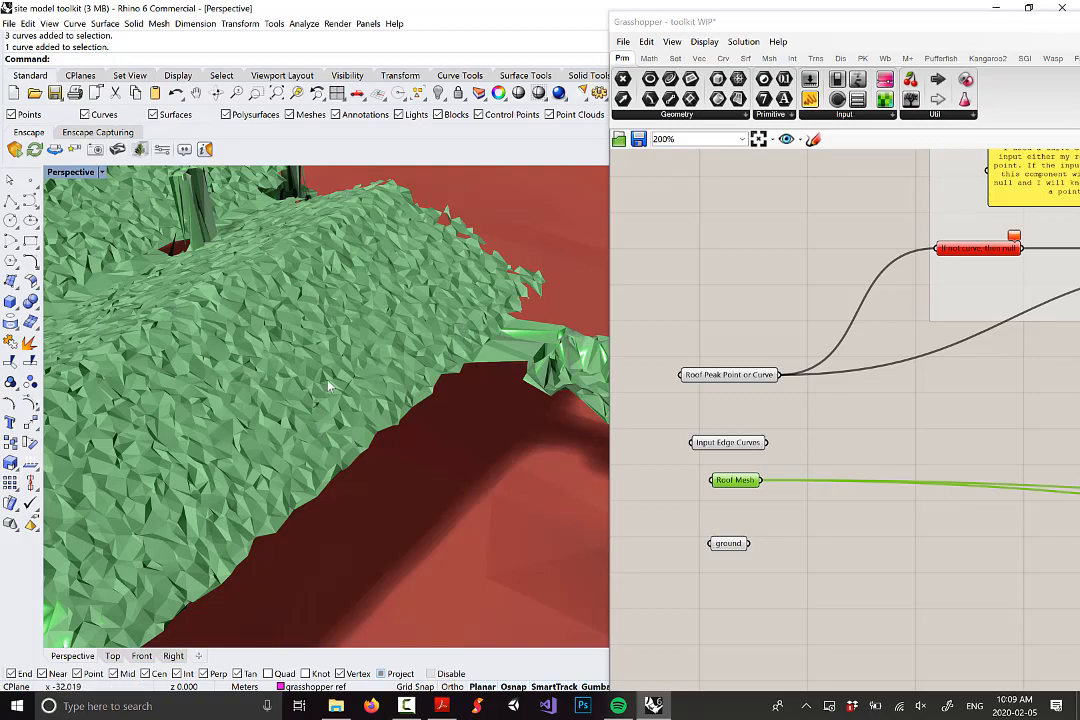
pyautogui.moveTo(503, 296); pyautogui.dragTo(431, 277, button='right')
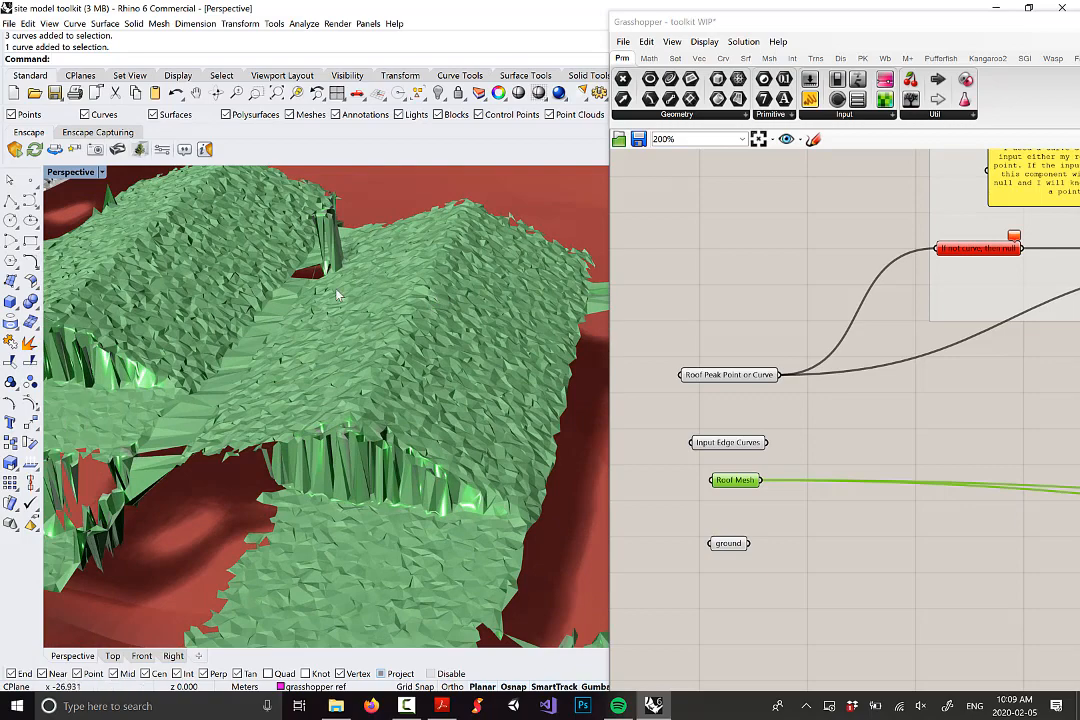
pyautogui.scroll(-4, 301, 320)
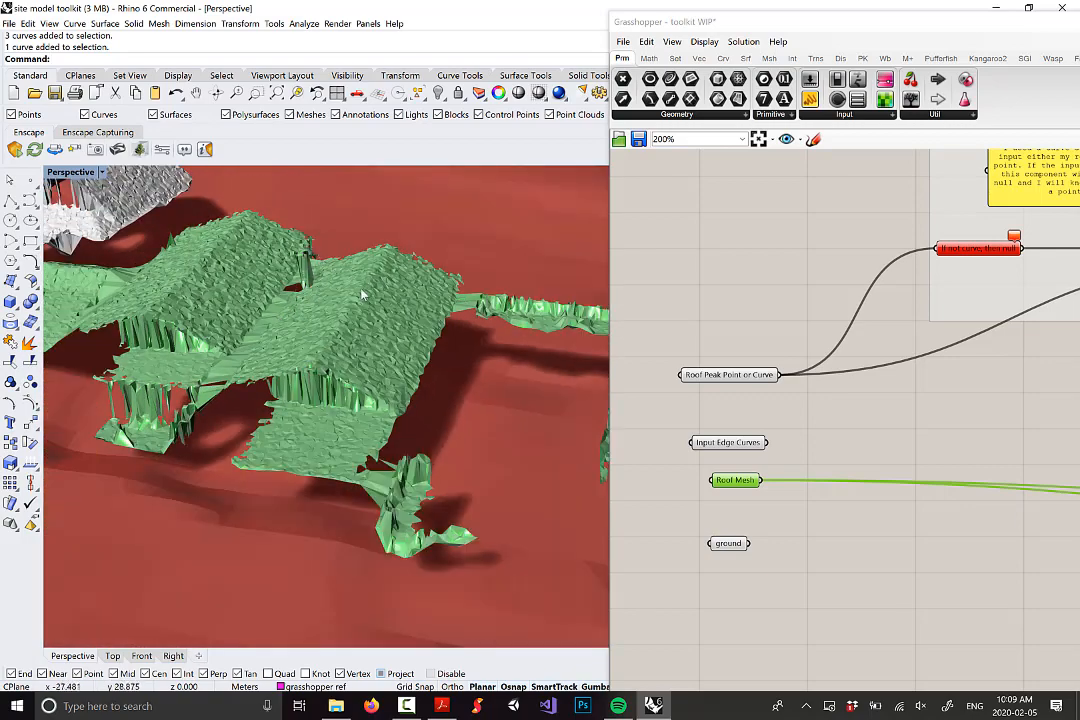
pyautogui.moveTo(363, 294); pyautogui.dragTo(390, 525, button='right')
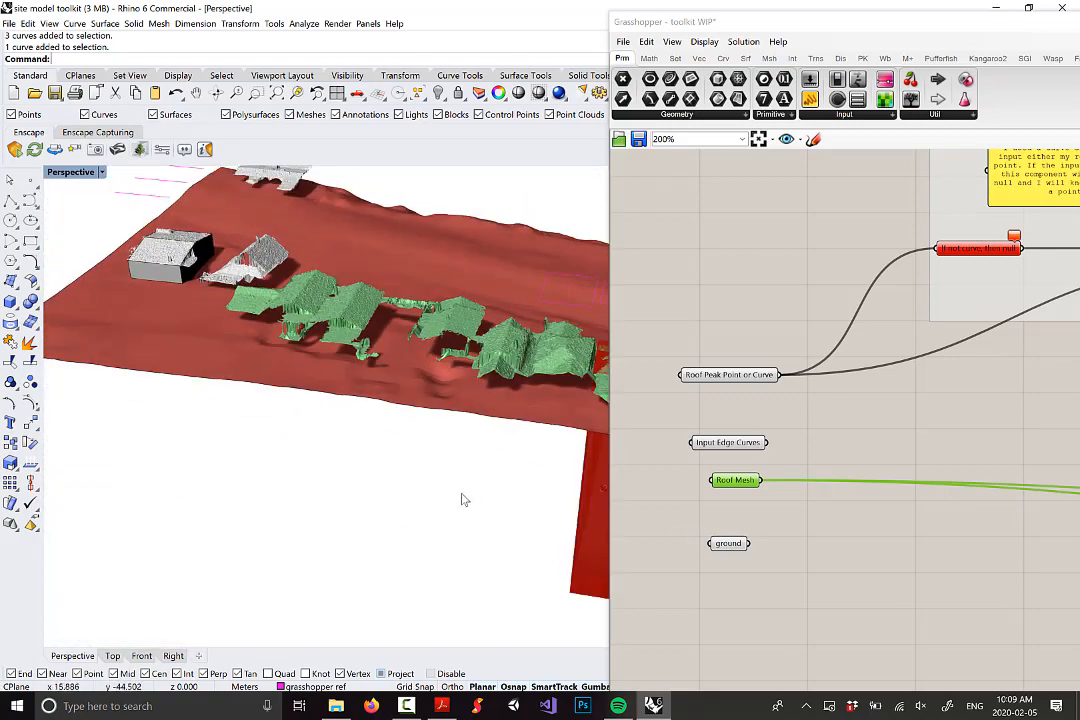
# Step: Examine the red ground surface from several sides, including the steep bank and the detached roof mesh
pyautogui.moveTo(463, 499); pyautogui.dragTo(315, 372, button='right')
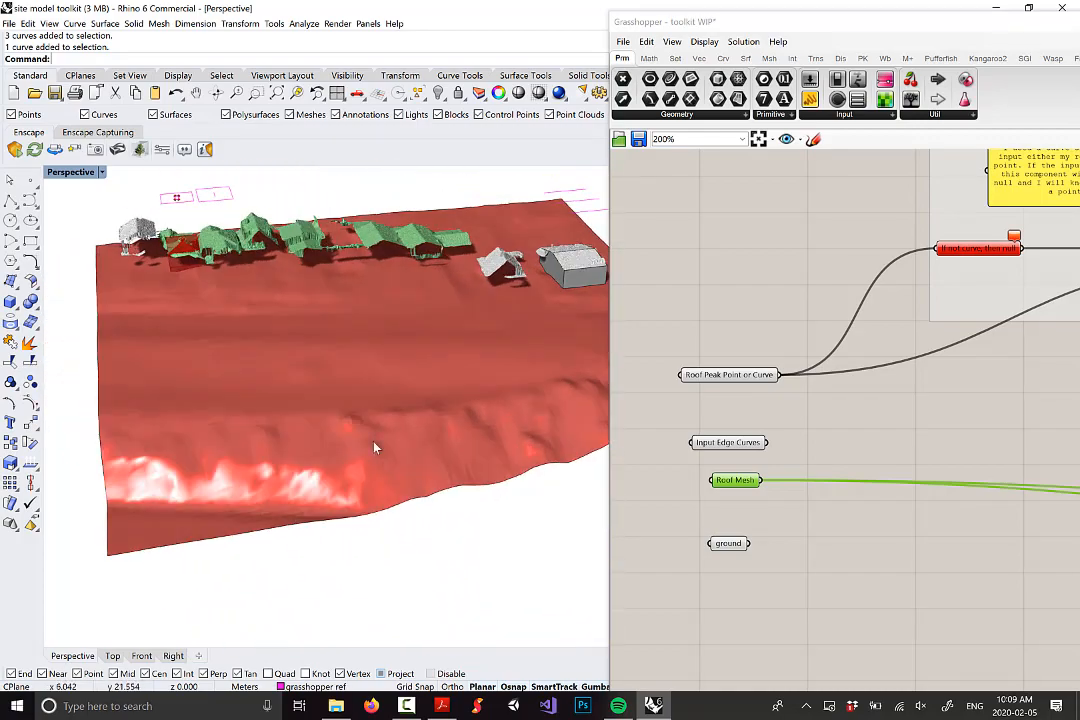
pyautogui.click(392, 387)
pyautogui.moveTo(395, 421)
pyautogui.mouseDown(button='right')
pyautogui.moveTo(542, 432)
pyautogui.moveTo(328, 448)
pyautogui.moveTo(446, 455)
pyautogui.moveTo(403, 448)
pyautogui.moveTo(238, 368)
pyautogui.mouseUp(button='right')
pyautogui.click(376, 465)
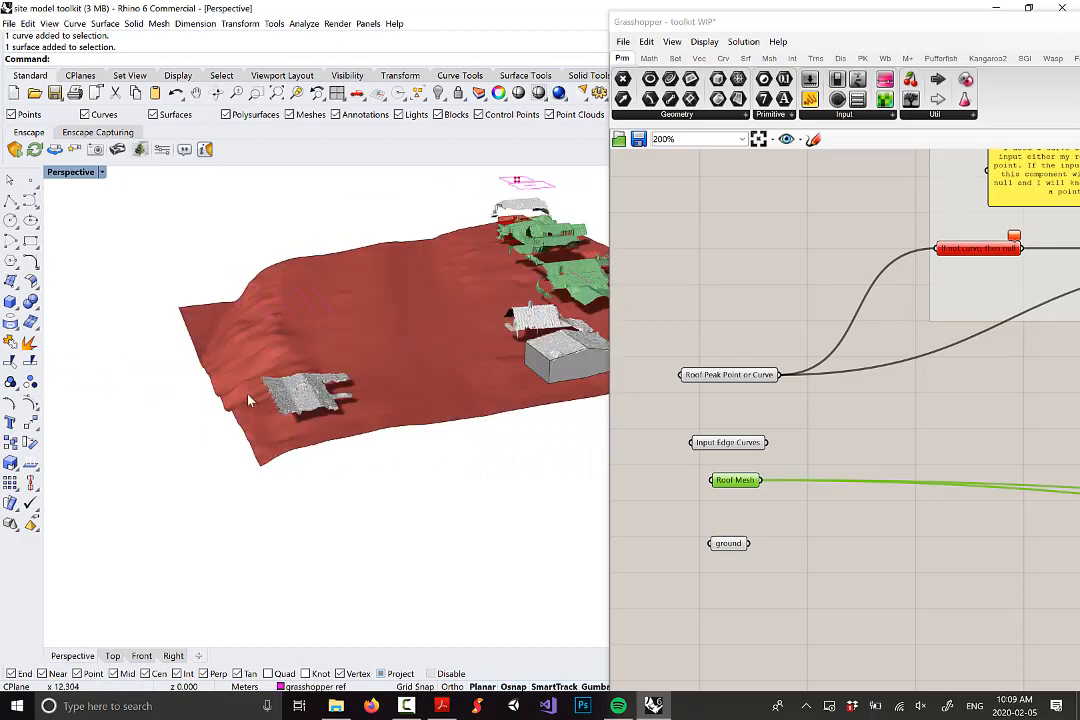
pyautogui.moveTo(301, 453); pyautogui.dragTo(282, 434, button='right')
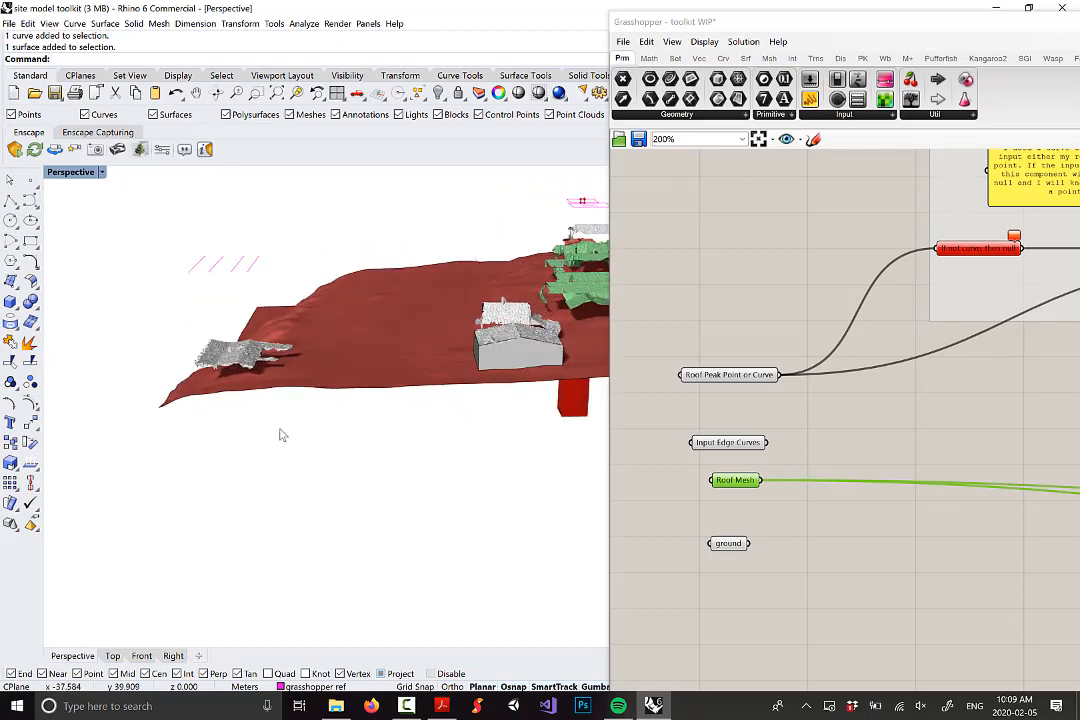
pyautogui.moveTo(323, 398); pyautogui.dragTo(364, 454, button='right')
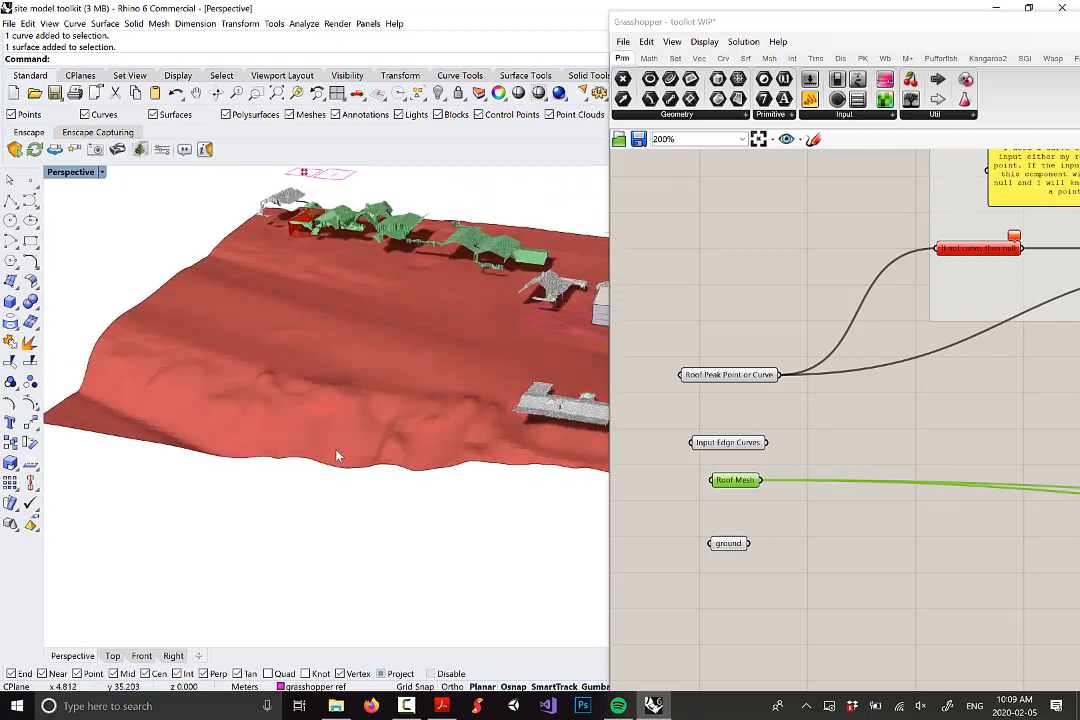
pyautogui.moveTo(440, 462); pyautogui.dragTo(320, 407, button='right')
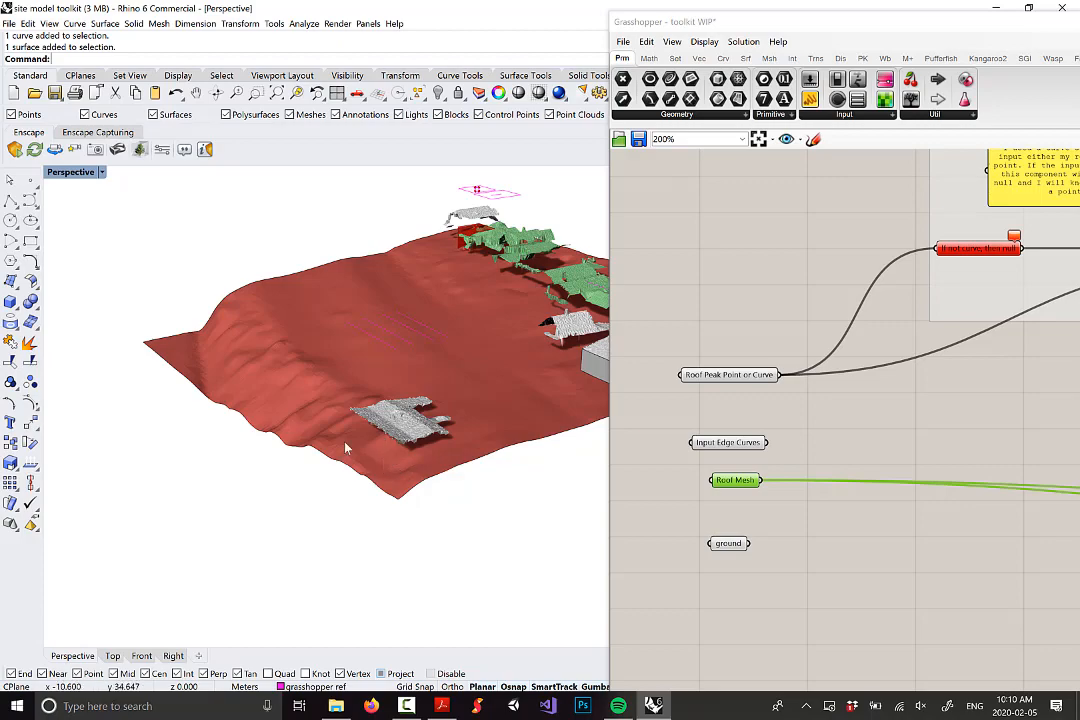
# Step: Select the ground surface and turn on its control points
pyautogui.click(218, 320)
pyautogui.moveTo(322, 349); pyautogui.dragTo(268, 410, button='right')
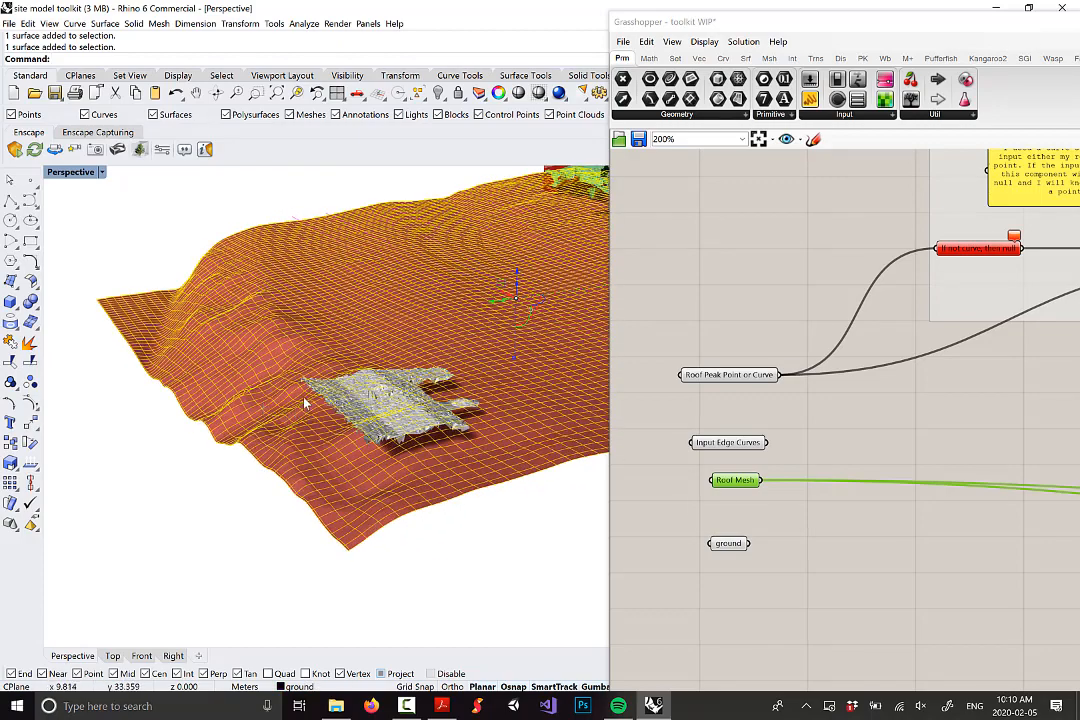
pyautogui.click(49, 23)
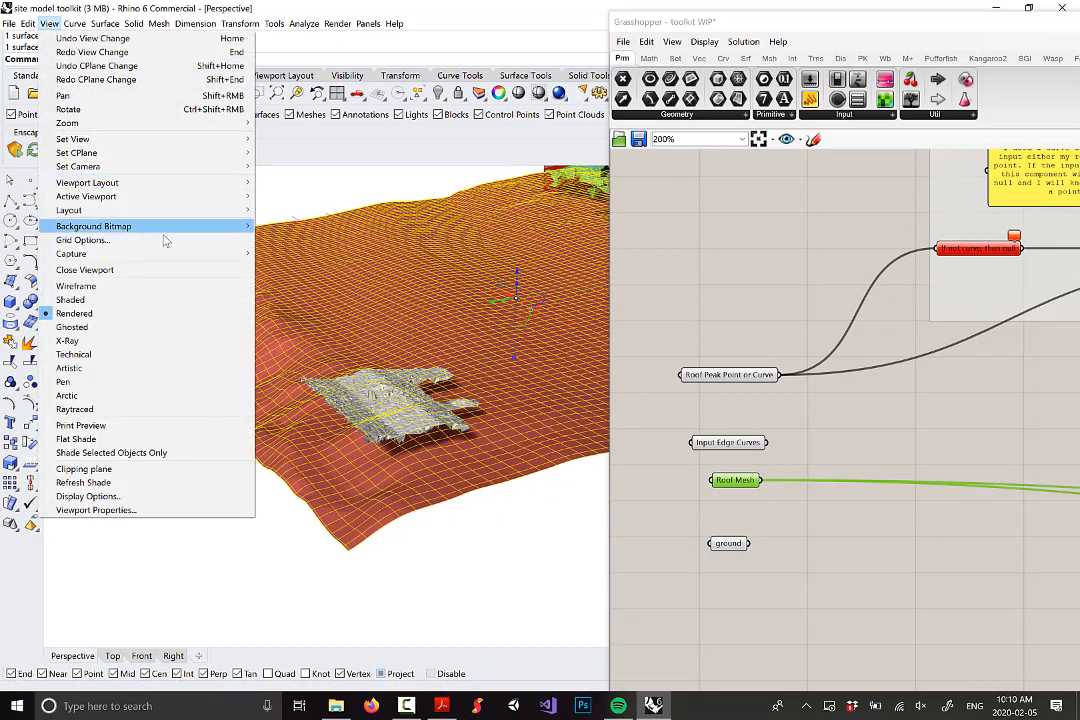
pyautogui.moveTo(28, 25)
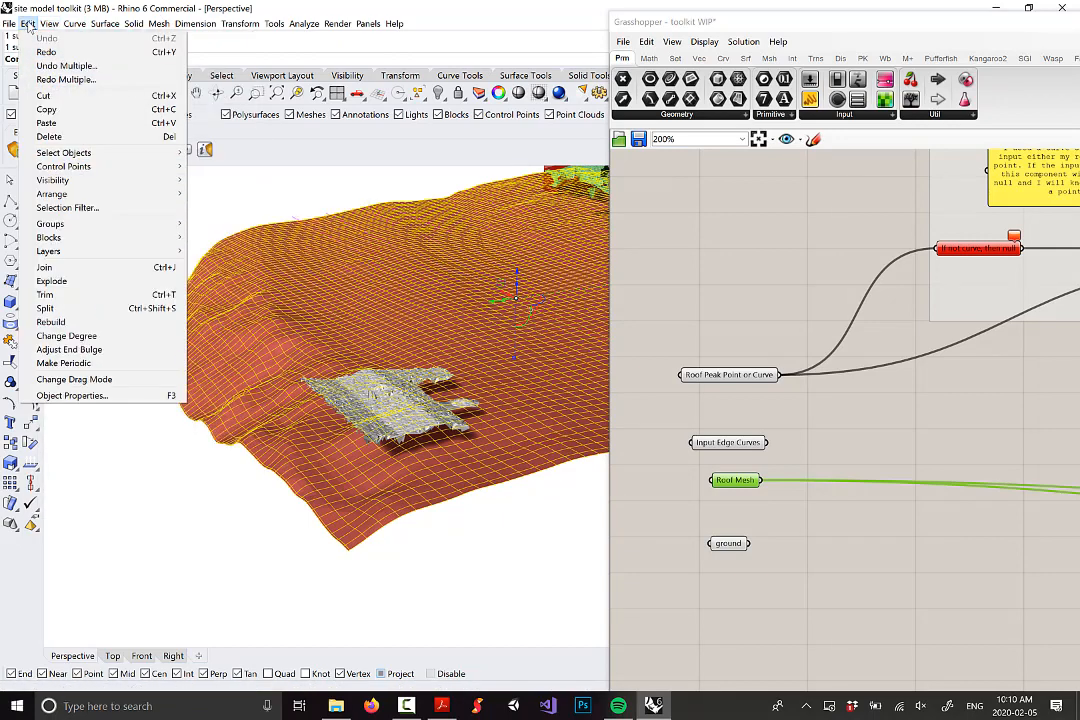
pyautogui.moveTo(90, 166)
pyautogui.click(215, 166)
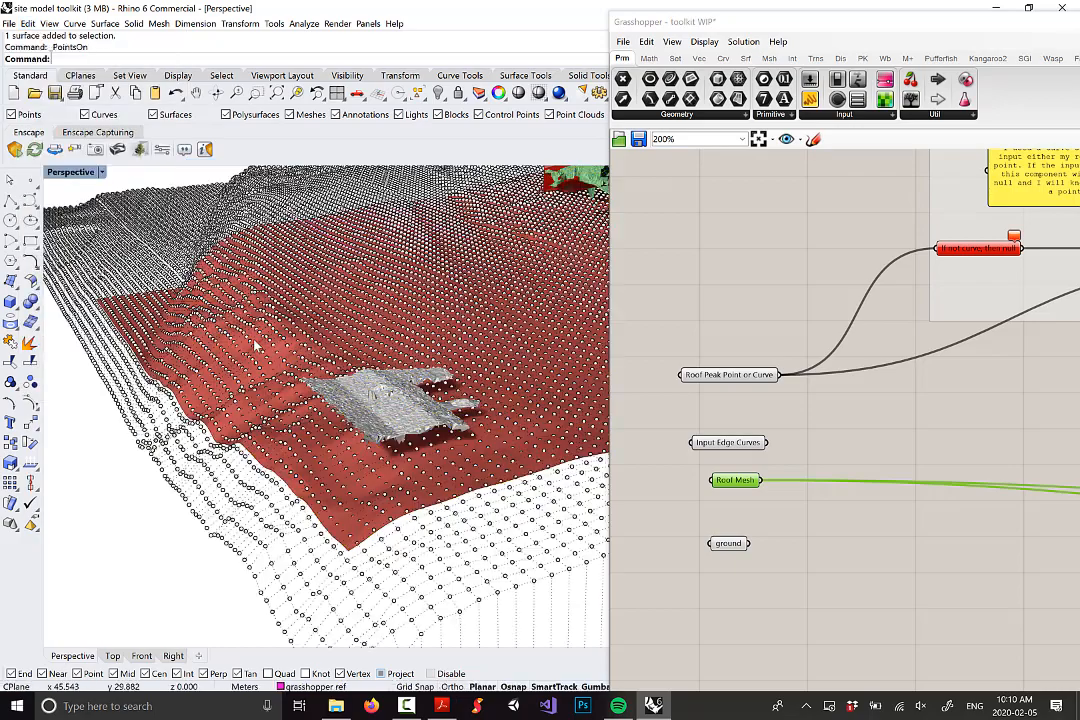
pyautogui.moveTo(254, 341)
pyautogui.mouseDown(button='right')
pyautogui.moveTo(292, 322)
pyautogui.moveTo(262, 325)
pyautogui.mouseUp(button='right')
pyautogui.scroll(-1, 292, 322)
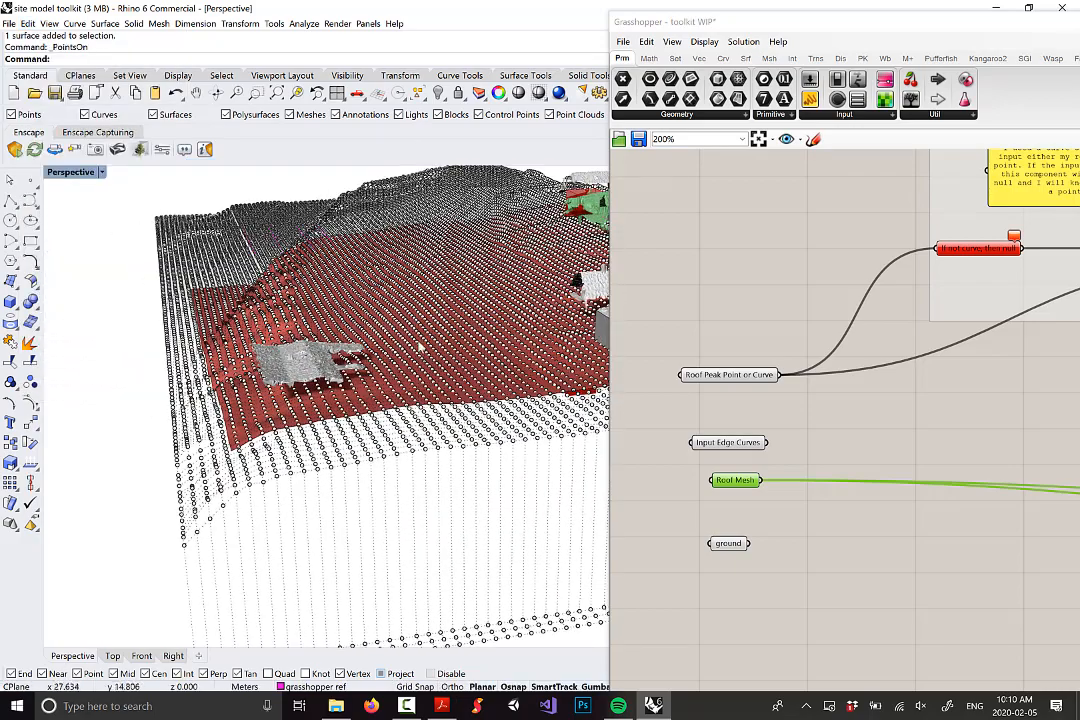
# Step: Turn off the ground surface's control points and move the ground parameter up just beneath the Roof Mesh parameter
pyautogui.moveTo(310, 289); pyautogui.dragTo(176, 265, button='right')
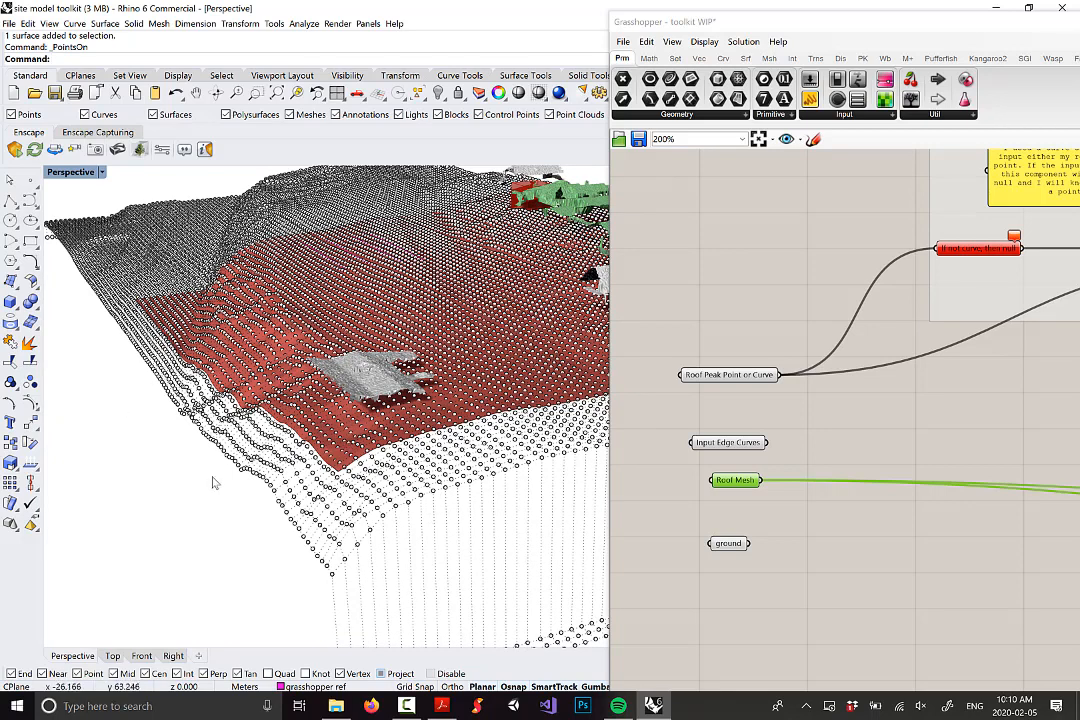
pyautogui.press('Escape')
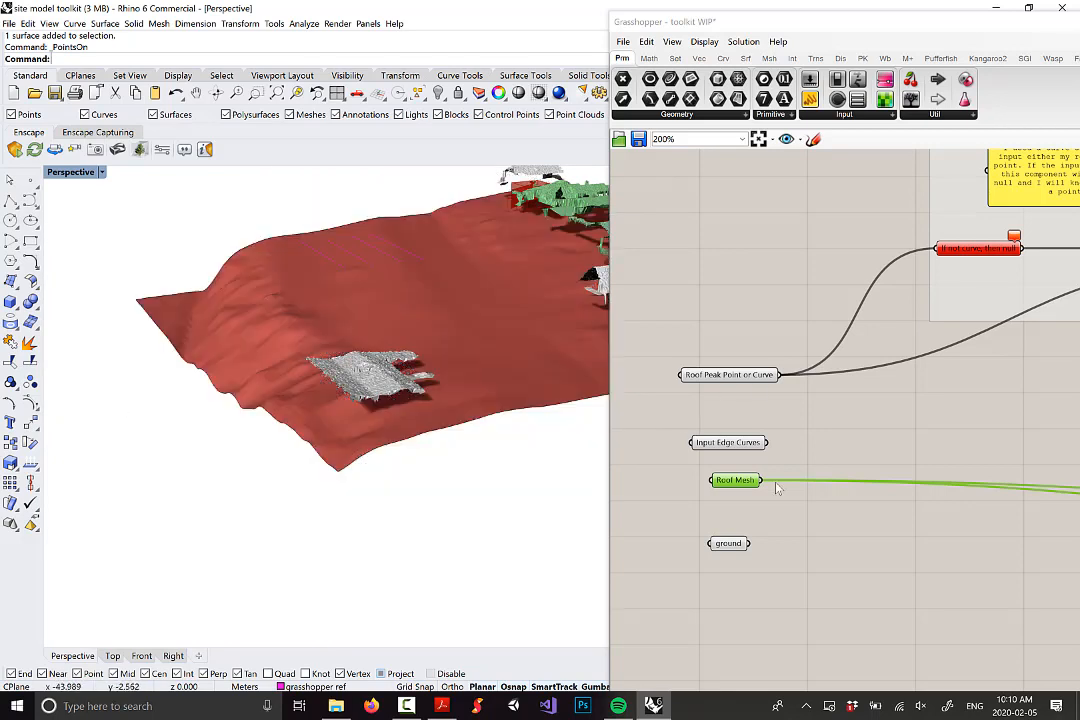
pyautogui.moveTo(738, 547); pyautogui.dragTo(748, 523)
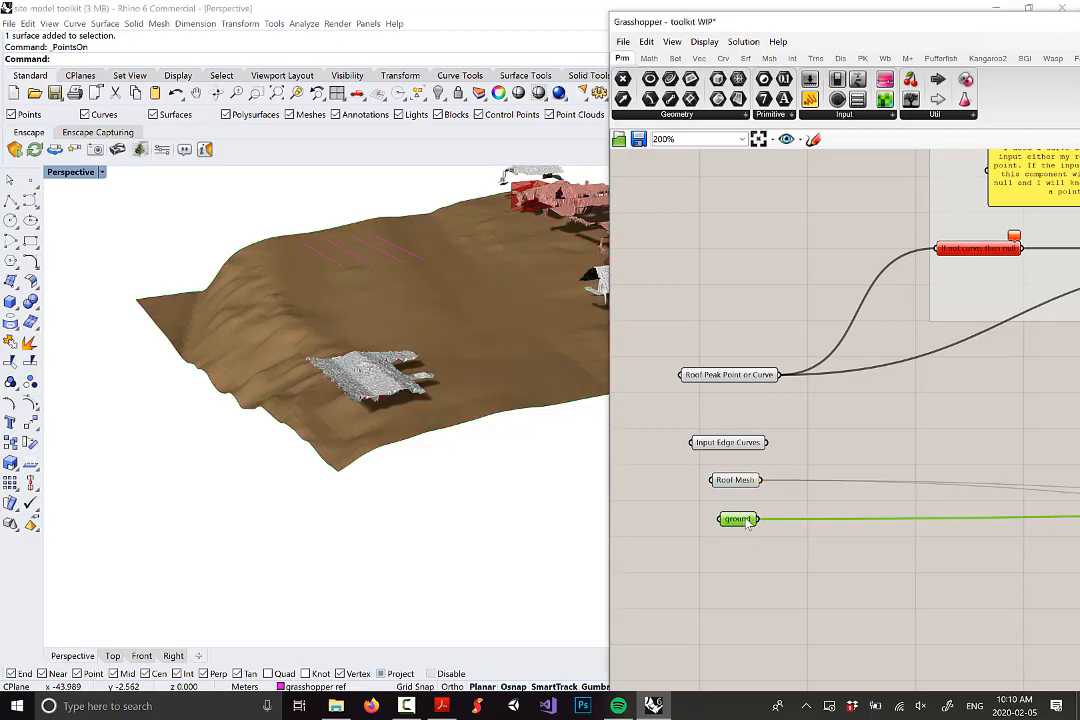
# Step: Examine the red generated house volume against its scanned roof mesh and the neighbouring roofs from several angles
pyautogui.moveTo(342, 427); pyautogui.dragTo(306, 234, button='right')
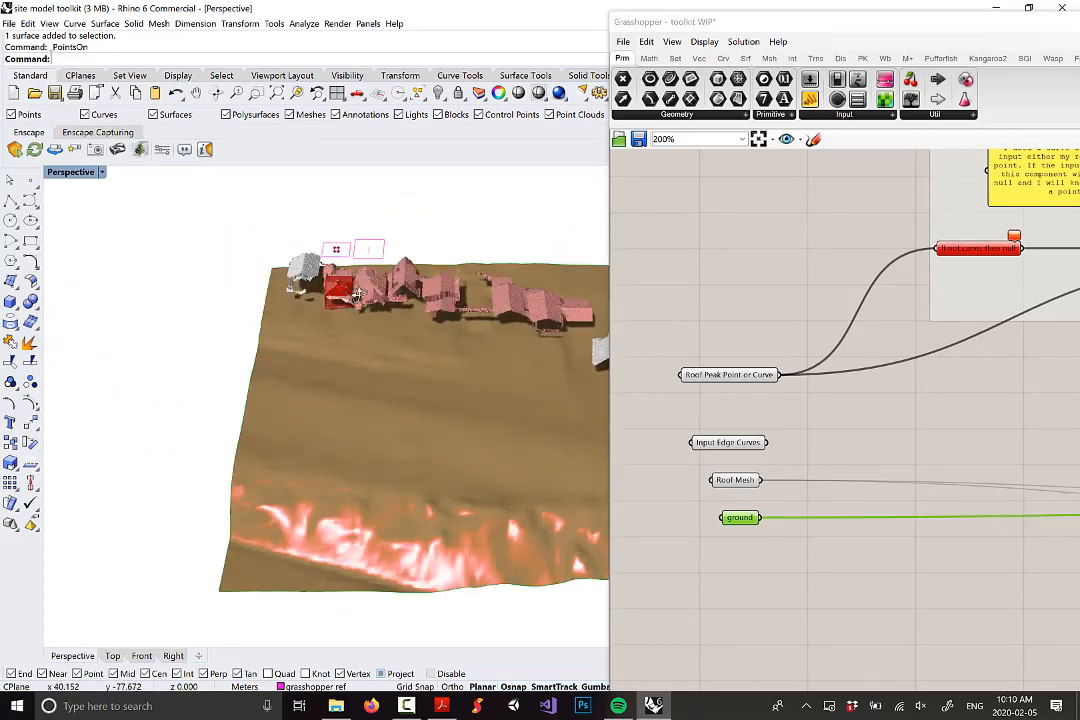
pyautogui.moveTo(356, 296); pyautogui.dragTo(254, 341, button='right')
pyautogui.scroll(5, 372, 323)
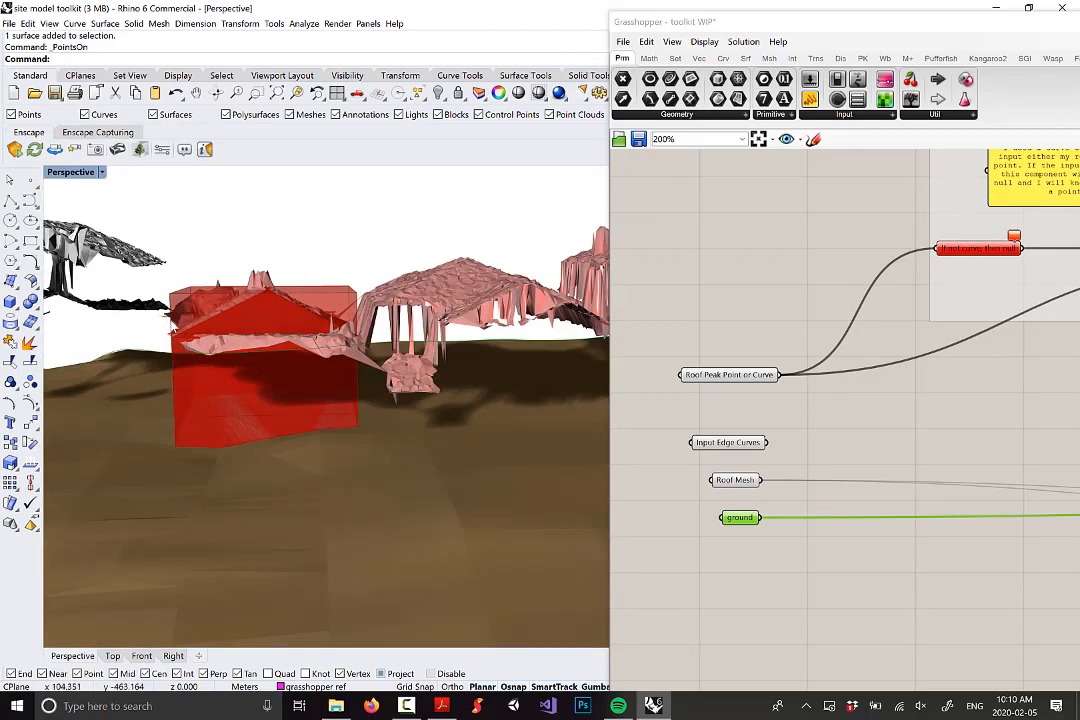
pyautogui.moveTo(190, 420); pyautogui.dragTo(343, 358, button='right')
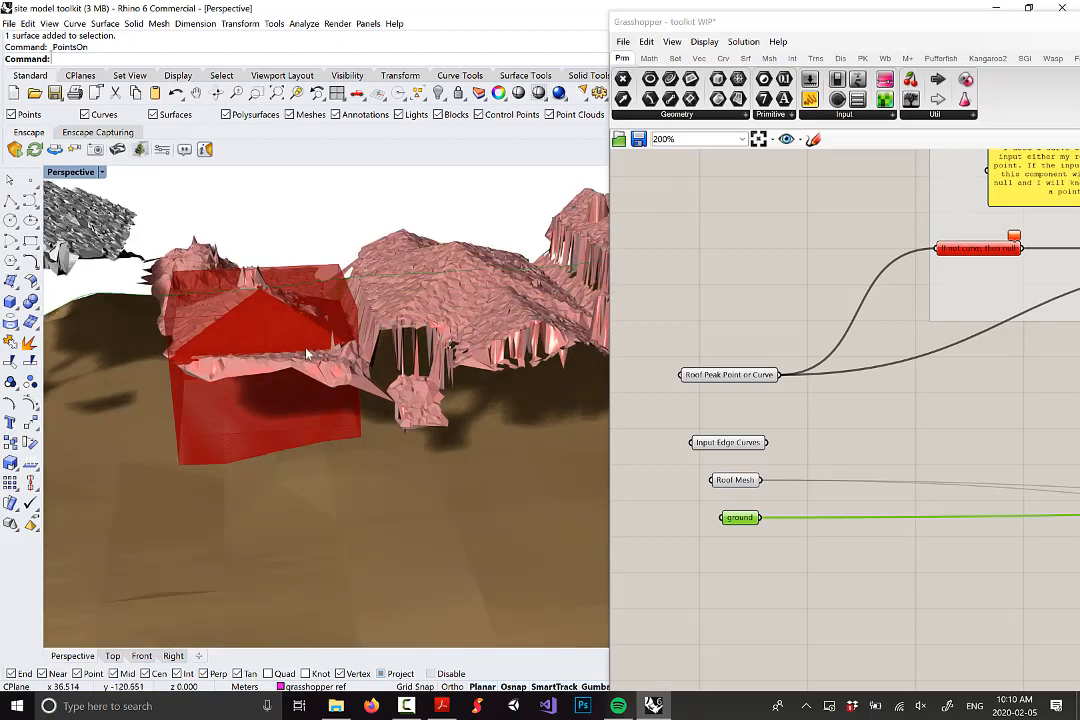
pyautogui.moveTo(248, 367); pyautogui.dragTo(345, 370, button='right')
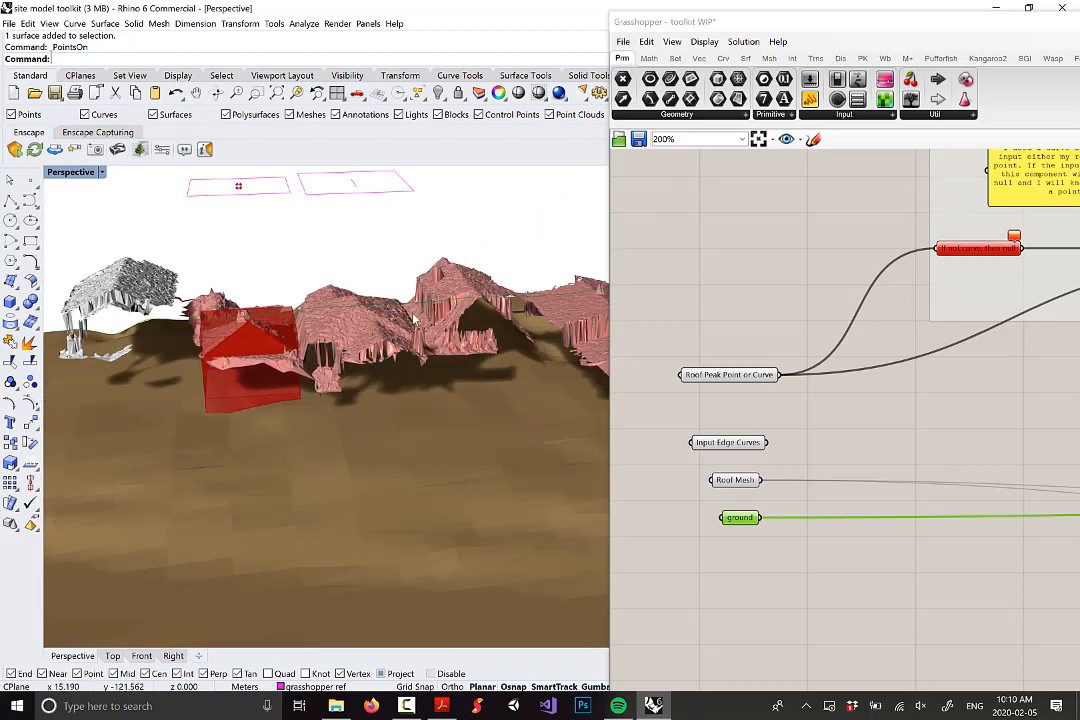
# Step: Read the note on the point-or-curve filtering group and trace the wires coming from the Roof Peak Point or Curve parameter
pyautogui.scroll(-3, 683, 336)
pyautogui.moveTo(744, 330); pyautogui.dragTo(658, 347, button='right')
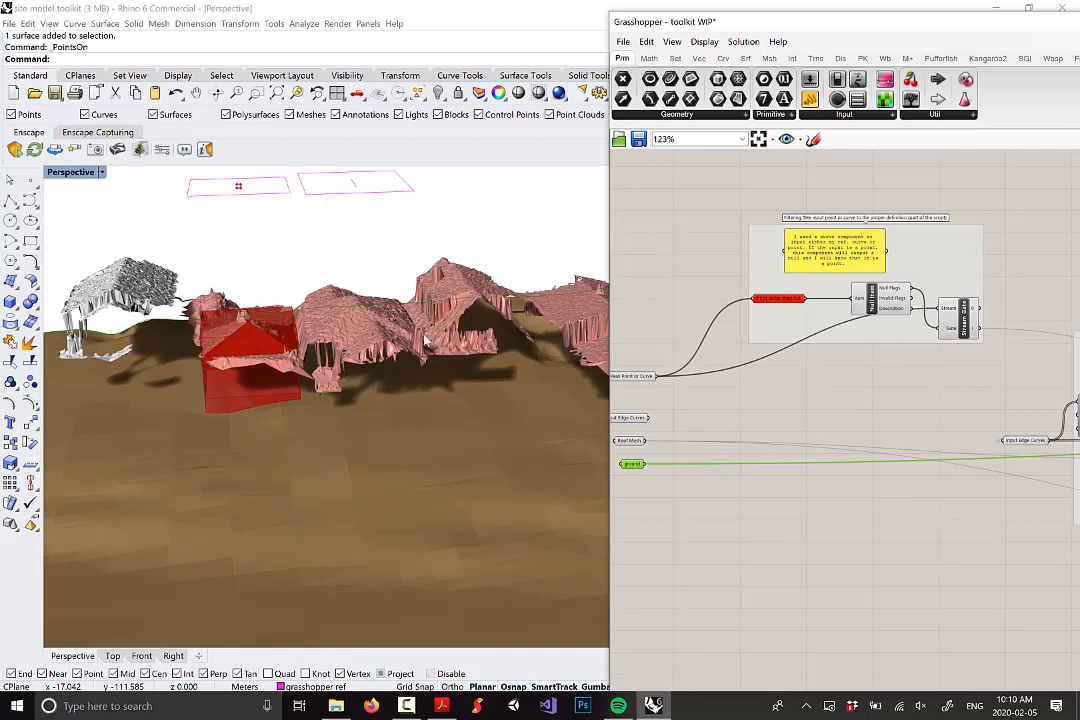
pyautogui.scroll(2, 800, 295)
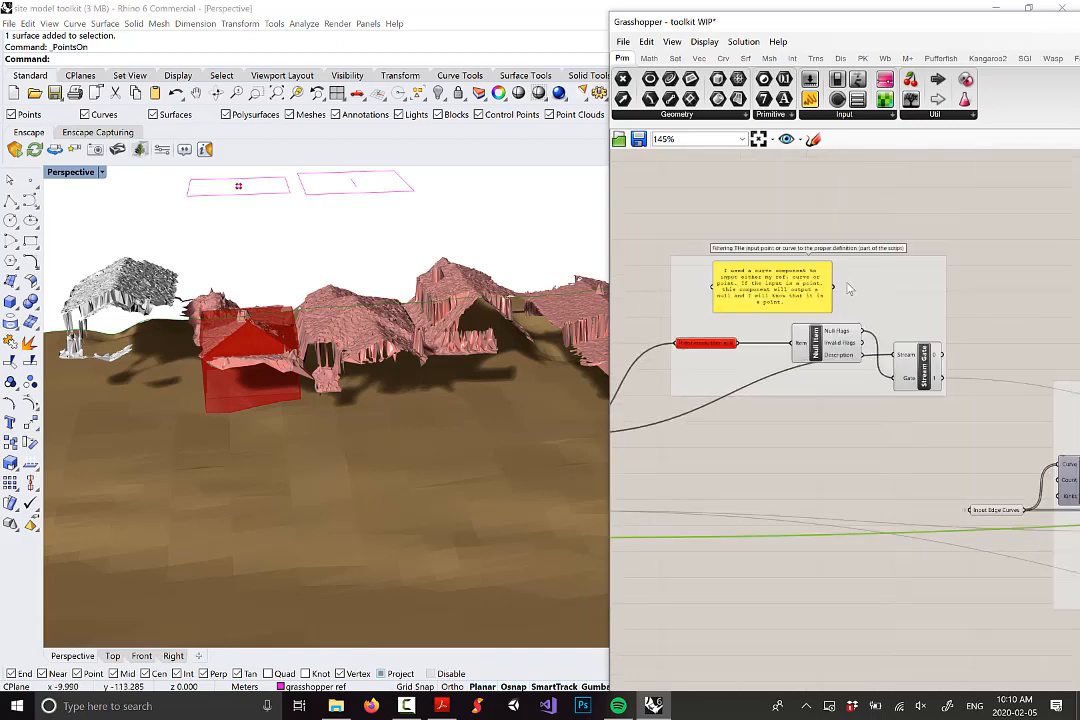
pyautogui.moveTo(734, 285); pyautogui.dragTo(743, 292, button='right')
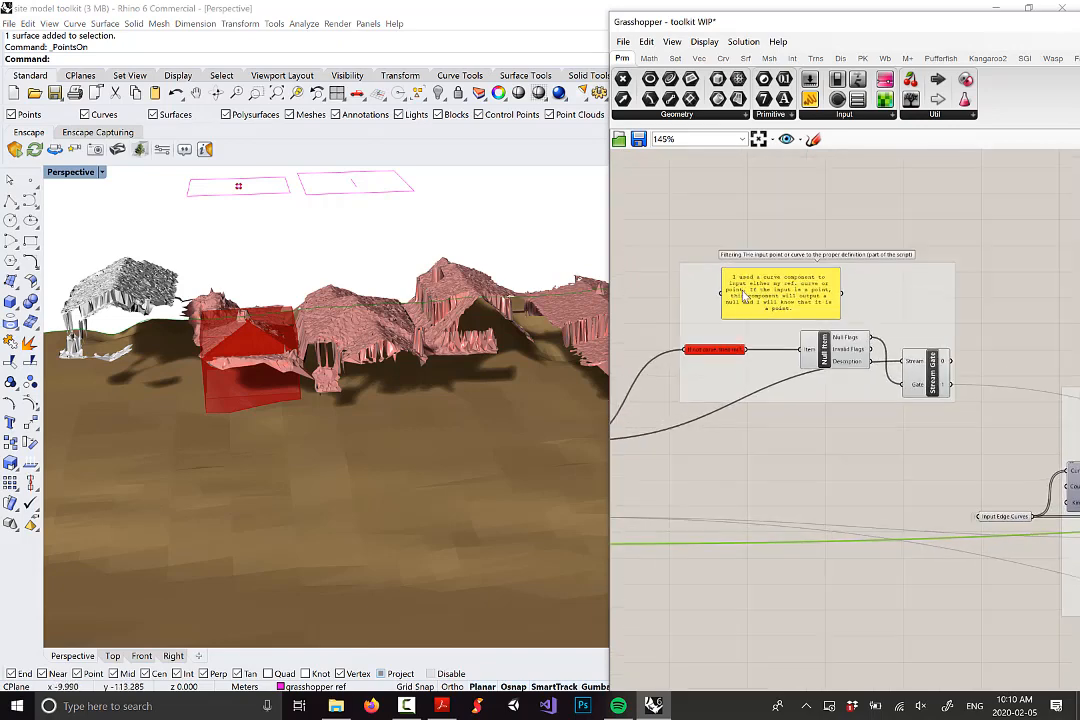
pyautogui.moveTo(470, 362); pyautogui.dragTo(343, 296, button='right')
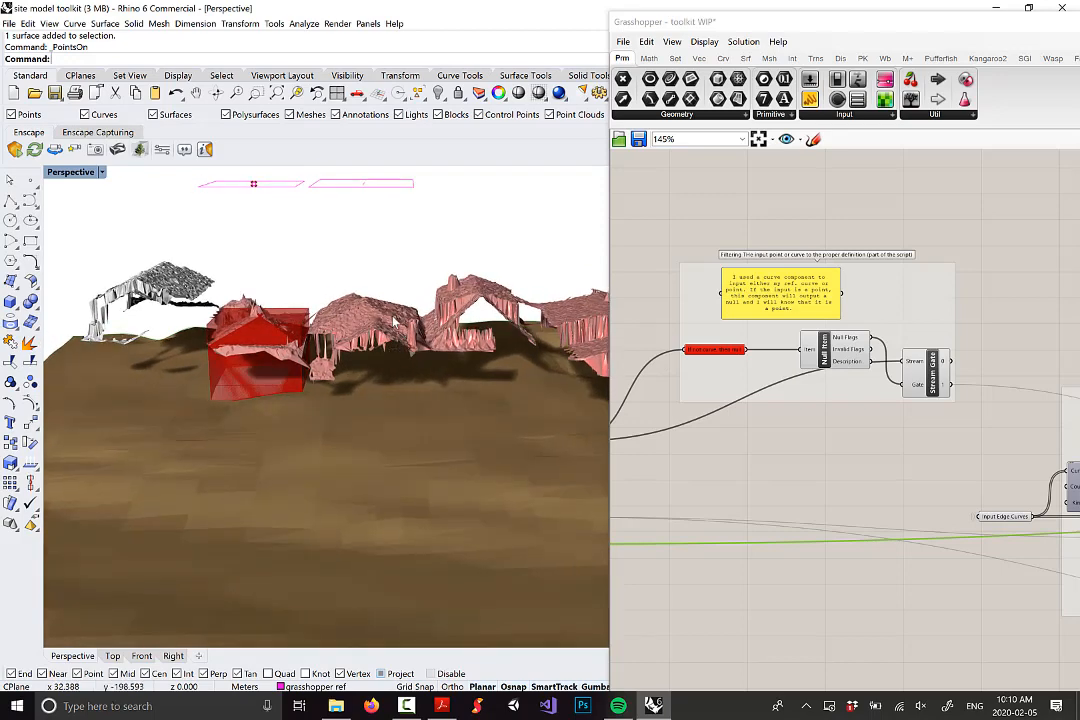
pyautogui.moveTo(700, 374); pyautogui.dragTo(830, 343, button='right')
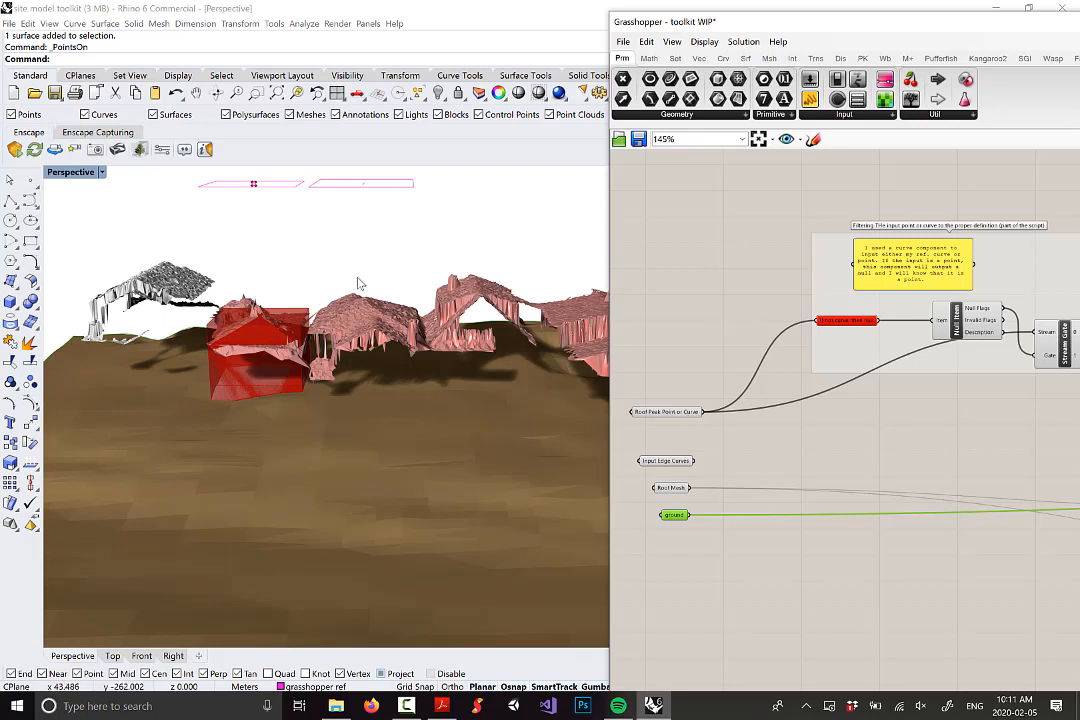
pyautogui.moveTo(357, 283); pyautogui.dragTo(362, 300, button='right')
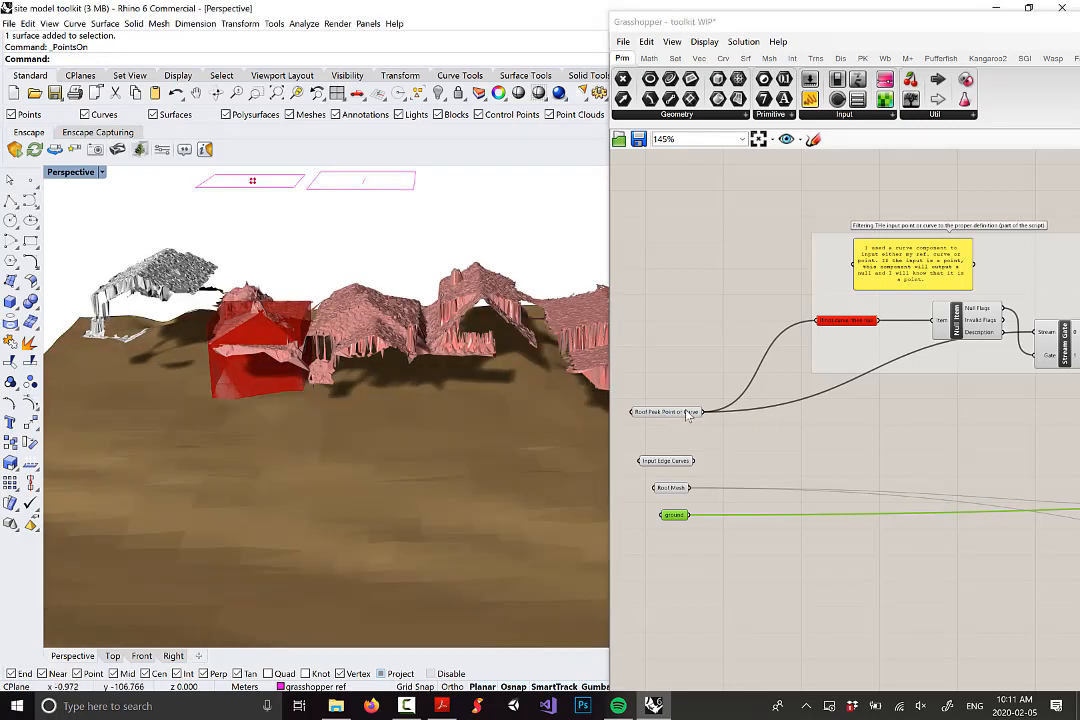
# Step: Inspect the "If not curve, then null" curve parameter close up and check the value it holds
pyautogui.click(843, 321)
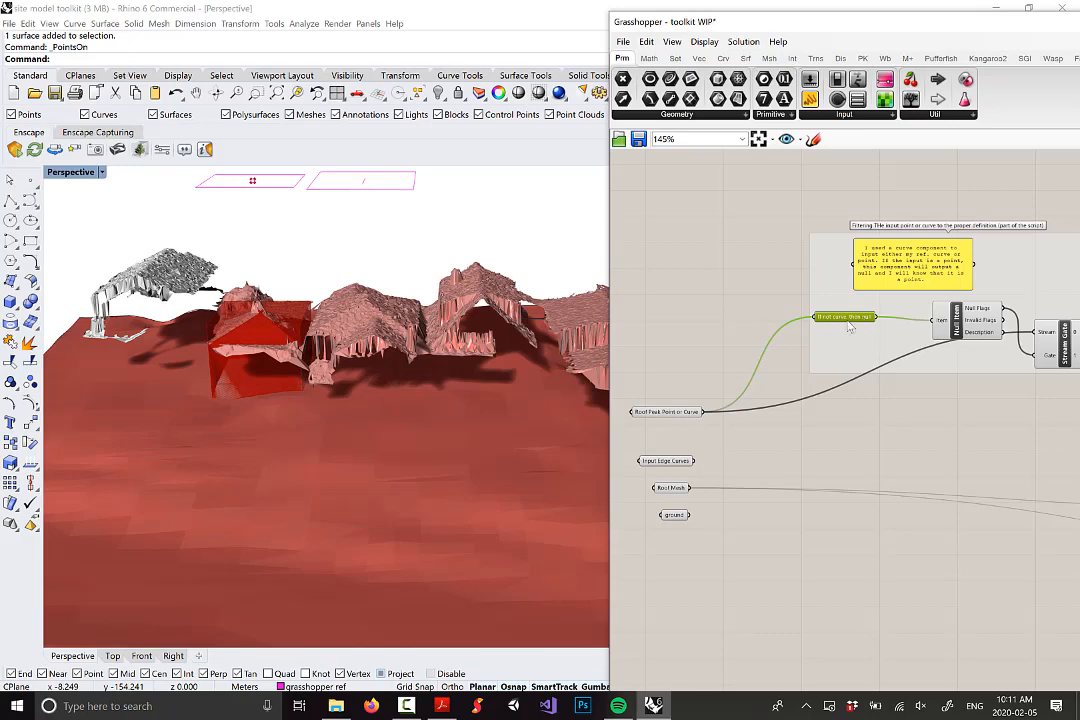
pyautogui.scroll(4, 862, 340)
pyautogui.click(845, 357)
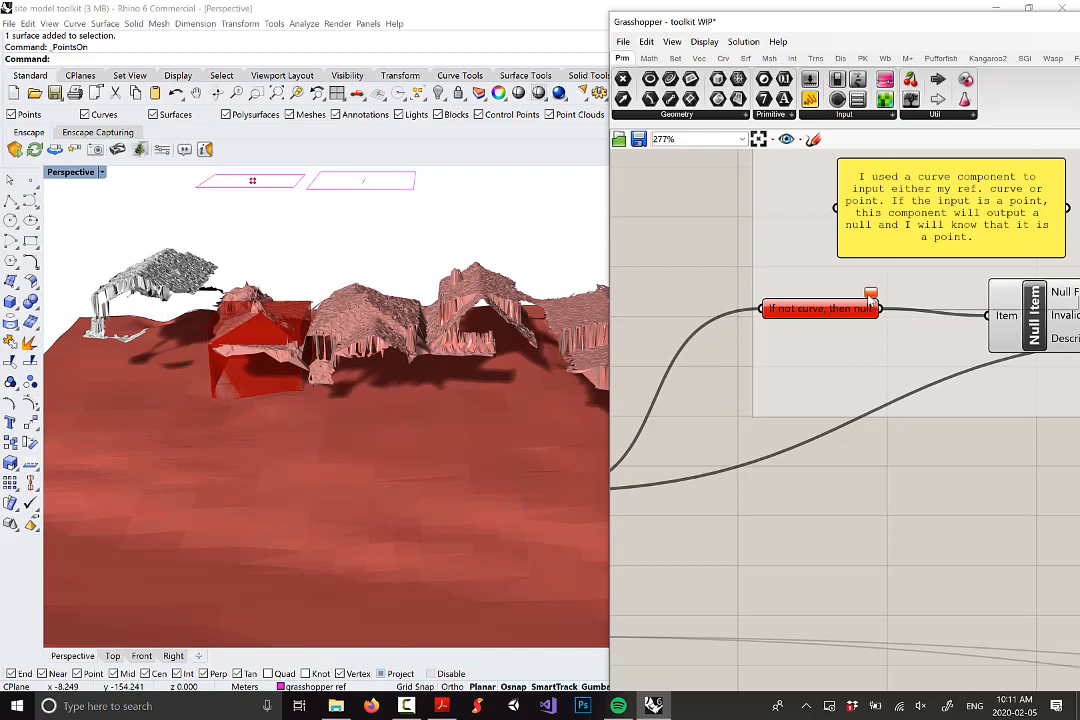
pyautogui.moveTo(871, 296)
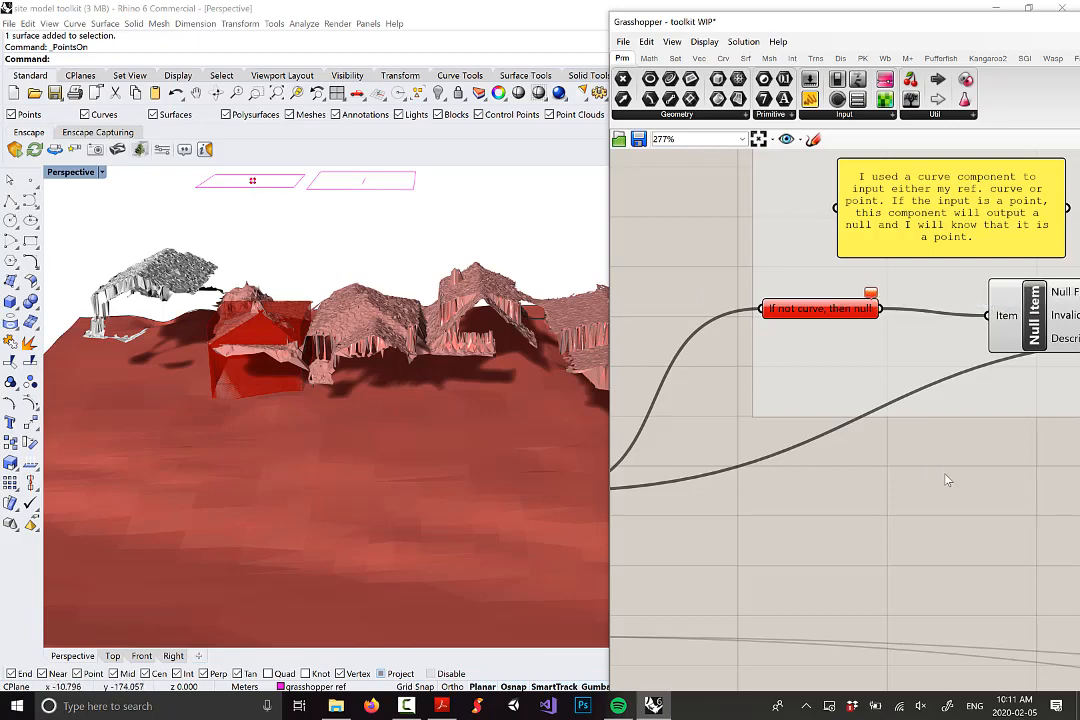
pyautogui.moveTo(945, 480); pyautogui.dragTo(795, 452, button='right')
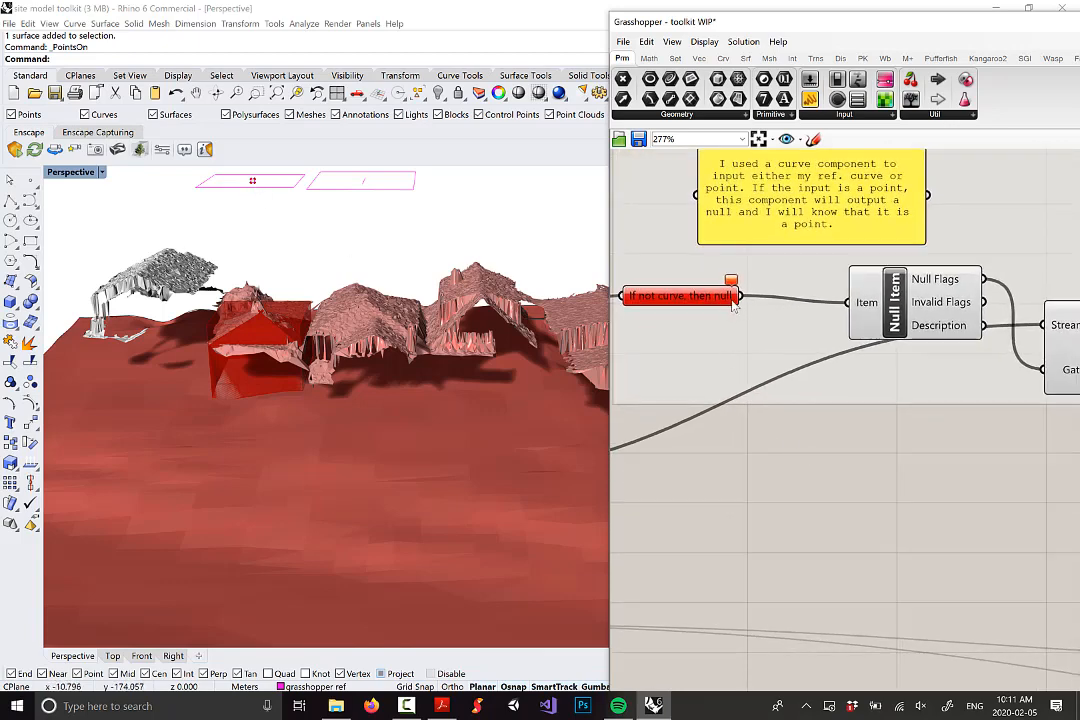
pyautogui.moveTo(733, 305)
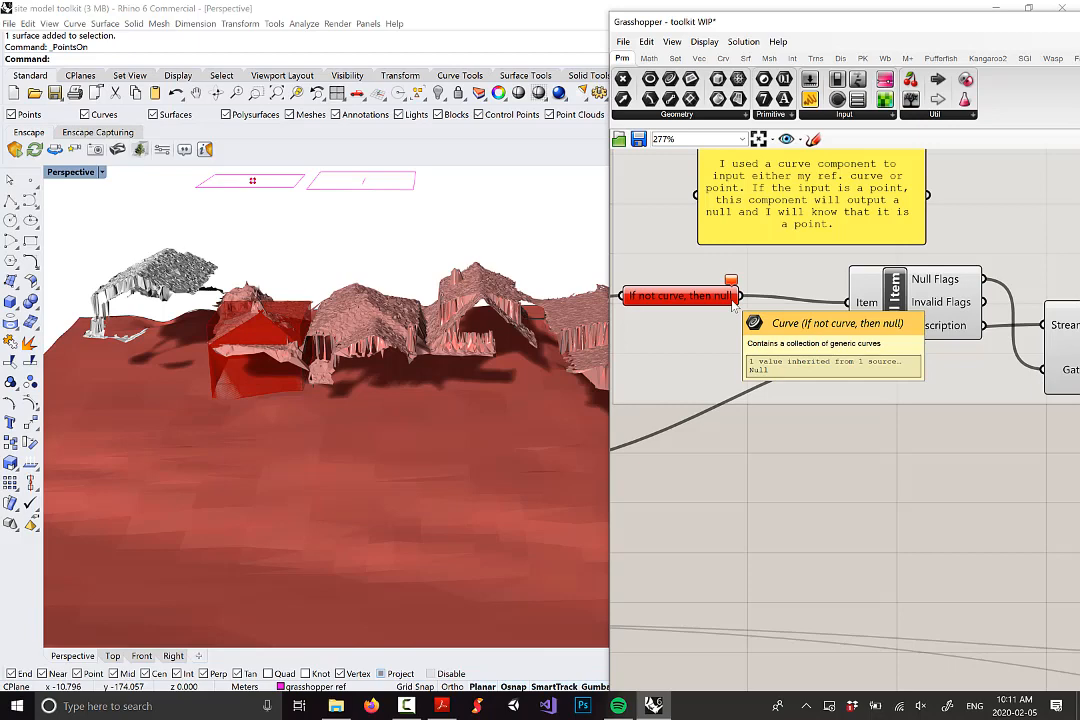
# Step: Select the Null Item component and check the value of its Null Flags output
pyautogui.scroll(-4, 731, 325)
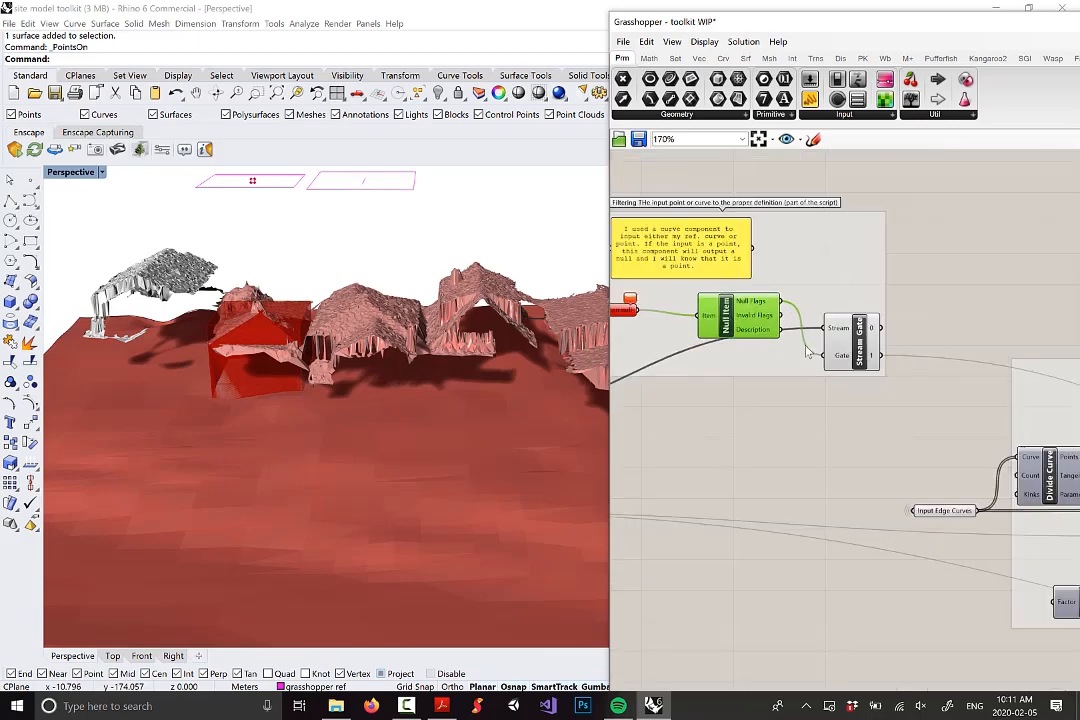
pyautogui.scroll(4, 790, 328)
pyautogui.moveTo(790, 328); pyautogui.dragTo(823, 329, button='right')
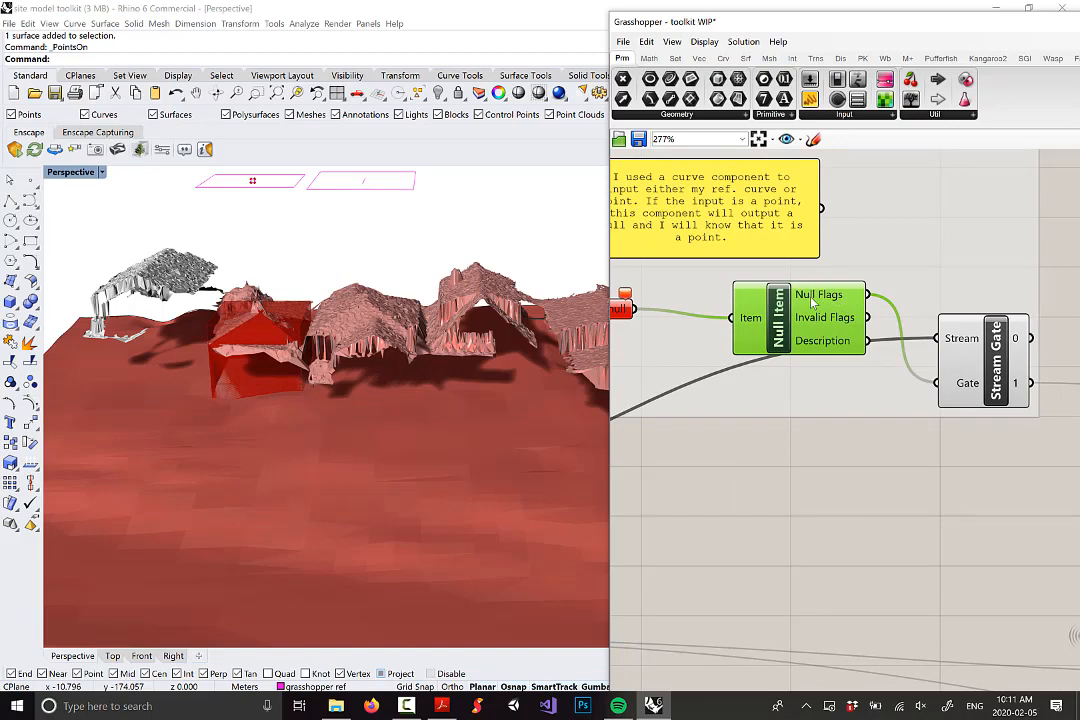
pyautogui.moveTo(813, 300)
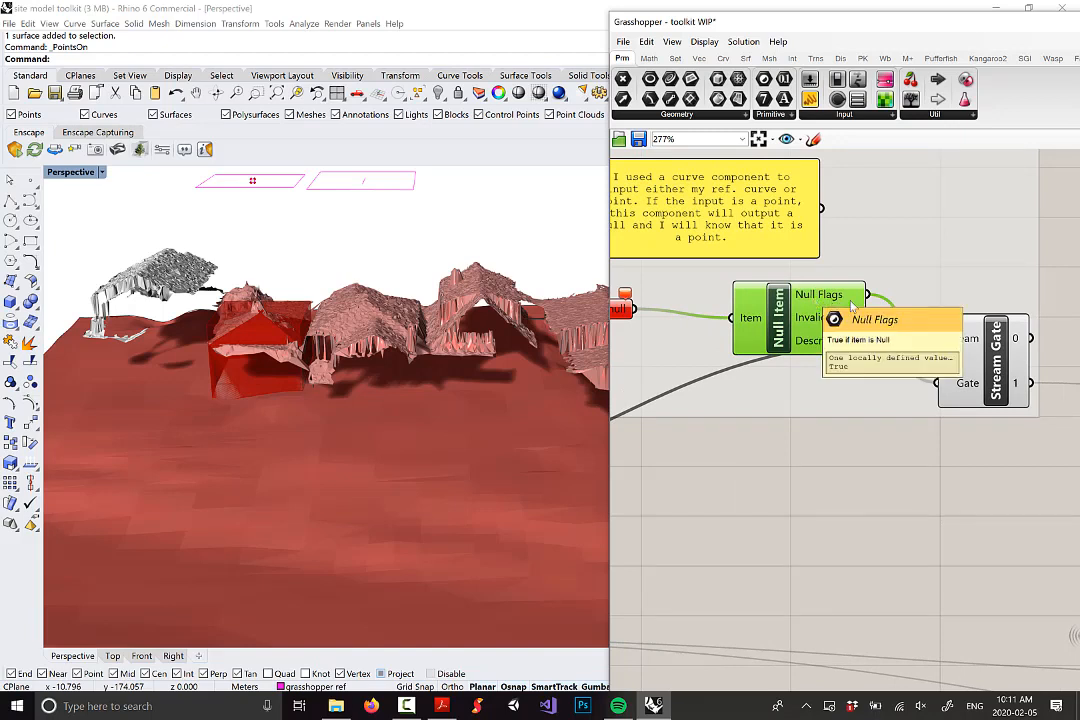
# Step: Select the Stream Gate component and examine how Null Flags feeds its Gate input
pyautogui.moveTo(996, 392); pyautogui.dragTo(990, 392)
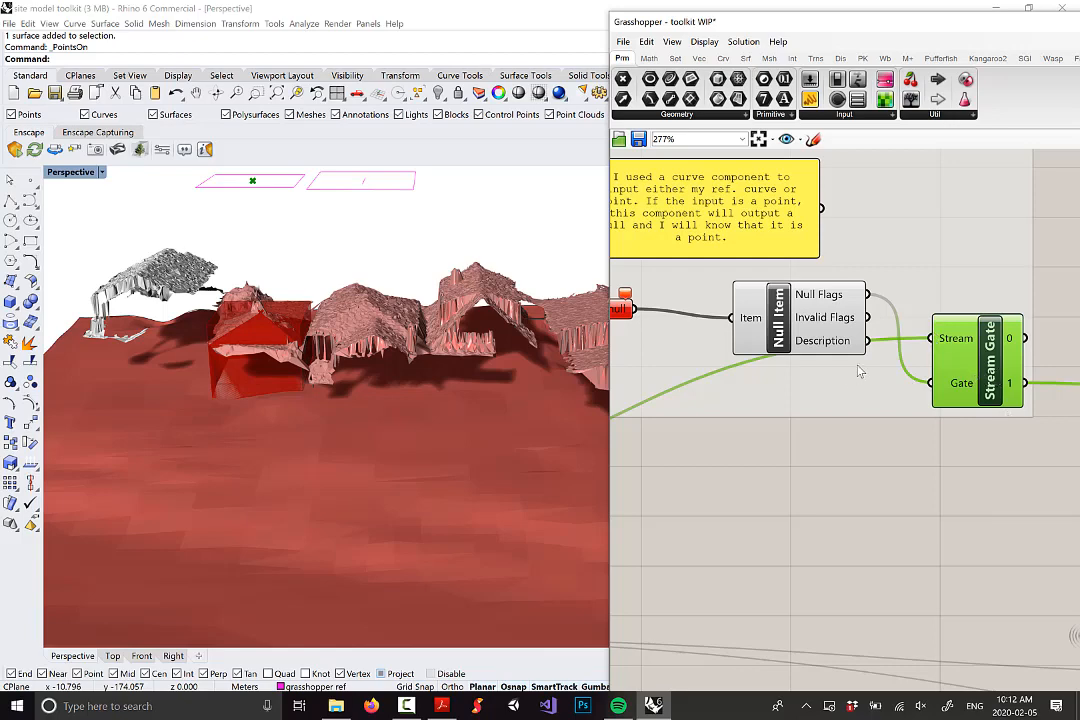
pyautogui.scroll(-6, 860, 362)
pyautogui.scroll(7, 743, 349)
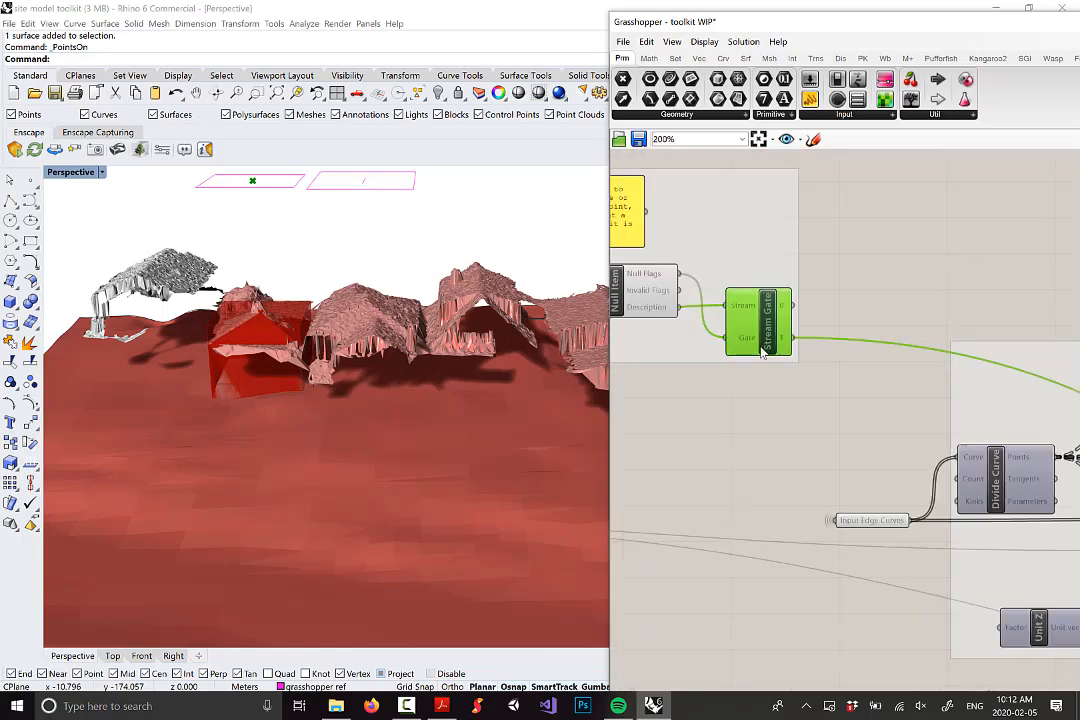
pyautogui.scroll(-2, 797, 343)
pyautogui.moveTo(621, 279); pyautogui.dragTo(731, 300, button='right')
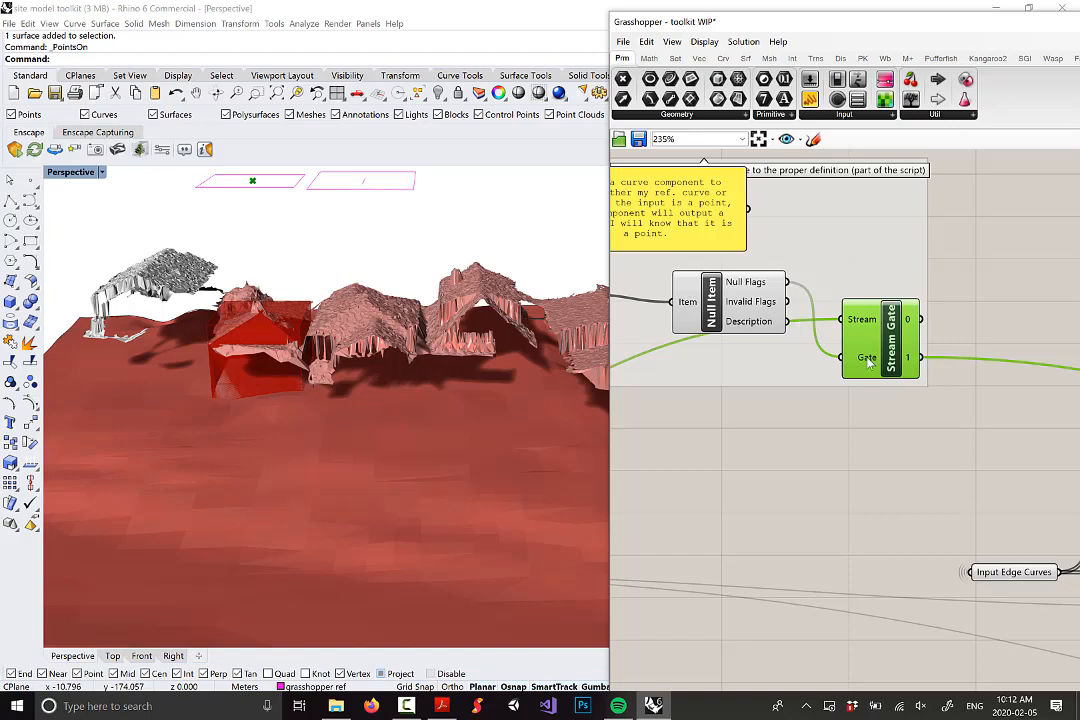
pyautogui.scroll(-1, 868, 366)
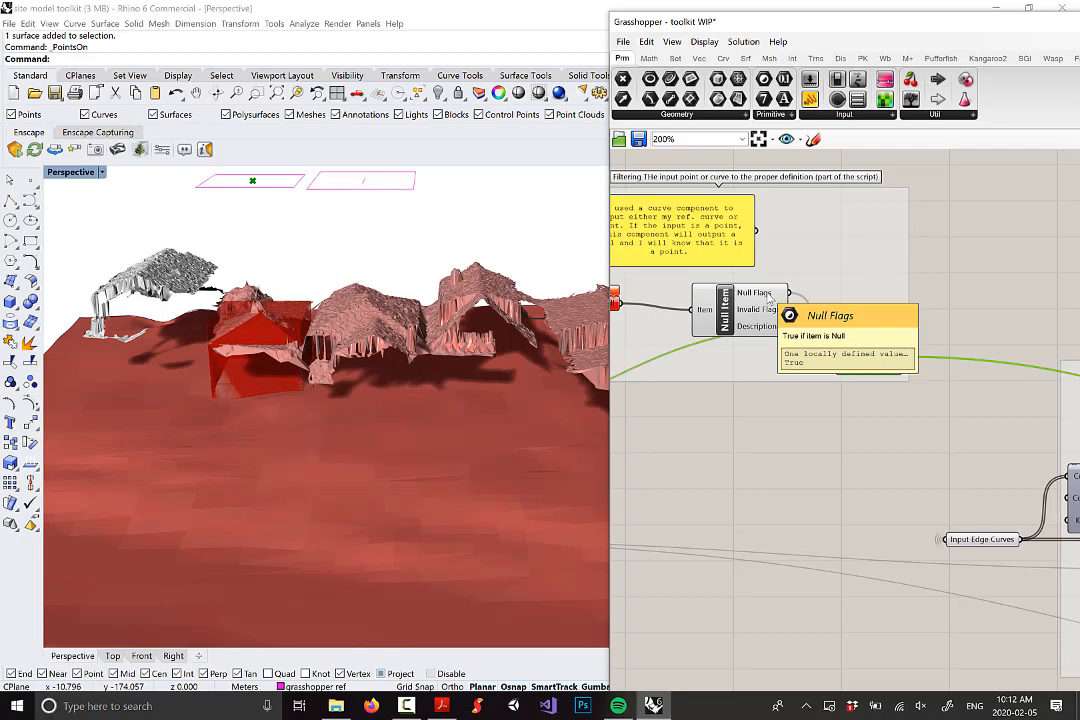
pyautogui.moveTo(811, 297); pyautogui.dragTo(836, 356)
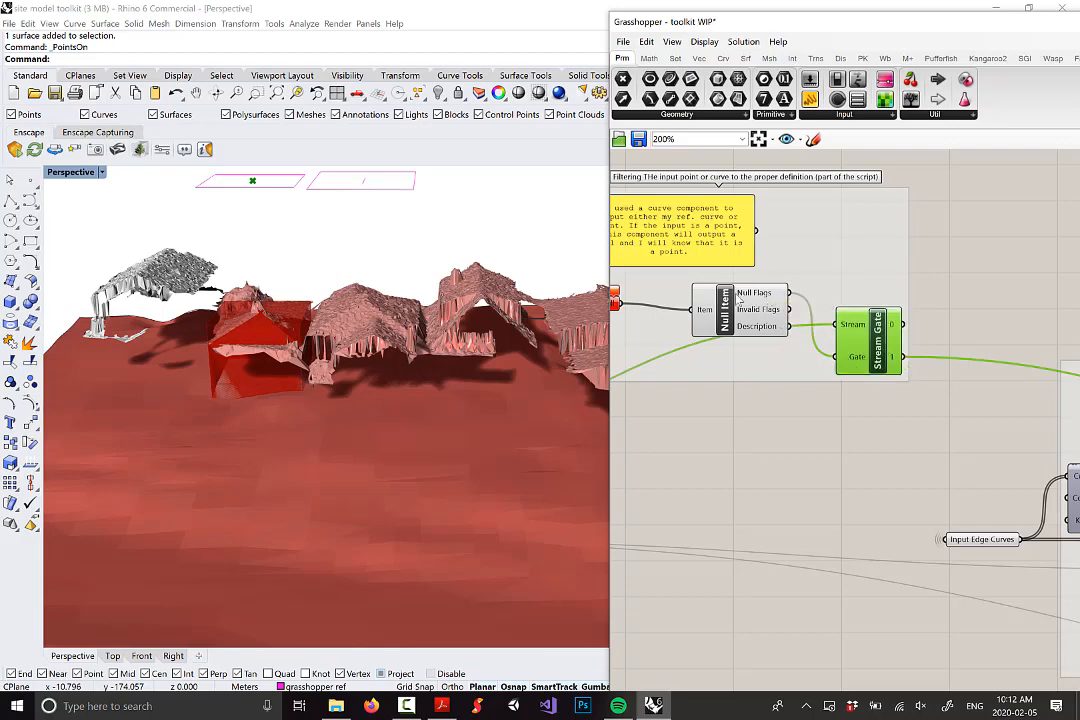
# Step: Recheck the "If not curve, then null" parameter's value and inspect Stream Gate's output 0
pyautogui.moveTo(737, 298); pyautogui.dragTo(911, 350, button='right')
pyautogui.moveTo(723, 343); pyautogui.dragTo(763, 329, button='right')
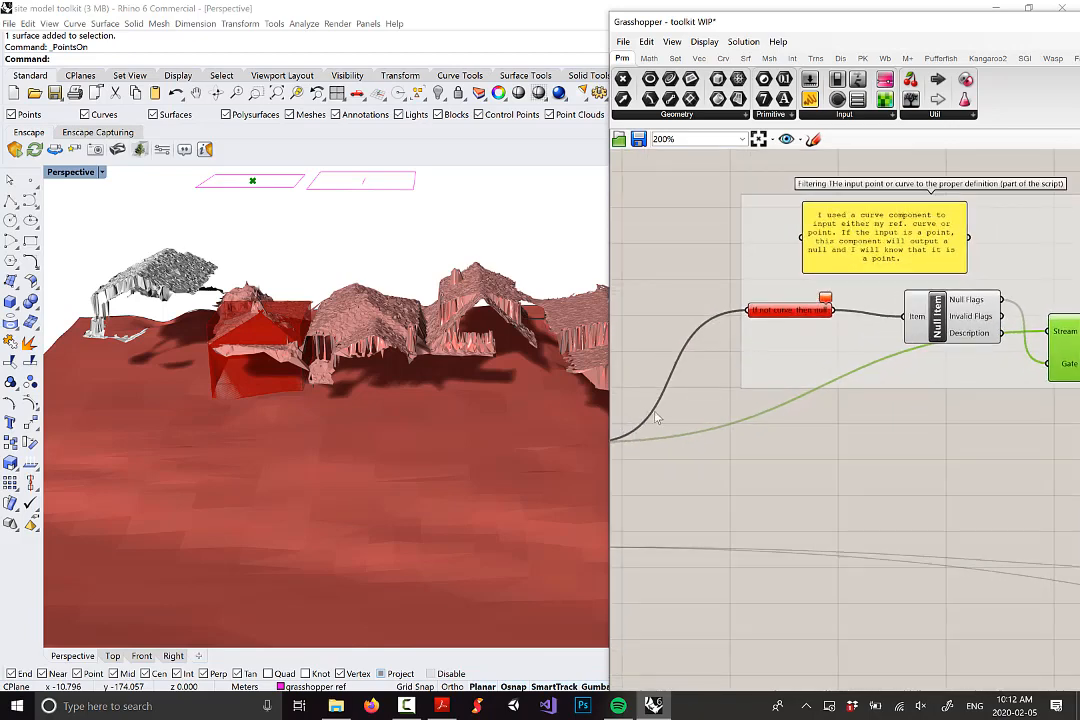
pyautogui.moveTo(815, 313)
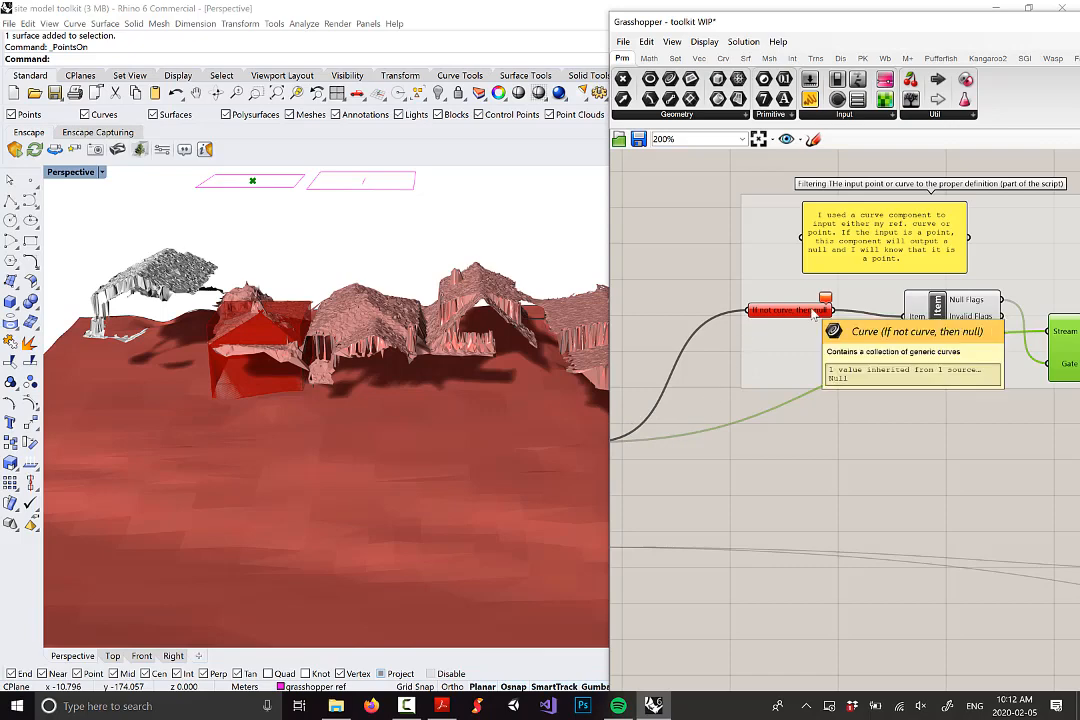
pyautogui.moveTo(1022, 393); pyautogui.dragTo(829, 371, button='right')
pyautogui.moveTo(914, 313)
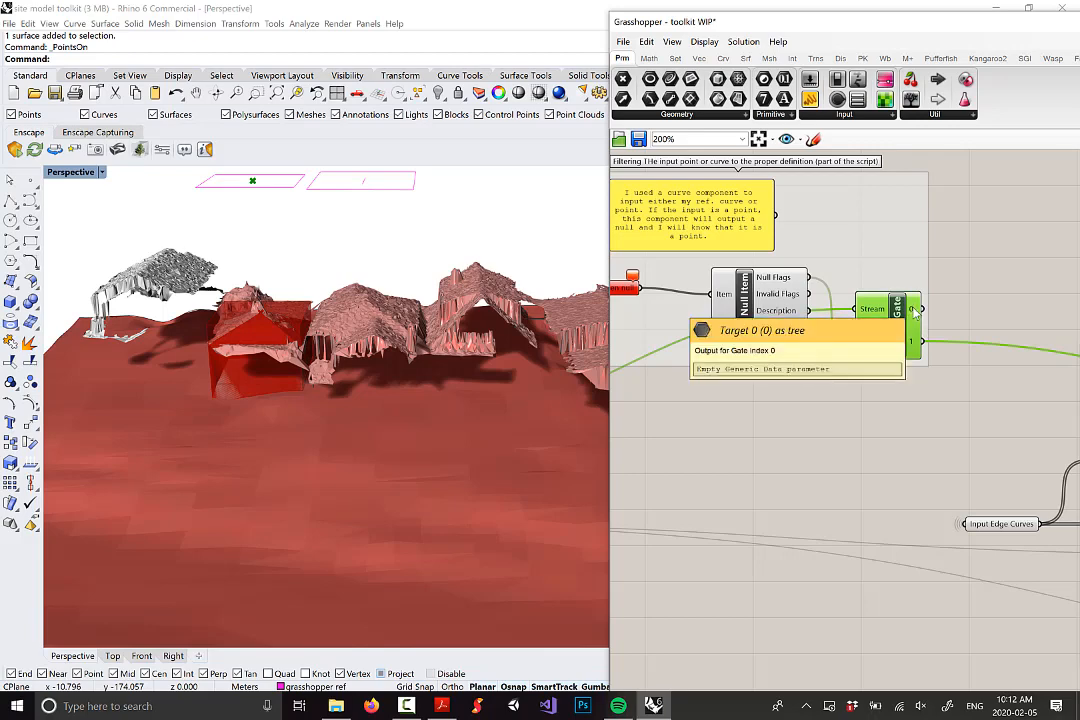
pyautogui.scroll(-4, 875, 320)
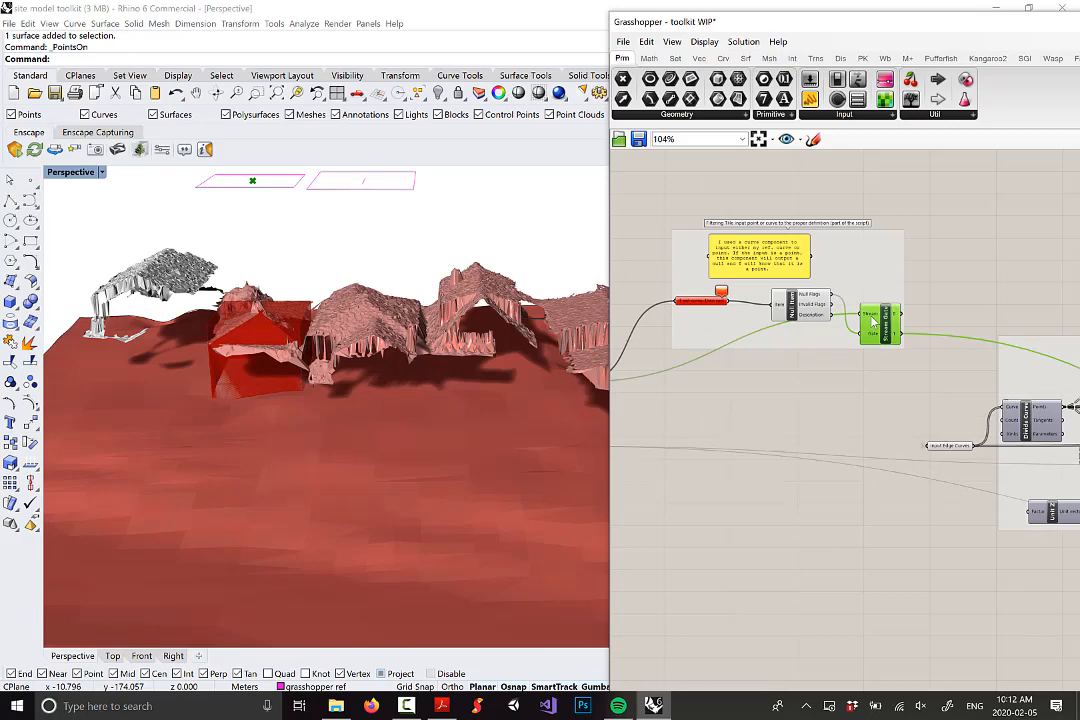
pyautogui.click(828, 370)
pyautogui.scroll(4, 868, 326)
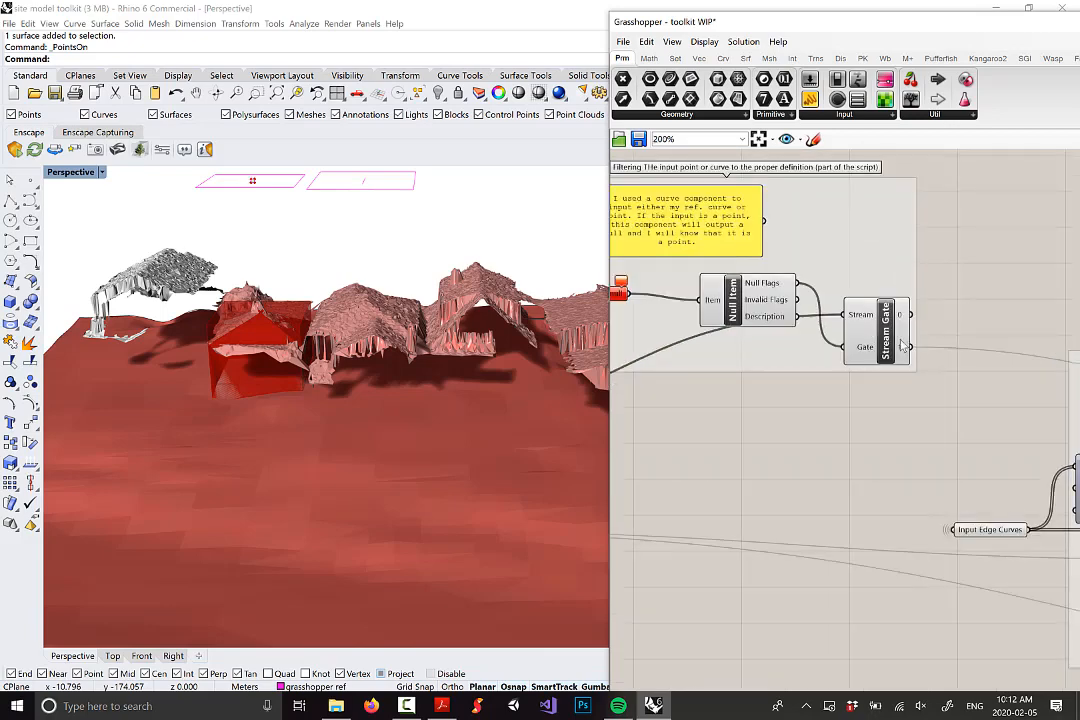
# Step: Locate where the Stream Gate component sits in the component palette
pyautogui.scroll(3, 878, 335)
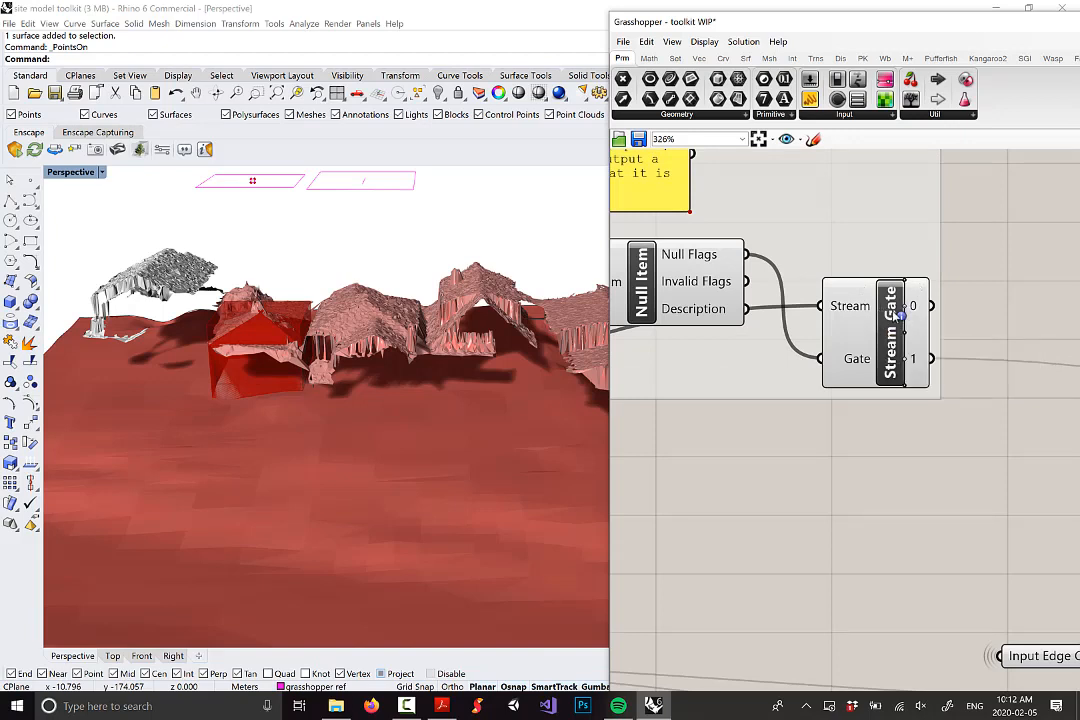
pyautogui.click(675, 58)
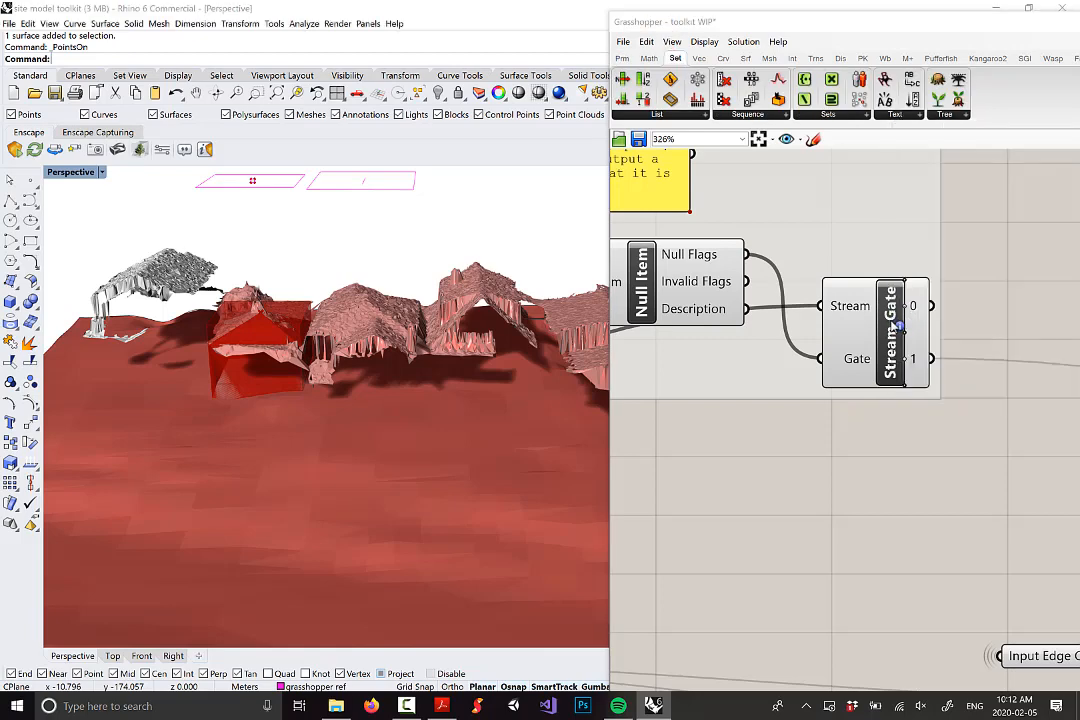
pyautogui.keyDown('ctrl'); pyautogui.keyDown('alt'); pyautogui.click(896, 329); pyautogui.keyUp('alt'); pyautogui.keyUp('ctrl')
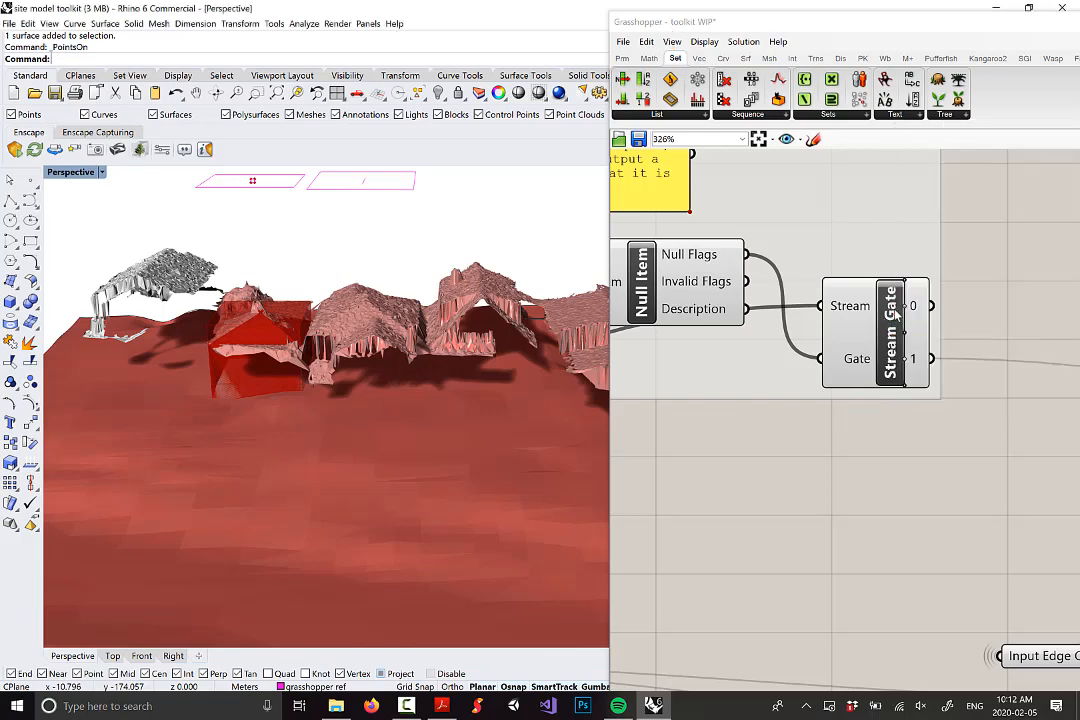
pyautogui.scroll(-2, 895, 313)
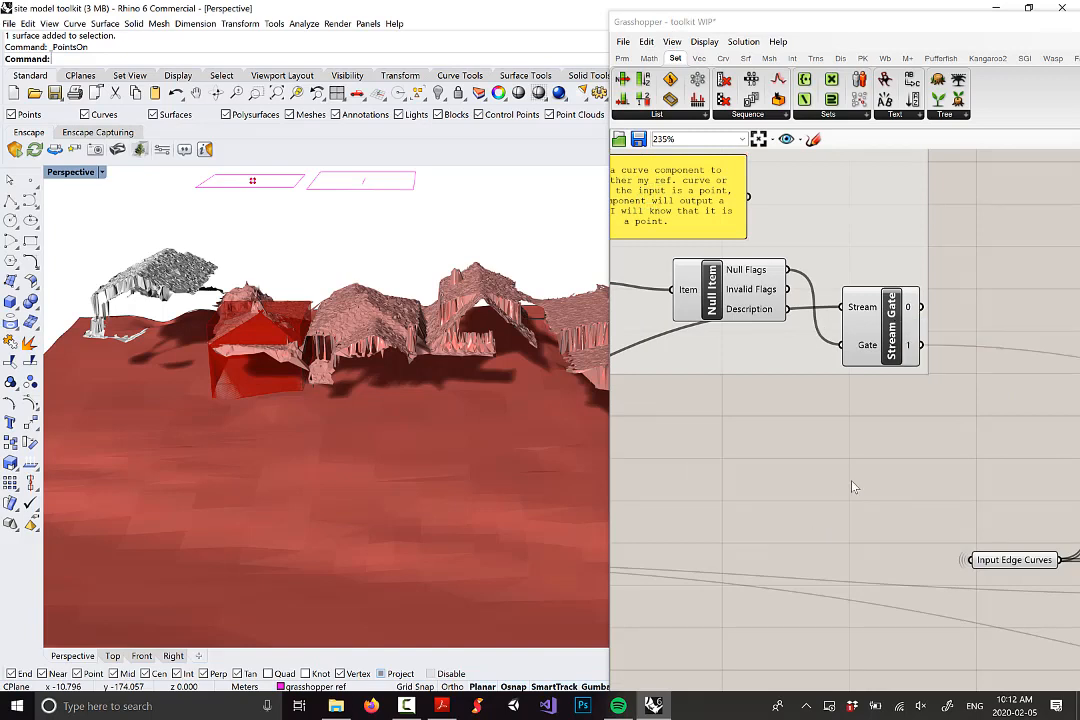
# Step: Search the canvas component finder for Stream Gate and reveal where it sits in the component palette
pyautogui.doubleClick(881, 437)
pyautogui.write('s')
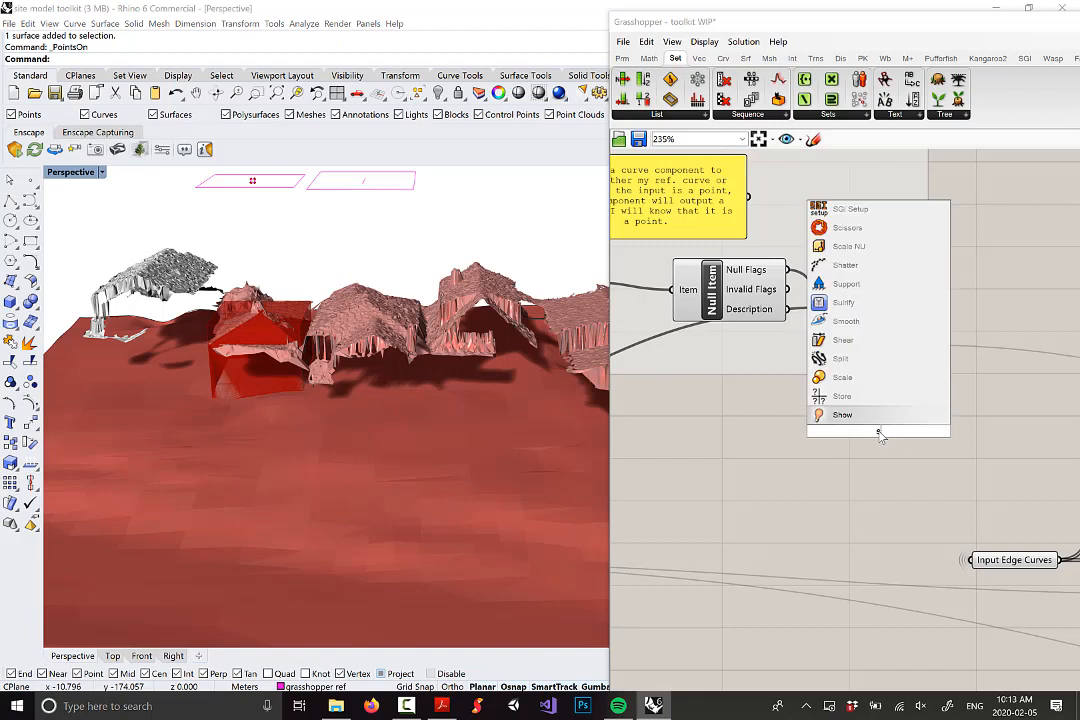
pyautogui.write('tream')
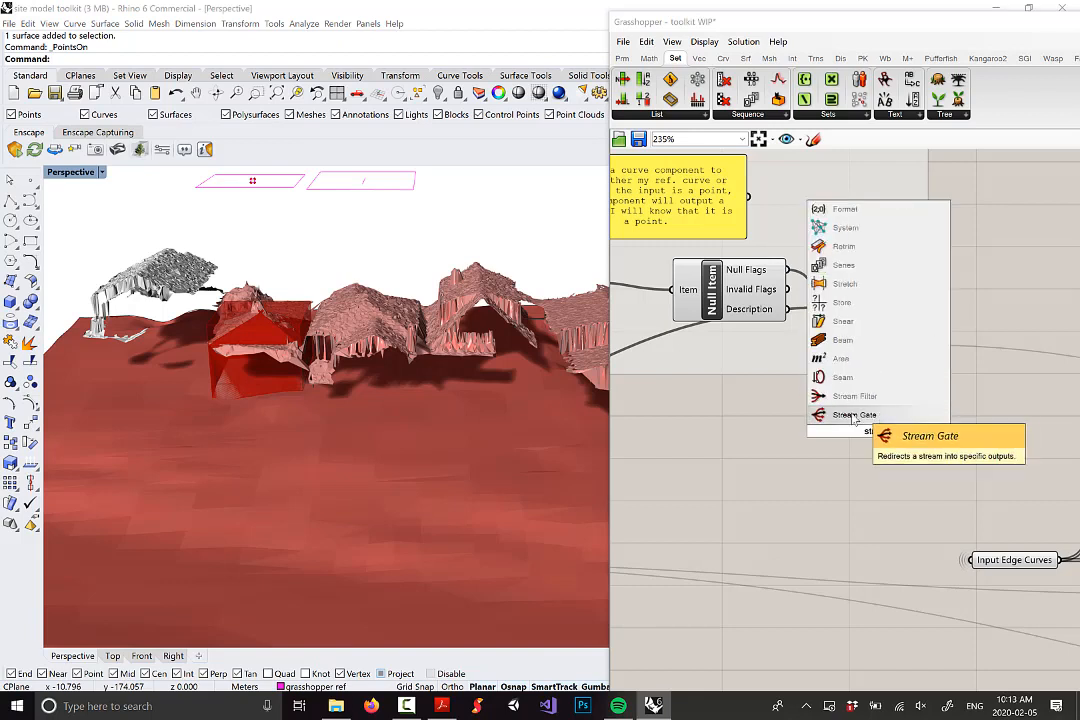
pyautogui.click(853, 414)
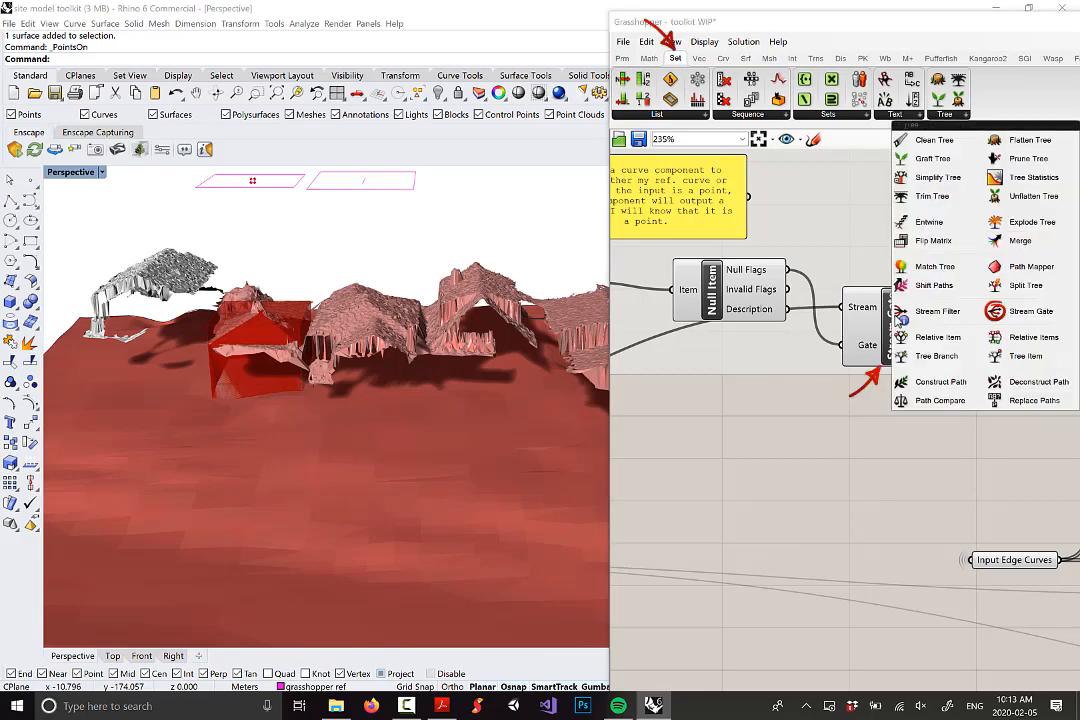
# Step: Widen the Grasshopper window and select the Input Edge Curves parameter feeding the "moving down edge curves" group
pyautogui.scroll(-4, 822, 296)
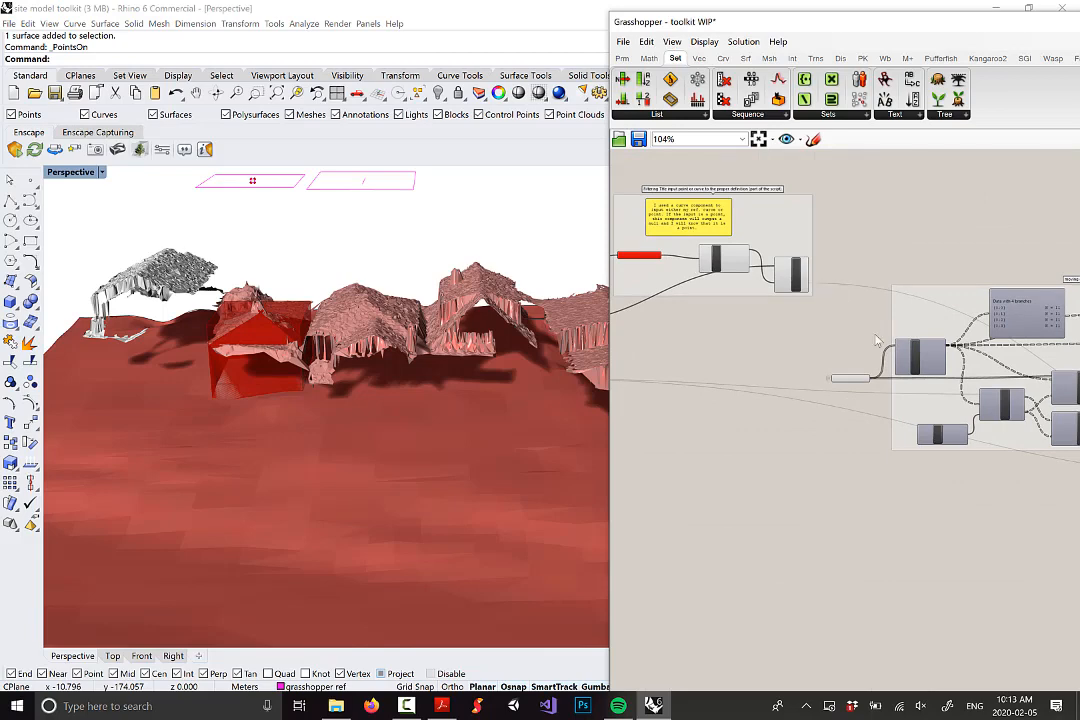
pyautogui.moveTo(837, 341); pyautogui.dragTo(664, 281, button='right')
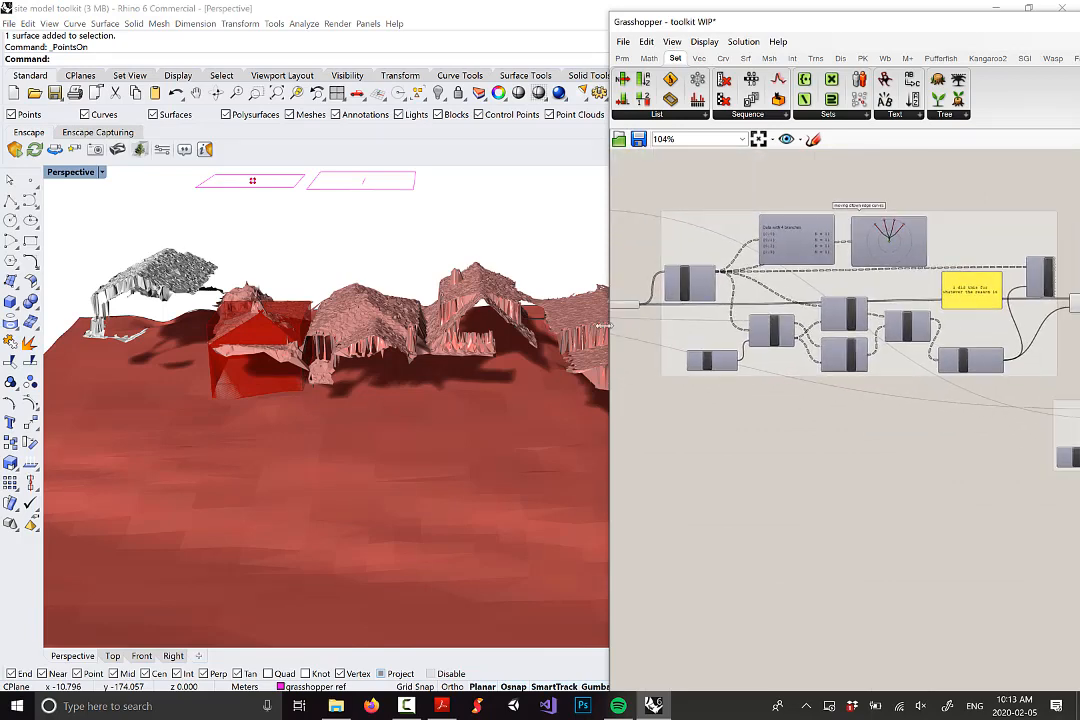
pyautogui.moveTo(603, 325); pyautogui.dragTo(509, 325)
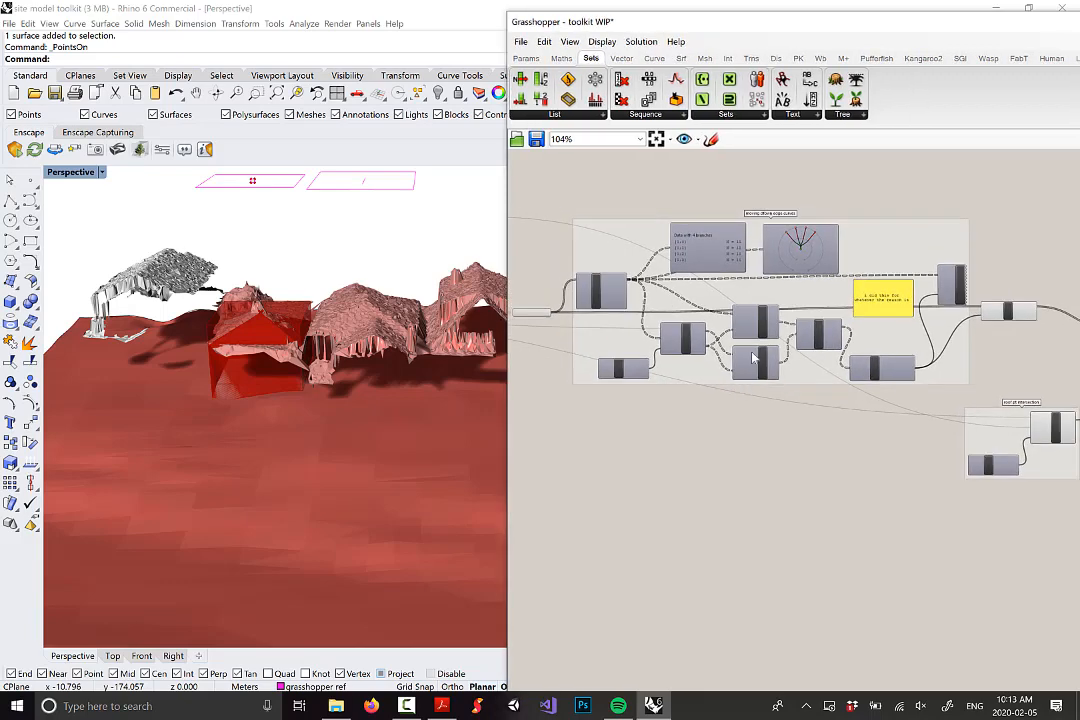
pyautogui.scroll(3, 762, 212)
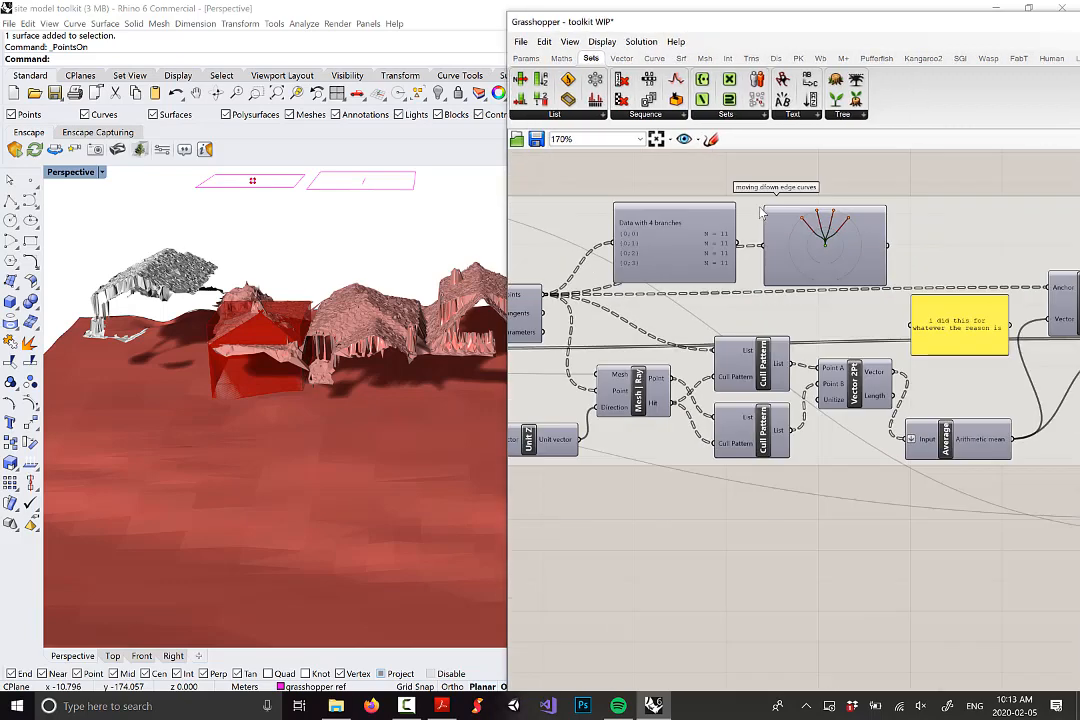
pyautogui.moveTo(760, 208); pyautogui.dragTo(855, 225, button='right')
pyautogui.moveTo(548, 332); pyautogui.dragTo(679, 323, button='right')
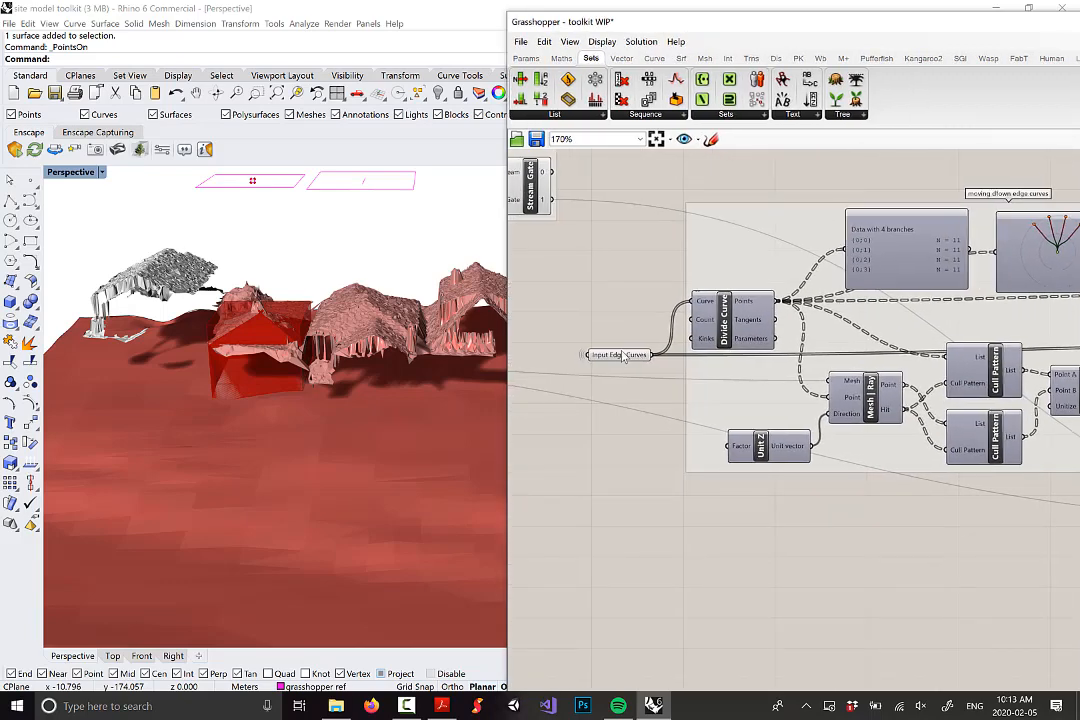
pyautogui.moveTo(622, 357); pyautogui.dragTo(623, 352)
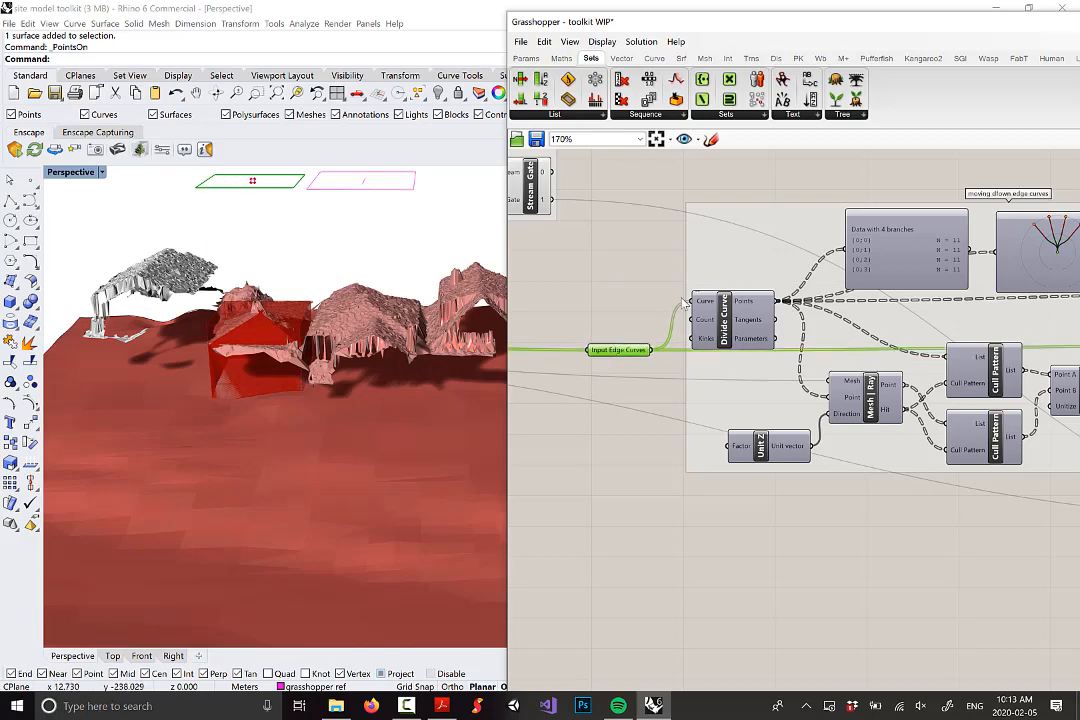
# Step: Turn on the preview of the Divide Curve component to view the points along the edge curves
pyautogui.moveTo(799, 332); pyautogui.dragTo(712, 319, button='right')
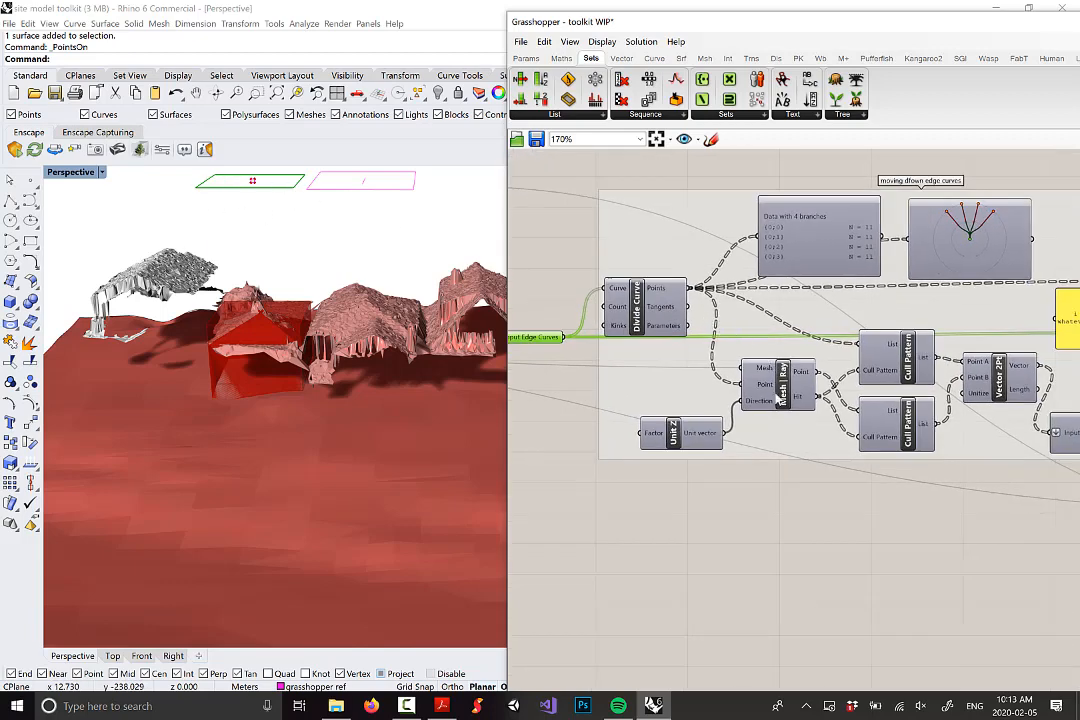
pyautogui.moveTo(782, 392); pyautogui.dragTo(782, 386)
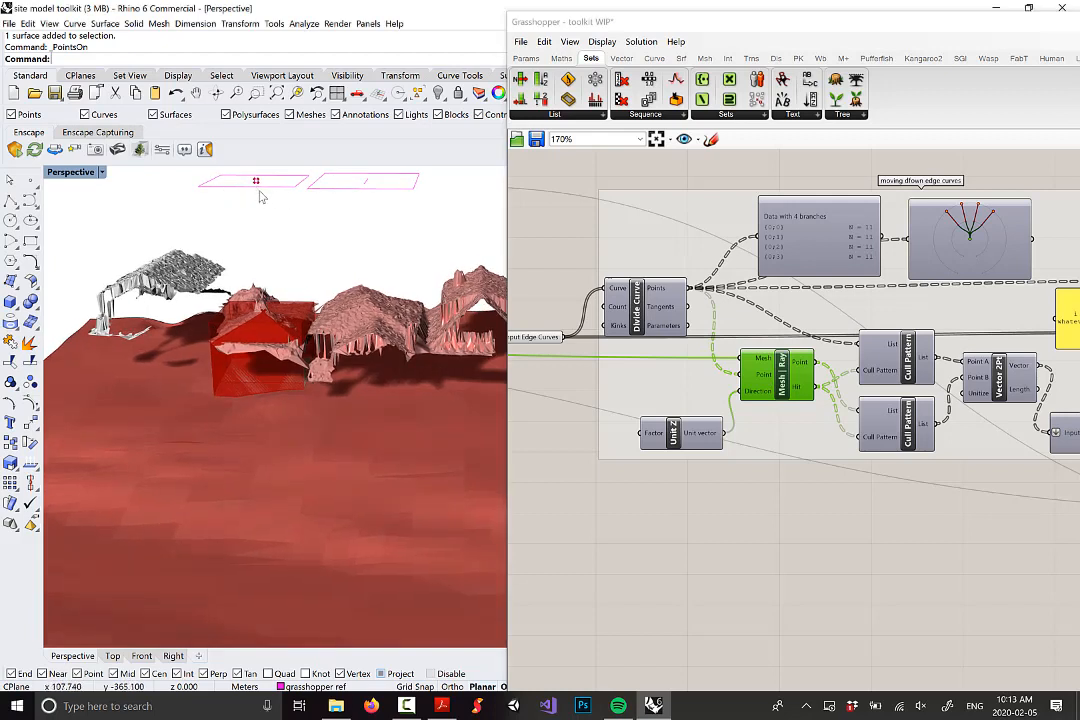
pyautogui.click(648, 316)
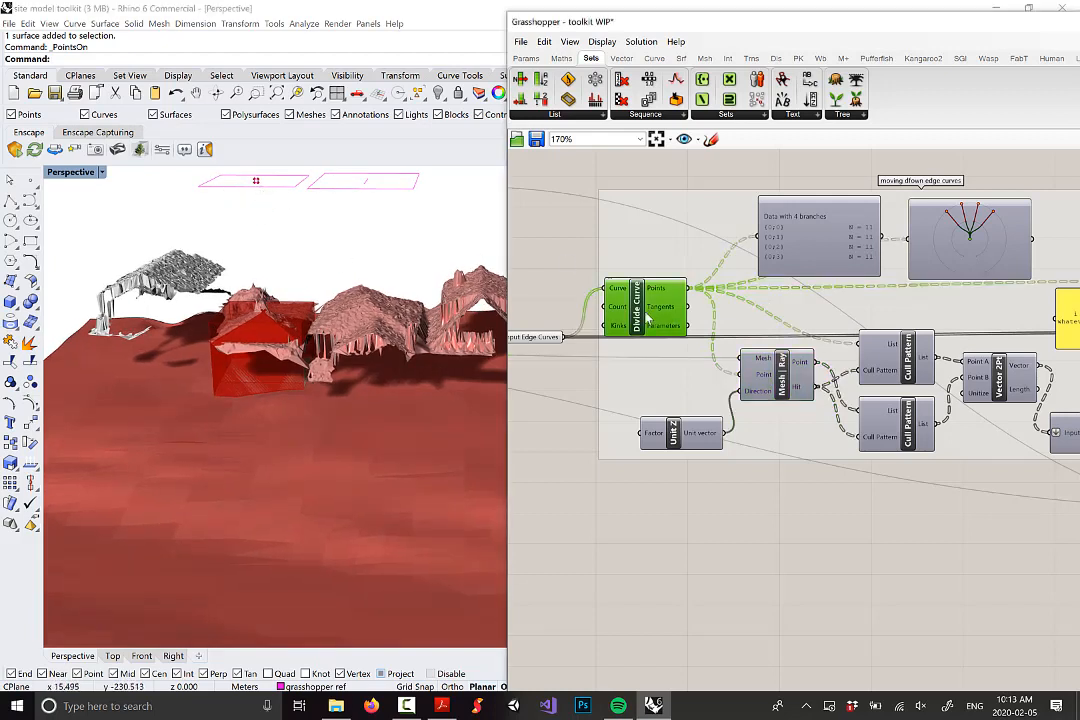
pyautogui.rightClick(648, 316)
pyautogui.click(675, 334)
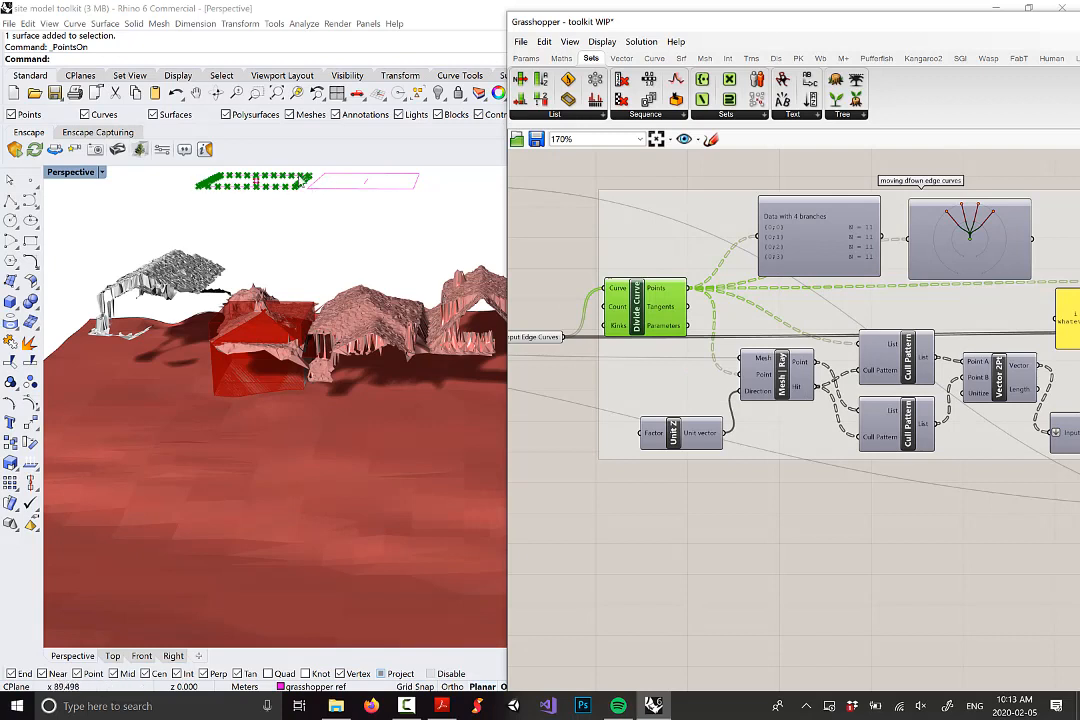
# Step: Turn on the preview of the Mesh | Ray component fed by the Divide Curve points
pyautogui.click(791, 380)
pyautogui.rightClick(783, 380)
pyautogui.click(819, 397)
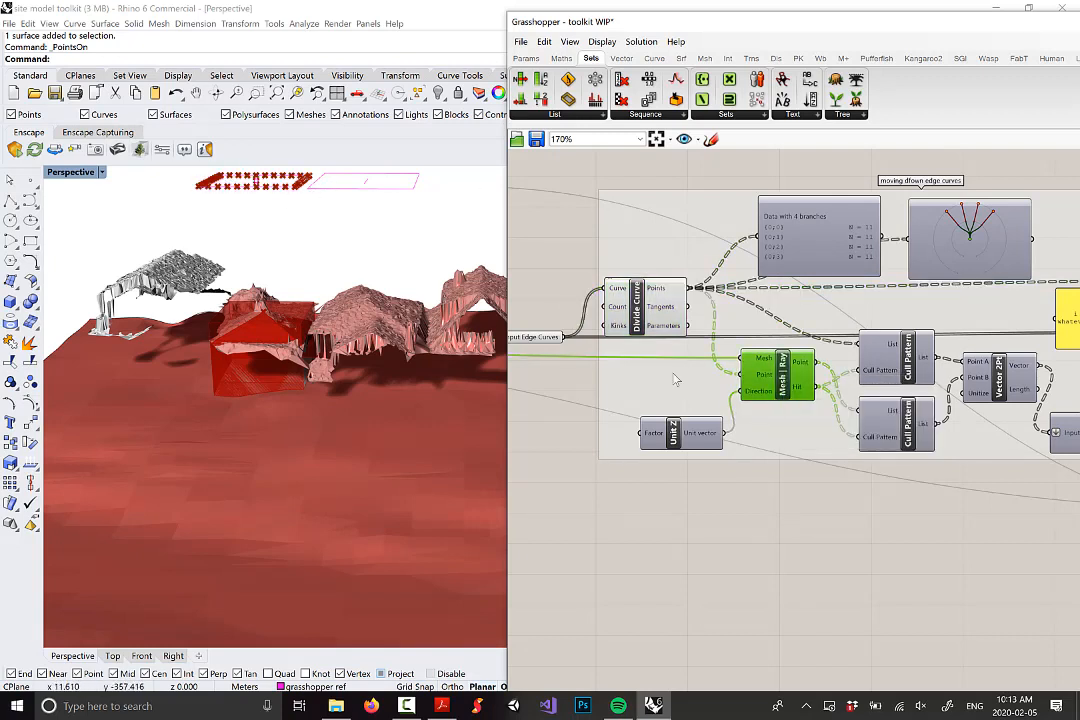
# Step: Examine the points projected onto the roof mesh and check the Mesh | Ray component's Hit output
pyautogui.moveTo(250, 285); pyautogui.dragTo(235, 340, button='right')
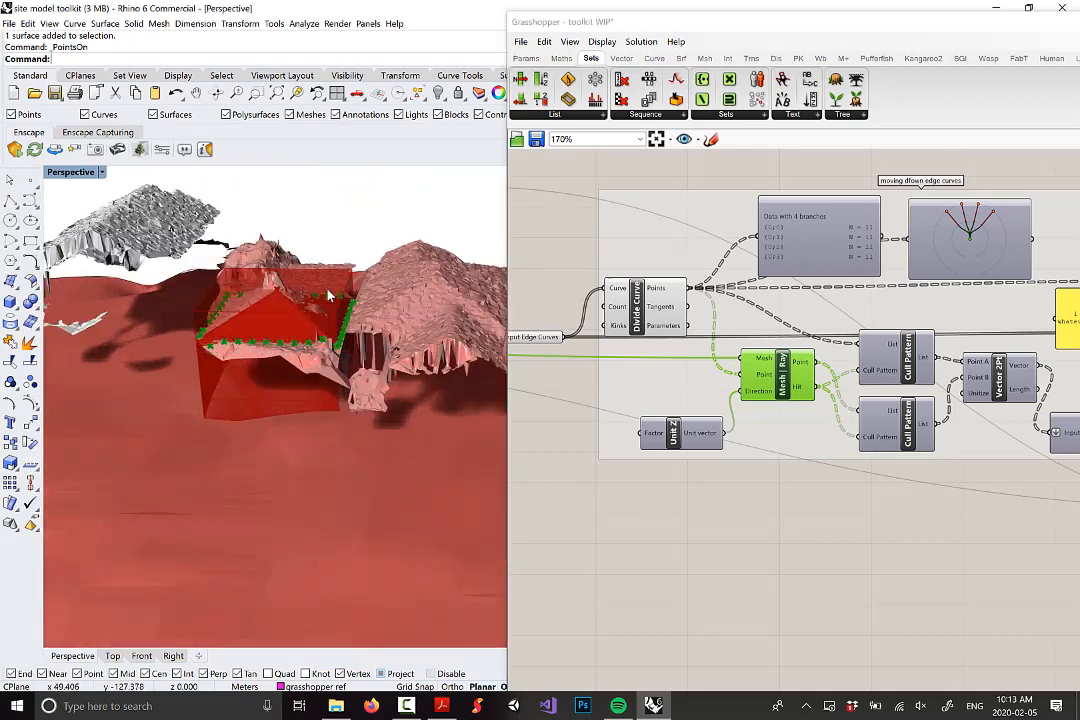
pyautogui.moveTo(963, 438); pyautogui.dragTo(893, 423, button='right')
pyautogui.scroll(-2, 835, 352)
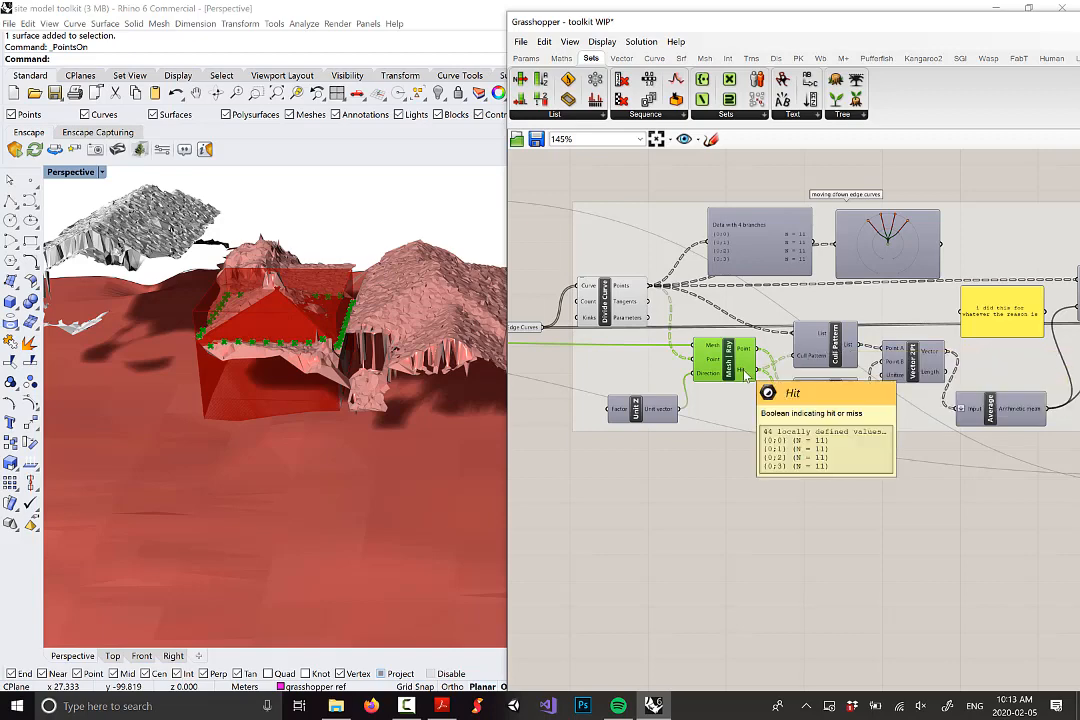
pyautogui.scroll(-8, 322, 360)
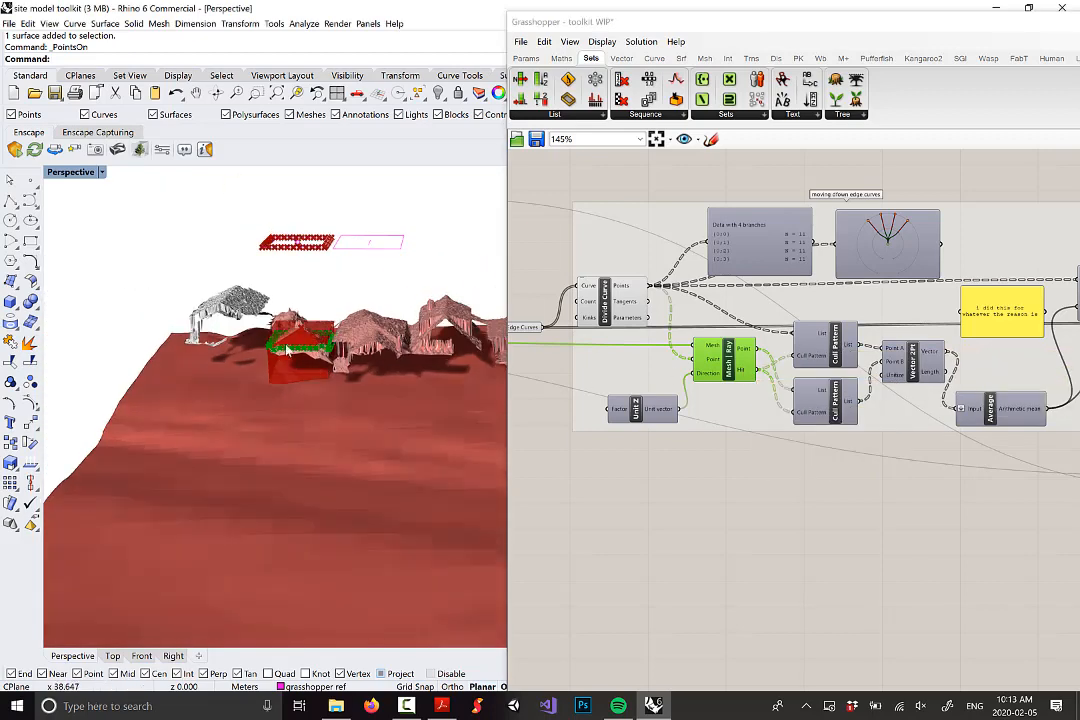
pyautogui.moveTo(768, 398); pyautogui.dragTo(633, 380, button='right')
pyautogui.scroll(2, 787, 369)
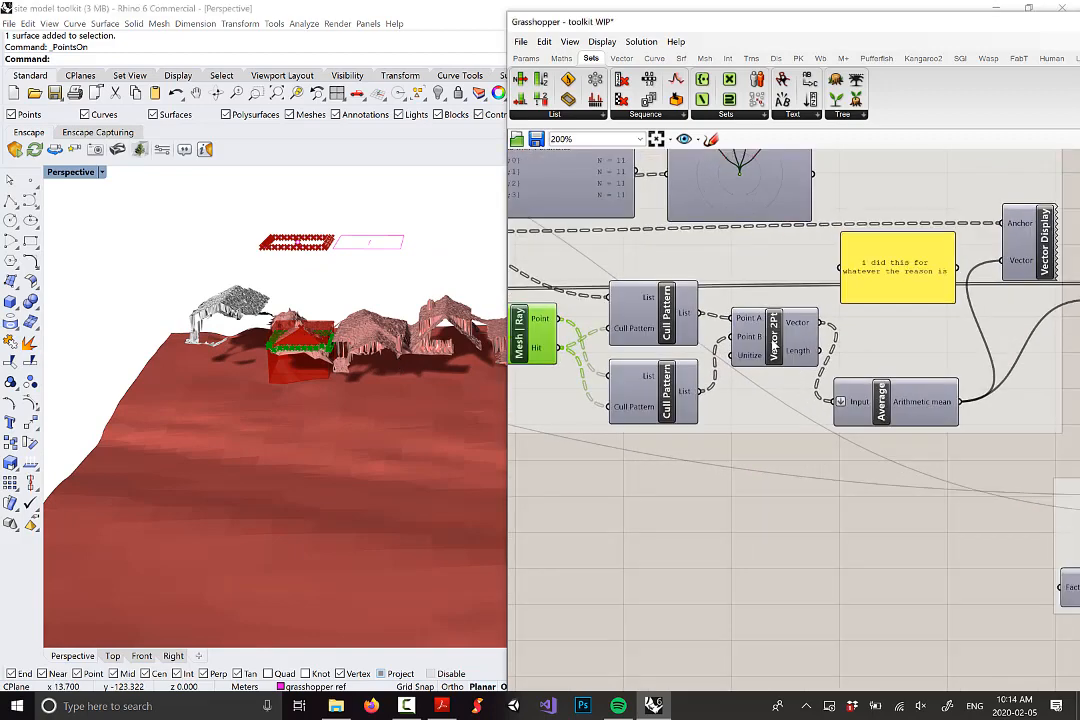
pyautogui.rightClick(790, 342)
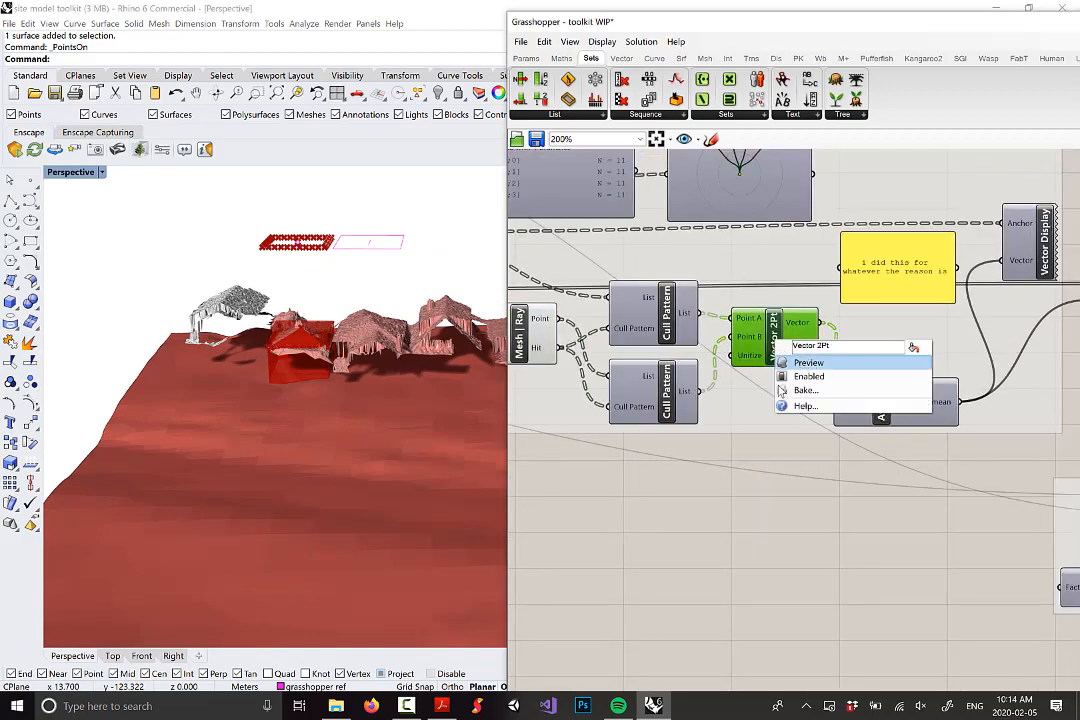
pyautogui.click(745, 460)
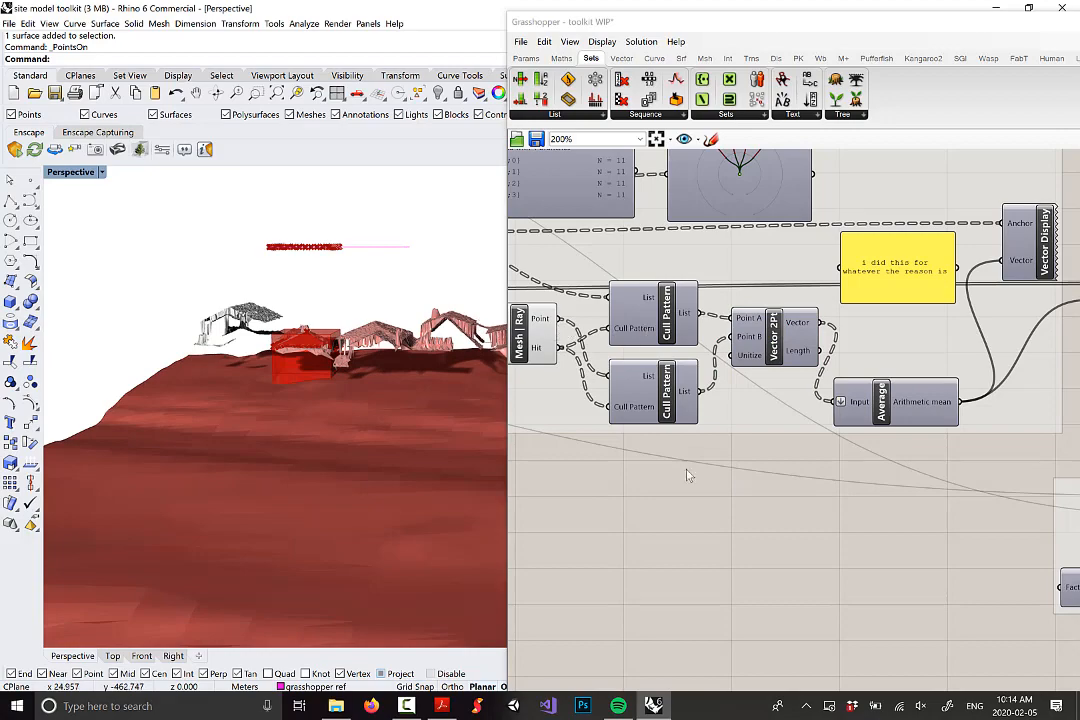
# Step: Turn on the preview of both Cull Pattern components and examine which edge points are kept
pyautogui.moveTo(688, 476); pyautogui.dragTo(605, 282)
pyautogui.rightClick(608, 479)
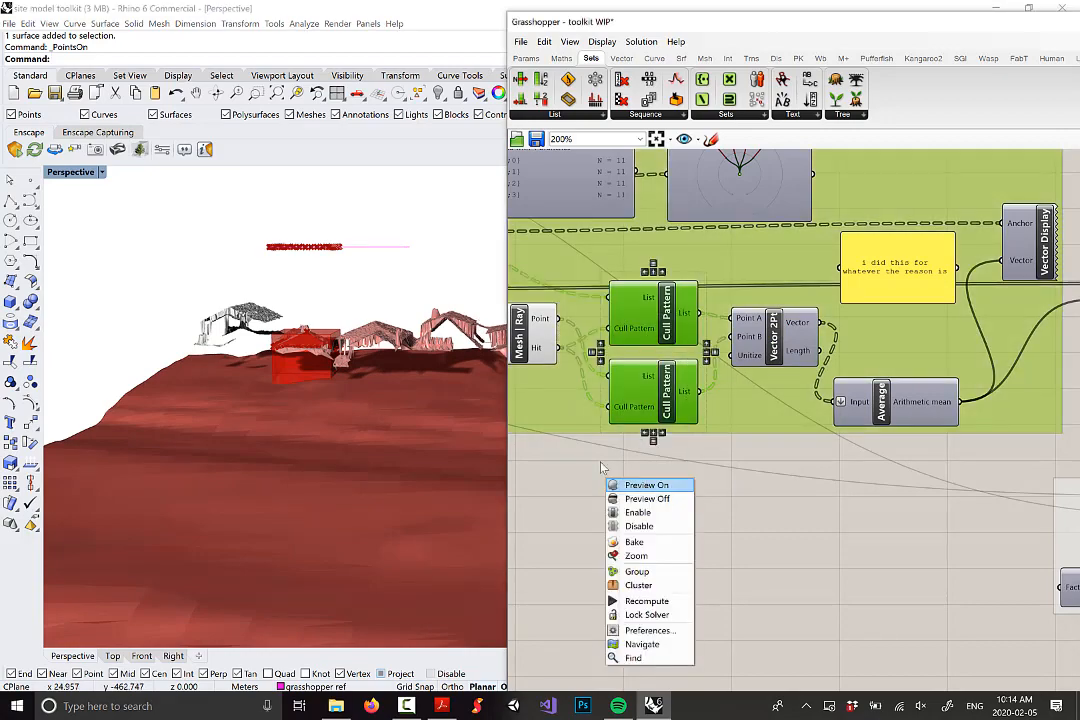
pyautogui.click(625, 485)
pyautogui.scroll(5, 299, 311)
pyautogui.moveTo(299, 311); pyautogui.dragTo(299, 338, button='right')
pyautogui.scroll(-4, 299, 330)
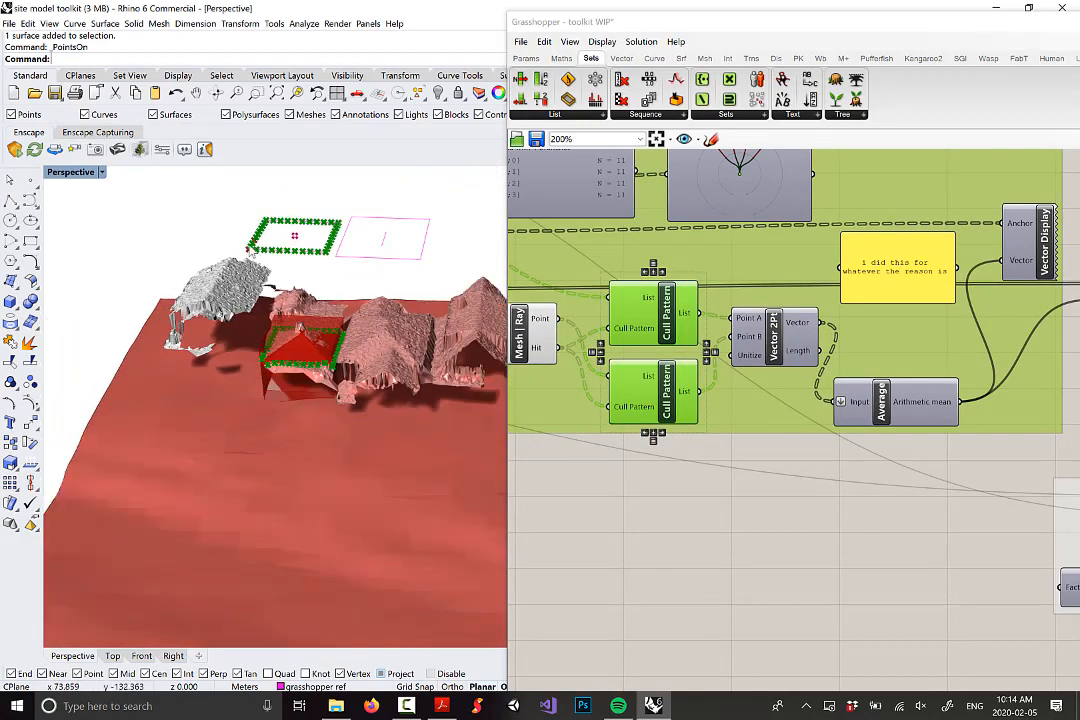
pyautogui.scroll(4, 220, 210)
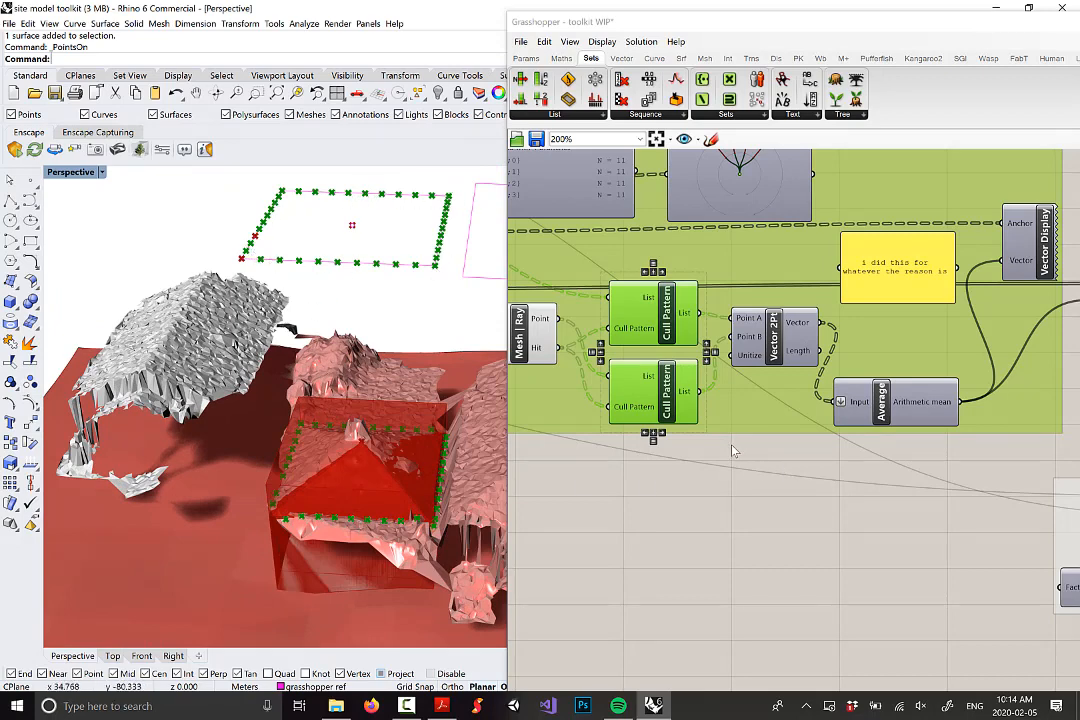
# Step: Turn on the Vector Display component's preview and examine the averaged vectors from the edge points down to the roof
pyautogui.moveTo(821, 453); pyautogui.dragTo(748, 439, button='right')
pyautogui.scroll(-2, 750, 439)
pyautogui.click(836, 455)
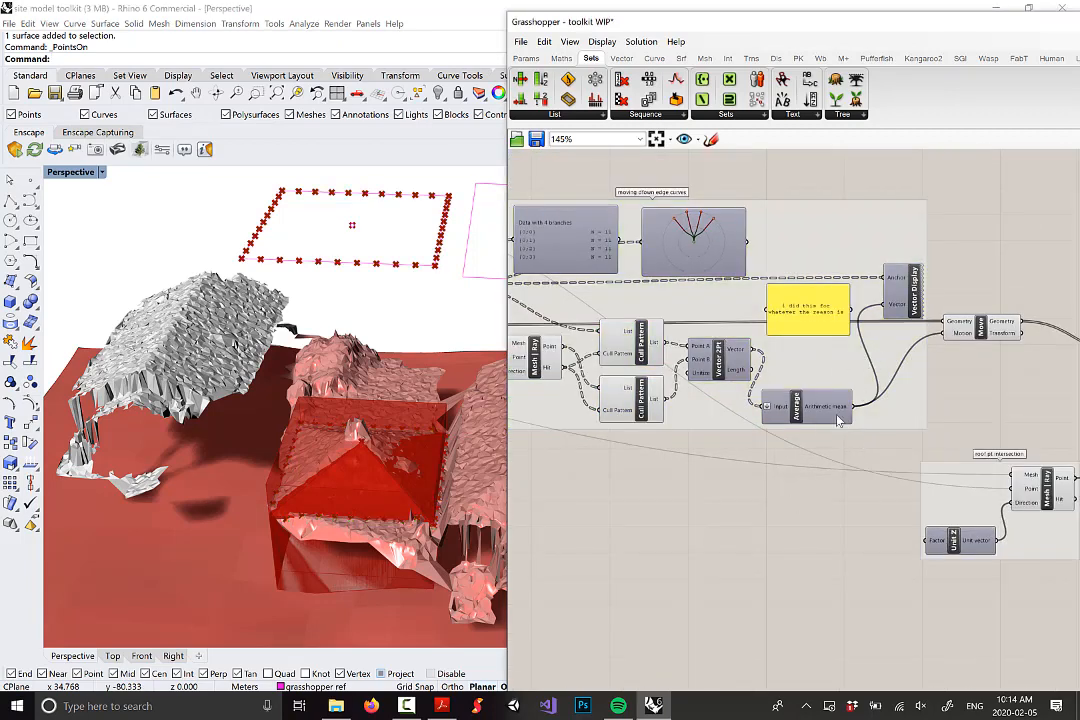
pyautogui.click(918, 287)
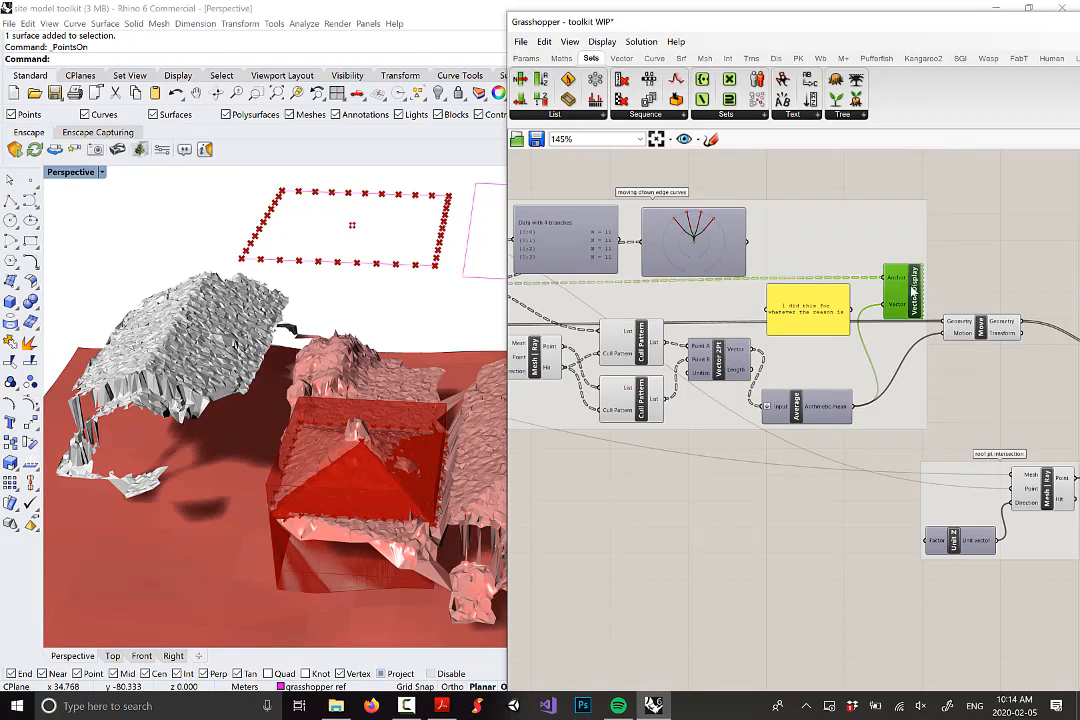
pyautogui.rightClick(918, 287)
pyautogui.click(935, 308)
pyautogui.moveTo(346, 359); pyautogui.dragTo(306, 282, button='right')
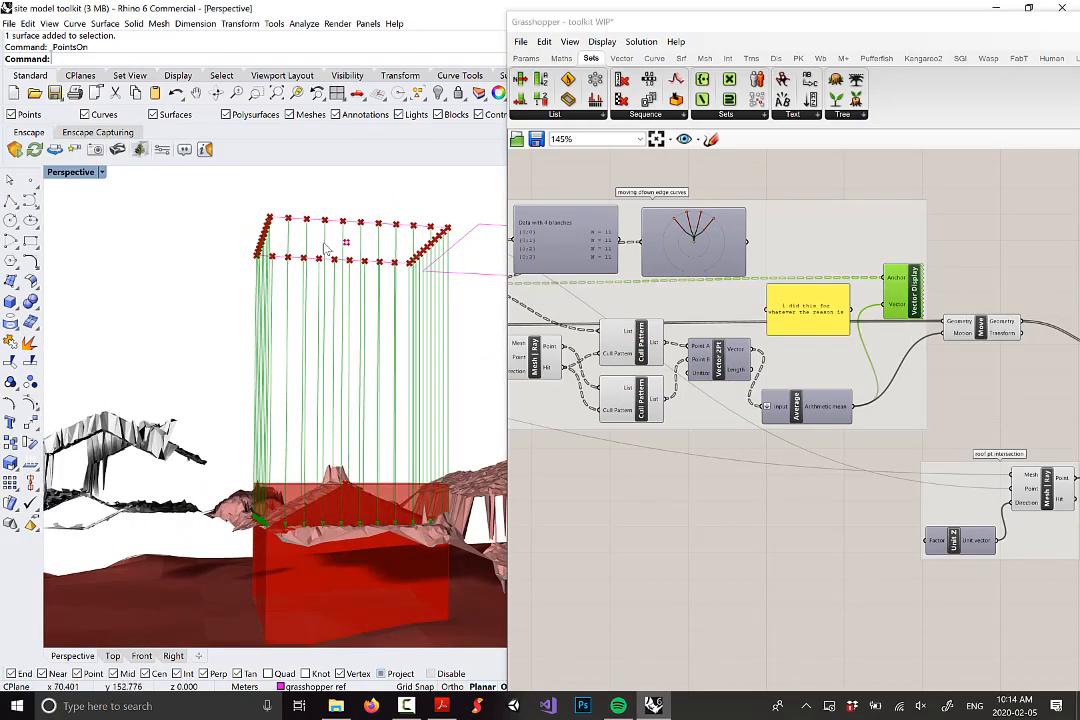
# Step: Select the Move component and examine the edge curves lowered onto the scanned roof
pyautogui.click(985, 333)
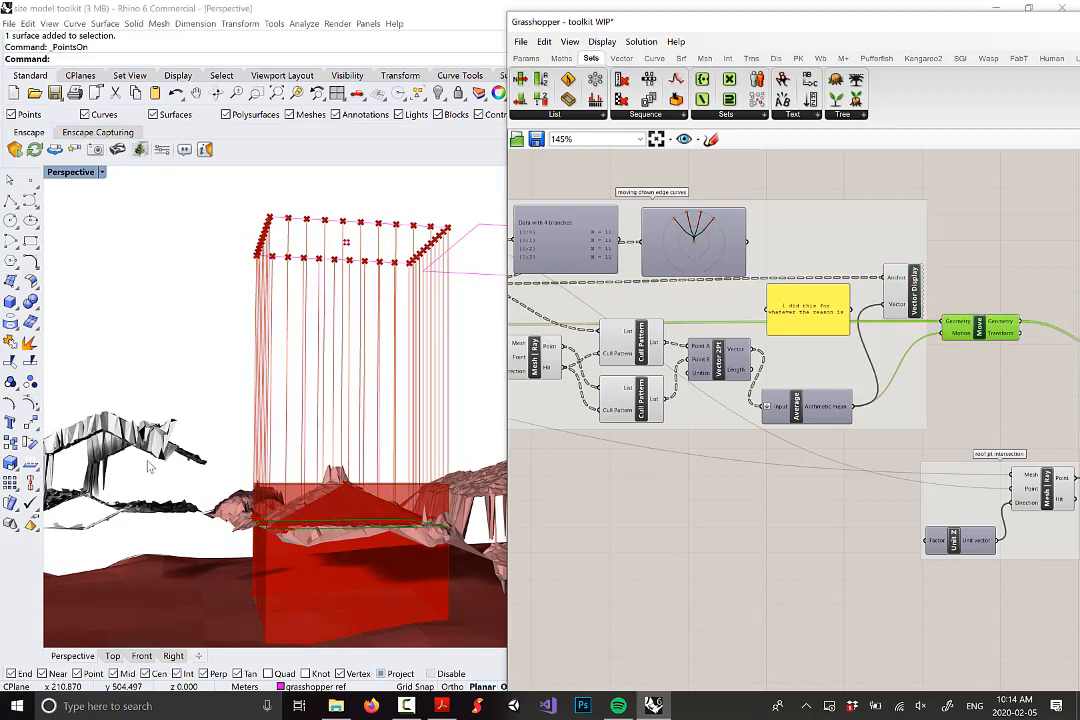
pyautogui.moveTo(354, 337); pyautogui.dragTo(350, 460, button='right')
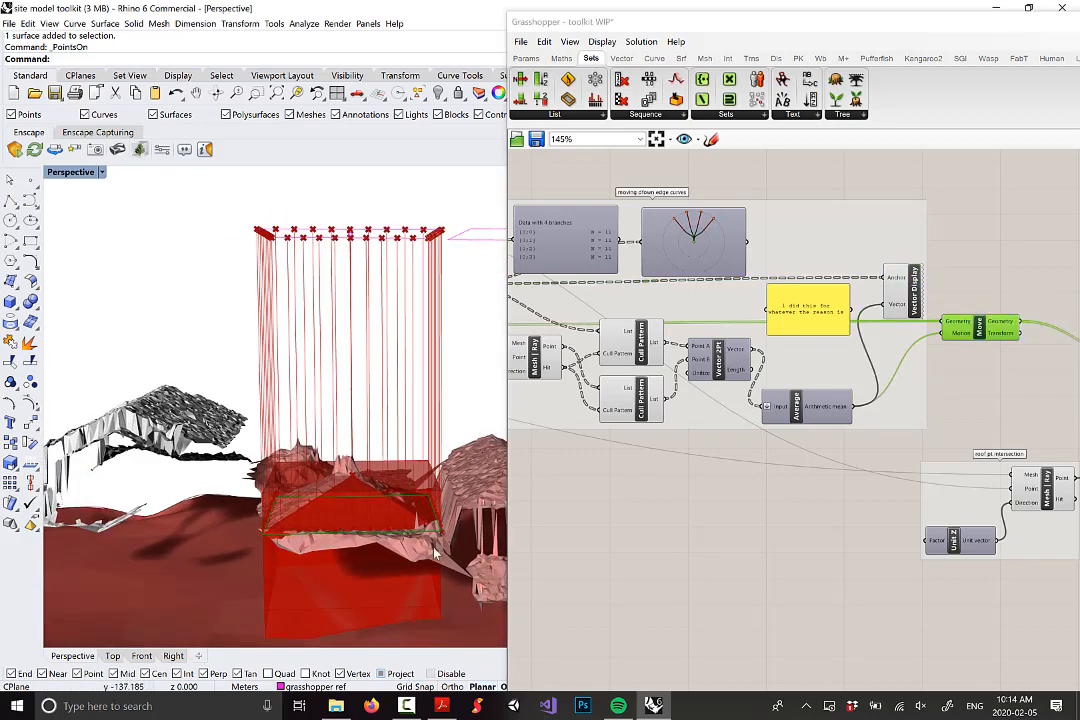
# Step: Turn off the preview of all components in the "moving down edge curves" group, including Input Edge Curves and Move
pyautogui.scroll(-3, 962, 438)
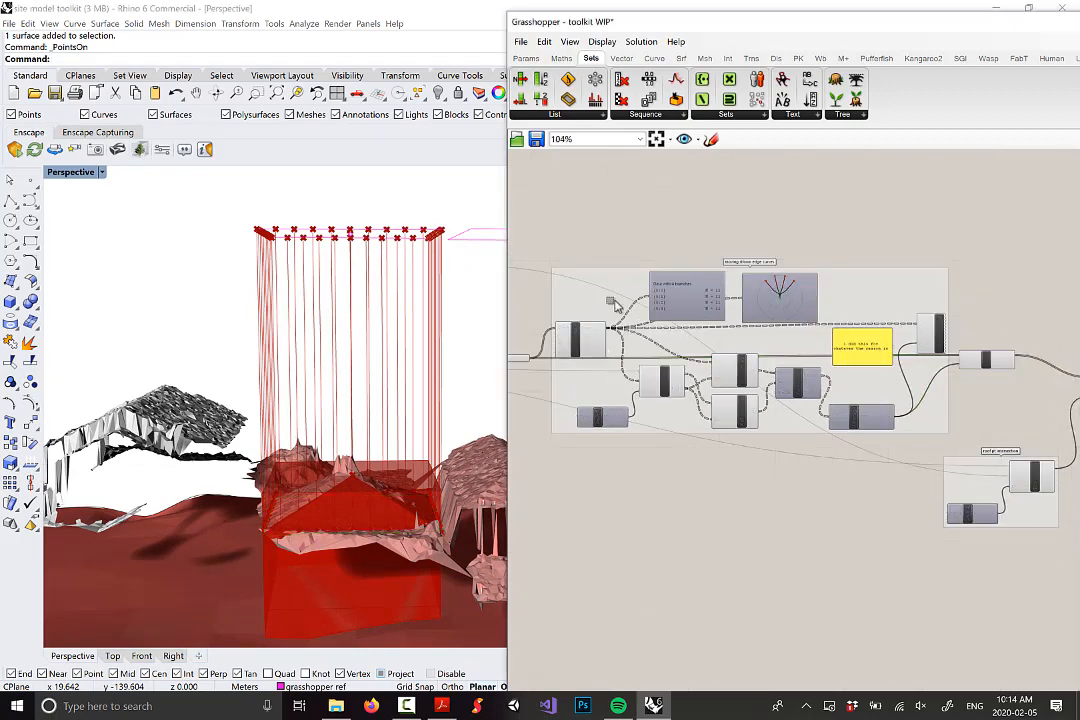
pyautogui.moveTo(962, 438); pyautogui.dragTo(514, 242)
pyautogui.rightClick(560, 216)
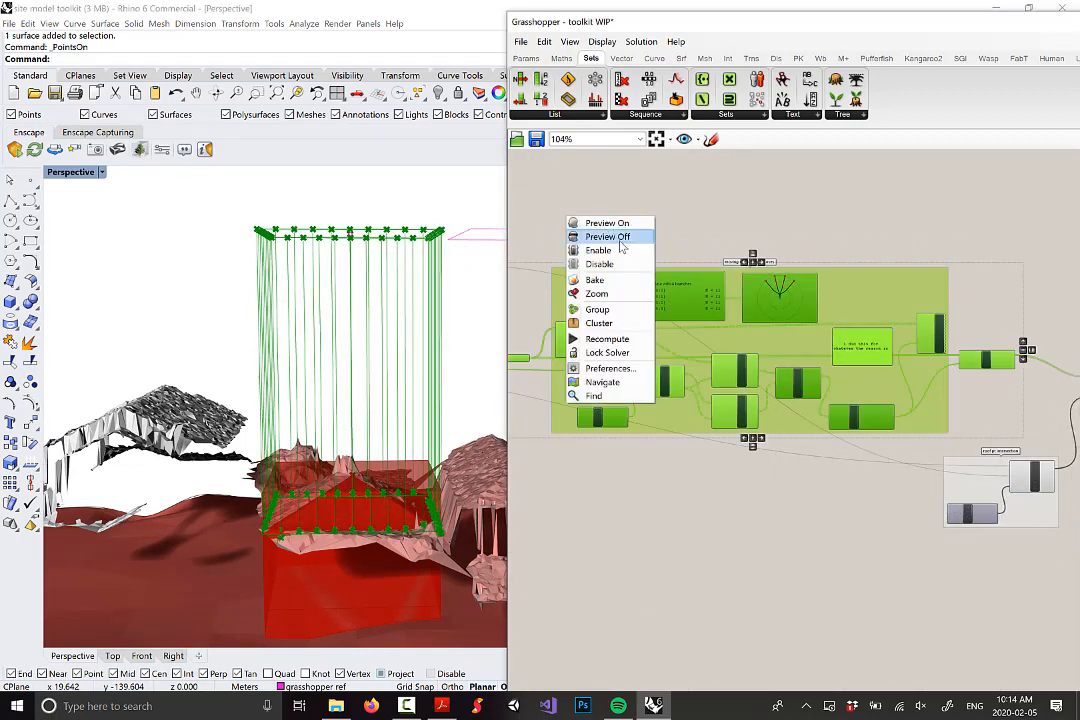
pyautogui.click(580, 234)
# Step: Select Mesh | Ray in the "roof pt intersection" group and examine the peak point on the roof mesh
pyautogui.scroll(4, 516, 390)
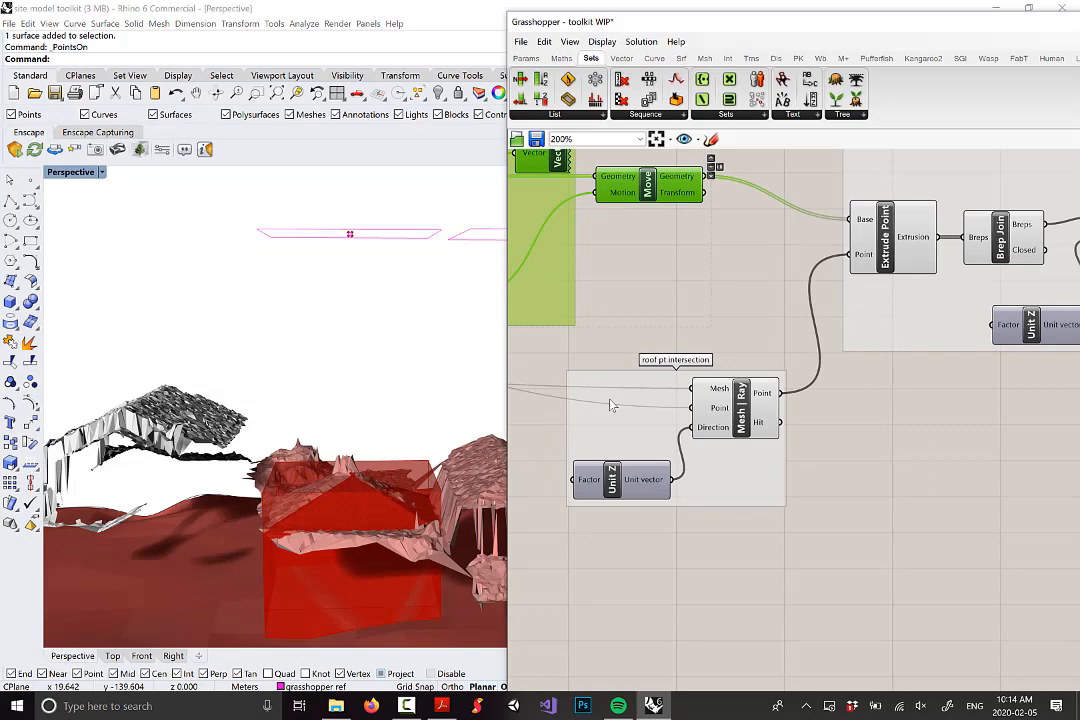
pyautogui.click(736, 408)
pyautogui.moveTo(285, 410); pyautogui.dragTo(368, 490, button='right')
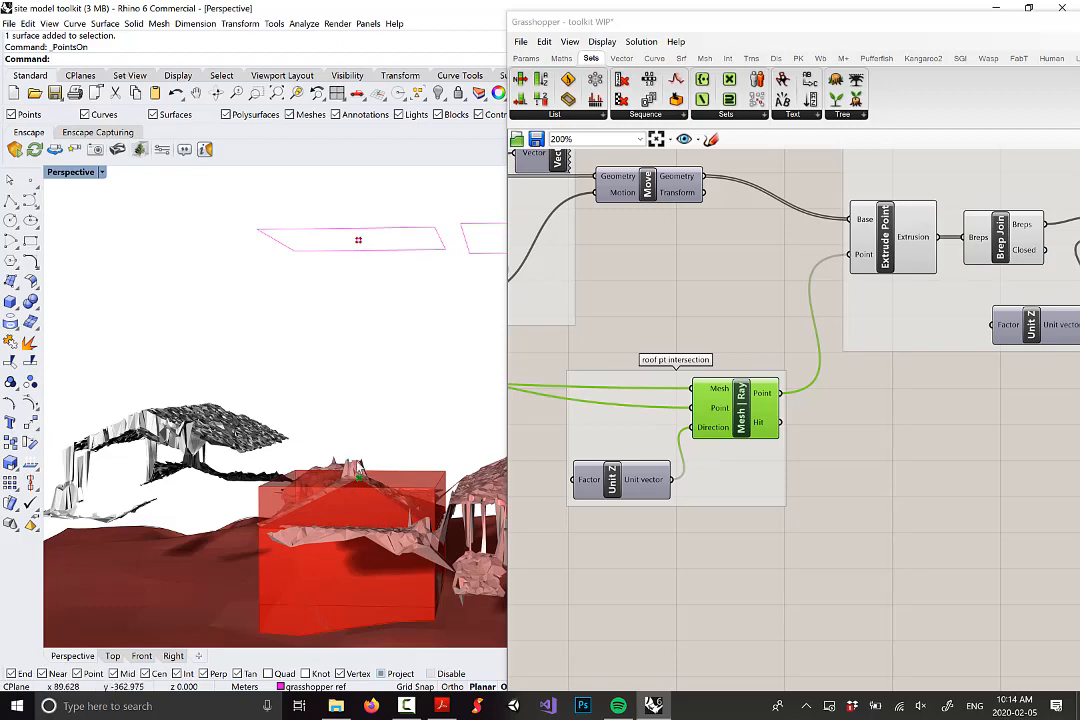
# Step: Select Extrude Point in the "roof extrusion and ground split" group and examine the roof shape it generates
pyautogui.scroll(-1, 1008, 344)
pyautogui.moveTo(1046, 338); pyautogui.dragTo(704, 386, button='right')
pyautogui.scroll(1, 716, 291)
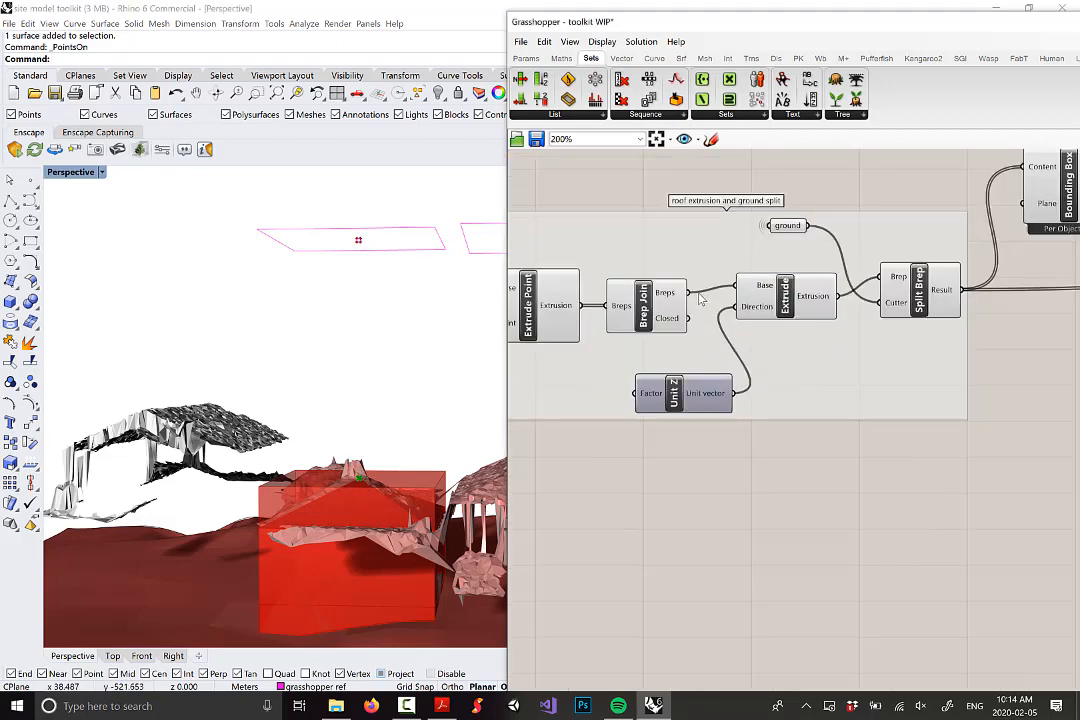
pyautogui.moveTo(575, 299); pyautogui.dragTo(676, 334, button='right')
pyautogui.click(628, 355)
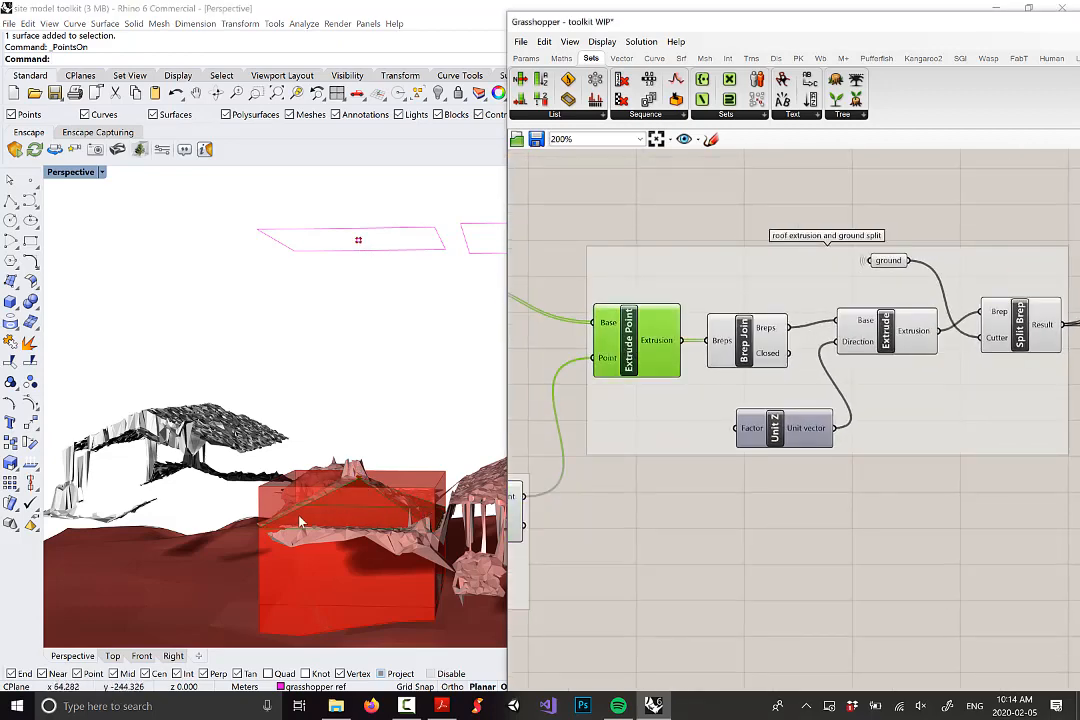
pyautogui.moveTo(892, 398); pyautogui.dragTo(824, 405, button='right')
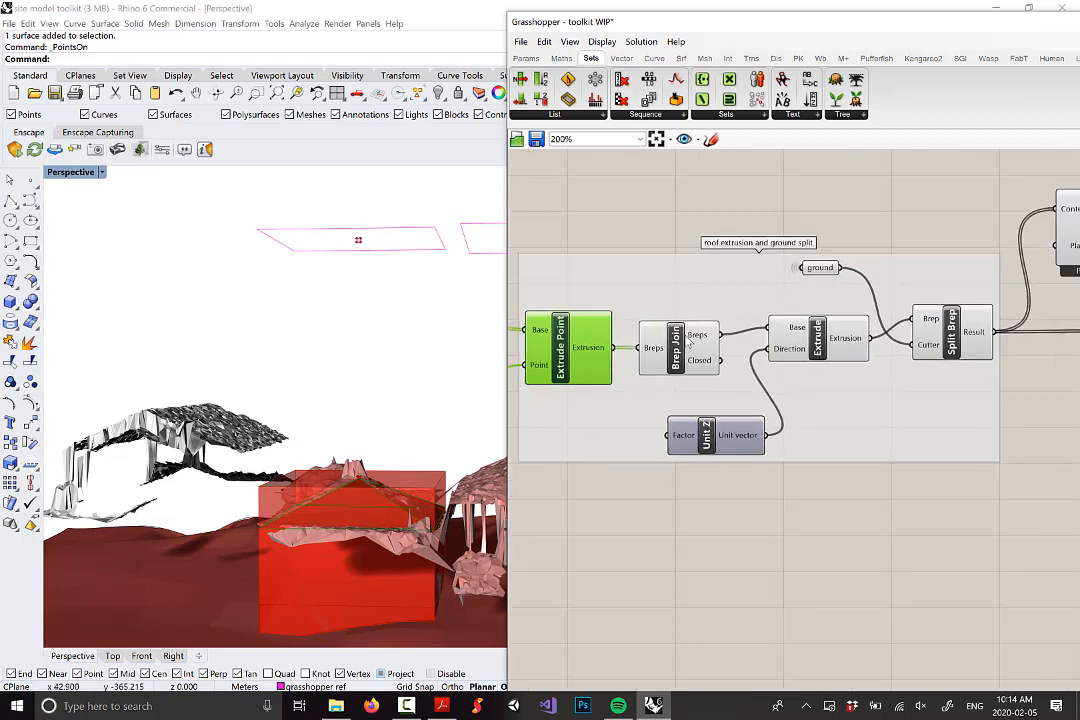
# Step: Select Brep Join and Extrude in the "roof extrusion and ground split" group, and examine the downward extrusion and Unit Z's Factor input
pyautogui.click(678, 345)
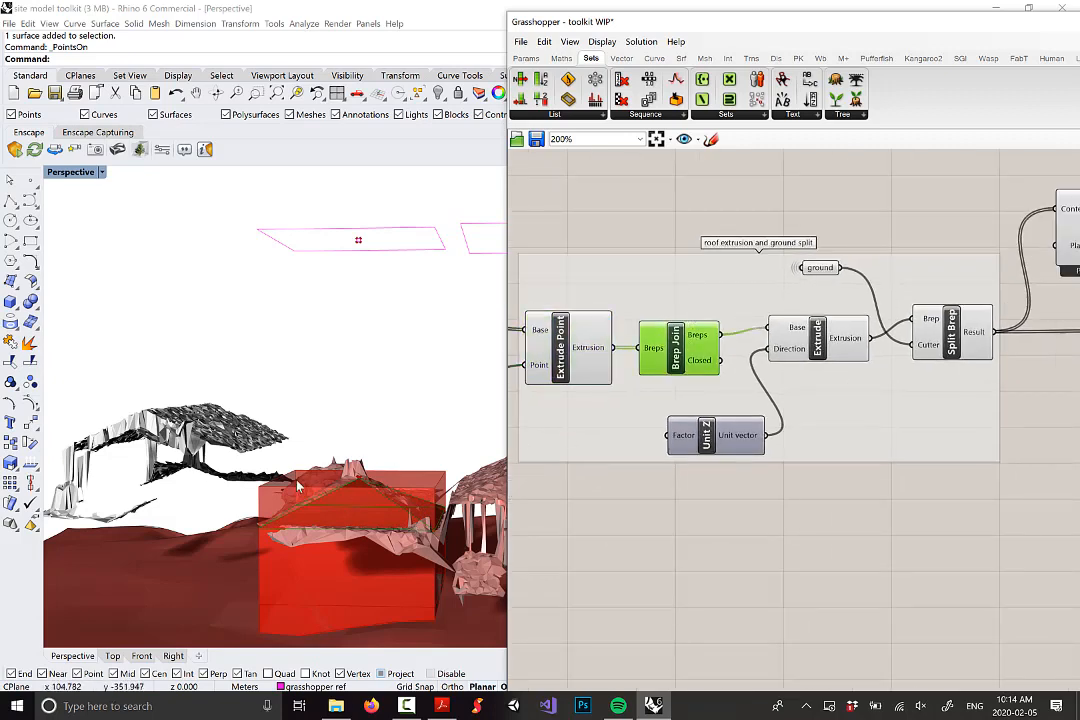
pyautogui.click(832, 347)
pyautogui.moveTo(320, 337); pyautogui.dragTo(412, 398, button='right')
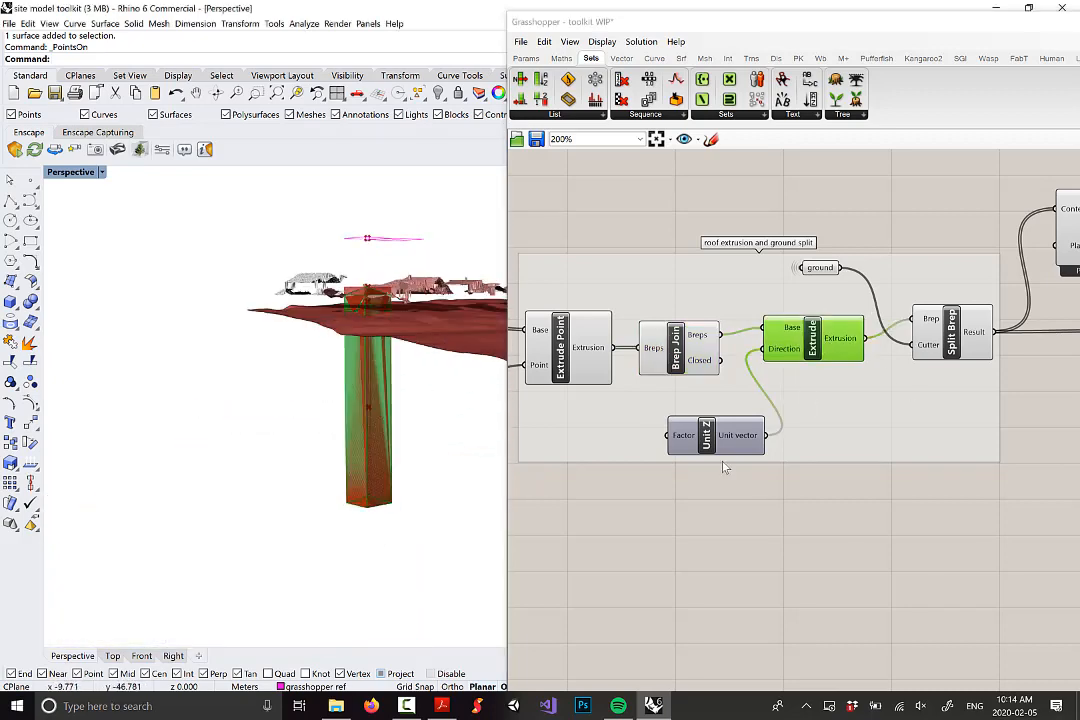
pyautogui.moveTo(686, 443)
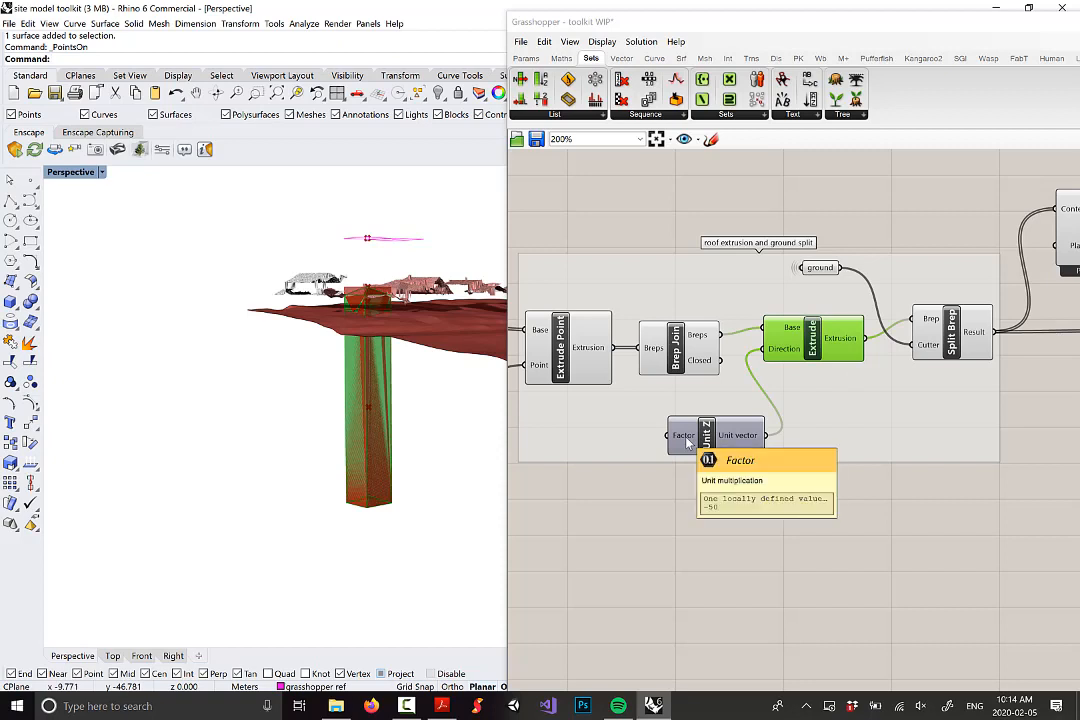
# Step: Select Split Brep in the "roof extrusion and ground split" group and examine the extrusion cut by the ground
pyautogui.moveTo(820, 441); pyautogui.dragTo(670, 456, button='right')
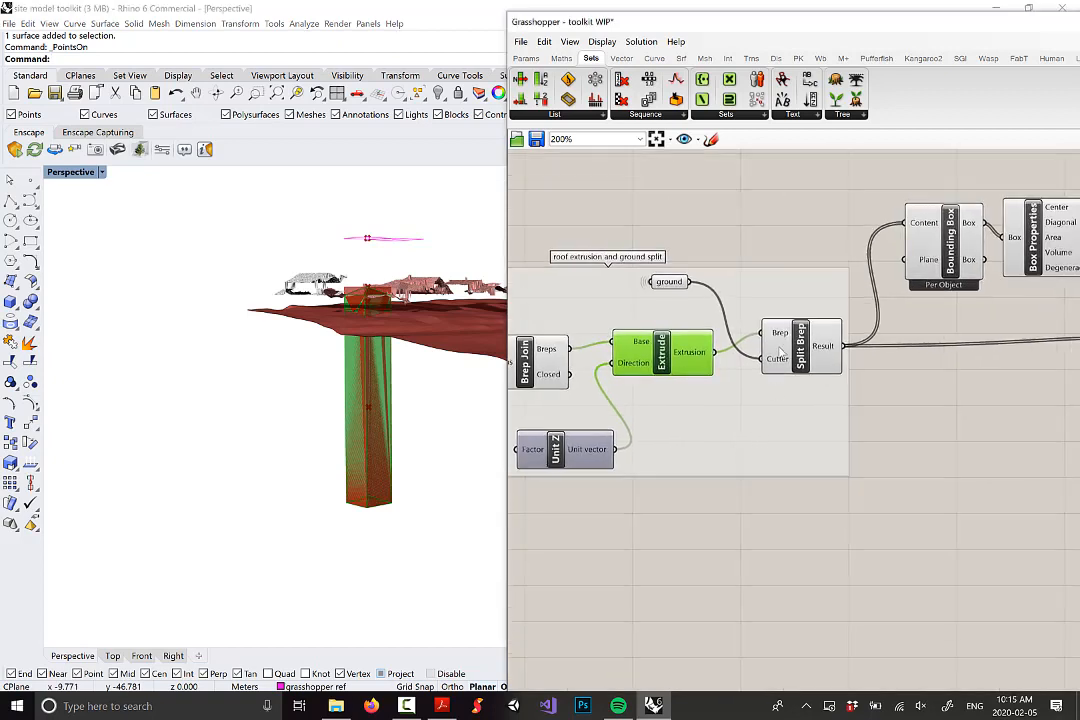
pyautogui.click(805, 348)
pyautogui.moveTo(805, 348); pyautogui.dragTo(810, 357)
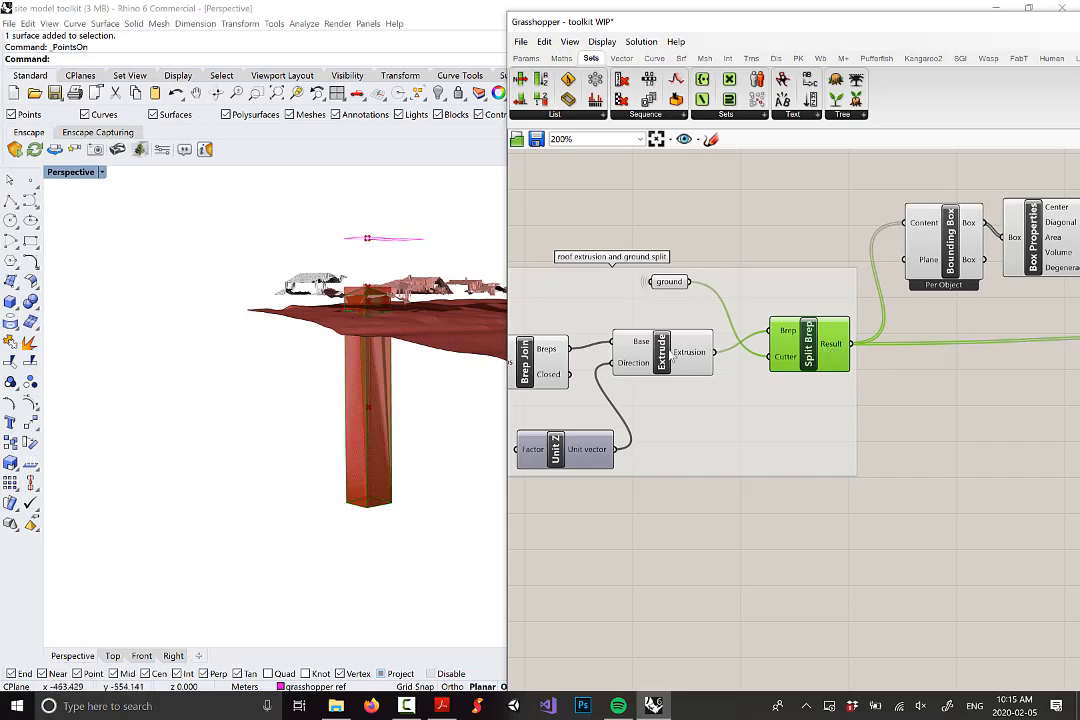
# Step: Select the Bounding Box component fed by Split Brep and examine the boxes around the split pieces above and below ground
pyautogui.moveTo(764, 379); pyautogui.dragTo(613, 393, button='right')
pyautogui.scroll(-3, 613, 393)
pyautogui.scroll(2, 836, 371)
pyautogui.click(674, 305)
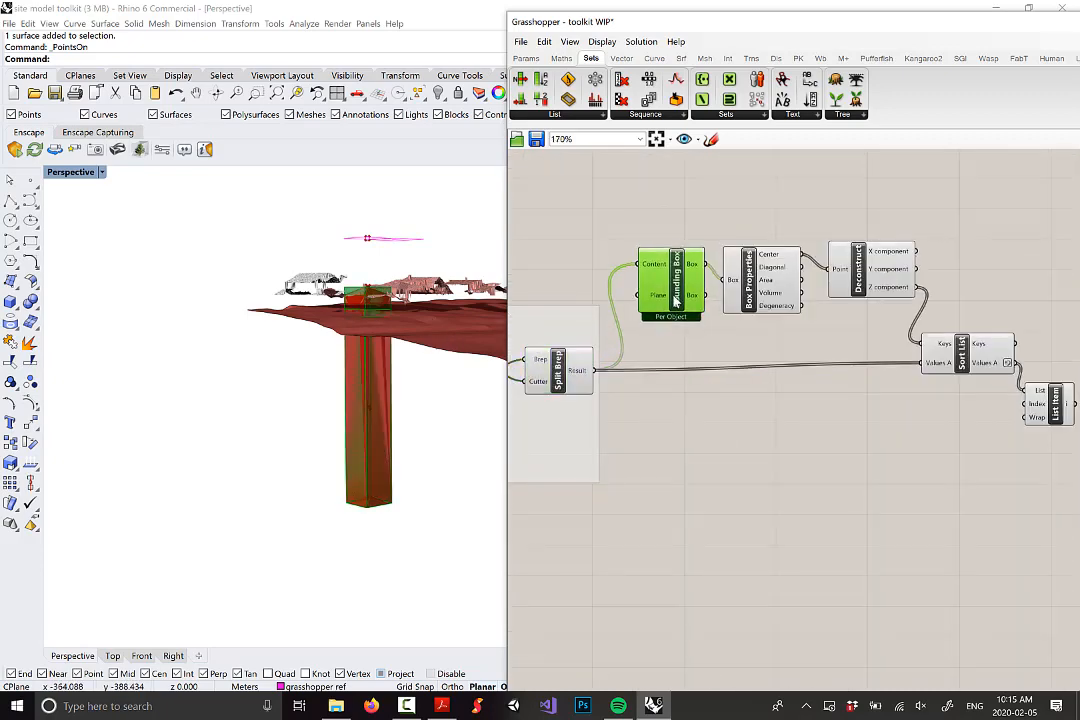
pyautogui.scroll(5, 400, 335)
pyautogui.moveTo(408, 332); pyautogui.dragTo(405, 354, button='right')
pyautogui.scroll(4, 364, 300)
pyautogui.scroll(-3, 334, 319)
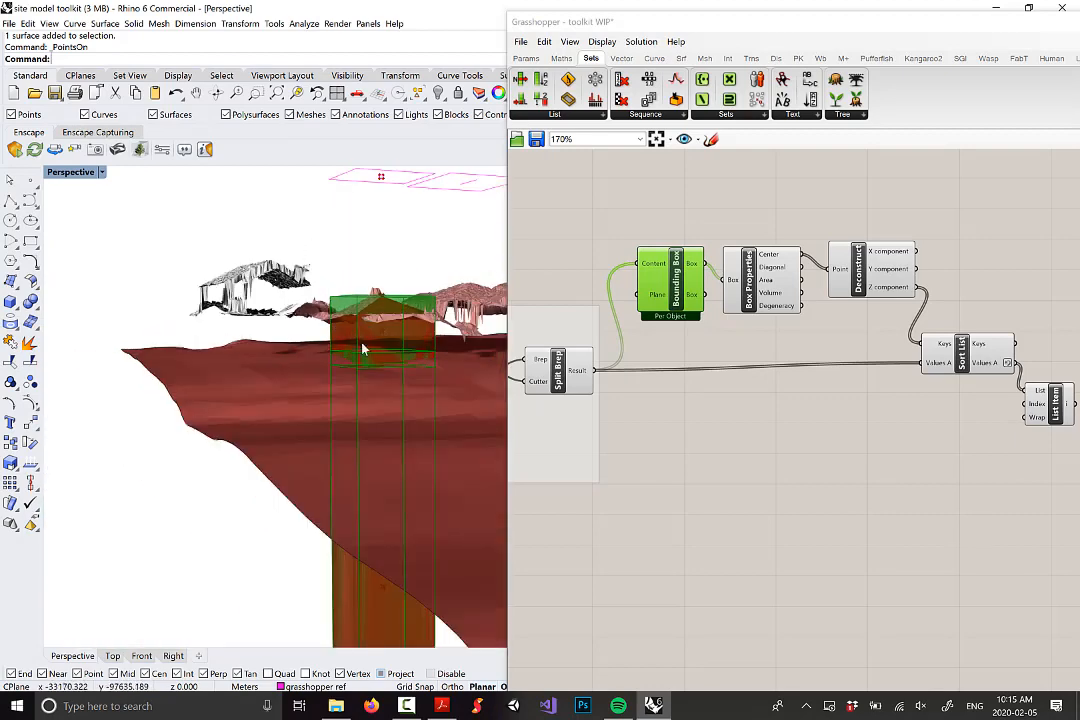
pyautogui.scroll(2, 360, 382)
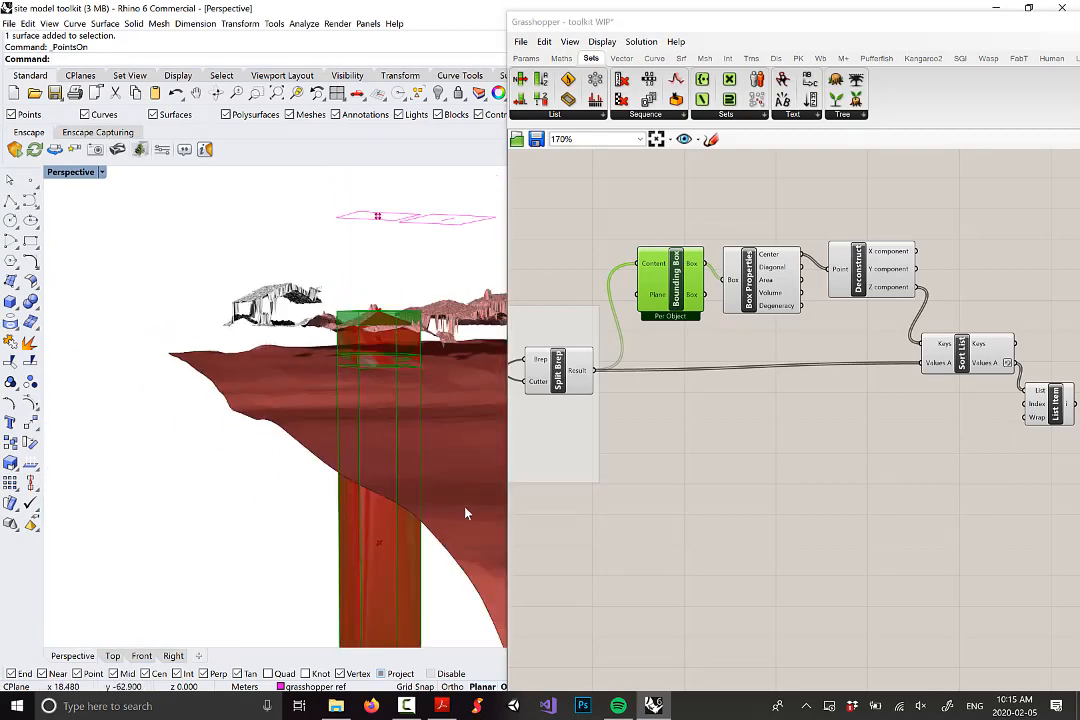
# Step: Select Box Properties and Deconstruct, and read the box center points and their Z components
pyautogui.click(750, 292)
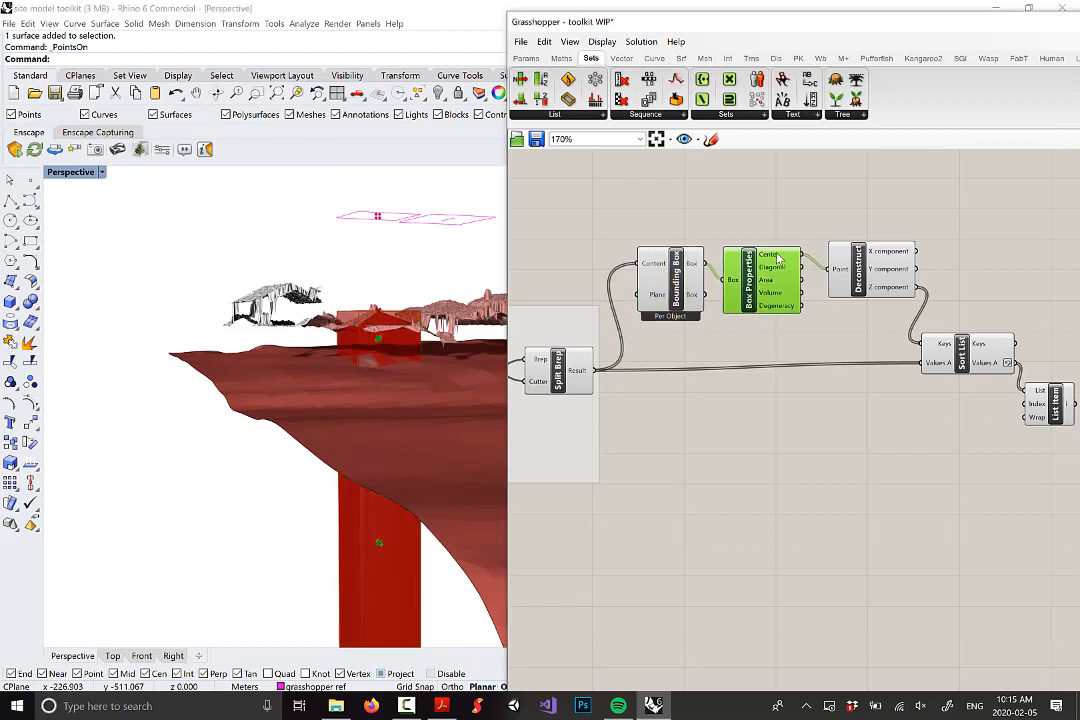
pyautogui.moveTo(779, 257)
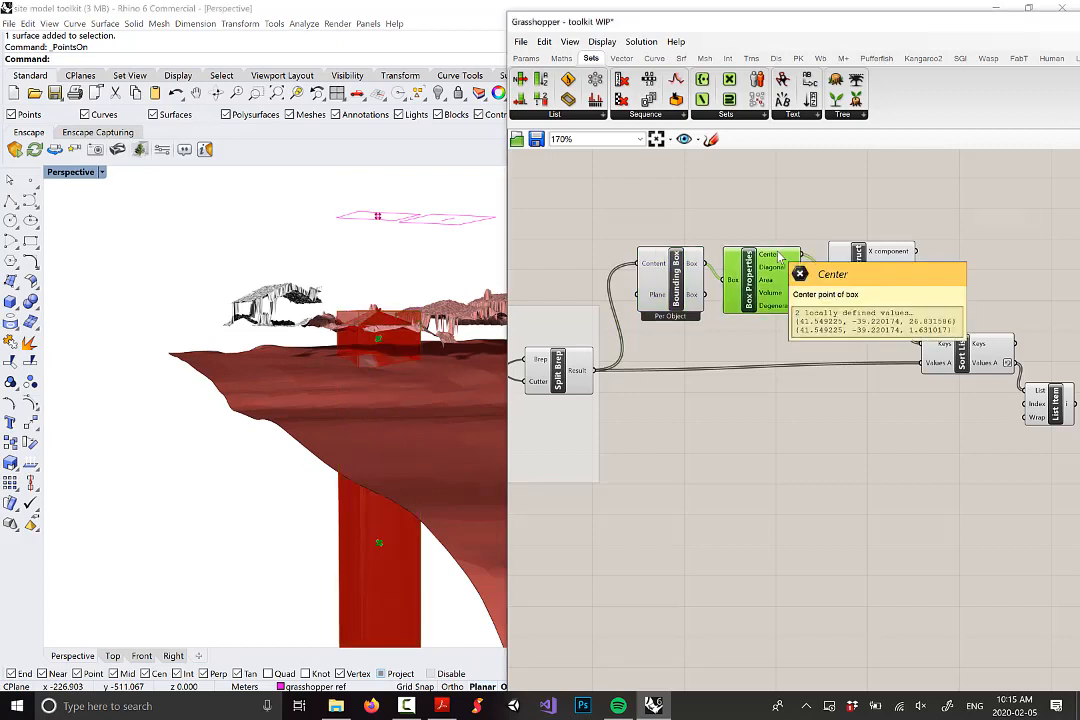
pyautogui.click(902, 288)
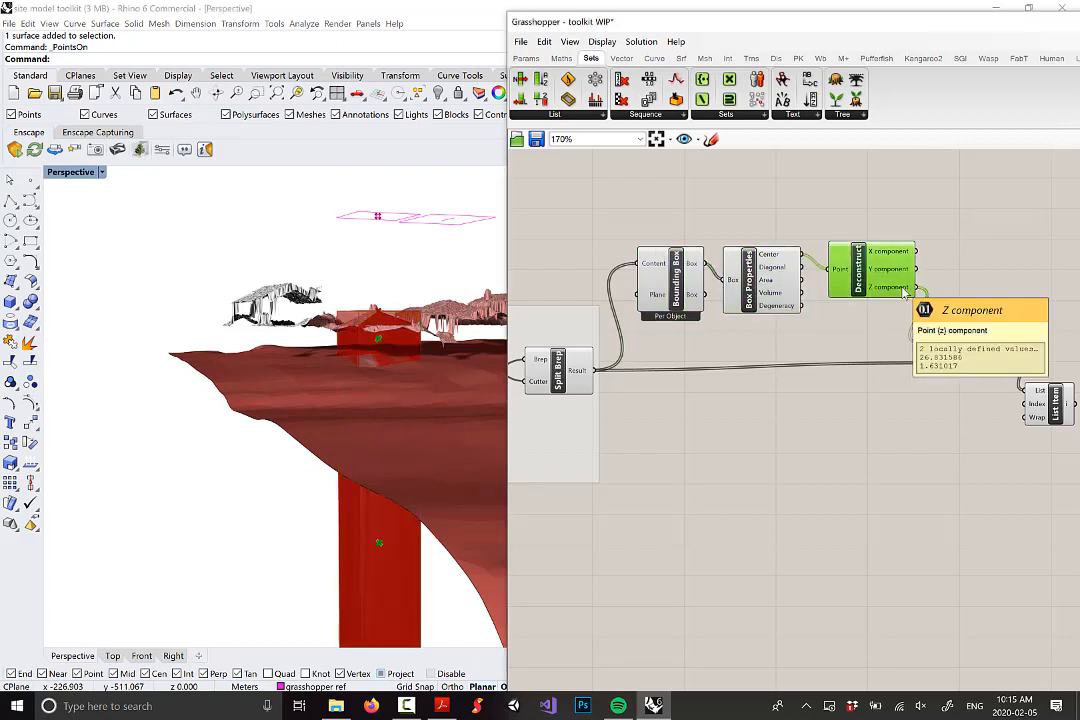
pyautogui.moveTo(903, 291)
# Step: Select the List Item component after Sort List and examine which split piece it keeps as the building
pyautogui.moveTo(234, 499); pyautogui.dragTo(335, 472, button='right')
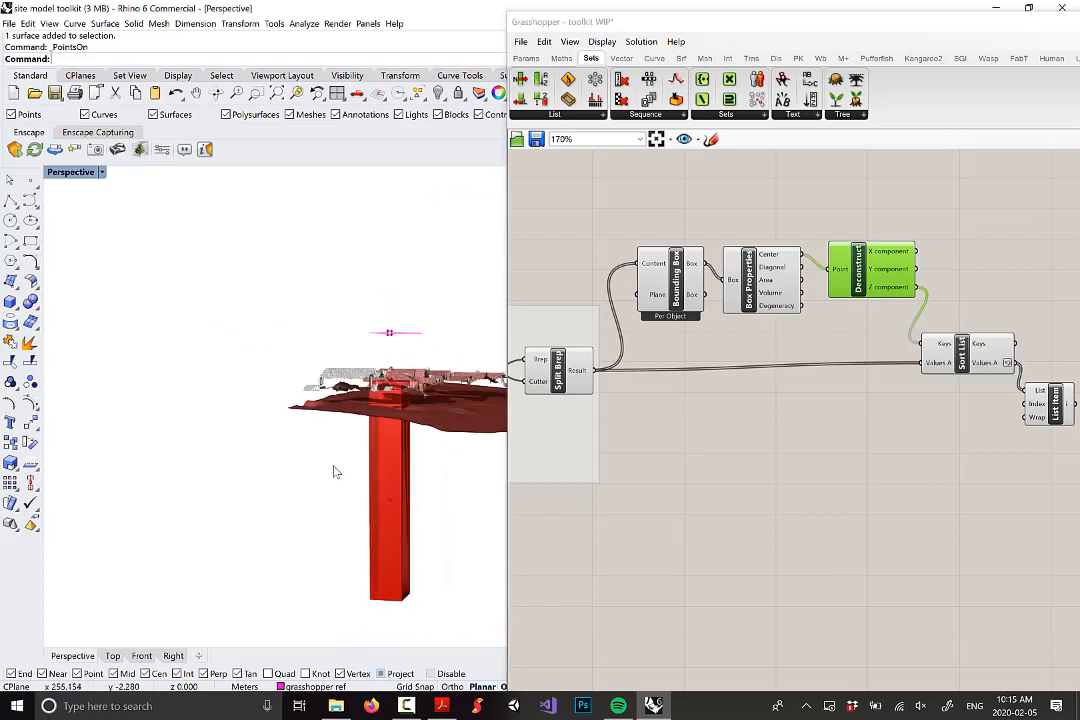
pyautogui.click(1062, 422)
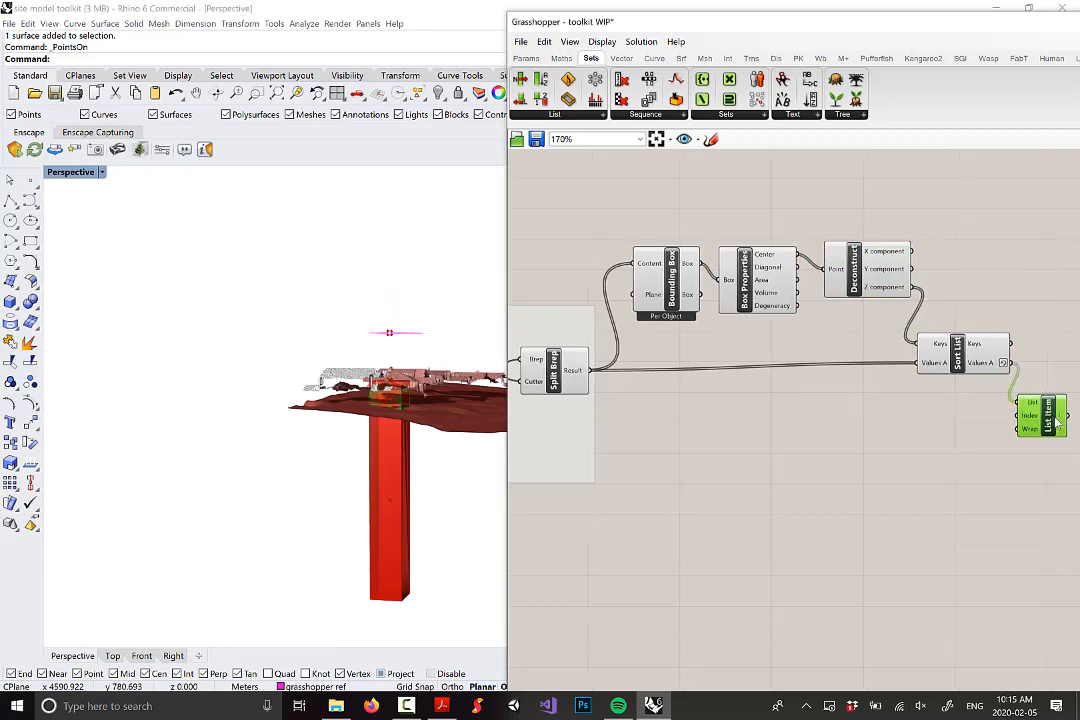
pyautogui.scroll(8, 383, 386)
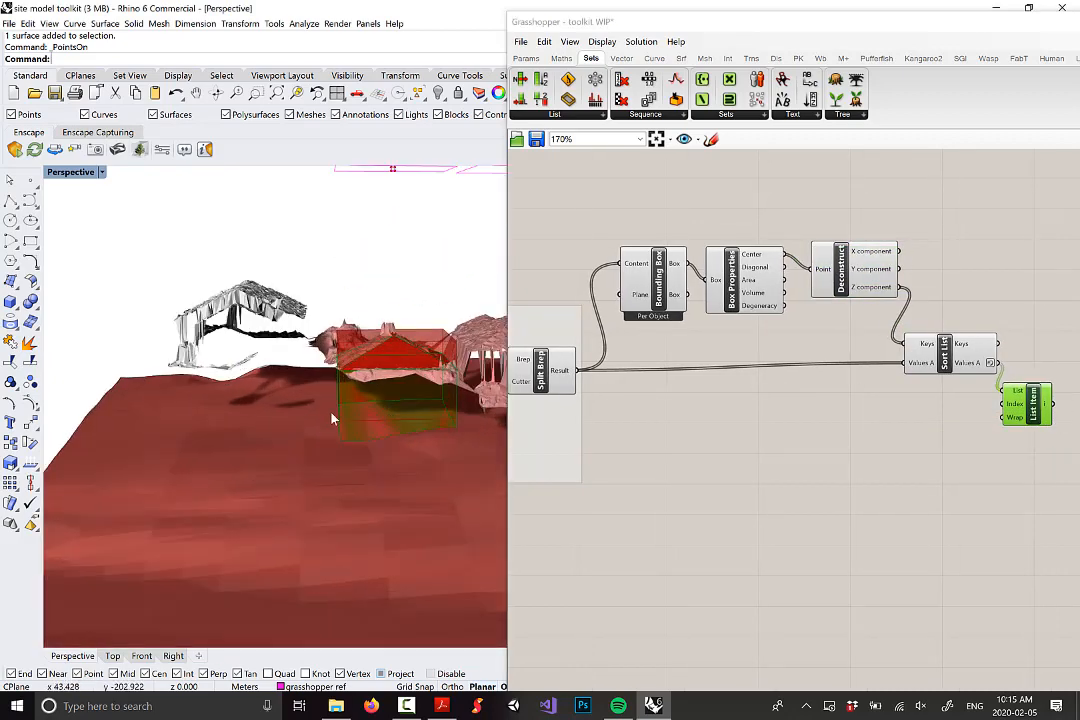
# Step: Turn off the preview of all roof definition components except the final List Item
pyautogui.scroll(-6, 950, 388)
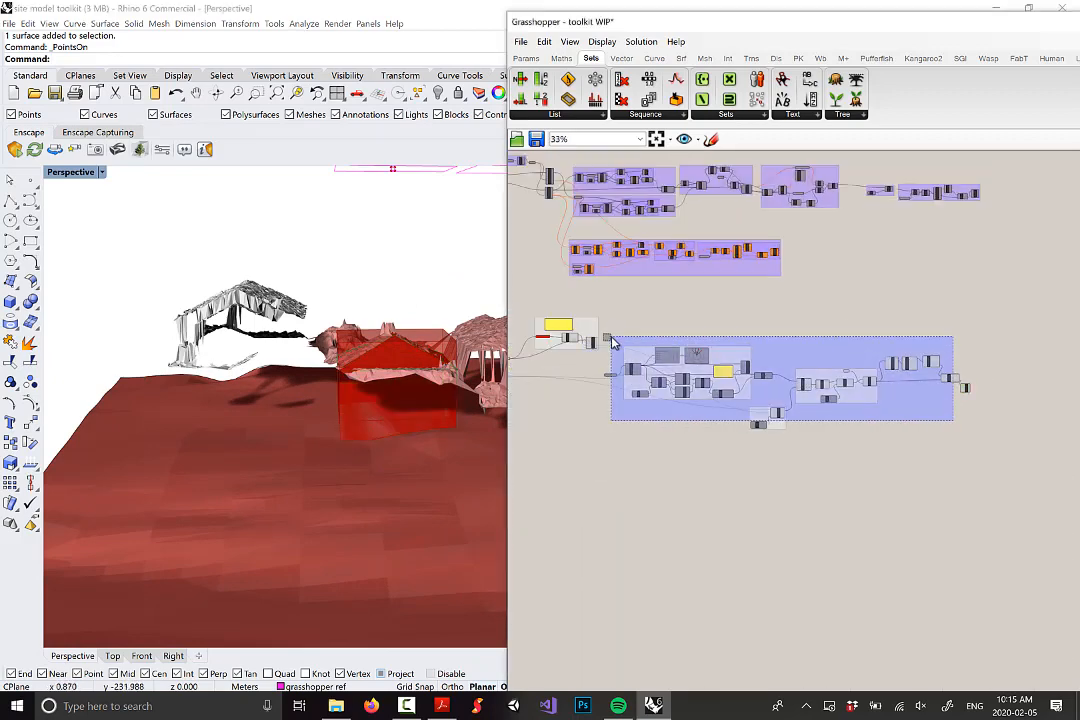
pyautogui.click(755, 341)
pyautogui.rightClick(748, 316)
pyautogui.click(786, 334)
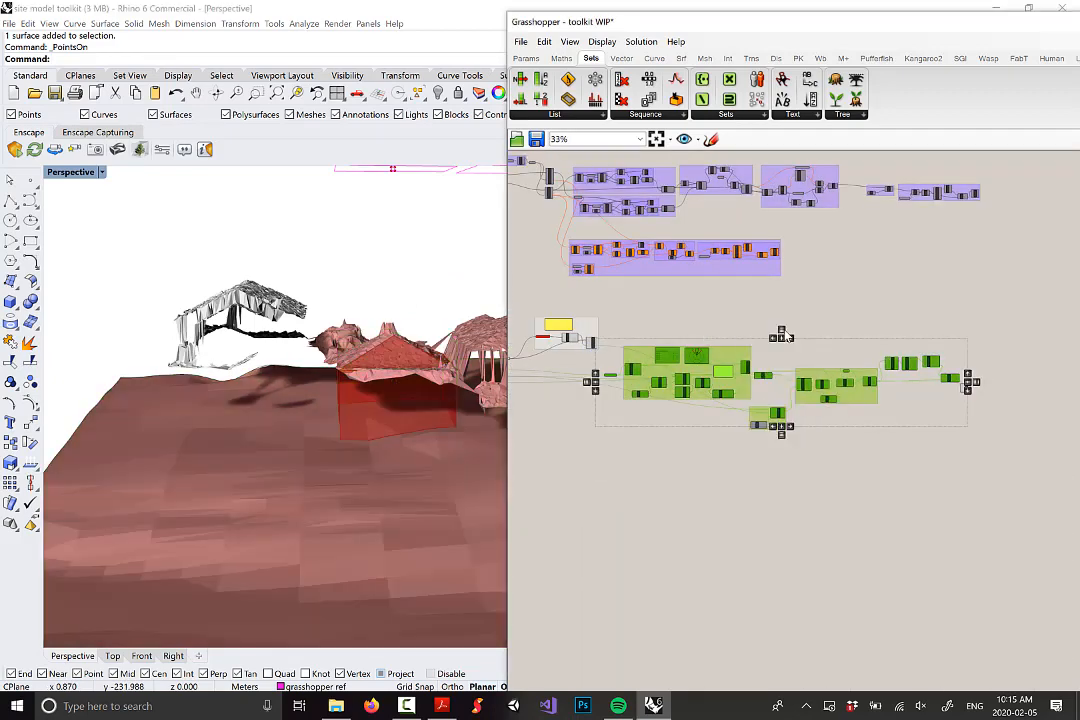
# Step: Examine the clean roofed volume among the scanned houses from close up, from the side and across the whole site
pyautogui.moveTo(279, 310); pyautogui.dragTo(279, 335, button='right')
pyautogui.scroll(-7, 279, 318)
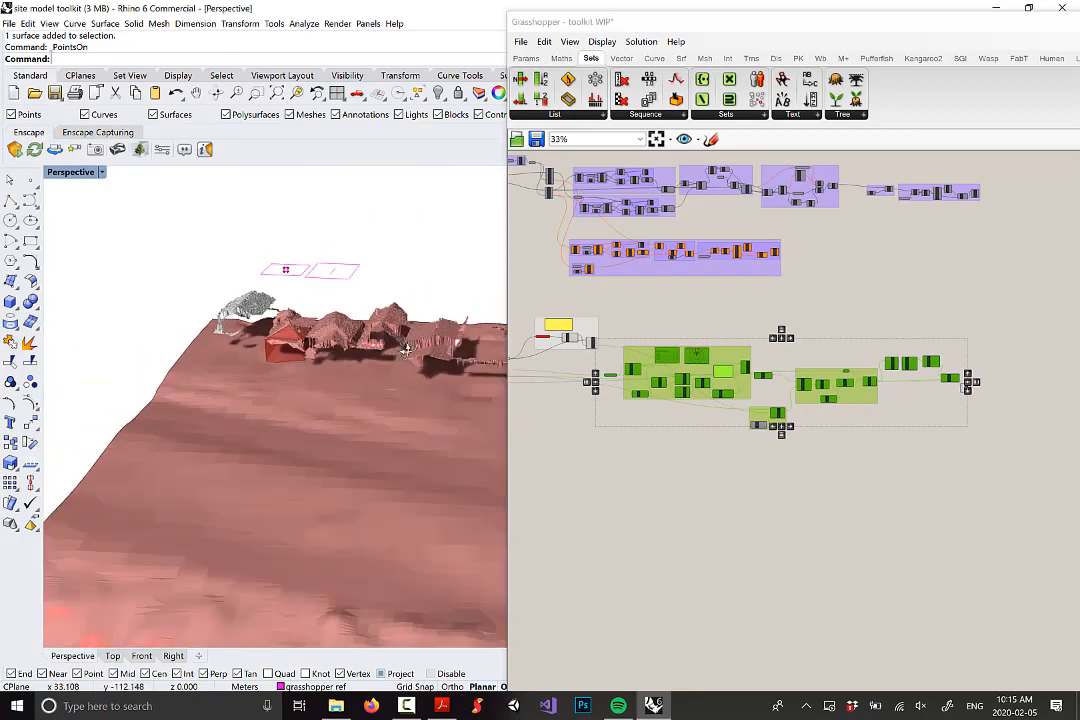
pyautogui.scroll(3, 397, 346)
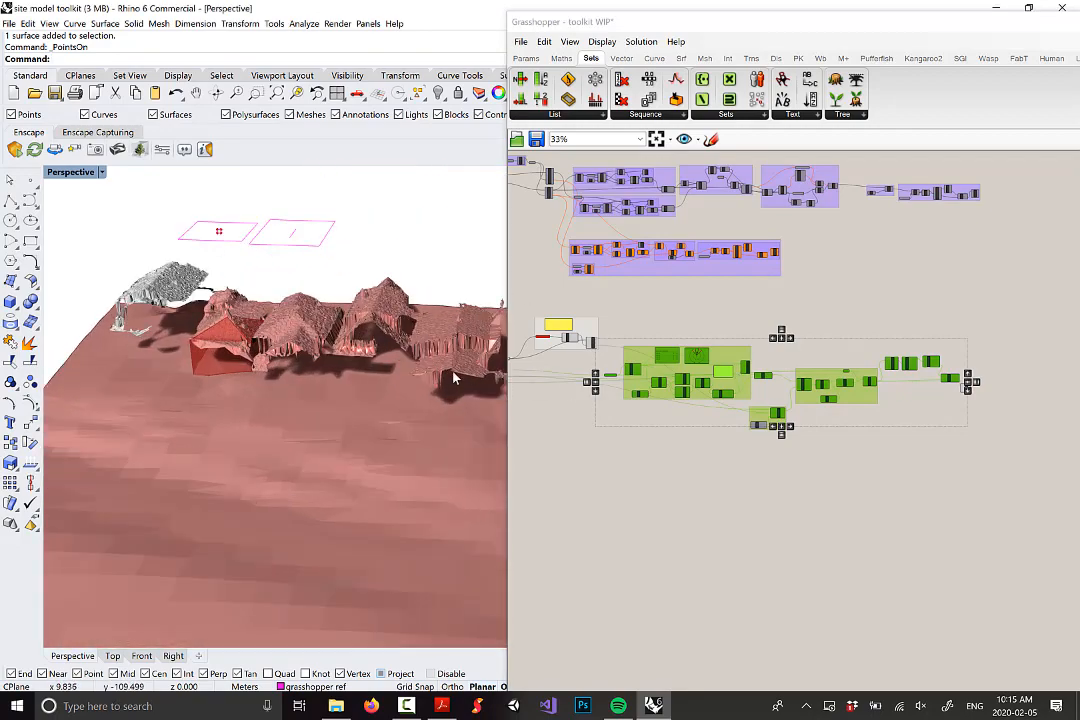
pyautogui.moveTo(330, 378); pyautogui.dragTo(198, 362, button='right')
pyautogui.scroll(-5, 428, 365)
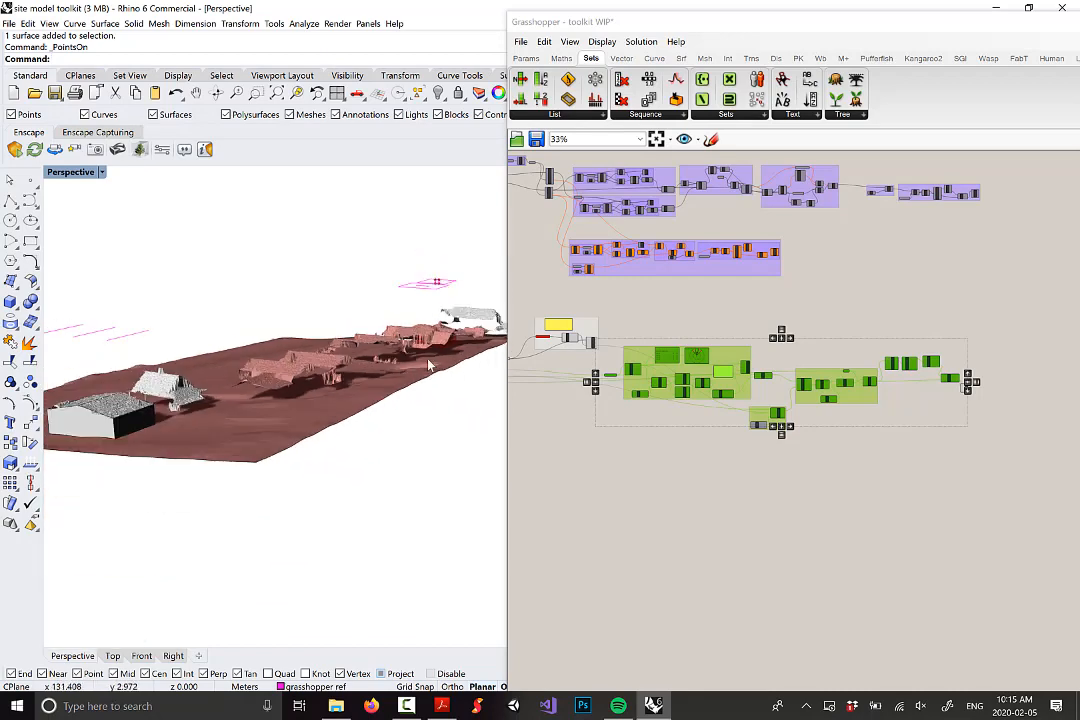
pyautogui.moveTo(428, 365); pyautogui.dragTo(380, 371, button='right')
pyautogui.moveTo(420, 325)
pyautogui.mouseDown(button='right')
pyautogui.moveTo(370, 325)
pyautogui.moveTo(268, 356)
pyautogui.moveTo(386, 338)
pyautogui.moveTo(354, 313)
pyautogui.moveTo(424, 313)
pyautogui.moveTo(410, 320)
pyautogui.moveTo(440, 330)
pyautogui.moveTo(427, 311)
pyautogui.mouseUp(button='right')
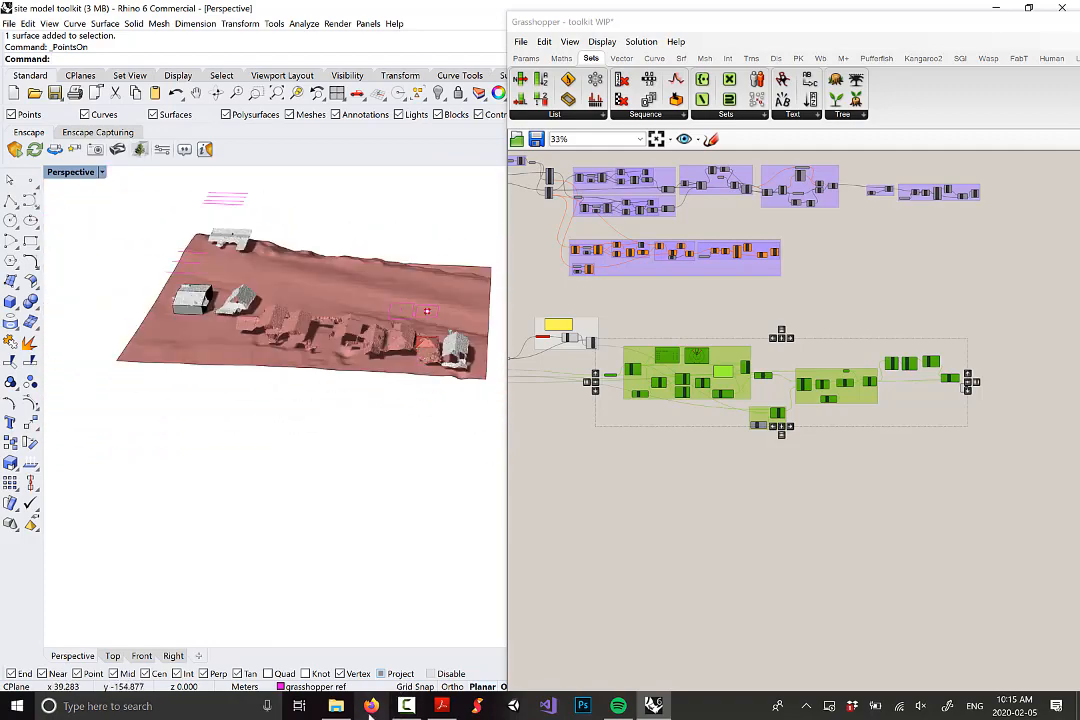
# Step: Switch to Firefox and open the video playlist at tinyurl.com/salavideos
pyautogui.click(371, 706)
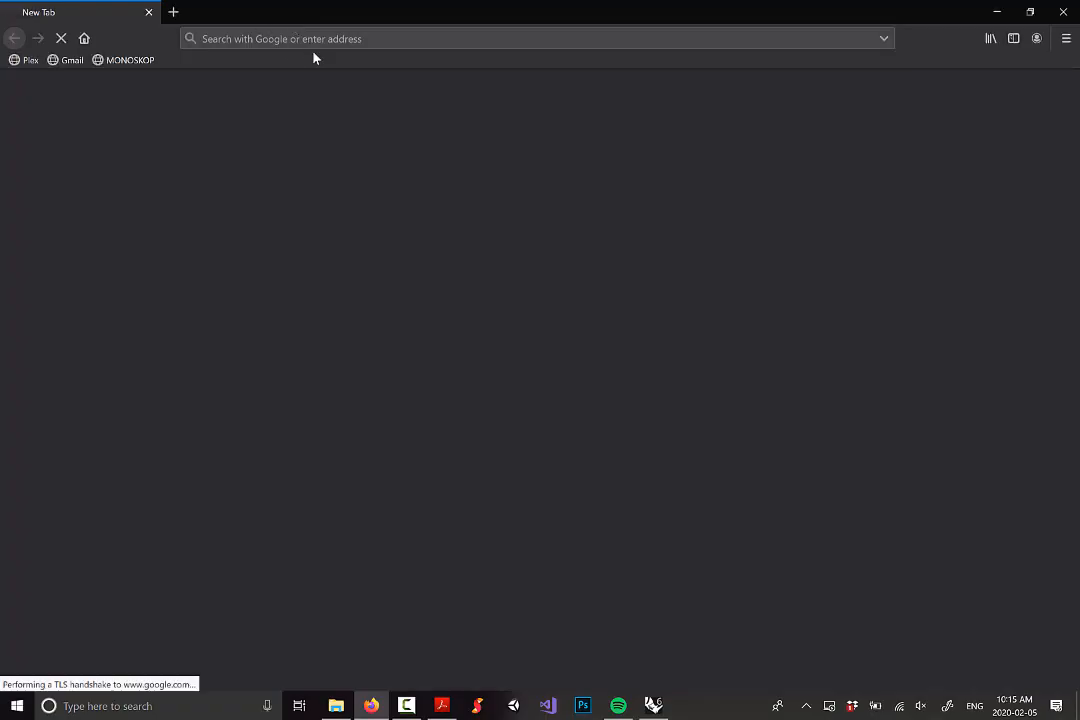
pyautogui.click(322, 39)
pyautogui.write('tinyhttps://www.google.com')
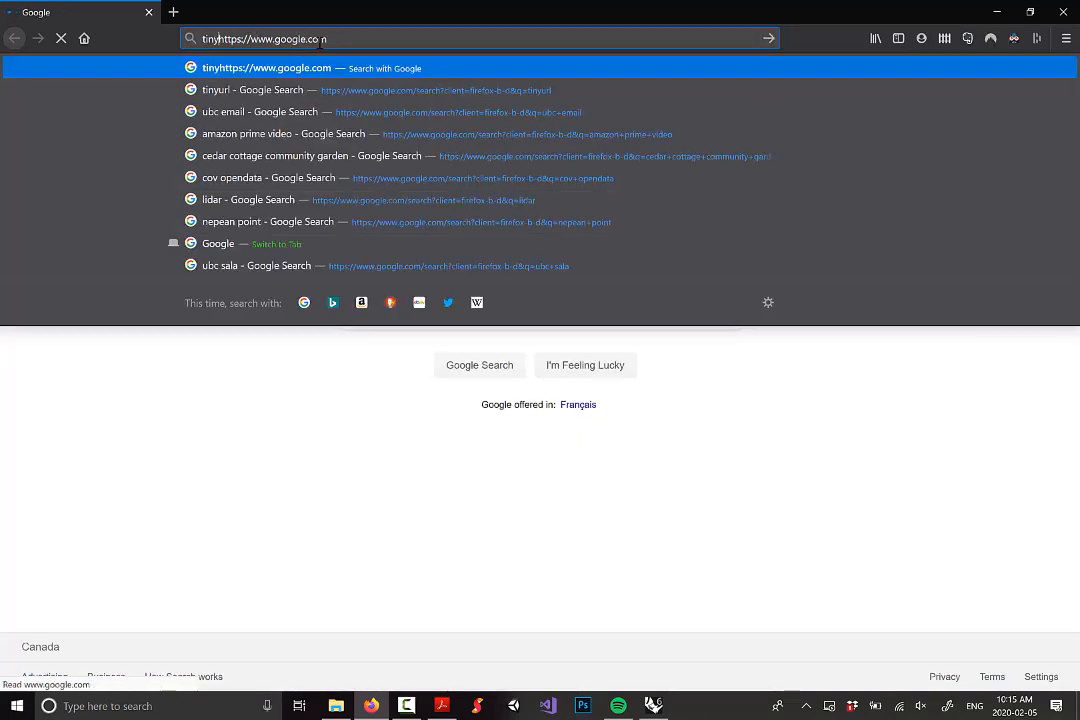
pyautogui.hotkey('ctrl', 'a')
pyautogui.write('tiny')
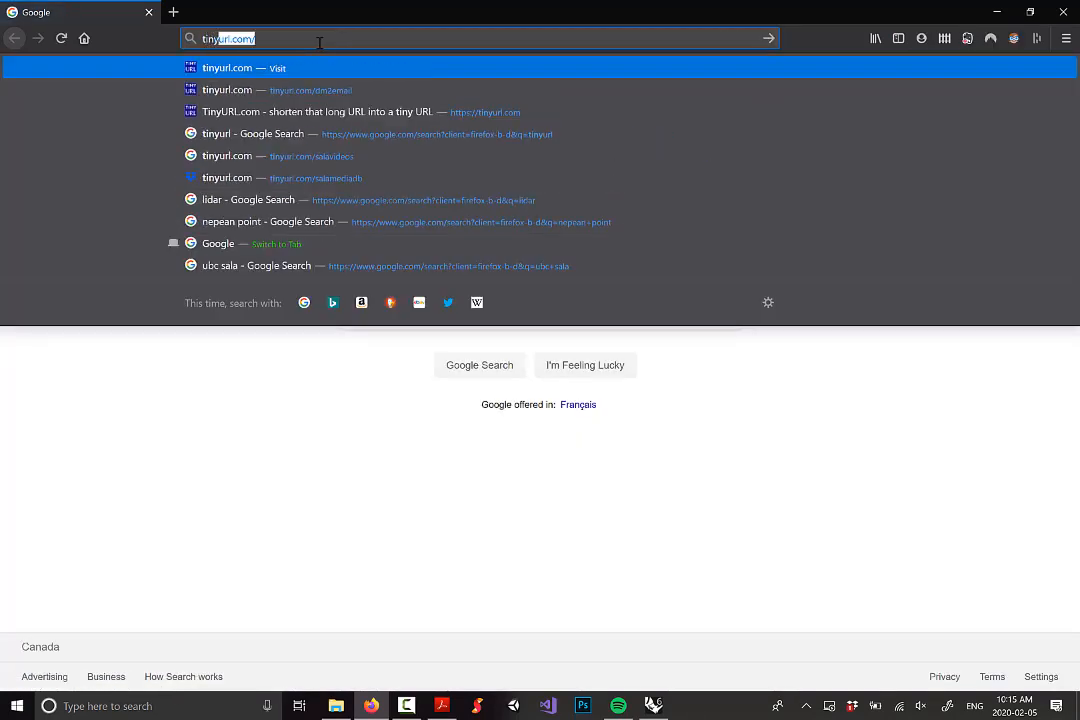
pyautogui.write('u')
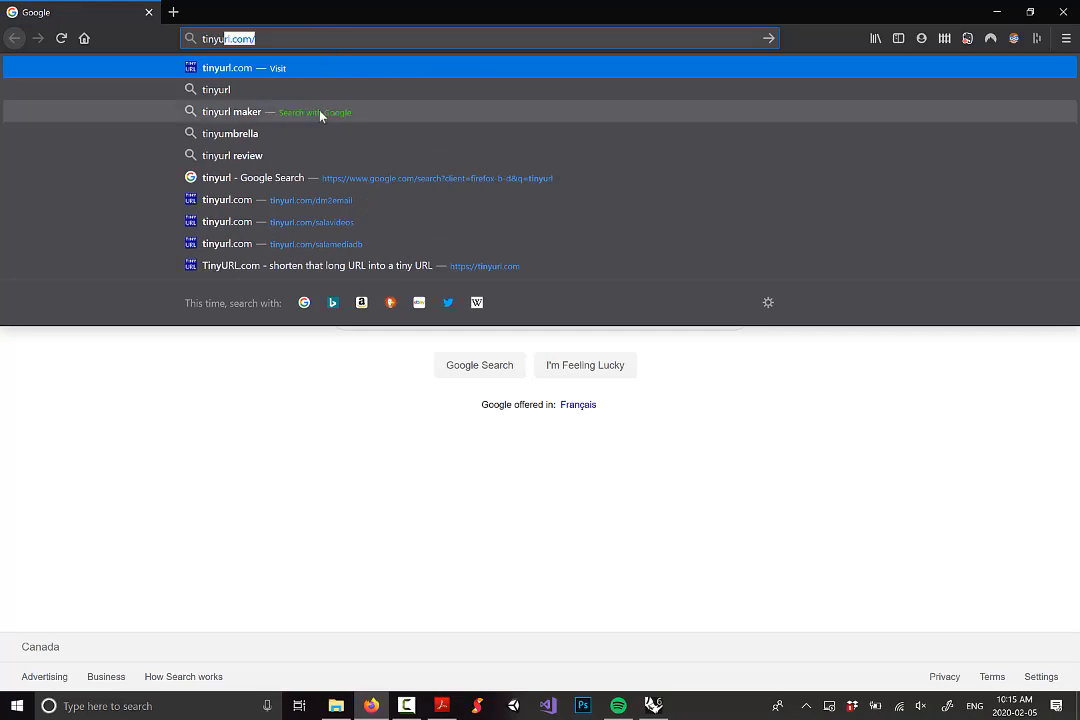
pyautogui.click(330, 222)
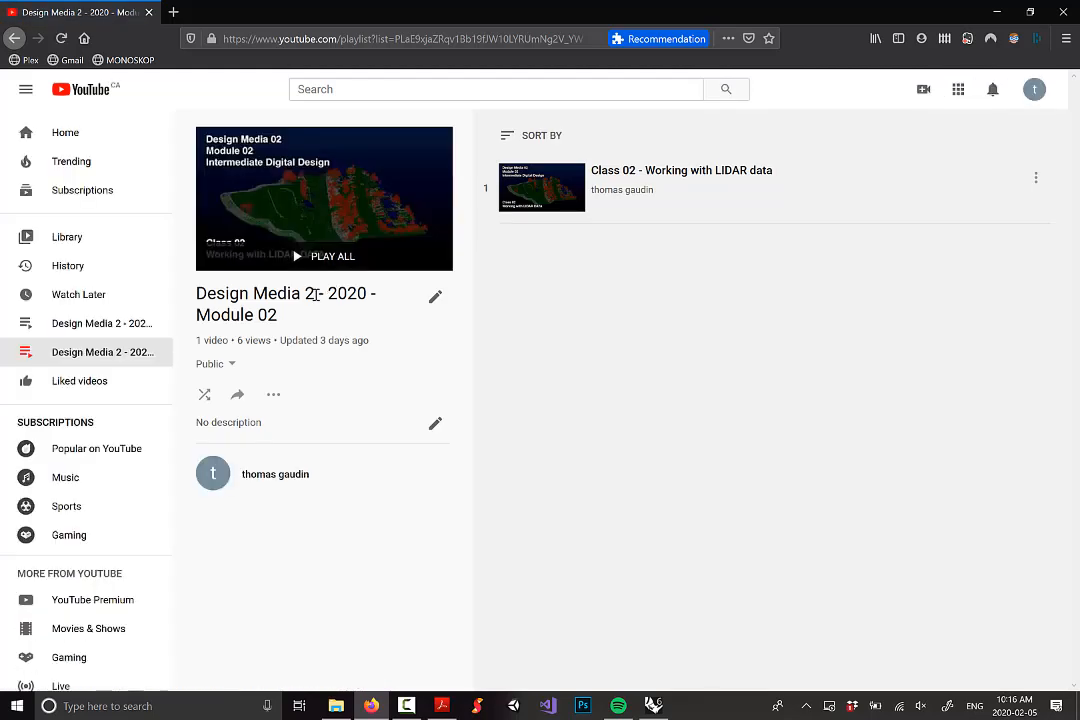
# Step: Play "Class 02 - Working with LIDAR data" in full screen from about minute 46, and close the browser when finished
pyautogui.click(340, 230)
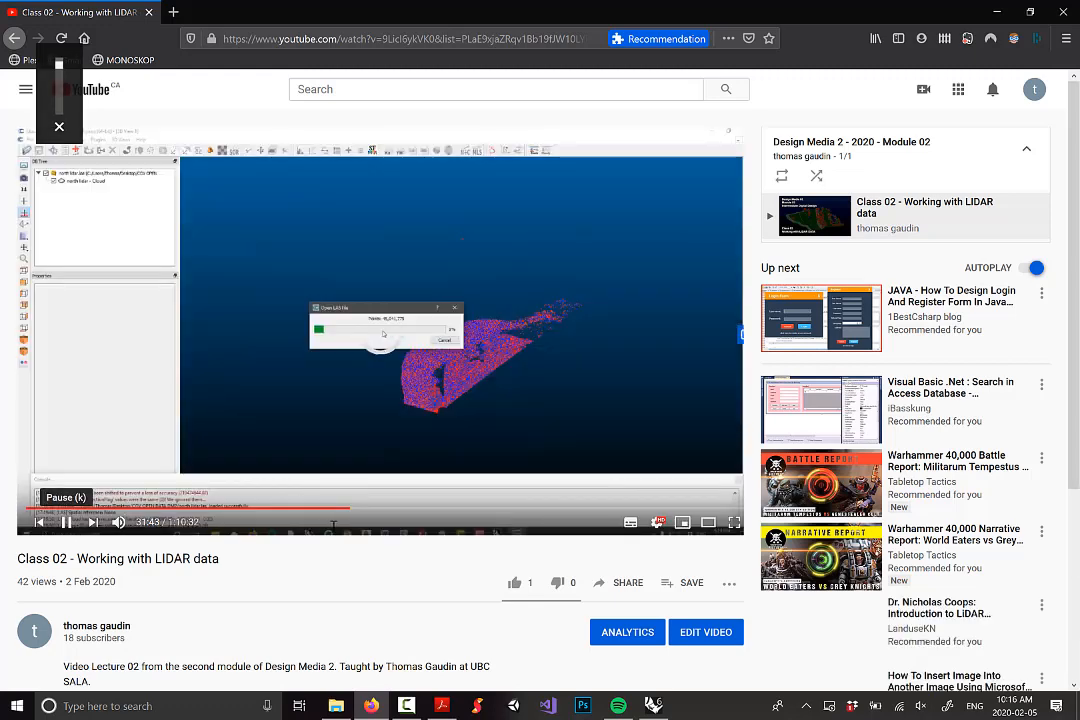
pyautogui.click(733, 523)
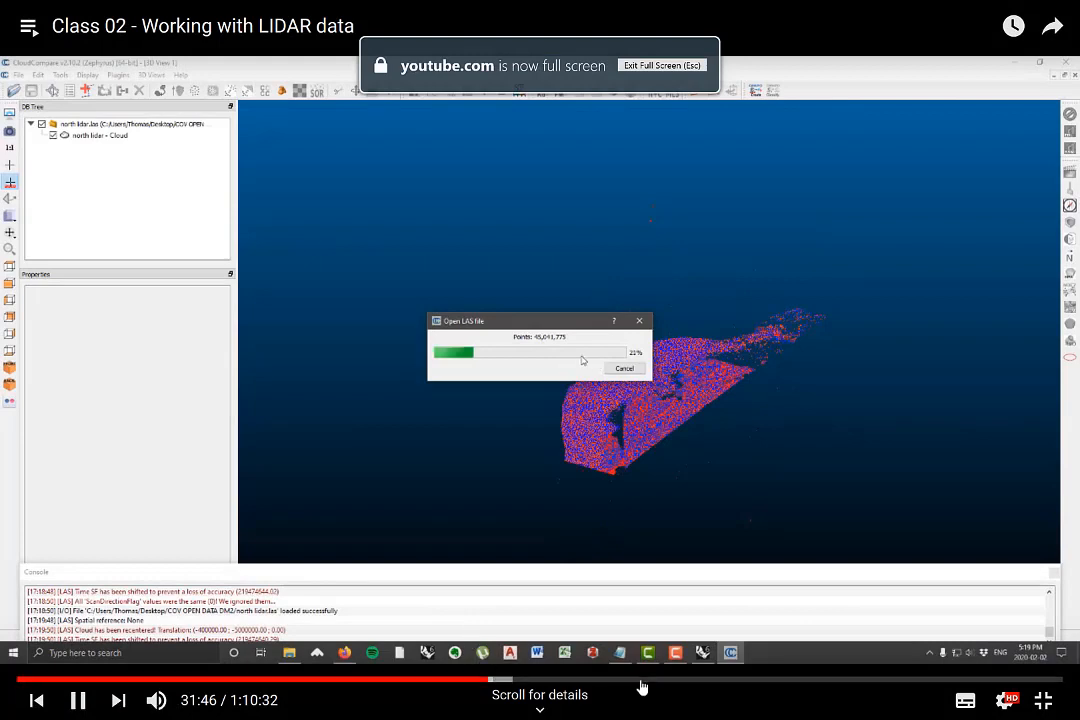
pyautogui.click(697, 681)
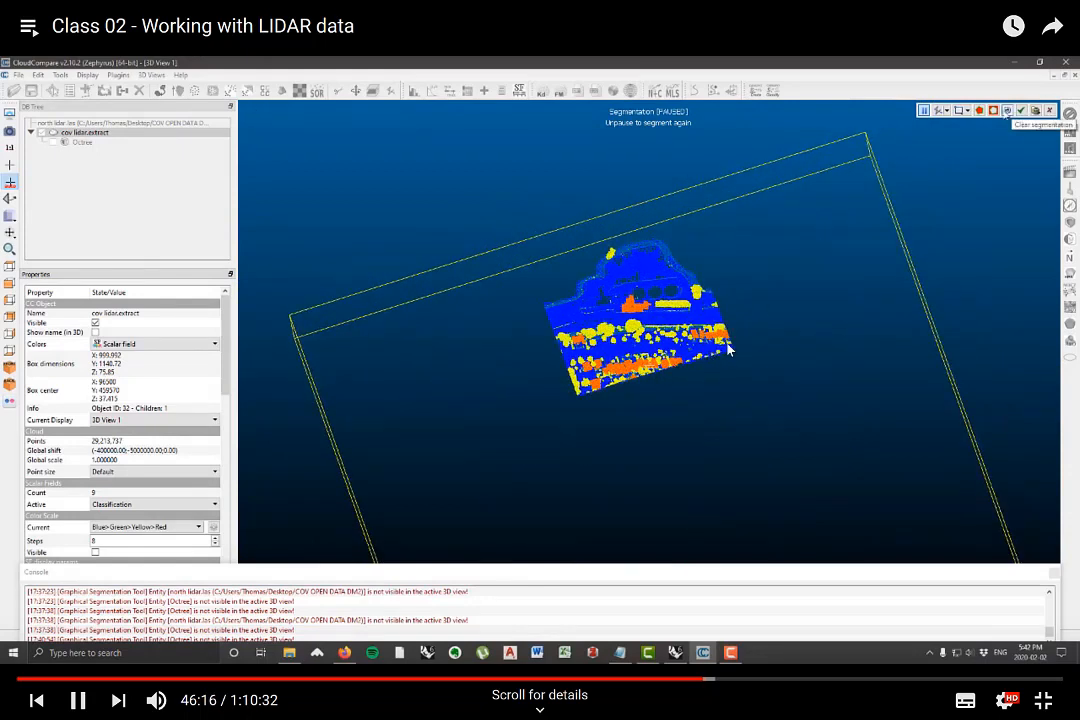
pyautogui.press('Escape')
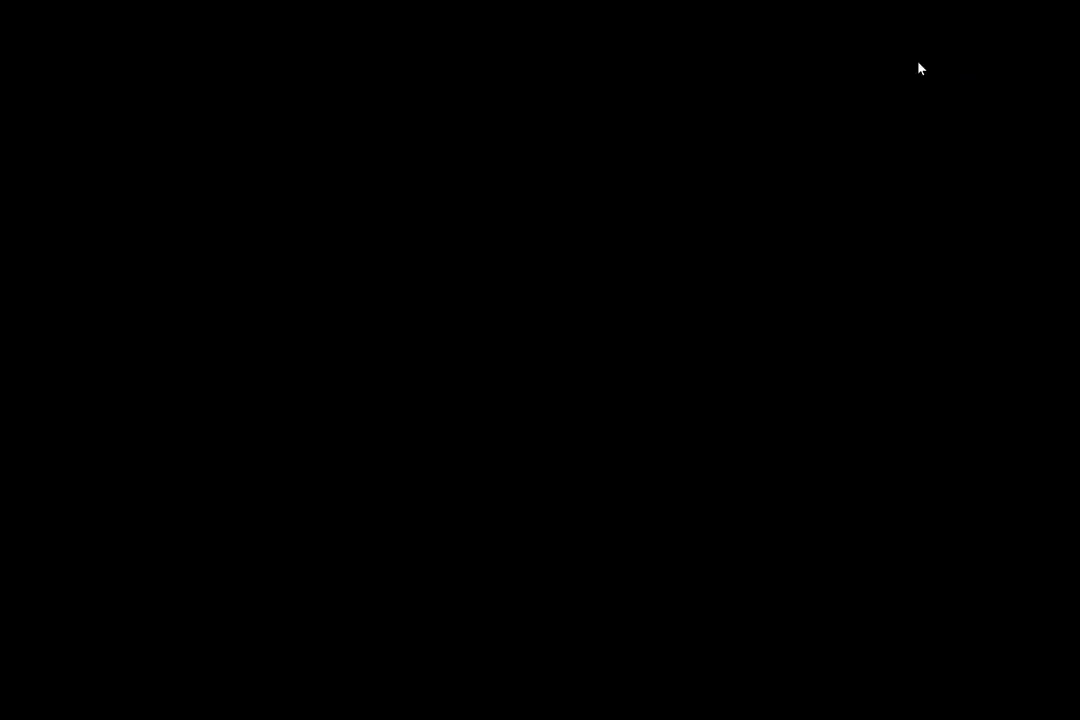
pyautogui.click(1058, 18)
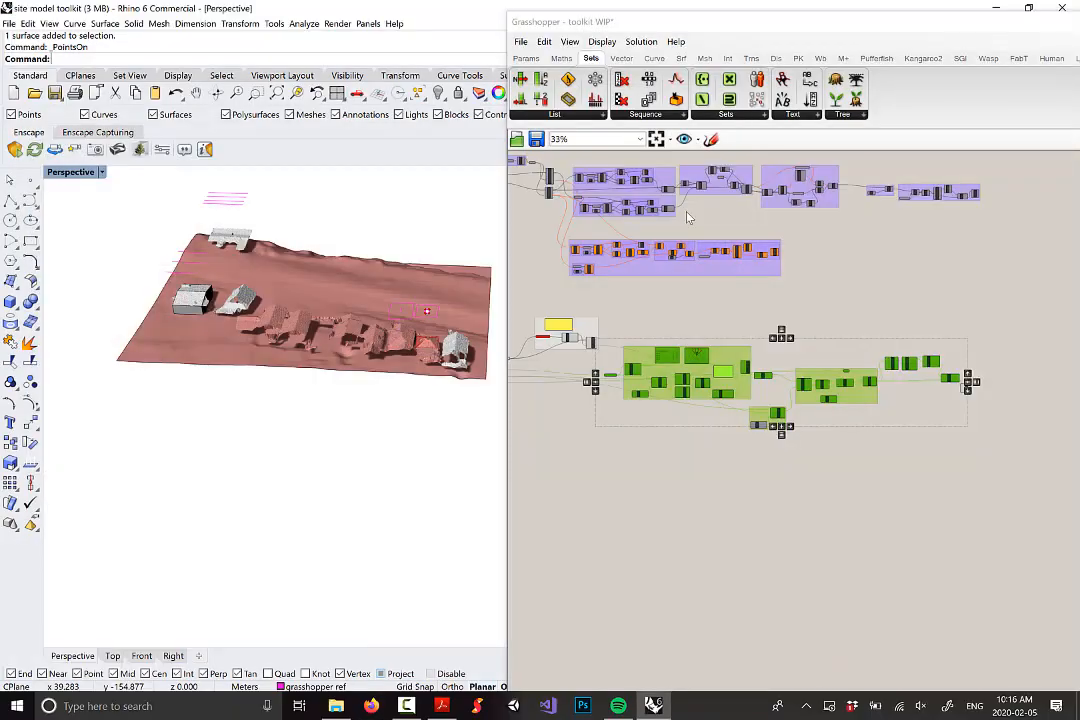
# Step: Move the edge curve, roof intersection and extrusion components down the canvas, away from the input filtering group
pyautogui.moveTo(846, 417); pyautogui.dragTo(921, 401, button='right')
pyautogui.click(600, 457)
pyautogui.scroll(8, 645, 305)
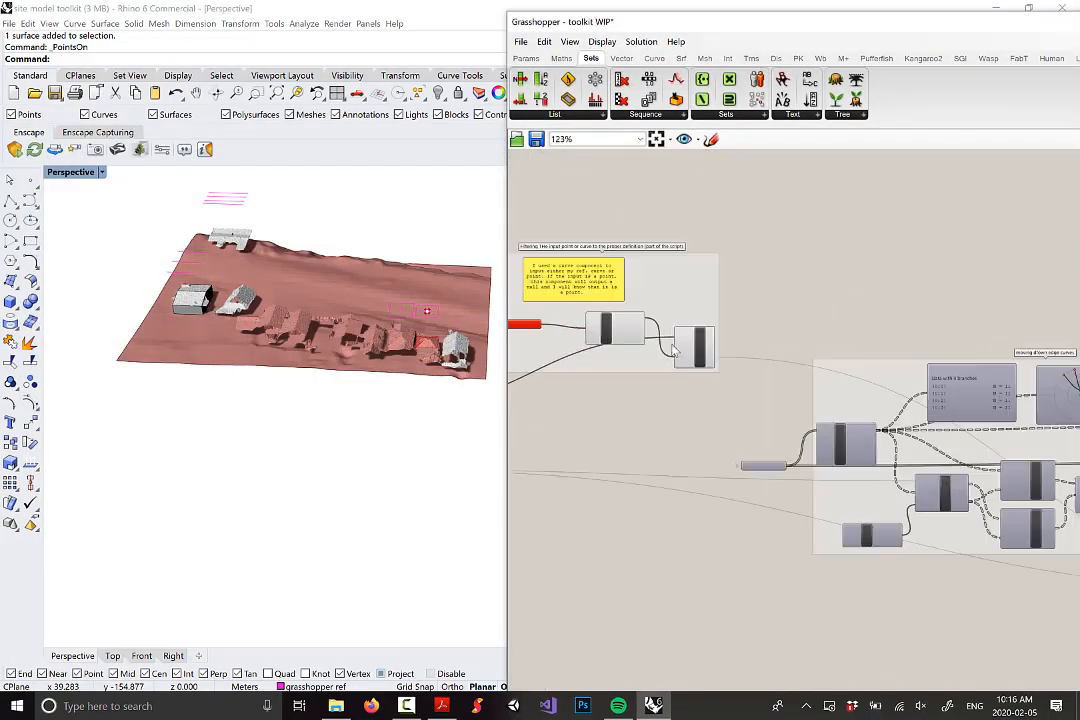
pyautogui.scroll(-8, 700, 320)
pyautogui.moveTo(1040, 418); pyautogui.dragTo(658, 314)
pyautogui.scroll(2, 660, 318)
pyautogui.moveTo(755, 313); pyautogui.dragTo(752, 398)
# Step: Move the whole roof definition, including its inputs and filtering group, further down below the purple groups, and clear the selection
pyautogui.scroll(-2, 902, 369)
pyautogui.scroll(-2, 902, 369)
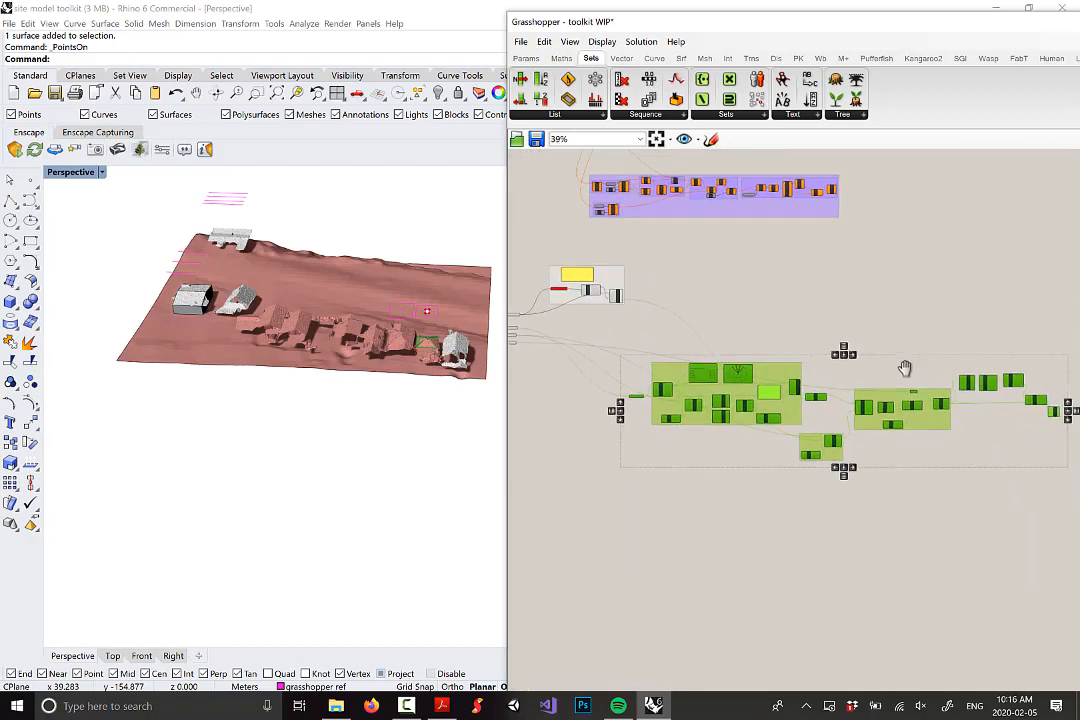
pyautogui.moveTo(1028, 524); pyautogui.dragTo(590, 282)
pyautogui.moveTo(680, 316); pyautogui.dragTo(693, 396)
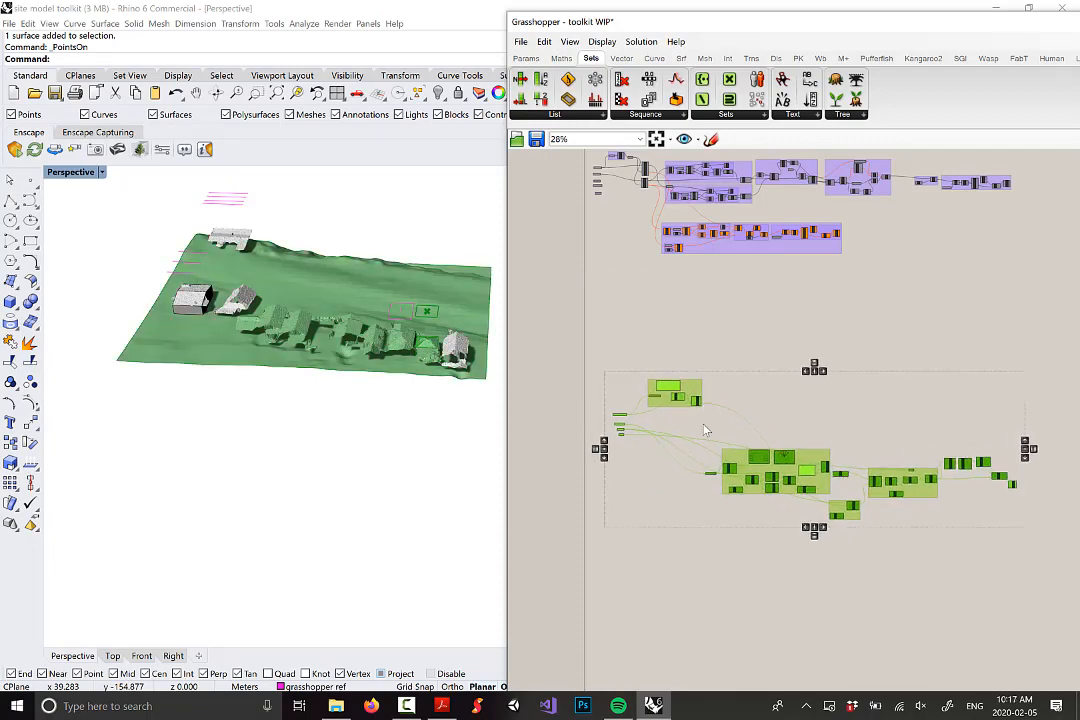
pyautogui.click(670, 430)
# Step: Check the Stream Gate's Target 0 output in the filtering group and examine the scanned roofs under the reference curves
pyautogui.scroll(8, 700, 390)
pyautogui.scroll(2, 722, 350)
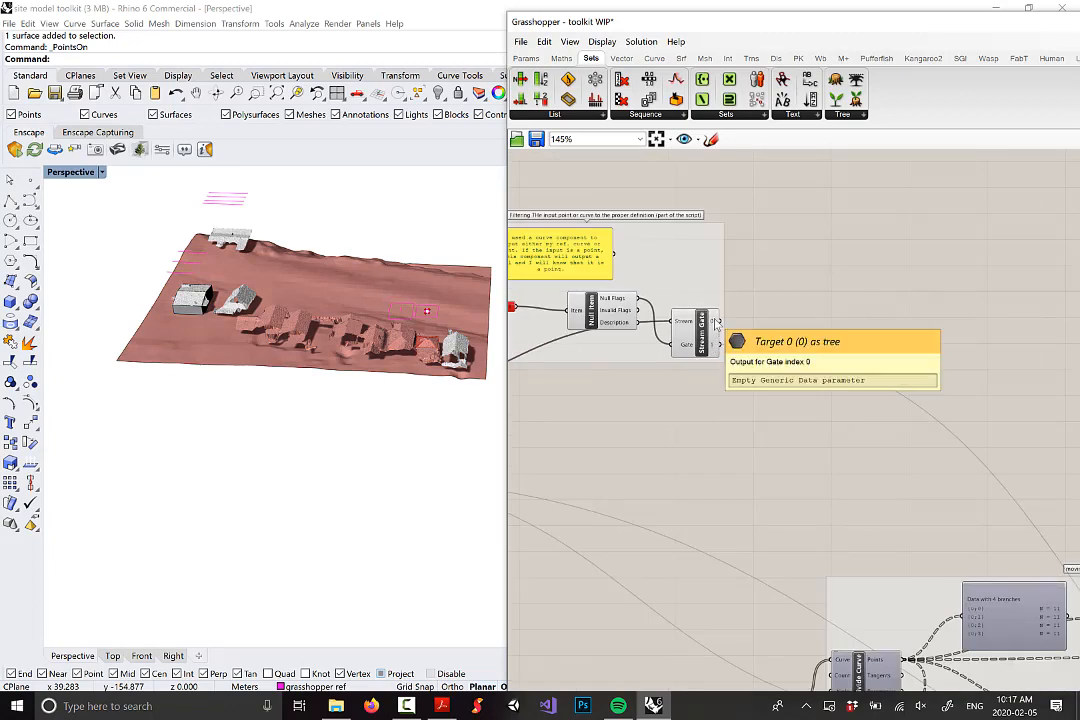
pyautogui.moveTo(398, 380); pyautogui.dragTo(366, 343, button='right')
pyautogui.scroll(6, 389, 338)
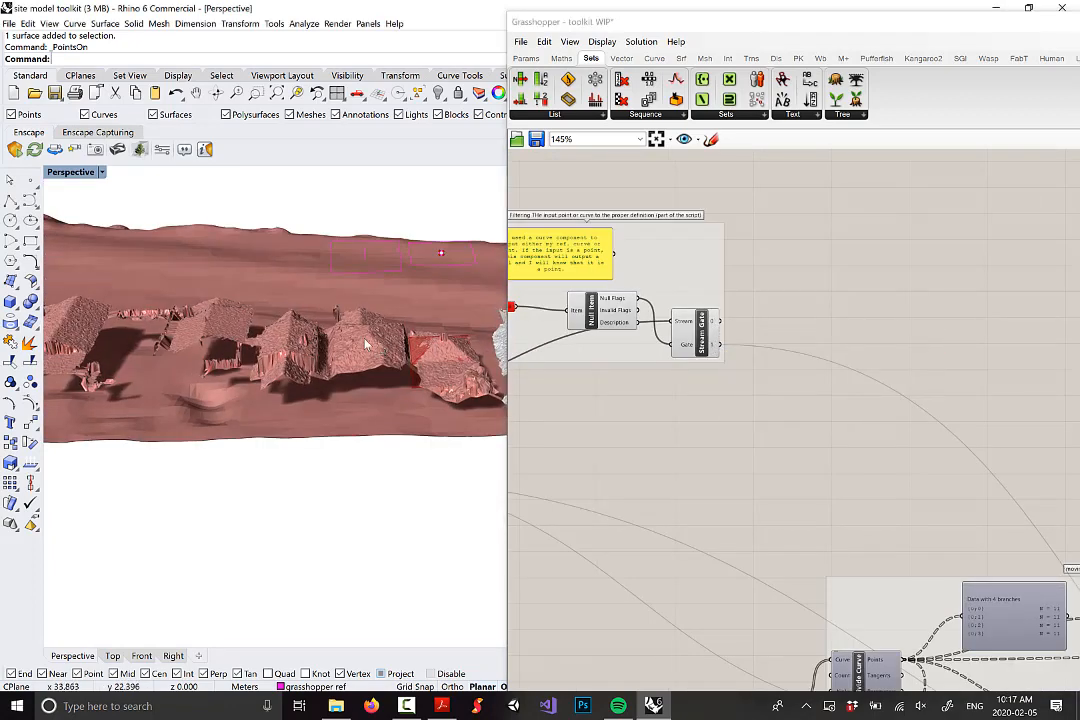
# Step: Reference the short ridge line inside the rectangle over the neighbouring roof as the single geometry of the Roof Peak Point or Curve parameter
pyautogui.scroll(3, 365, 344)
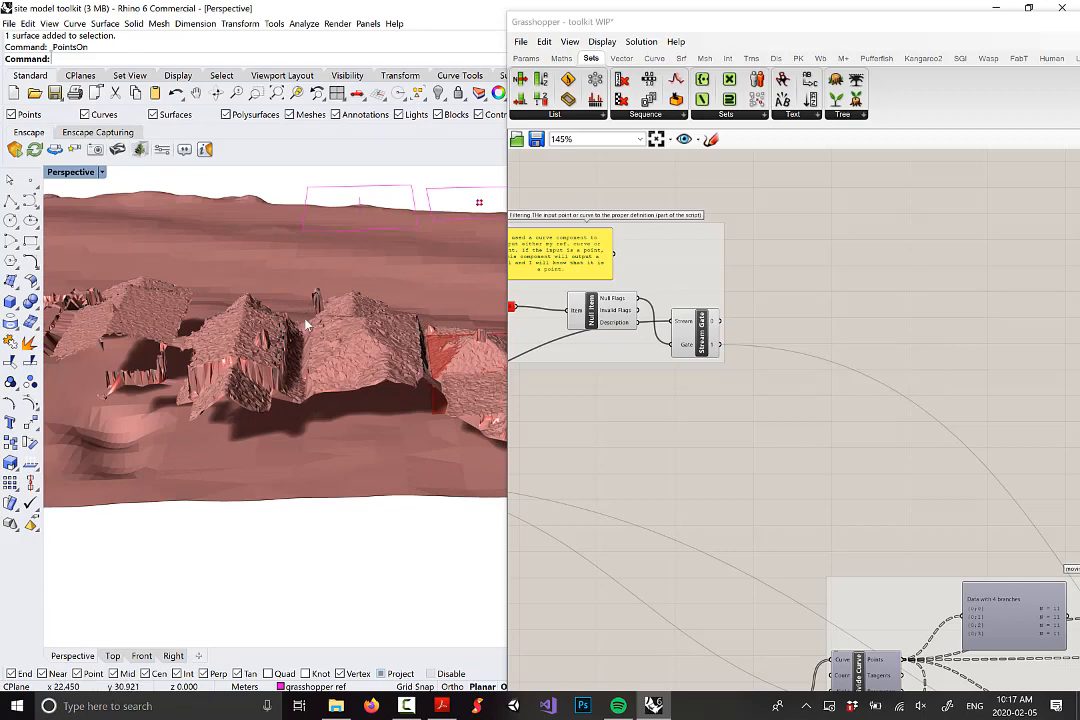
pyautogui.moveTo(305, 325); pyautogui.dragTo(338, 368, button='right')
pyautogui.moveTo(804, 392); pyautogui.dragTo(979, 398, button='right')
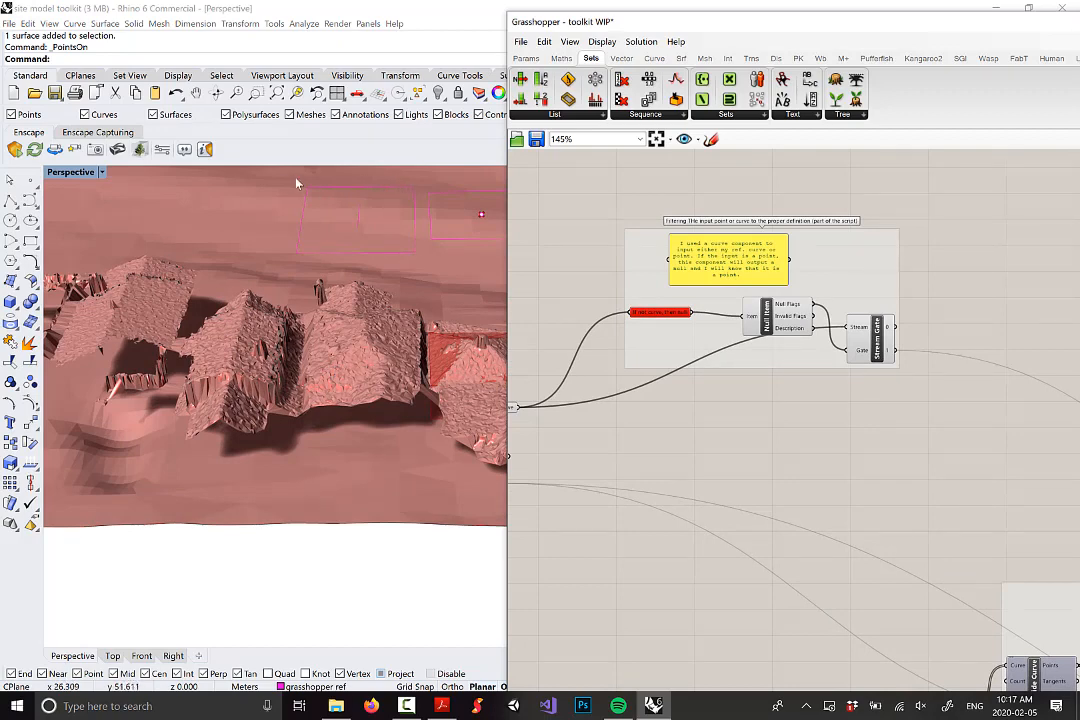
pyautogui.moveTo(670, 485); pyautogui.dragTo(841, 467, button='right')
pyautogui.scroll(3, 706, 372)
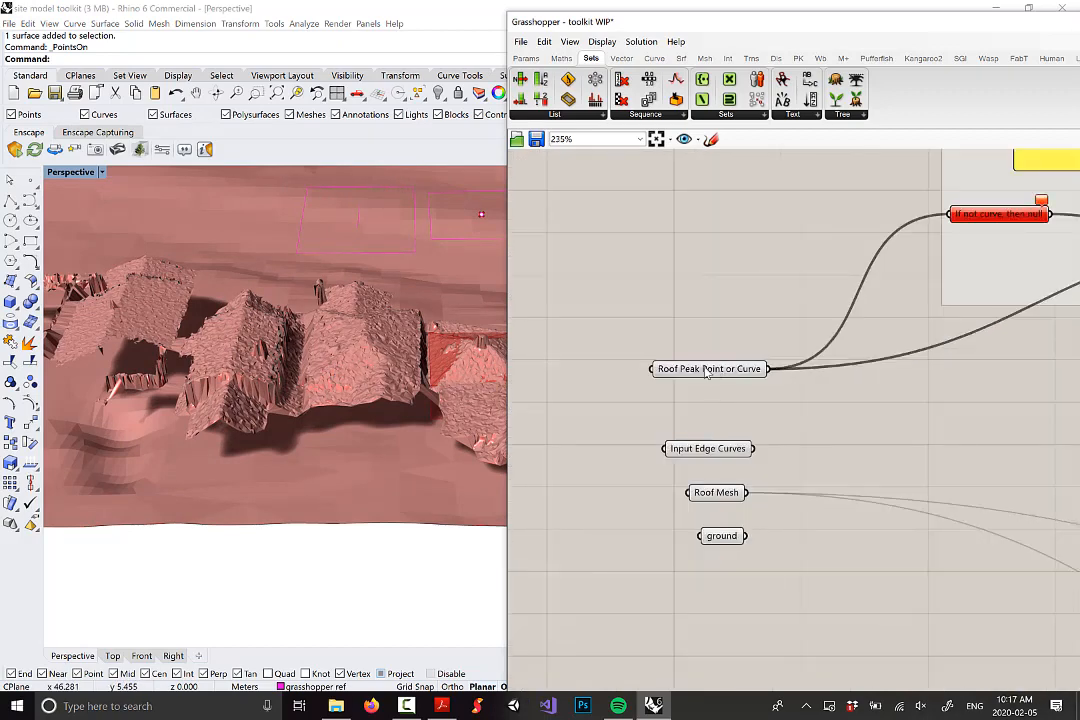
pyautogui.moveTo(706, 372); pyautogui.dragTo(704, 372)
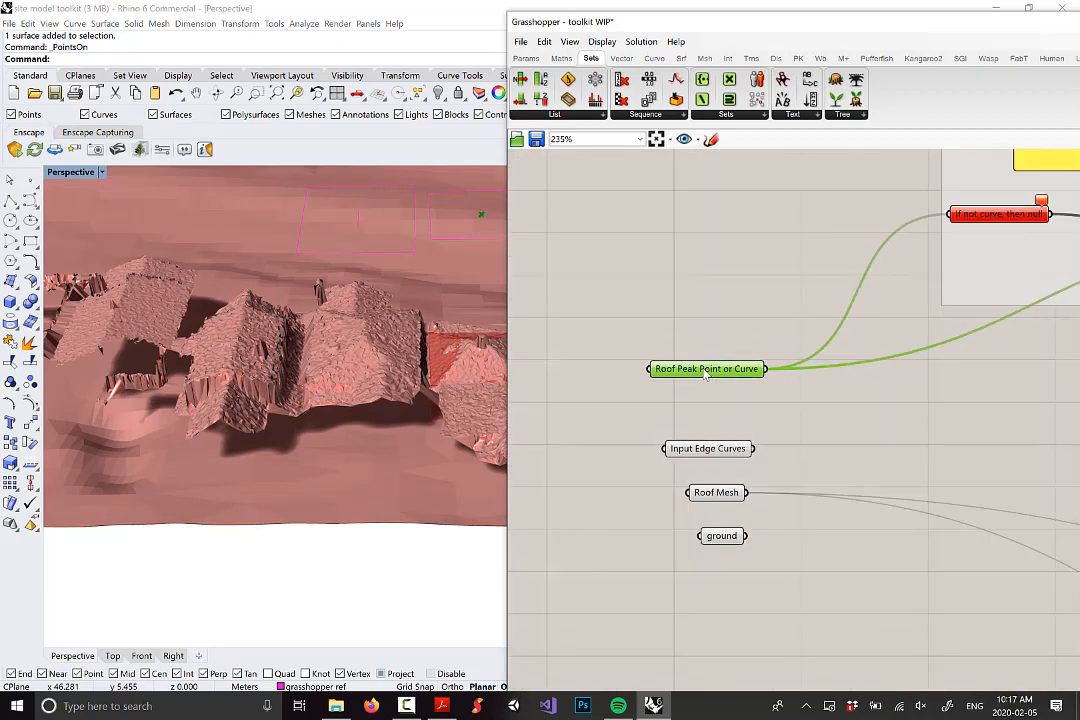
pyautogui.rightClick(706, 372)
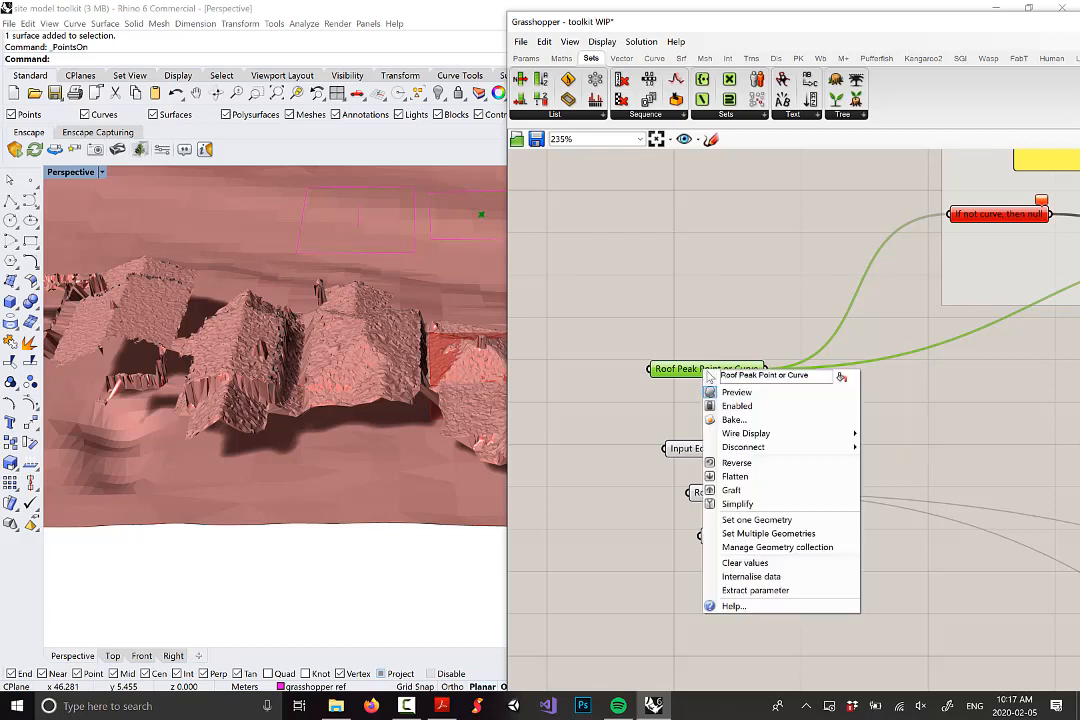
pyautogui.click(770, 522)
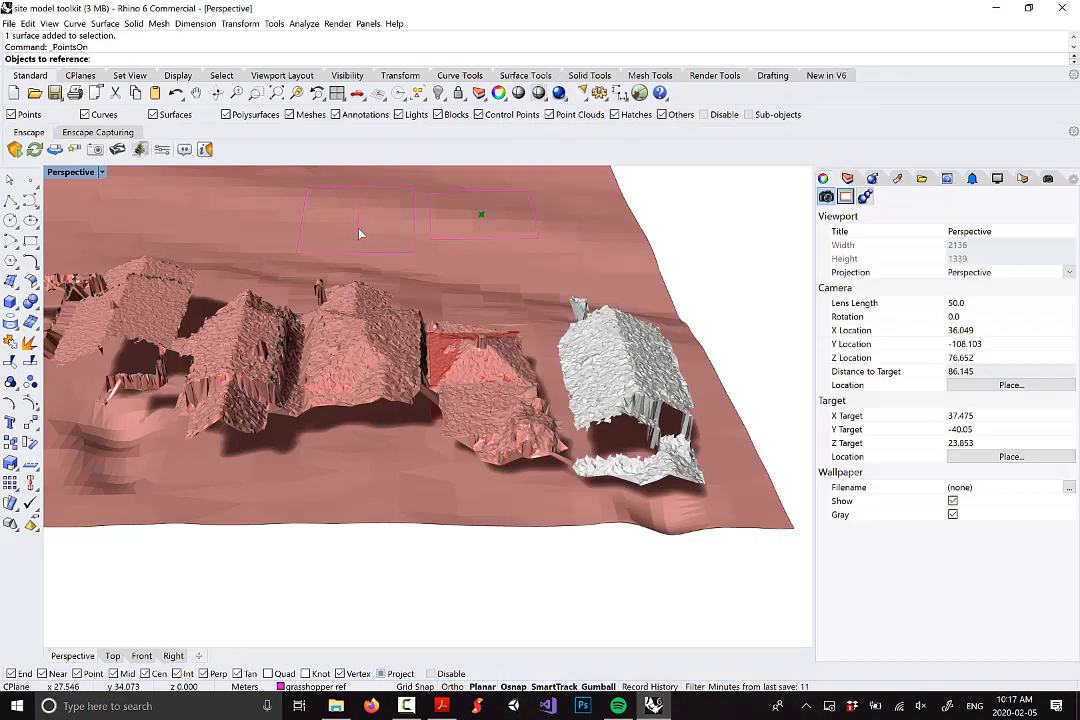
pyautogui.moveTo(361, 207); pyautogui.dragTo(362, 337, button='right')
pyautogui.click(352, 318)
pyautogui.moveTo(376, 388); pyautogui.dragTo(365, 298, button='right')
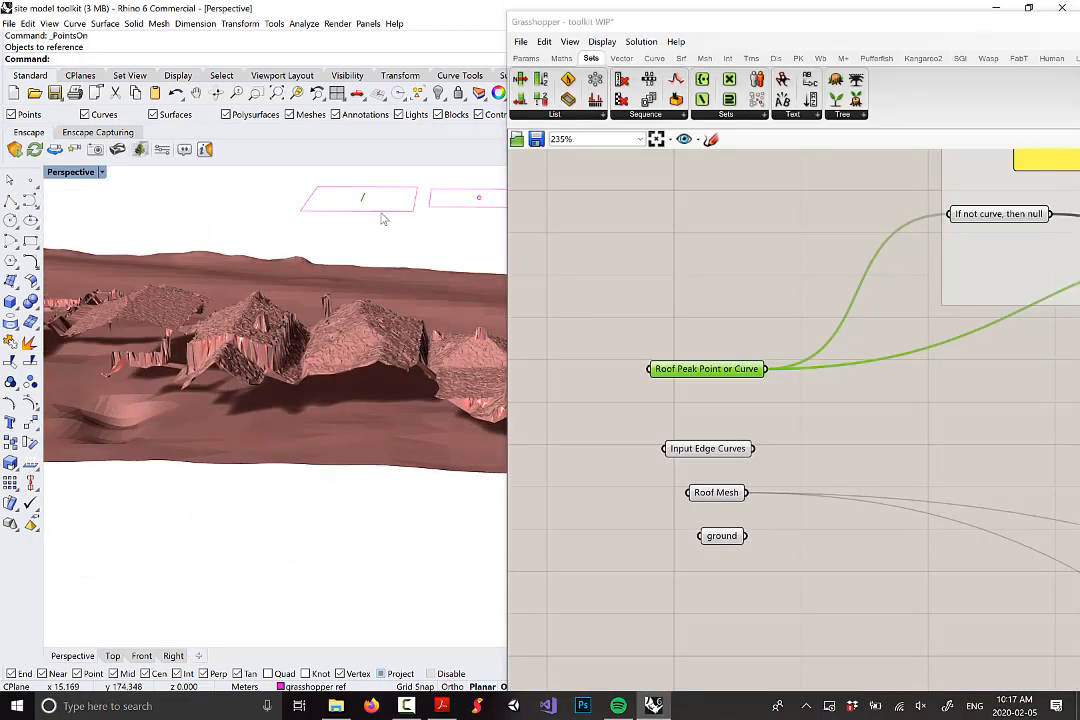
# Step: Set the Input Edge Curves parameter to the rectangle surrounding the ridge line, using multiple-curve referencing, and clear the selection
pyautogui.moveTo(709, 455); pyautogui.dragTo(712, 441)
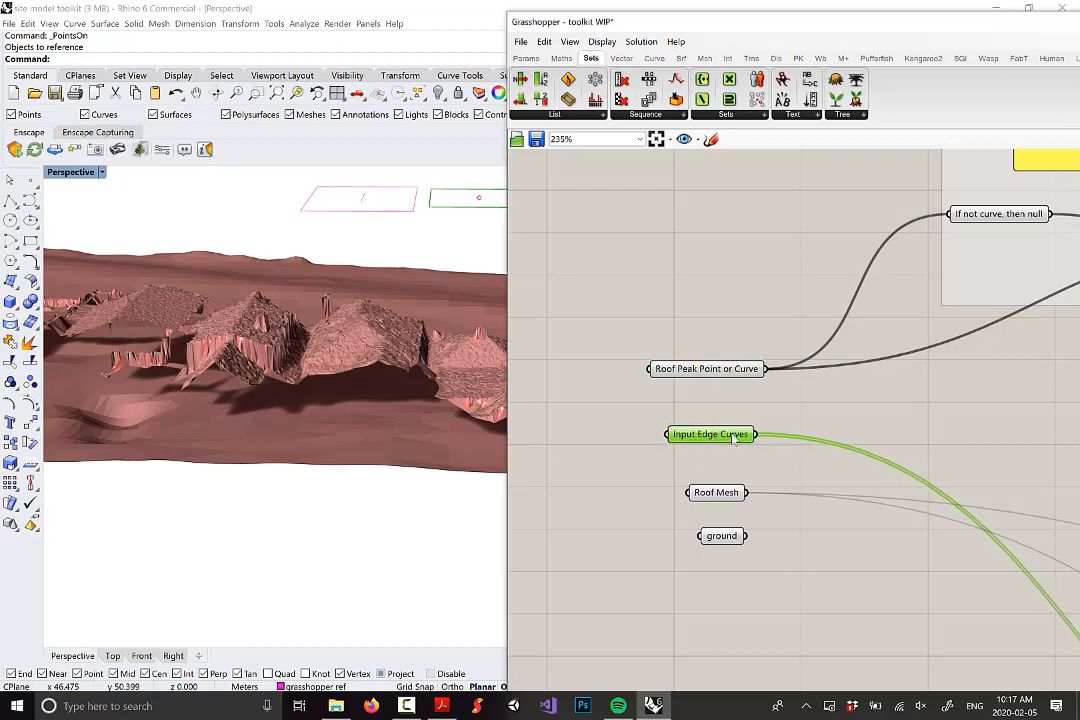
pyautogui.rightClick(724, 440)
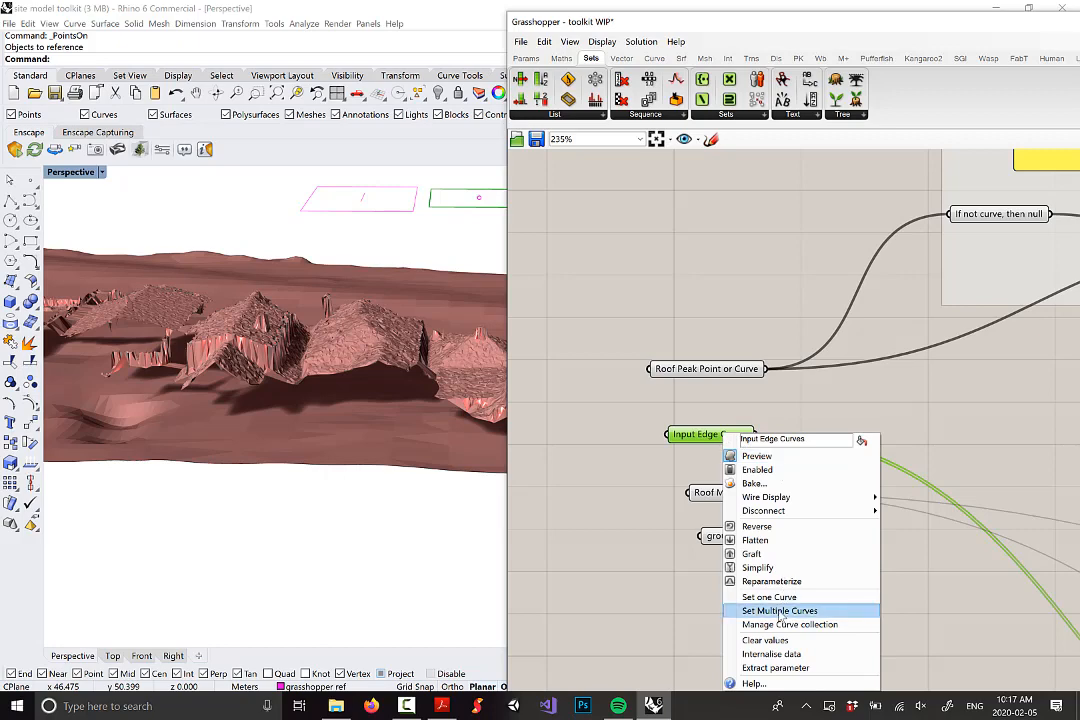
pyautogui.click(779, 611)
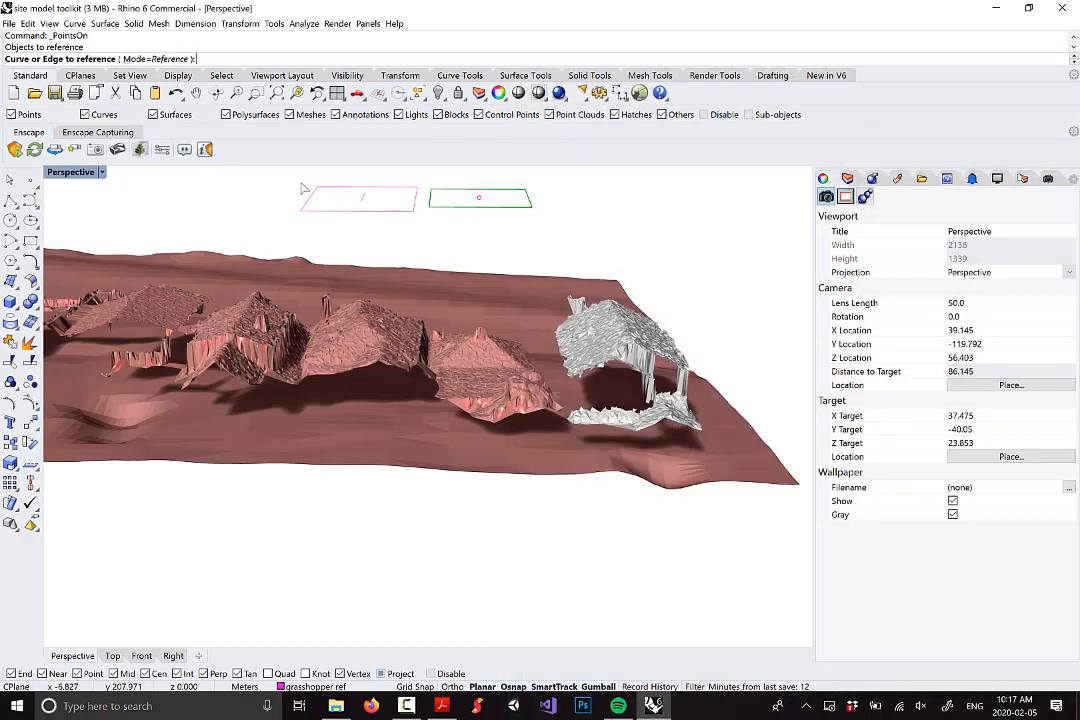
pyautogui.click(345, 209)
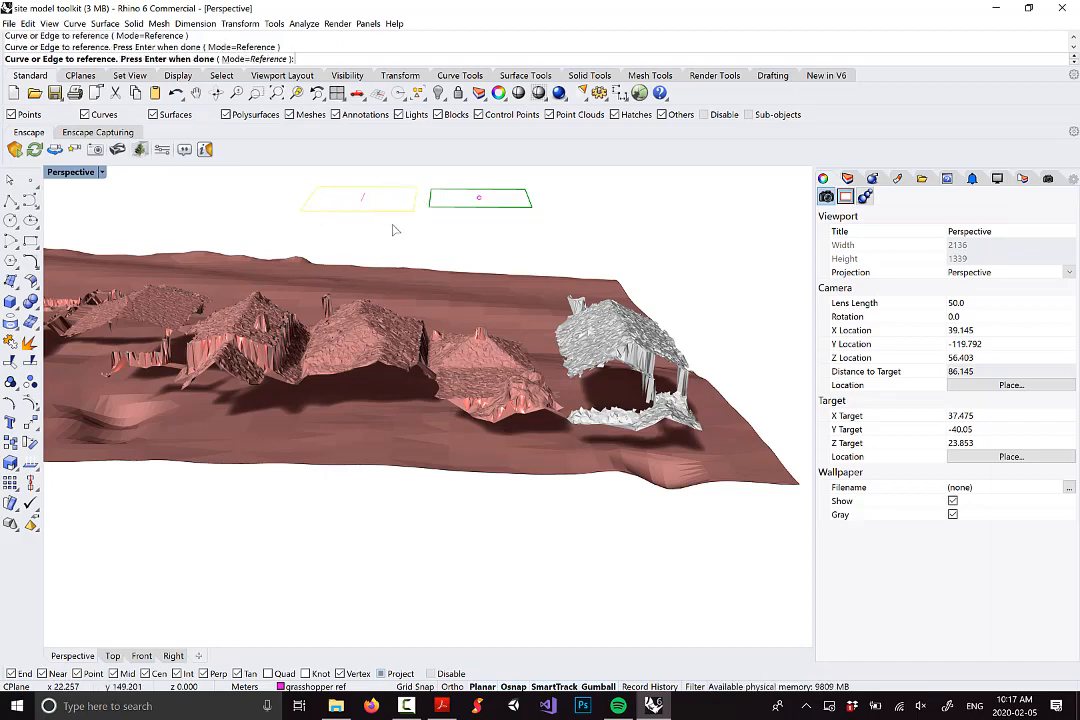
pyautogui.moveTo(352, 231)
pyautogui.mouseDown(button='right')
pyautogui.moveTo(366, 241)
pyautogui.moveTo(341, 213)
pyautogui.mouseUp(button='right')
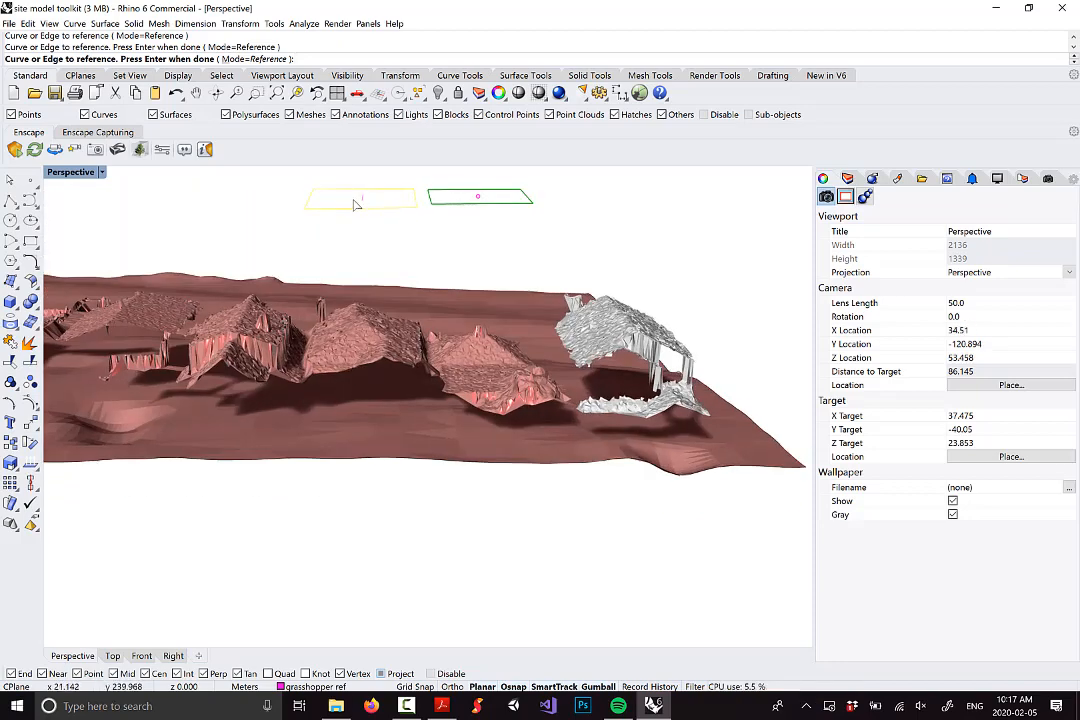
pyautogui.press('Return')
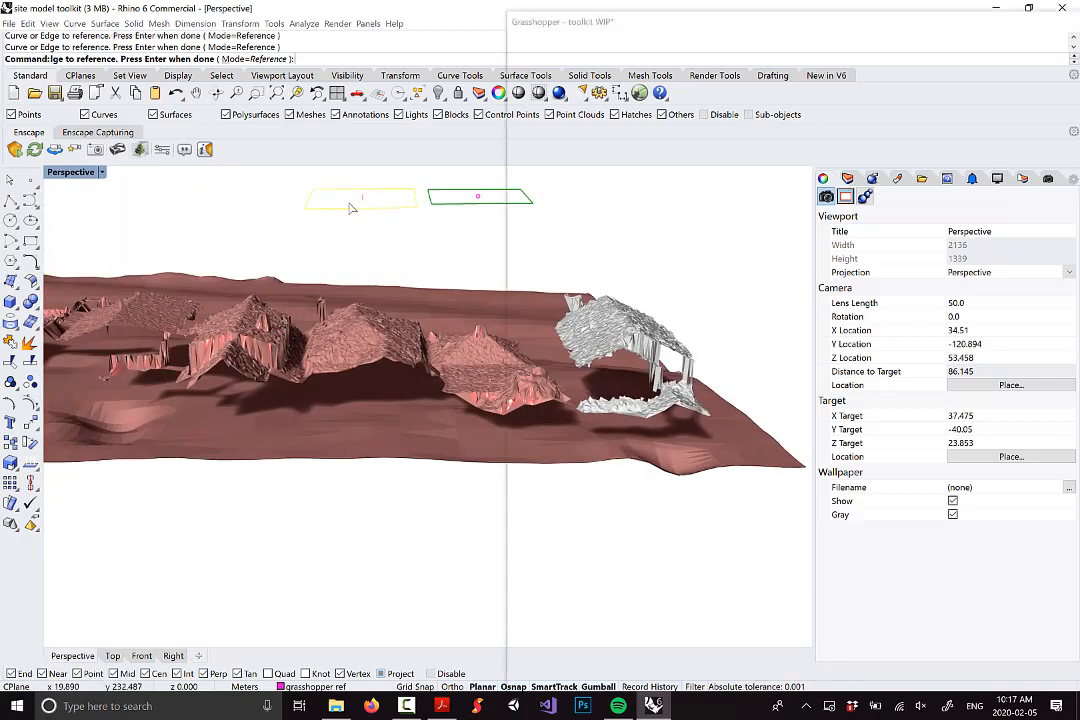
pyautogui.scroll(-3, 757, 390)
pyautogui.click(772, 513)
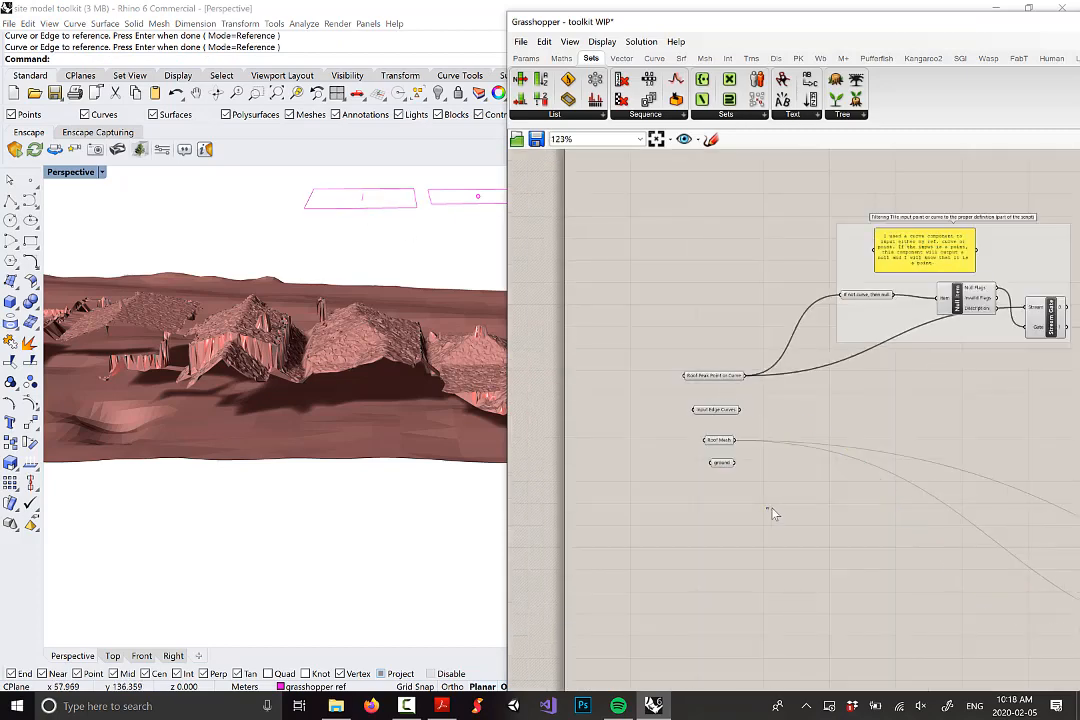
# Step: Select the Roof Mesh parameter to examine which scanned roofs it references in the model, and clear the selection
pyautogui.moveTo(419, 277); pyautogui.dragTo(380, 350, button='right')
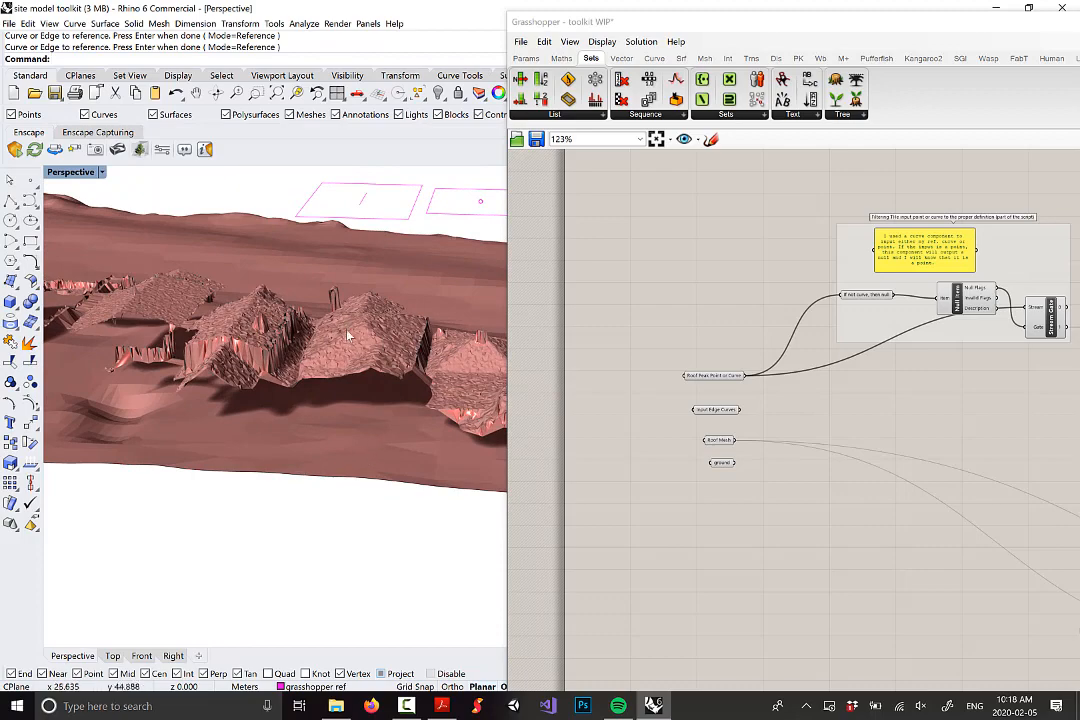
pyautogui.scroll(2, 738, 466)
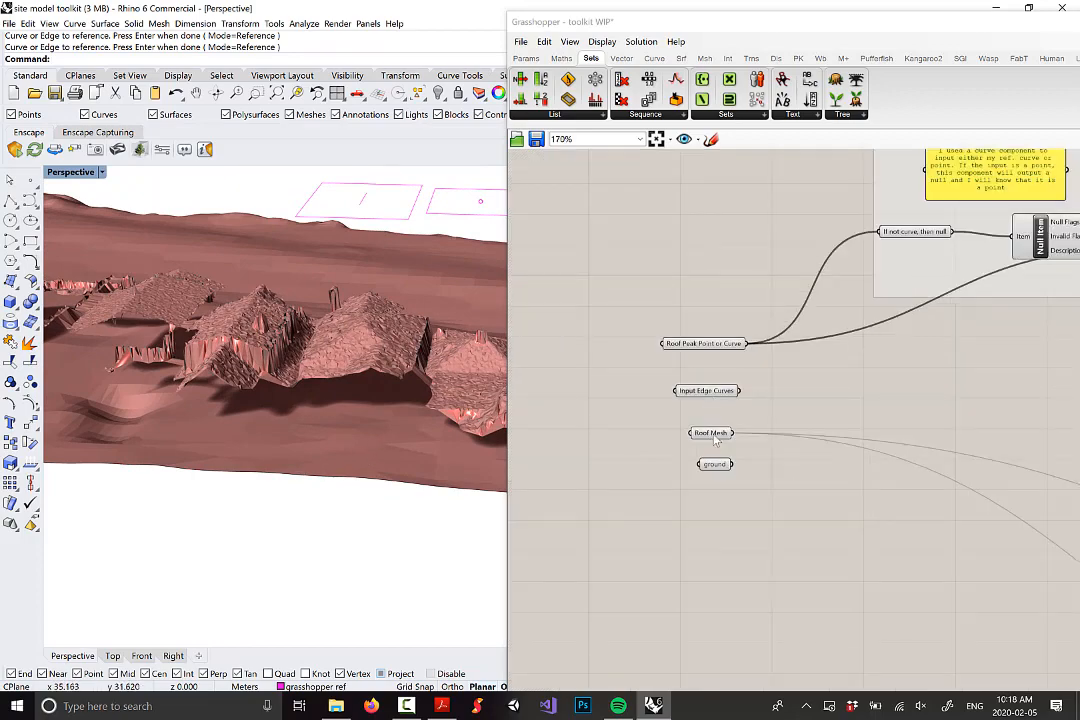
pyautogui.moveTo(714, 436); pyautogui.dragTo(715, 432)
pyautogui.moveTo(348, 345)
pyautogui.mouseDown(button='right')
pyautogui.moveTo(338, 381)
pyautogui.moveTo(355, 362)
pyautogui.mouseUp(button='right')
pyautogui.scroll(-5, 355, 362)
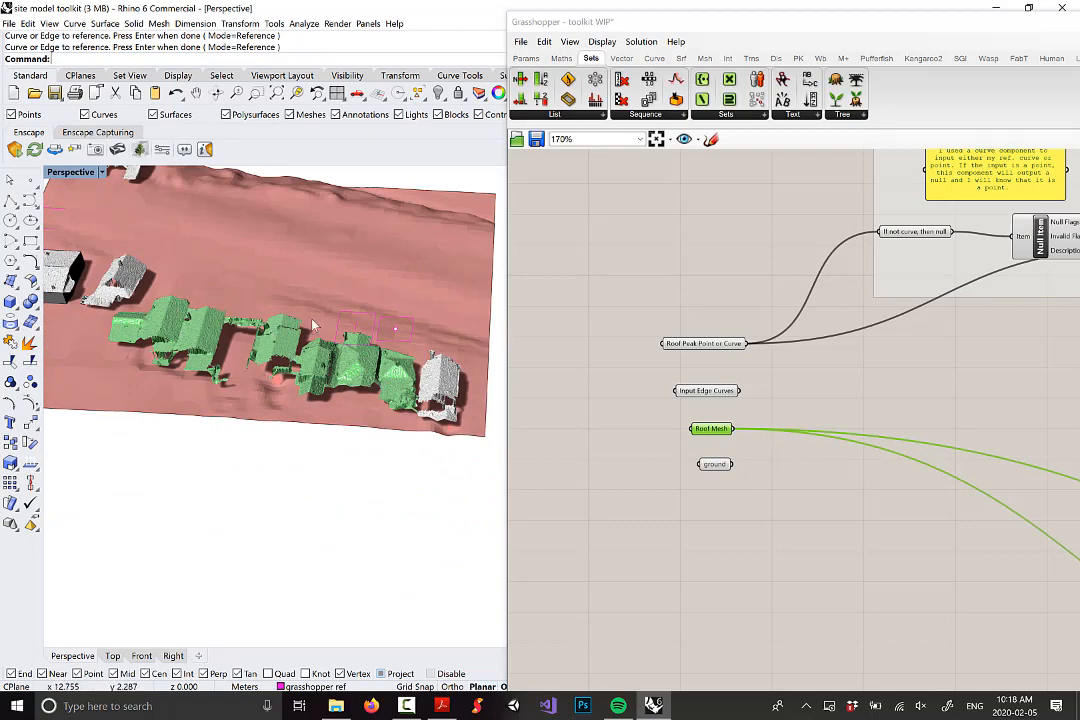
pyautogui.moveTo(316, 368); pyautogui.dragTo(352, 354, button='right')
pyautogui.scroll(3, 356, 360)
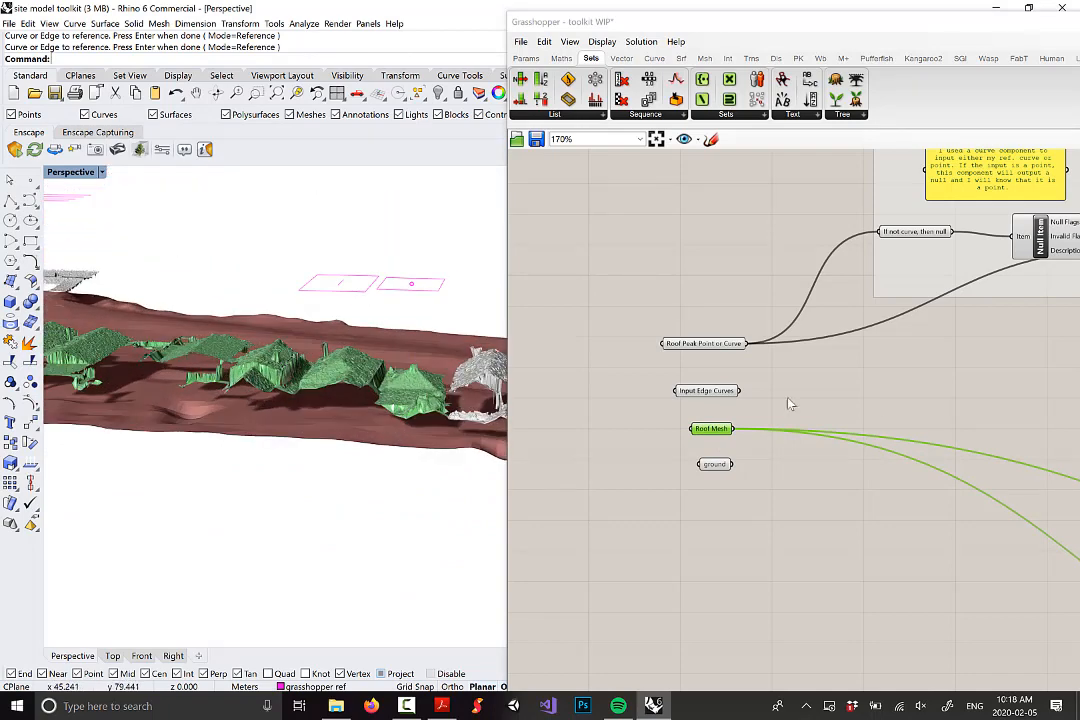
pyautogui.click(790, 404)
# Step: Trace the peak input through the "If not curve, then null" parameter and check Null Item's Null Flags output feeding the Stream Gate
pyautogui.scroll(-4, 858, 393)
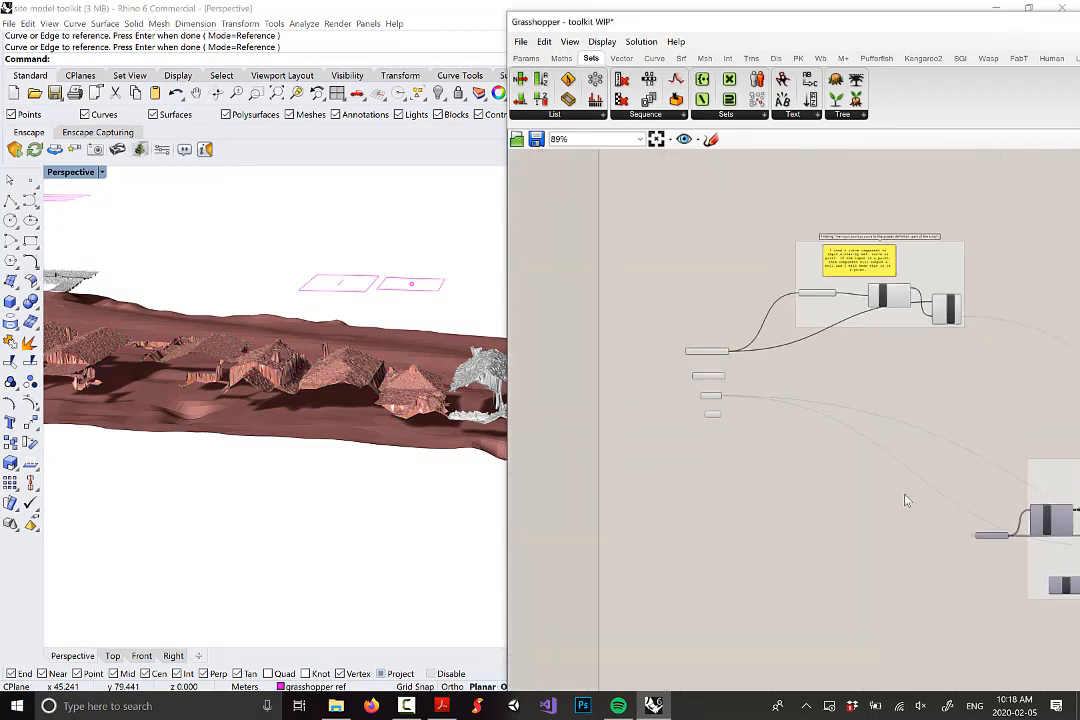
pyautogui.scroll(5, 740, 307)
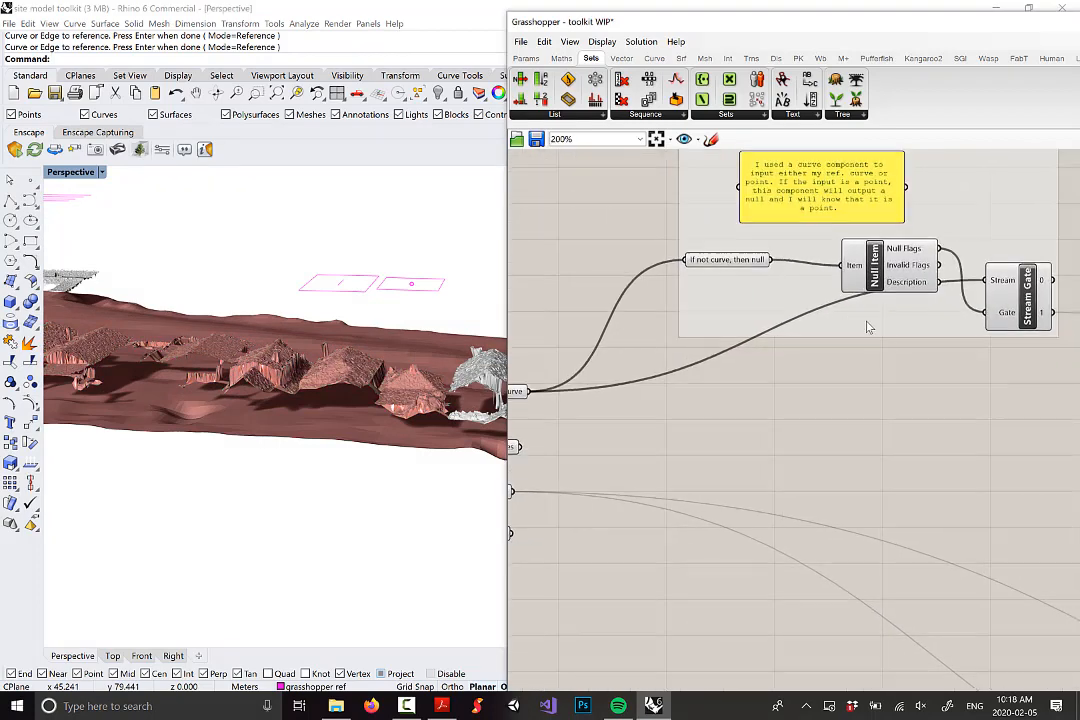
pyautogui.click(727, 270)
pyautogui.moveTo(628, 370); pyautogui.dragTo(649, 404, button='right')
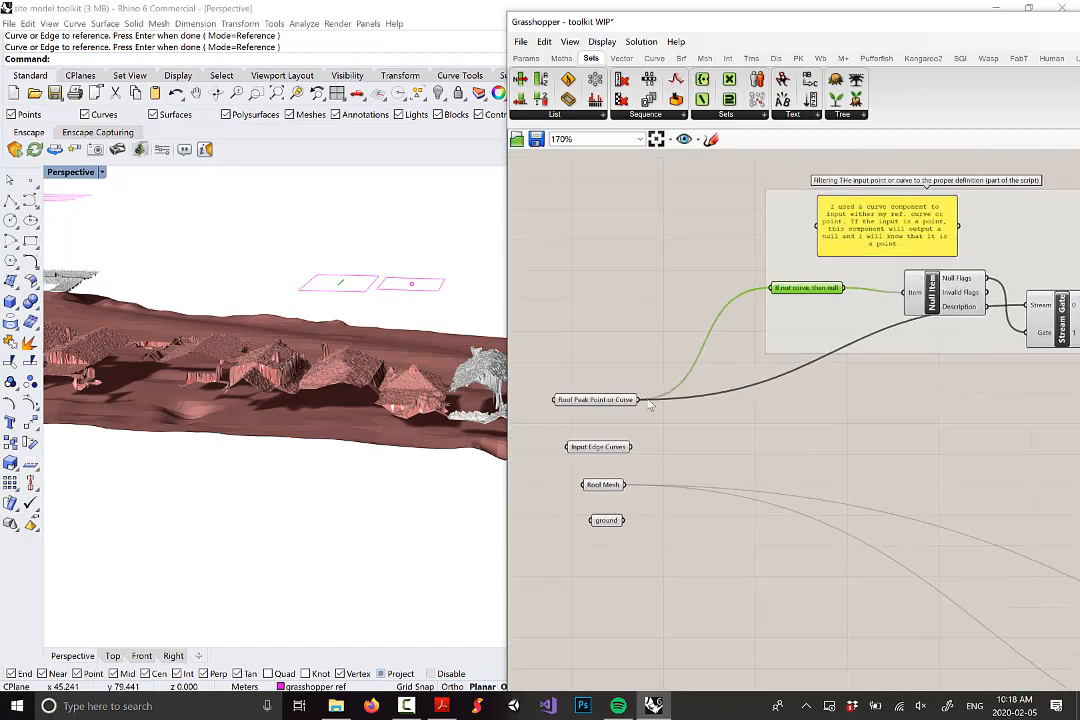
pyautogui.moveTo(823, 297)
pyautogui.scroll(3, 733, 303)
pyautogui.moveTo(736, 300); pyautogui.dragTo(724, 290)
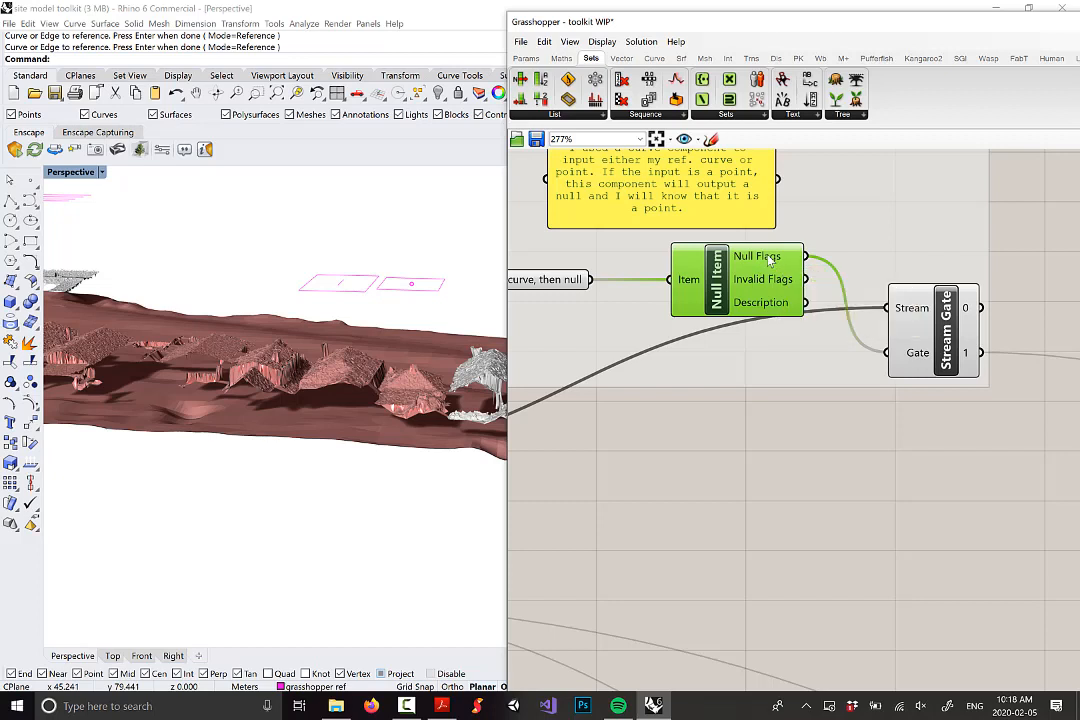
pyautogui.moveTo(769, 259)
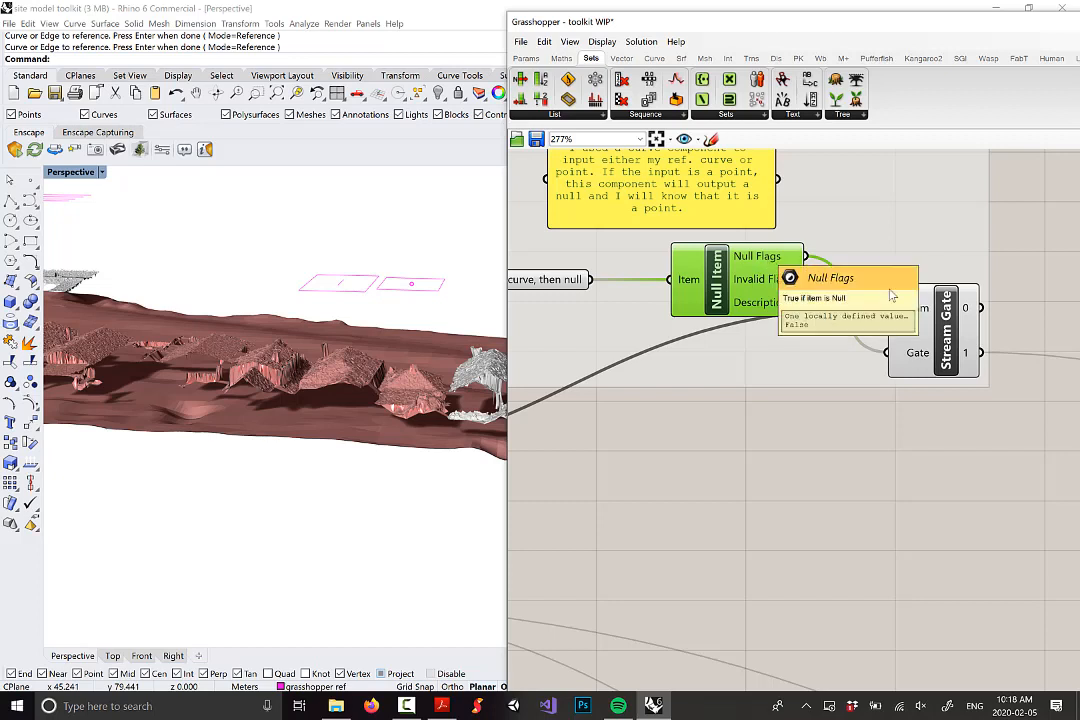
pyautogui.moveTo(912, 362)
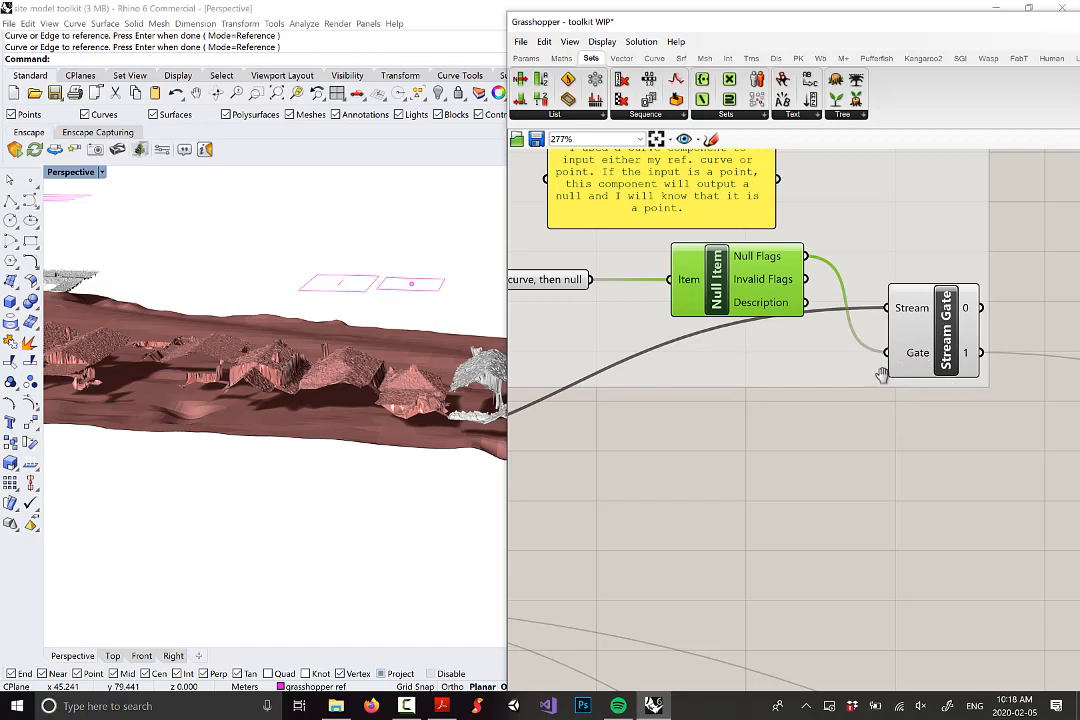
# Step: Examine the edge curve, roof point intersection, and roof extrusion and ground split groups downstream of the filtering group
pyautogui.scroll(-5, 912, 357)
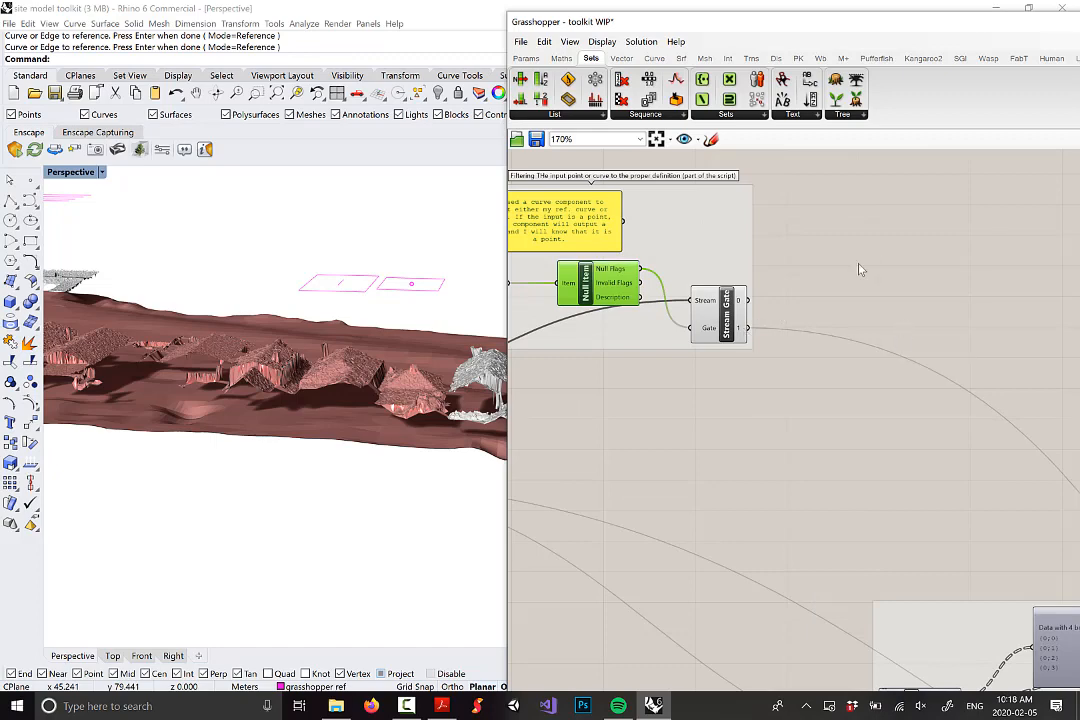
pyautogui.scroll(-5, 724, 250)
pyautogui.scroll(2, 685, 283)
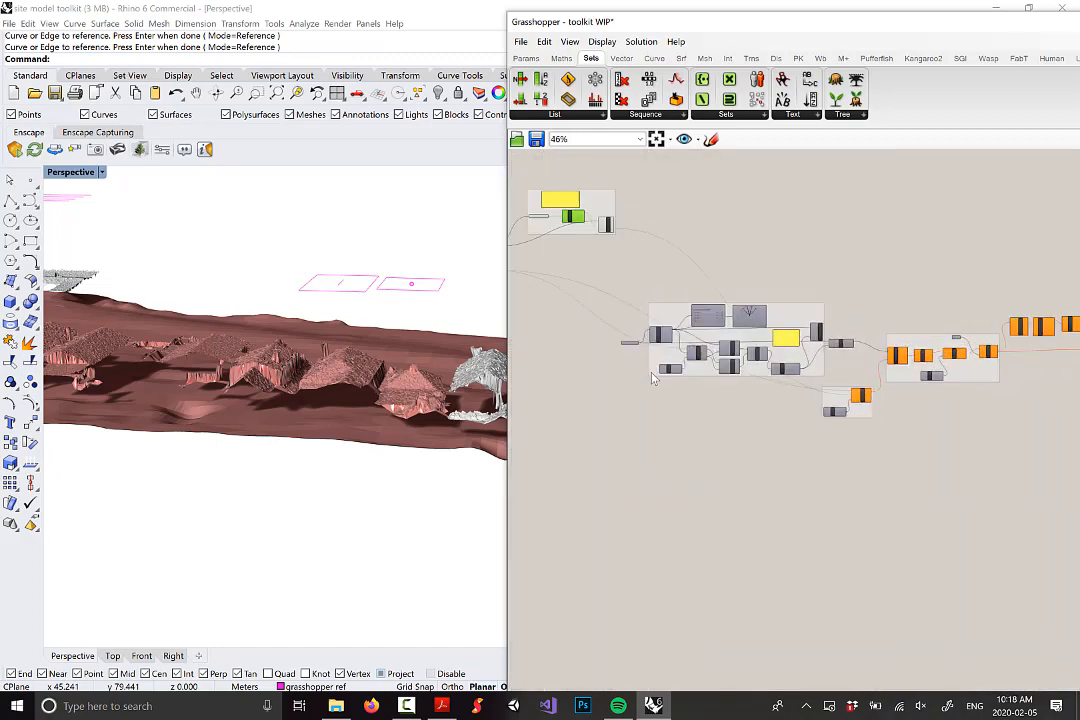
pyautogui.scroll(-1, 652, 378)
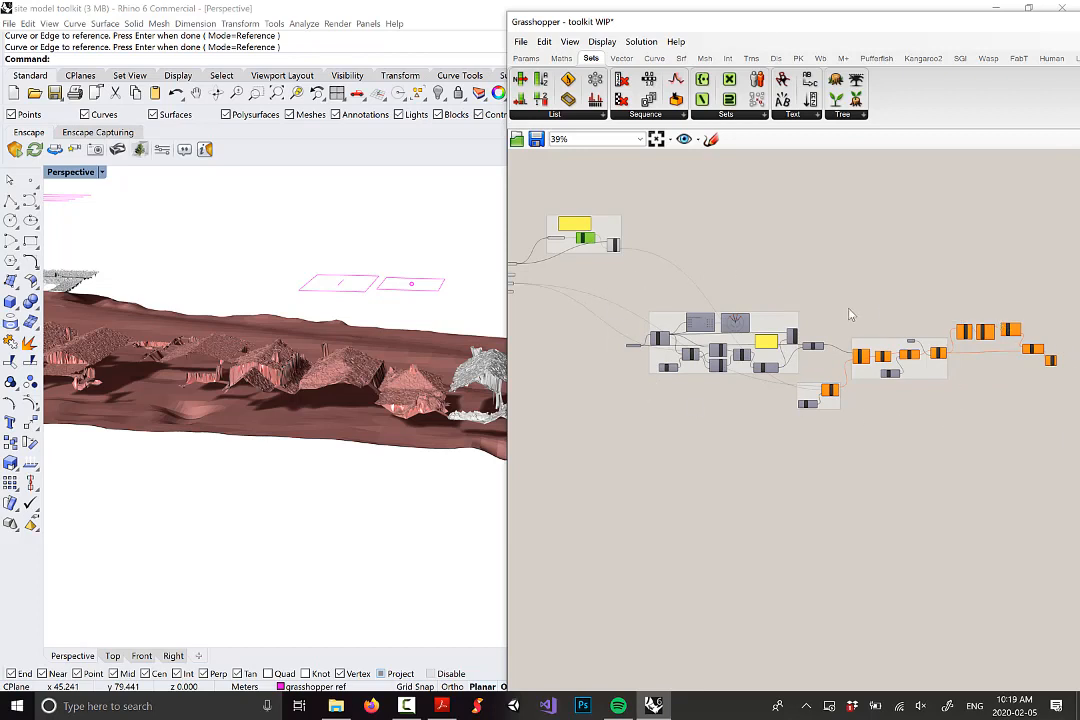
pyautogui.scroll(5, 835, 395)
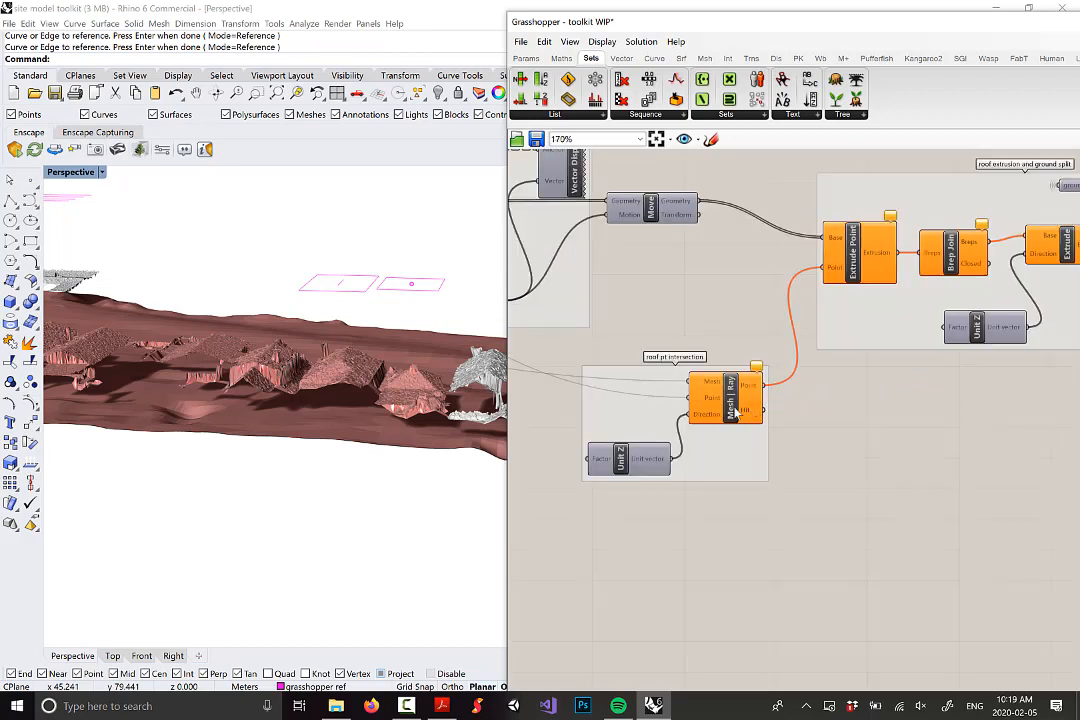
pyautogui.scroll(-3, 736, 395)
pyautogui.moveTo(805, 385); pyautogui.dragTo(767, 394, button='right')
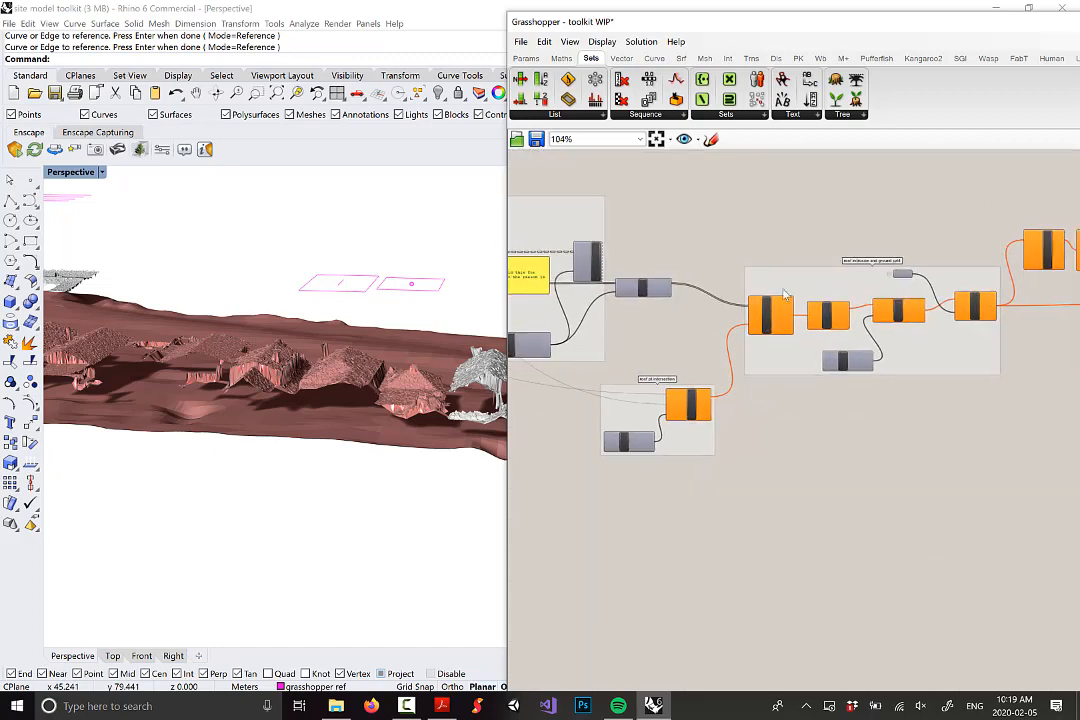
pyautogui.scroll(3, 794, 282)
pyautogui.scroll(-4, 932, 267)
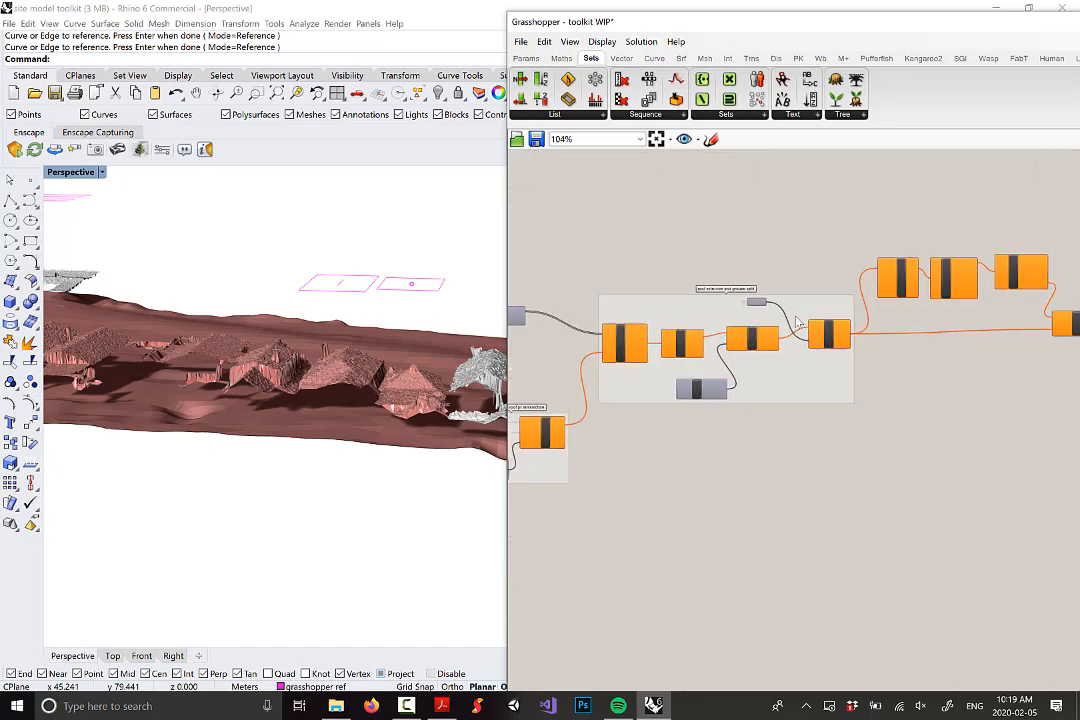
# Step: Check the Stream Gate's Target 1 output, and review the whole roof definition alongside the scanned roofs
pyautogui.scroll(6, 742, 297)
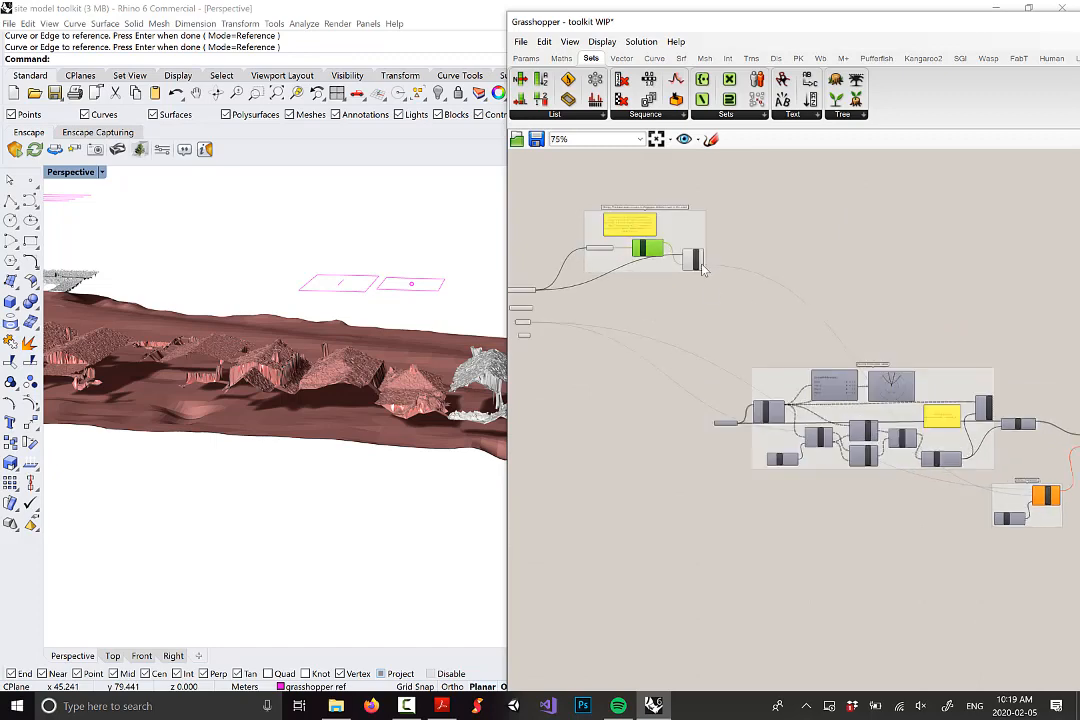
pyautogui.moveTo(731, 275)
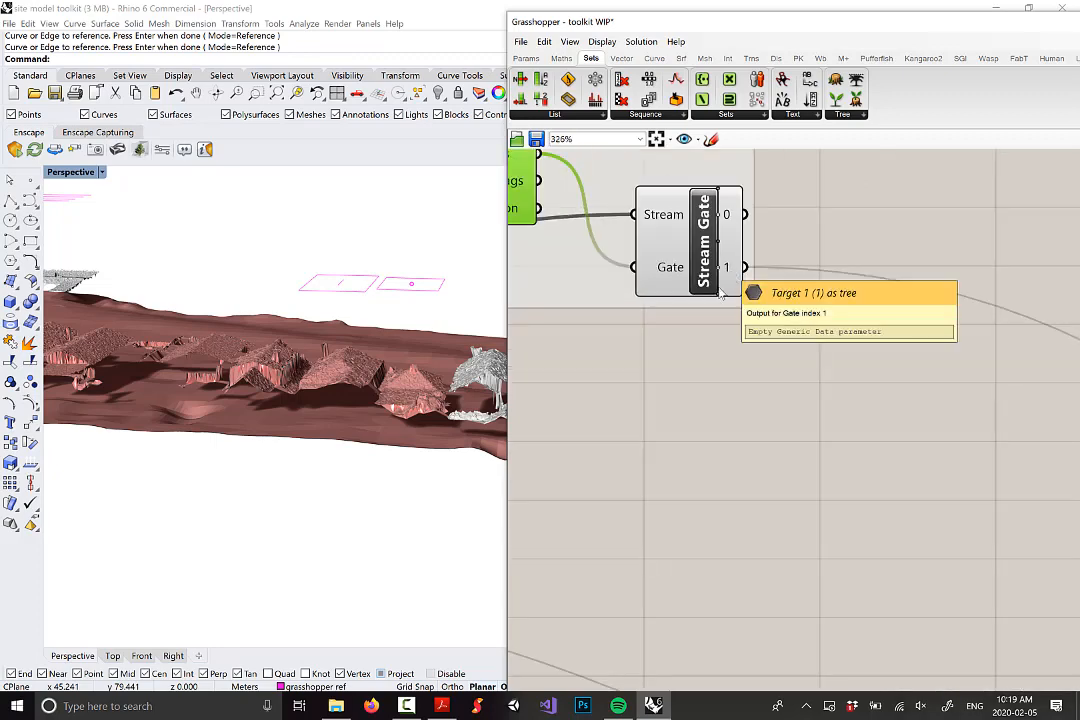
pyautogui.scroll(-8, 718, 293)
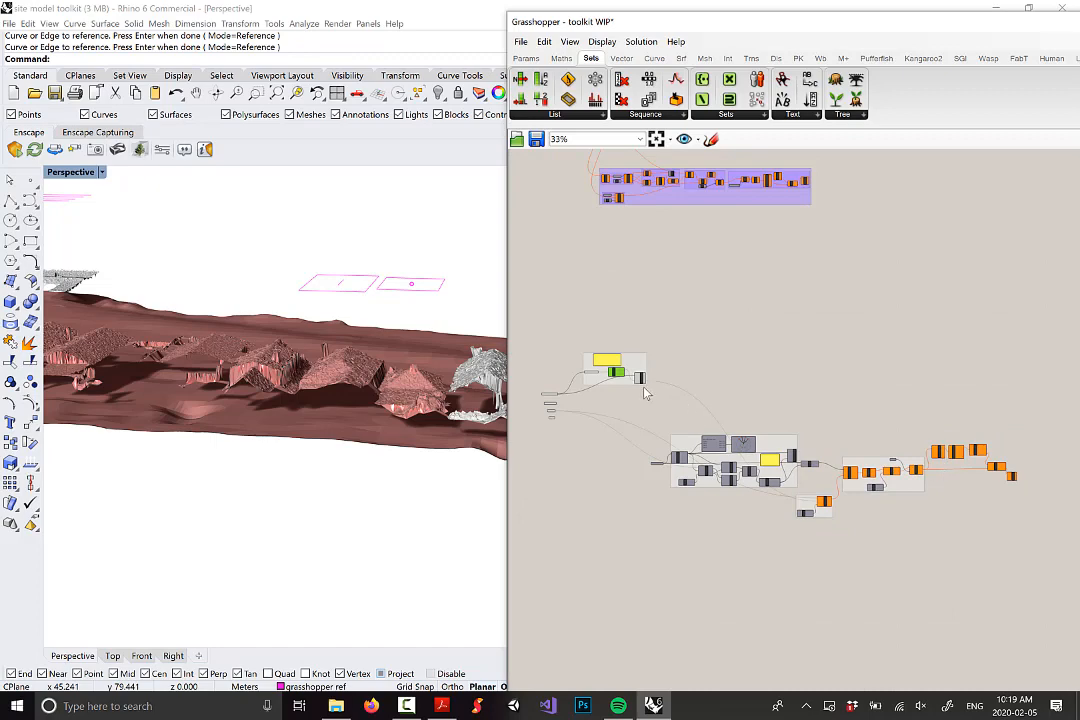
pyautogui.scroll(1, 645, 393)
pyautogui.moveTo(343, 427); pyautogui.dragTo(348, 433, button='right')
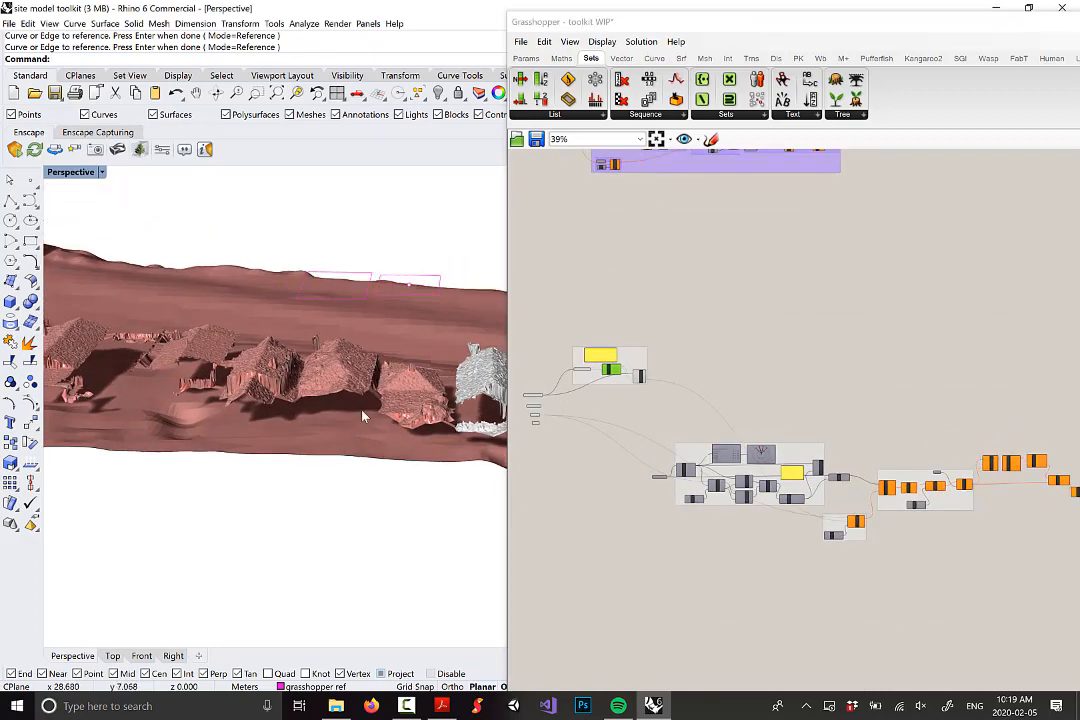
pyautogui.moveTo(770, 453); pyautogui.dragTo(757, 409, button='right')
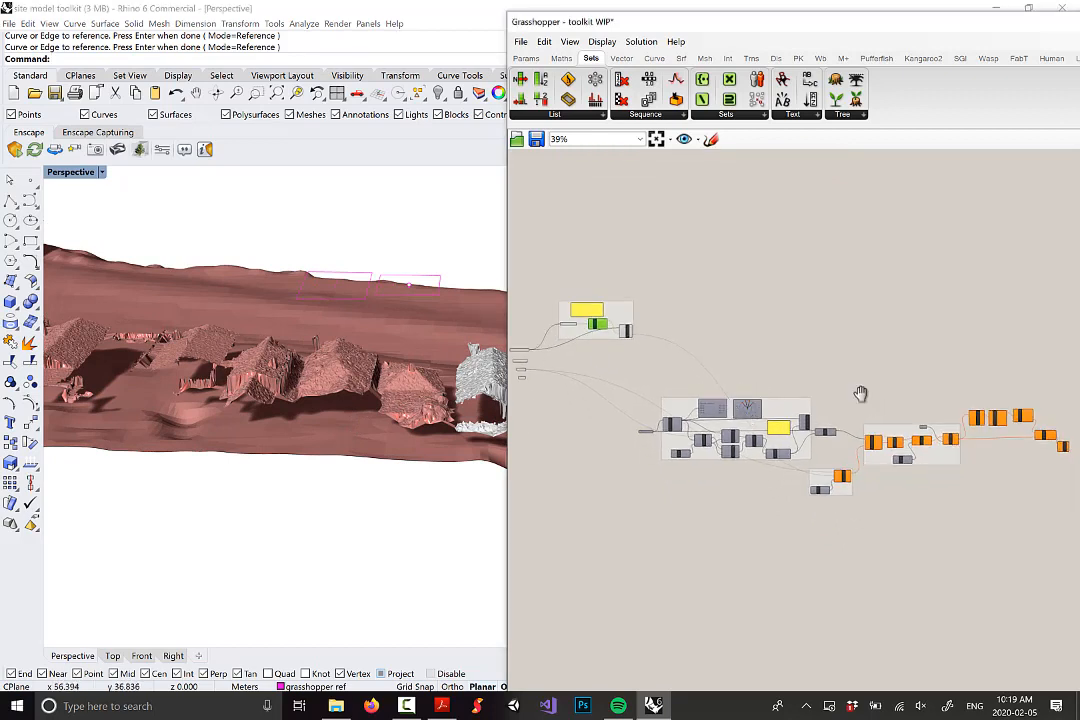
# Step: Check the Stream Gate's Target 0 output, and select the gate to trace its connections against the peak inputs in the model
pyautogui.moveTo(860, 393); pyautogui.dragTo(850, 374, button='right')
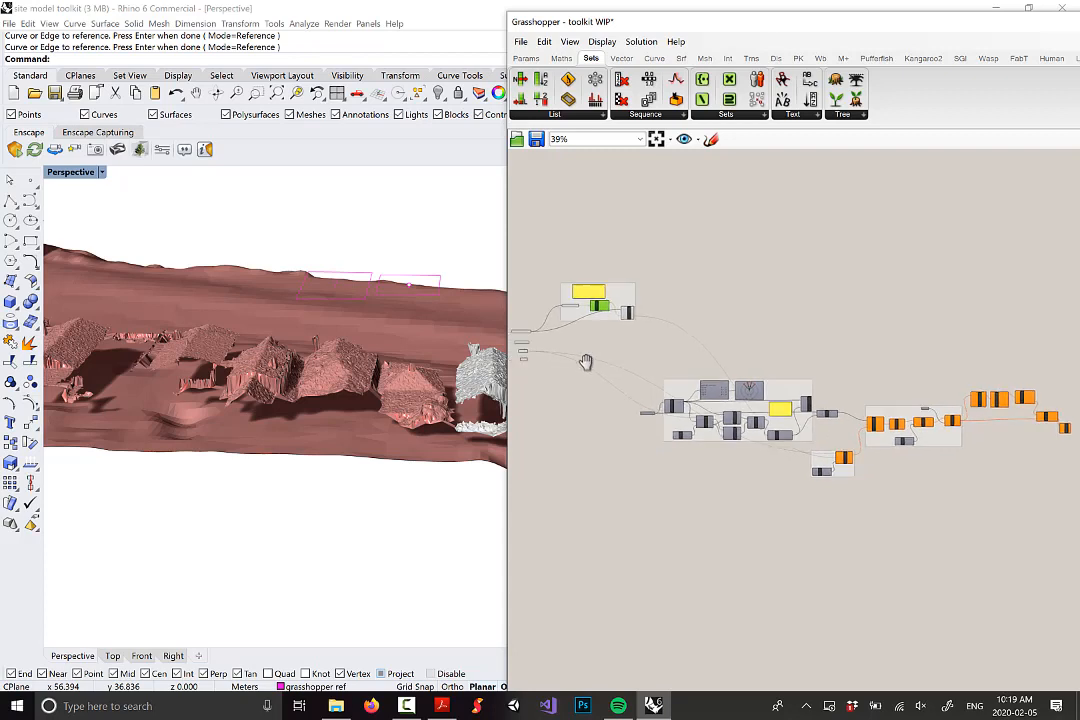
pyautogui.scroll(5, 578, 310)
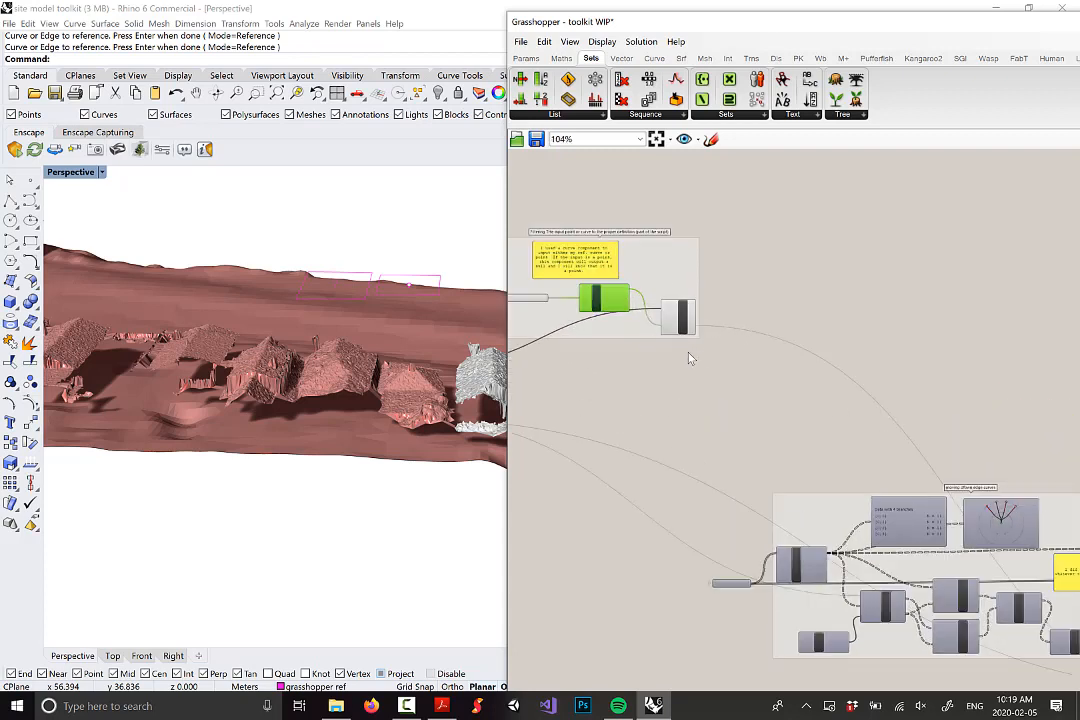
pyautogui.scroll(6, 688, 365)
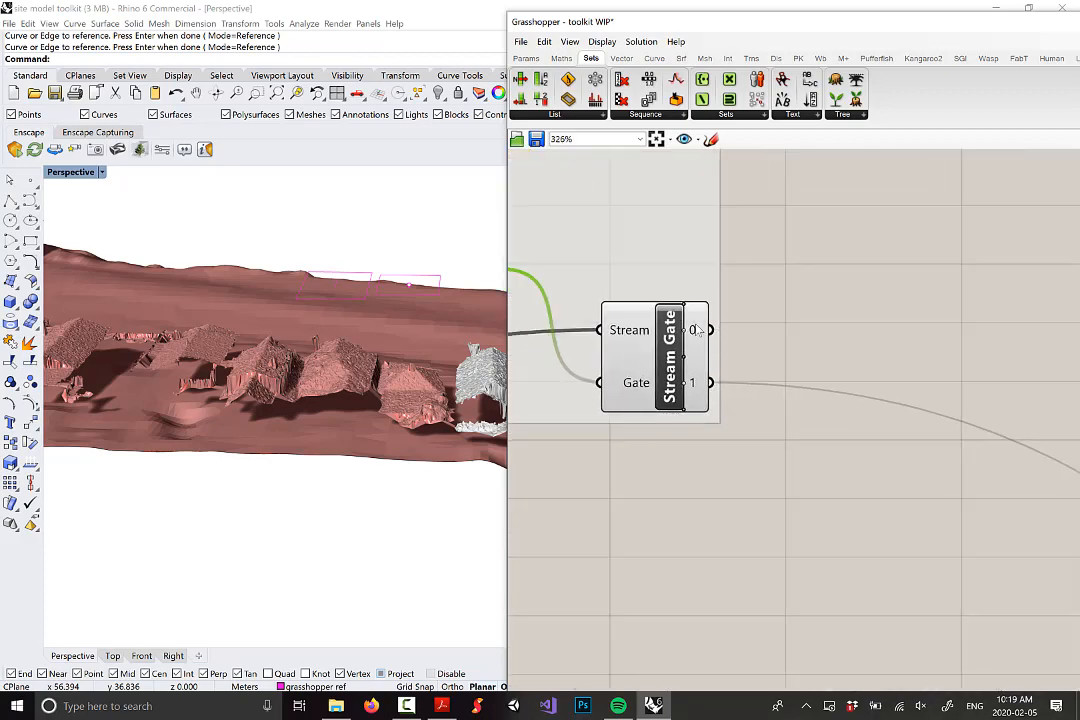
pyautogui.moveTo(694, 331)
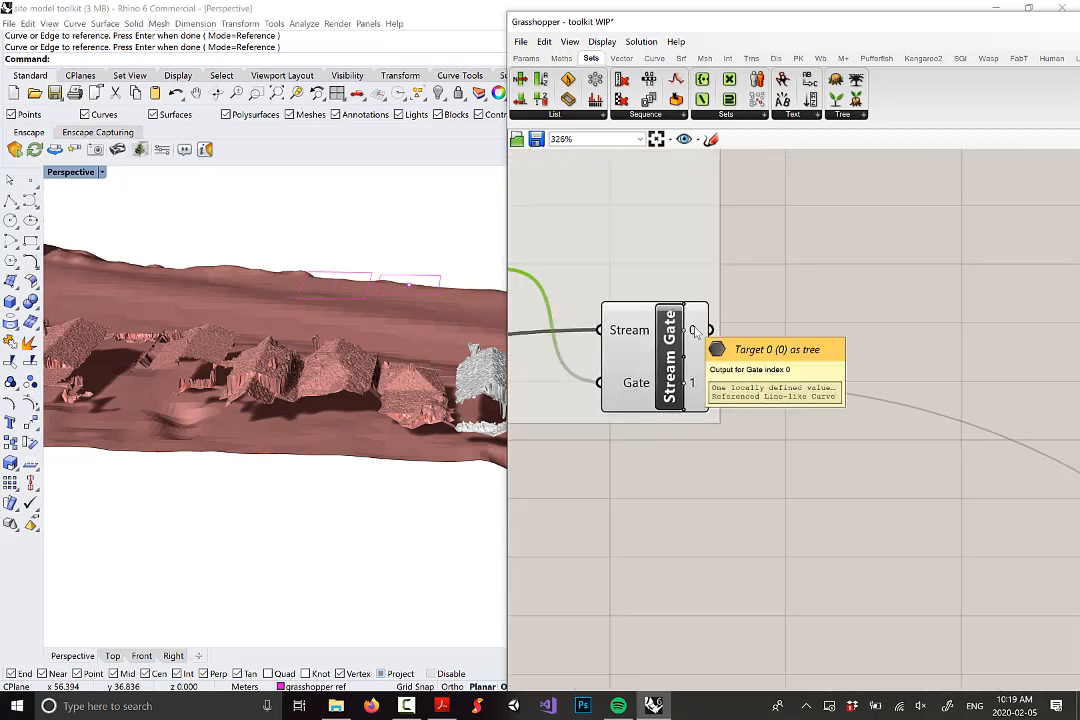
pyautogui.click(676, 344)
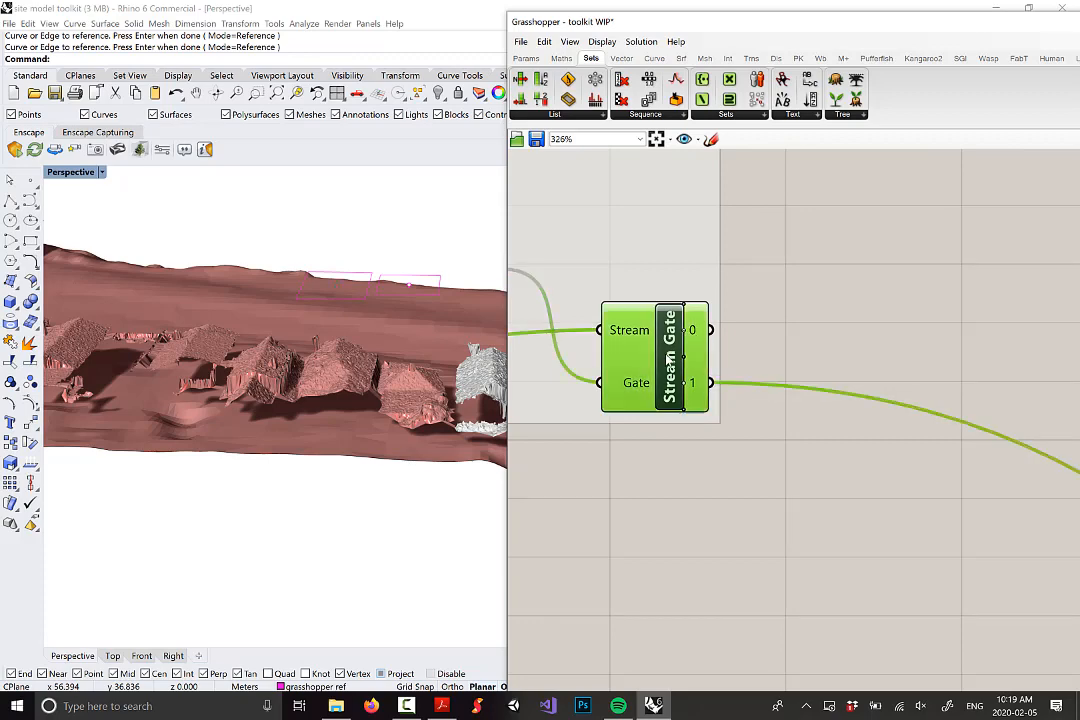
pyautogui.scroll(5, 287, 275)
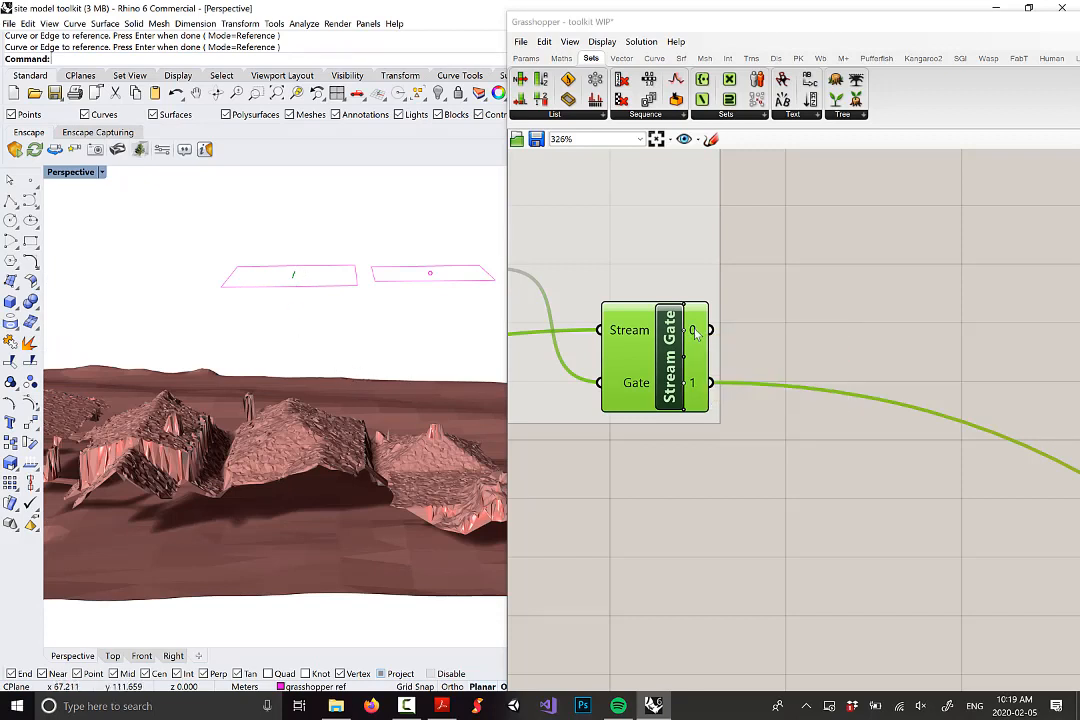
# Step: Examine the curve branch of the definition, from the Curve test group through the extrude and loft paths in the roof type test group
pyautogui.scroll(-5, 693, 332)
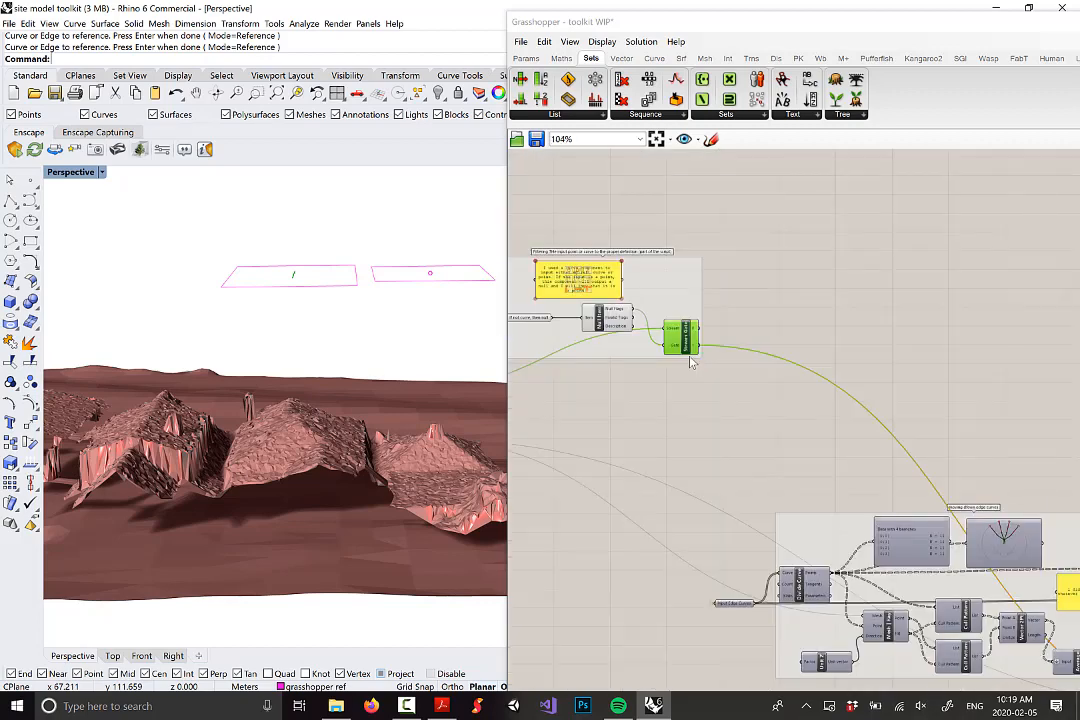
pyautogui.scroll(-2, 689, 381)
pyautogui.moveTo(728, 369); pyautogui.dragTo(730, 521, button='right')
pyautogui.moveTo(677, 289); pyautogui.dragTo(820, 401, button='right')
pyautogui.scroll(4, 675, 405)
pyautogui.scroll(2, 856, 342)
pyautogui.moveTo(834, 200); pyautogui.dragTo(814, 425, button='right')
pyautogui.moveTo(1003, 432); pyautogui.dragTo(848, 418, button='right')
pyautogui.moveTo(987, 424); pyautogui.dragTo(816, 414, button='right')
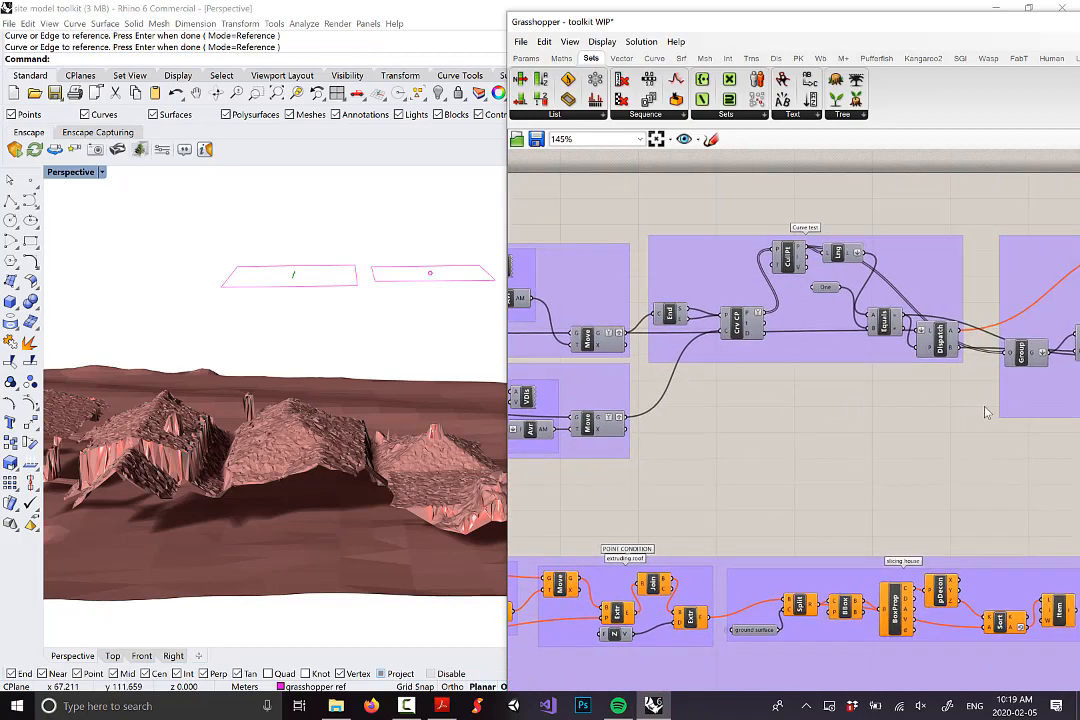
pyautogui.moveTo(988, 424); pyautogui.dragTo(772, 414, button='right')
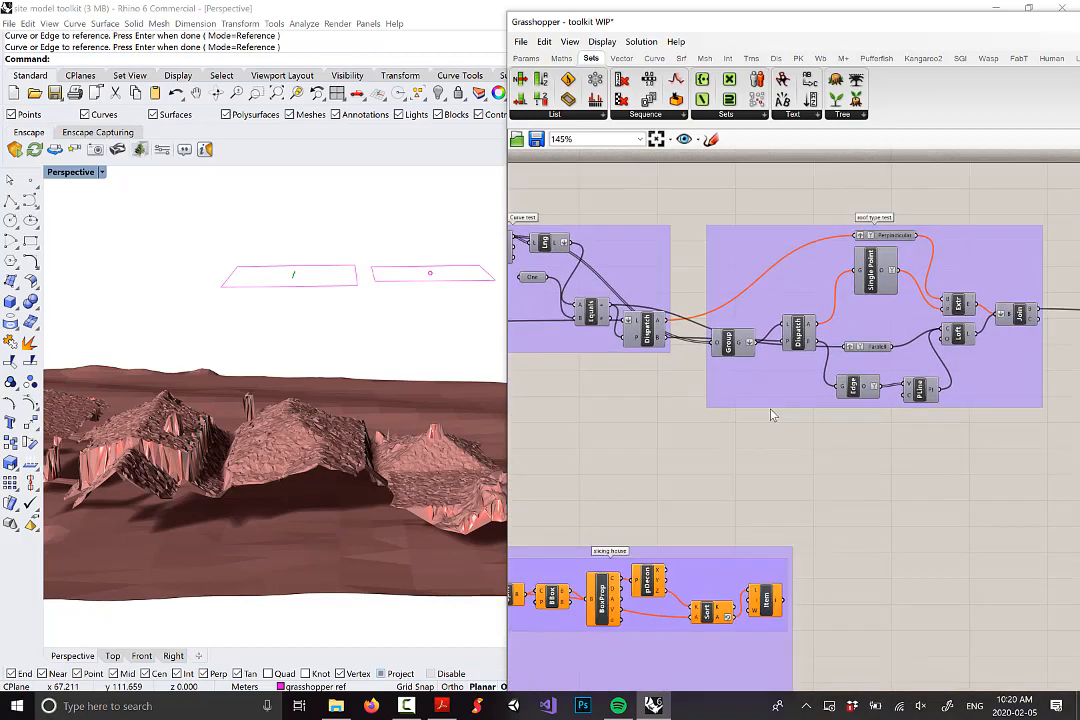
pyautogui.scroll(-6, 865, 371)
pyautogui.scroll(7, 893, 346)
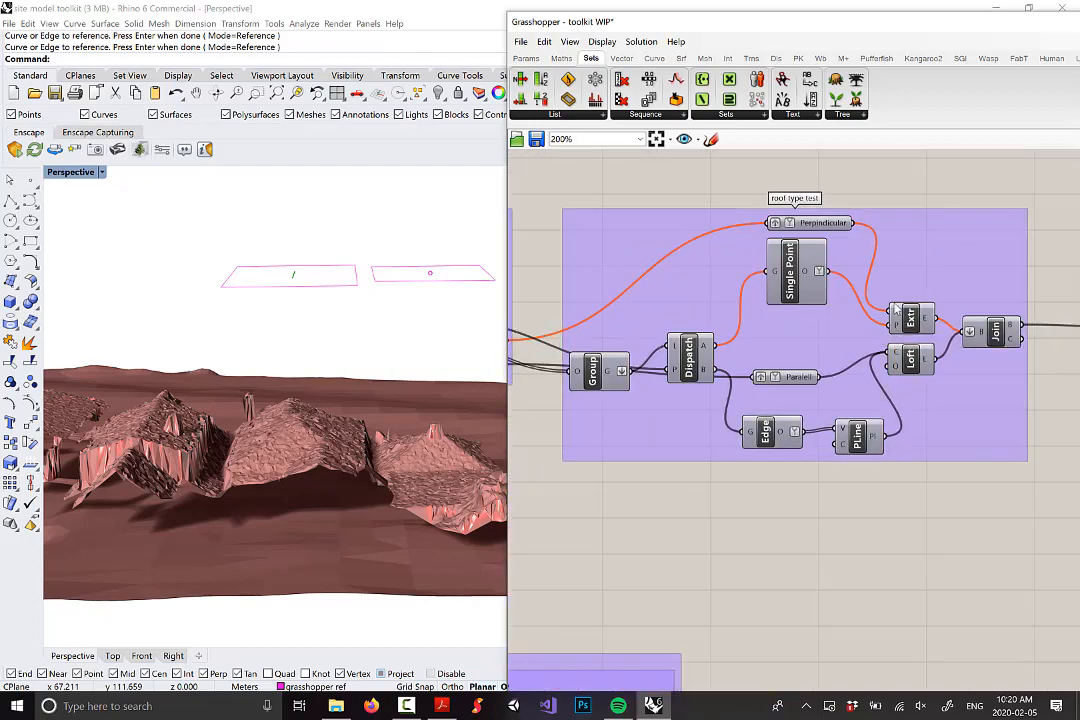
# Step: Return to the input filtering group and review the Stream Gate's link to the roof point intersection group
pyautogui.scroll(-10, 895, 308)
pyautogui.moveTo(824, 416); pyautogui.dragTo(827, 331, button='right')
pyautogui.scroll(5, 809, 406)
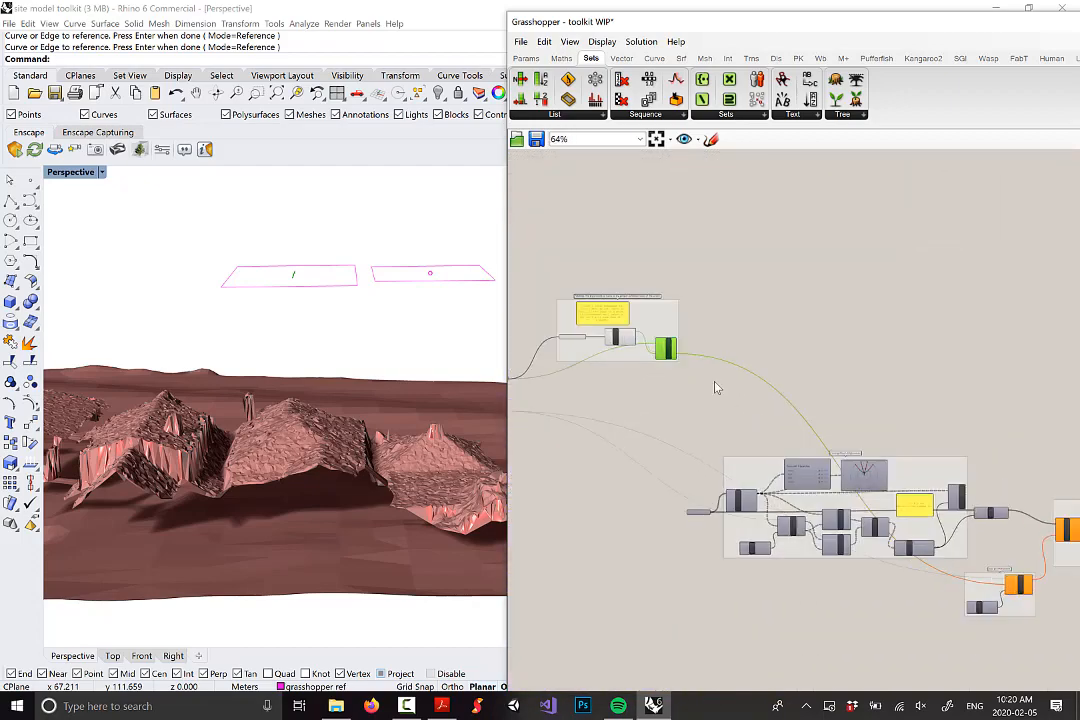
pyautogui.scroll(2, 716, 388)
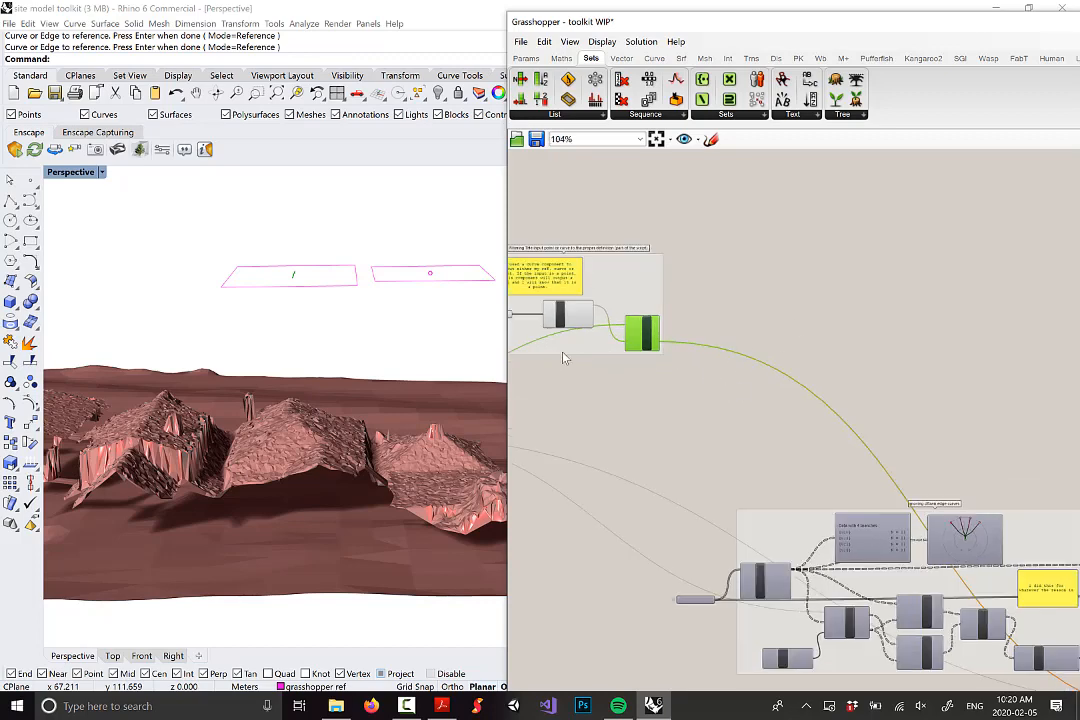
pyautogui.scroll(3, 660, 346)
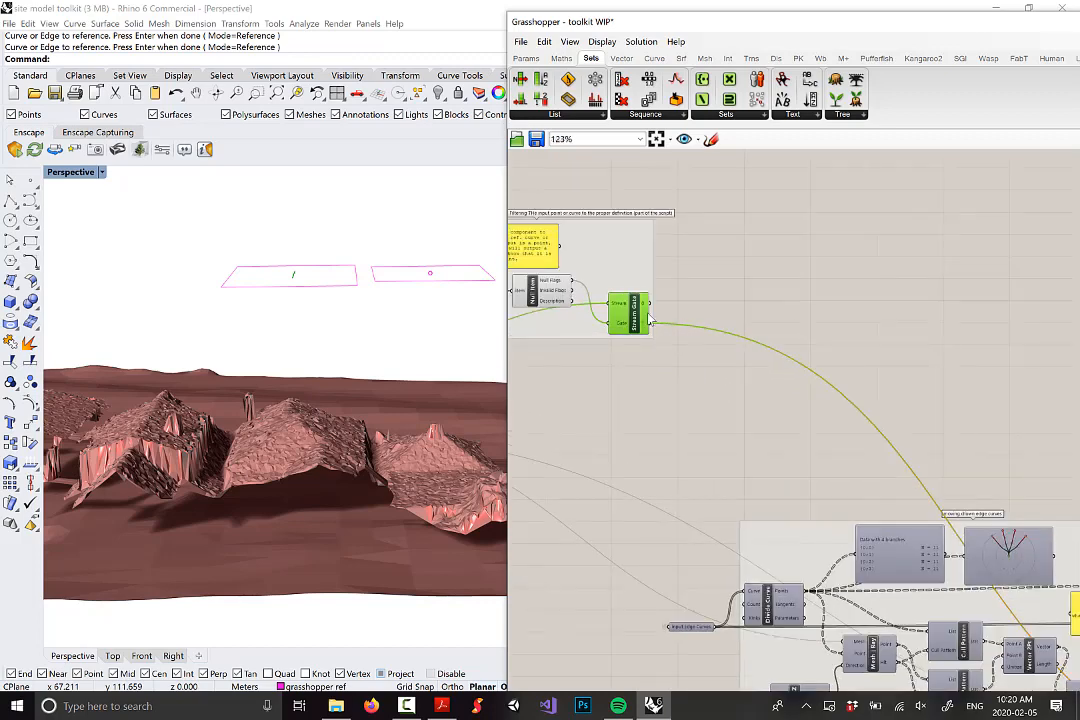
pyautogui.scroll(-3, 773, 380)
pyautogui.moveTo(545, 255); pyautogui.dragTo(570, 234, button='right')
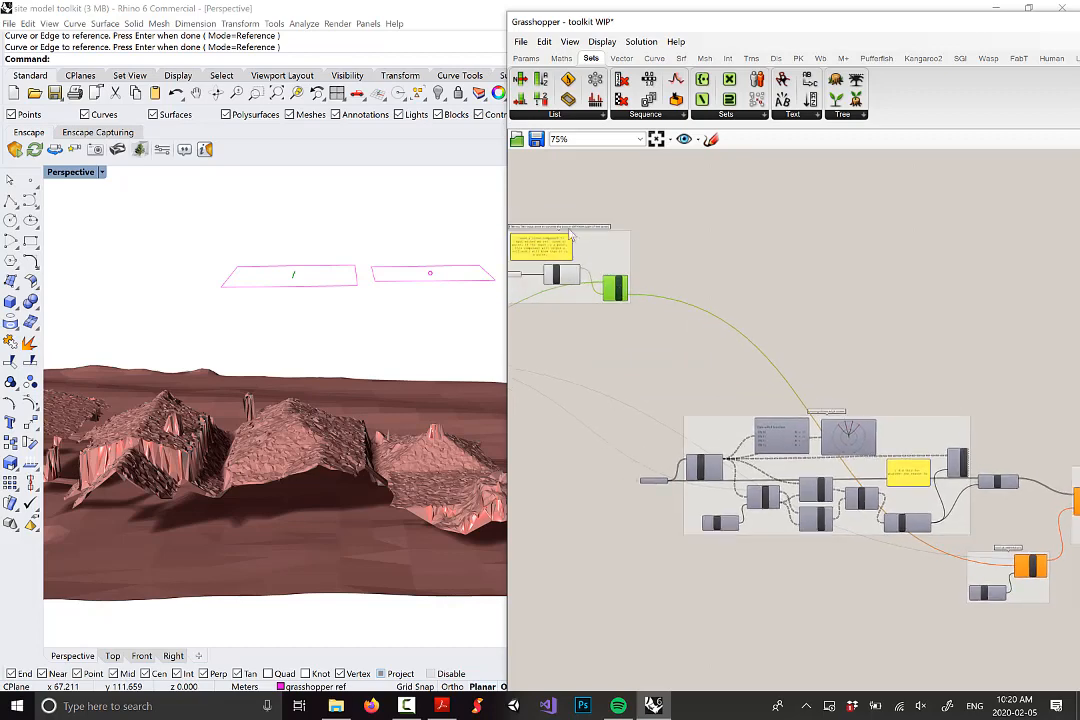
pyautogui.scroll(4, 635, 304)
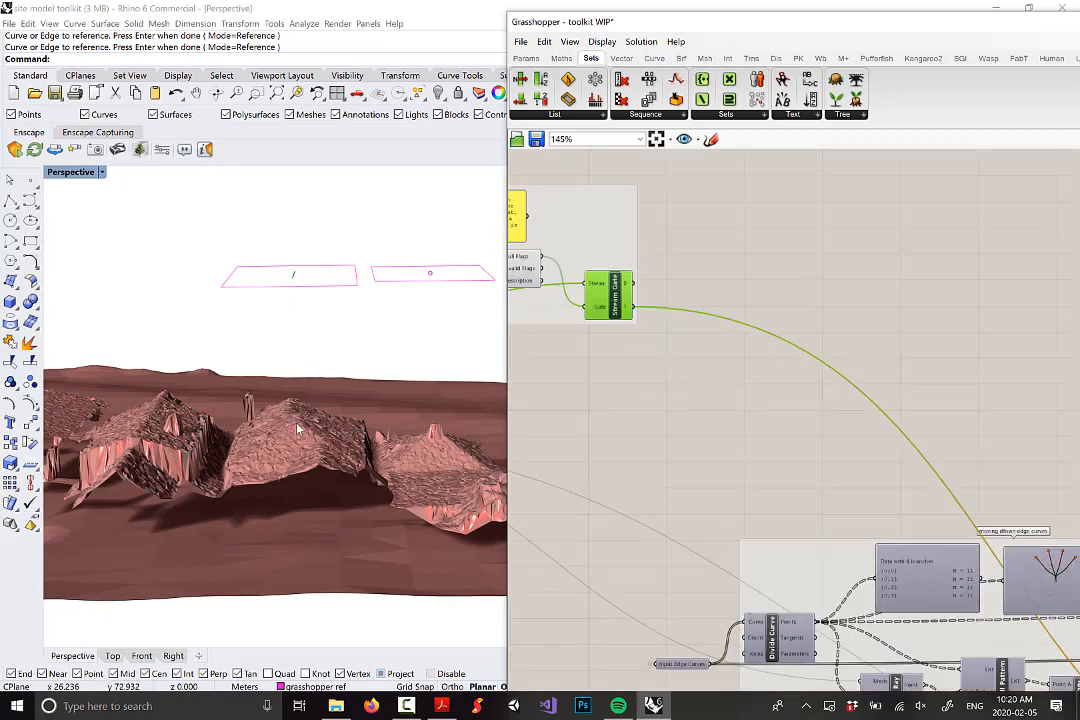
# Step: Compare the line and point peak inputs inside their edge outlines with the scanned roofs from several angles
pyautogui.moveTo(292, 285); pyautogui.dragTo(436, 277, button='right')
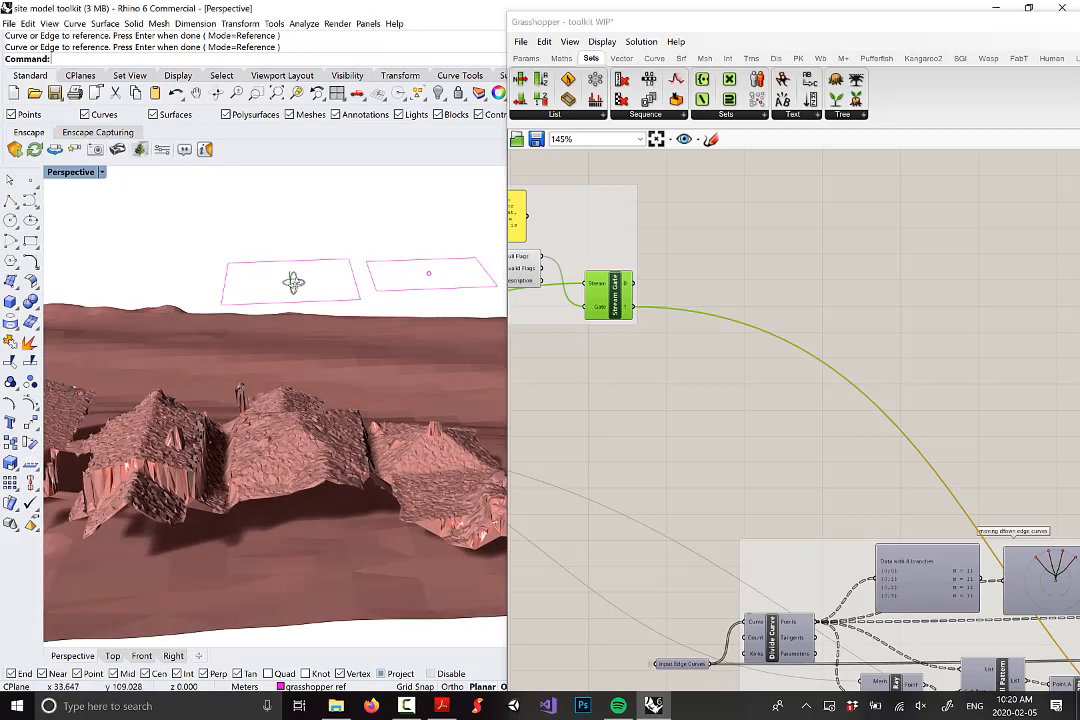
pyautogui.moveTo(293, 281); pyautogui.dragTo(336, 277, button='right')
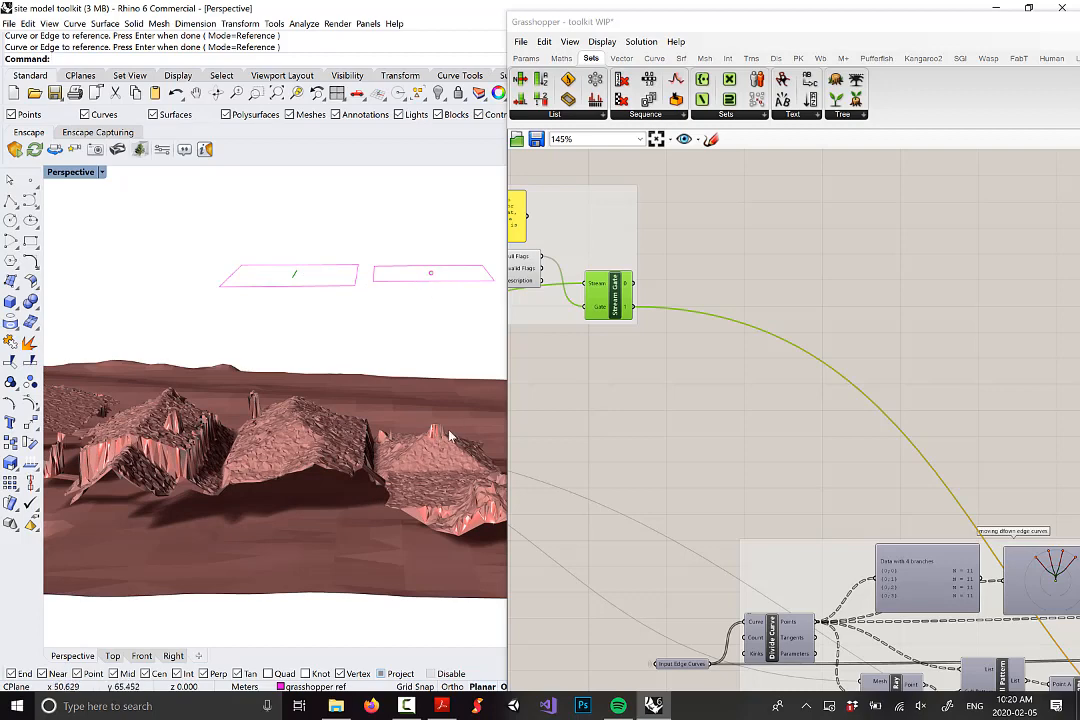
pyautogui.moveTo(308, 427); pyautogui.dragTo(310, 412, button='right')
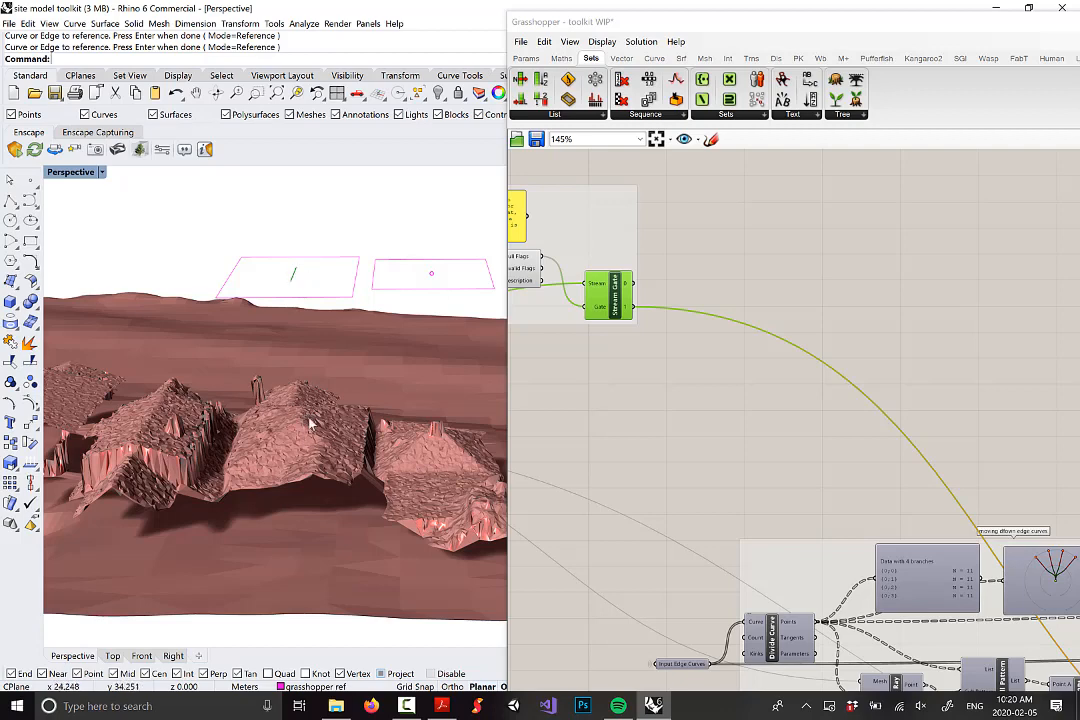
pyautogui.moveTo(308, 410); pyautogui.dragTo(267, 354, button='right')
# Step: Select the Move component after the "moving dfown edge curves" group to trace its geometry and motion inputs
pyautogui.scroll(-3, 700, 400)
pyautogui.moveTo(774, 446); pyautogui.dragTo(710, 321, button='right')
pyautogui.scroll(-1, 750, 360)
pyautogui.moveTo(769, 362); pyautogui.dragTo(705, 310, button='right')
pyautogui.scroll(2, 940, 497)
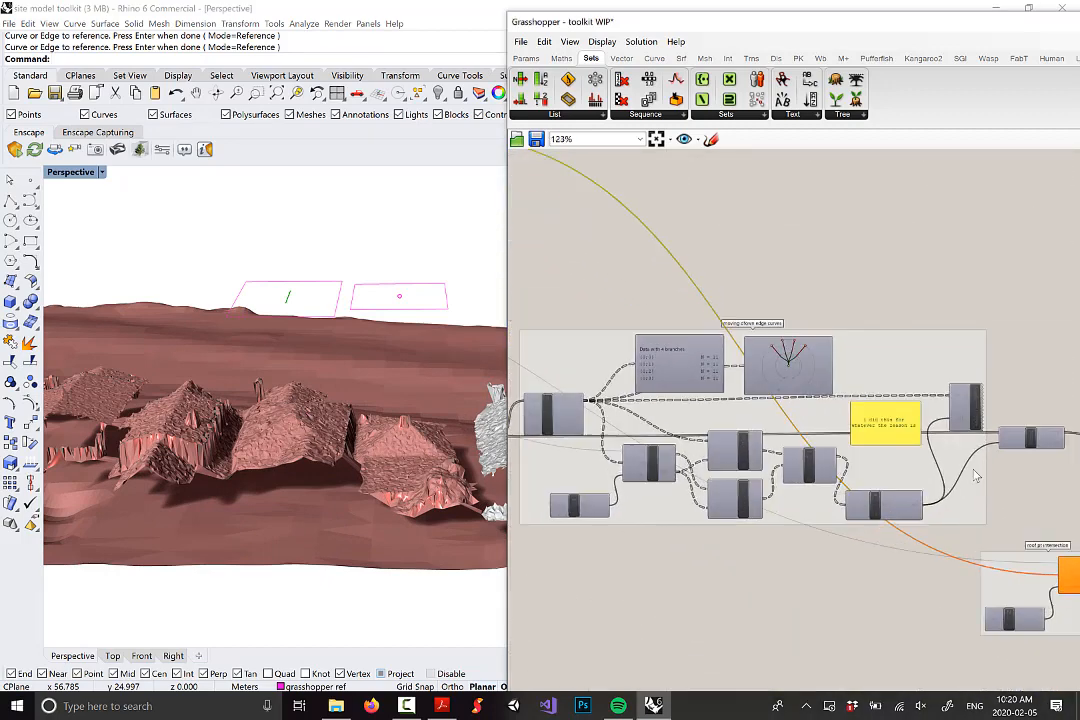
pyautogui.click(1030, 440)
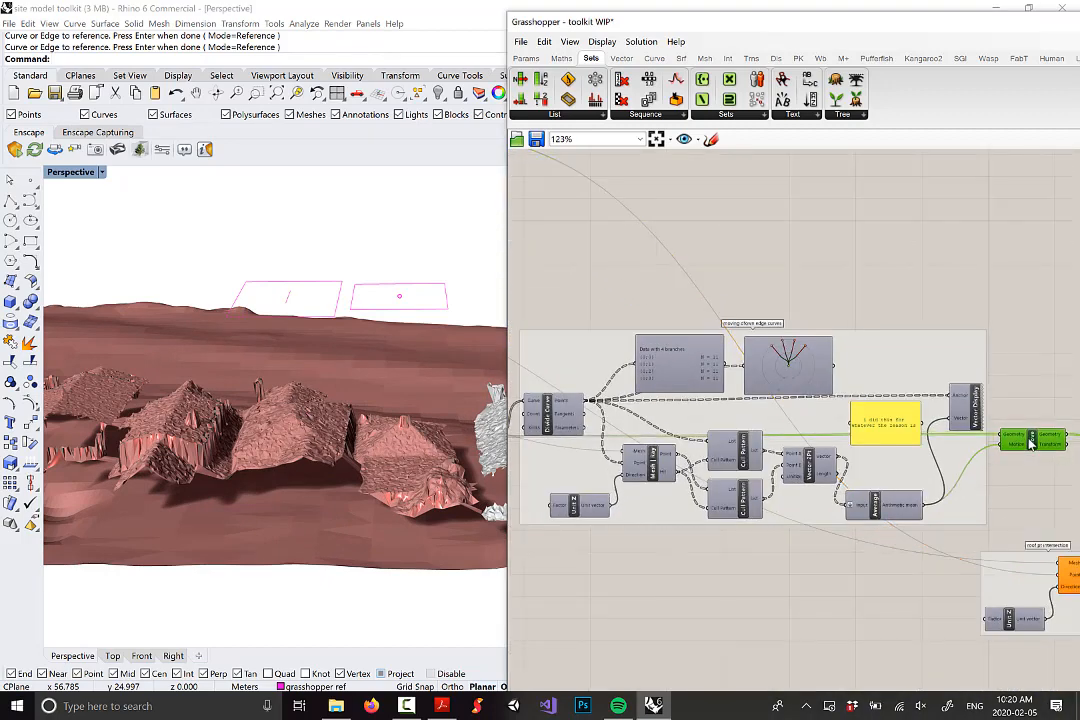
# Step: Review how the edge curves group's Average vector drives the selected Move component, nudging the component slightly on the canvas
pyautogui.scroll(-3, 880, 420)
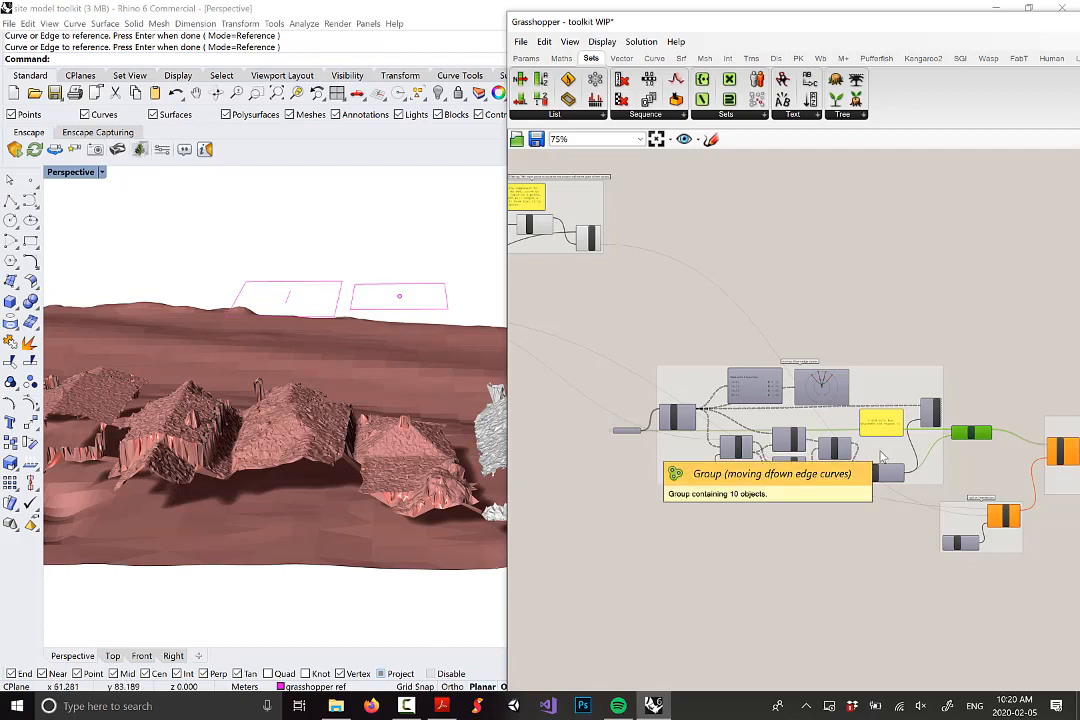
pyautogui.scroll(2, 960, 443)
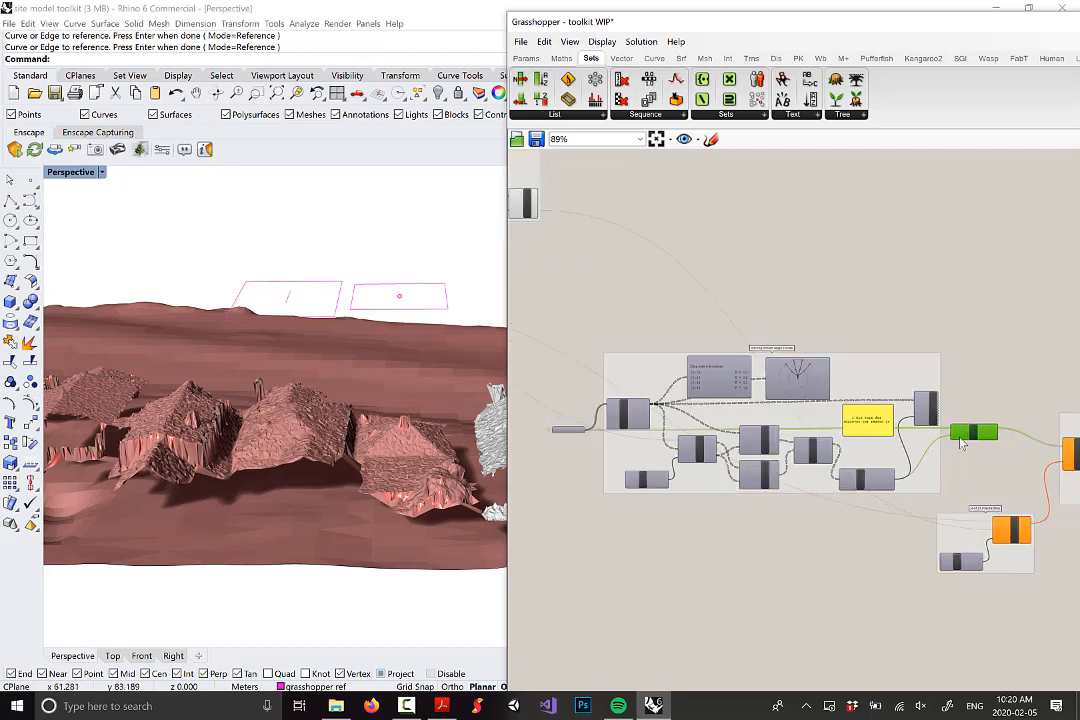
pyautogui.scroll(2, 975, 443)
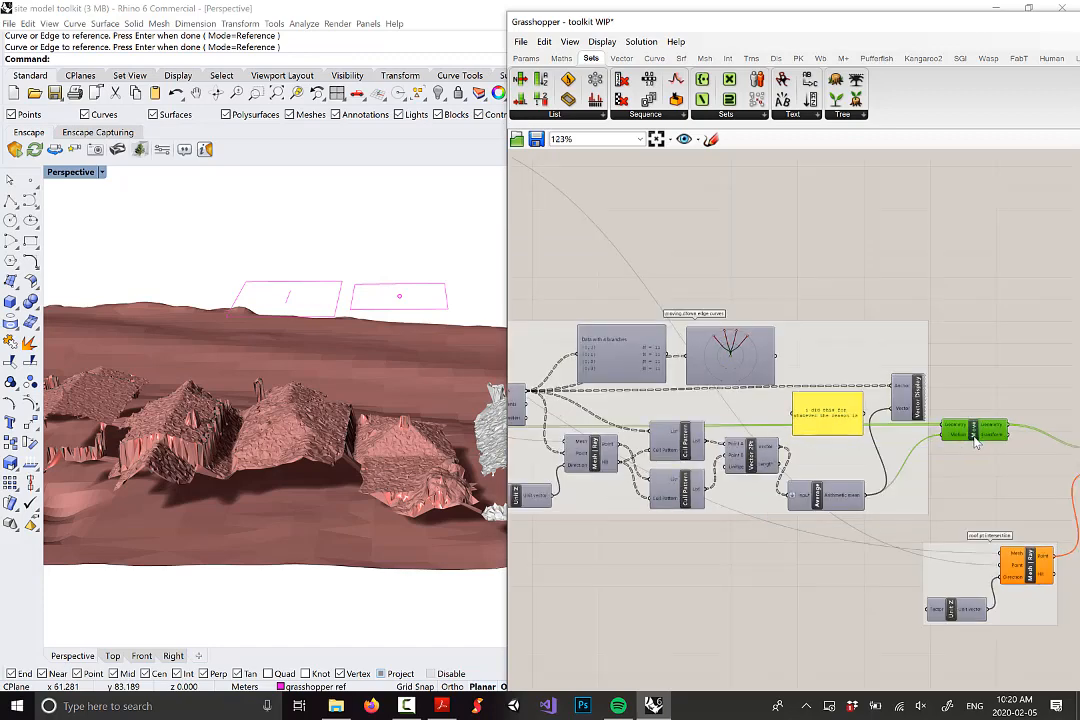
pyautogui.moveTo(974, 437); pyautogui.dragTo(972, 439)
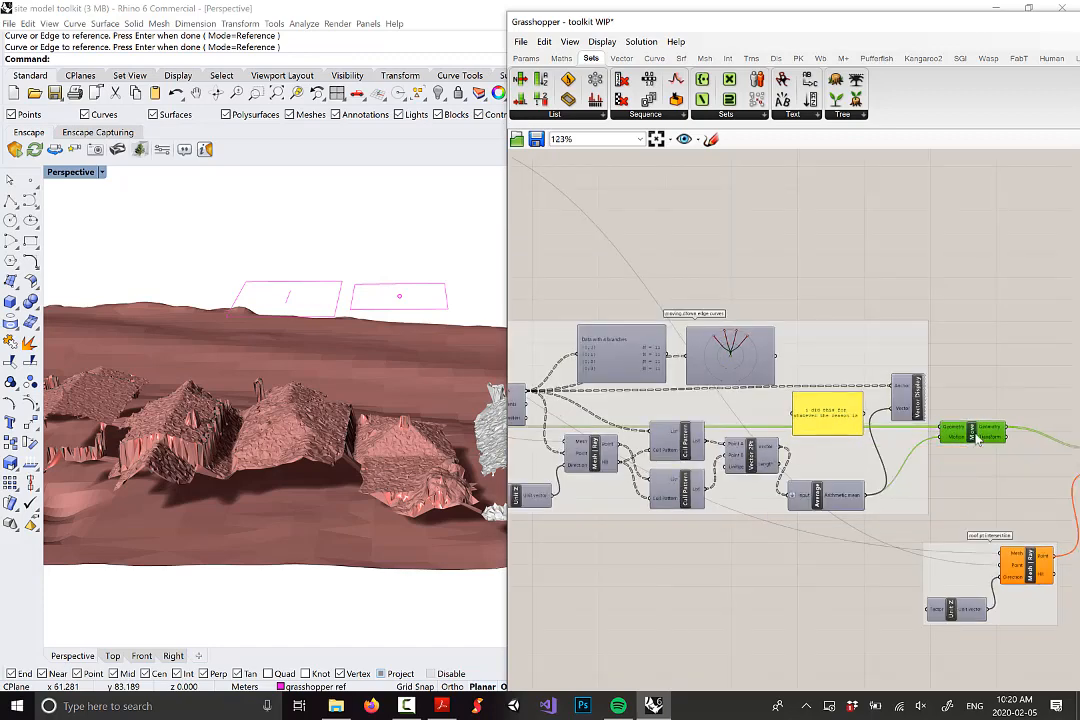
pyautogui.scroll(-3, 980, 437)
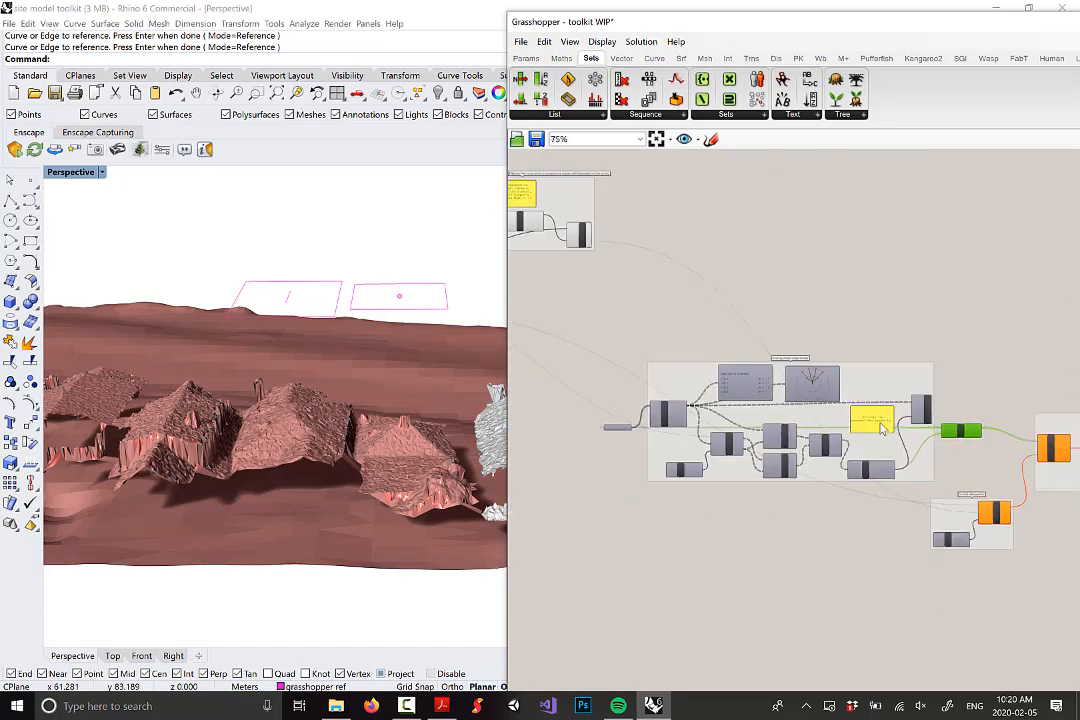
pyautogui.scroll(1, 935, 467)
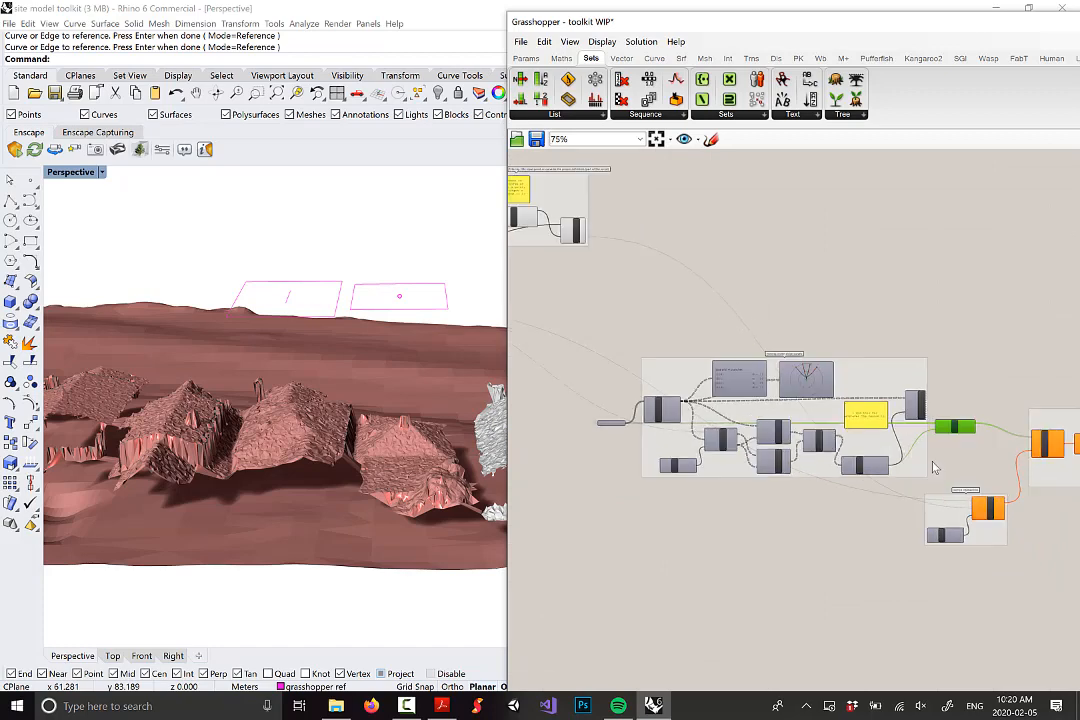
# Step: Compare the input edge curve outlines with the scanned roof meshes in the model, alongside the Divide Curve and Mesh Ray components
pyautogui.moveTo(310, 415); pyautogui.dragTo(314, 437, button='right')
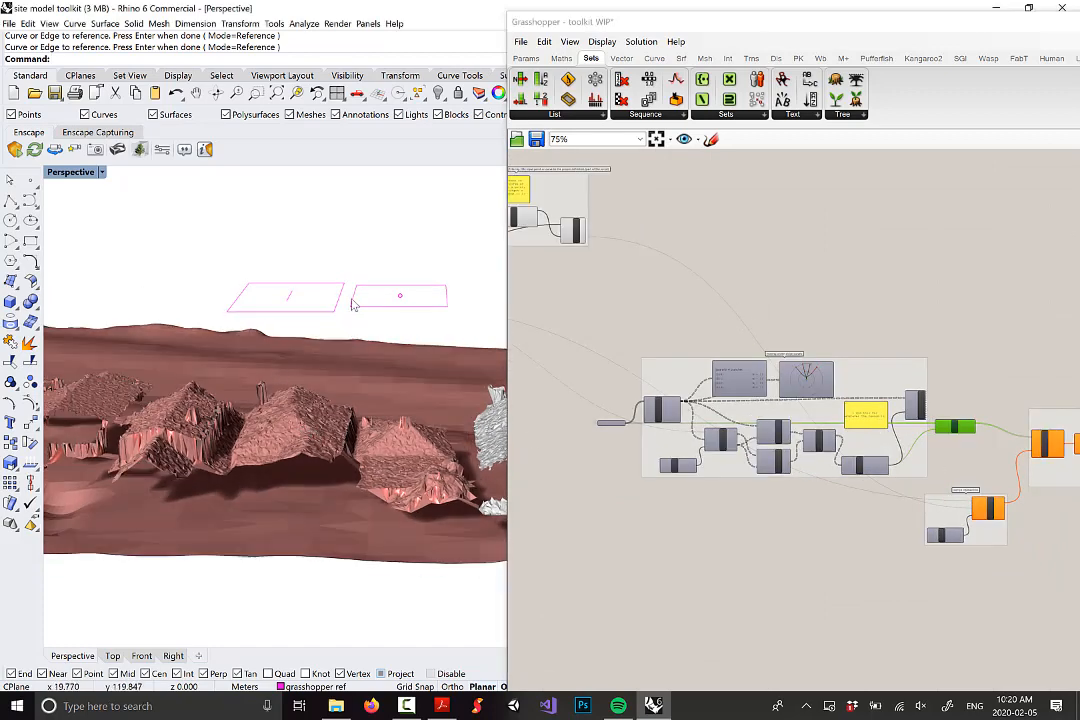
pyautogui.scroll(3, 673, 412)
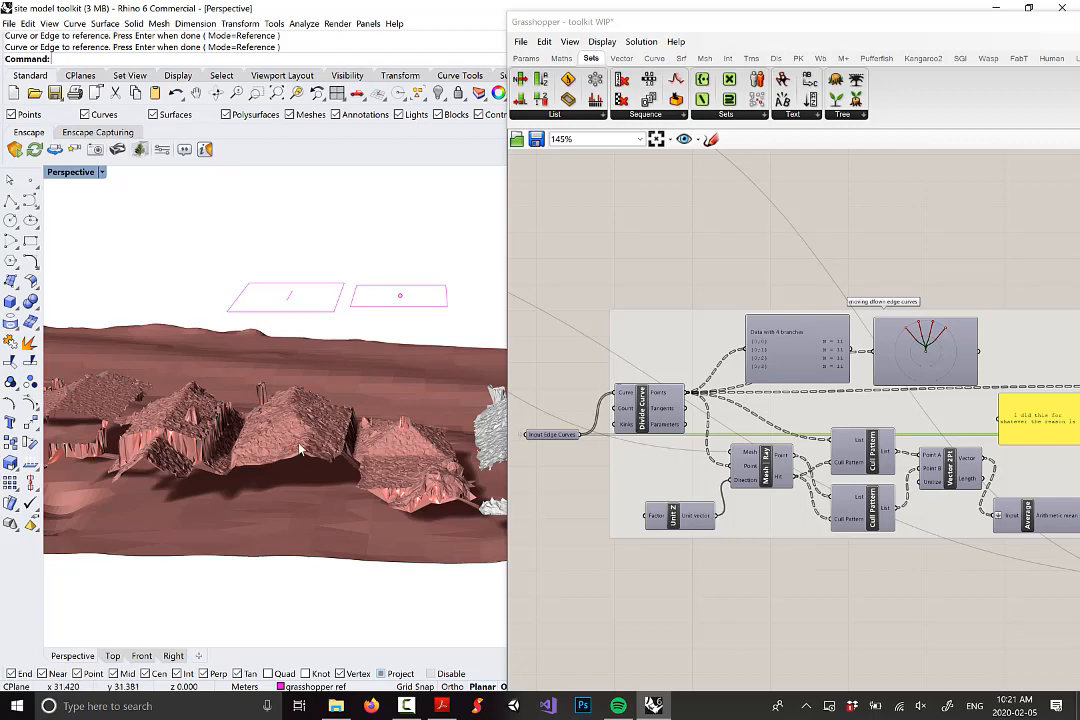
pyautogui.moveTo(296, 428); pyautogui.dragTo(297, 318, button='right')
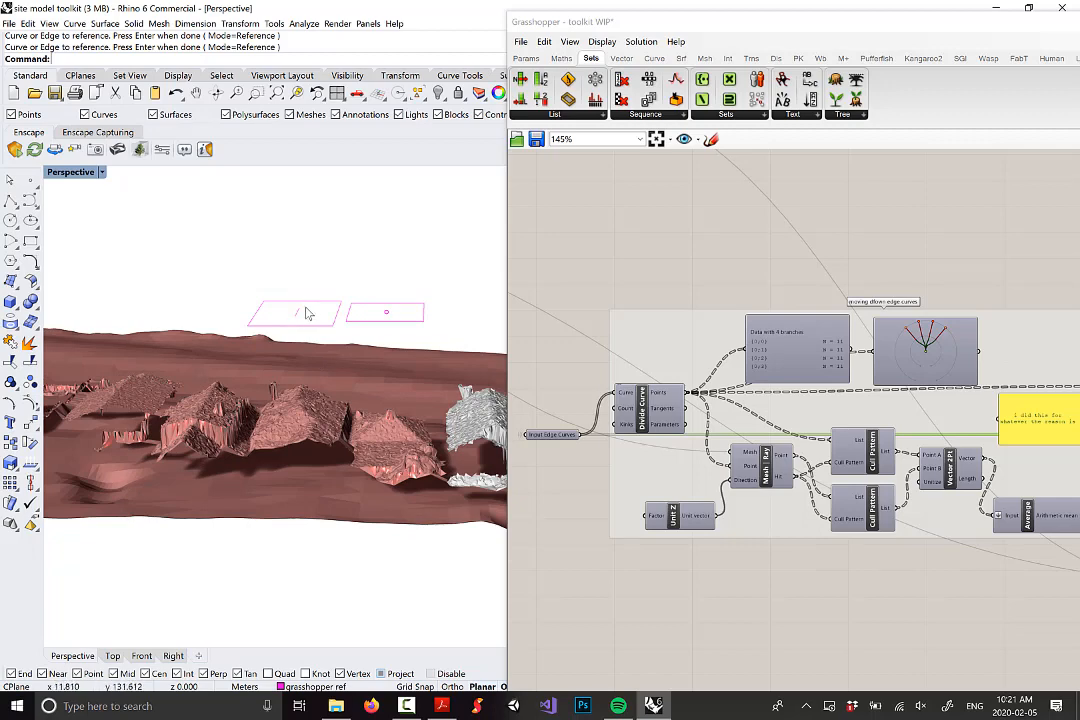
# Step: Clear the selection to inspect the edge curves group, and reselect the Move component to trace it back to Input Edge Curves
pyautogui.scroll(-4, 923, 480)
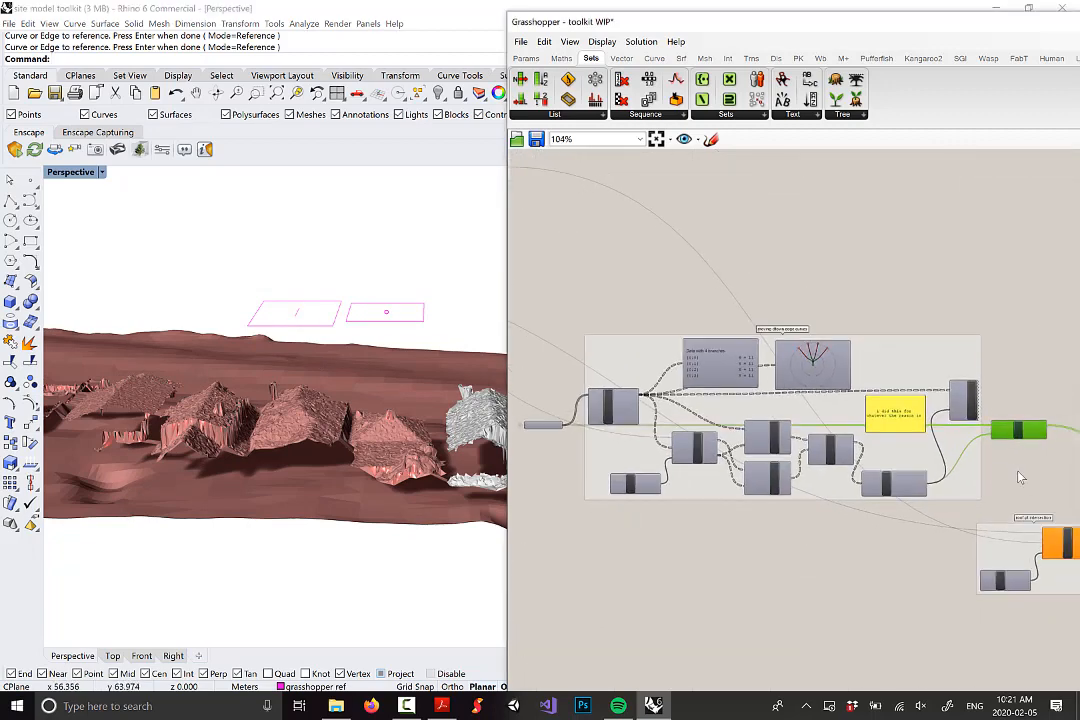
pyautogui.scroll(-1, 741, 402)
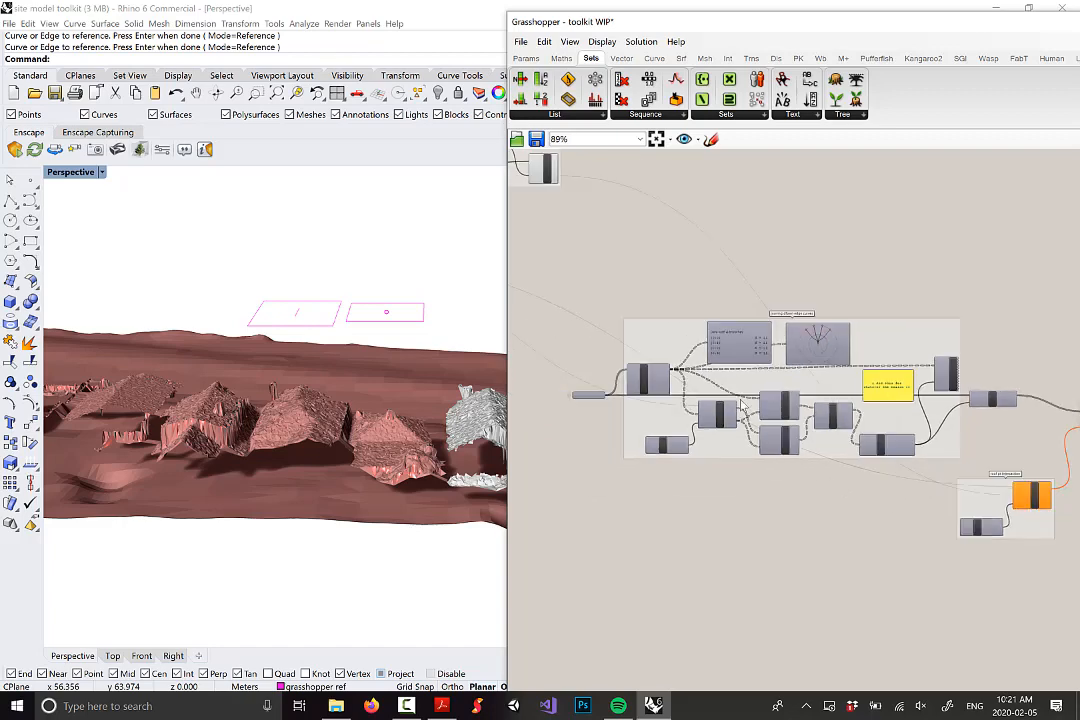
pyautogui.scroll(4, 800, 342)
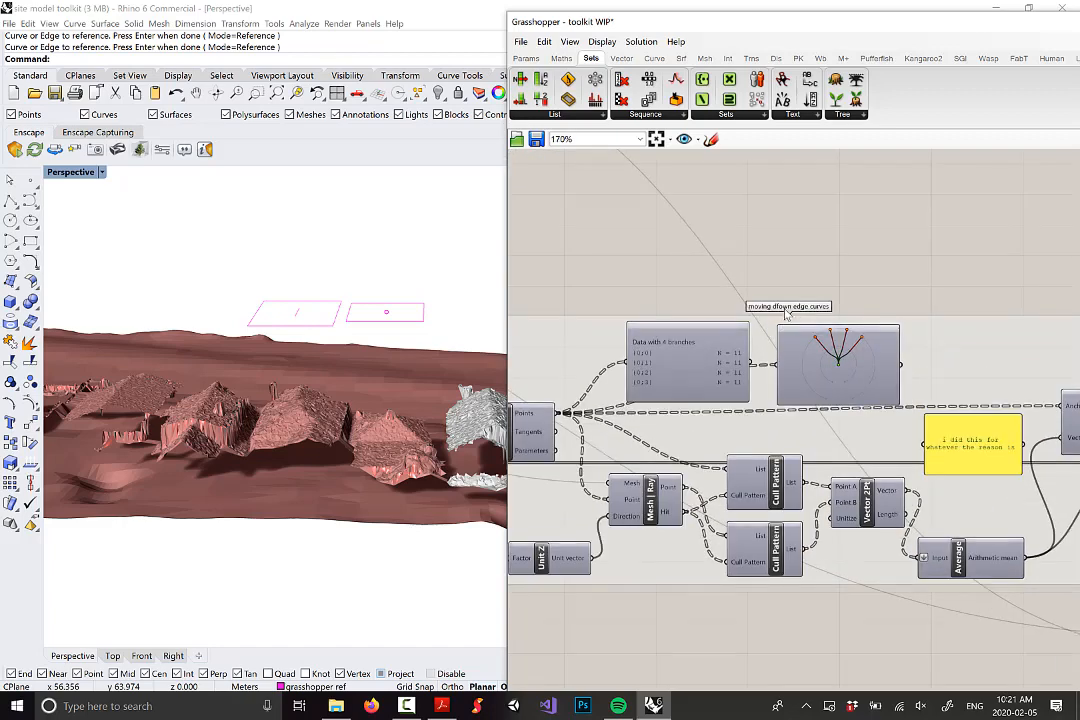
pyautogui.scroll(2, 779, 316)
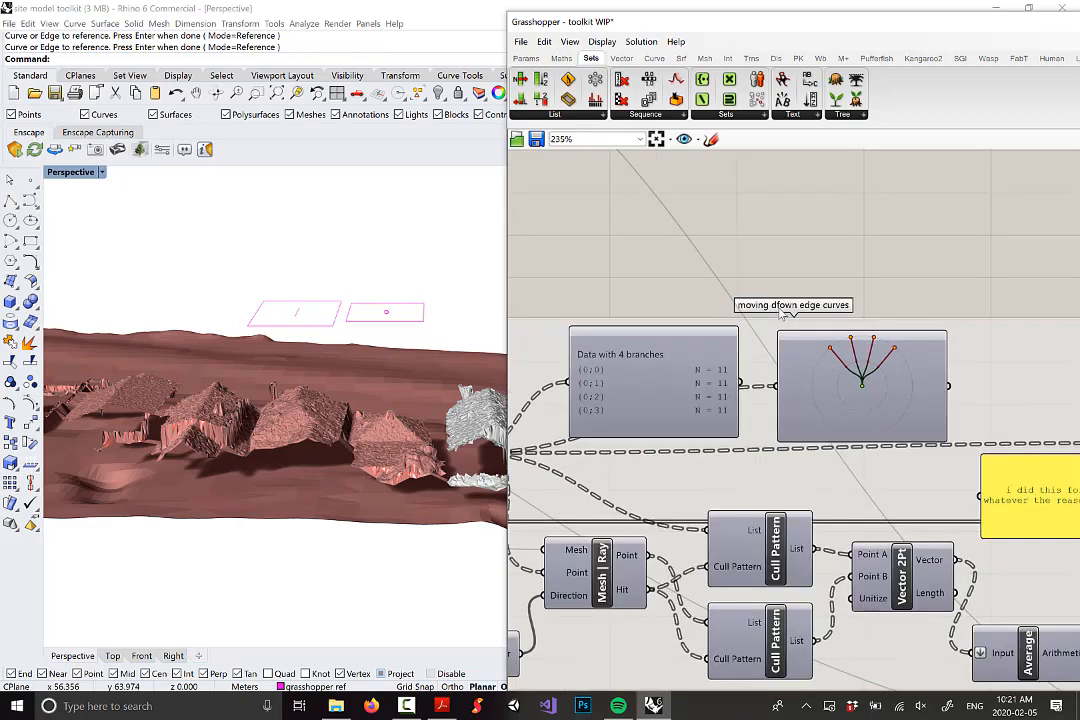
pyautogui.scroll(-6, 785, 313)
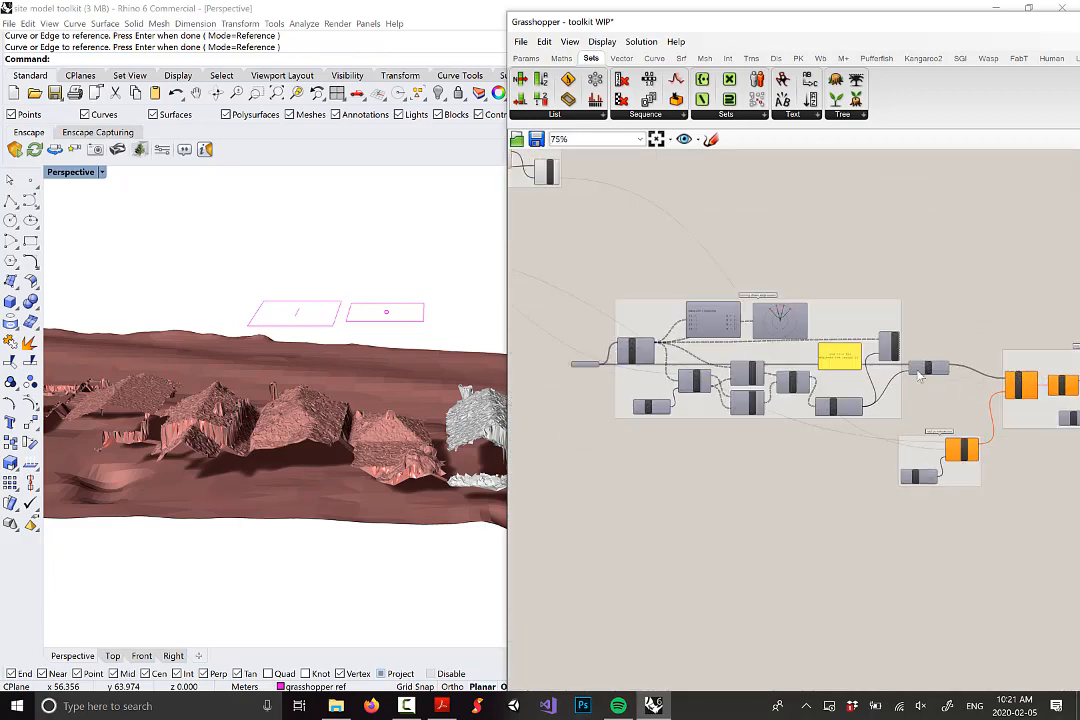
pyautogui.moveTo(924, 366); pyautogui.dragTo(926, 363)
pyautogui.scroll(4, 601, 368)
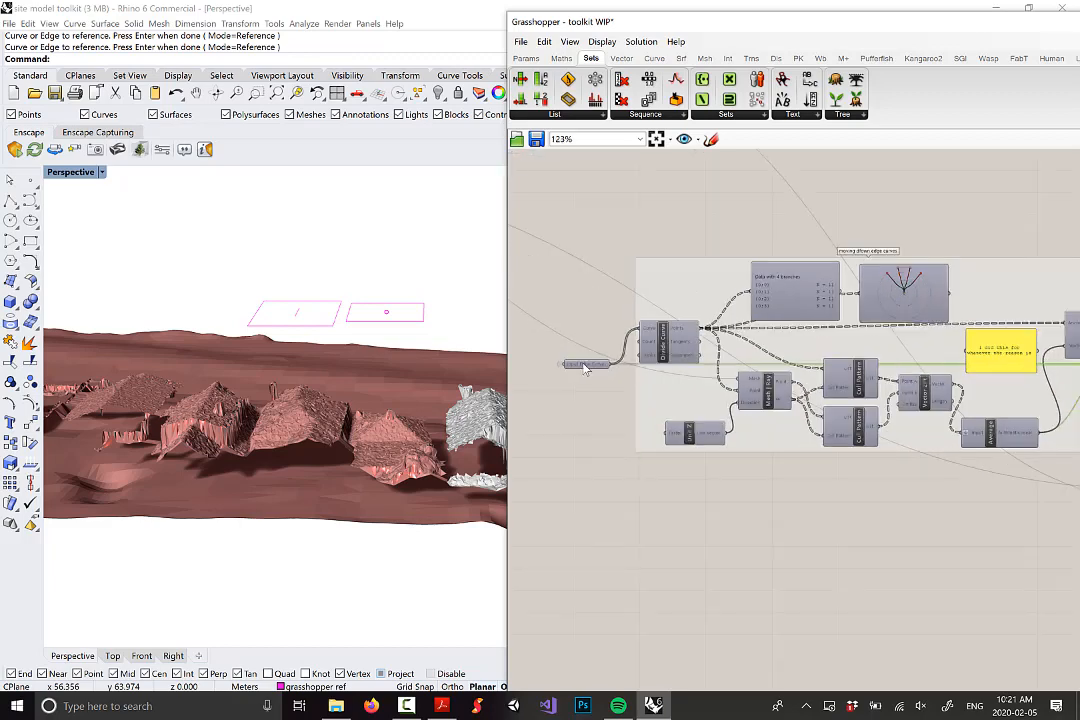
# Step: Select the Input Edge Curves parameter to inspect how it feeds the edge curves group
pyautogui.moveTo(585, 368)
pyautogui.mouseDown()
pyautogui.moveTo(587, 274)
pyautogui.moveTo(588, 385)
pyautogui.moveTo(579, 388)
pyautogui.mouseUp()
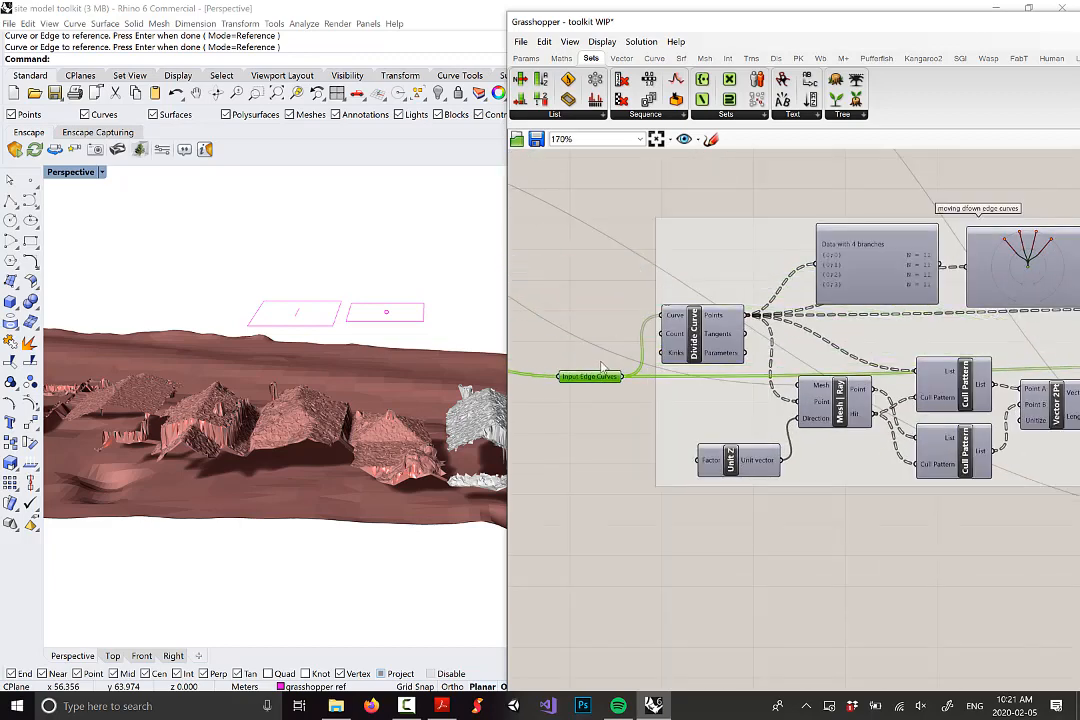
pyautogui.scroll(-1, 585, 380)
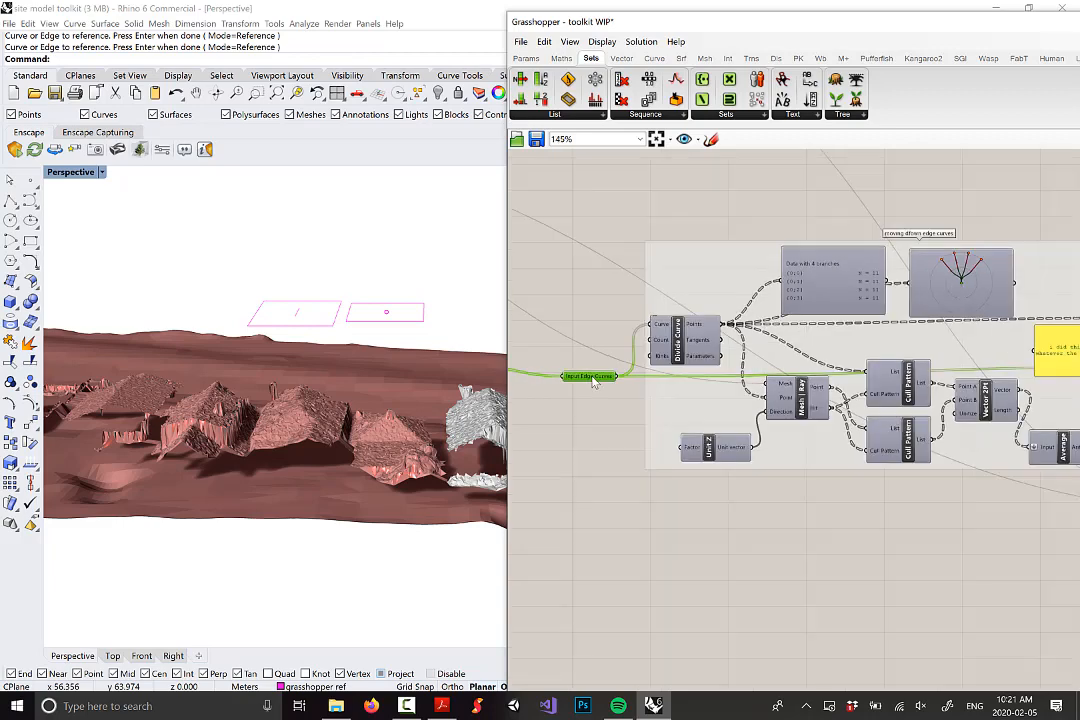
pyautogui.scroll(-3, 591, 379)
pyautogui.scroll(4, 996, 376)
pyautogui.moveTo(963, 388); pyautogui.dragTo(960, 386)
# Step: Duplicate the "moving dfown edge curves" group with its Input Edge Curves and Move components above the original
pyautogui.scroll(-3, 960, 386)
pyautogui.moveTo(988, 446); pyautogui.dragTo(515, 282)
pyautogui.moveTo(660, 330); pyautogui.dragTo(690, 428, button='right')
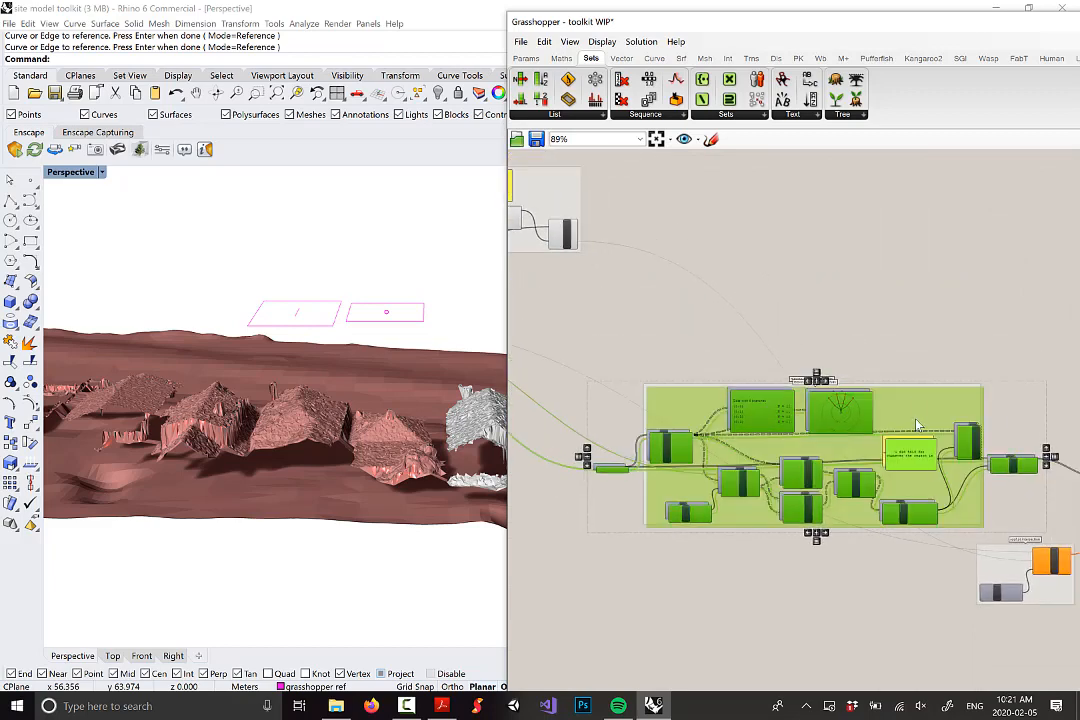
pyautogui.keyDown('alt'); pyautogui.moveTo(920, 430); pyautogui.dragTo(937, 217); pyautogui.keyUp('alt')
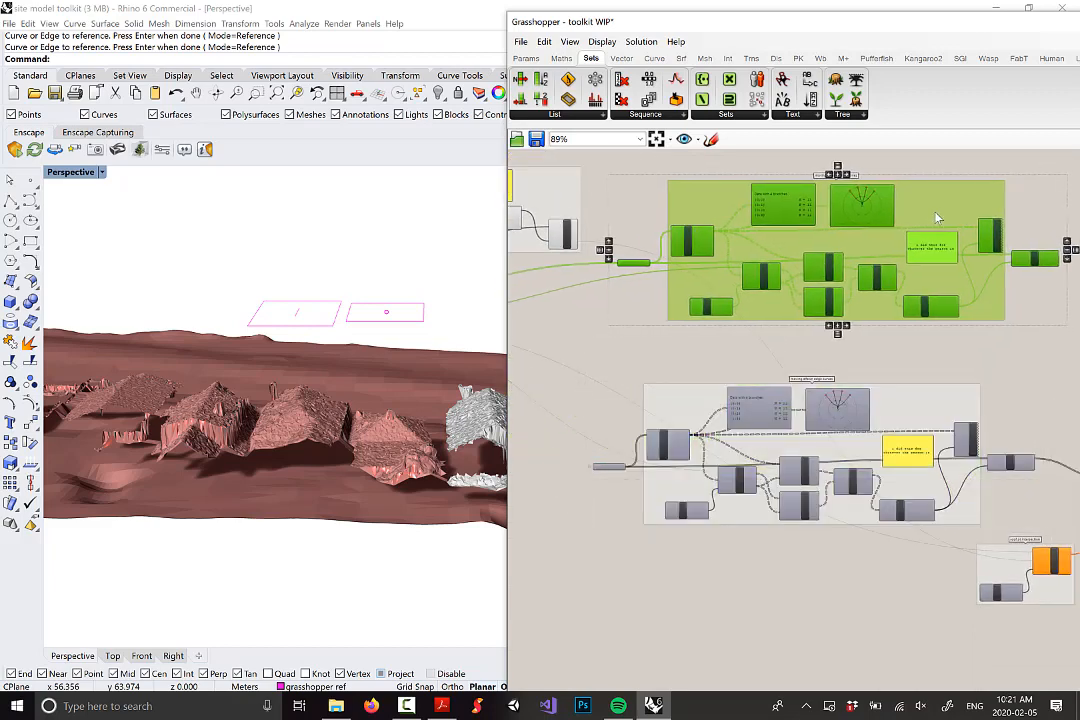
pyautogui.click(815, 355)
# Step: Turn on preview for the copied group's Move component and inspect the moved curve on the roof mesh
pyautogui.scroll(-3, 761, 356)
pyautogui.scroll(5, 632, 278)
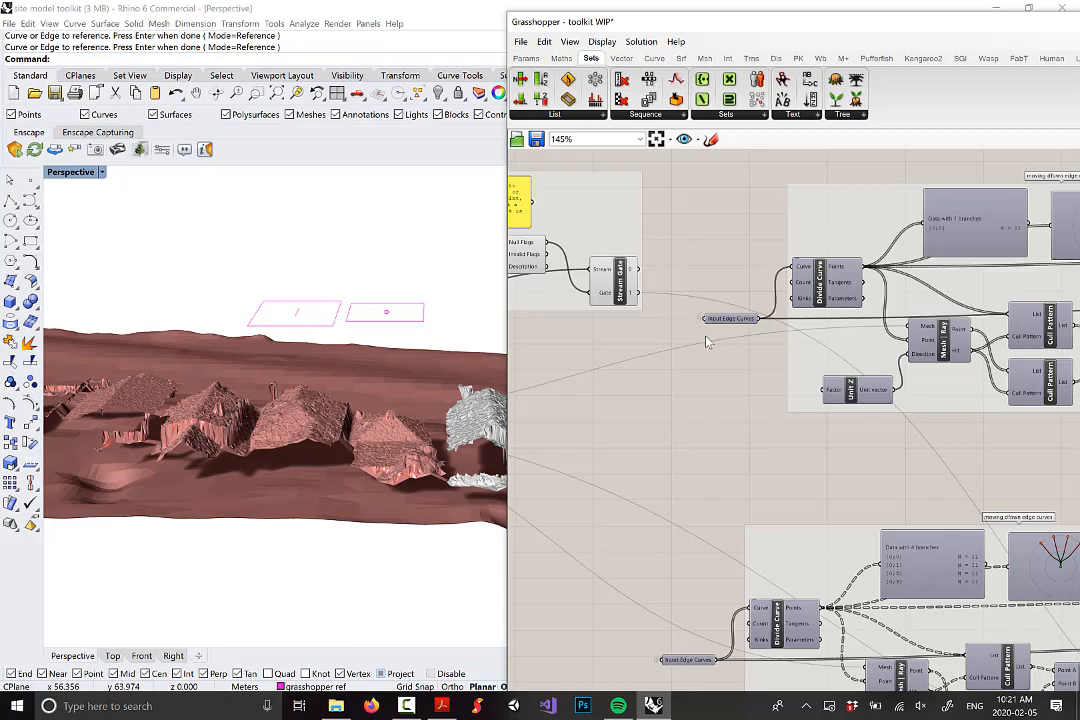
pyautogui.scroll(-4, 705, 336)
pyautogui.scroll(5, 1040, 325)
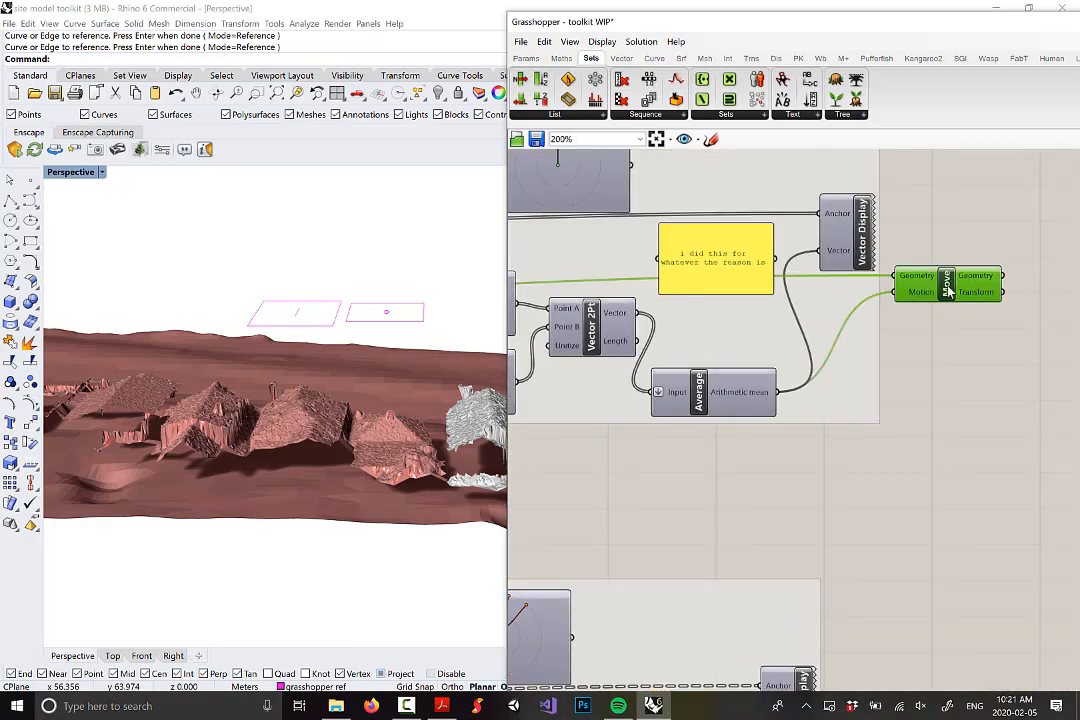
pyautogui.rightClick(927, 289)
pyautogui.click(970, 310)
pyautogui.scroll(5, 300, 375)
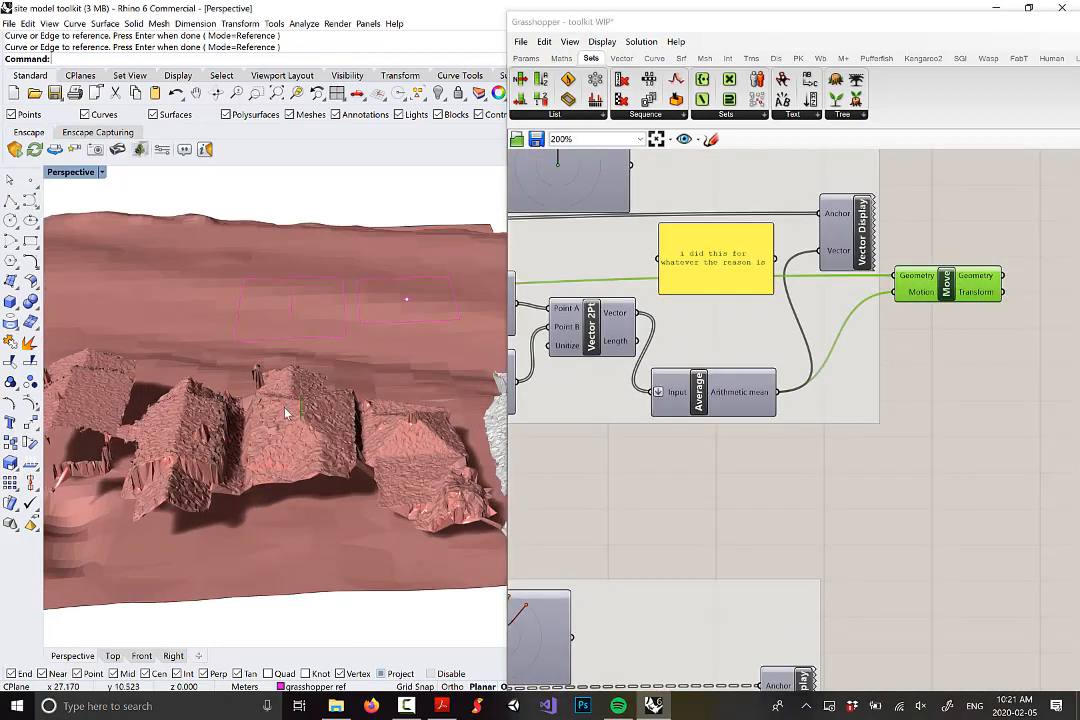
pyautogui.moveTo(344, 370); pyautogui.dragTo(355, 396, button='right')
pyautogui.scroll(-5, 1036, 356)
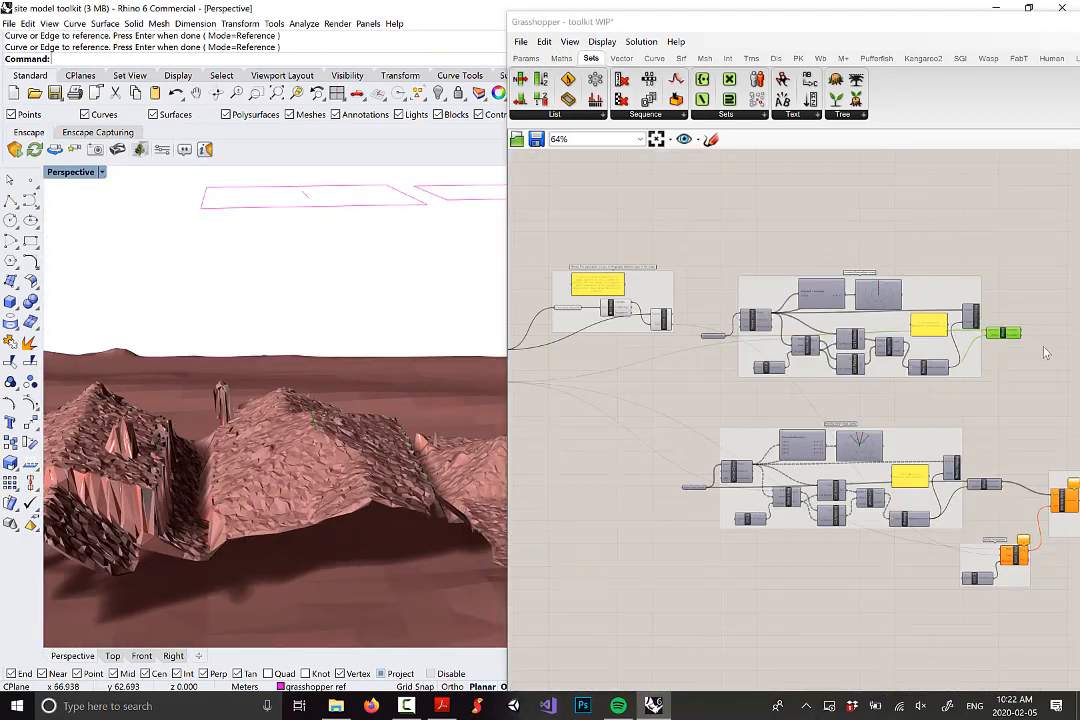
# Step: Delete the purple component groups located above the roof definition on the canvas
pyautogui.moveTo(991, 361); pyautogui.dragTo(882, 330, button='right')
pyautogui.scroll(-5, 740, 372)
pyautogui.scroll(3, 710, 338)
pyautogui.scroll(3, 712, 343)
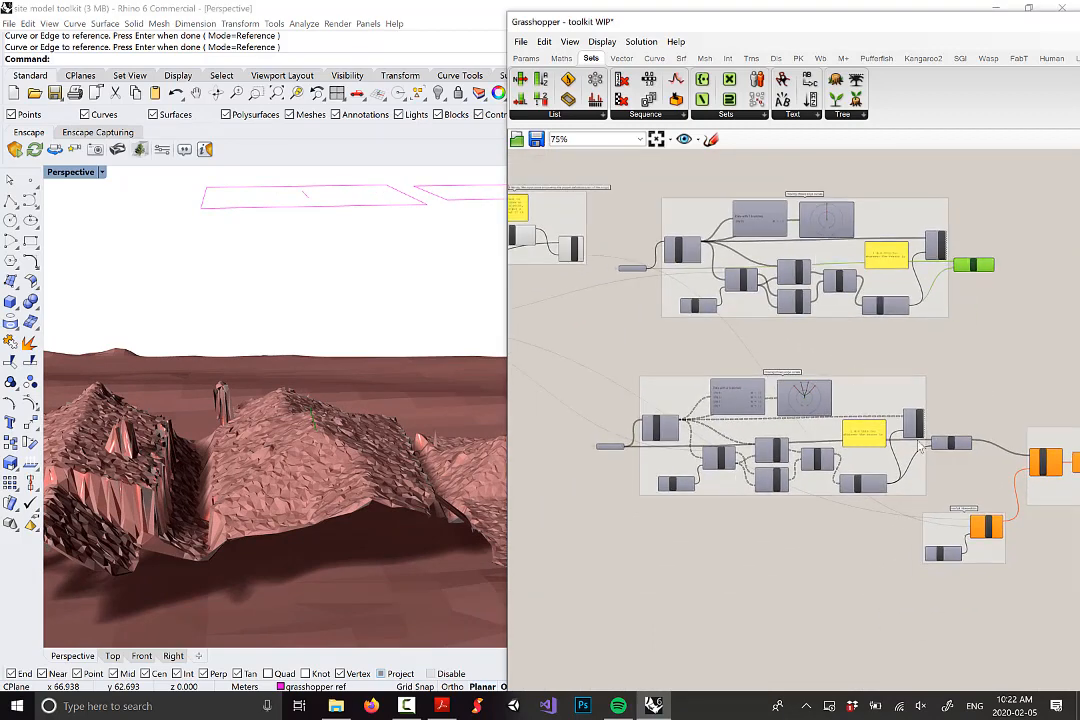
pyautogui.moveTo(881, 369); pyautogui.dragTo(827, 427, button='right')
pyautogui.scroll(-5, 846, 406)
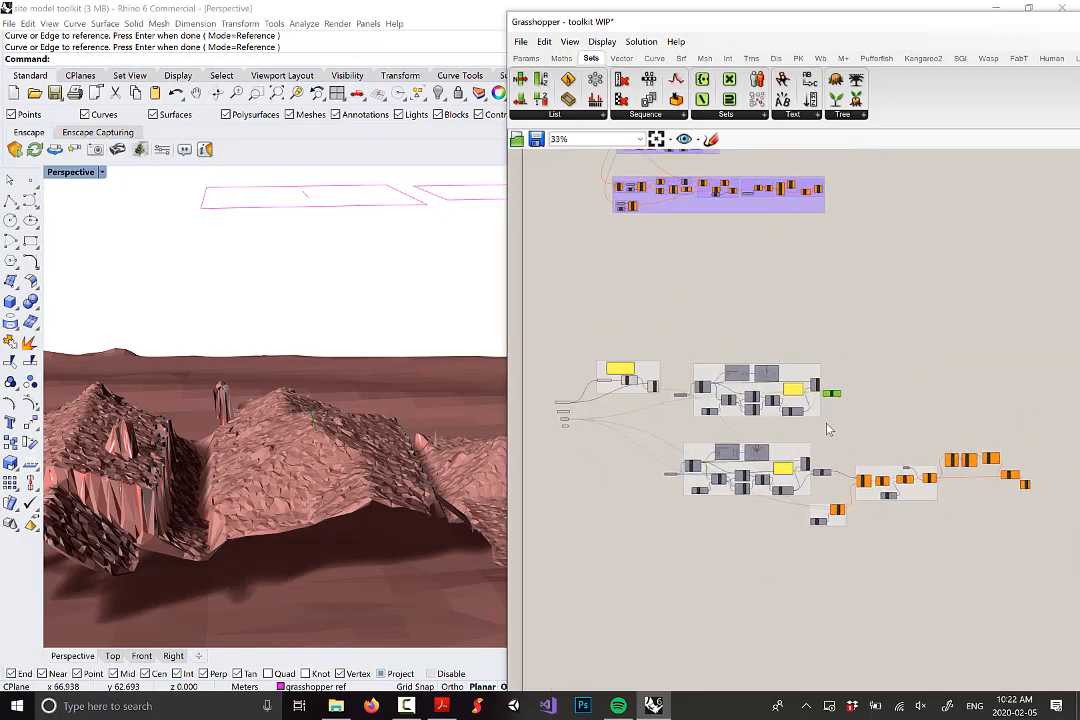
pyautogui.moveTo(811, 332); pyautogui.dragTo(801, 399, button='right')
pyautogui.scroll(-1, 801, 399)
pyautogui.moveTo(473, 175); pyautogui.dragTo(530, 176)
pyautogui.press('Delete')
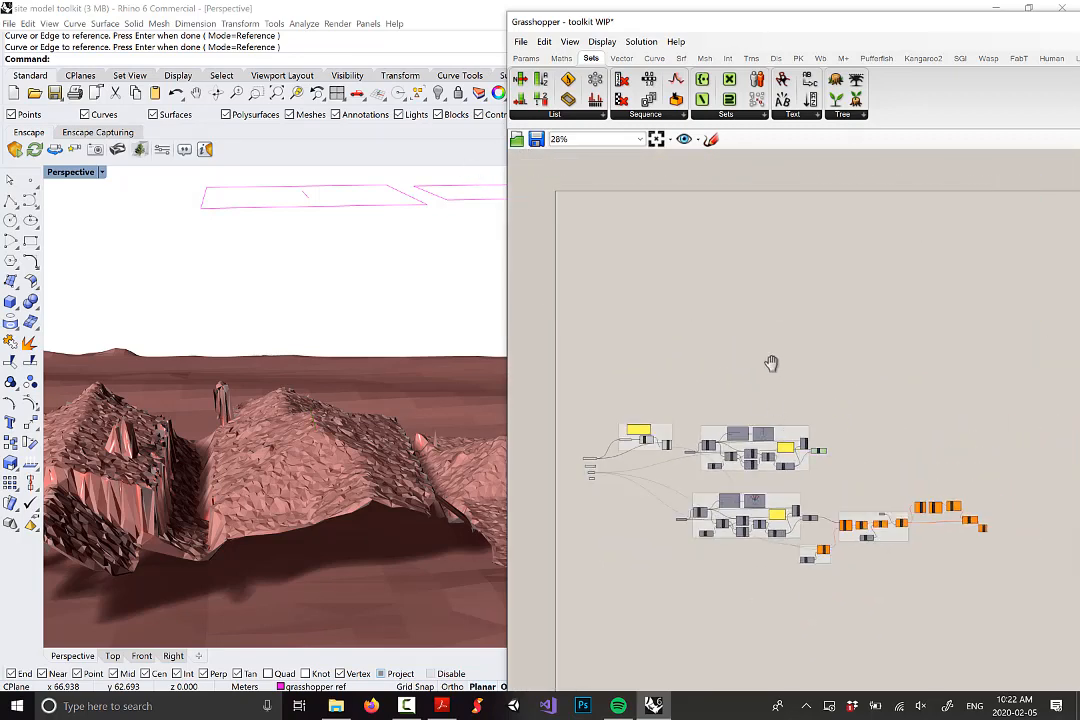
# Step: Compare the copied edge curves group with the original, from Input Edge Curves through to the Move component
pyautogui.scroll(1, 705, 438)
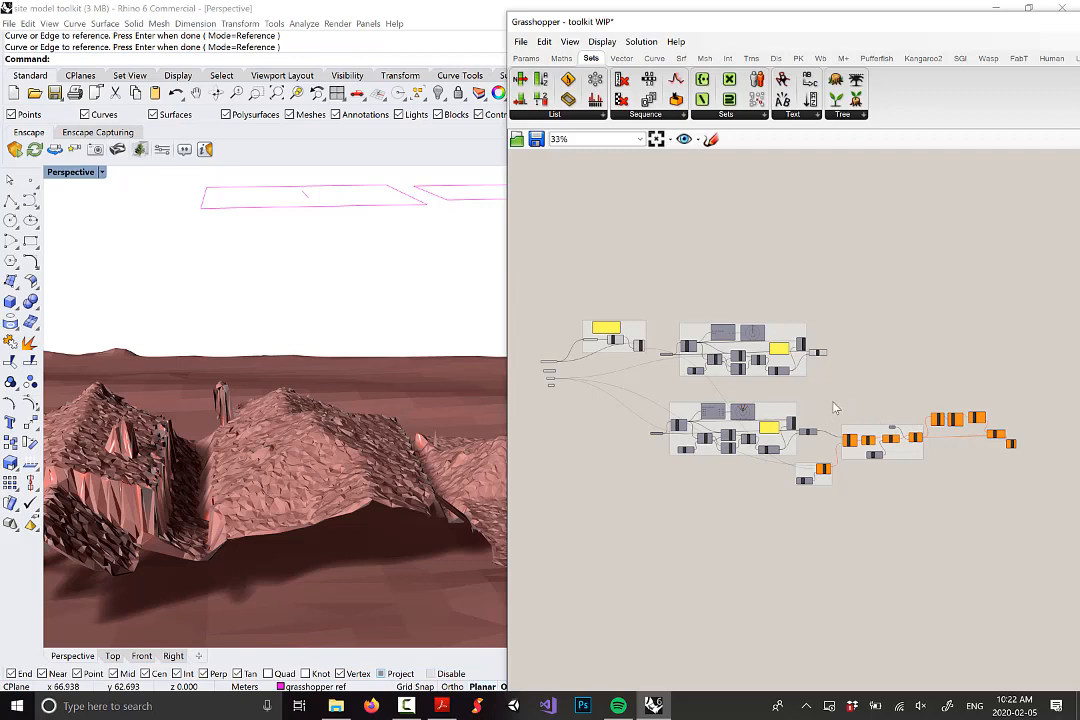
pyautogui.scroll(1, 773, 372)
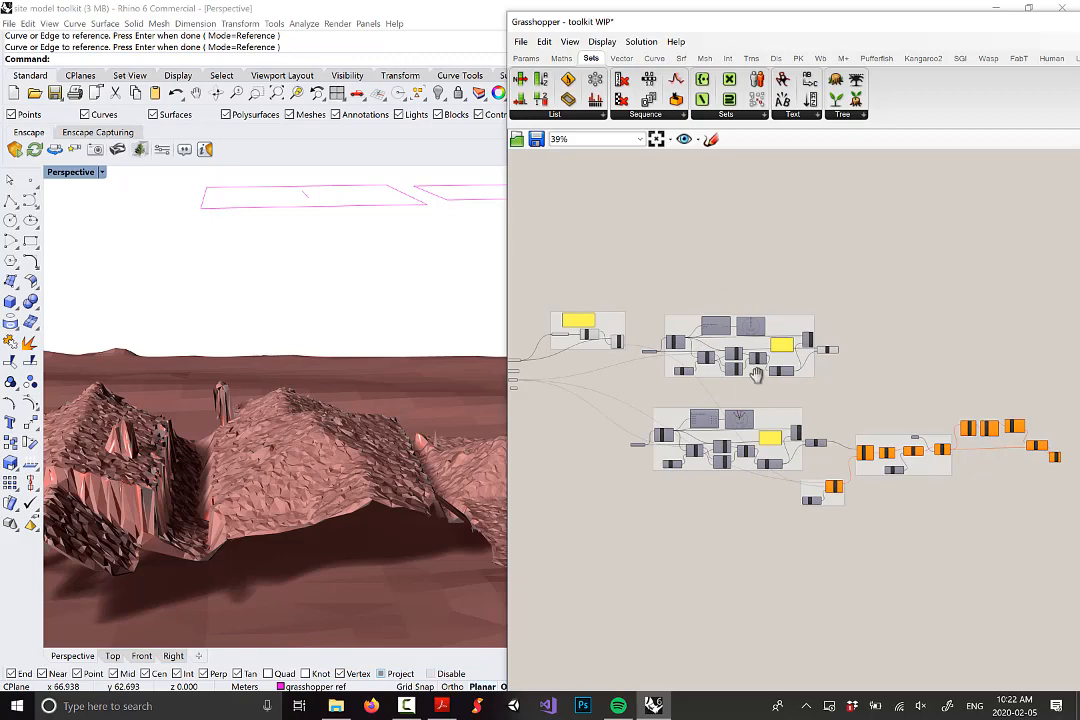
pyautogui.moveTo(756, 374); pyautogui.dragTo(789, 341, button='right')
pyautogui.scroll(4, 760, 420)
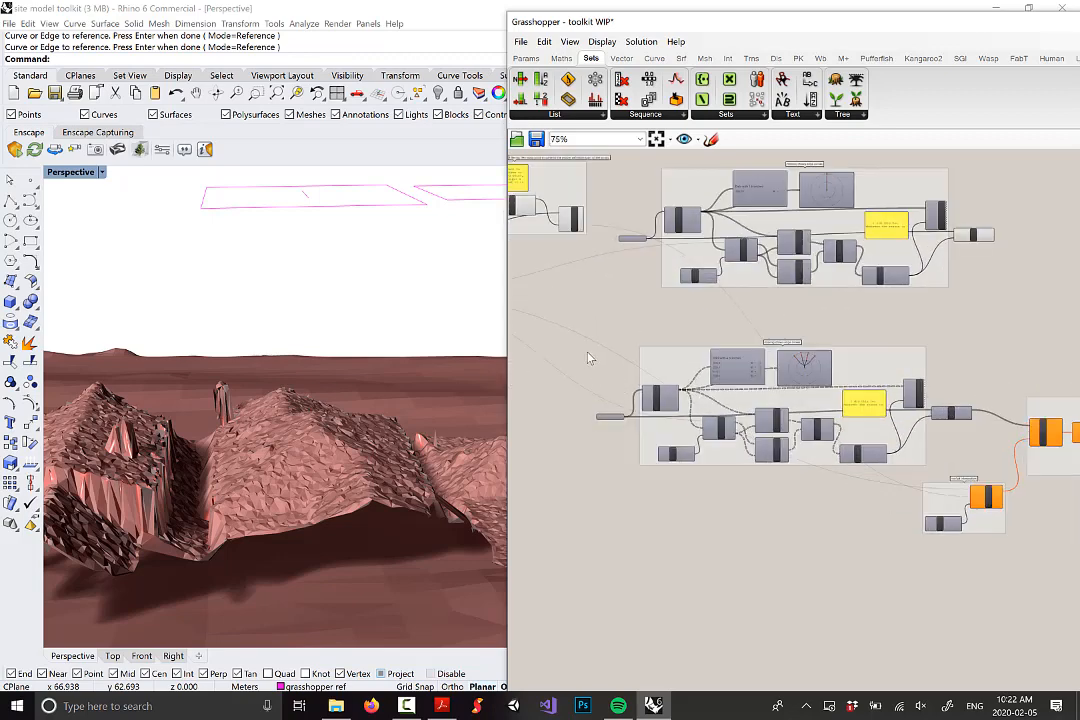
pyautogui.scroll(2, 840, 455)
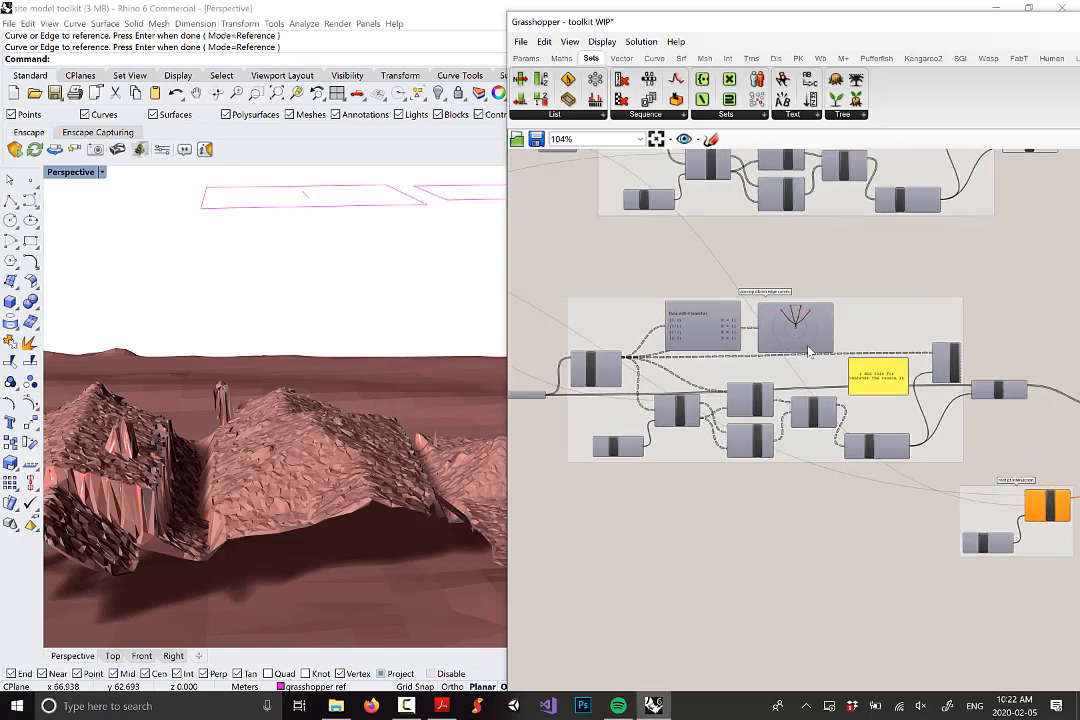
pyautogui.scroll(-1, 836, 299)
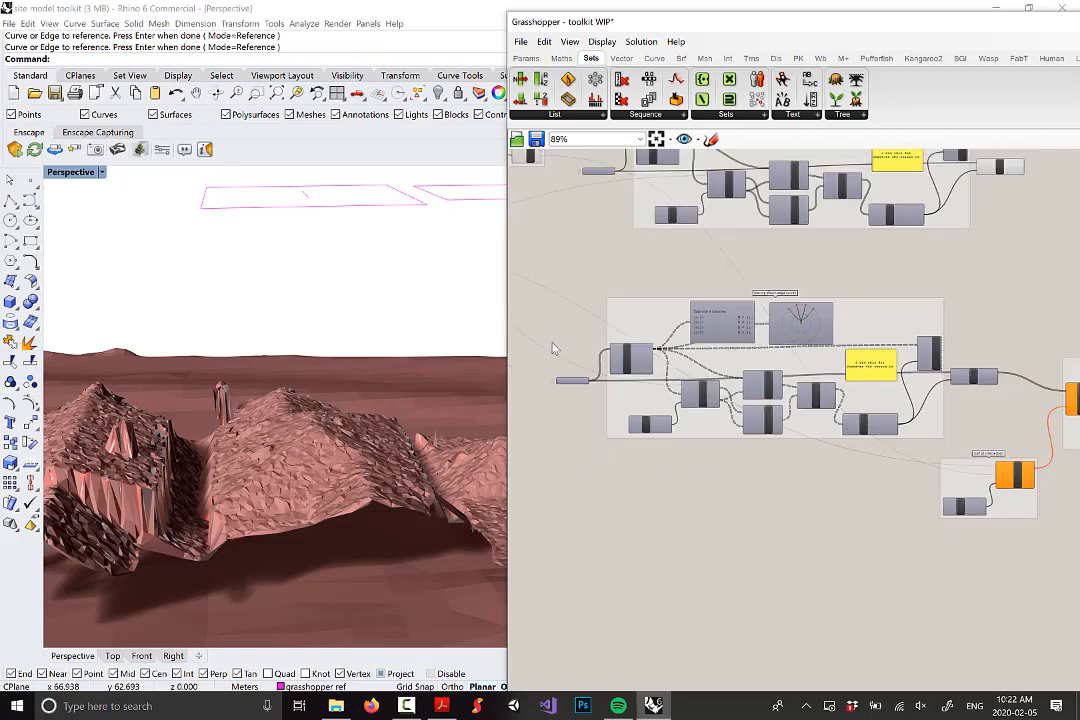
pyautogui.moveTo(986, 410); pyautogui.dragTo(955, 470, button='right')
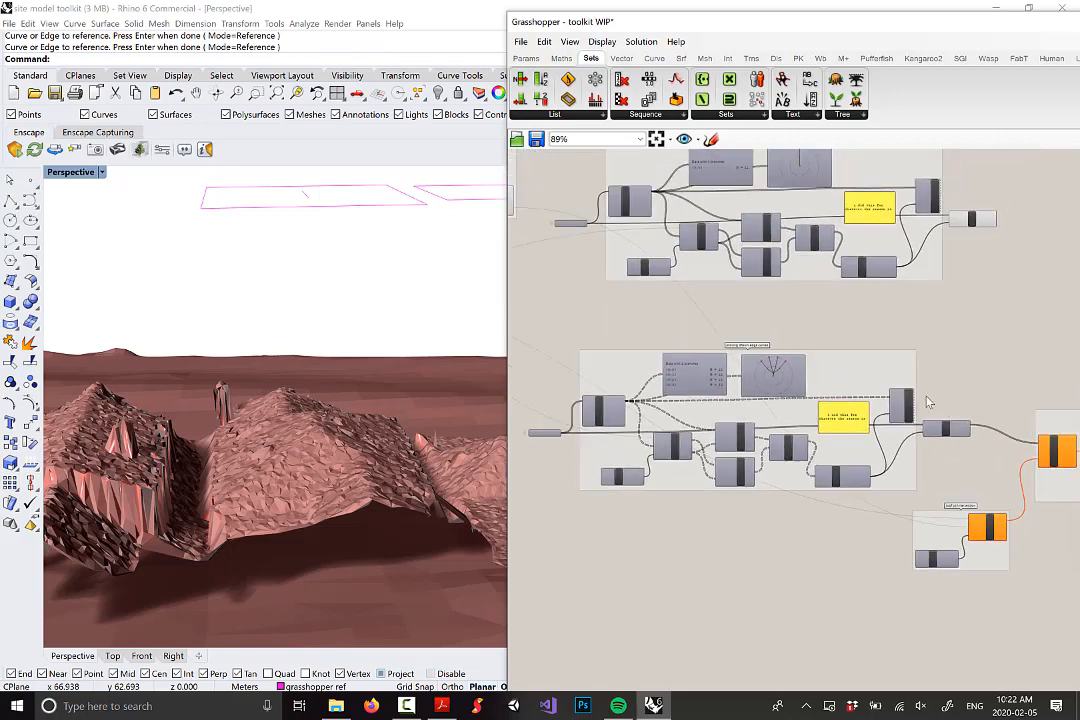
pyautogui.moveTo(718, 334); pyautogui.dragTo(774, 391, button='right')
pyautogui.scroll(4, 650, 292)
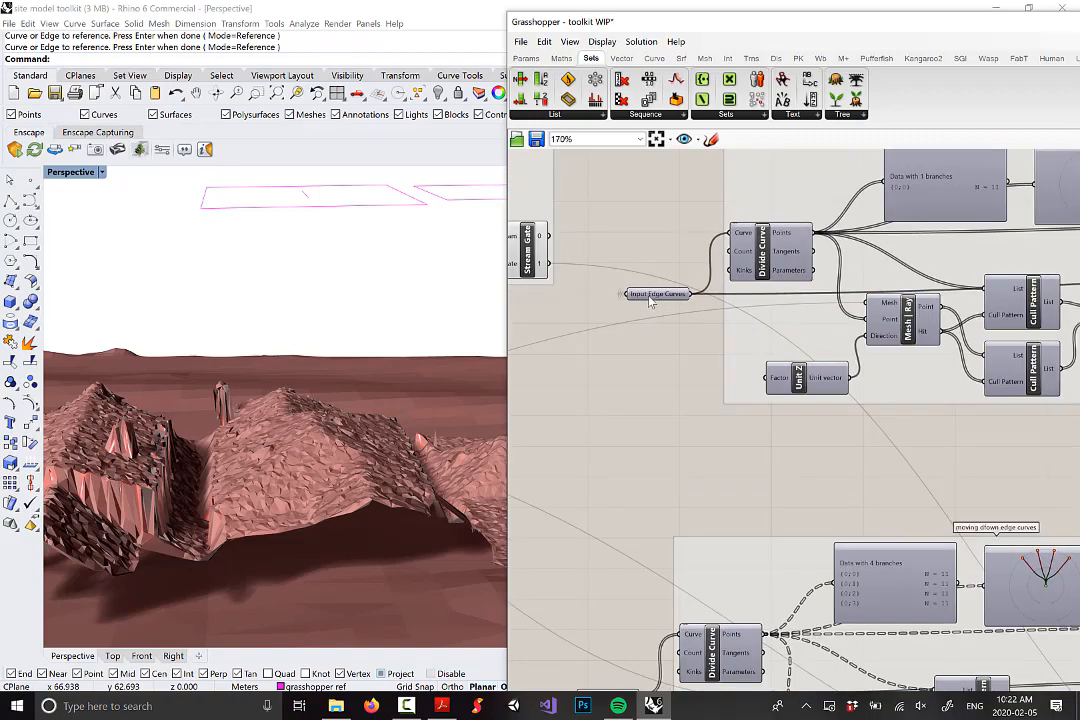
pyautogui.scroll(-4, 648, 297)
pyautogui.scroll(-3, 648, 298)
pyautogui.scroll(8, 900, 295)
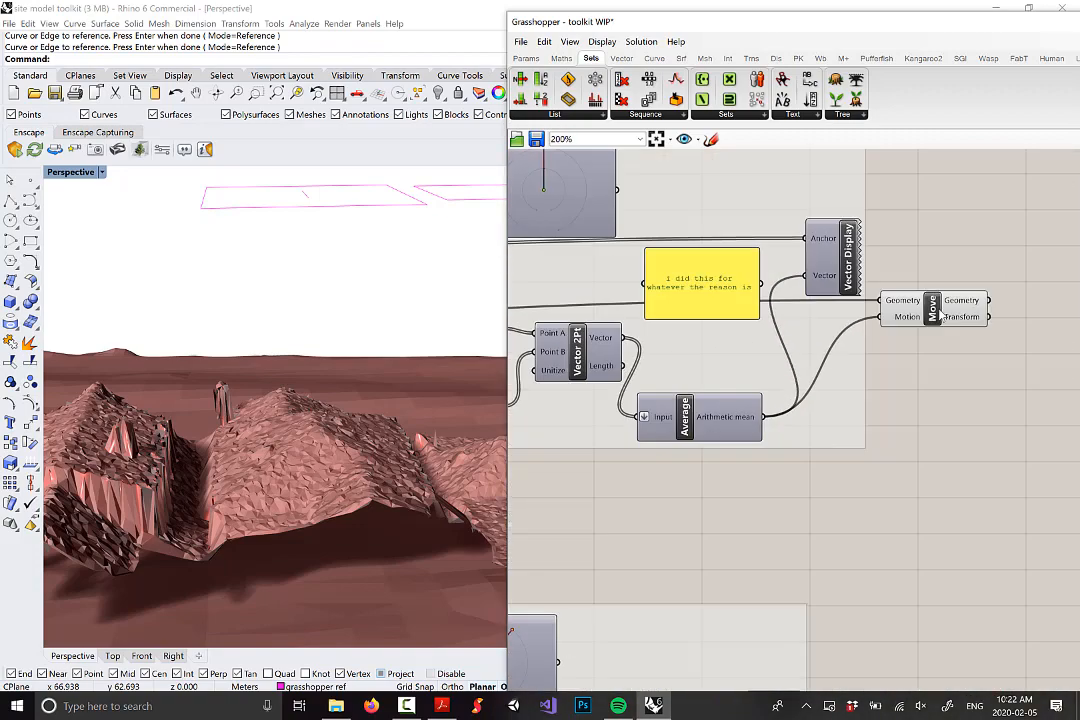
pyautogui.moveTo(934, 312); pyautogui.dragTo(942, 306)
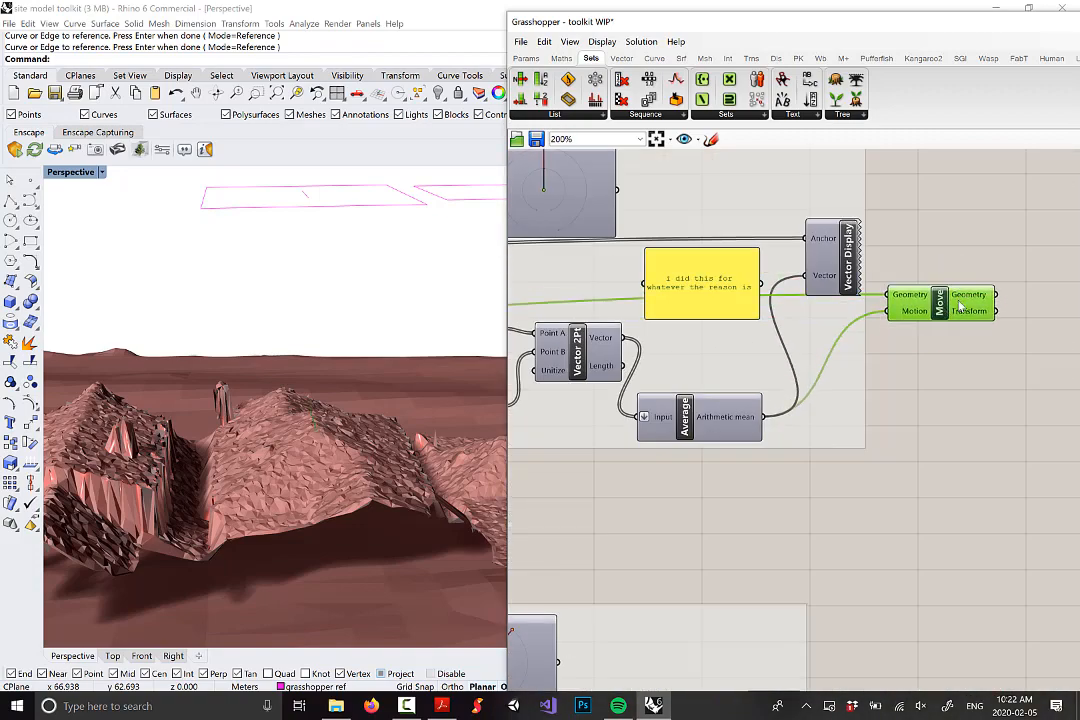
# Step: Delete the copied edge curves group together with its Input Edge Curves and Move components
pyautogui.scroll(-8, 950, 300)
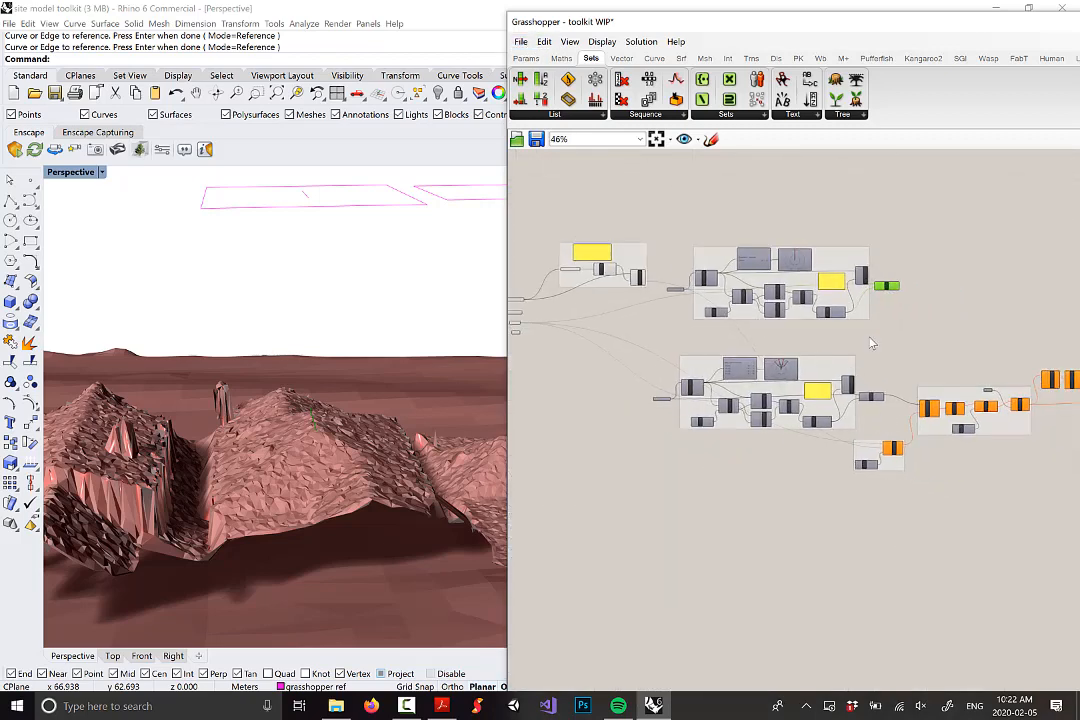
pyautogui.moveTo(935, 340); pyautogui.dragTo(672, 228)
pyautogui.scroll(2, 775, 338)
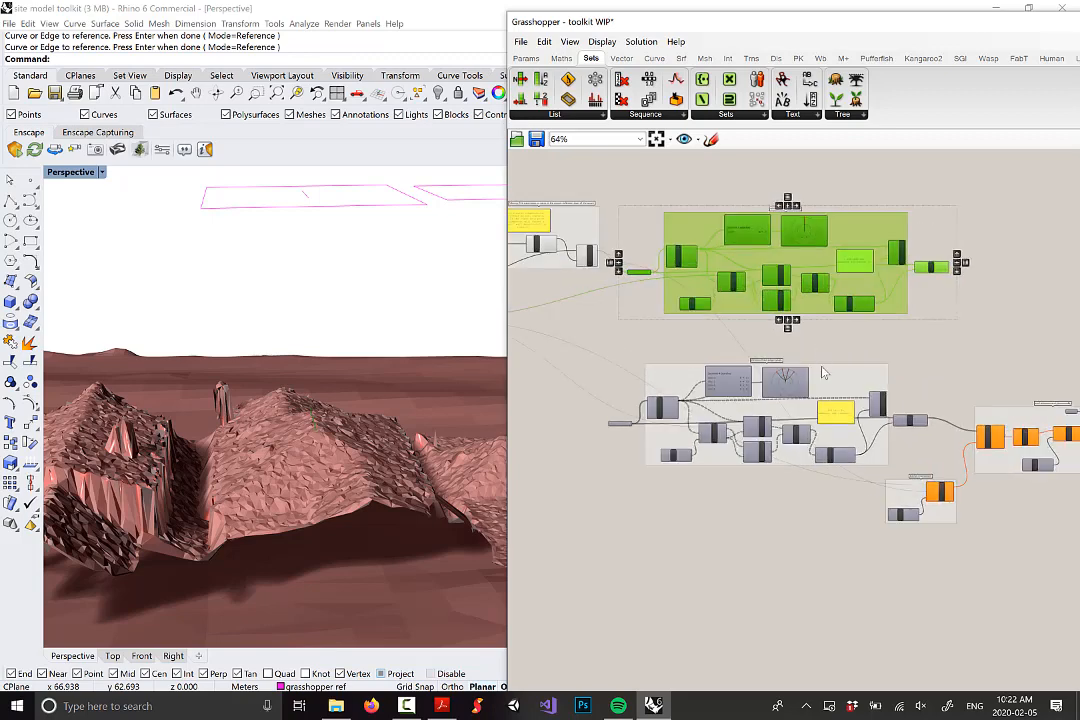
pyautogui.press('Delete')
# Step: Paste a fresh copy of the edge curves group, including its input parameter and Move component, above the original
pyautogui.moveTo(779, 400); pyautogui.dragTo(595, 358)
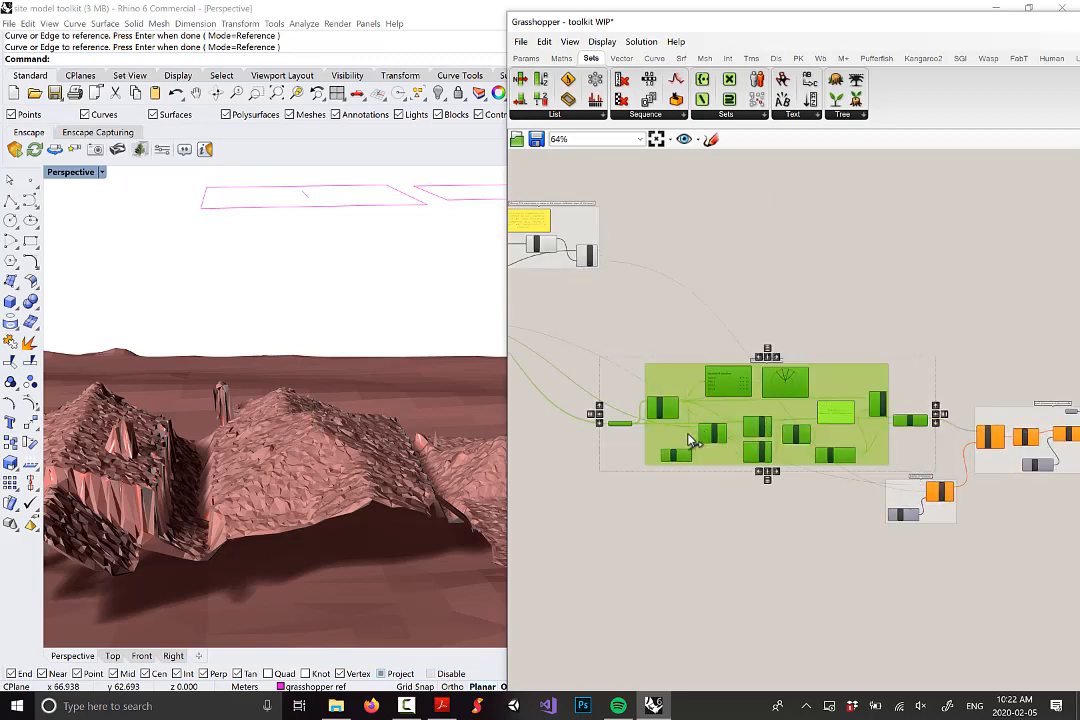
pyautogui.scroll(2, 690, 440)
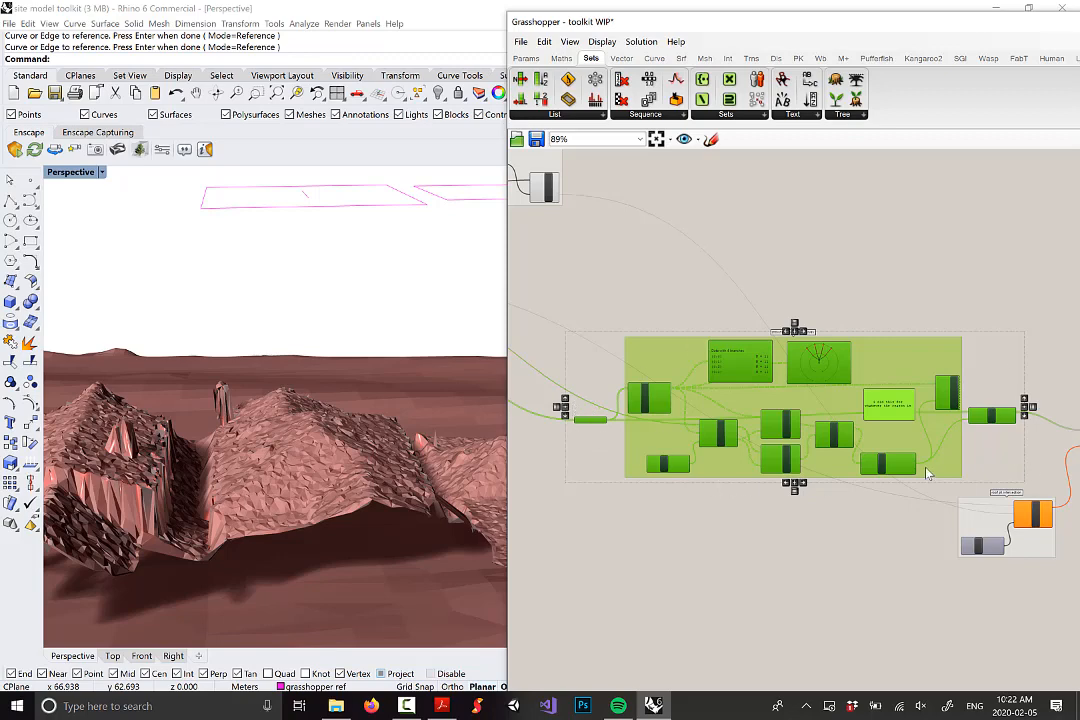
pyautogui.hotkey('ctrl', 'v')
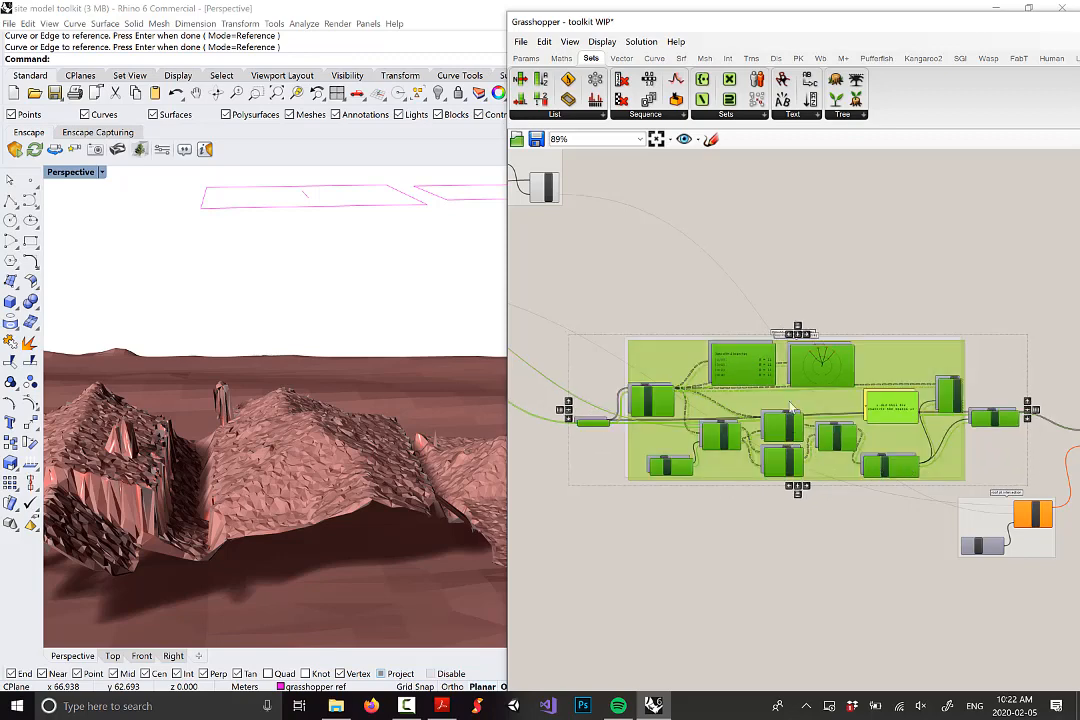
pyautogui.moveTo(805, 422); pyautogui.dragTo(868, 216)
pyautogui.moveTo(709, 308); pyautogui.dragTo(675, 356, button='right')
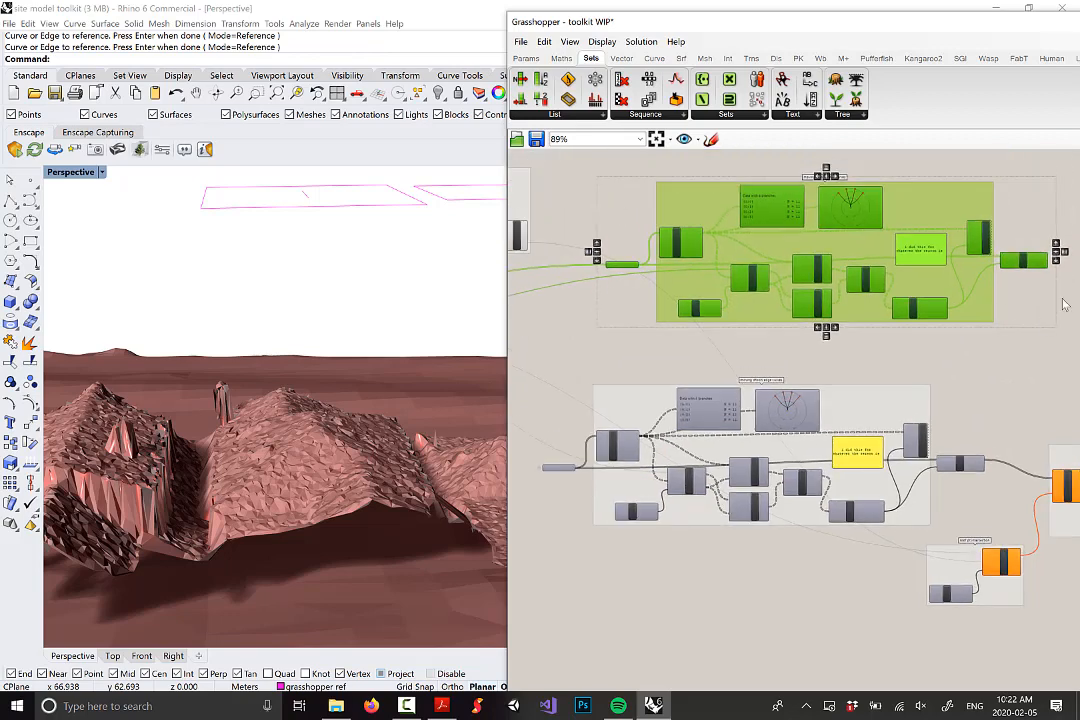
pyautogui.click(1004, 377)
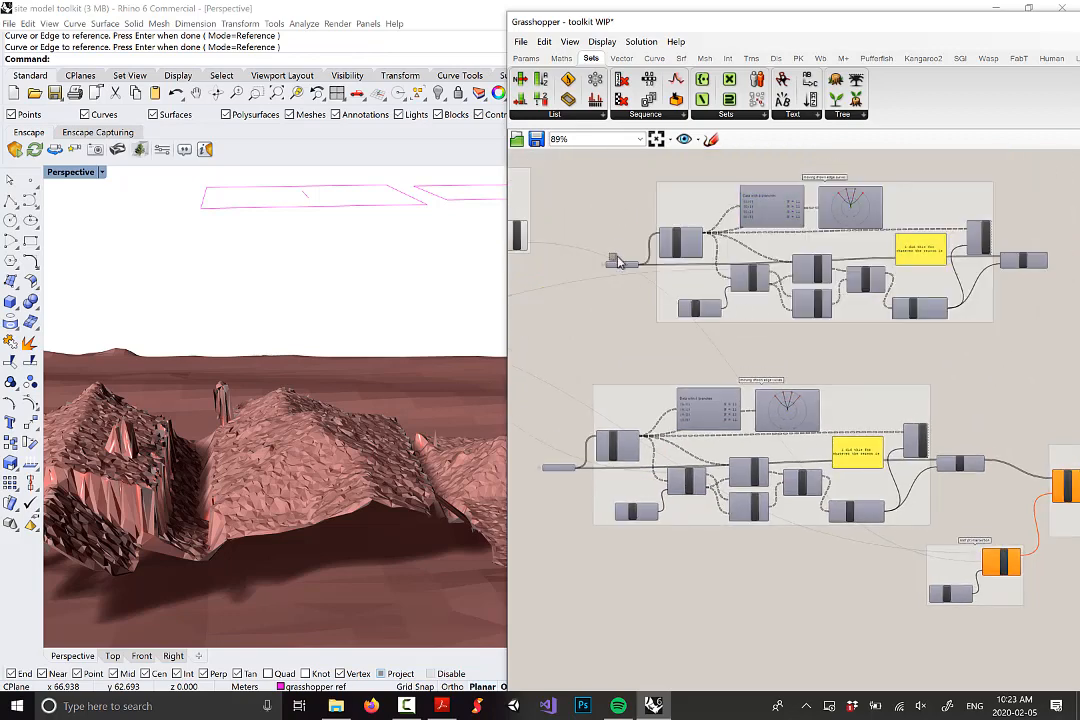
# Step: Reposition the copied Input Edge Curves parameter and connect Stream Gate output 0 to it
pyautogui.moveTo(619, 263); pyautogui.dragTo(623, 227)
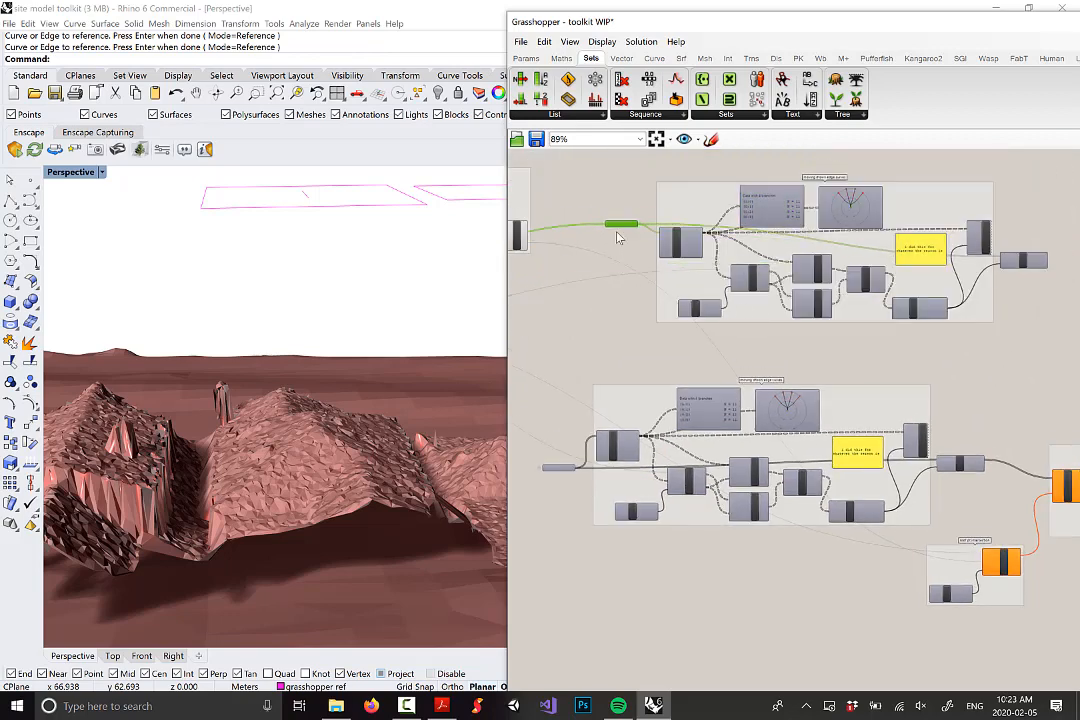
pyautogui.scroll(5, 605, 275)
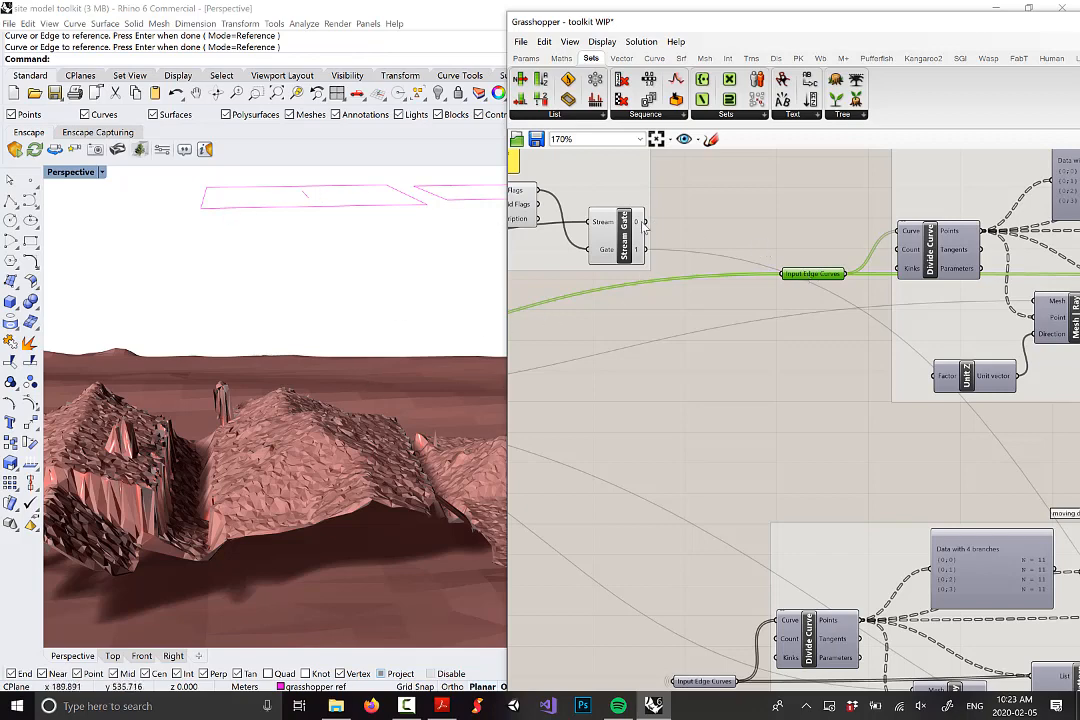
pyautogui.moveTo(645, 222); pyautogui.dragTo(795, 282)
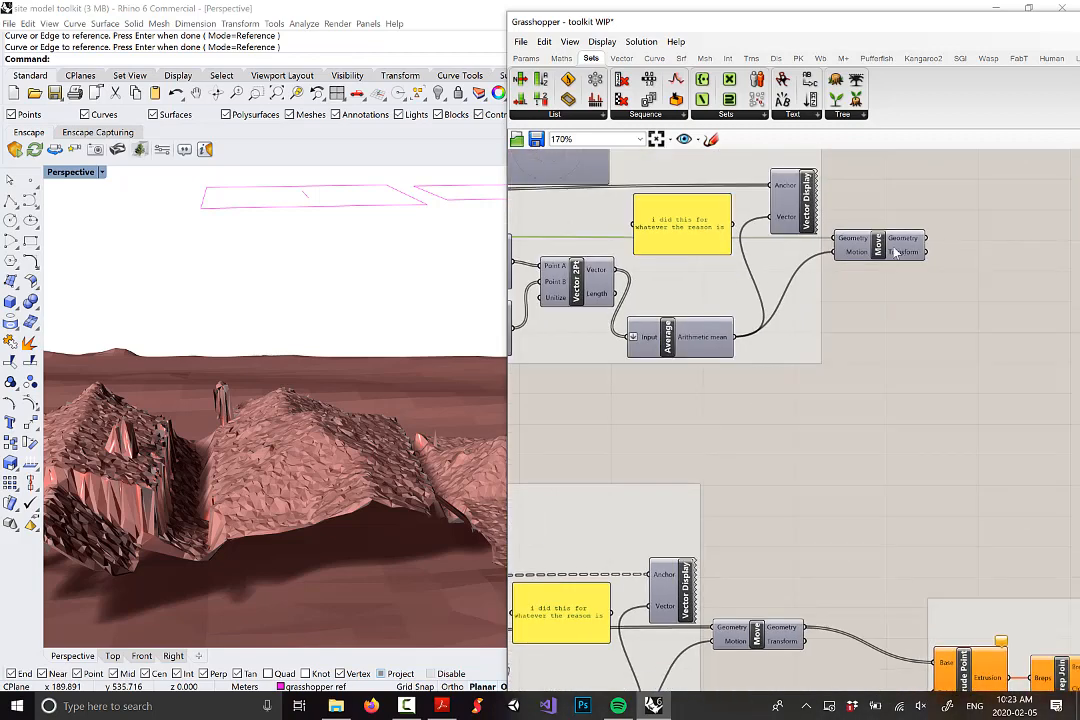
# Step: Turn on preview for the new copy's Move component and check its geometry against the scanned roofs
pyautogui.click(896, 252)
pyautogui.rightClick(888, 248)
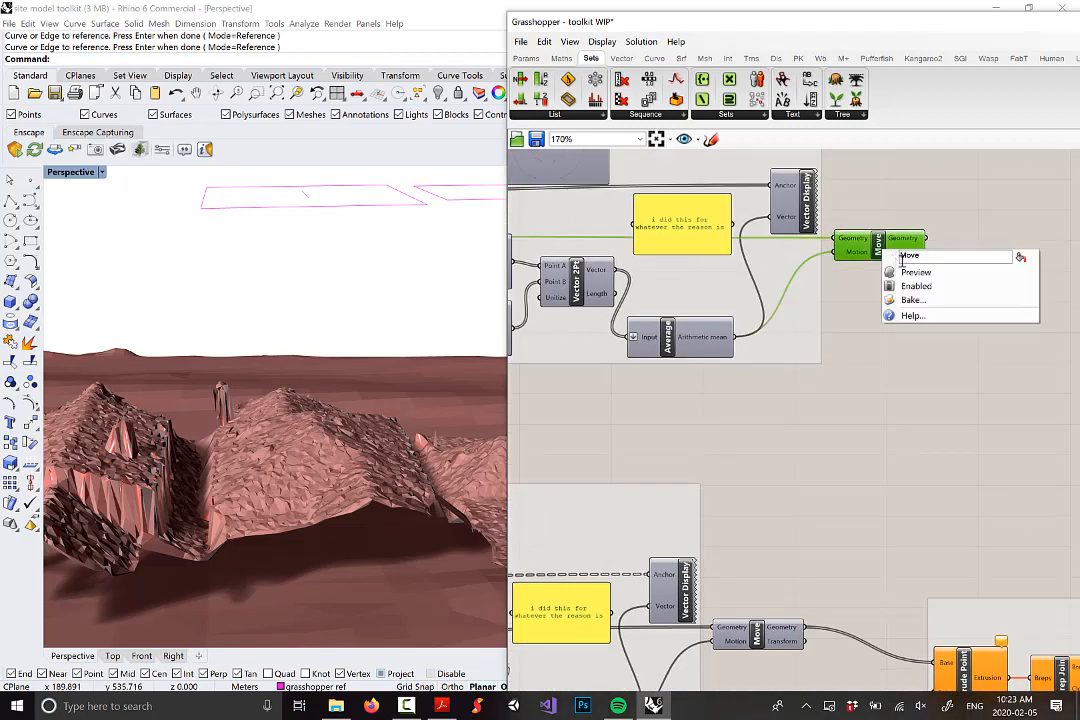
pyautogui.moveTo(347, 382); pyautogui.dragTo(370, 378, button='right')
pyautogui.scroll(-8, 823, 400)
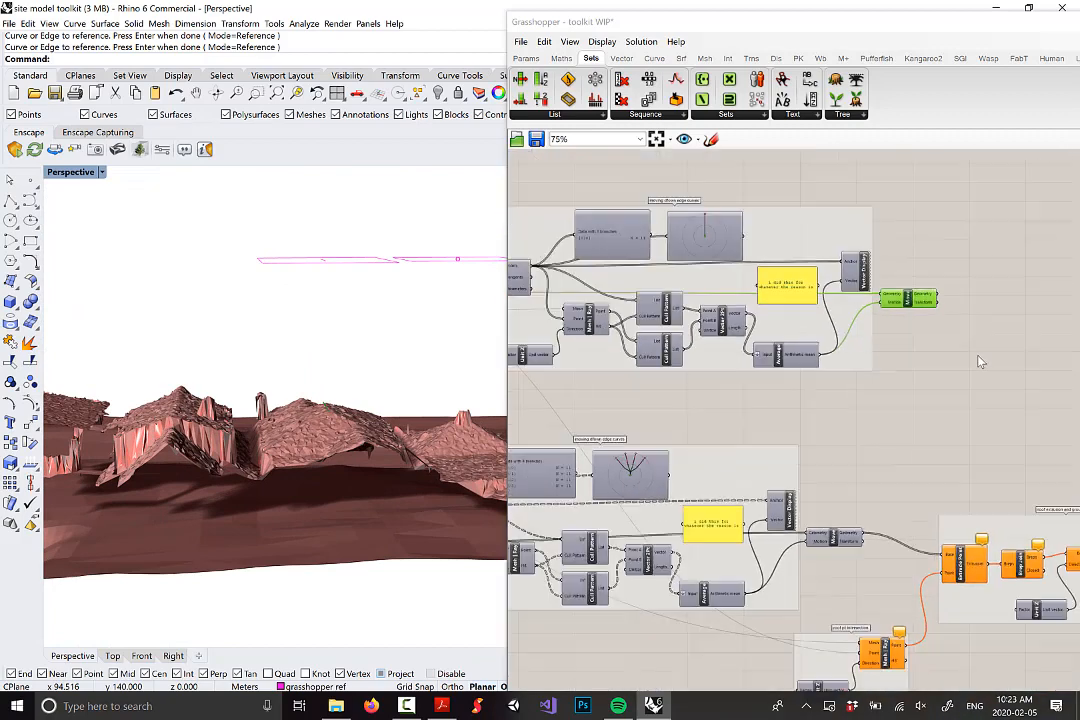
# Step: Start saving the definition as a new document and browse to Dropbox > Media 2 - mod 02 - 2020 > Class Files
pyautogui.moveTo(823, 416); pyautogui.dragTo(802, 416, button='right')
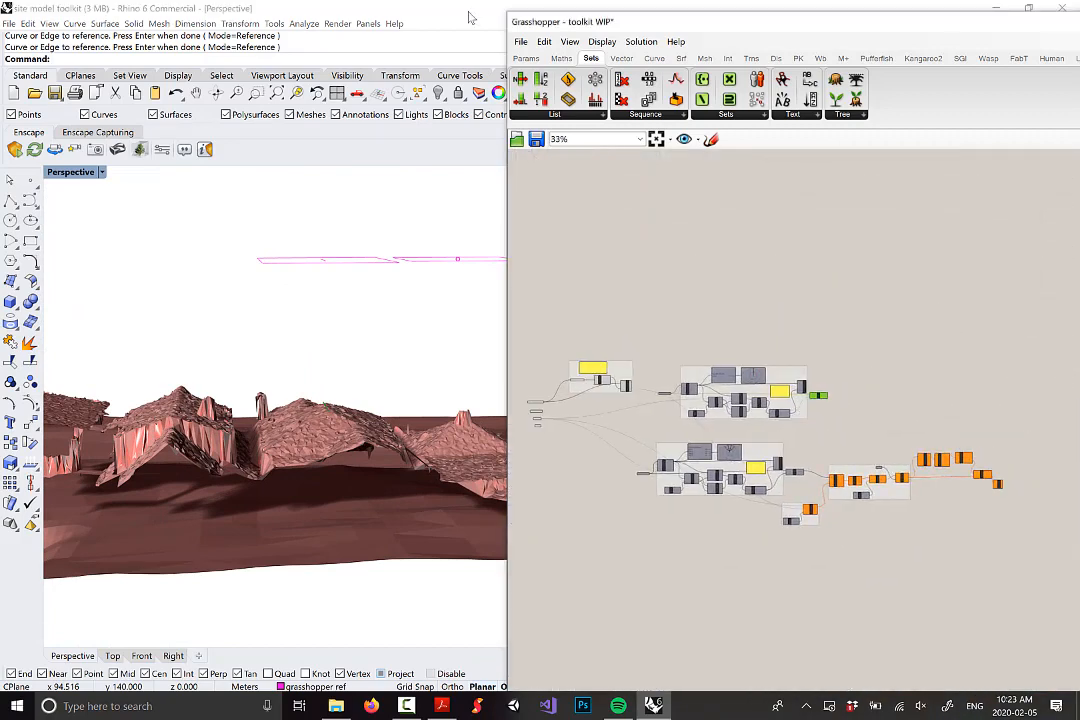
pyautogui.click(521, 41)
pyautogui.click(598, 129)
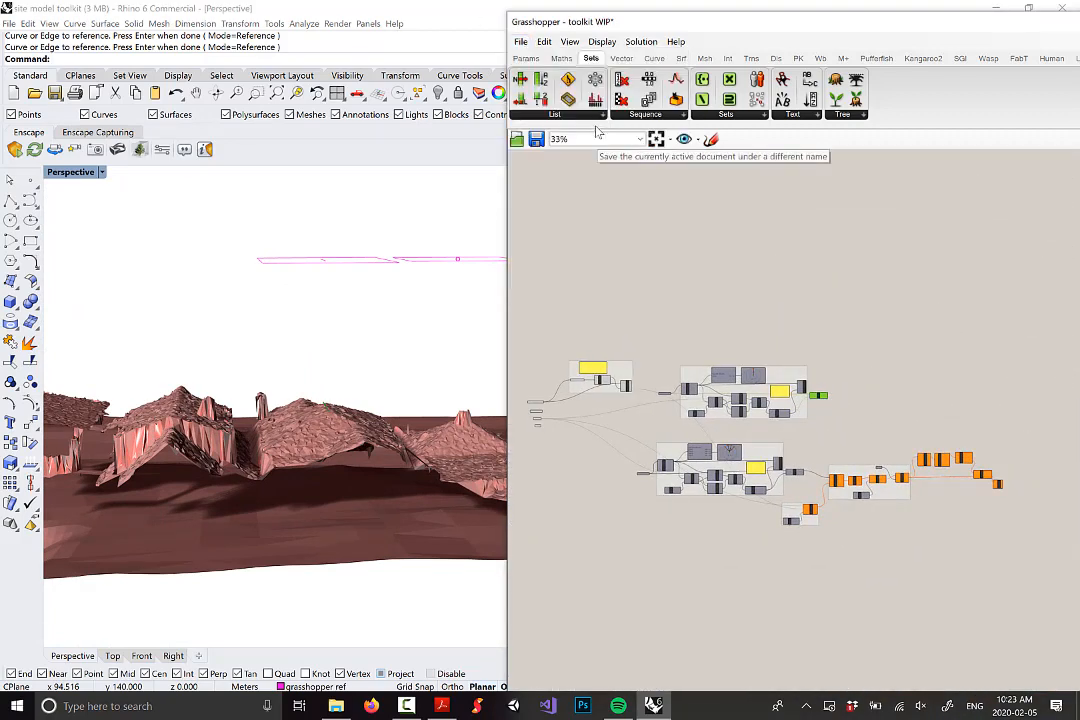
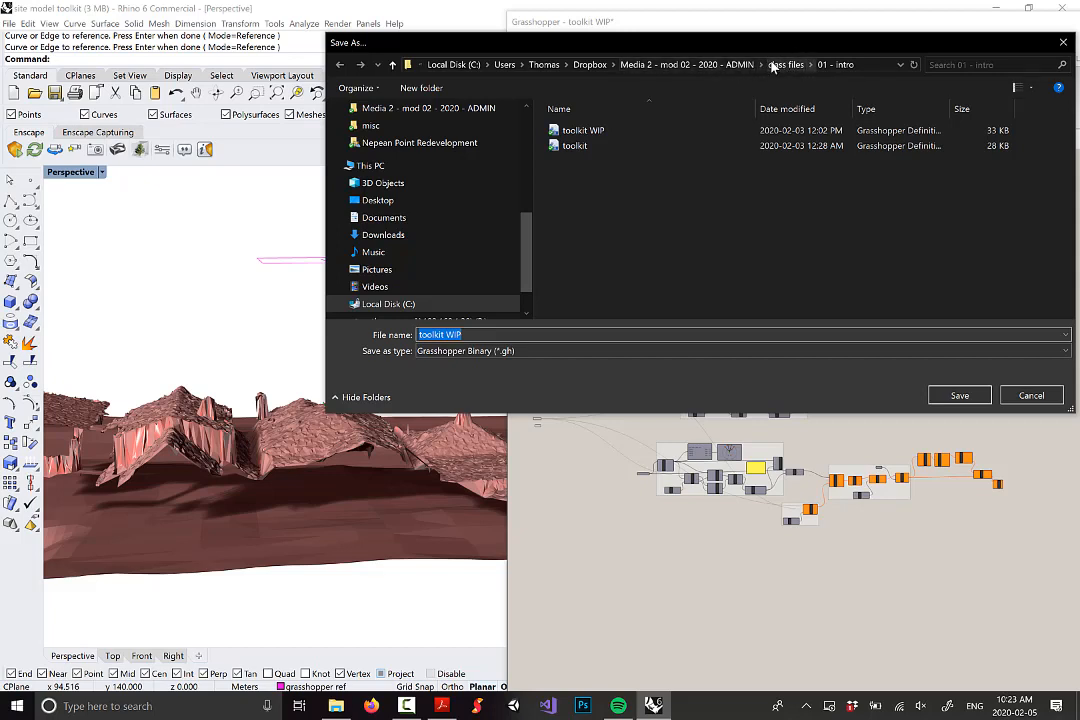
pyautogui.click(590, 64)
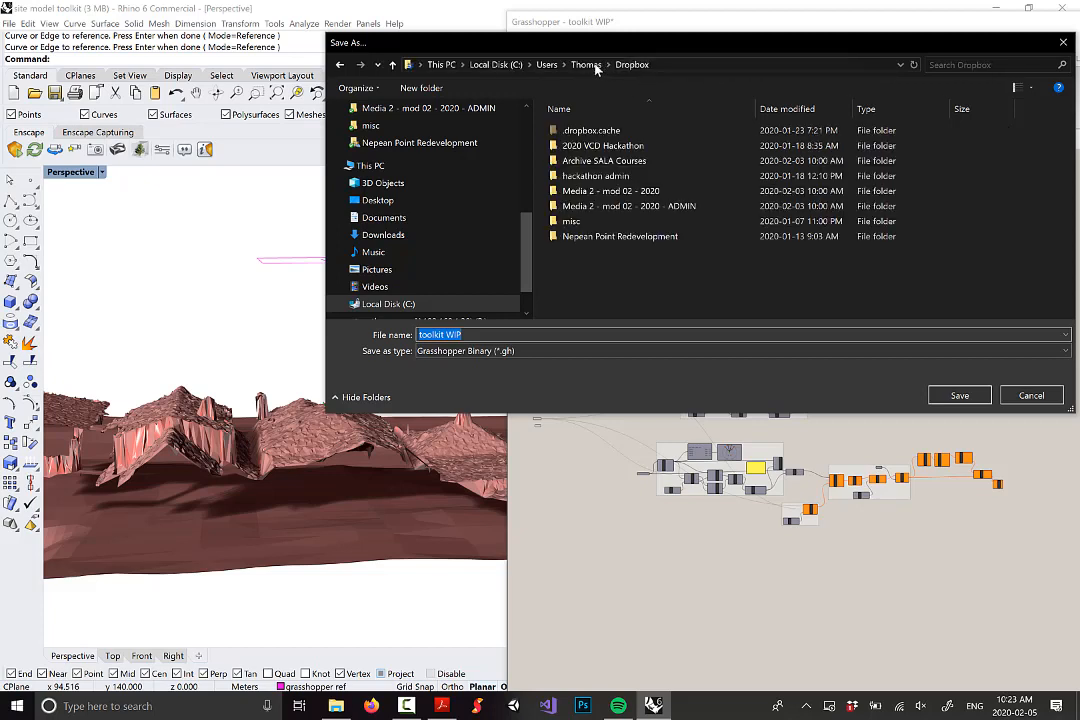
pyautogui.doubleClick(643, 191)
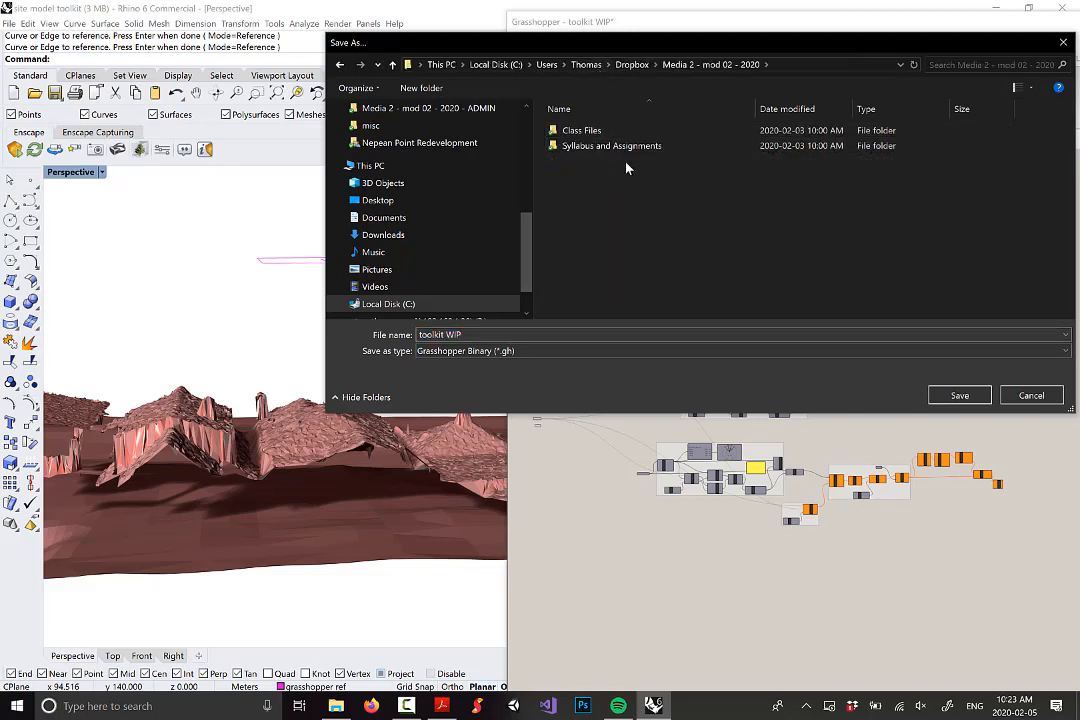
pyautogui.click(597, 133)
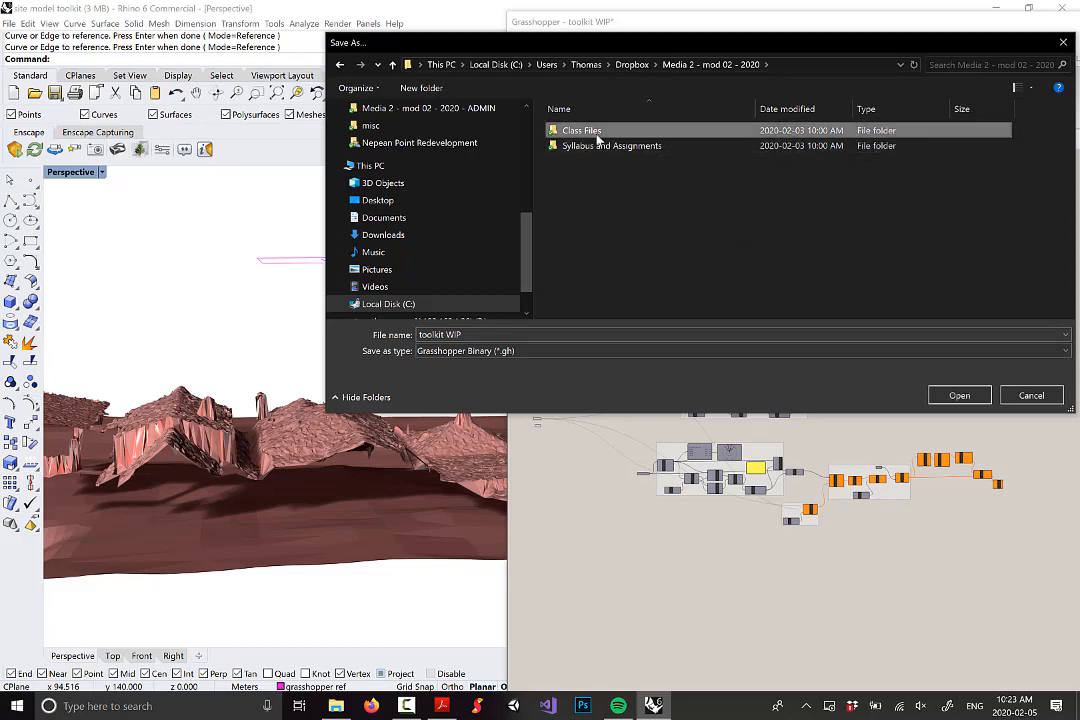
pyautogui.doubleClick(597, 133)
# Step: Create a folder named "02- lidar and roof continued" inside Class Files and open it
pyautogui.rightClick(595, 160)
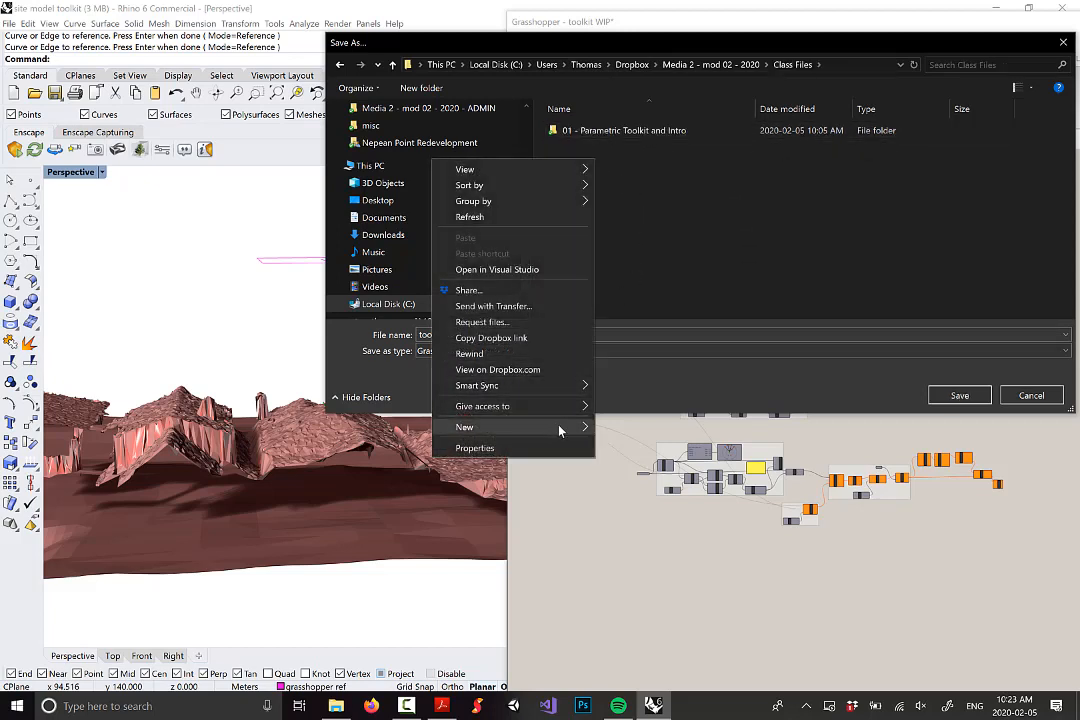
pyautogui.moveTo(575, 429)
pyautogui.click(643, 433)
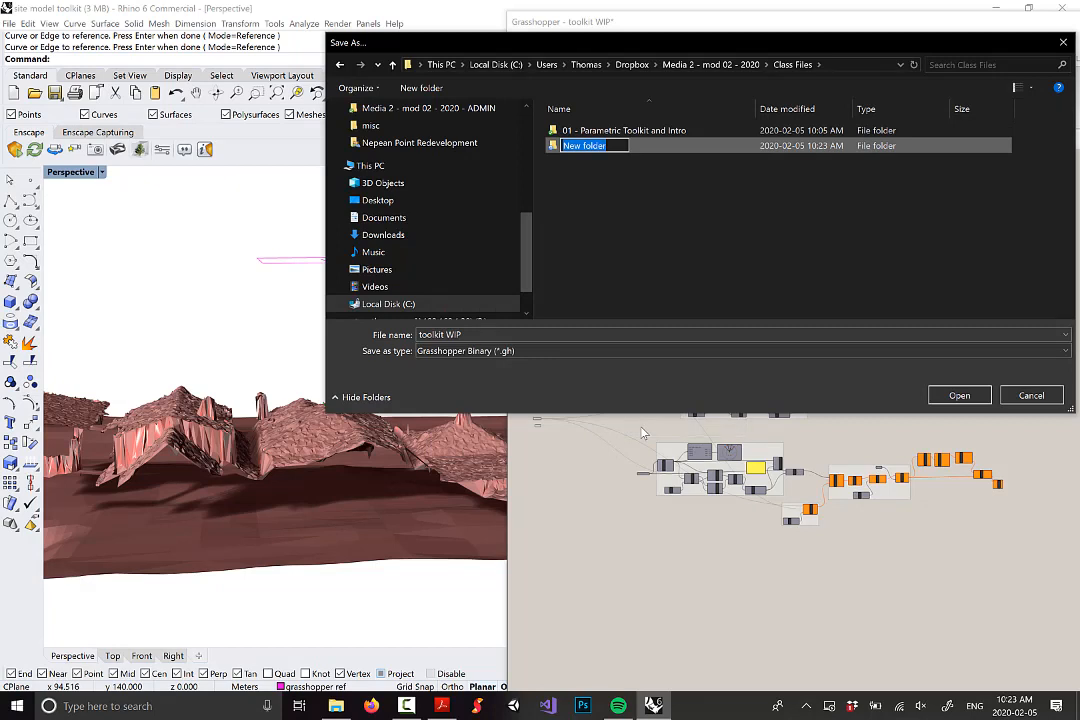
pyautogui.write('02- lidar and roof')
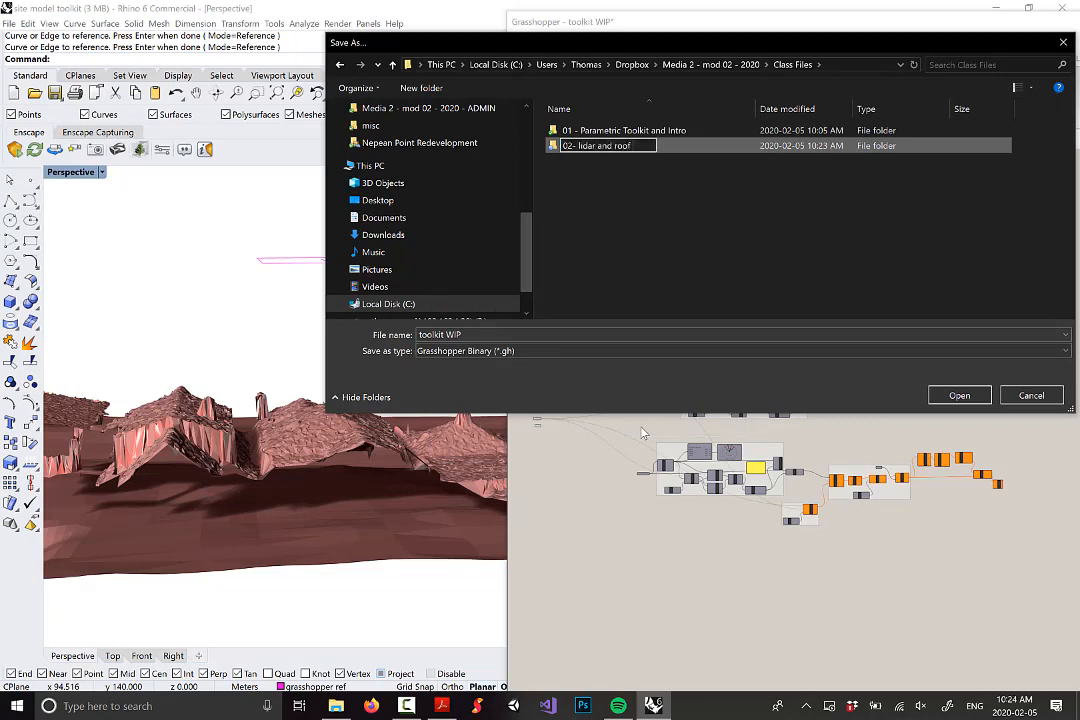
pyautogui.write(' continued')
pyautogui.press('Return')
pyautogui.doubleClick(637, 149)
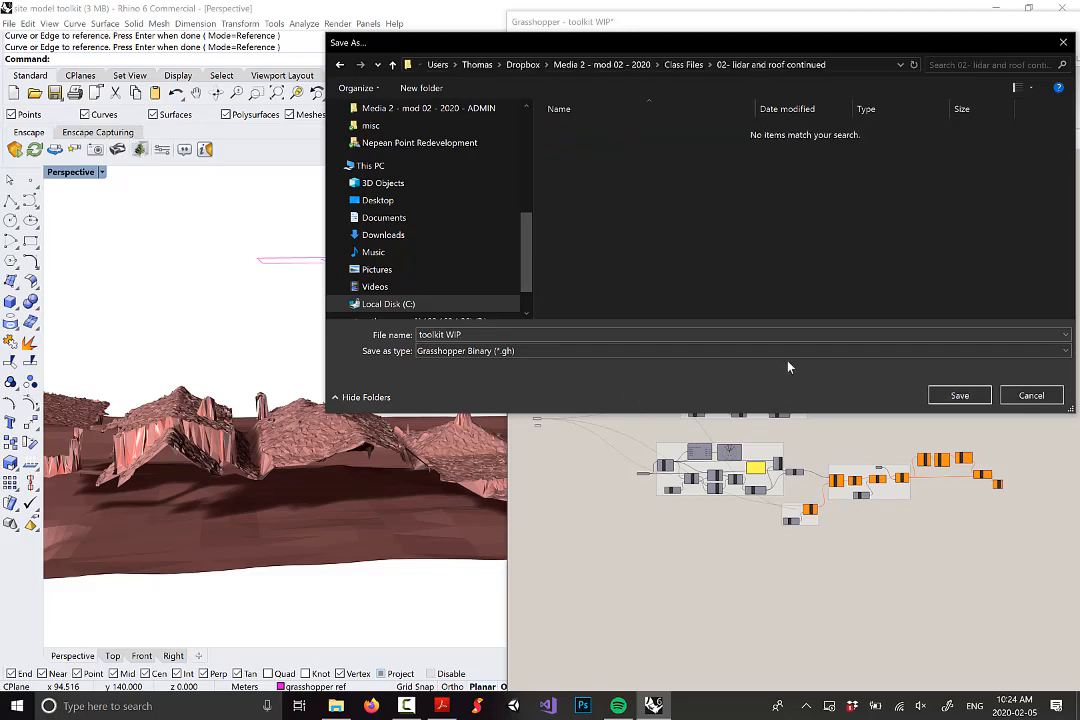
# Step: Name the definition "roof tool WIP" and save it in the new folder
pyautogui.moveTo(653, 334); pyautogui.dragTo(2, 252)
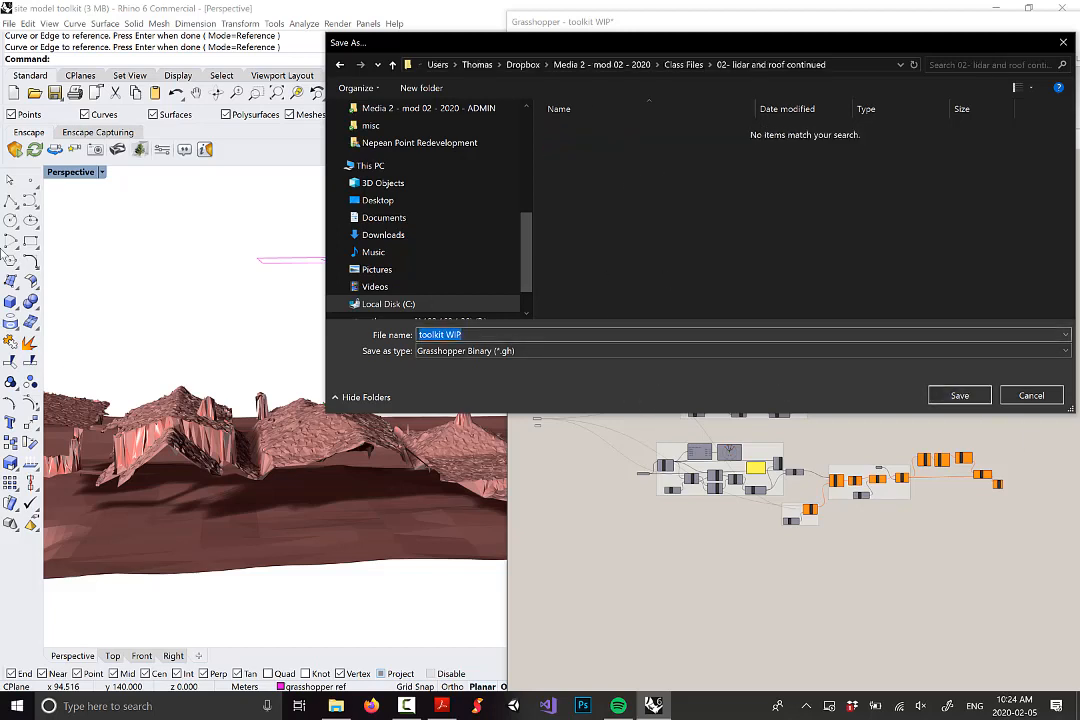
pyautogui.write('roof tool WIP')
pyautogui.press('Return')
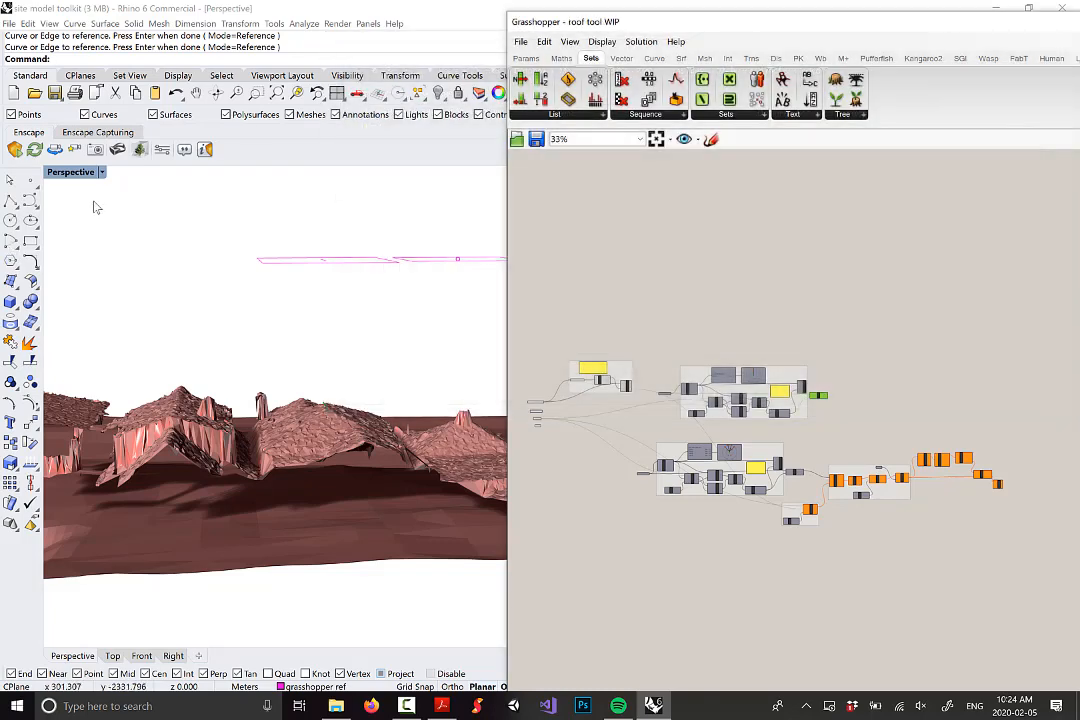
# Step: Undo the recent canvas edits until the deleted purple toolkit groups are restored
pyautogui.moveTo(814, 315); pyautogui.dragTo(767, 279, button='right')
pyautogui.click(797, 289)
pyautogui.hotkey('ctrl', 'z')
pyautogui.hotkey('ctrl', 'z')
pyautogui.hotkey('ctrl', 'z')
pyautogui.hotkey('ctrl', 'z')
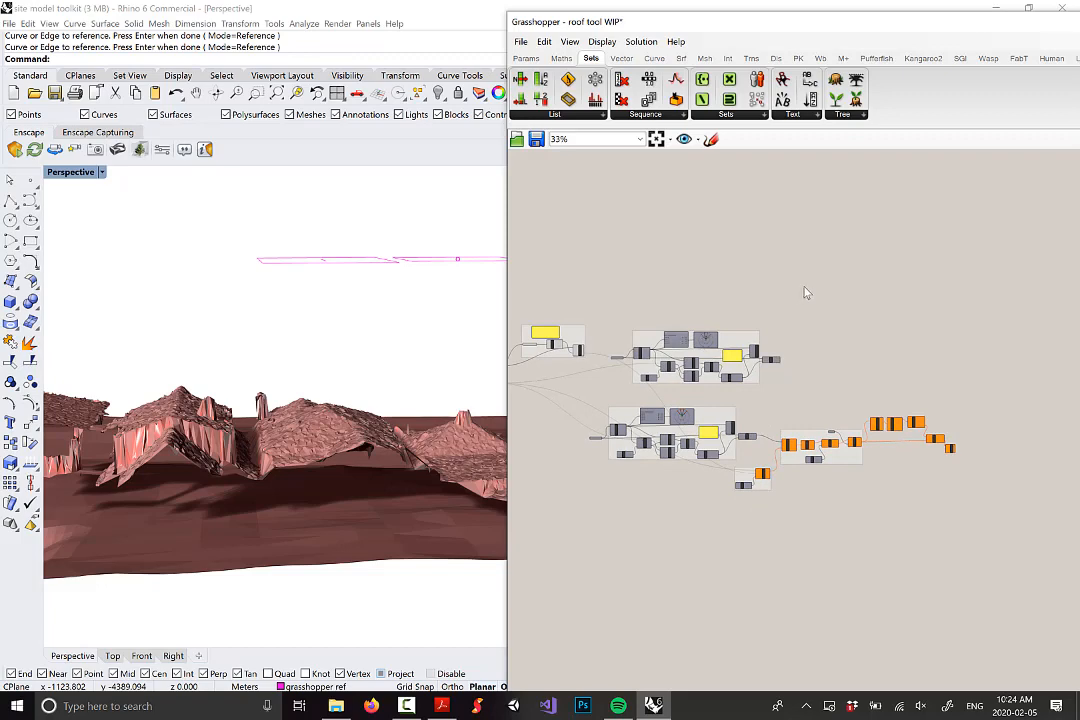
pyautogui.hotkey('ctrl', 'z')
pyautogui.hotkey('ctrl', 'z')
pyautogui.hotkey('ctrl', 'z')
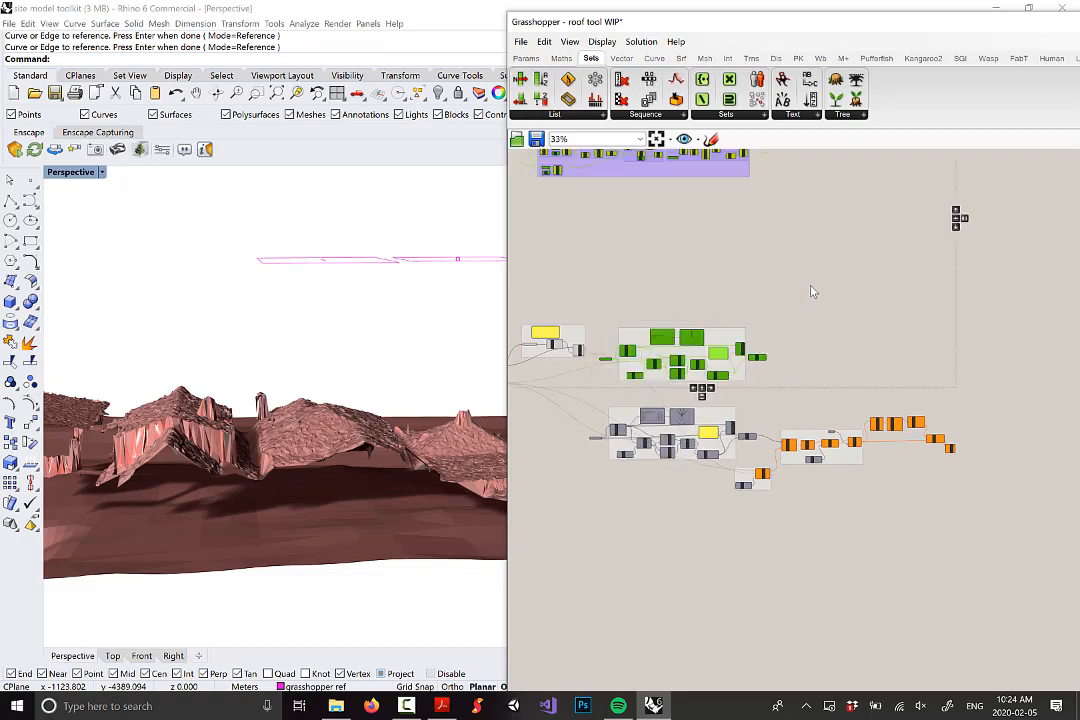
# Step: Turn on preview for the upper edge-curve copy's Move component and check its geometry against the scanned roofs
pyautogui.scroll(-3, 810, 290)
pyautogui.scroll(8, 762, 362)
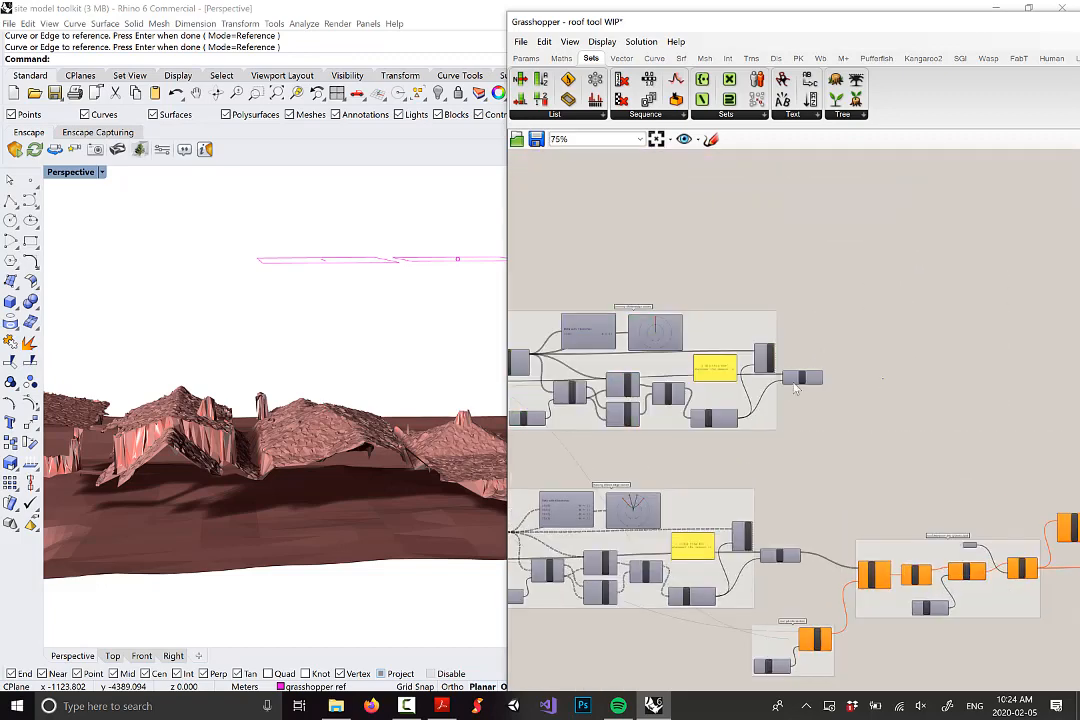
pyautogui.scroll(1, 814, 381)
pyautogui.moveTo(809, 375); pyautogui.dragTo(815, 368)
pyautogui.rightClick(815, 368)
pyautogui.click(853, 391)
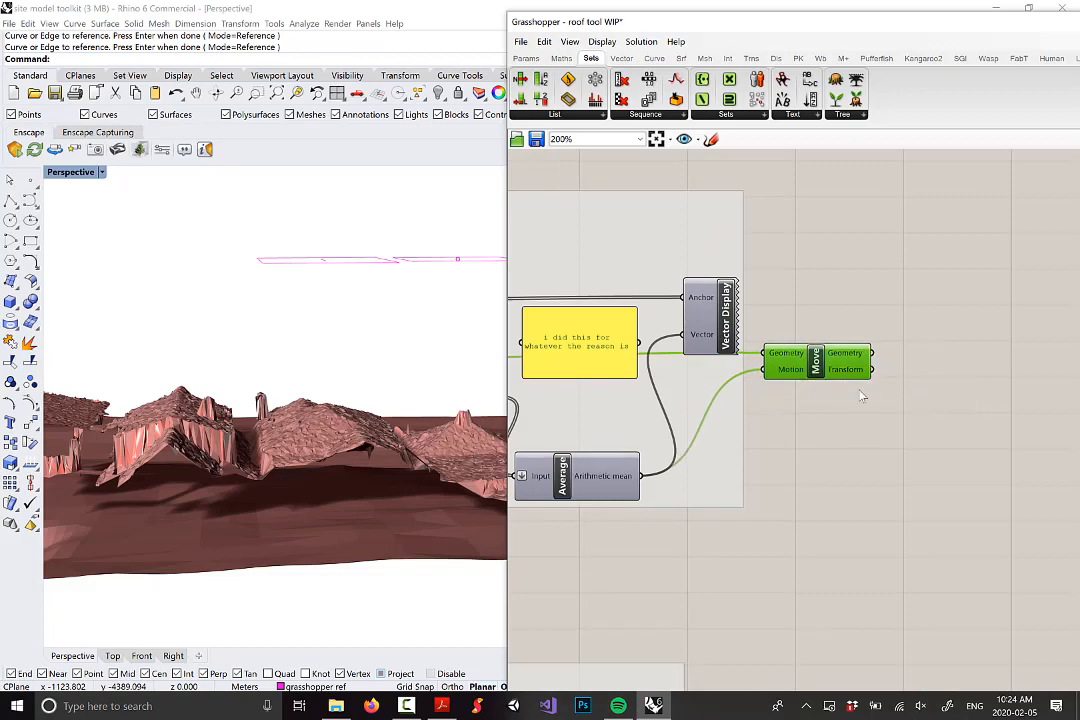
pyautogui.moveTo(366, 362); pyautogui.dragTo(348, 400, button='right')
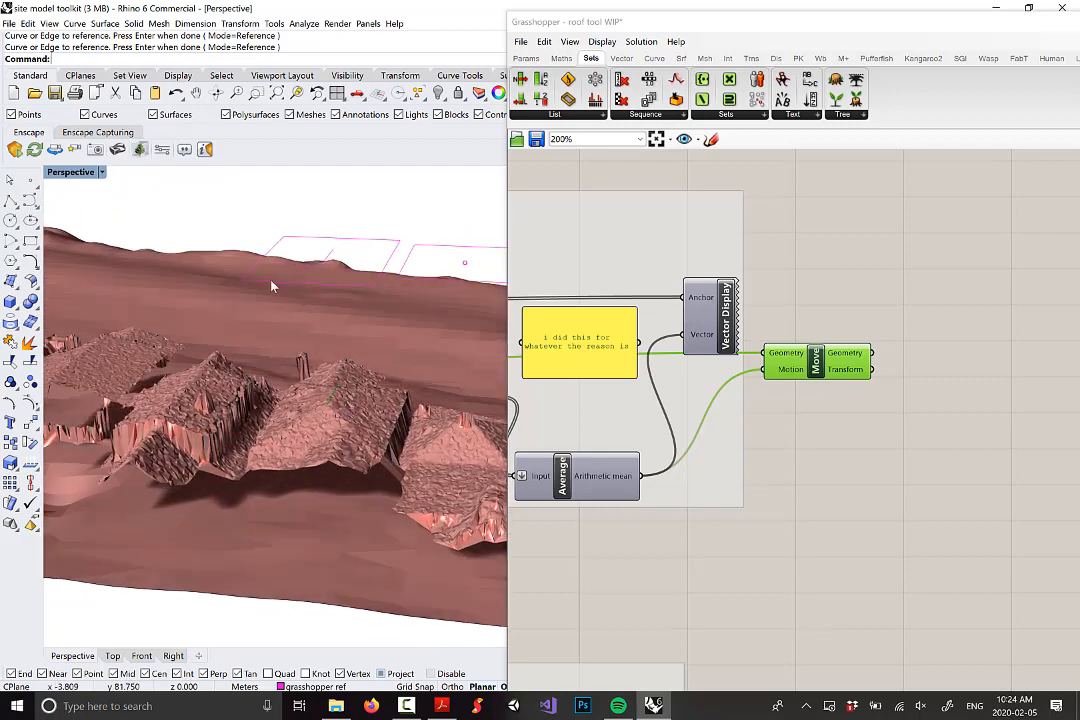
# Step: Select the downstream extrusion and intersection groups with their orange output components and move them well below the edge-curve groups
pyautogui.scroll(-5, 800, 294)
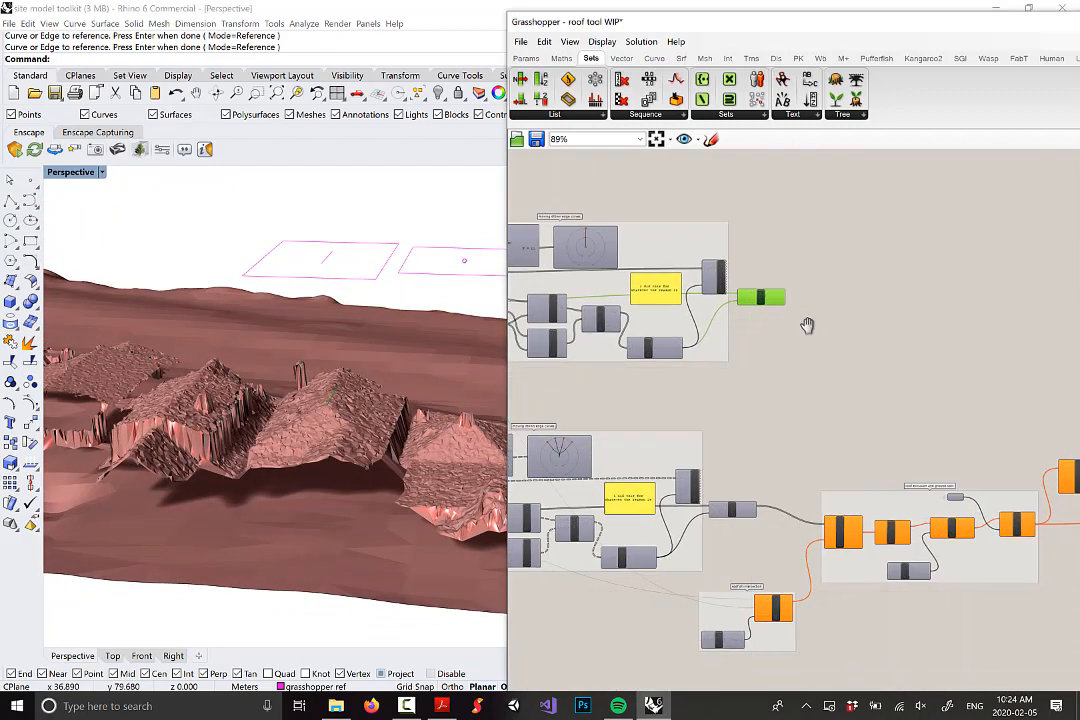
pyautogui.scroll(-4, 778, 416)
pyautogui.moveTo(1070, 438); pyautogui.dragTo(752, 284)
pyautogui.keyDown('shift'); pyautogui.moveTo(790, 446); pyautogui.dragTo(708, 537); pyautogui.keyUp('shift')
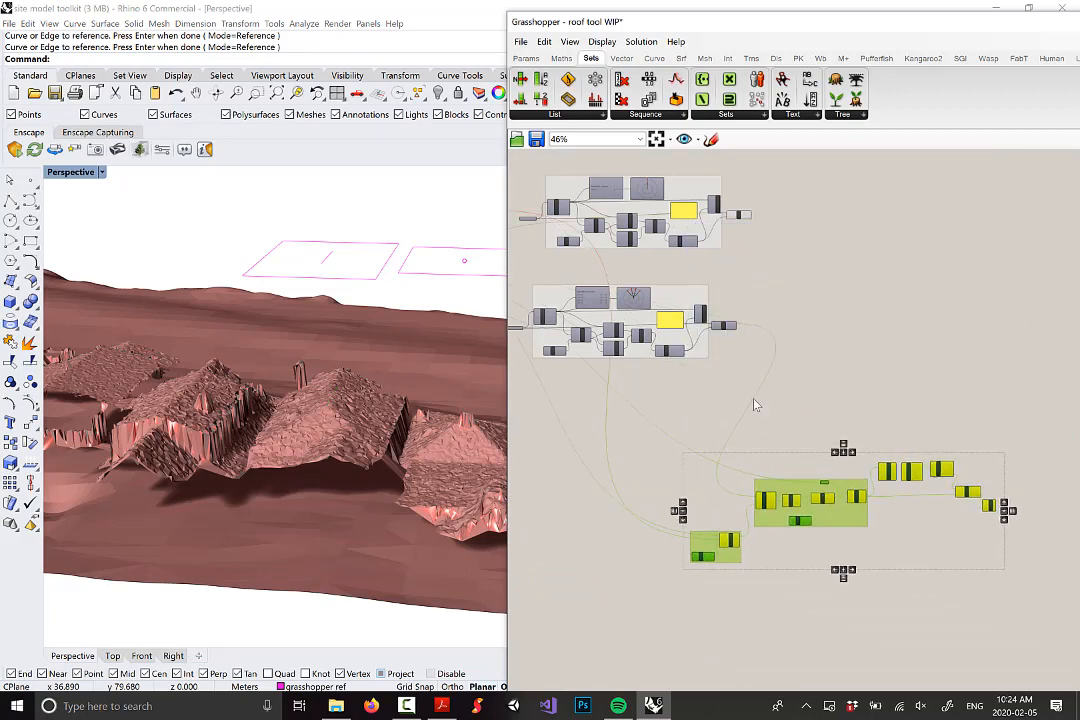
pyautogui.moveTo(782, 400); pyautogui.dragTo(799, 428, button='right')
pyautogui.click(800, 433)
pyautogui.moveTo(759, 332); pyautogui.dragTo(786, 358, button='right')
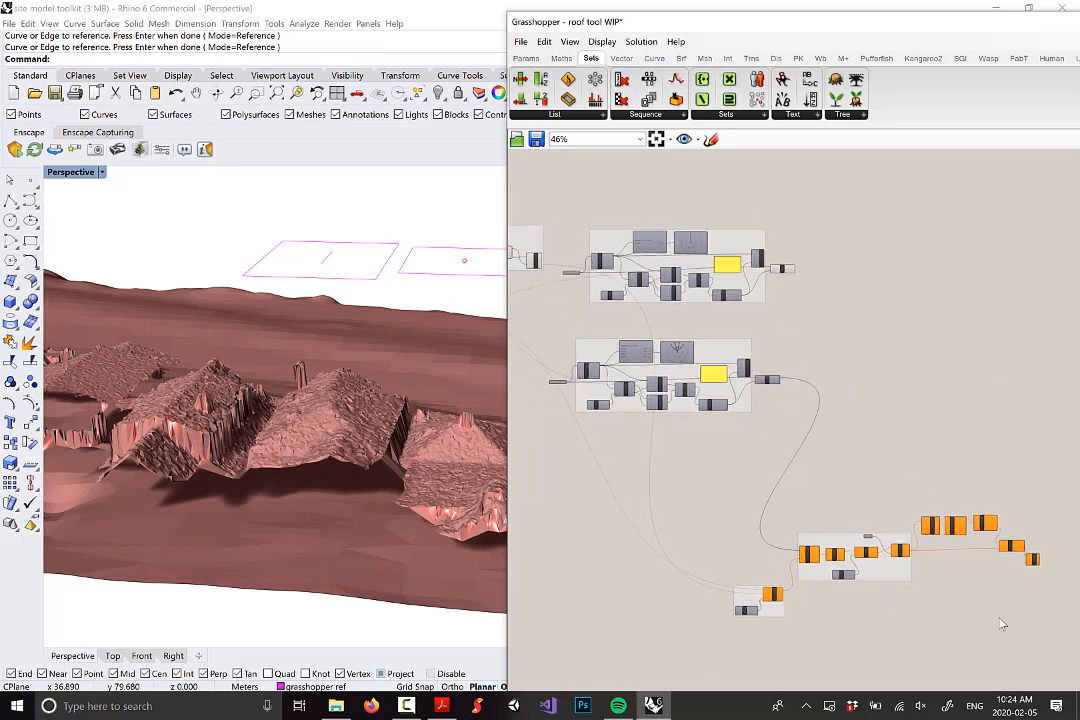
# Step: Move the lower edge-curve group, with its input parameter and Move component, up close beneath the upper copy
pyautogui.scroll(3, 814, 378)
pyautogui.moveTo(763, 396); pyautogui.dragTo(864, 444, button='right')
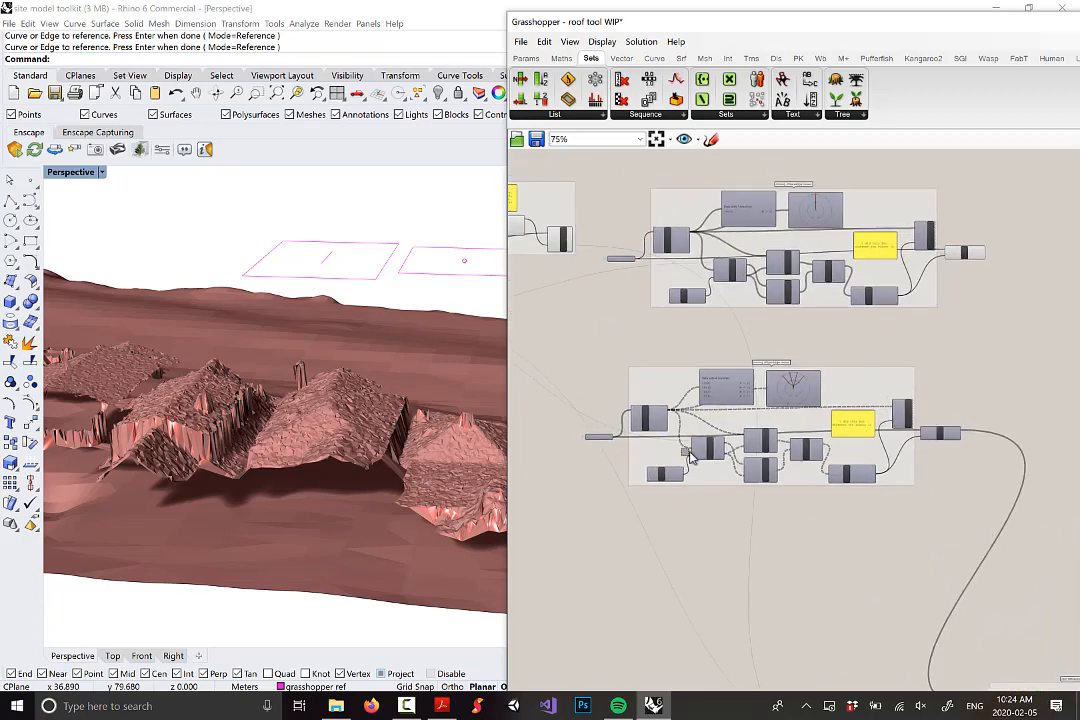
pyautogui.moveTo(996, 531); pyautogui.dragTo(543, 353)
pyautogui.moveTo(897, 398); pyautogui.dragTo(886, 344)
pyautogui.click(1003, 322)
pyautogui.moveTo(951, 318); pyautogui.dragTo(890, 309, button='right')
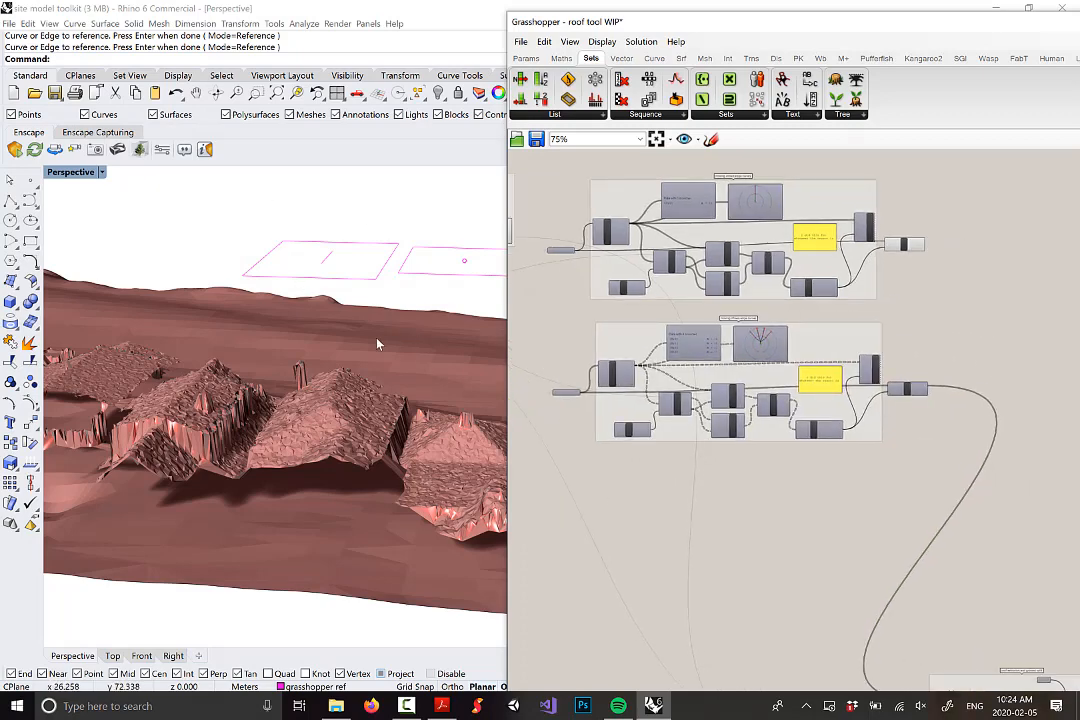
# Step: Select the Move components of both edge-curve groups and turn on their preview
pyautogui.scroll(1, 927, 382)
pyautogui.moveTo(952, 451); pyautogui.dragTo(899, 226)
pyautogui.scroll(3, 817, 305)
pyautogui.rightClick(817, 305)
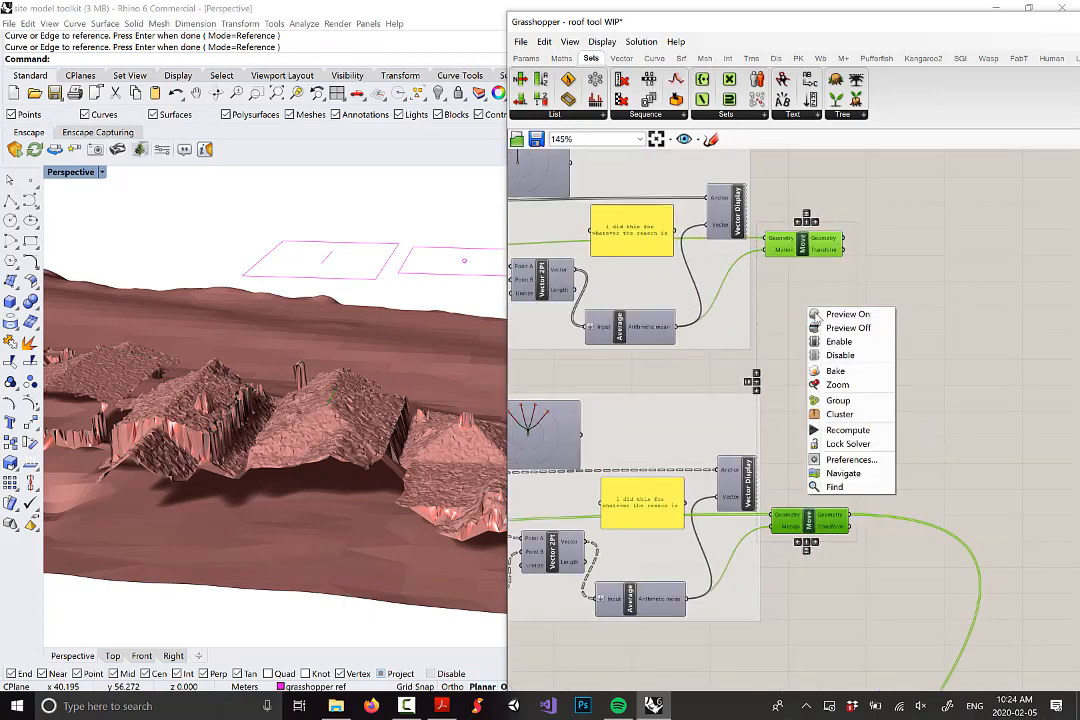
pyautogui.click(843, 317)
# Step: Examine the moved edge curves on the scanned roofs and highlight each group's Move component in turn
pyautogui.moveTo(222, 345); pyautogui.dragTo(336, 442, button='right')
pyautogui.scroll(4, 337, 445)
pyautogui.scroll(-1, 268, 446)
pyautogui.moveTo(268, 446); pyautogui.dragTo(305, 405, button='right')
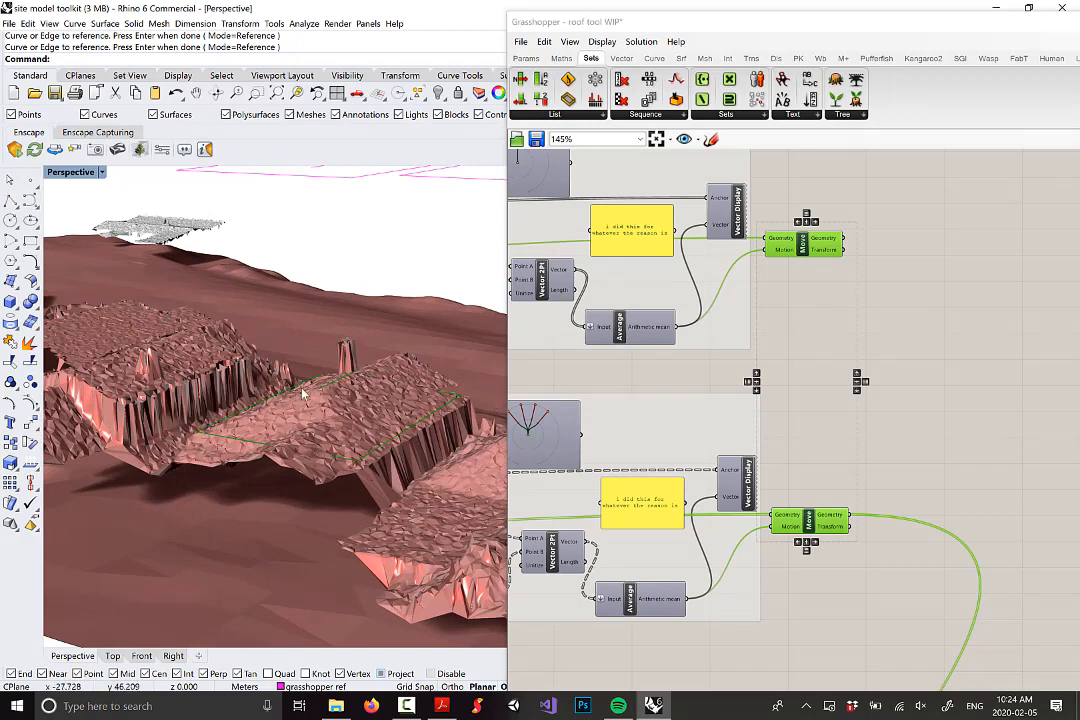
pyautogui.click(667, 378)
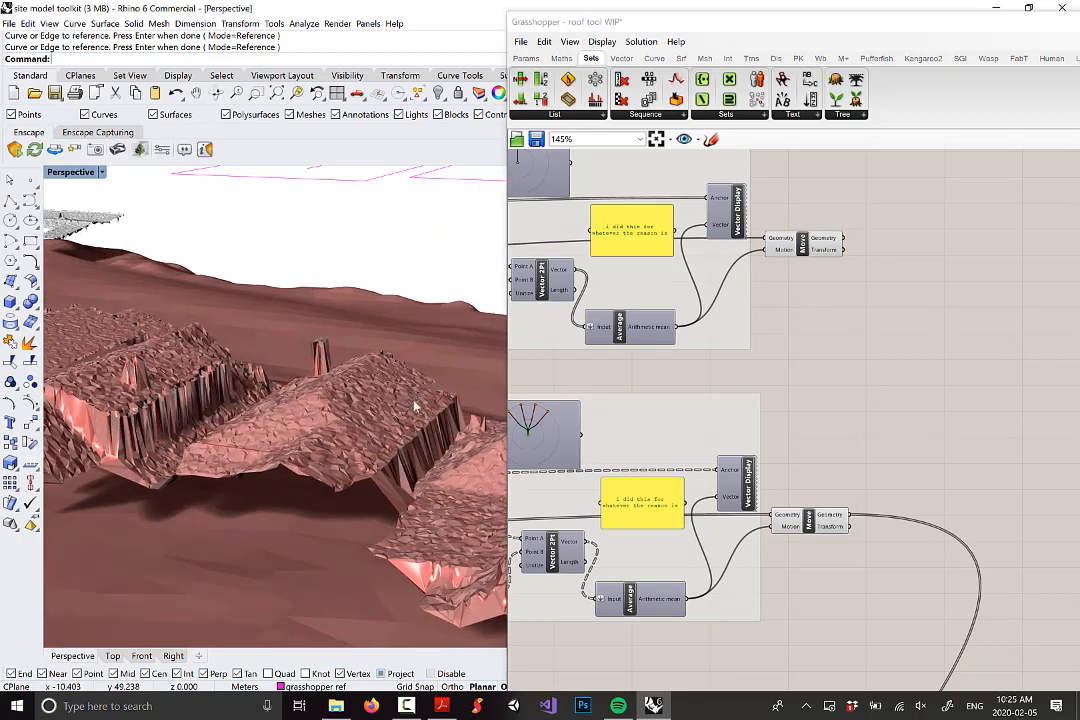
pyautogui.click(800, 248)
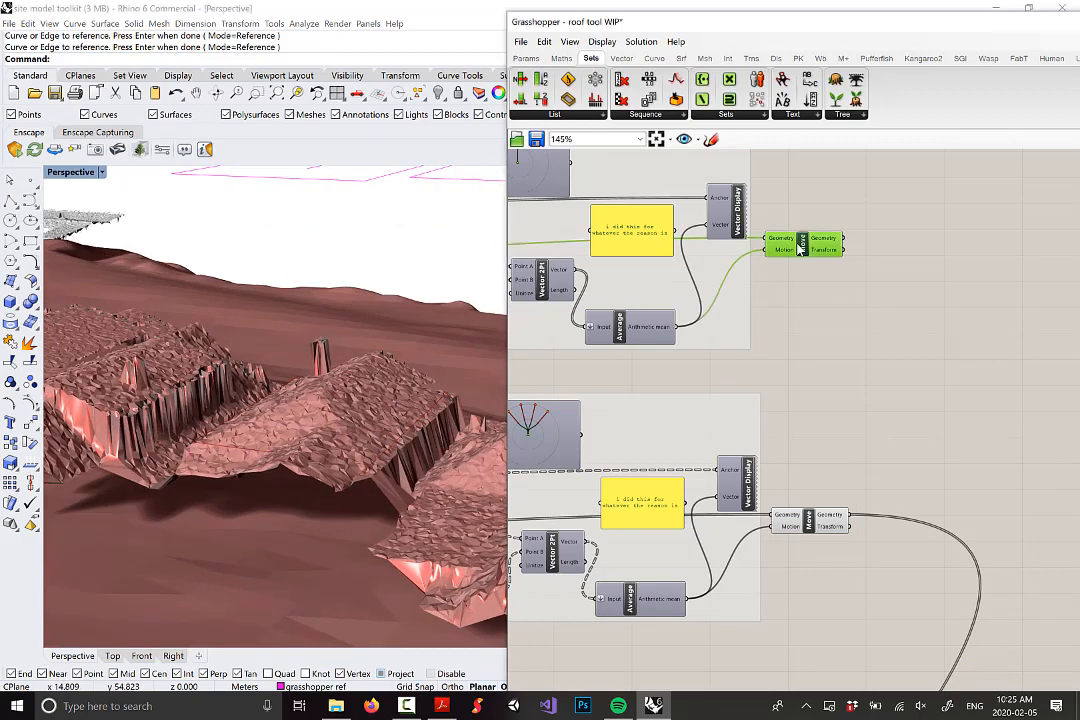
pyautogui.click(820, 518)
# Step: Delete the purple toolkit groups above the edge-curve groups and save the roof tool definition
pyautogui.scroll(-6, 838, 400)
pyautogui.moveTo(1017, 323); pyautogui.dragTo(521, 169)
pyautogui.press('Delete')
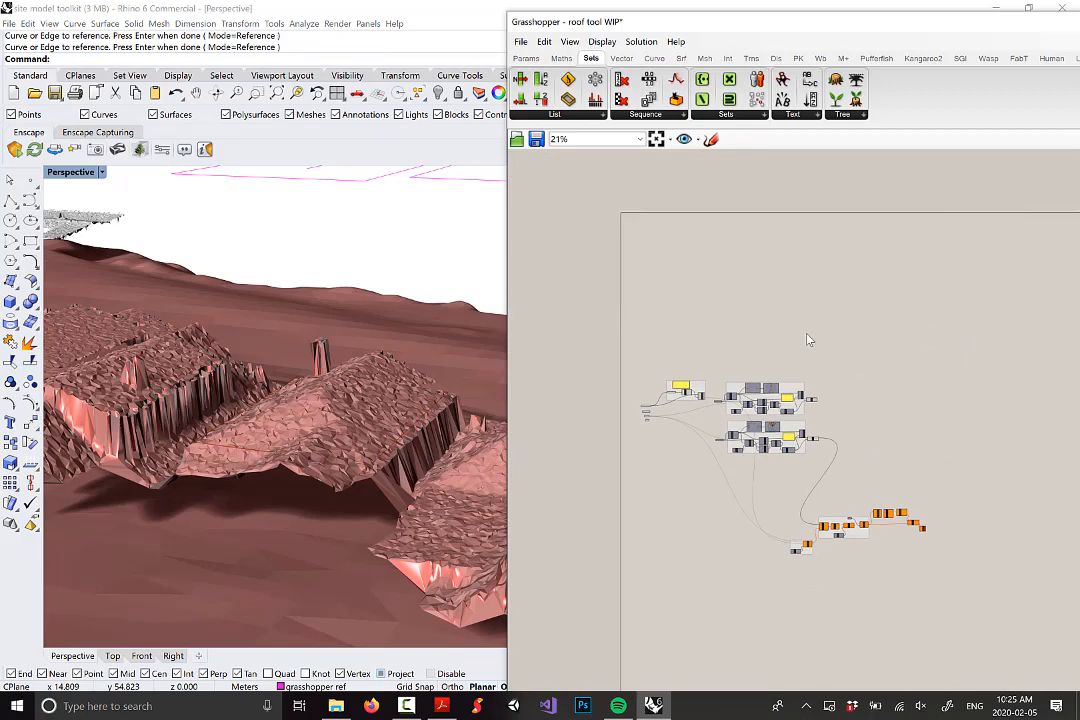
pyautogui.click(520, 41)
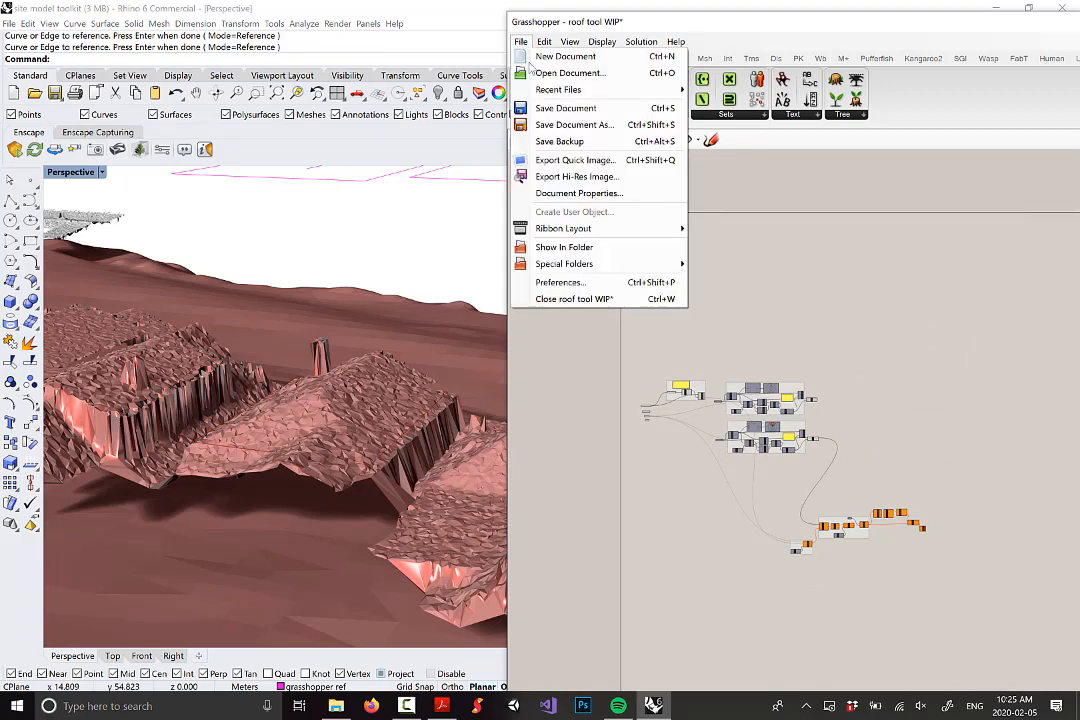
pyautogui.click(570, 106)
# Step: Try repositioning the two Move components, and undo edits until the deleted purple toolkit groups are restored
pyautogui.scroll(5, 838, 430)
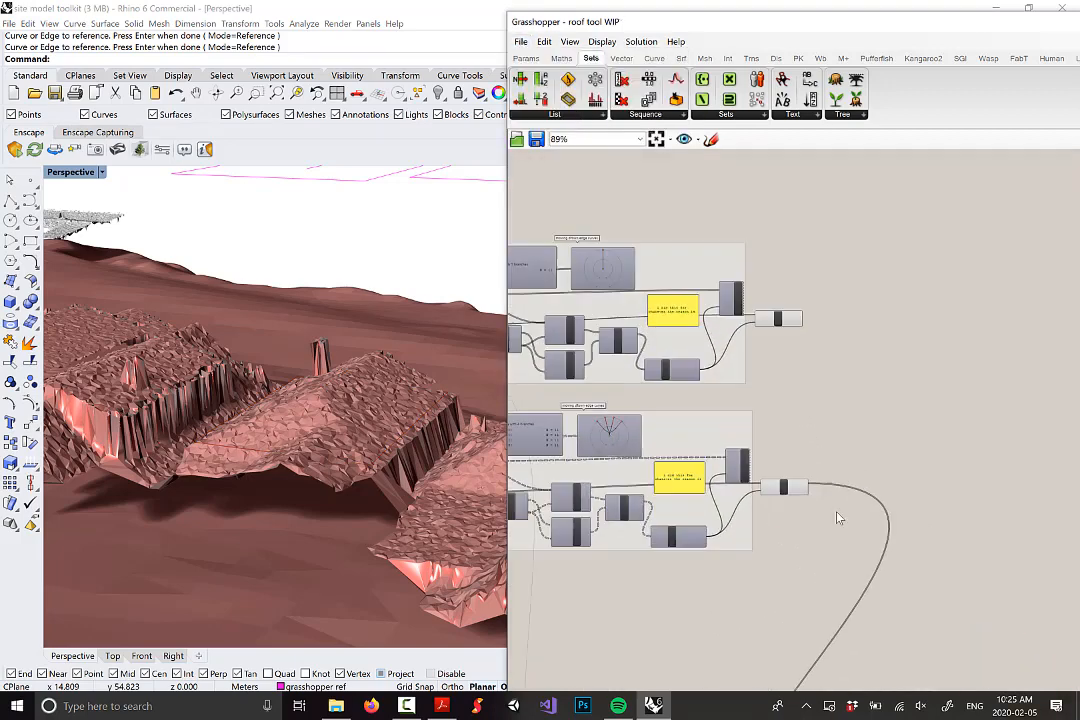
pyautogui.moveTo(785, 487); pyautogui.dragTo(790, 388)
pyautogui.moveTo(778, 318); pyautogui.dragTo(790, 394)
pyautogui.click(927, 315)
pyautogui.scroll(-5, 841, 388)
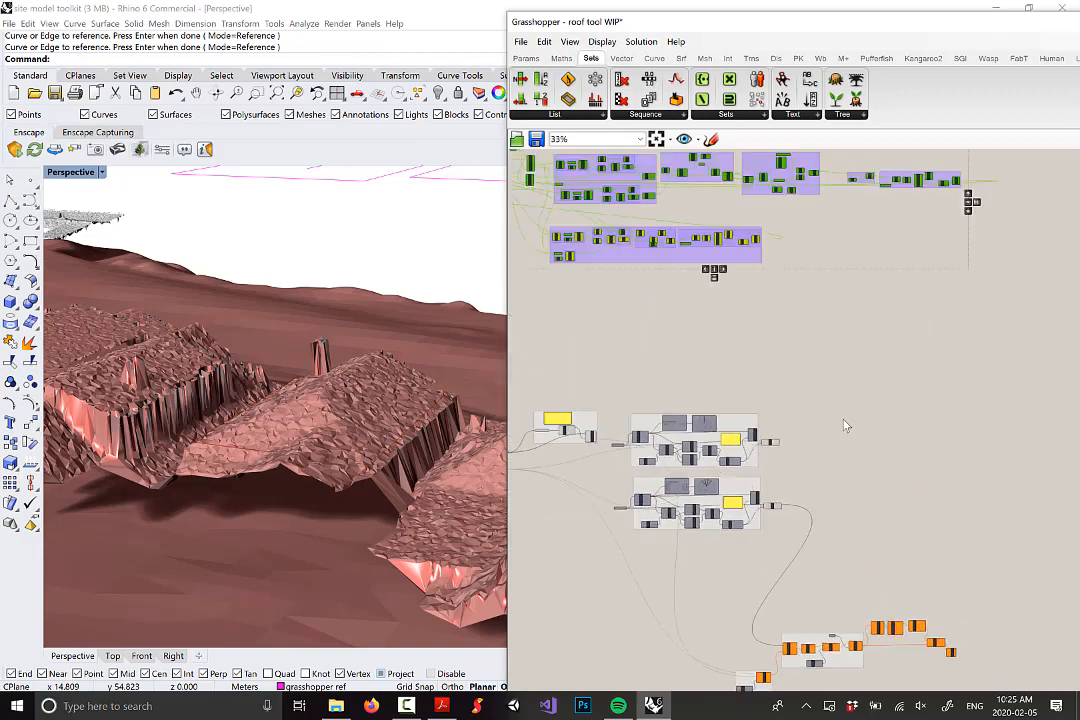
pyautogui.scroll(2, 846, 424)
# Step: Select the upper group's Move component and hide the buildings mesh in the Rhino viewport to expose its curves
pyautogui.moveTo(386, 403); pyautogui.dragTo(351, 444, button='right')
pyautogui.scroll(5, 351, 444)
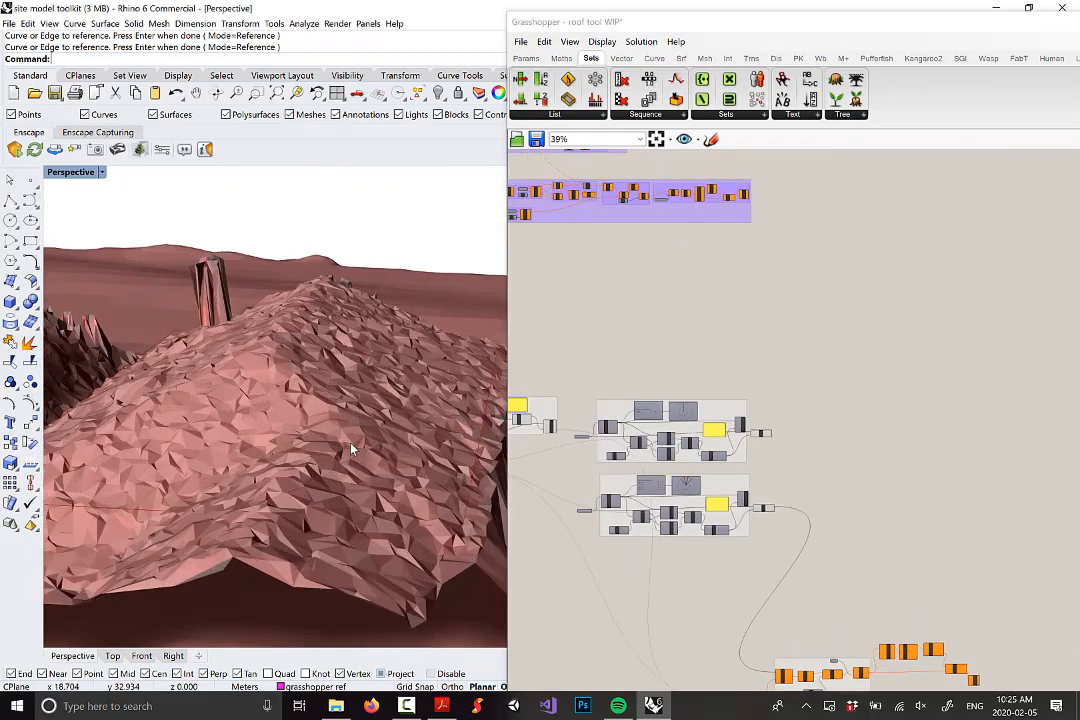
pyautogui.click(762, 434)
pyautogui.moveTo(436, 420); pyautogui.dragTo(377, 404, button='right')
pyautogui.click(377, 404)
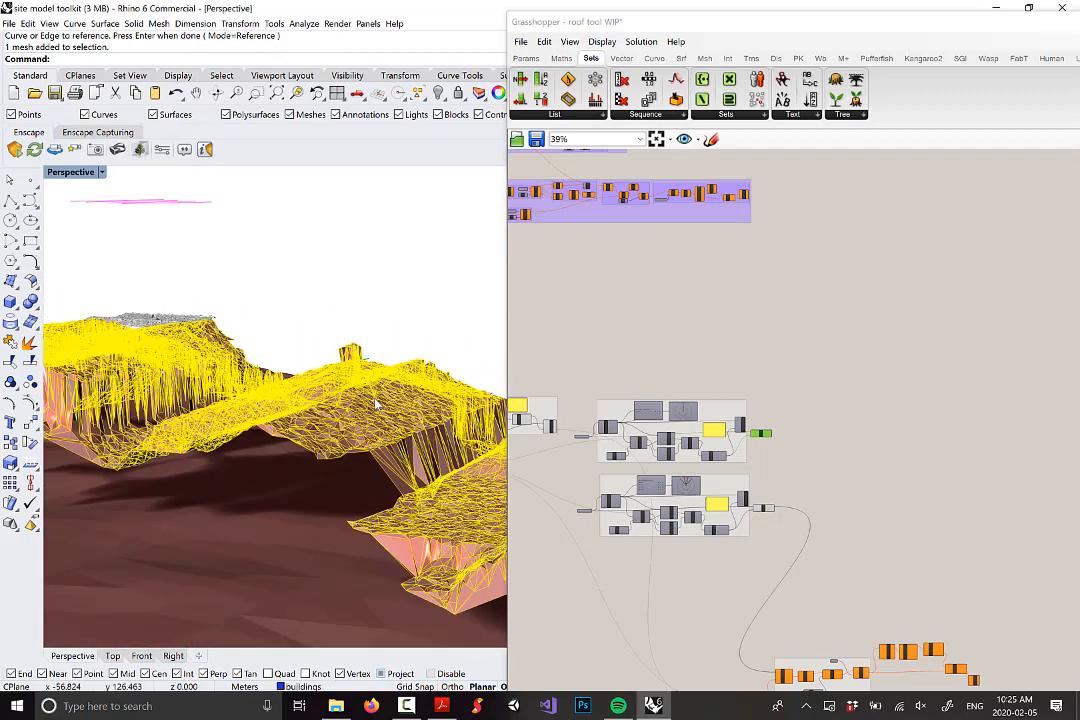
pyautogui.hotkey('ctrl', 'h')
pyautogui.moveTo(417, 429); pyautogui.dragTo(391, 436, button='right')
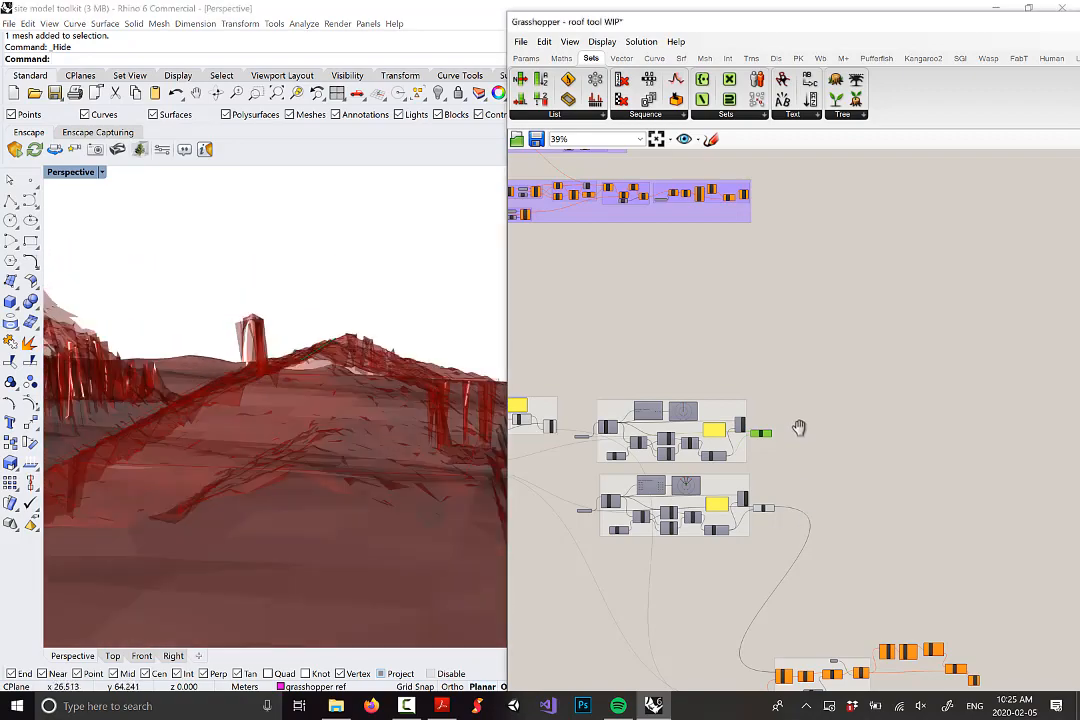
# Step: Shift the lower Move component farther from its group and select both Move components to compare their curves on the roof
pyautogui.scroll(3, 760, 420)
pyautogui.moveTo(761, 420); pyautogui.dragTo(793, 423)
pyautogui.moveTo(376, 386); pyautogui.dragTo(372, 420, button='right')
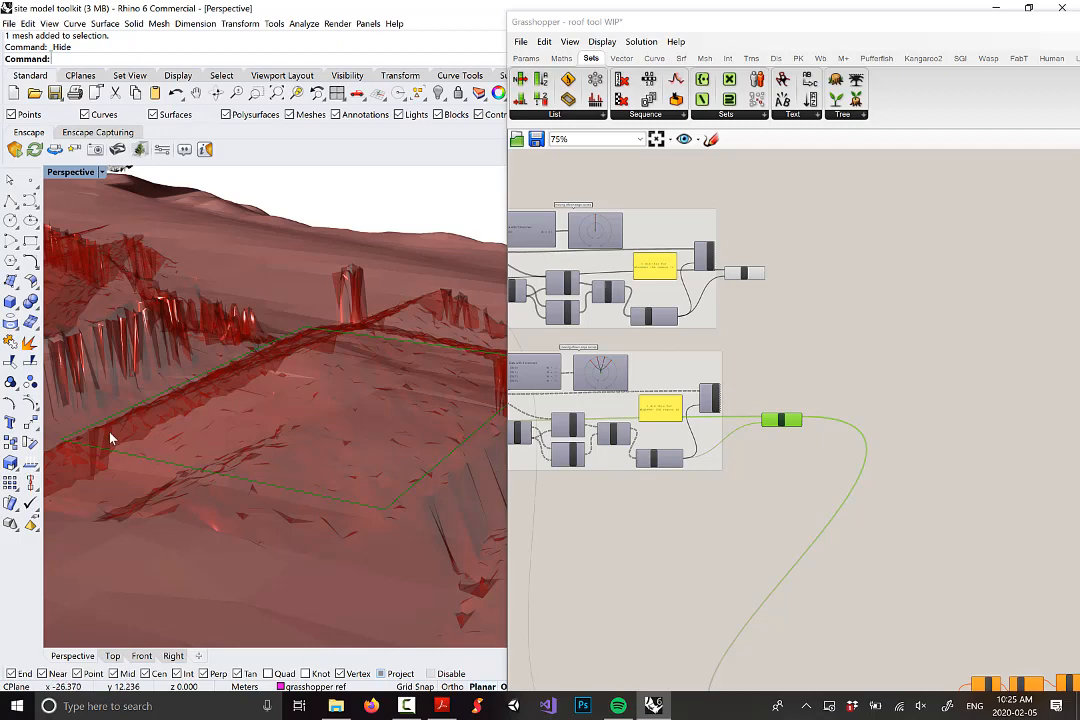
pyautogui.keyDown('shift'); pyautogui.click(748, 273); pyautogui.keyUp('shift')
pyautogui.moveTo(393, 393); pyautogui.dragTo(323, 457, button='right')
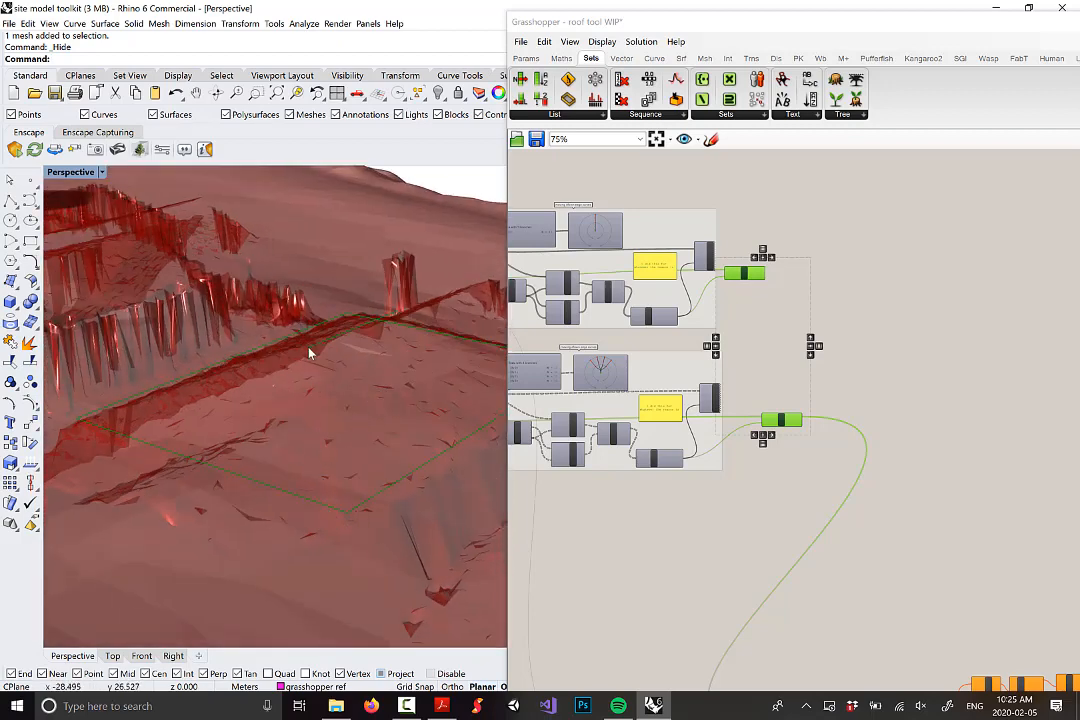
# Step: Place the two Move components directly one above the other and select both to inspect their curves on the roof
pyautogui.click(858, 360)
pyautogui.moveTo(747, 278); pyautogui.dragTo(794, 344)
pyautogui.moveTo(772, 424); pyautogui.dragTo(788, 369)
pyautogui.keyDown('shift'); pyautogui.click(784, 340); pyautogui.keyUp('shift')
pyautogui.moveTo(207, 433); pyautogui.dragTo(265, 475, button='right')
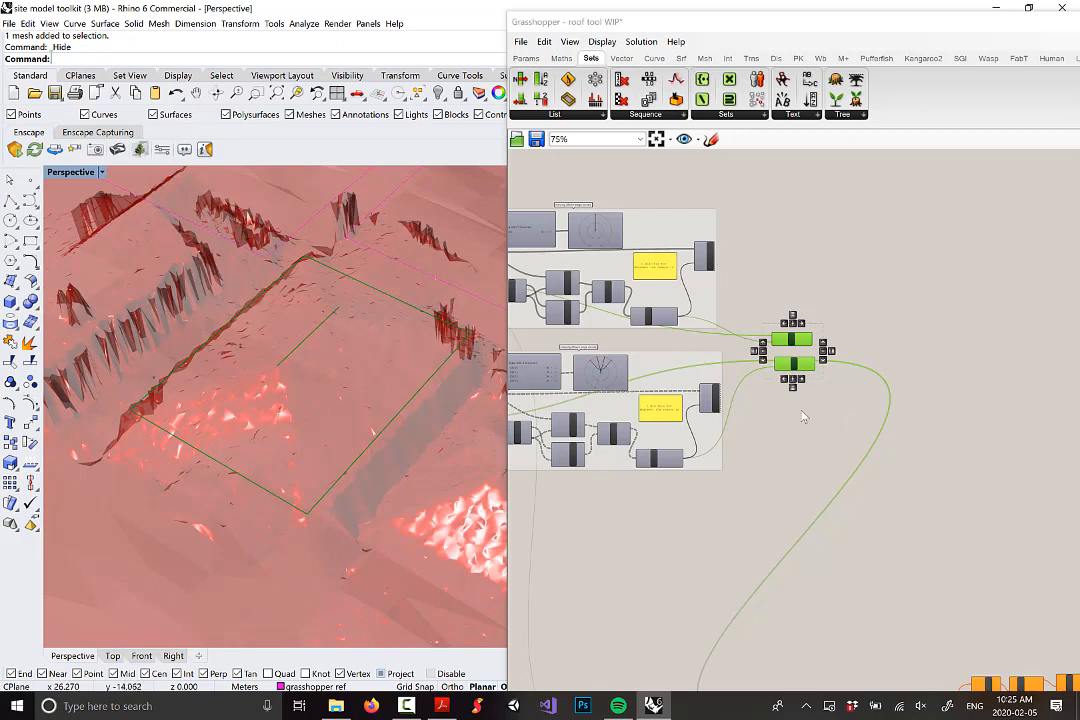
pyautogui.moveTo(386, 392); pyautogui.dragTo(336, 438, button='right')
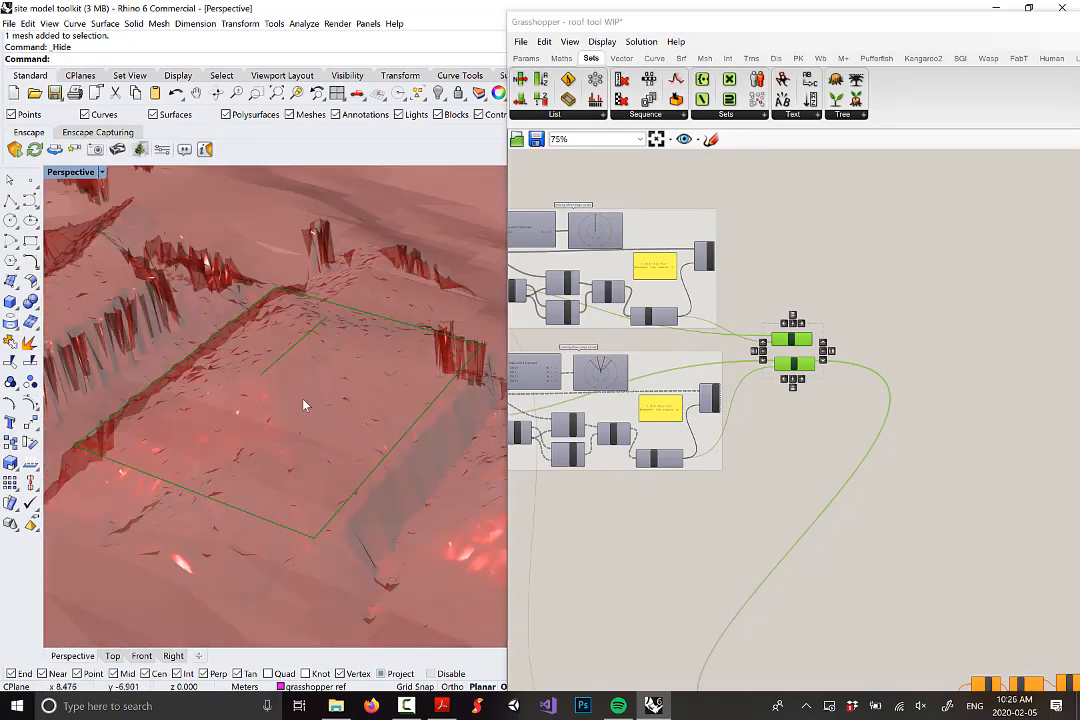
pyautogui.moveTo(306, 461); pyautogui.dragTo(296, 457, button='right')
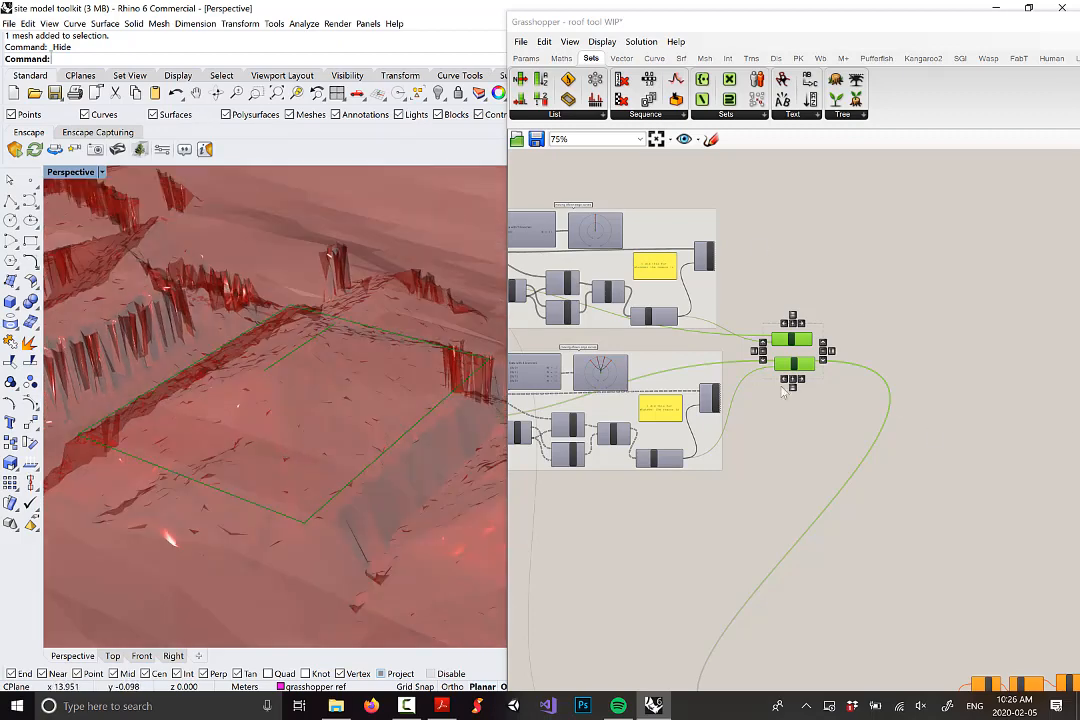
pyautogui.moveTo(386, 389); pyautogui.dragTo(281, 436, button='right')
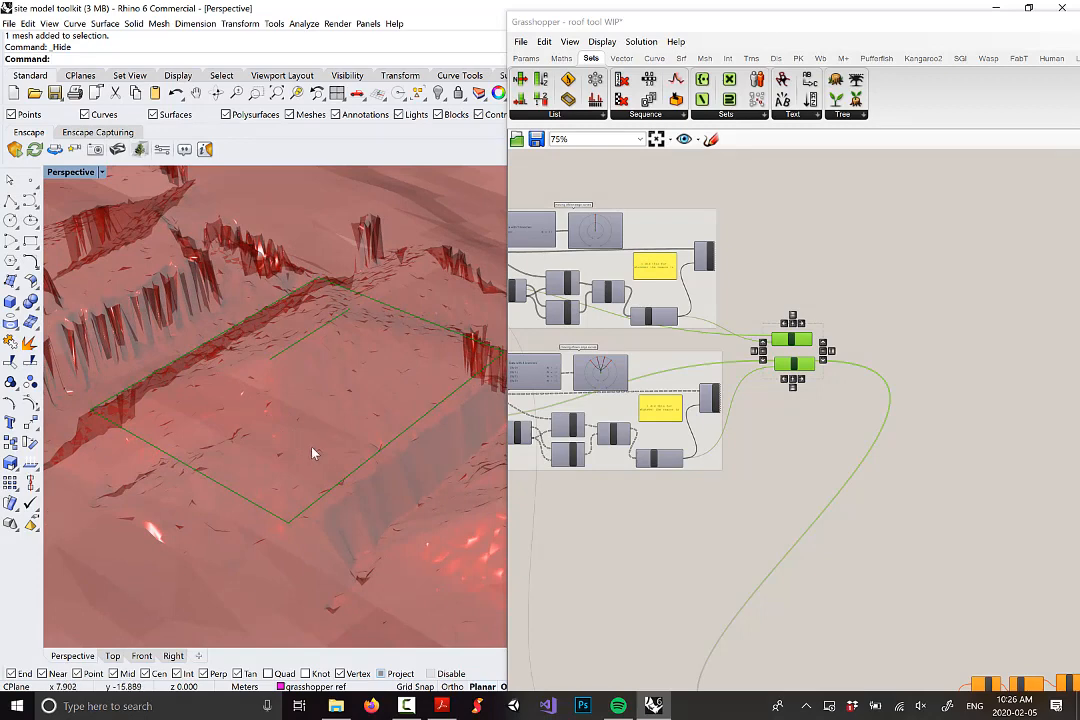
pyautogui.moveTo(307, 441); pyautogui.dragTo(304, 430, button='right')
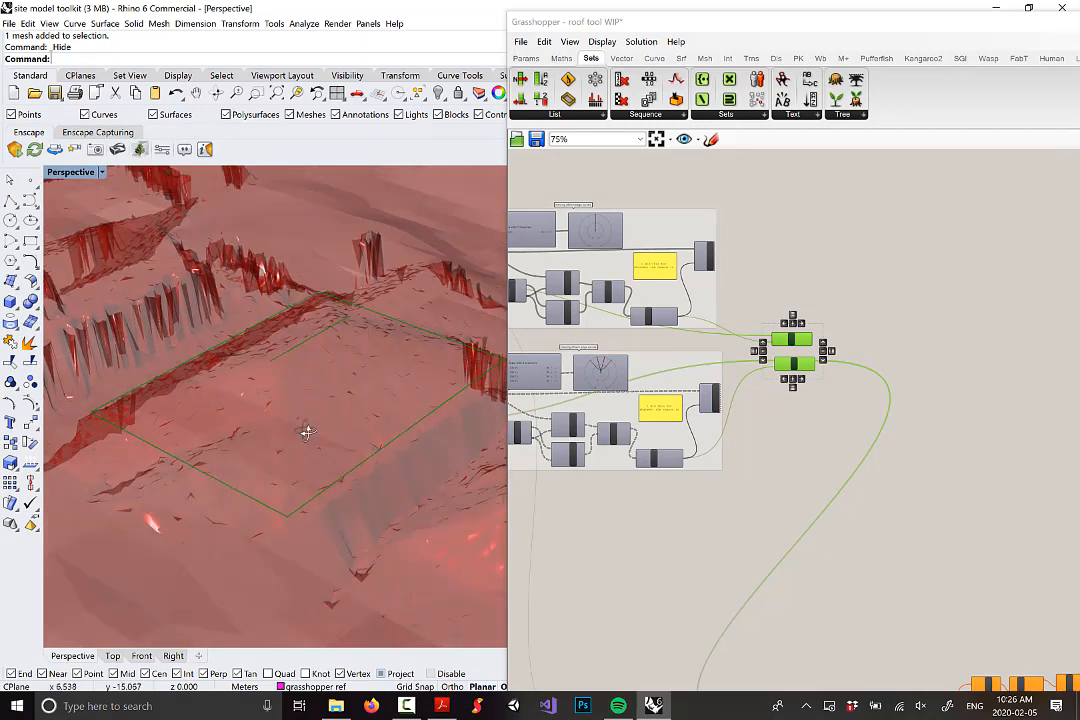
# Step: Add a Loft component and connect the geometry outputs of both Move components to its Curves input
pyautogui.scroll(3, 898, 338)
pyautogui.scroll(1, 894, 358)
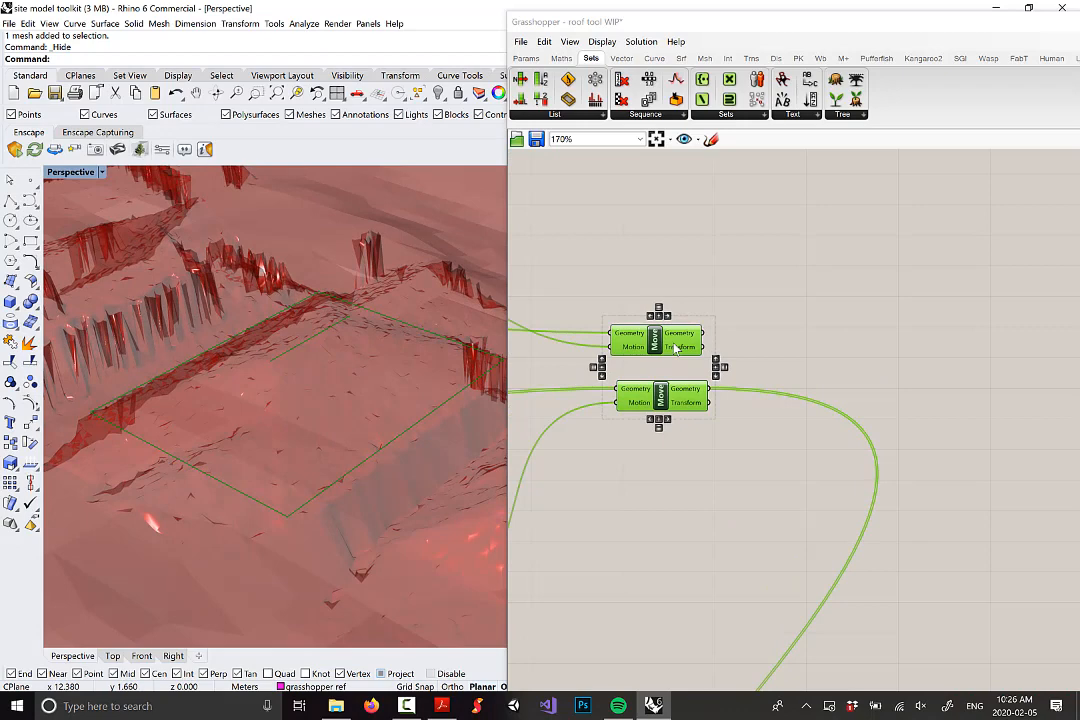
pyautogui.click(797, 242)
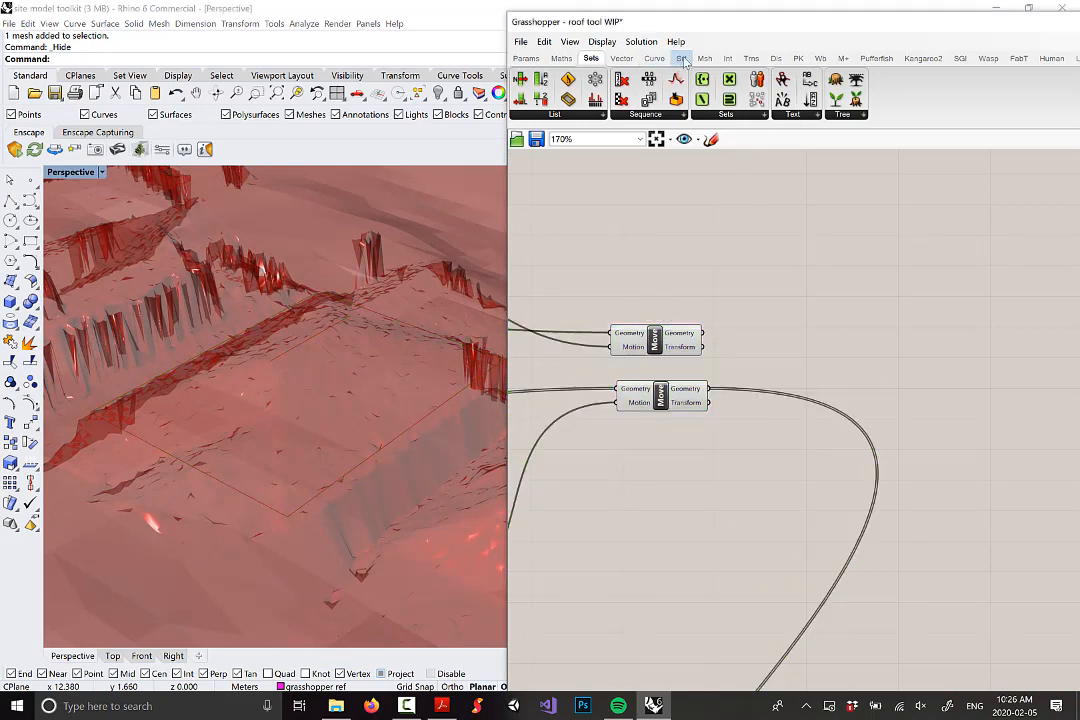
pyautogui.click(684, 60)
pyautogui.click(680, 114)
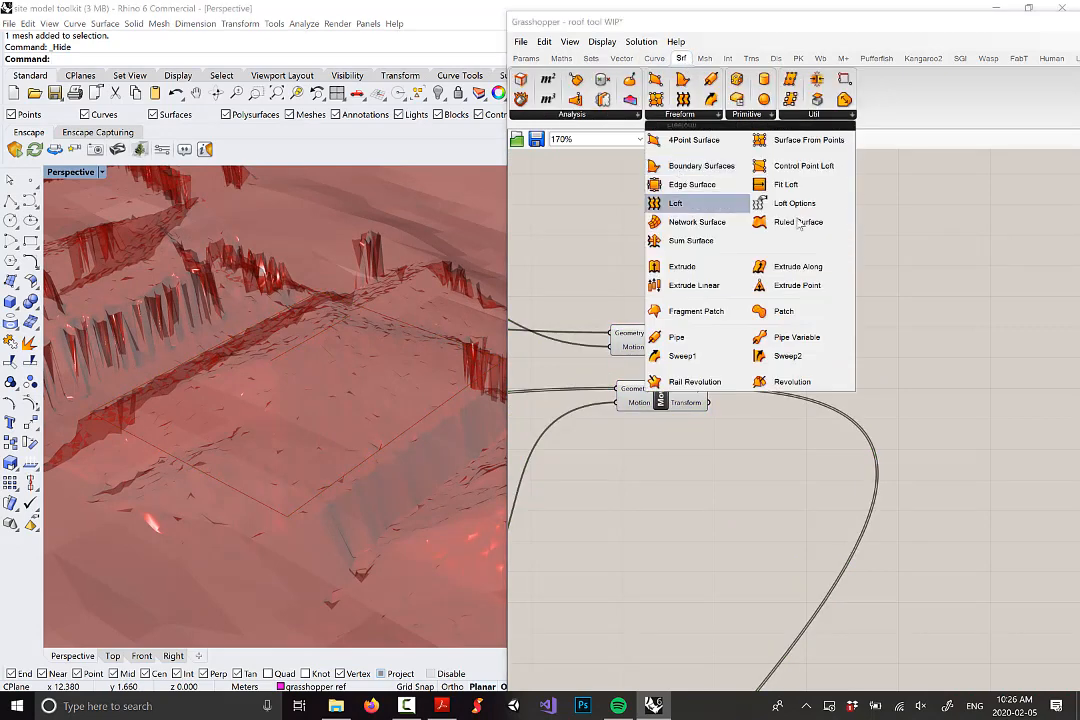
pyautogui.click(680, 205)
pyautogui.click(805, 298)
pyautogui.scroll(1, 810, 295)
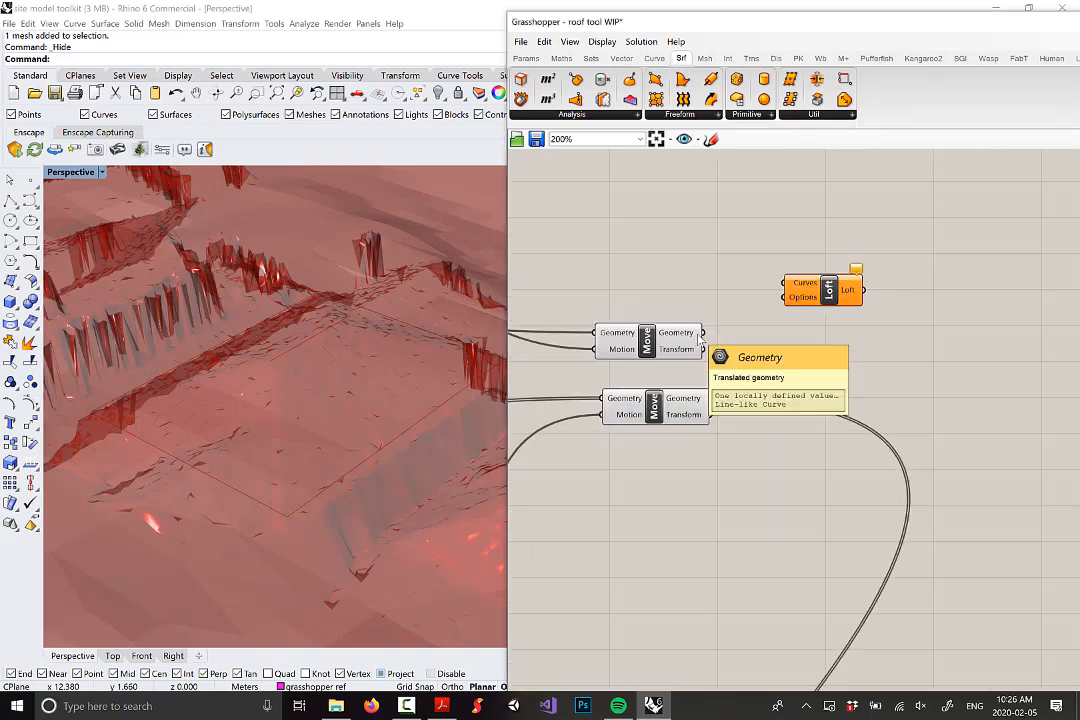
pyautogui.moveTo(700, 339); pyautogui.dragTo(784, 284)
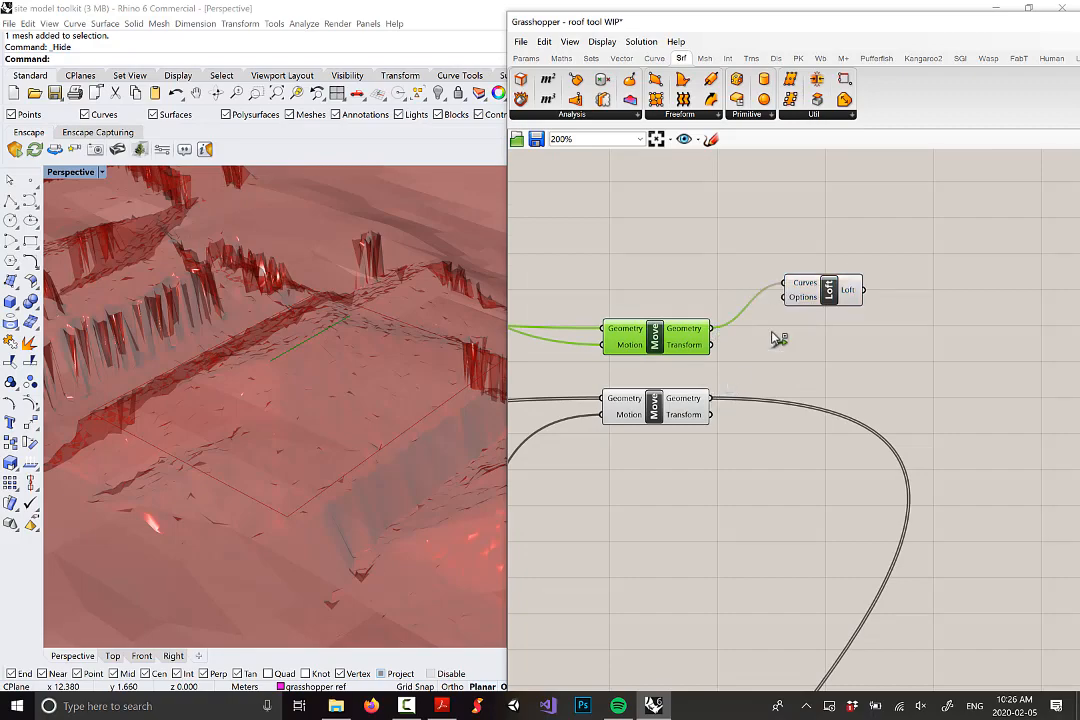
pyautogui.keyDown('shift'); pyautogui.moveTo(772, 332); pyautogui.dragTo(829, 314); pyautogui.keyUp('shift')
pyautogui.moveTo(154, 362); pyautogui.dragTo(248, 345, button='right')
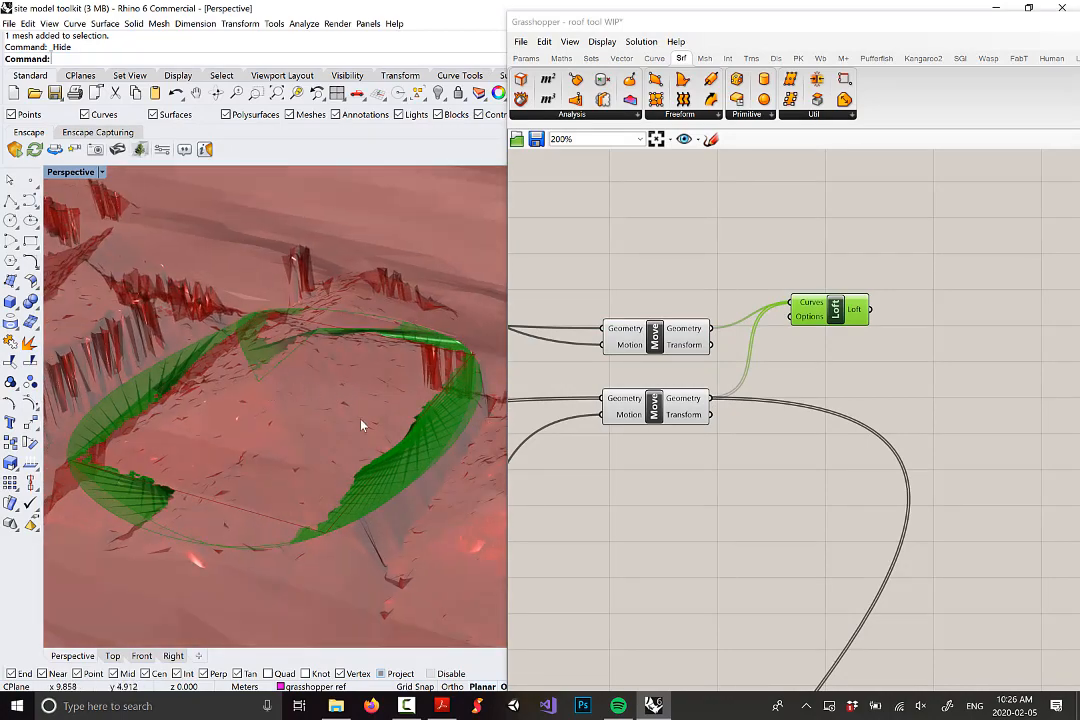
# Step: Shift the Loft component closer to the Move components, delete it, and undo the deletion
pyautogui.moveTo(829, 310); pyautogui.dragTo(815, 330)
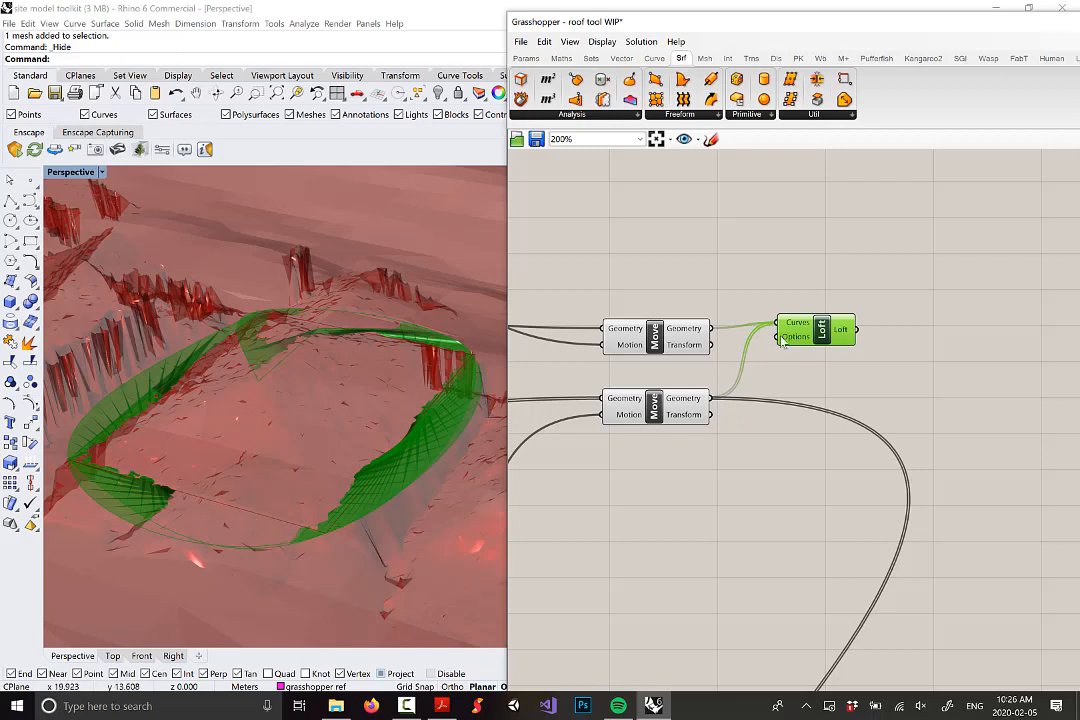
pyautogui.press('Delete')
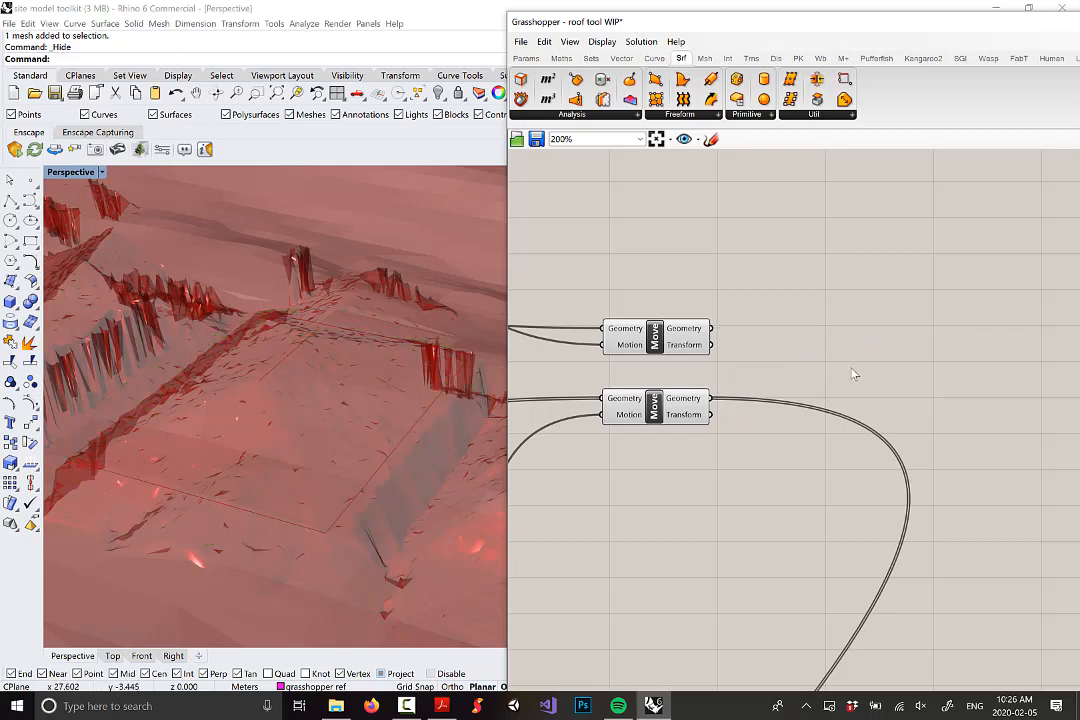
pyautogui.hotkey('ctrl', 'z')
pyautogui.click(703, 313)
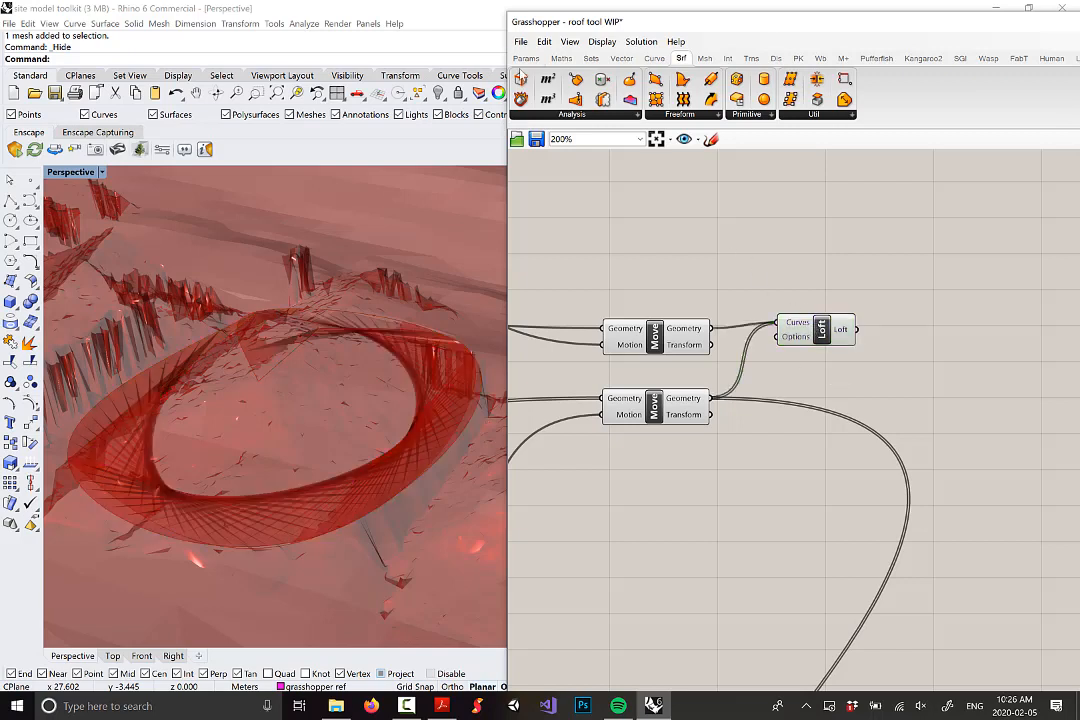
# Step: Add a Curve parameter fed by the lower Move component's geometry output and set it to Graft
pyautogui.click(525, 59)
pyautogui.moveTo(586, 97); pyautogui.dragTo(793, 386)
pyautogui.moveTo(711, 398); pyautogui.dragTo(780, 386)
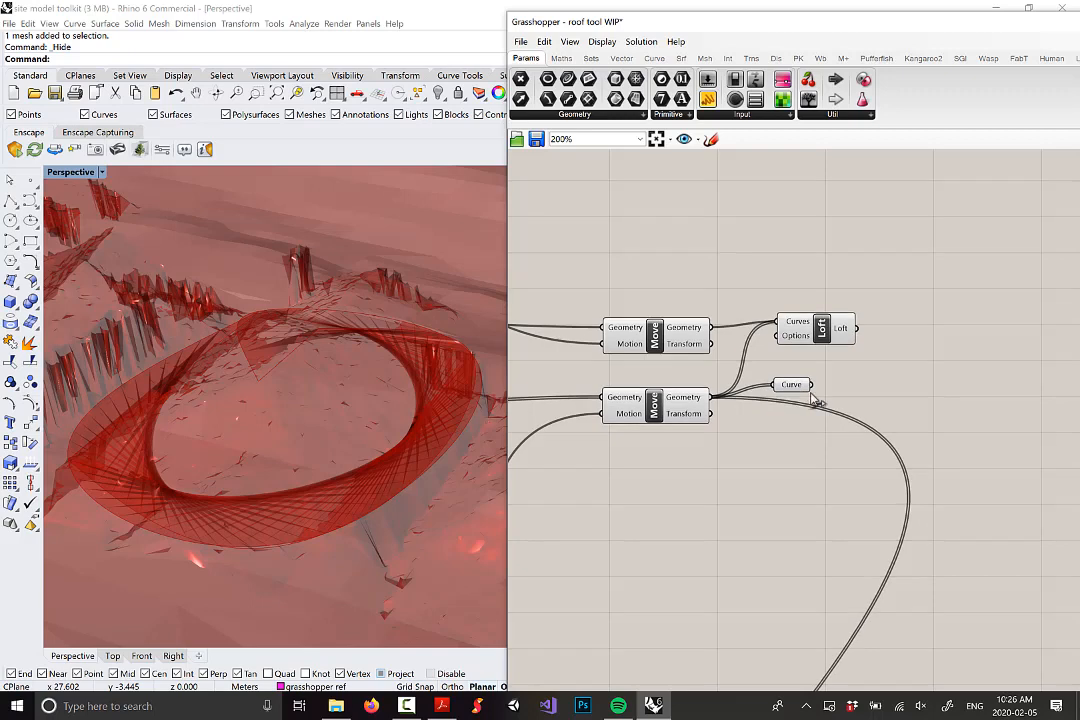
pyautogui.rightClick(795, 385)
pyautogui.click(906, 508)
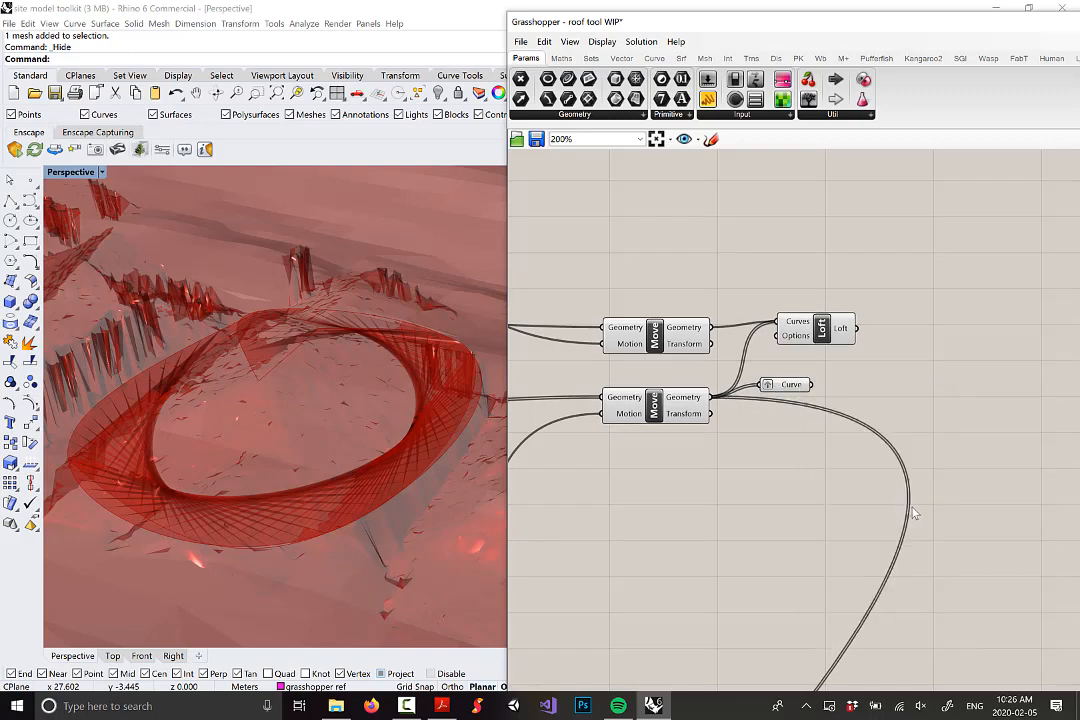
# Step: Disconnect the lower Move component from the Loft's Curves input and connect the grafted Curve parameter there instead
pyautogui.moveTo(814, 336); pyautogui.dragTo(852, 332)
pyautogui.rightClick(831, 326)
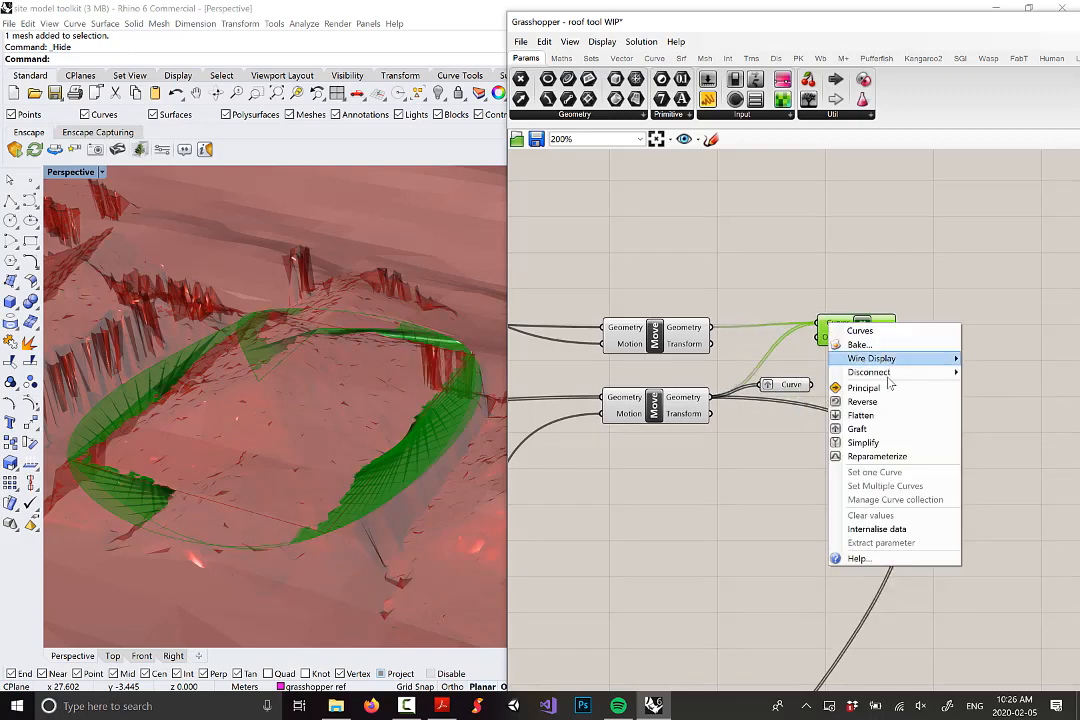
pyautogui.moveTo(889, 374)
pyautogui.click(800, 402)
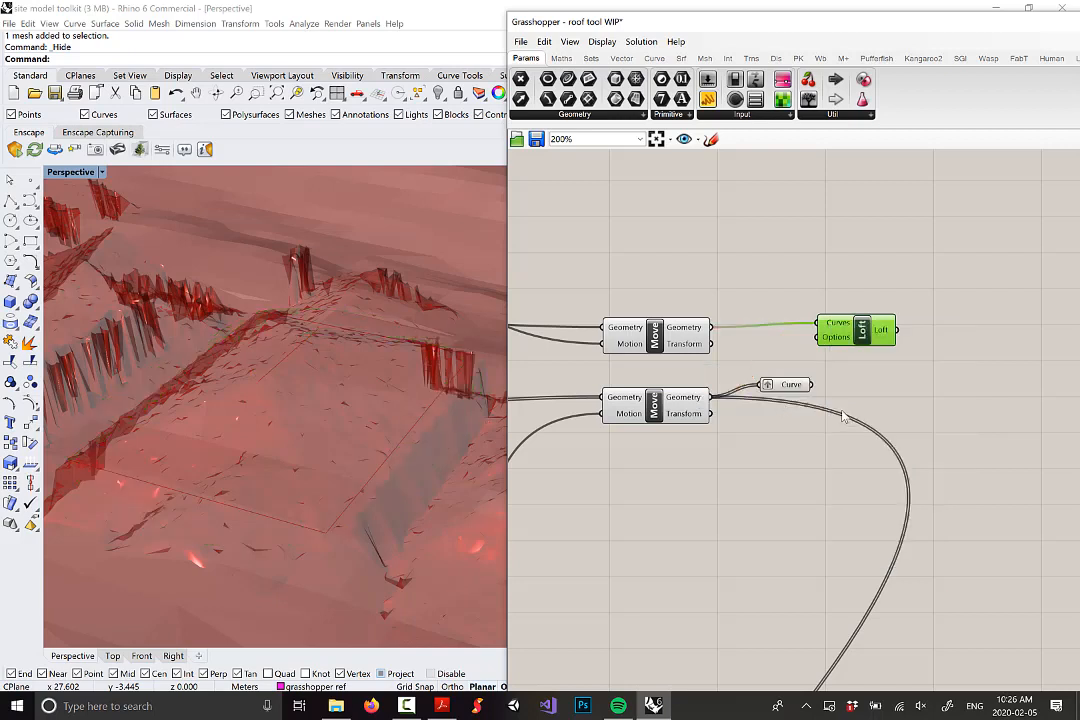
pyautogui.keyDown('shift'); pyautogui.moveTo(812, 384); pyautogui.dragTo(867, 338); pyautogui.keyUp('shift')
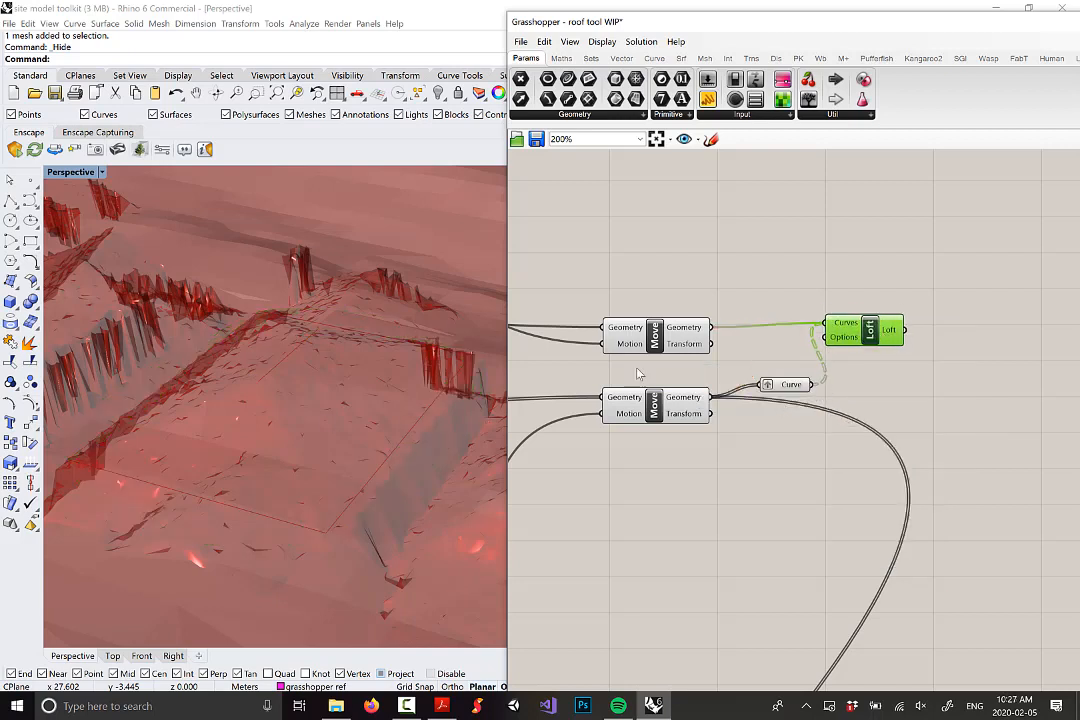
# Step: Examine the roof outline and ridge curves on the scanned mesh from several angles
pyautogui.moveTo(330, 380); pyautogui.dragTo(312, 511, button='right')
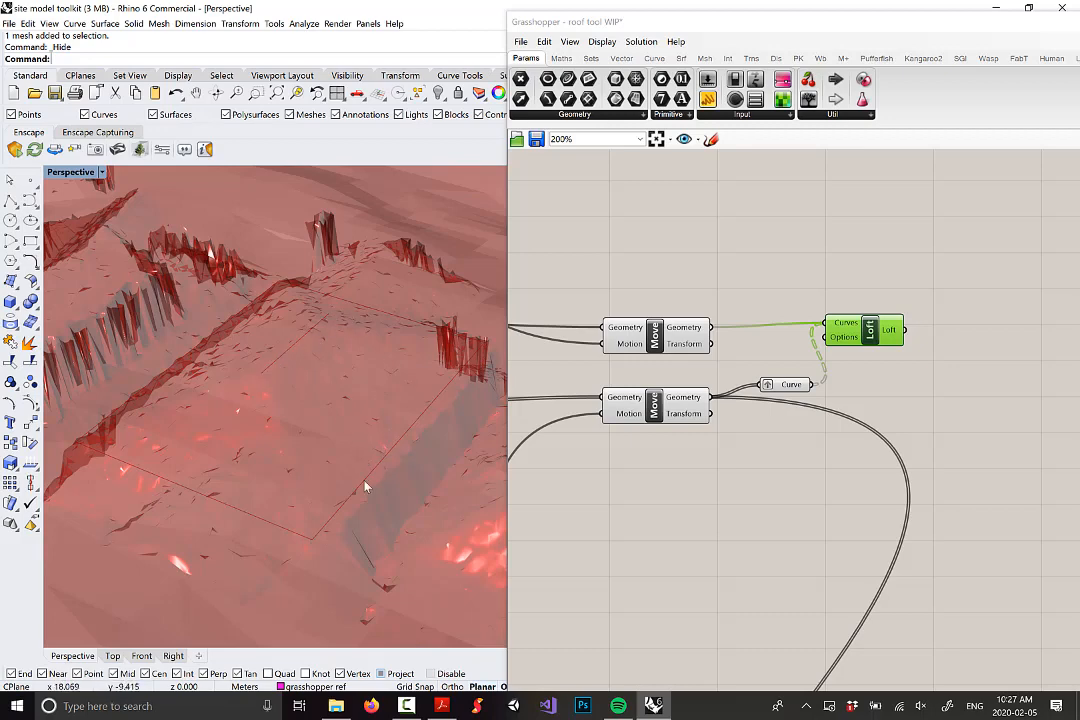
pyautogui.moveTo(166, 477); pyautogui.dragTo(240, 288, button='right')
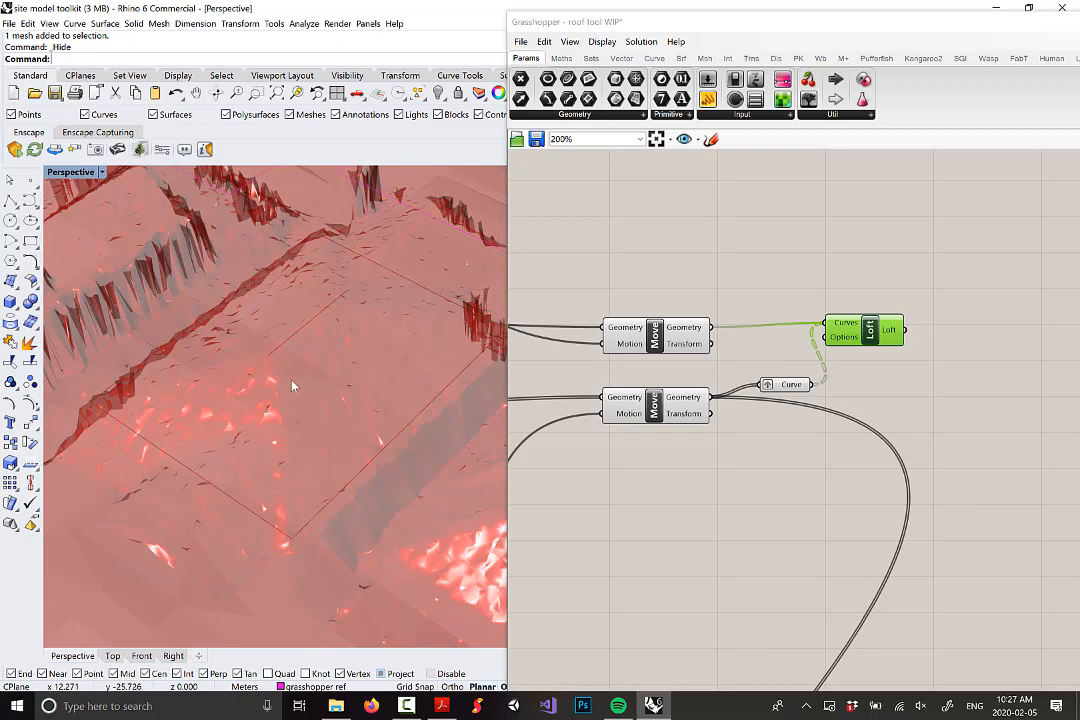
pyautogui.moveTo(767, 362); pyautogui.dragTo(761, 335, button='right')
pyautogui.moveTo(934, 373); pyautogui.dragTo(804, 320)
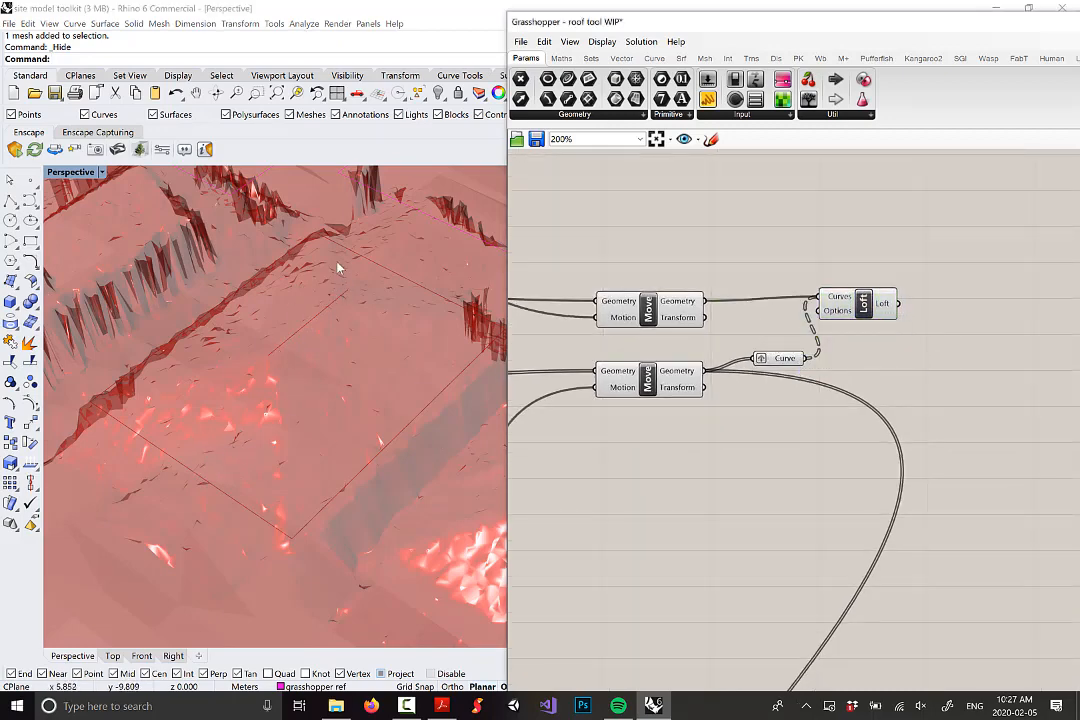
pyautogui.moveTo(326, 270); pyautogui.dragTo(348, 259, button='right')
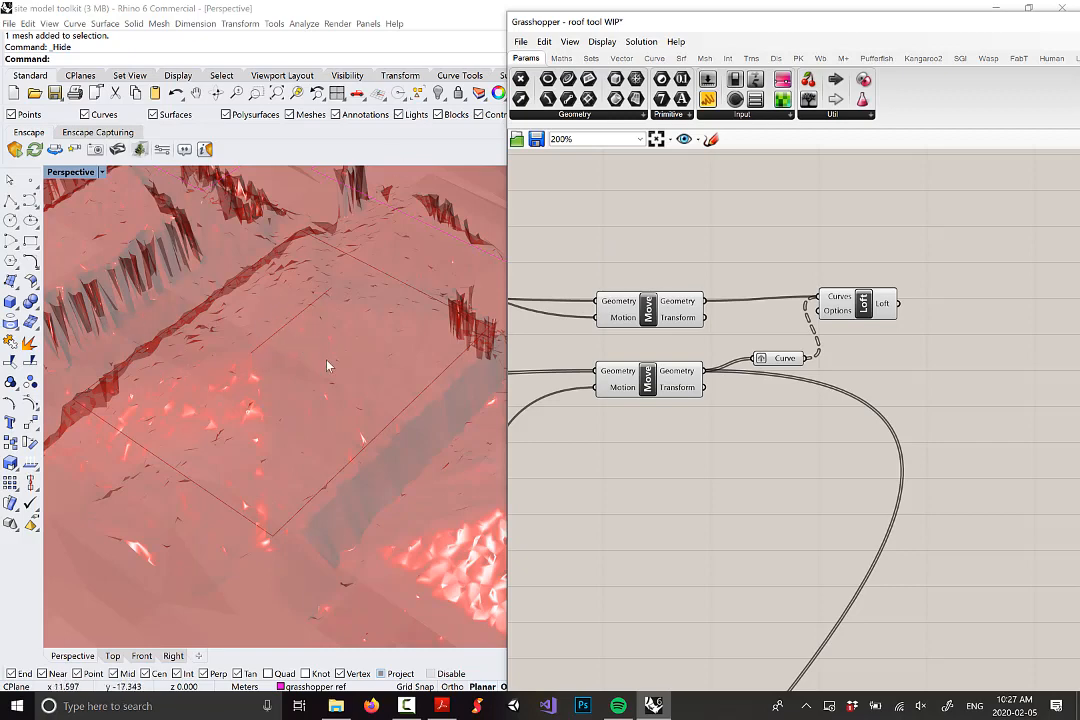
pyautogui.moveTo(327, 360); pyautogui.dragTo(332, 397, button='right')
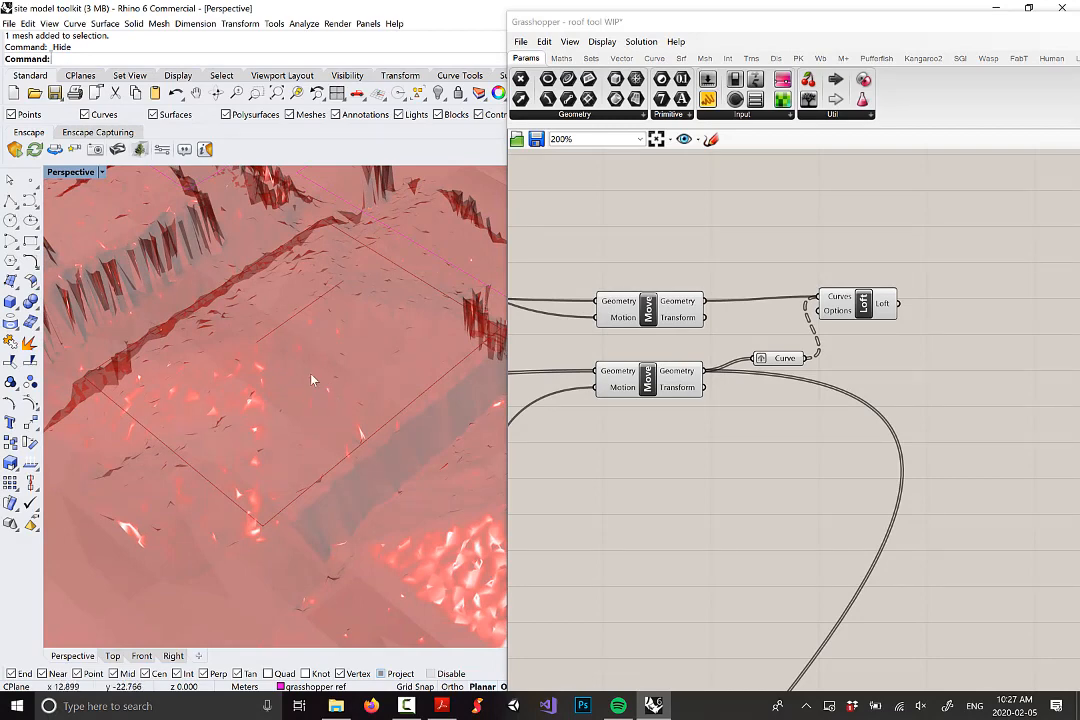
pyautogui.moveTo(405, 423)
pyautogui.mouseDown(button='right')
pyautogui.moveTo(417, 412)
pyautogui.moveTo(412, 425)
pyautogui.mouseUp(button='right')
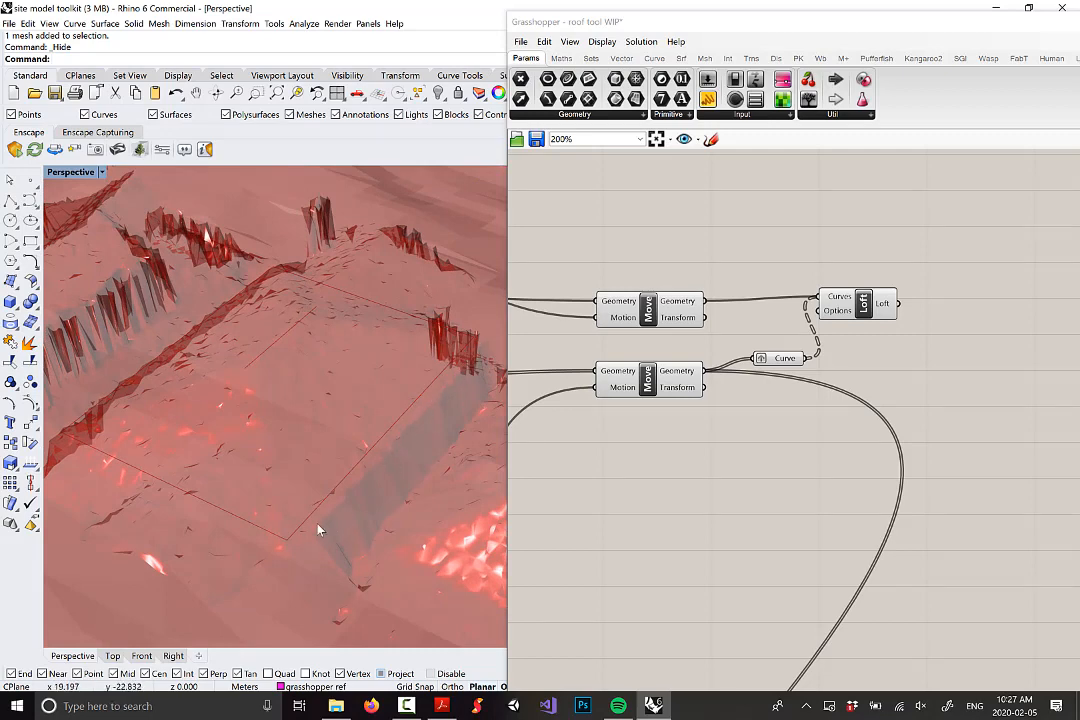
pyautogui.moveTo(376, 463); pyautogui.dragTo(376, 522, button='right')
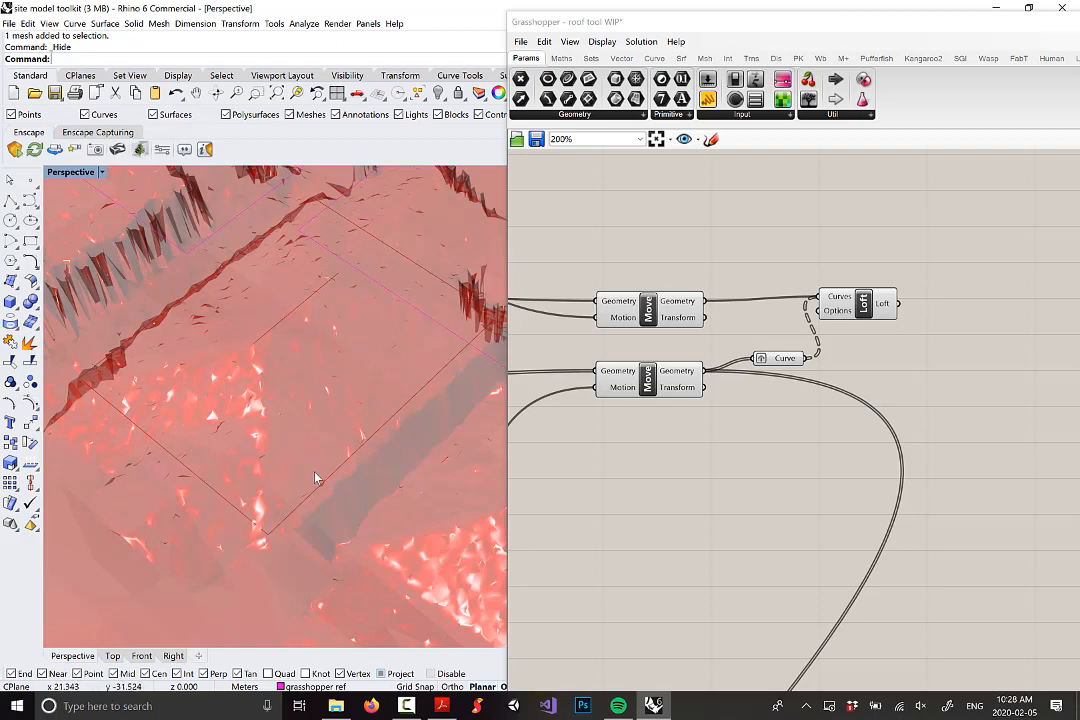
# Step: Delete the Loft component and the grafted Curve parameter, keeping the two Move components
pyautogui.moveTo(935, 400); pyautogui.dragTo(791, 286)
pyautogui.press('Delete')
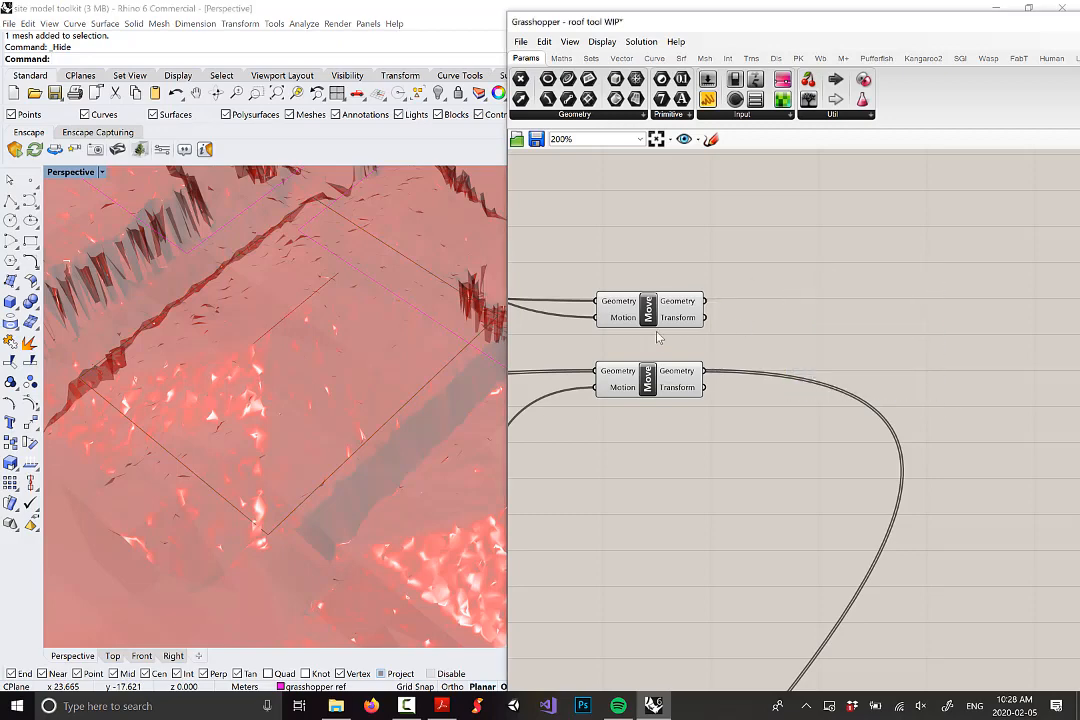
pyautogui.moveTo(362, 423); pyautogui.dragTo(359, 409, button='right')
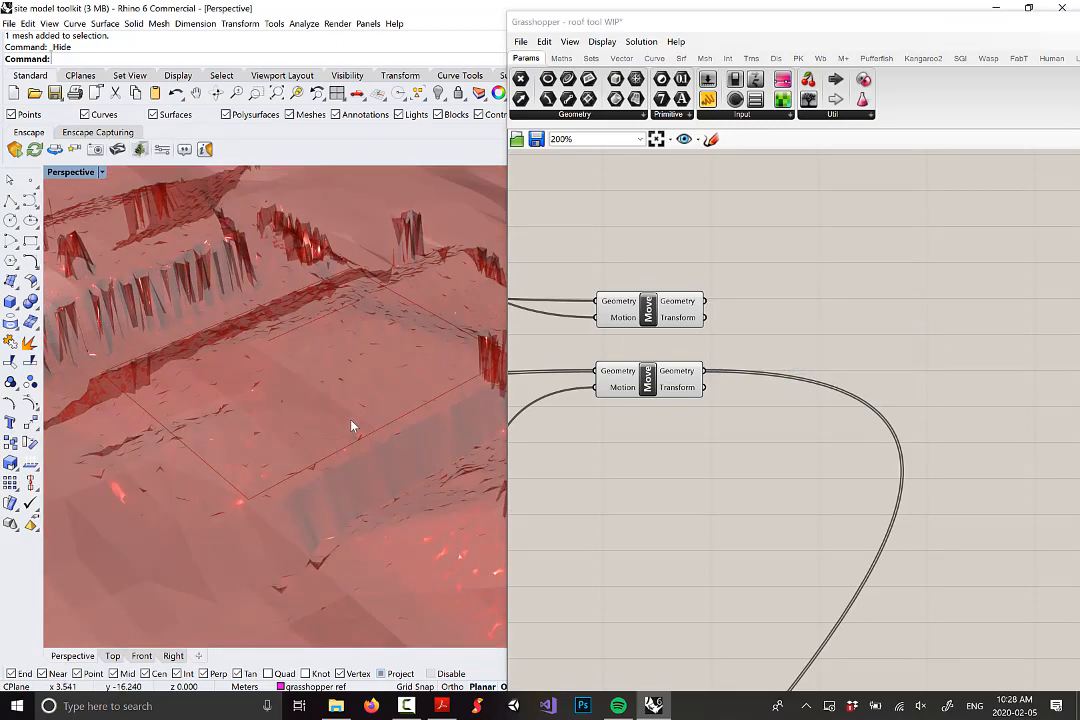
# Step: Switch to Sketchable, dismiss its help window and open the sketch journal
pyautogui.click(480, 707)
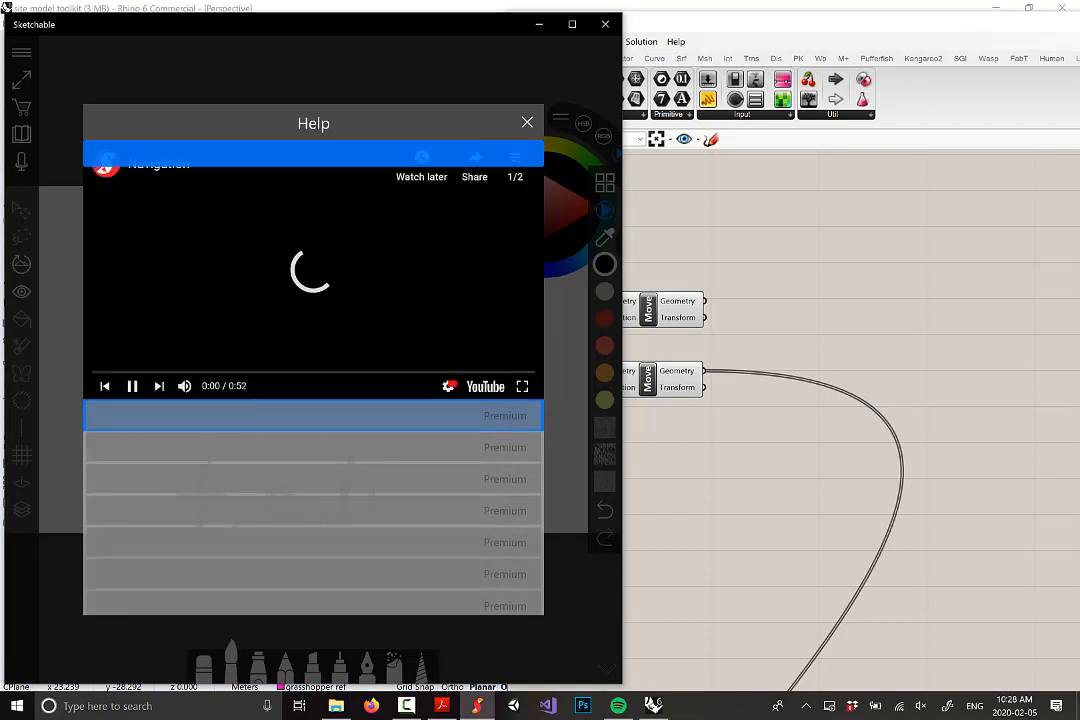
pyautogui.click(527, 122)
pyautogui.click(21, 140)
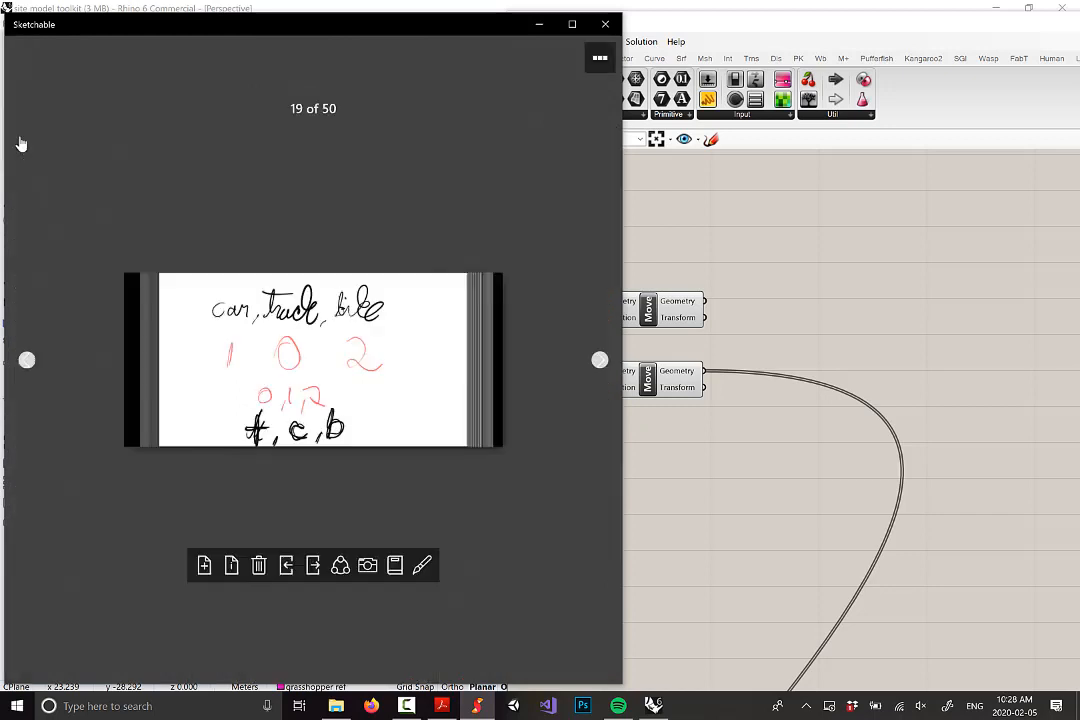
# Step: Delete the sketchbook page with the car, truck and bike notes and add a new blank page
pyautogui.click(259, 566)
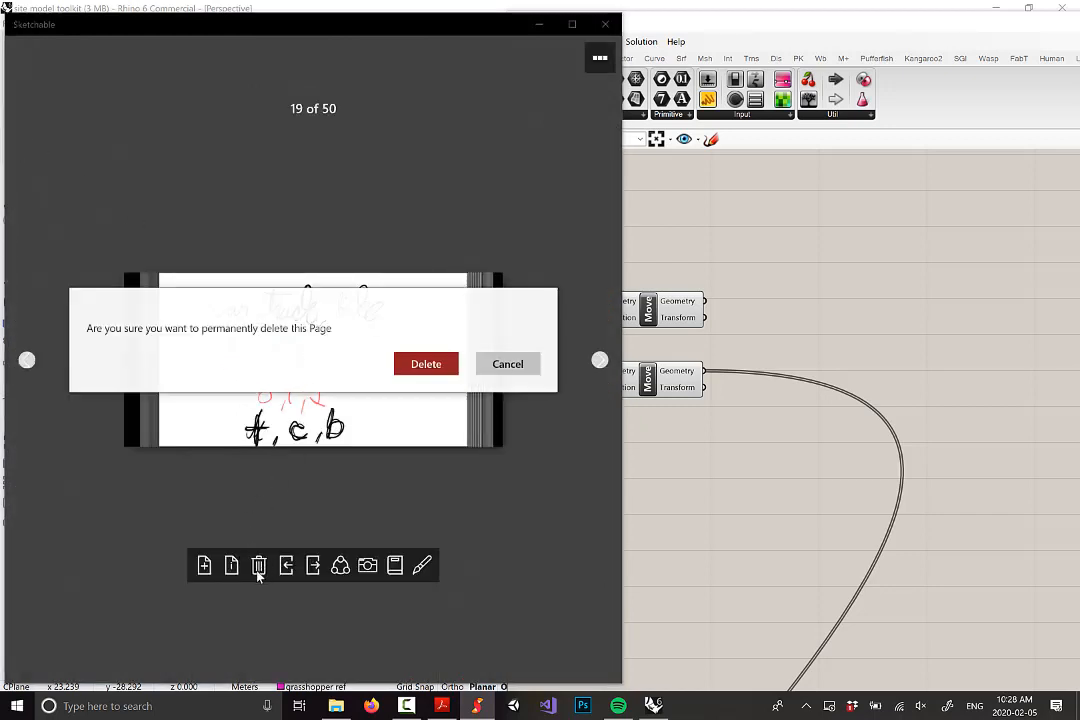
pyautogui.click(429, 366)
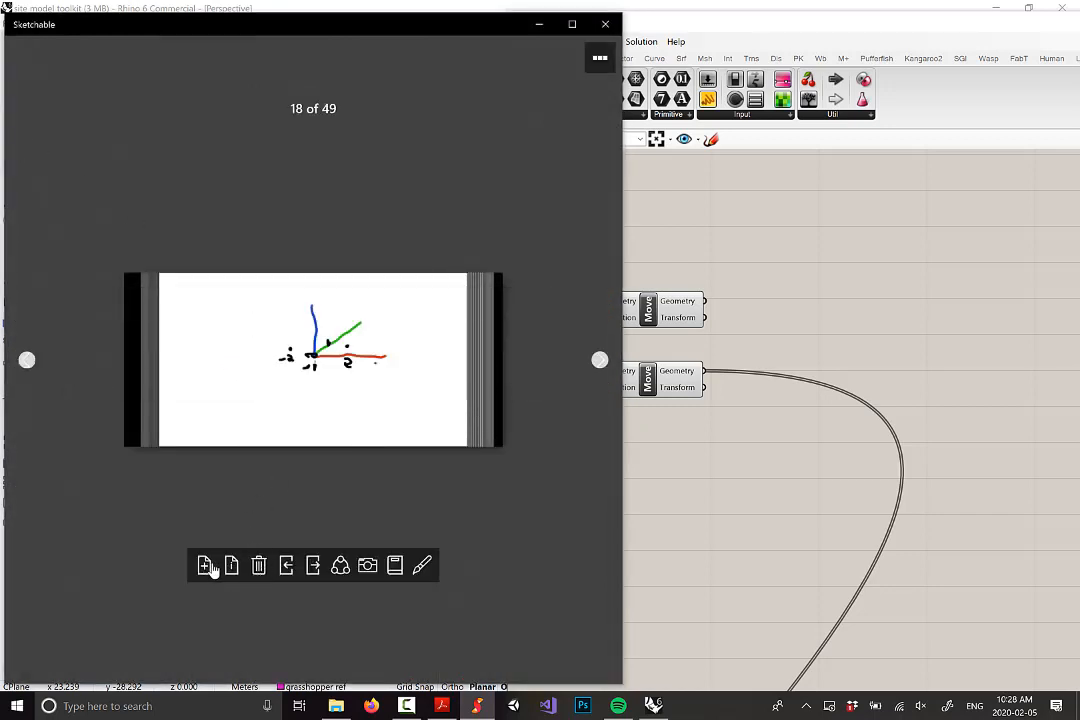
pyautogui.click(208, 568)
# Step: Open the blank page for drawing in a maximized window and move the colour wheel clear of the canvas
pyautogui.click(389, 345)
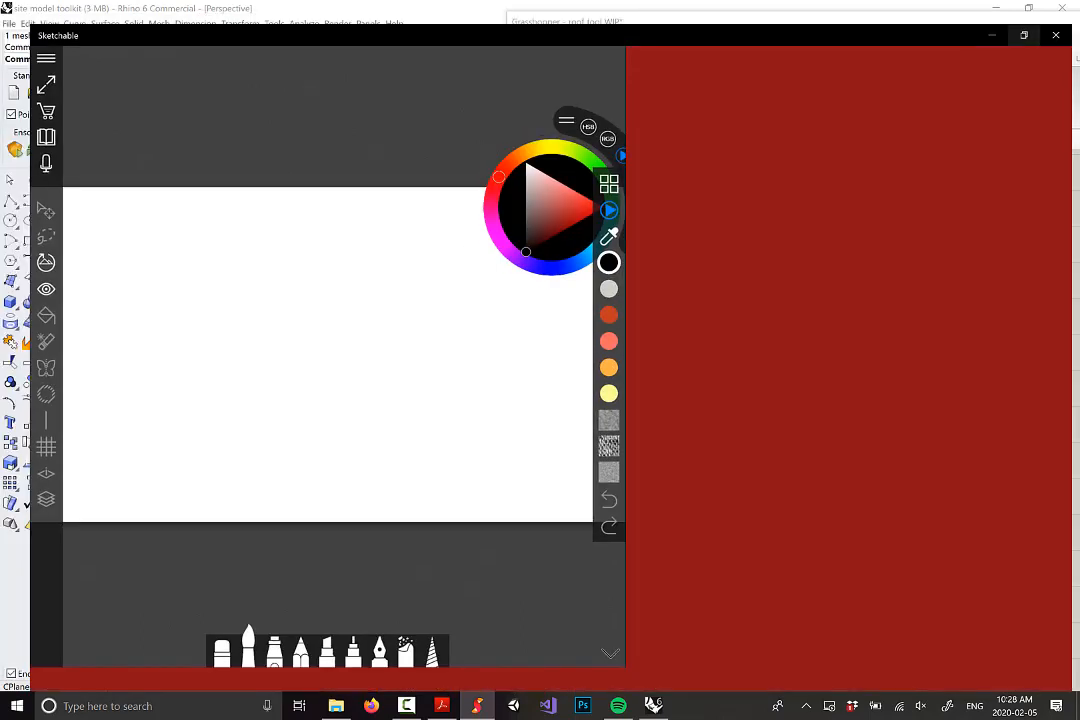
pyautogui.click(572, 24)
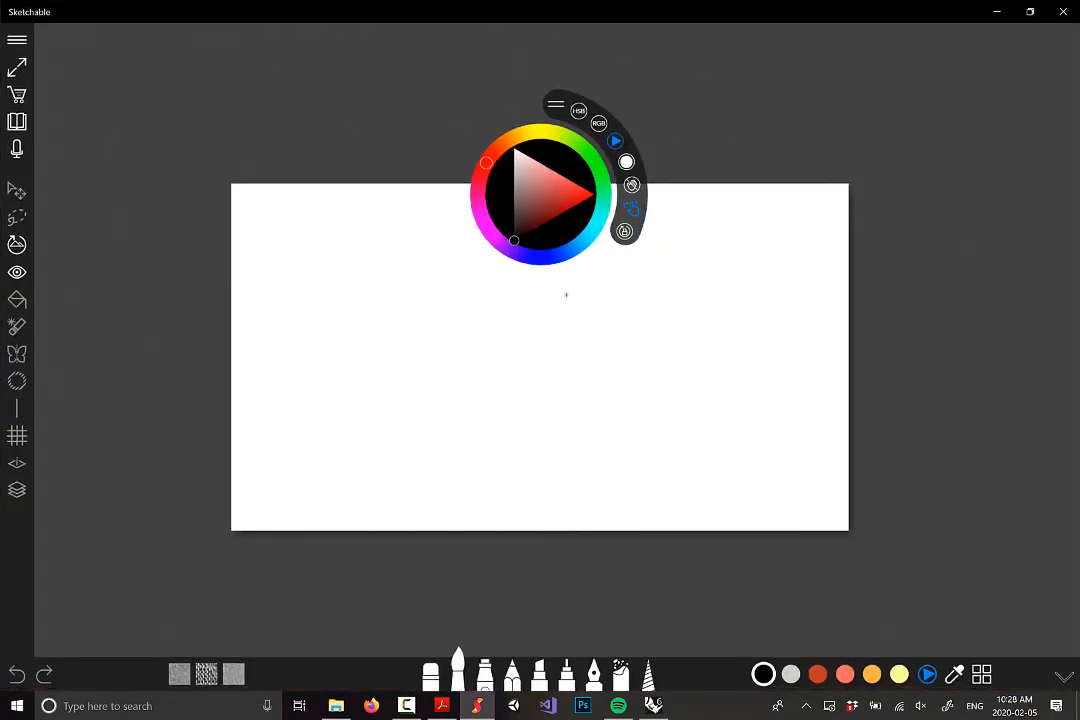
pyautogui.moveTo(556, 104); pyautogui.dragTo(943, 32)
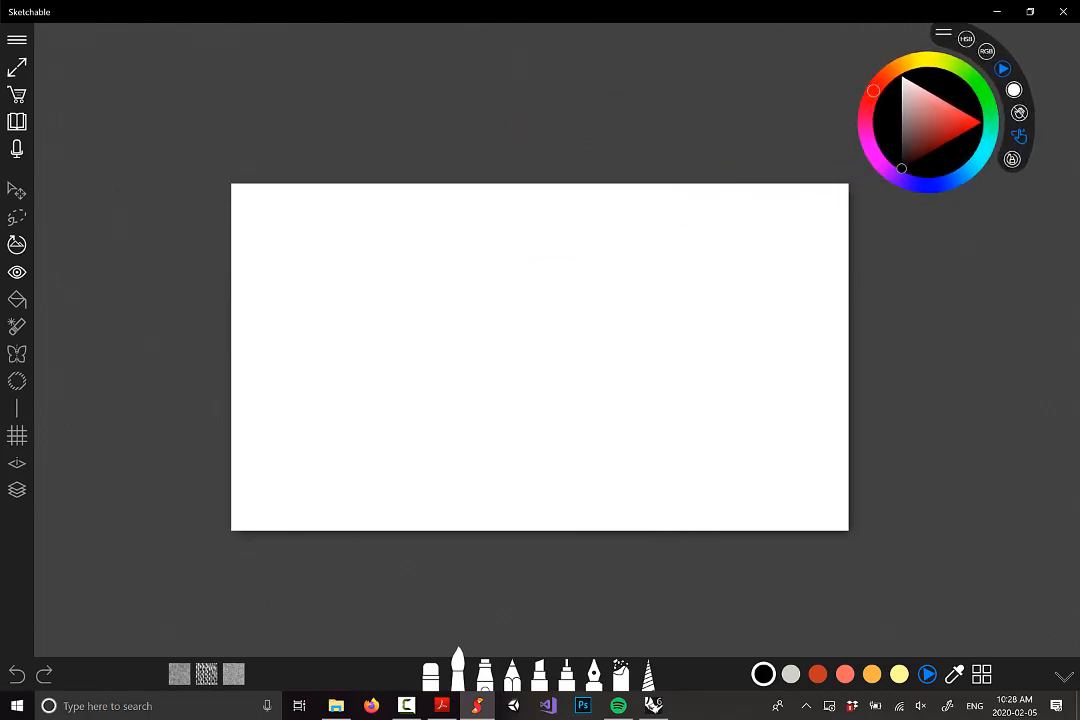
# Step: Sketch a building's rectangular outline in perspective with a ridge line above it, using black brush strokes
pyautogui.moveTo(468, 344); pyautogui.dragTo(558, 276)
pyautogui.moveTo(374, 397)
pyautogui.mouseDown()
pyautogui.moveTo(482, 449)
pyautogui.moveTo(644, 321)
pyautogui.mouseUp()
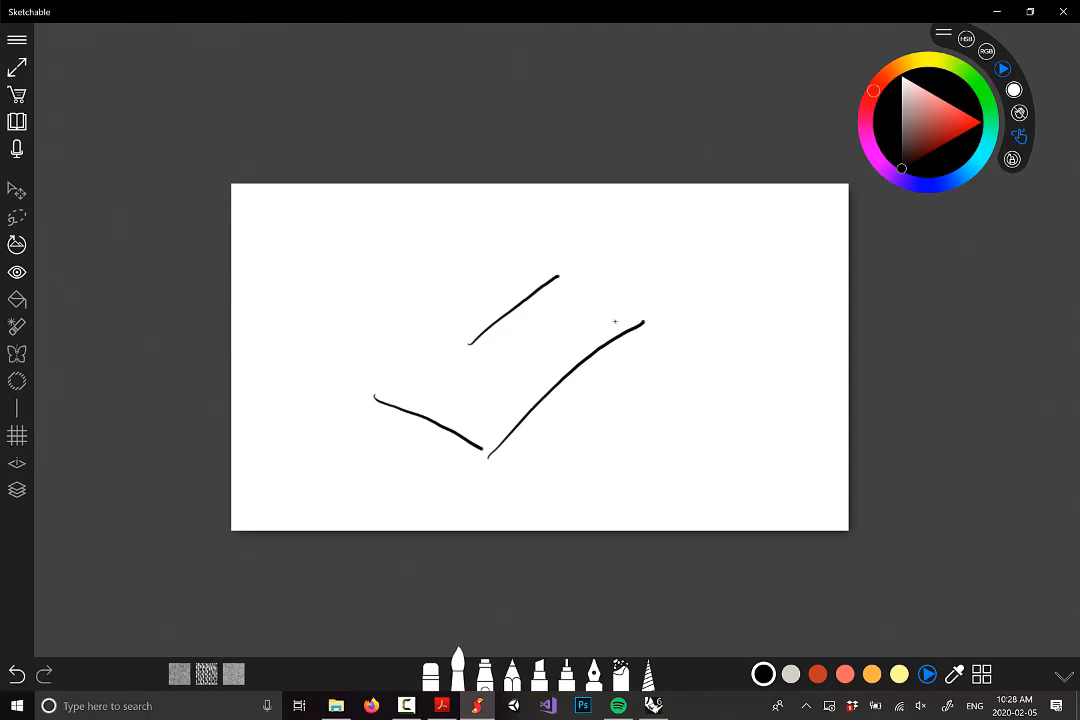
pyautogui.moveTo(551, 296); pyautogui.dragTo(635, 315)
pyautogui.moveTo(373, 396); pyautogui.dragTo(508, 289)
# Step: Draw red gable lines joining the outline corners to both ends of the ridge, marking the front ridge end
pyautogui.click(817, 674)
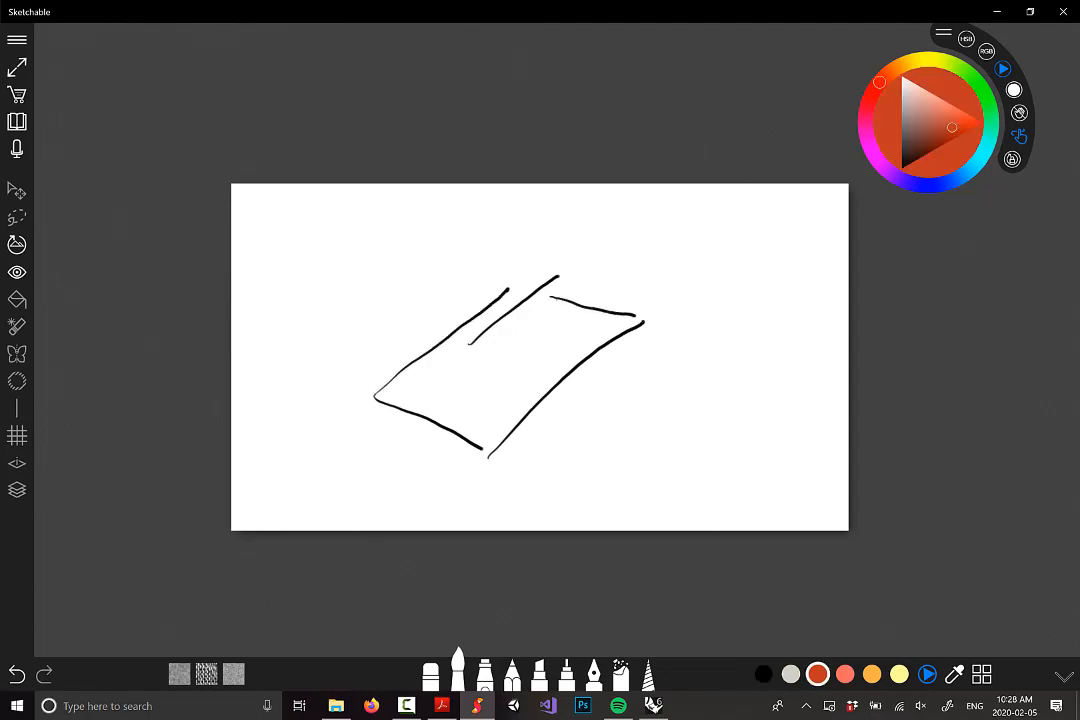
pyautogui.moveTo(374, 397)
pyautogui.mouseDown()
pyautogui.moveTo(472, 344)
pyautogui.moveTo(488, 452)
pyautogui.mouseUp()
pyautogui.moveTo(468, 350); pyautogui.dragTo(474, 342)
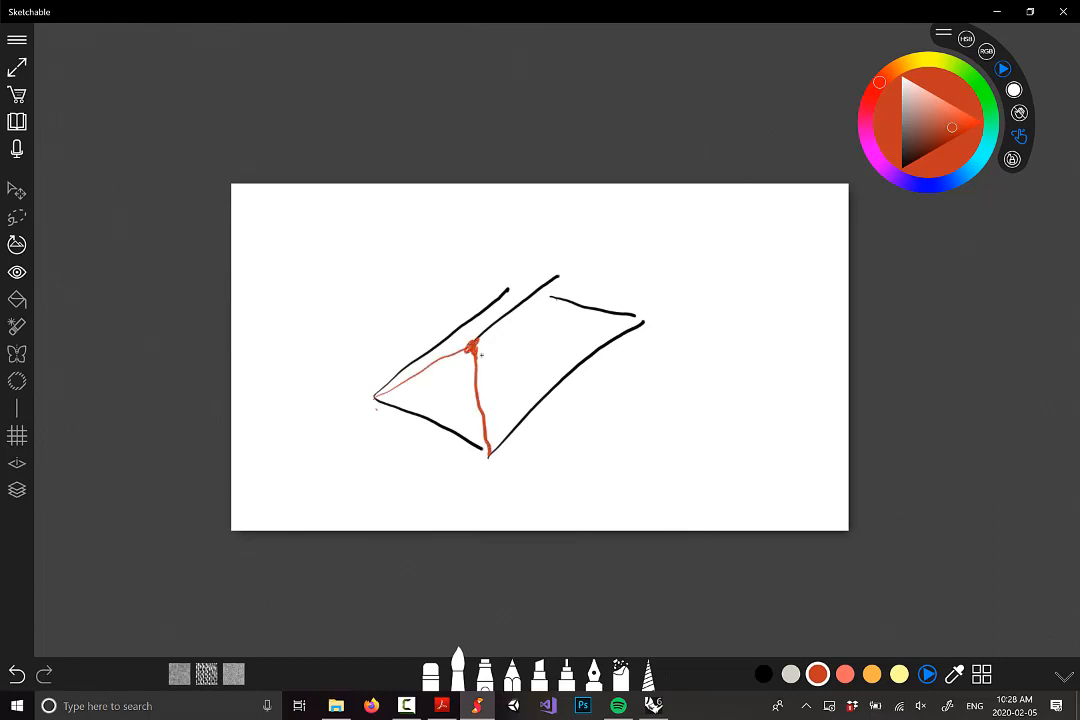
pyautogui.moveTo(560, 280); pyautogui.dragTo(637, 322)
pyautogui.moveTo(505, 284); pyautogui.dragTo(560, 279)
# Step: Outline the front roof slope in orange and thicken the strokes along the ridge, the long eave and the front gable base
pyautogui.click(872, 674)
pyautogui.moveTo(488, 452); pyautogui.dragTo(636, 318)
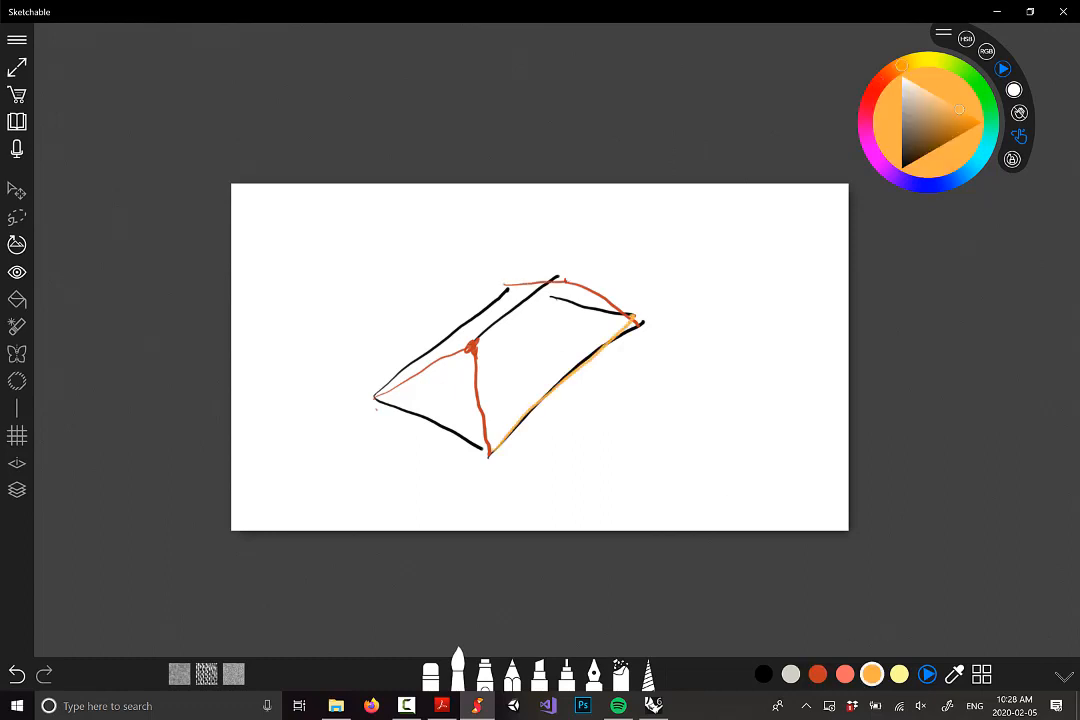
pyautogui.moveTo(552, 284)
pyautogui.mouseDown()
pyautogui.moveTo(488, 337)
pyautogui.moveTo(488, 450)
pyautogui.moveTo(486, 338)
pyautogui.mouseUp()
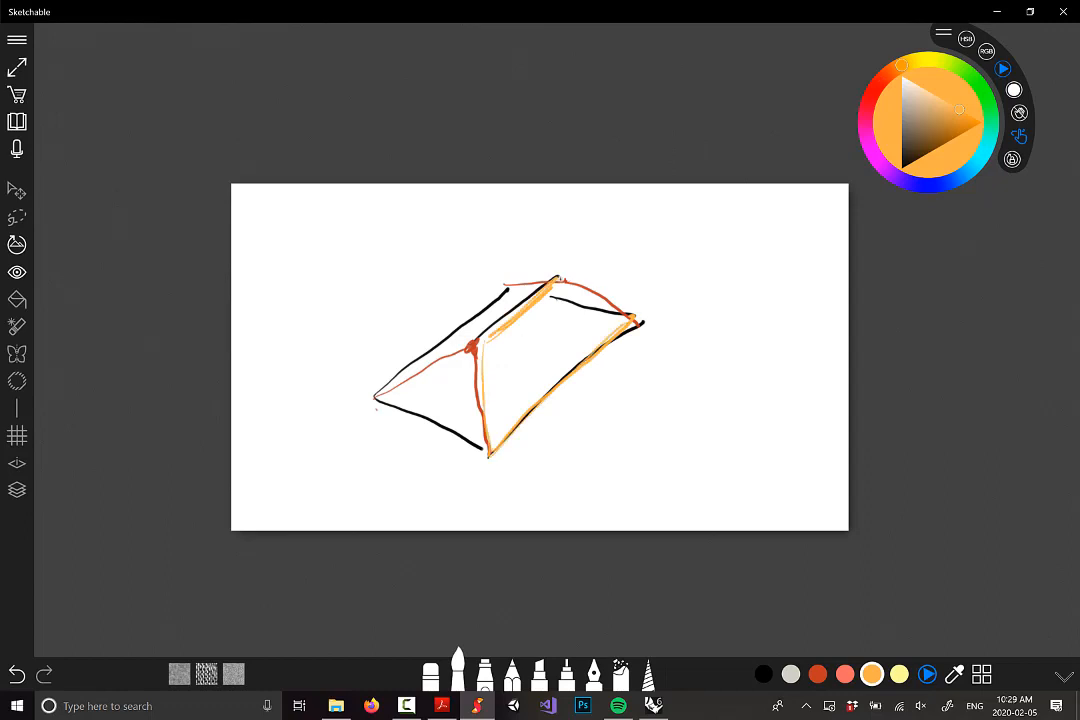
pyautogui.moveTo(562, 284); pyautogui.dragTo(654, 336)
pyautogui.moveTo(538, 402); pyautogui.dragTo(590, 355)
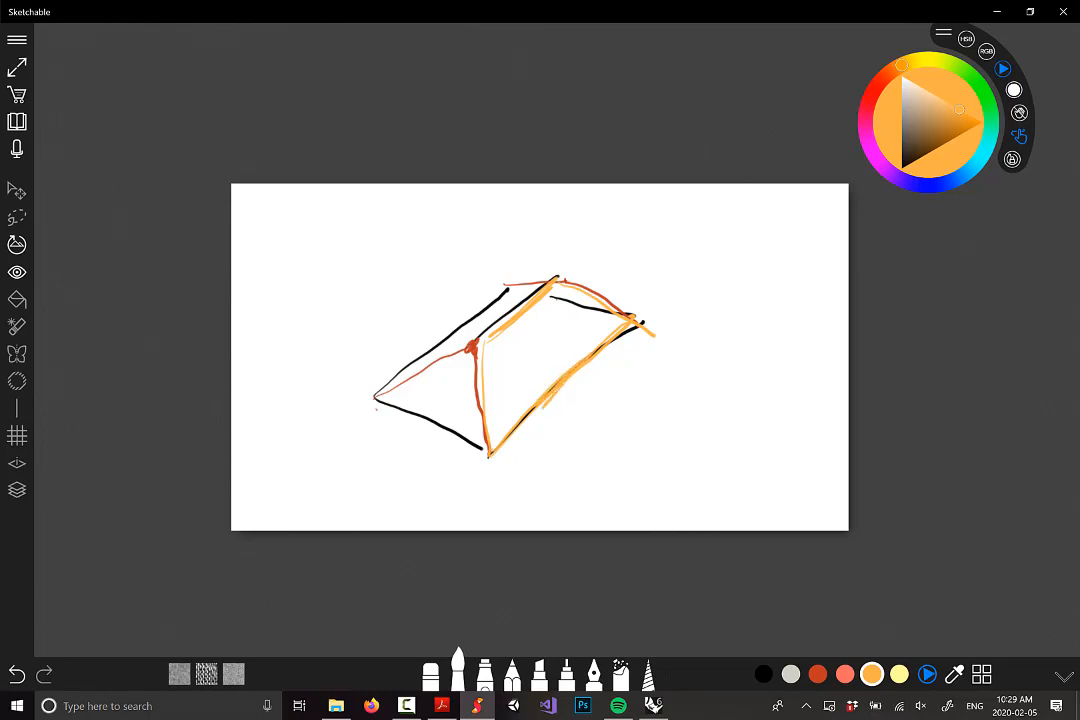
pyautogui.moveTo(488, 332)
pyautogui.mouseDown()
pyautogui.moveTo(545, 290)
pyautogui.moveTo(495, 325)
pyautogui.mouseUp()
pyautogui.moveTo(405, 410); pyautogui.dragTo(460, 445)
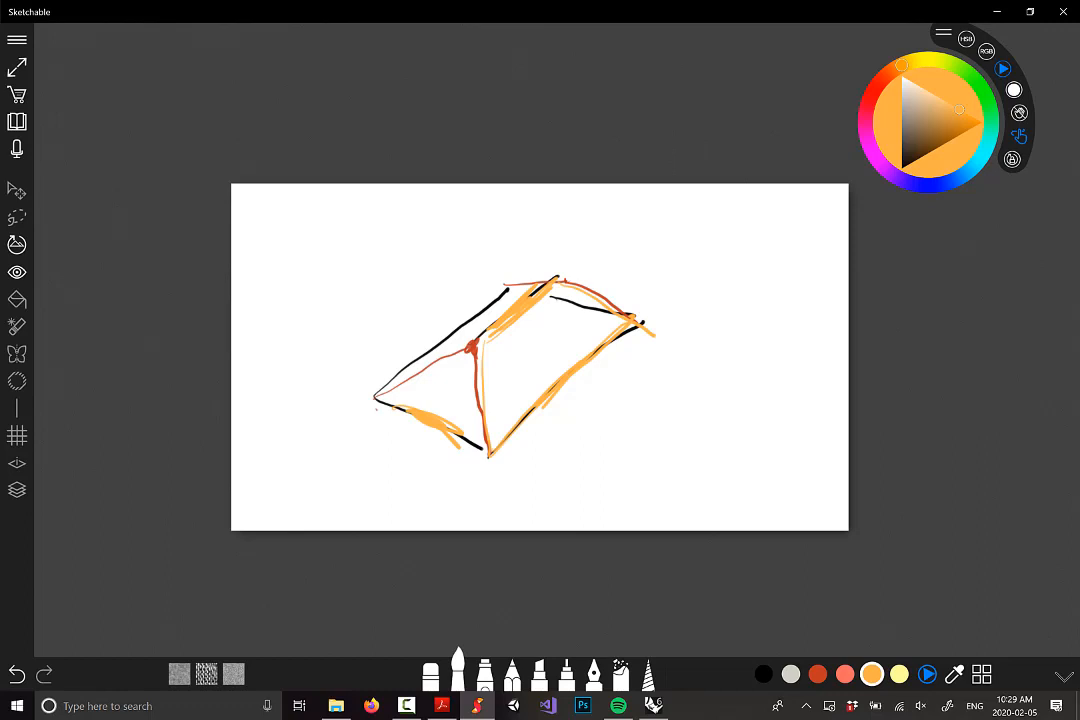
# Step: Draw red direction arrows beside the long eave, the ridge, the front gable base and inside the front gable
pyautogui.click(817, 674)
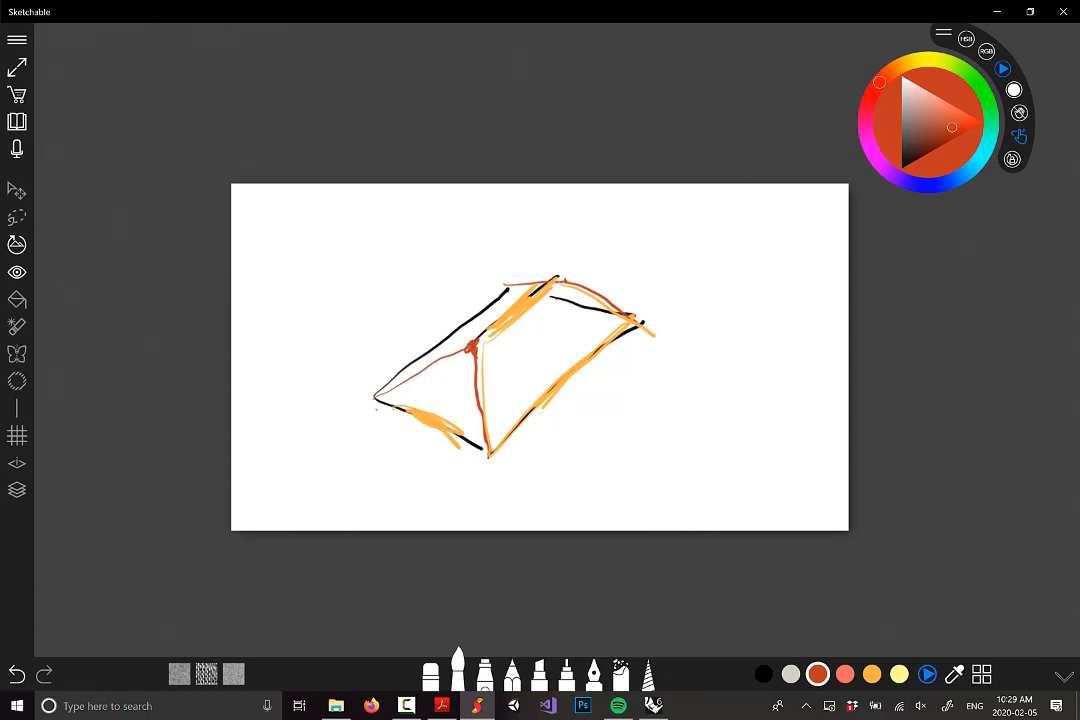
pyautogui.moveTo(516, 449)
pyautogui.mouseDown()
pyautogui.moveTo(560, 398)
pyautogui.moveTo(578, 412)
pyautogui.mouseUp()
pyautogui.moveTo(503, 342)
pyautogui.mouseDown()
pyautogui.moveTo(528, 316)
pyautogui.moveTo(533, 338)
pyautogui.mouseUp()
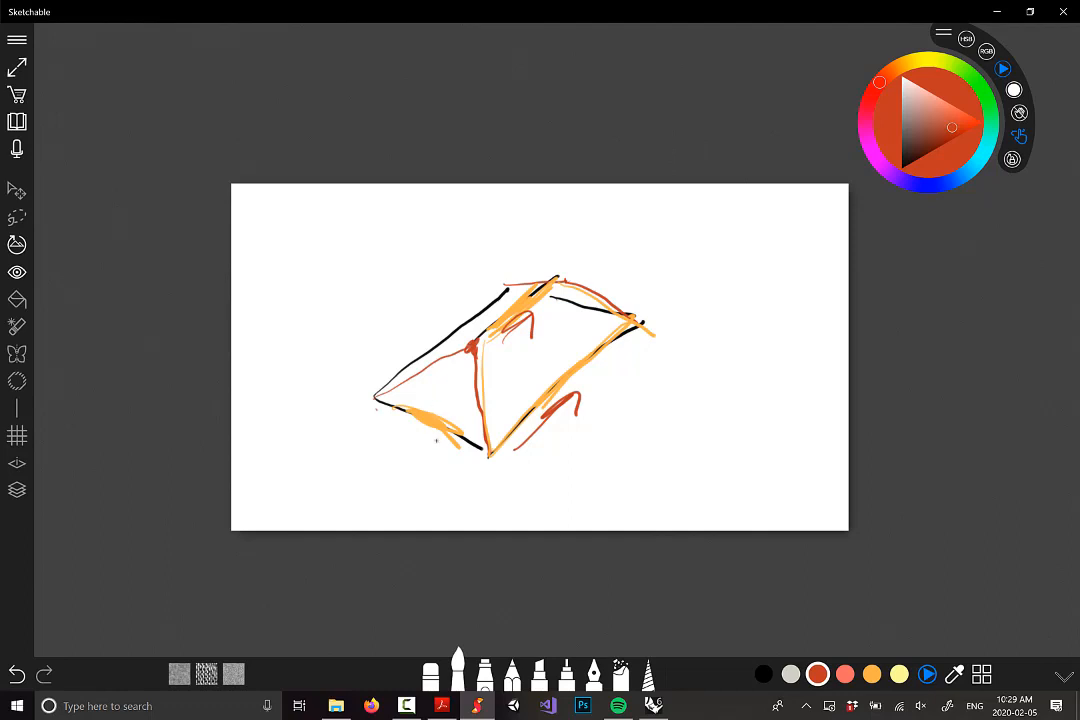
pyautogui.moveTo(436, 441)
pyautogui.mouseDown()
pyautogui.moveTo(384, 427)
pyautogui.moveTo(410, 433)
pyautogui.moveTo(457, 370)
pyautogui.moveTo(462, 388)
pyautogui.mouseUp()
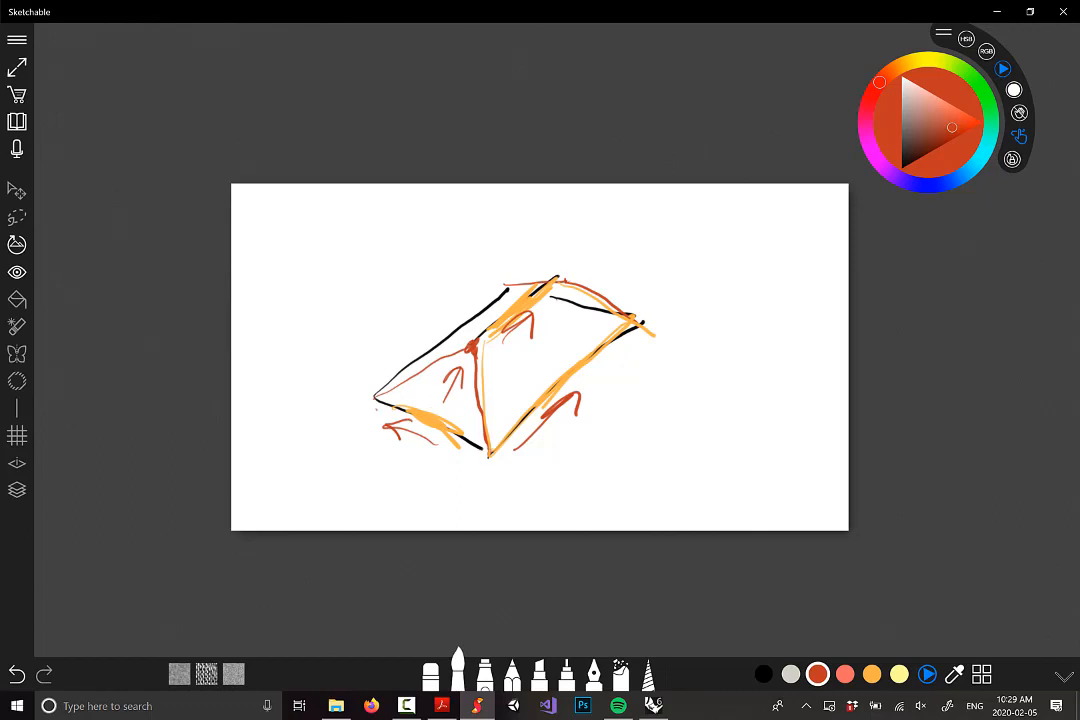
# Step: Mark the front gable's three corner points in blue and connect them into a triangle
pyautogui.click(936, 185)
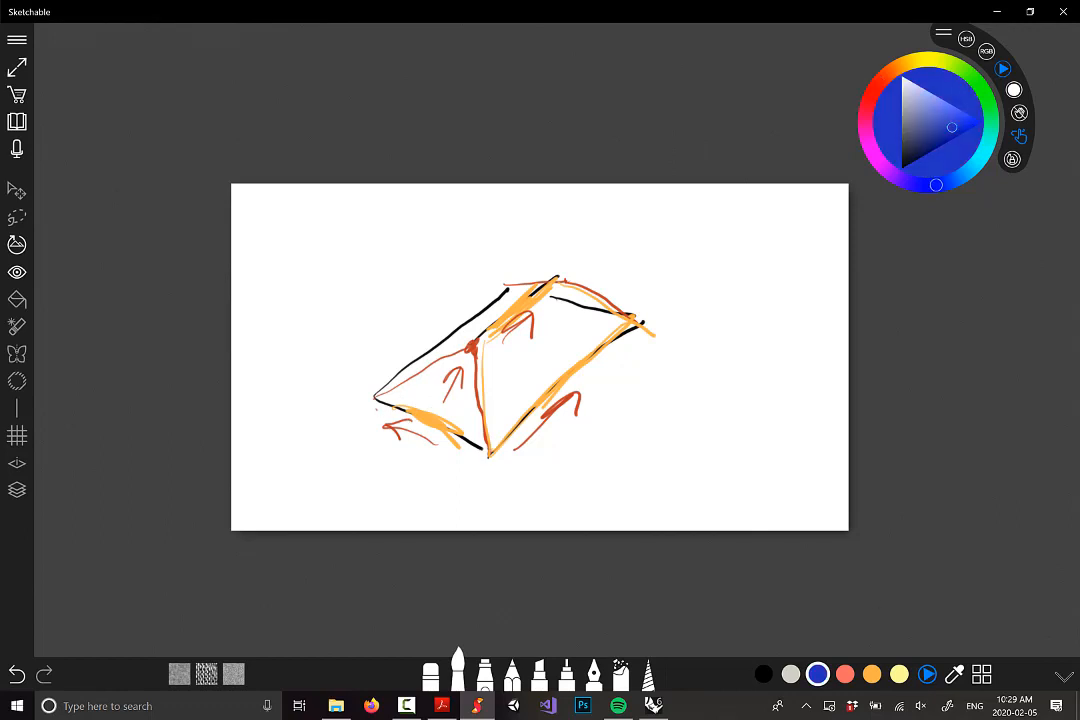
pyautogui.click(374, 397)
pyautogui.click(483, 449)
pyautogui.click(472, 346)
pyautogui.moveTo(378, 394)
pyautogui.mouseDown()
pyautogui.moveTo(479, 335)
pyautogui.moveTo(405, 409)
pyautogui.moveTo(380, 383)
pyautogui.mouseUp()
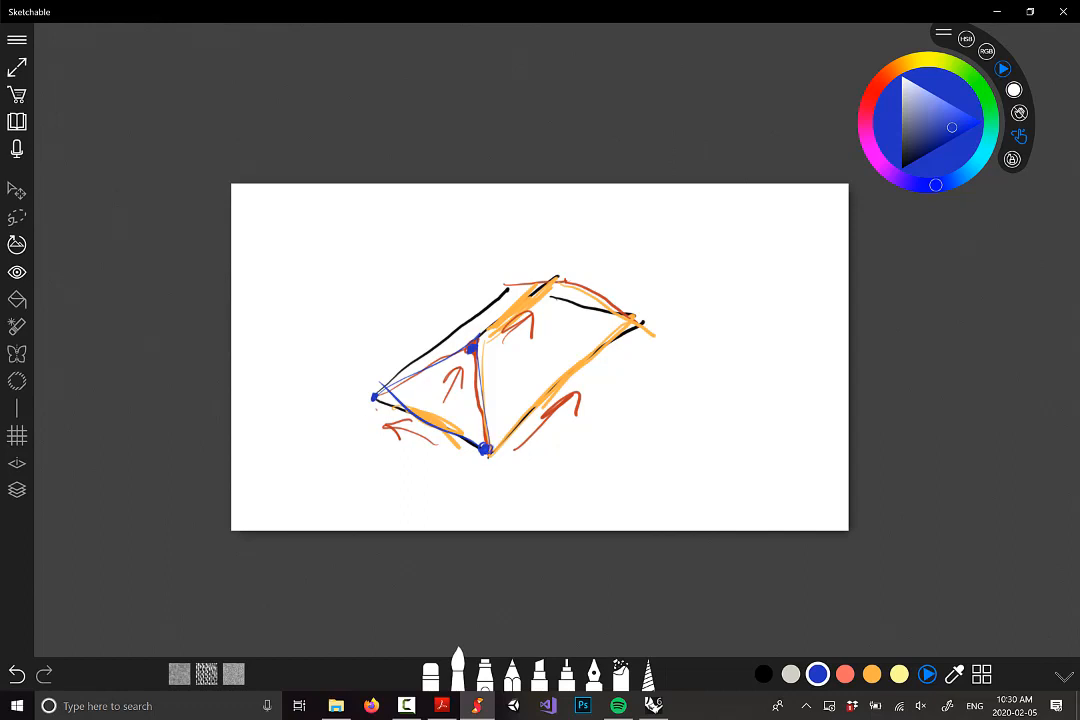
# Step: Mark the eave's far corner in blue and trace the roof slope's four edges in the same colour
pyautogui.click(628, 320)
pyautogui.moveTo(488, 440)
pyautogui.mouseDown()
pyautogui.moveTo(480, 336)
pyautogui.moveTo(550, 276)
pyautogui.moveTo(630, 318)
pyautogui.mouseUp()
pyautogui.moveTo(640, 323); pyautogui.dragTo(477, 445)
pyautogui.moveTo(487, 358)
pyautogui.mouseDown()
pyautogui.moveTo(616, 311)
pyautogui.moveTo(466, 479)
pyautogui.mouseUp()
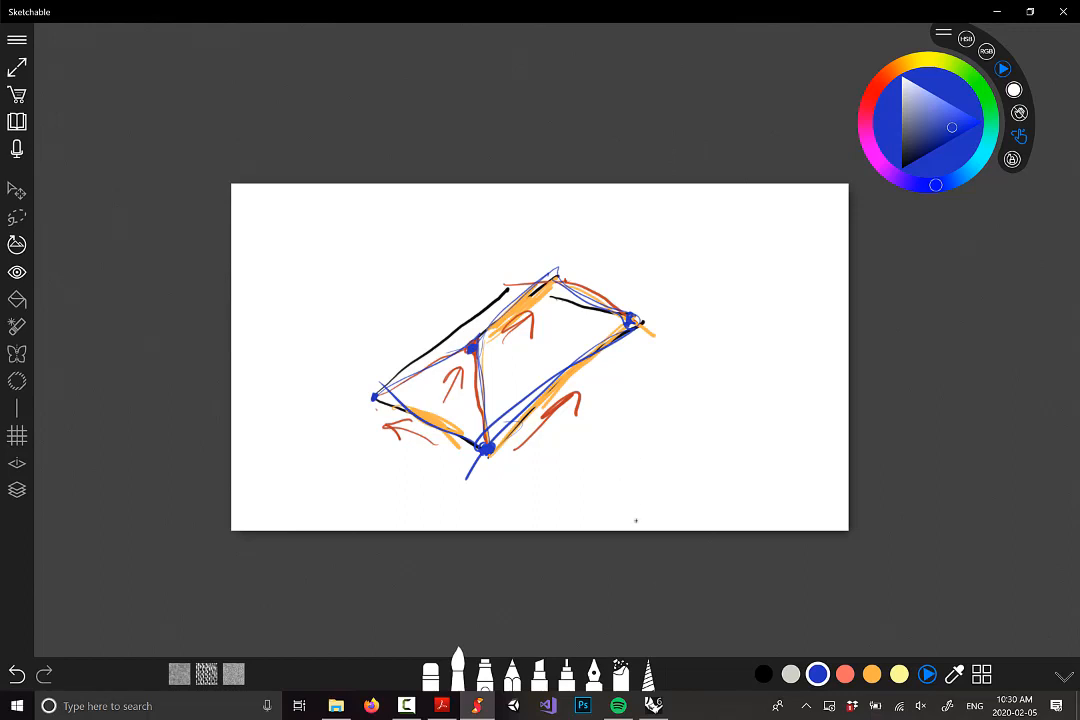
# Step: Switch to Rhino and Grasshopper and move the Move component of the outline edges lower on the canvas
pyautogui.click(659, 710)
pyautogui.moveTo(366, 390)
pyautogui.mouseDown(button='right')
pyautogui.moveTo(369, 357)
pyautogui.moveTo(378, 378)
pyautogui.moveTo(354, 382)
pyautogui.mouseUp(button='right')
pyautogui.scroll(4, 362, 384)
pyautogui.moveTo(647, 386); pyautogui.dragTo(650, 442)
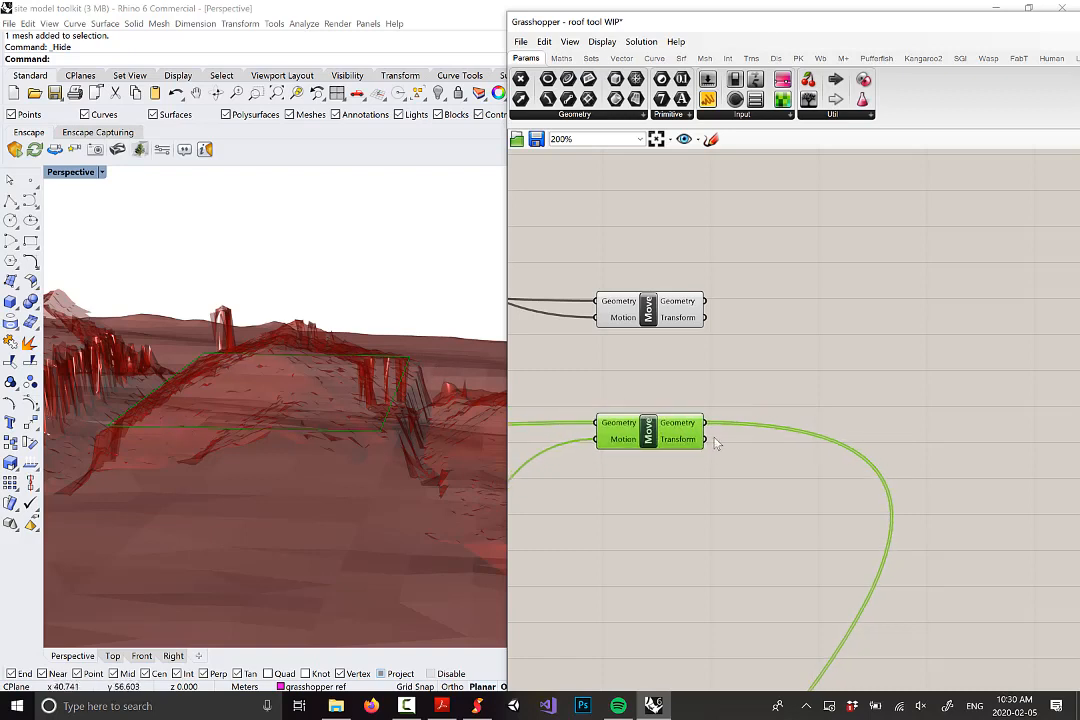
# Step: Add an End Points component and feed its Curve input from the lower Move component's Geometry output
pyautogui.moveTo(697, 428)
pyautogui.click(653, 59)
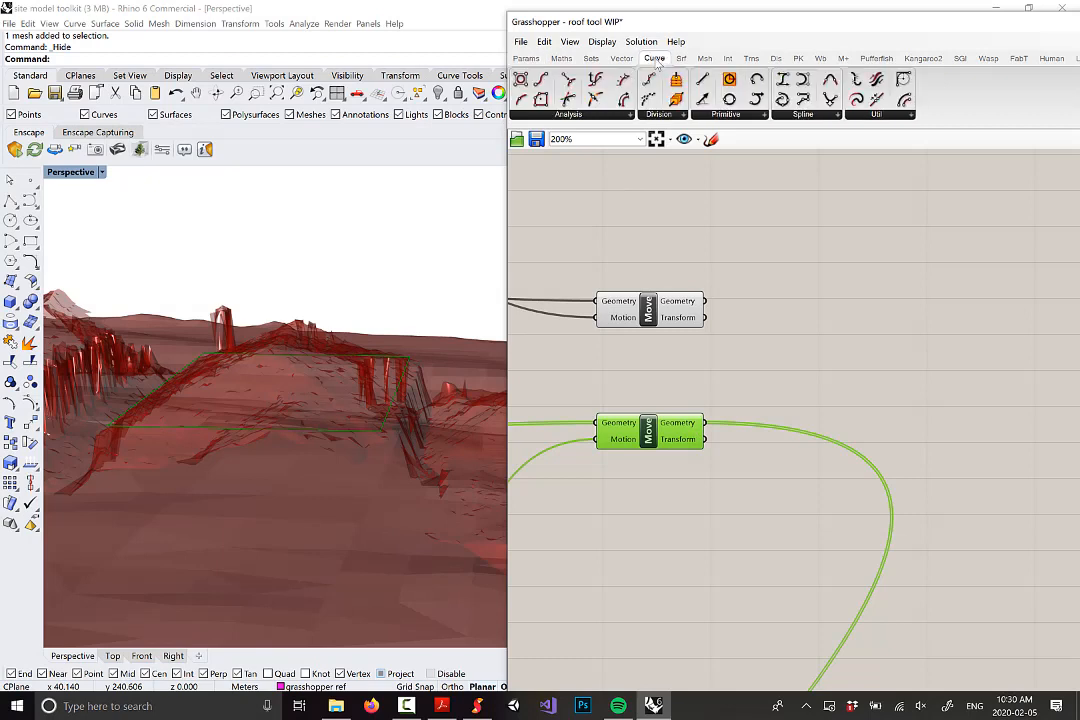
pyautogui.click(566, 114)
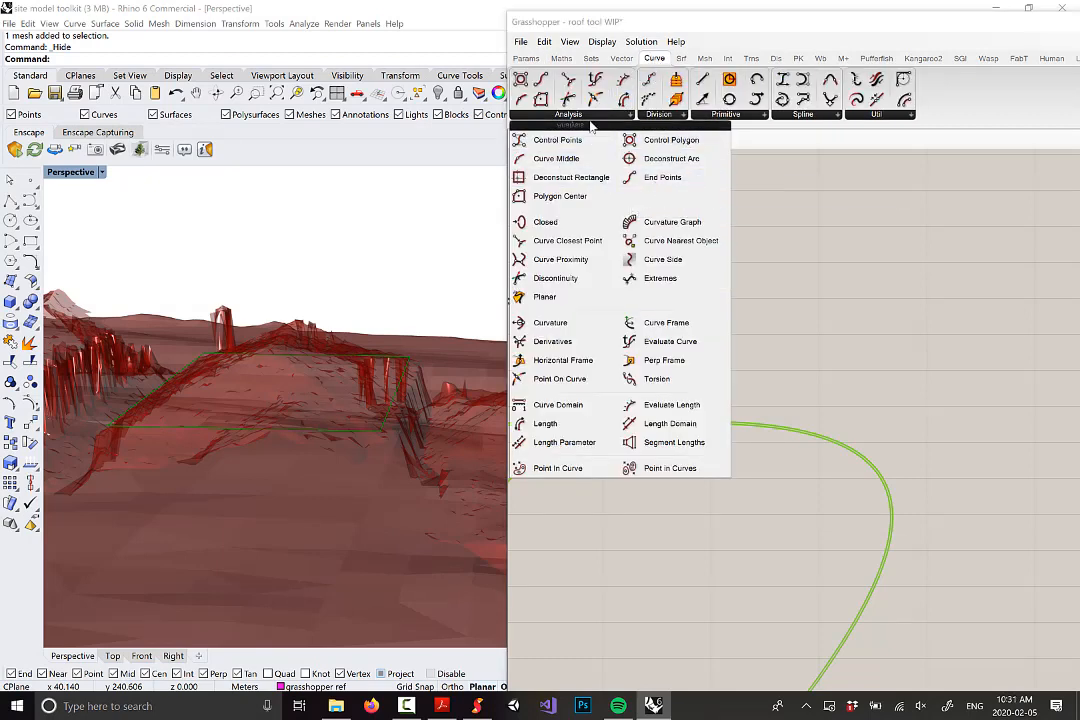
pyautogui.click(663, 177)
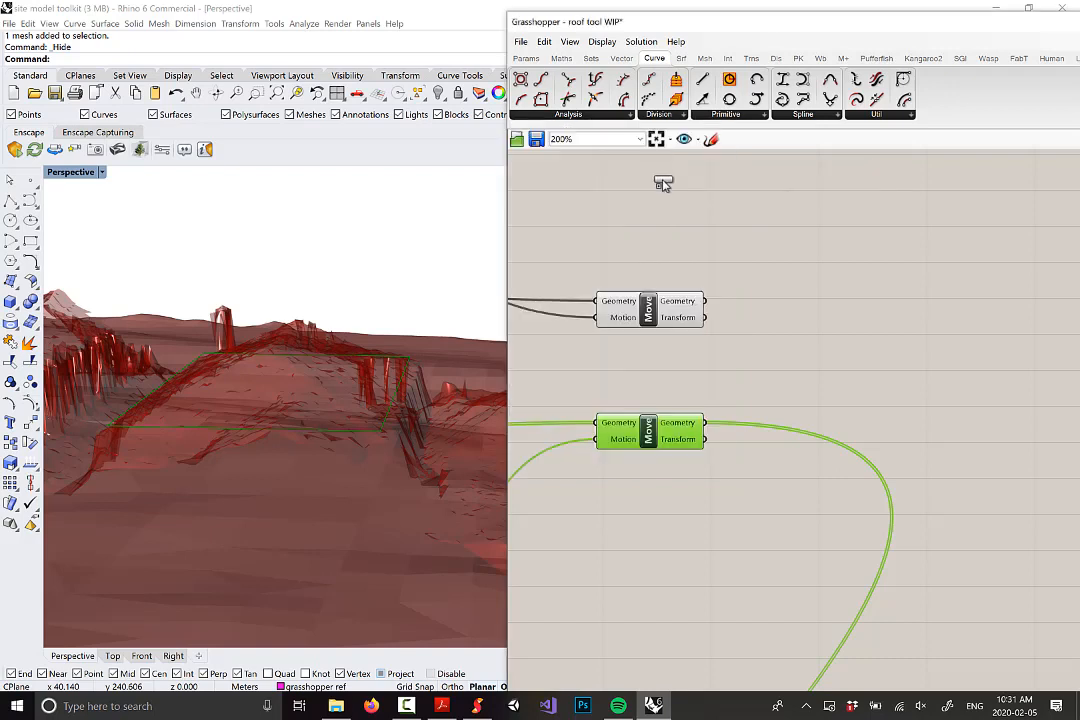
pyautogui.click(792, 461)
pyautogui.moveTo(706, 423); pyautogui.dragTo(786, 497)
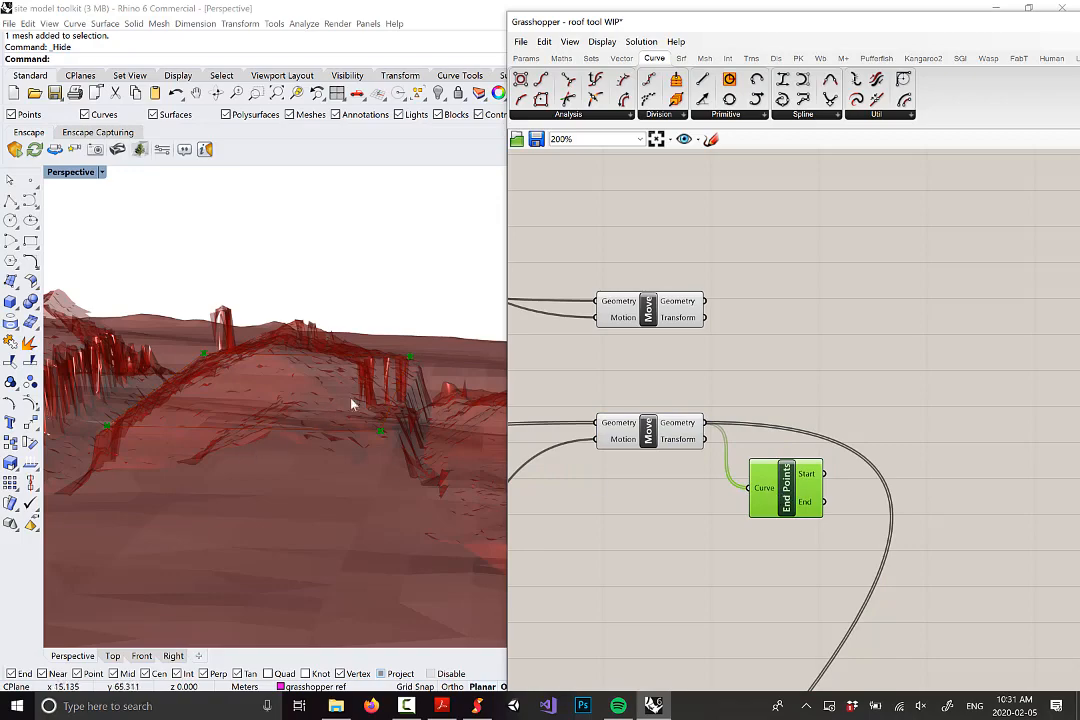
# Step: Place the outline edges' Move component below and beside End Points, and nudge the upper Move component slightly
pyautogui.moveTo(354, 405)
pyautogui.mouseDown(button='right')
pyautogui.moveTo(265, 414)
pyautogui.moveTo(357, 410)
pyautogui.mouseUp(button='right')
pyautogui.click(648, 432)
pyautogui.moveTo(650, 440); pyautogui.dragTo(660, 523)
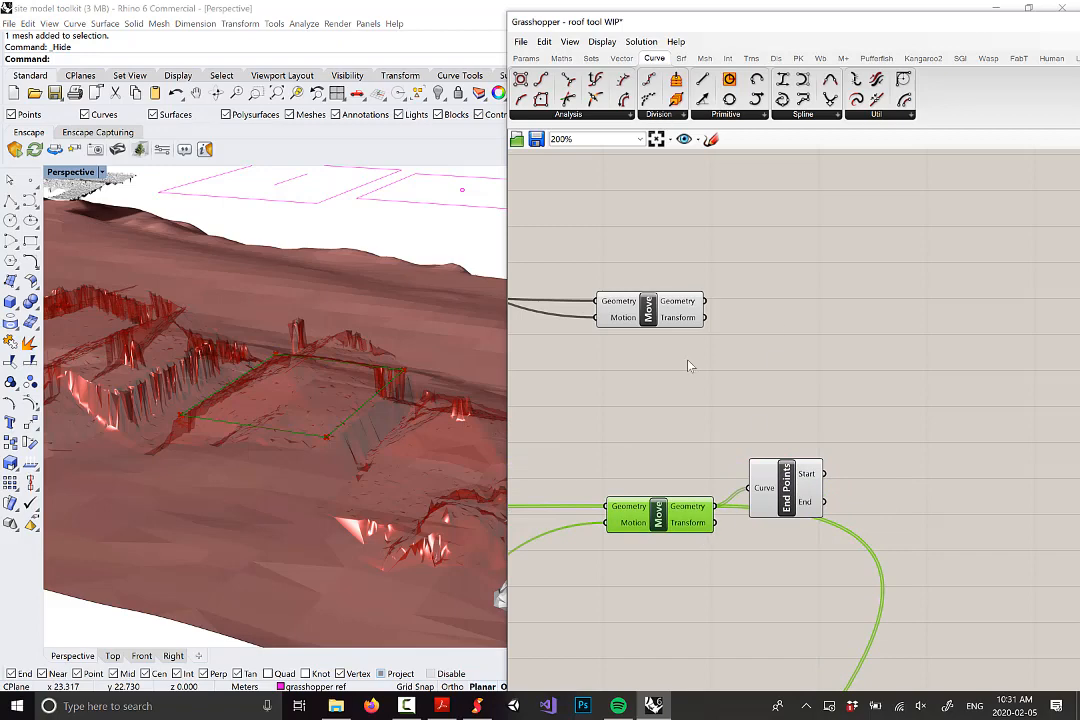
pyautogui.moveTo(650, 310); pyautogui.dragTo(648, 313)
# Step: Examine the viewport previews of the ridge, the outline edges and the end points, and the Start output's values
pyautogui.moveTo(444, 354); pyautogui.dragTo(333, 386, button='right')
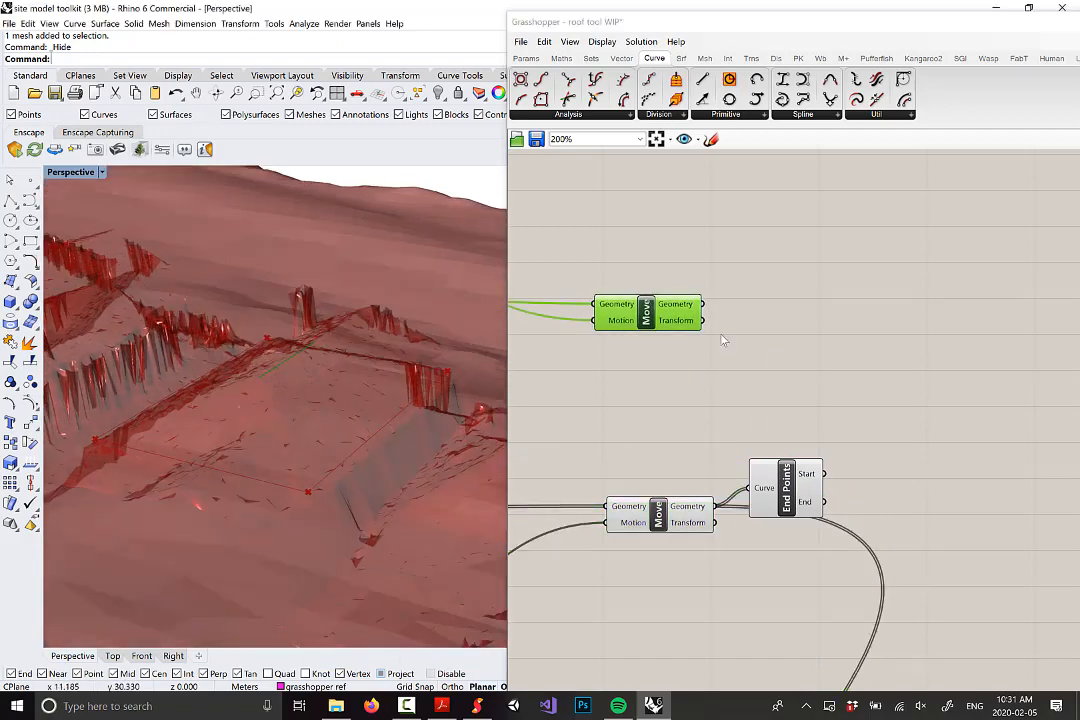
pyautogui.moveTo(800, 507); pyautogui.dragTo(800, 480)
pyautogui.moveTo(800, 480); pyautogui.dragTo(810, 405, button='right')
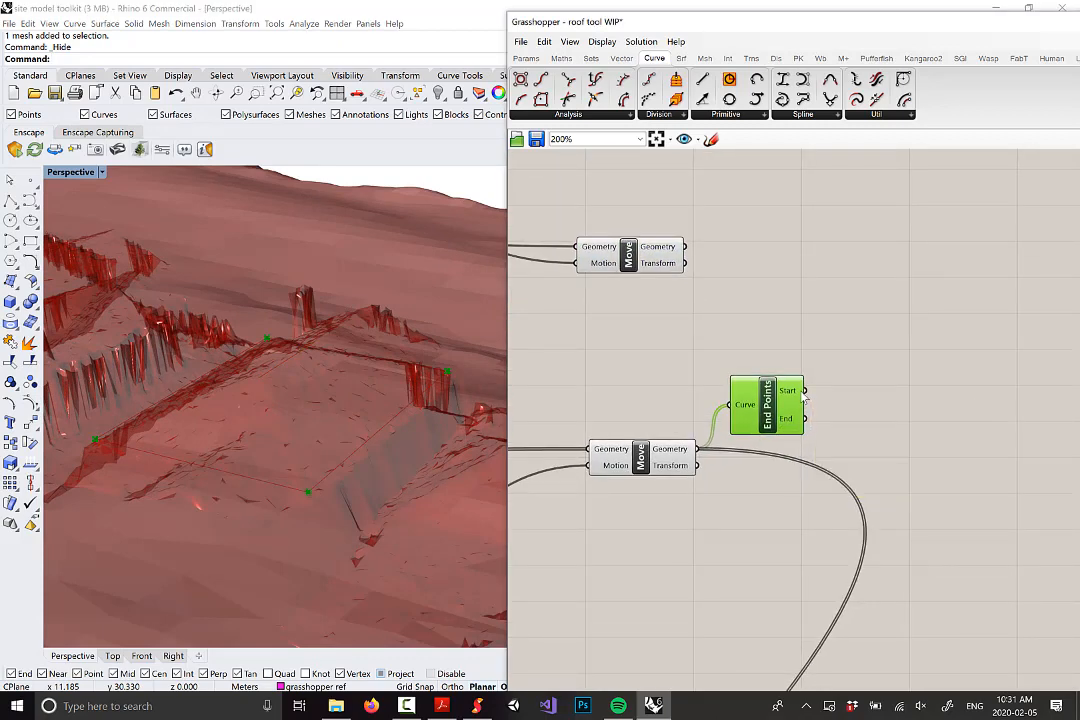
pyautogui.moveTo(797, 397)
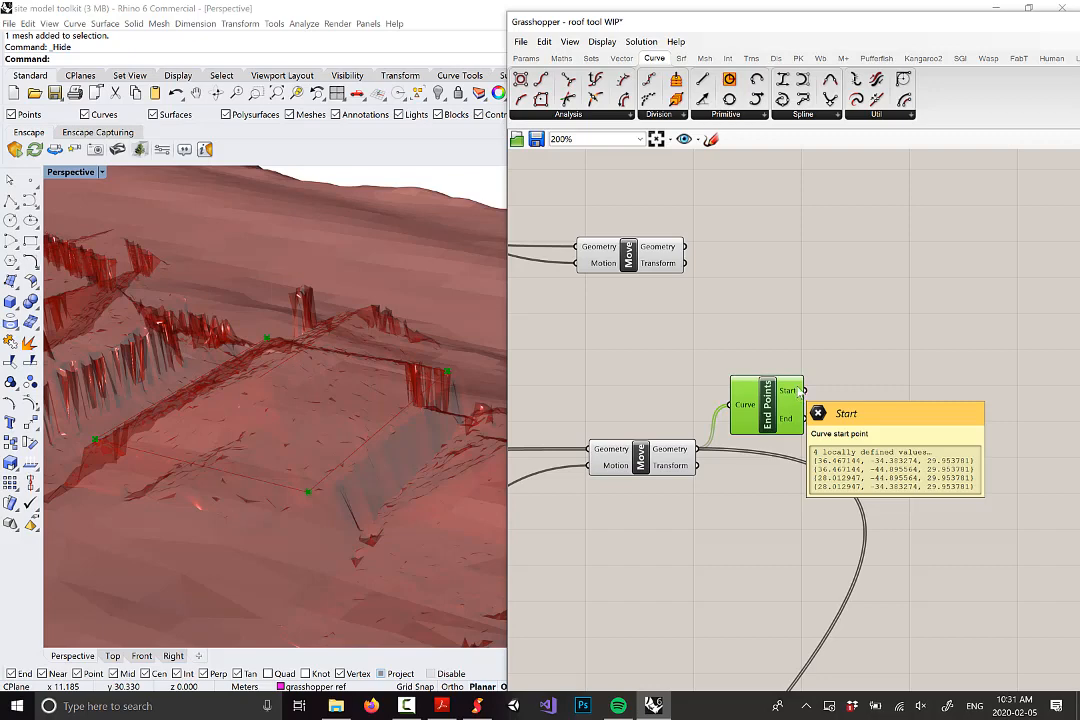
pyautogui.moveTo(658, 276); pyautogui.dragTo(678, 278)
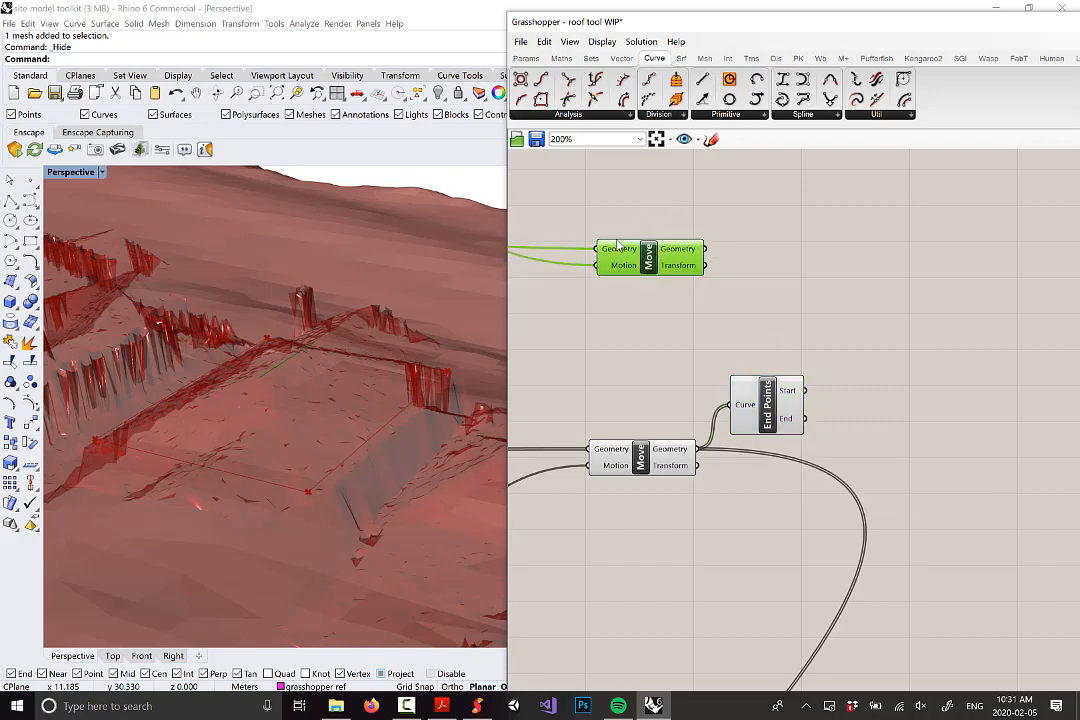
pyautogui.moveTo(771, 434); pyautogui.dragTo(775, 385, button='right')
pyautogui.moveTo(680, 413); pyautogui.dragTo(671, 407)
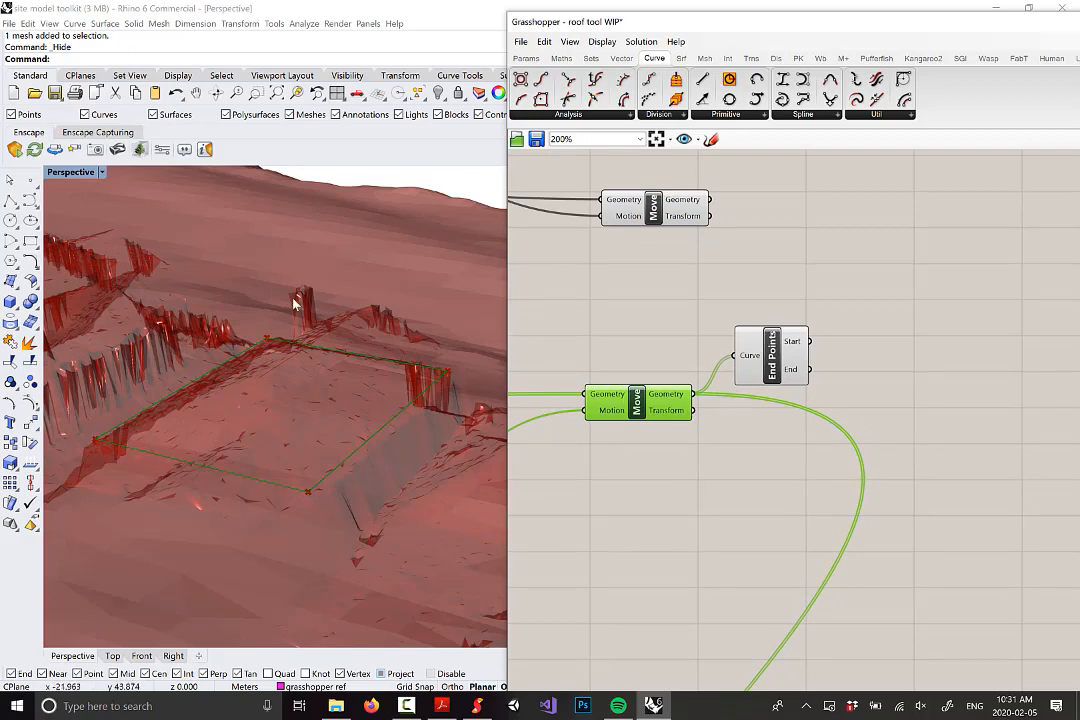
pyautogui.scroll(1, 763, 386)
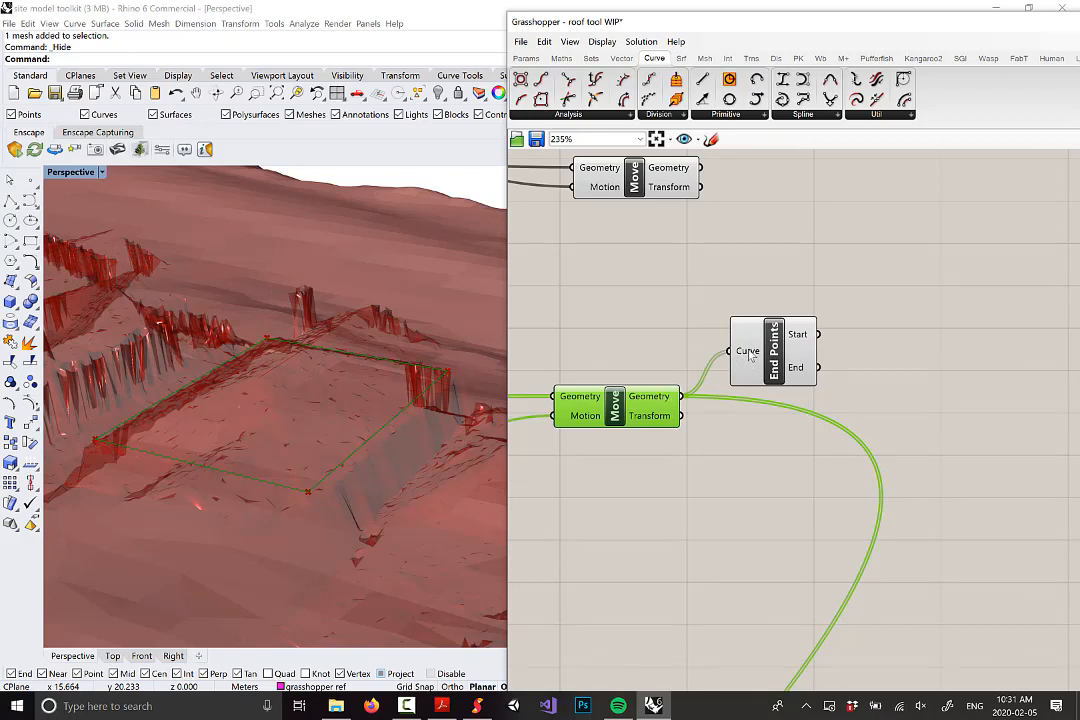
# Step: Try grafting the Curve input of the End Points component, and remove the graft again
pyautogui.rightClick(741, 352)
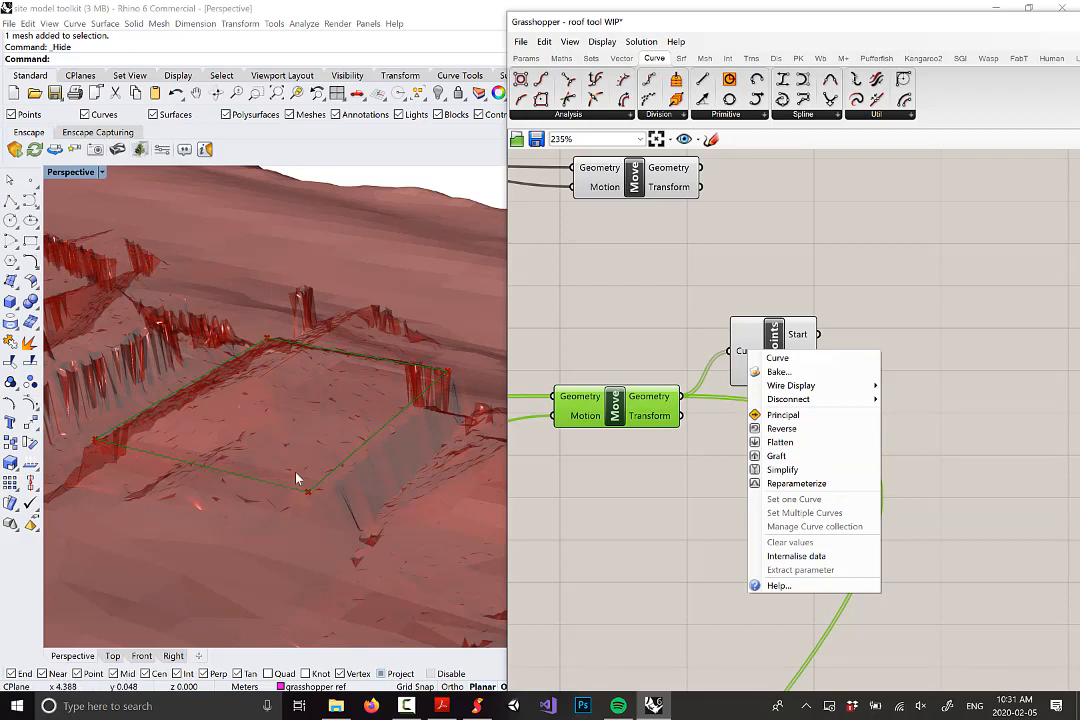
pyautogui.click(784, 456)
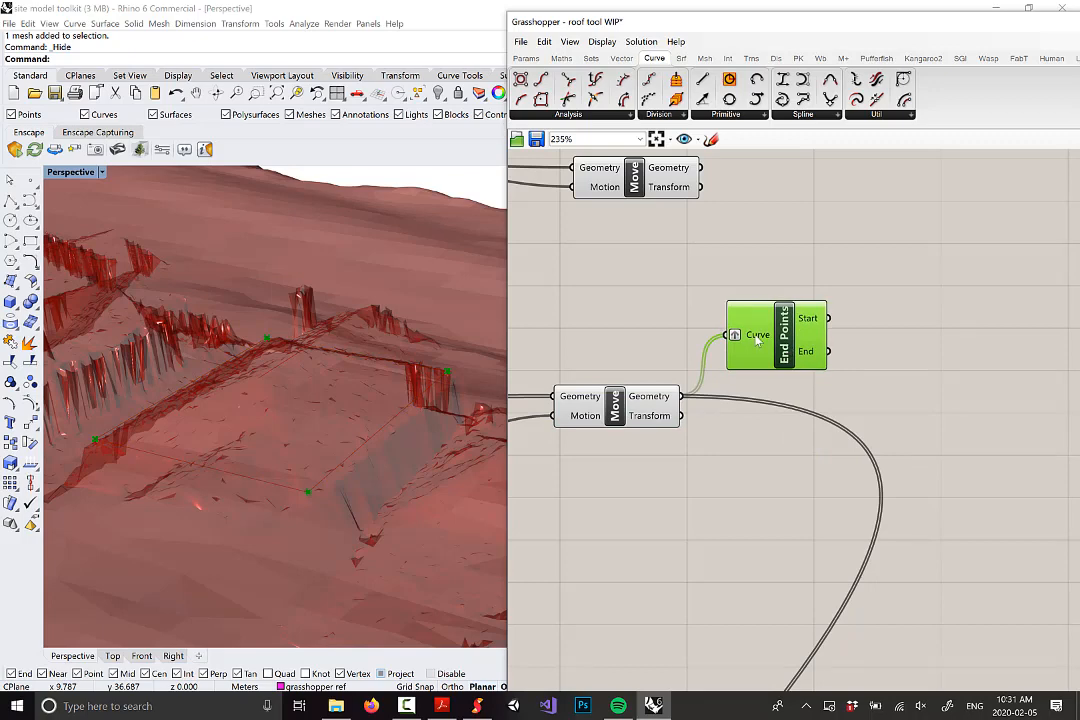
pyautogui.rightClick(757, 340)
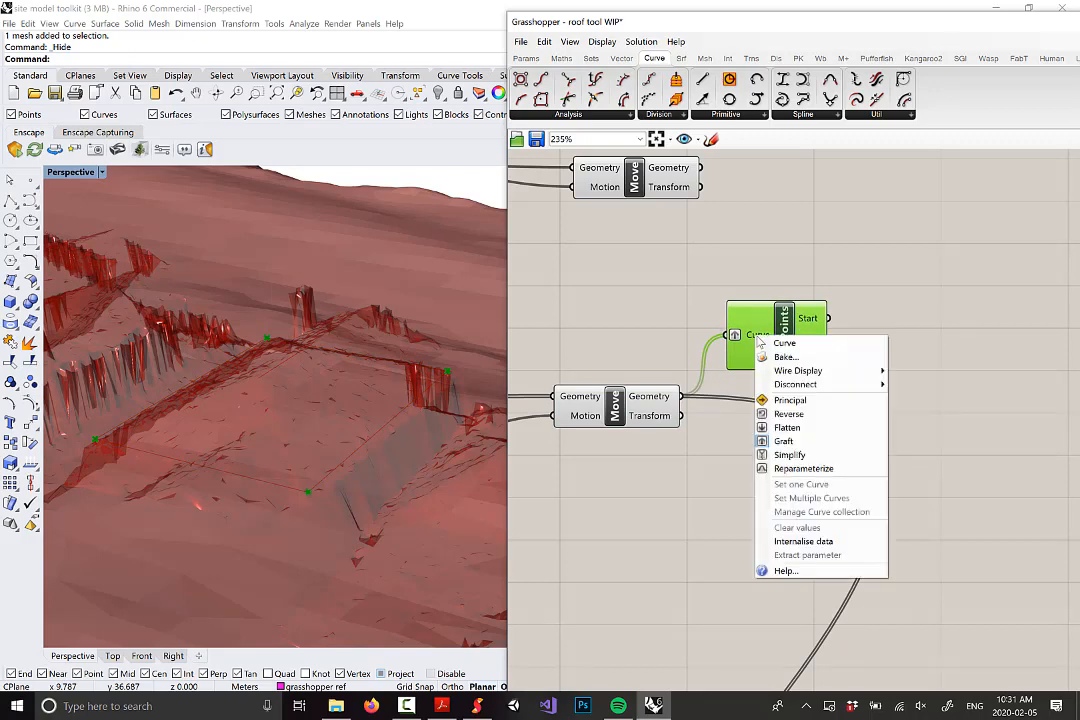
pyautogui.click(783, 436)
# Step: Graft the Curve input of the End Points component
pyautogui.scroll(2, 757, 340)
pyautogui.moveTo(757, 340)
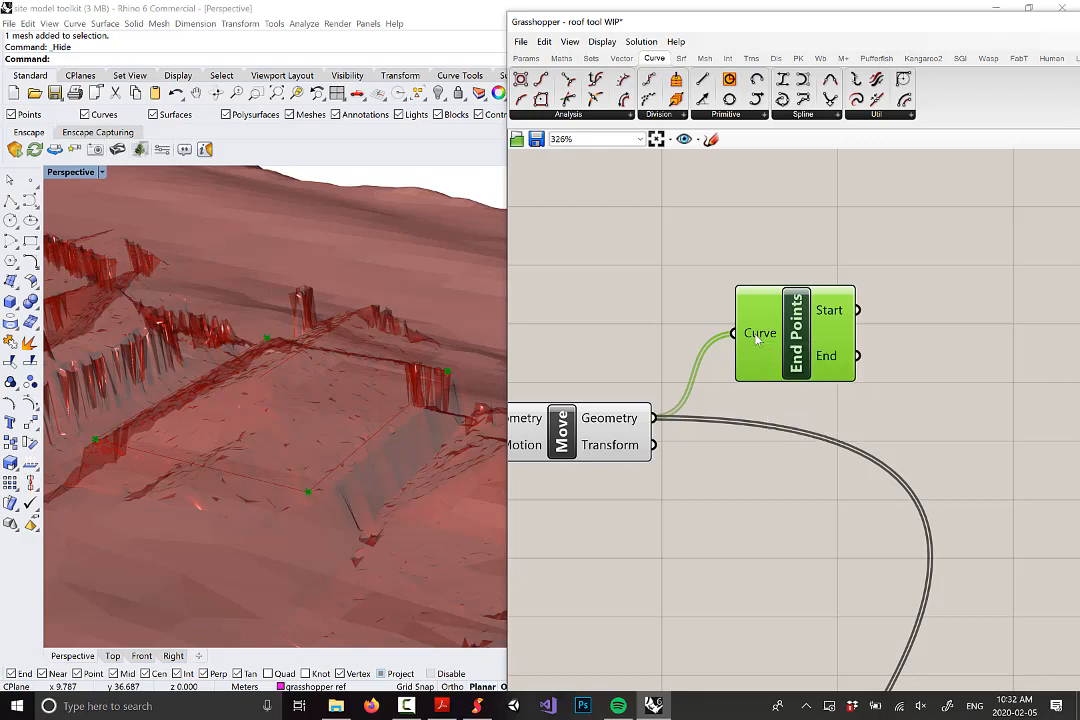
pyautogui.rightClick(758, 340)
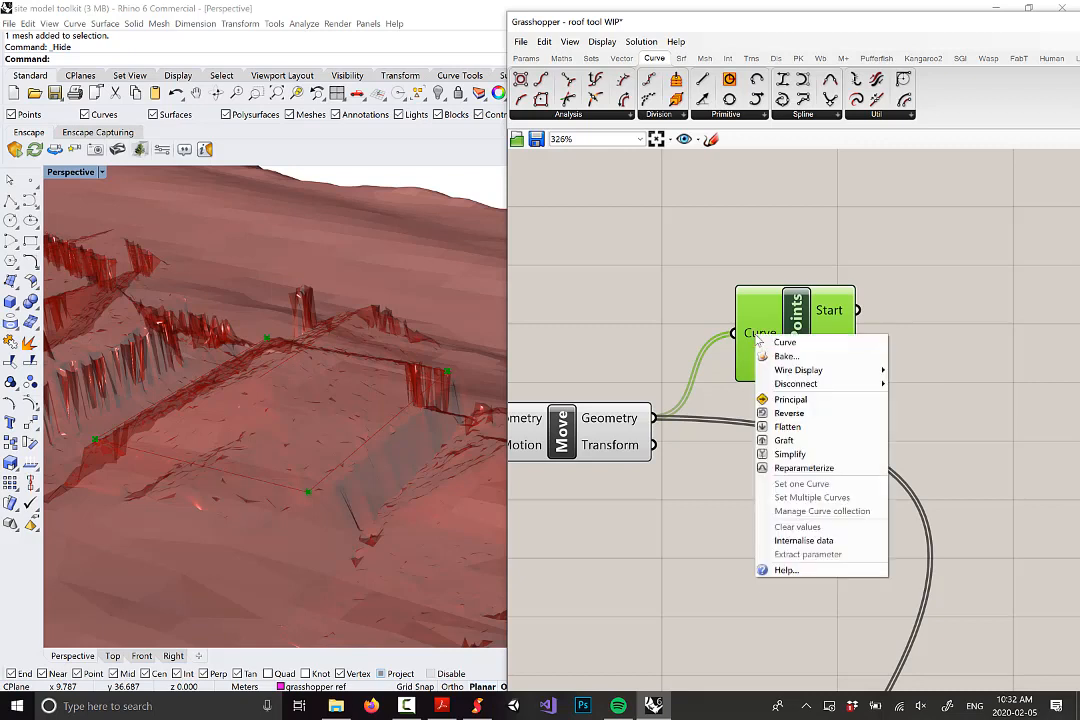
pyautogui.click(786, 440)
pyautogui.moveTo(752, 339)
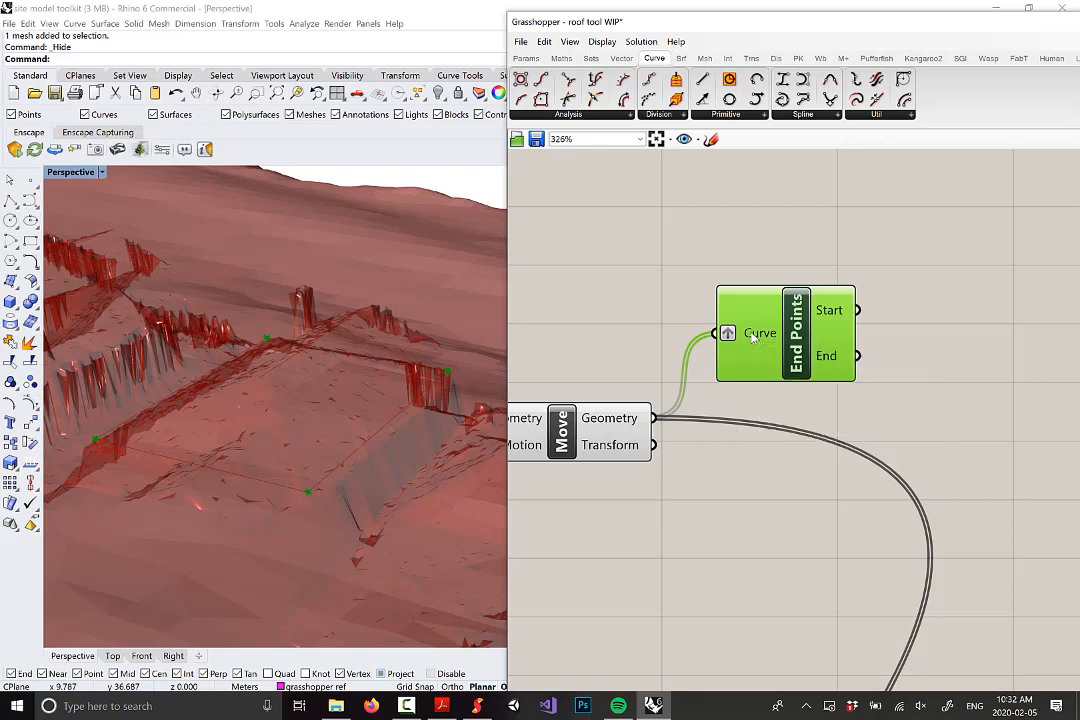
pyautogui.rightClick(753, 338)
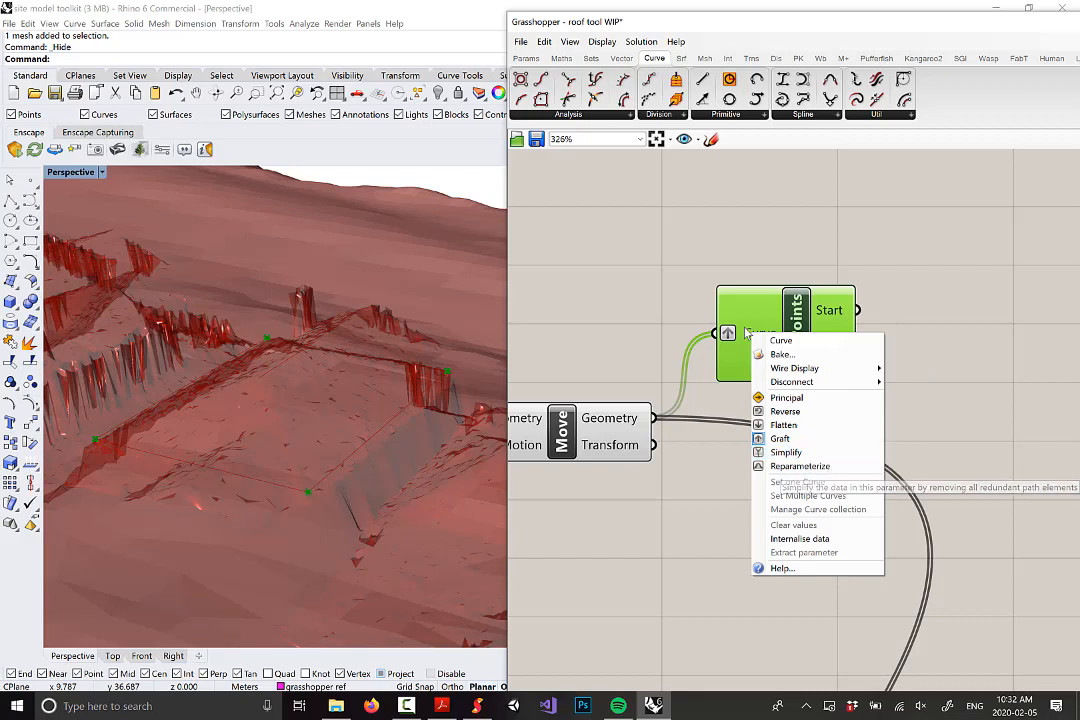
pyautogui.click(670, 292)
pyautogui.rightClick(750, 335)
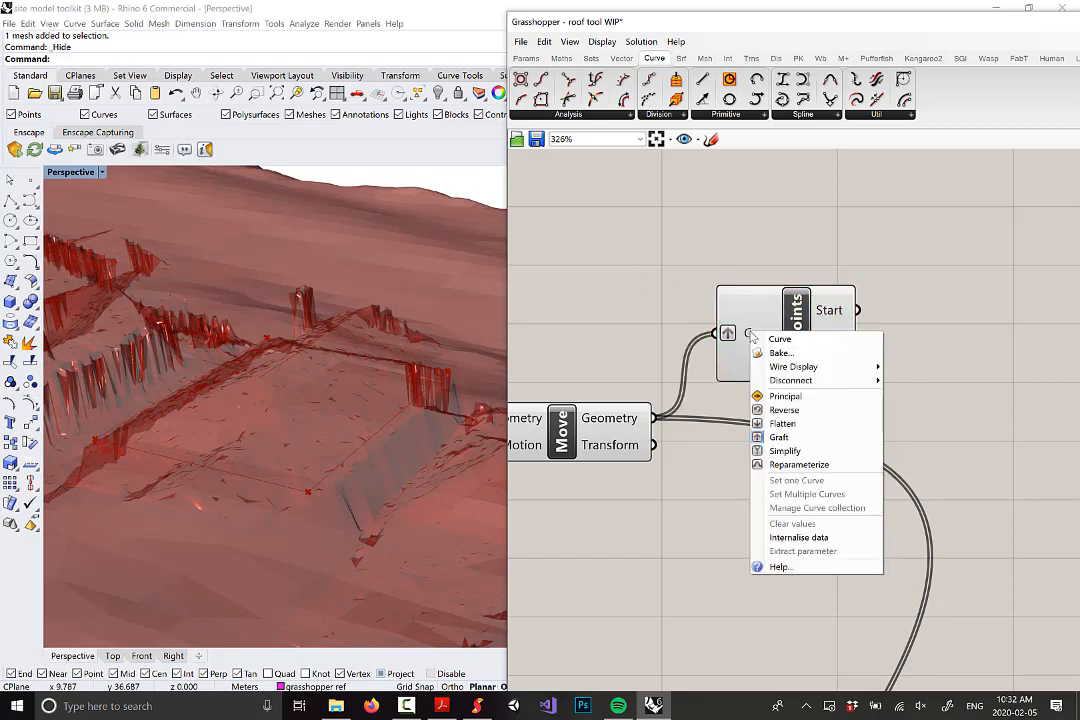
pyautogui.click(651, 286)
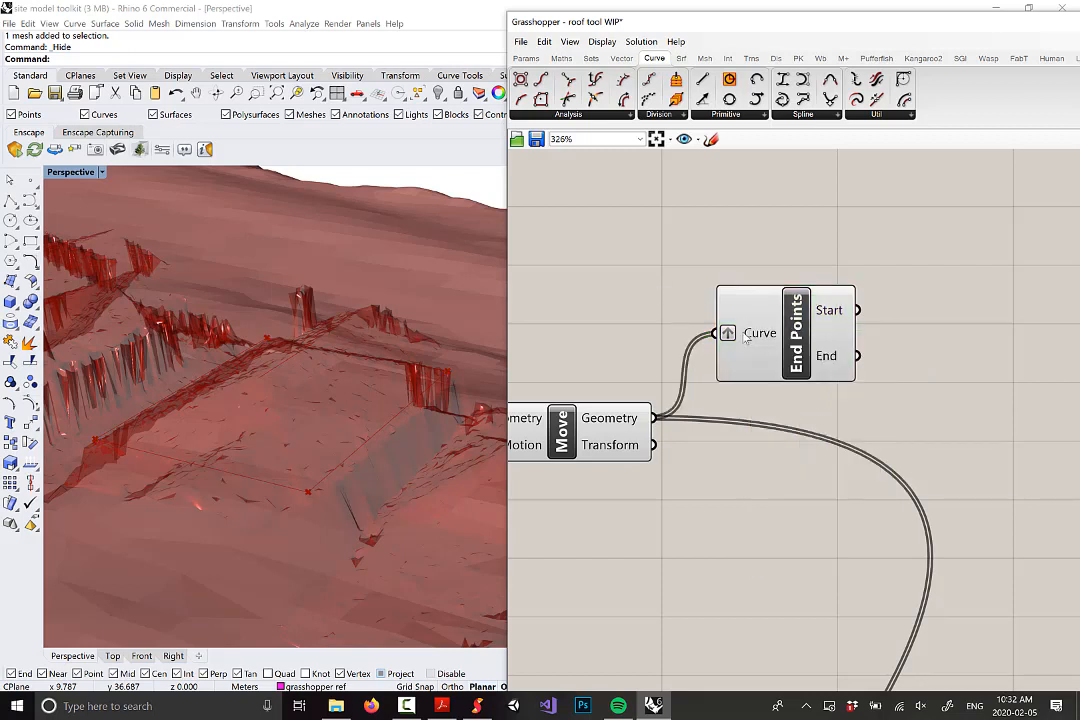
# Step: Simplify the grafted Curve input of End Points and check the data paths of its Curve input and Start output
pyautogui.moveTo(750, 338)
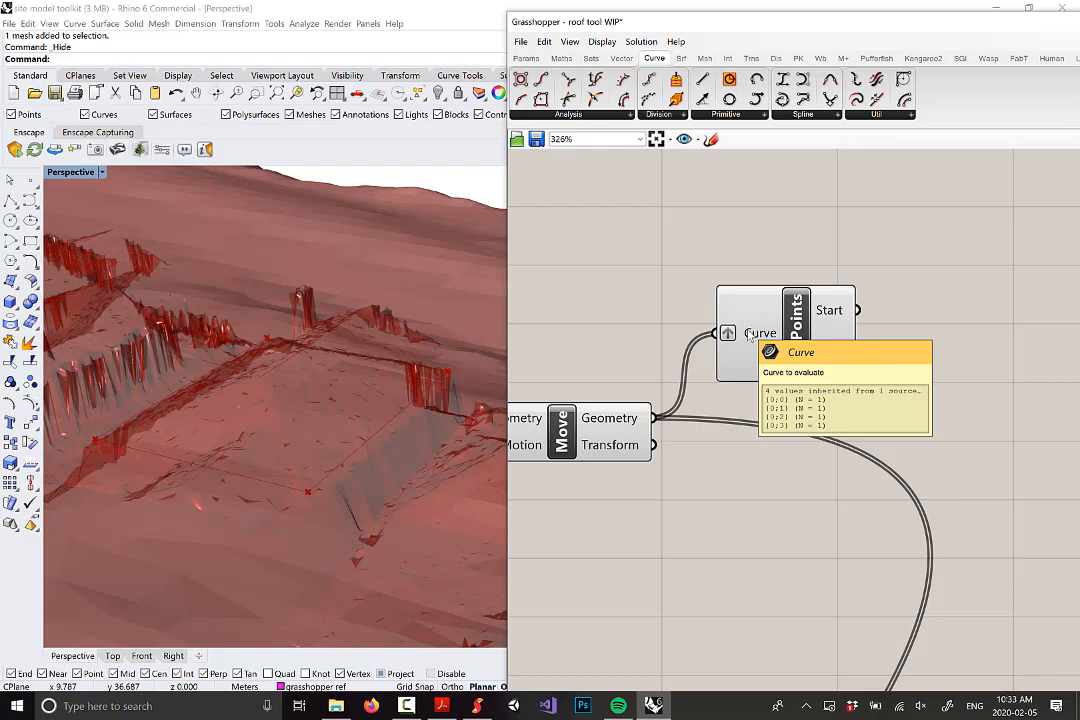
pyautogui.rightClick(750, 336)
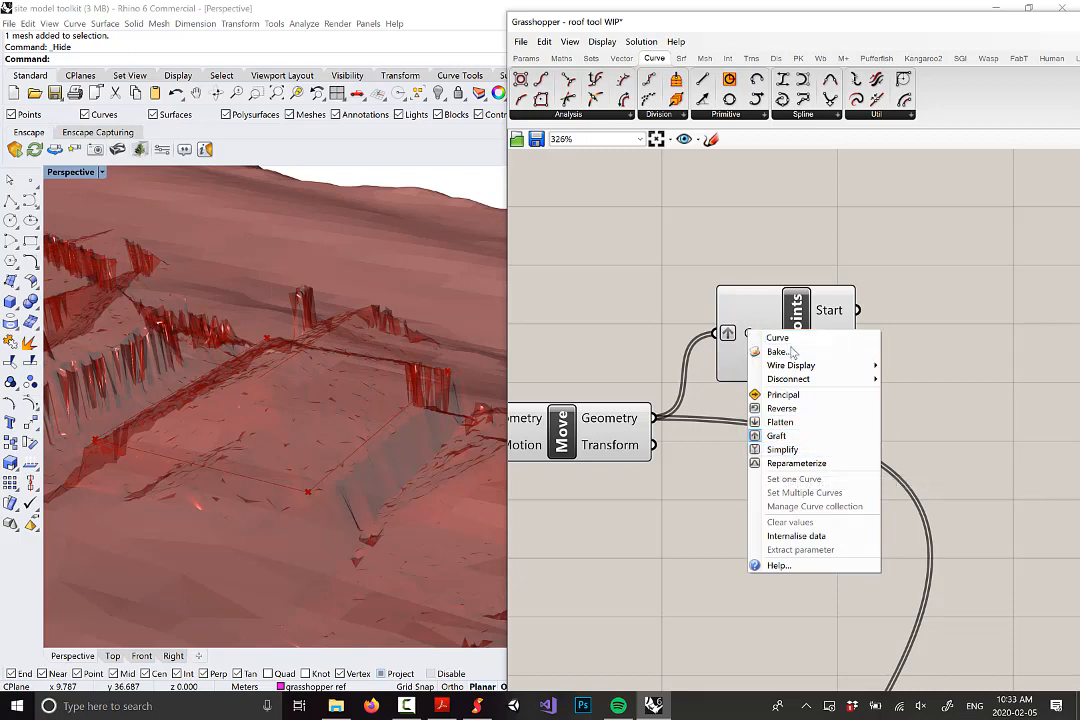
pyautogui.click(791, 452)
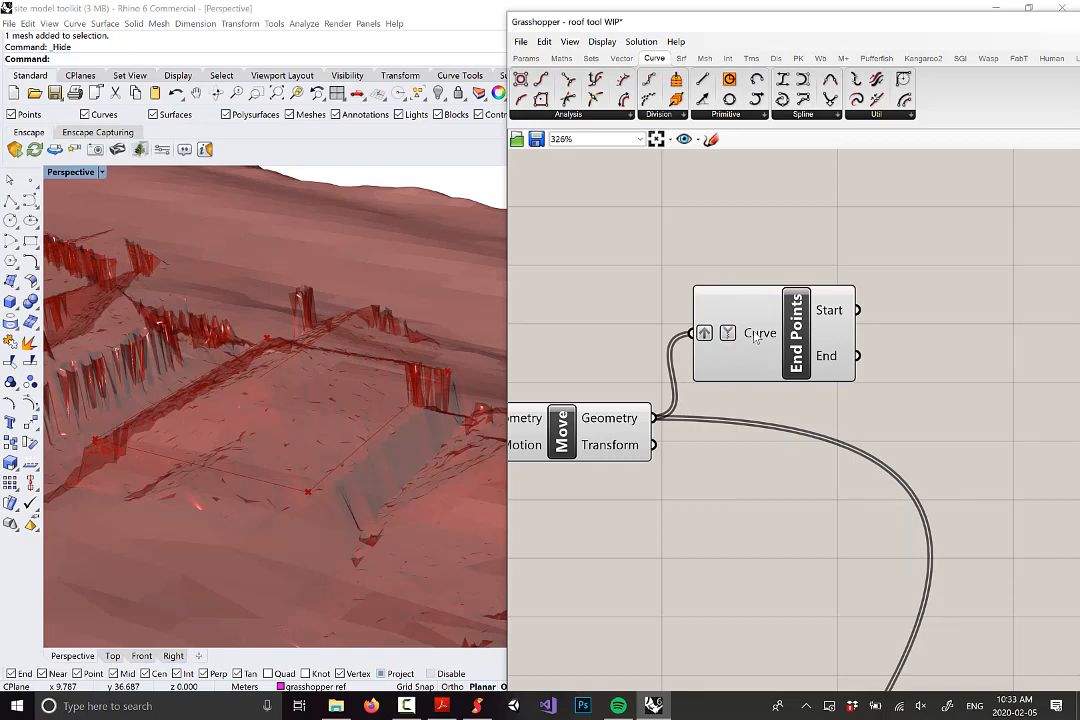
pyautogui.moveTo(756, 339)
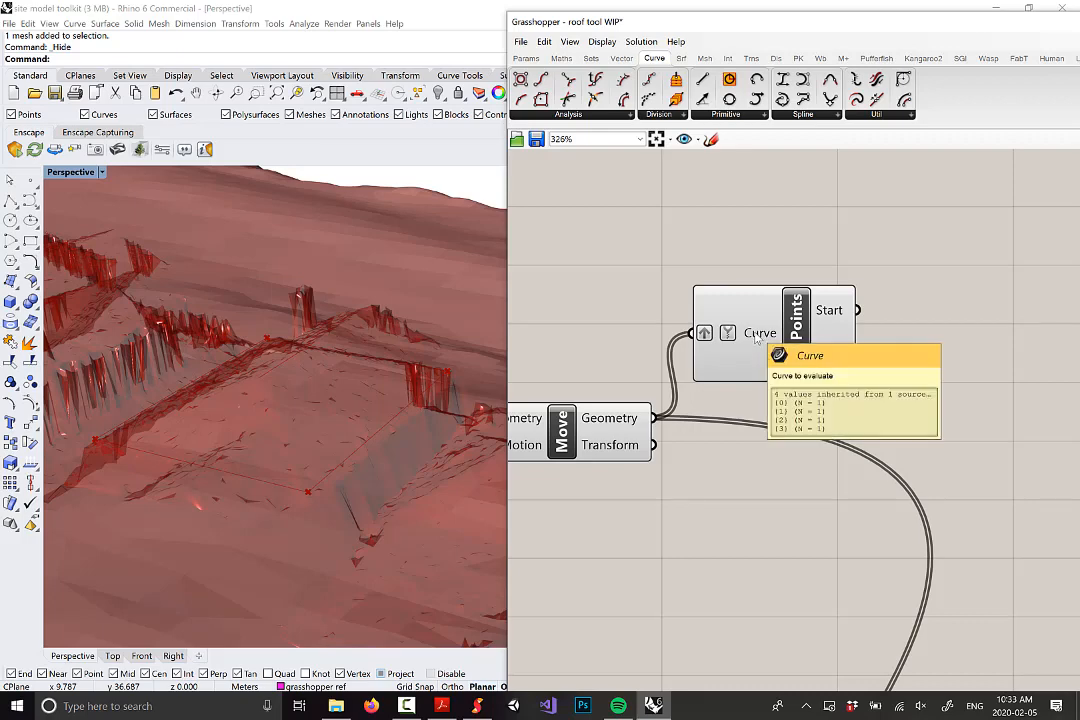
pyautogui.moveTo(826, 334); pyautogui.dragTo(733, 390, button='right')
pyautogui.scroll(-3, 801, 296)
pyautogui.click(754, 313)
pyautogui.moveTo(786, 349)
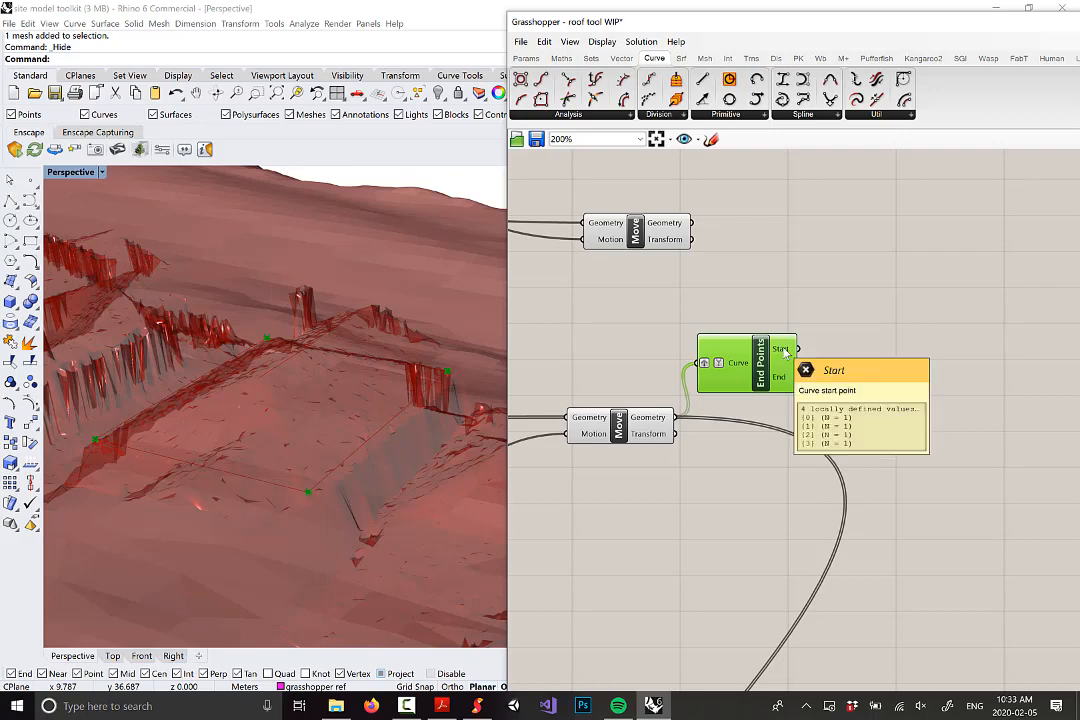
# Step: Shift the upper Move component aside and add a Curve Closest Point component beyond it, above End Points
pyautogui.scroll(2, 783, 352)
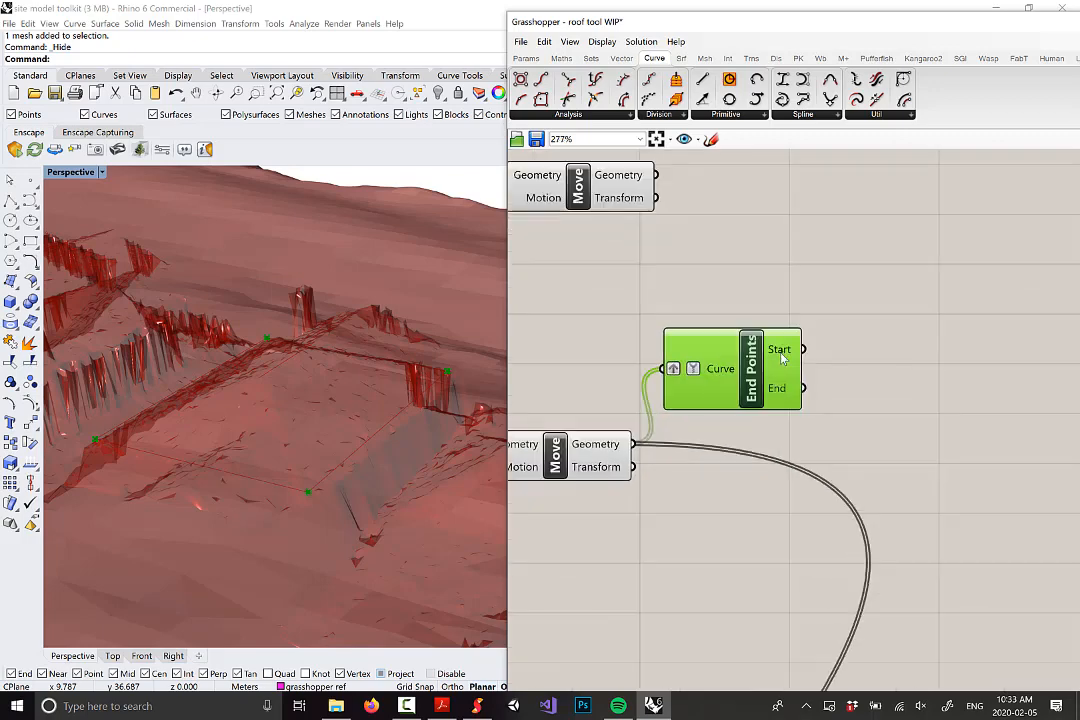
pyautogui.moveTo(776, 420); pyautogui.dragTo(797, 473, button='right')
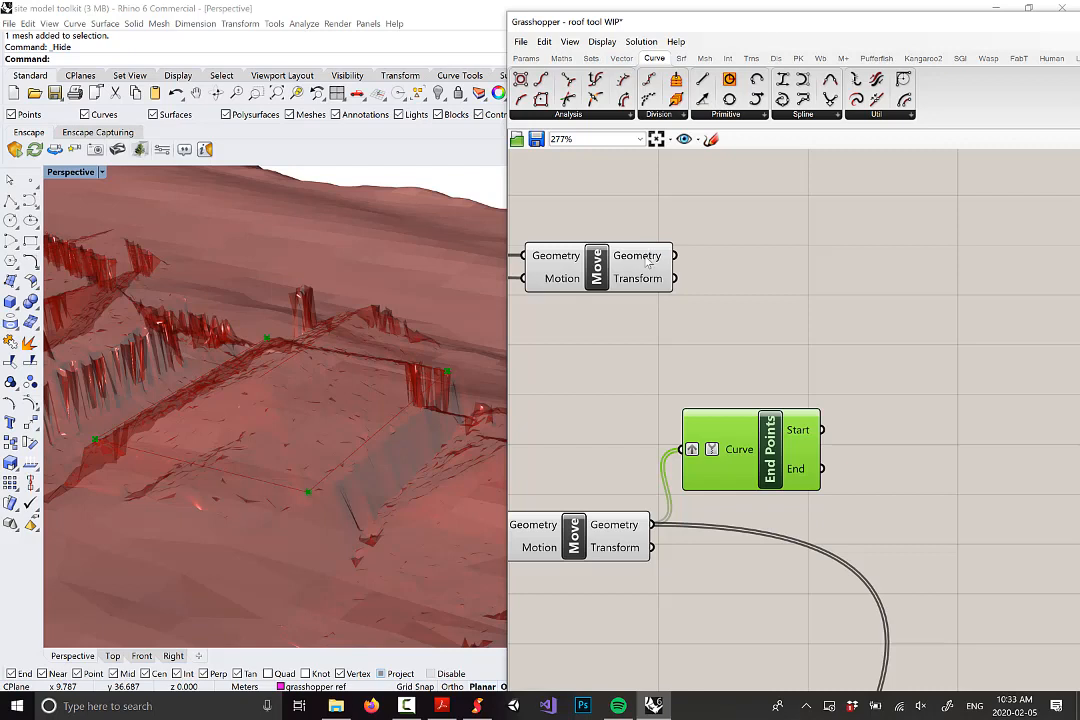
pyautogui.moveTo(597, 262); pyautogui.dragTo(670, 269)
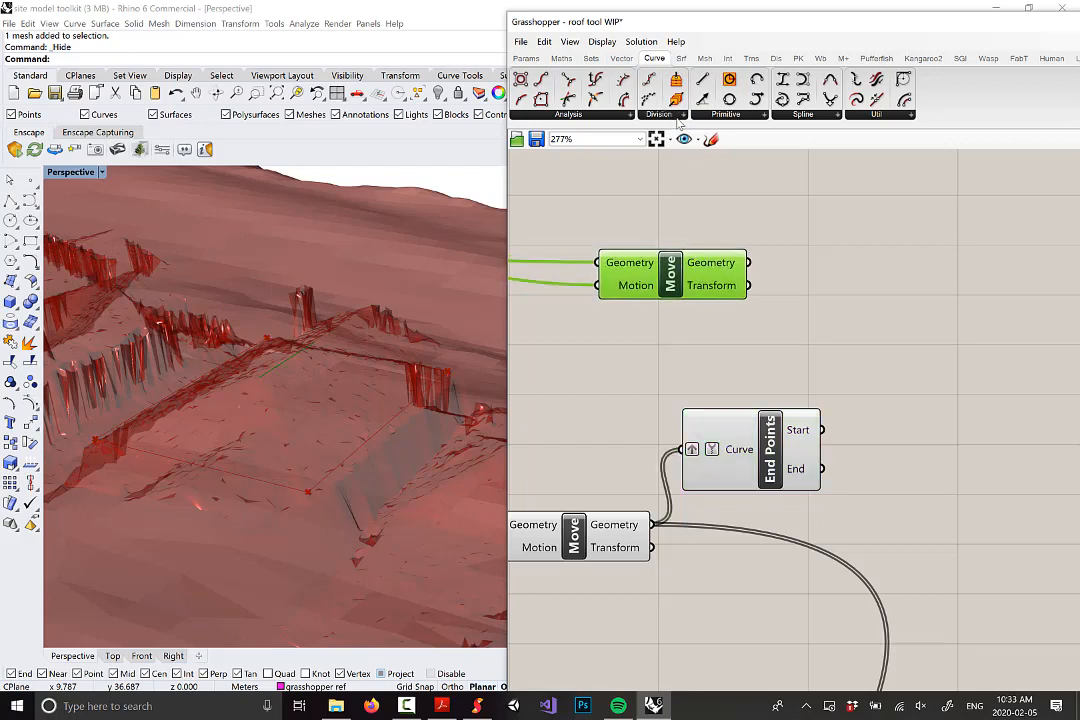
pyautogui.click(597, 115)
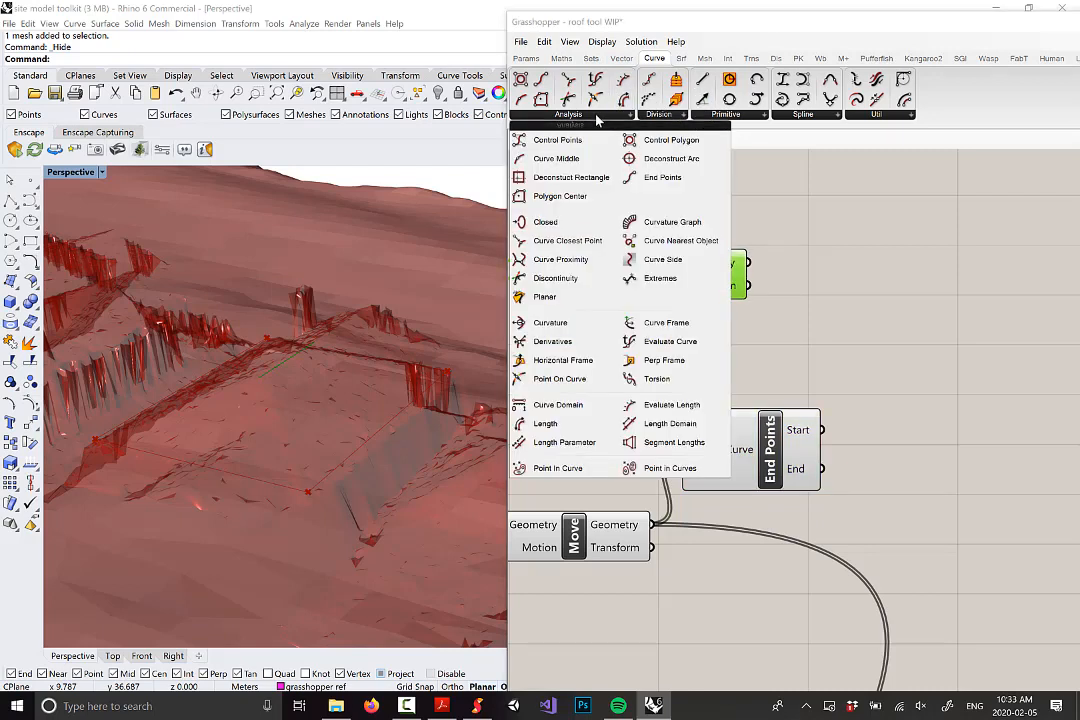
pyautogui.click(585, 243)
pyautogui.click(896, 345)
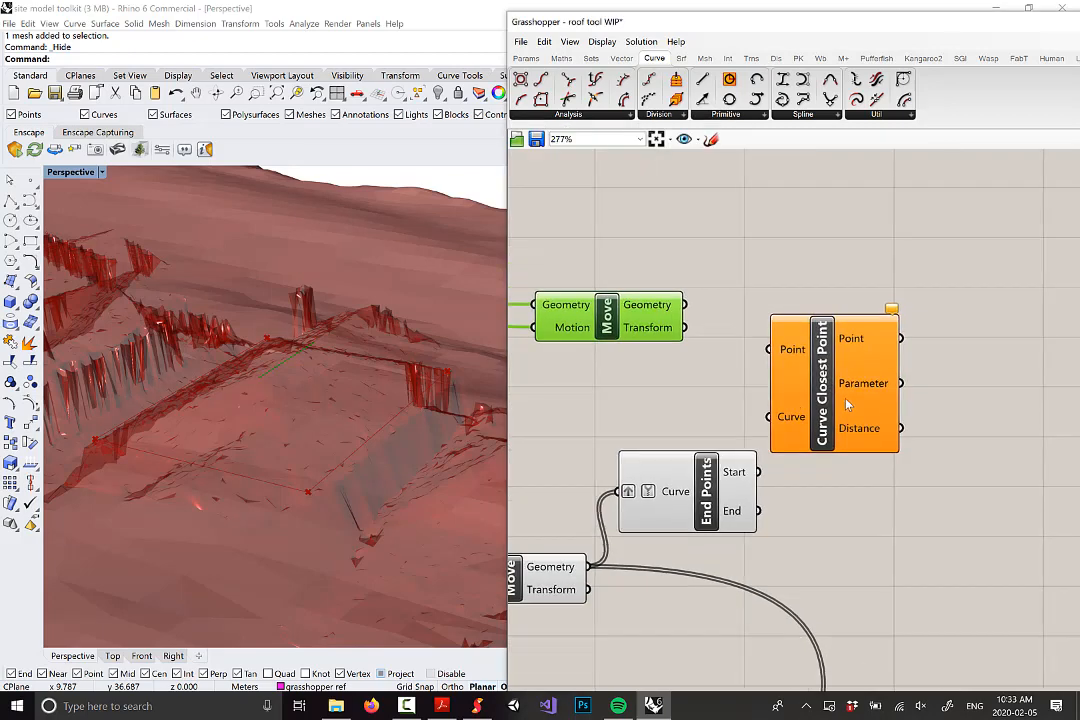
pyautogui.moveTo(847, 403); pyautogui.dragTo(893, 381)
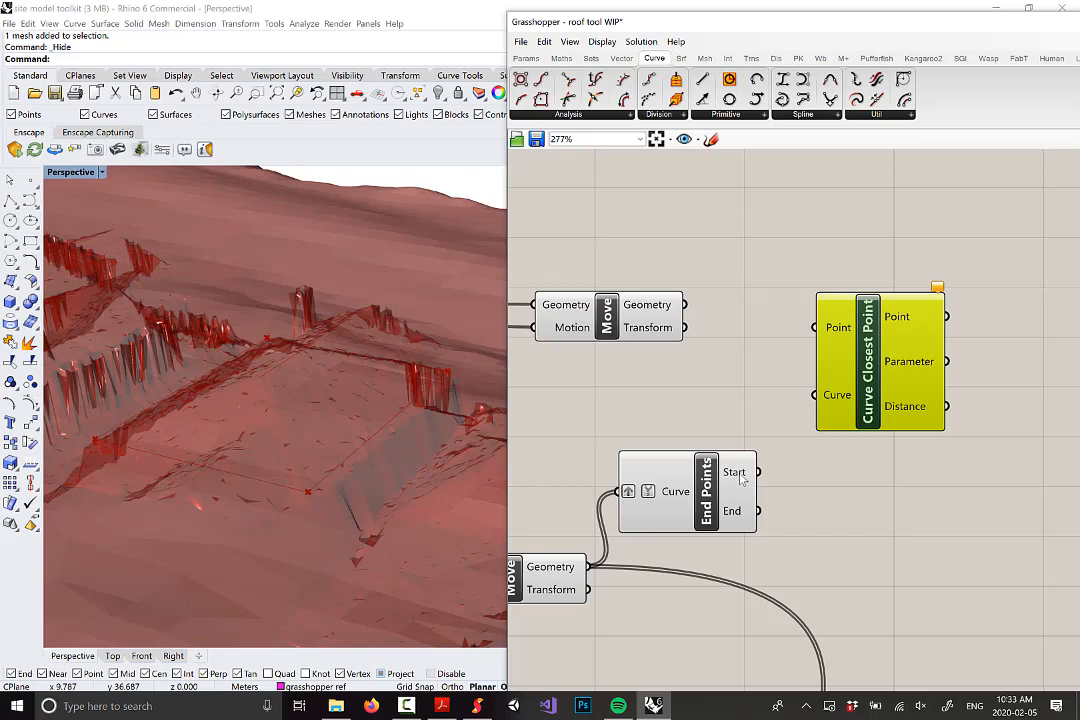
# Step: Feed Curve Closest Point's Point input from End Points' Start output and its Curve input from the upper Move component's Geometry output
pyautogui.moveTo(758, 472); pyautogui.dragTo(814, 327)
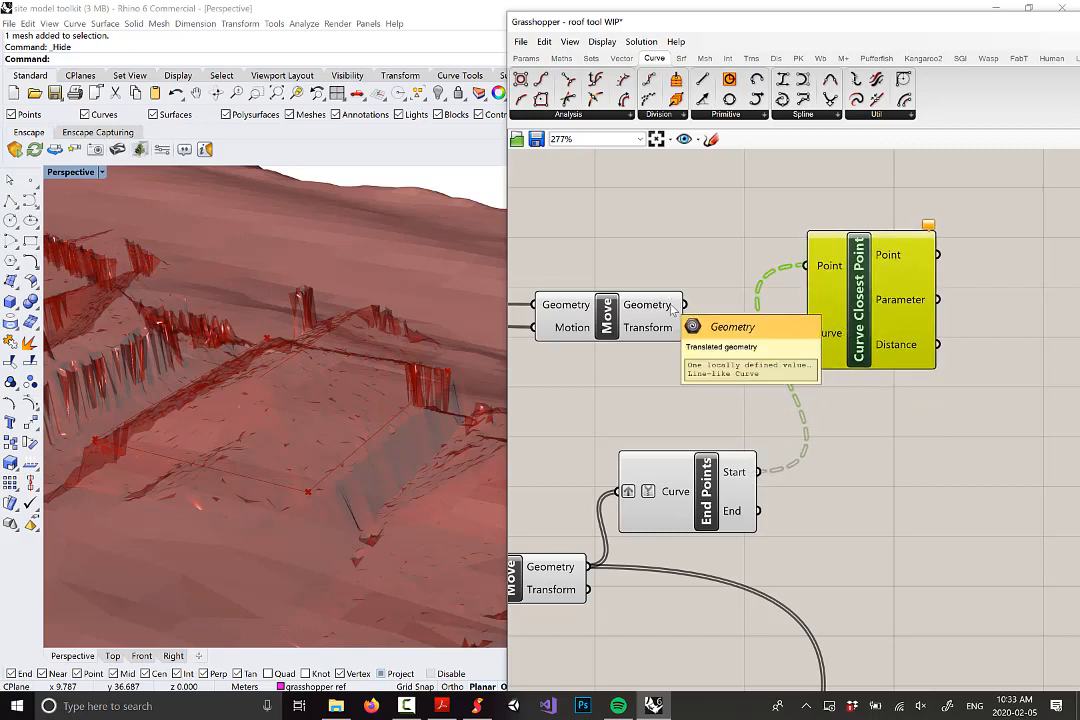
pyautogui.moveTo(690, 306); pyautogui.dragTo(878, 316)
pyautogui.moveTo(321, 378); pyautogui.dragTo(253, 277, button='right')
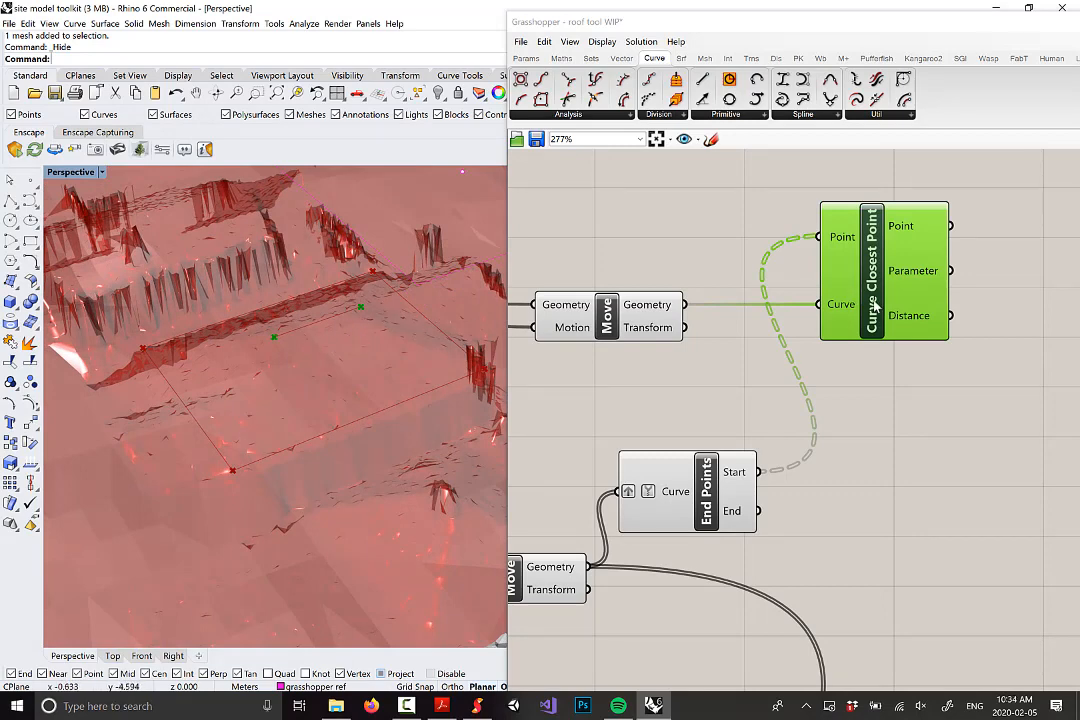
pyautogui.moveTo(872, 340); pyautogui.dragTo(778, 330, button='right')
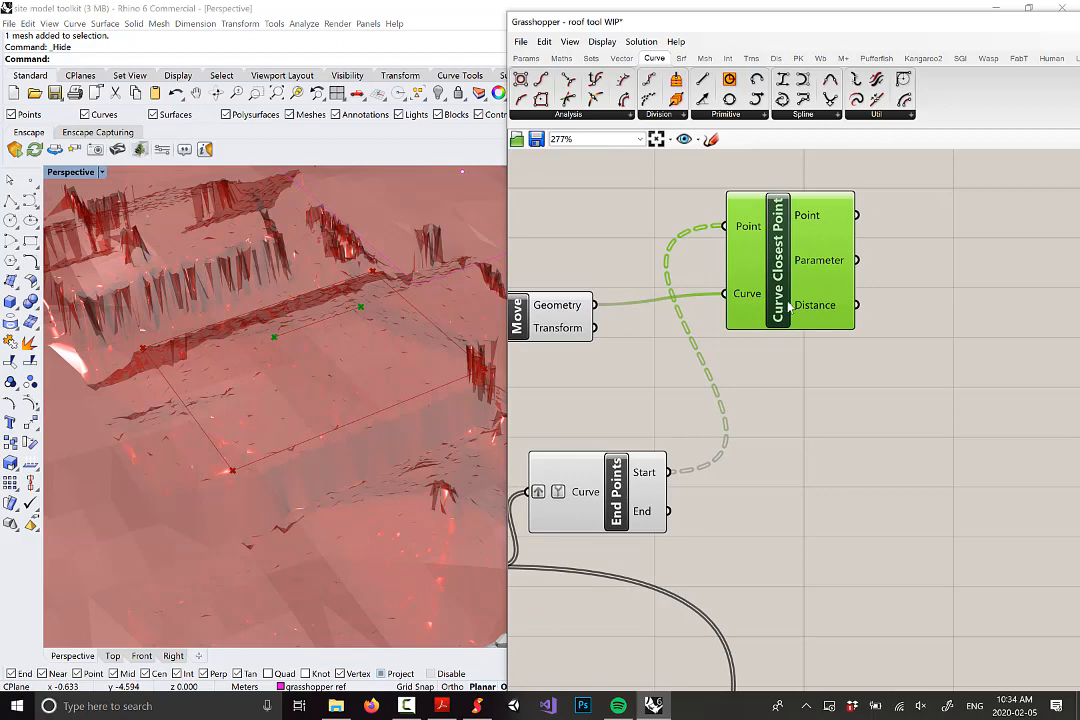
pyautogui.moveTo(778, 328); pyautogui.dragTo(826, 344)
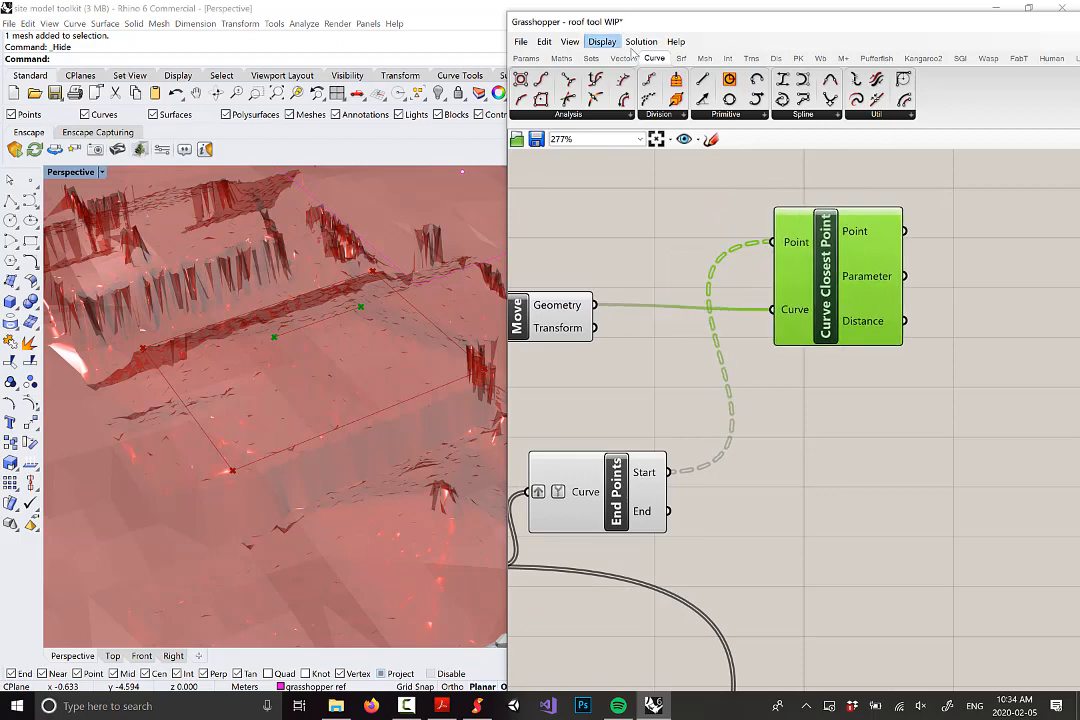
# Step: Add a second Curve Closest Point component below the first one
pyautogui.click(568, 114)
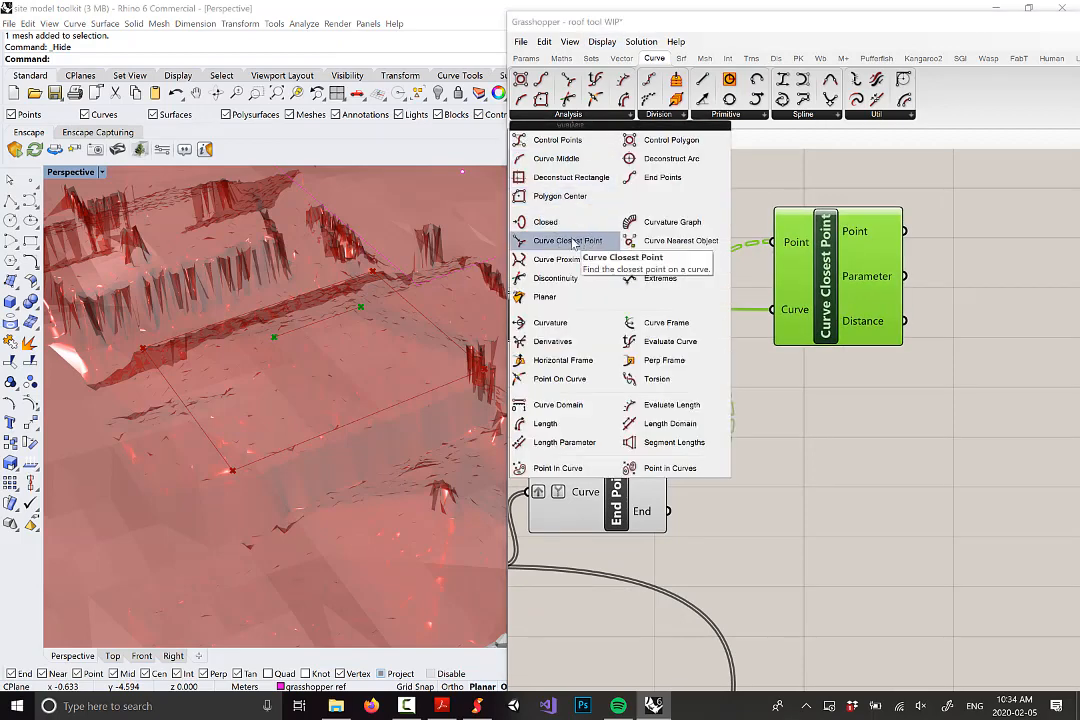
pyautogui.moveTo(566, 244); pyautogui.dragTo(850, 488)
pyautogui.click(849, 482)
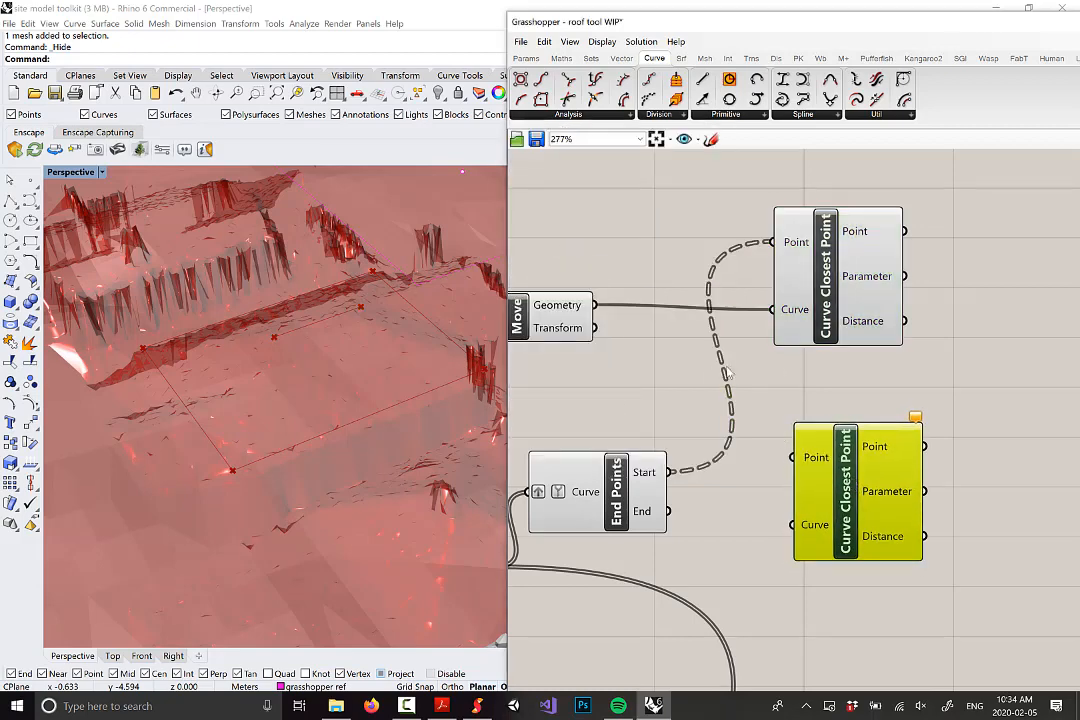
# Step: Feed the second Curve Closest Point's Point input from End Points' End output and its Curve input from the upper Move component's Geometry output
pyautogui.moveTo(638, 514); pyautogui.dragTo(668, 516, button='right')
pyautogui.moveTo(670, 515); pyautogui.dragTo(871, 457)
pyautogui.click(876, 478)
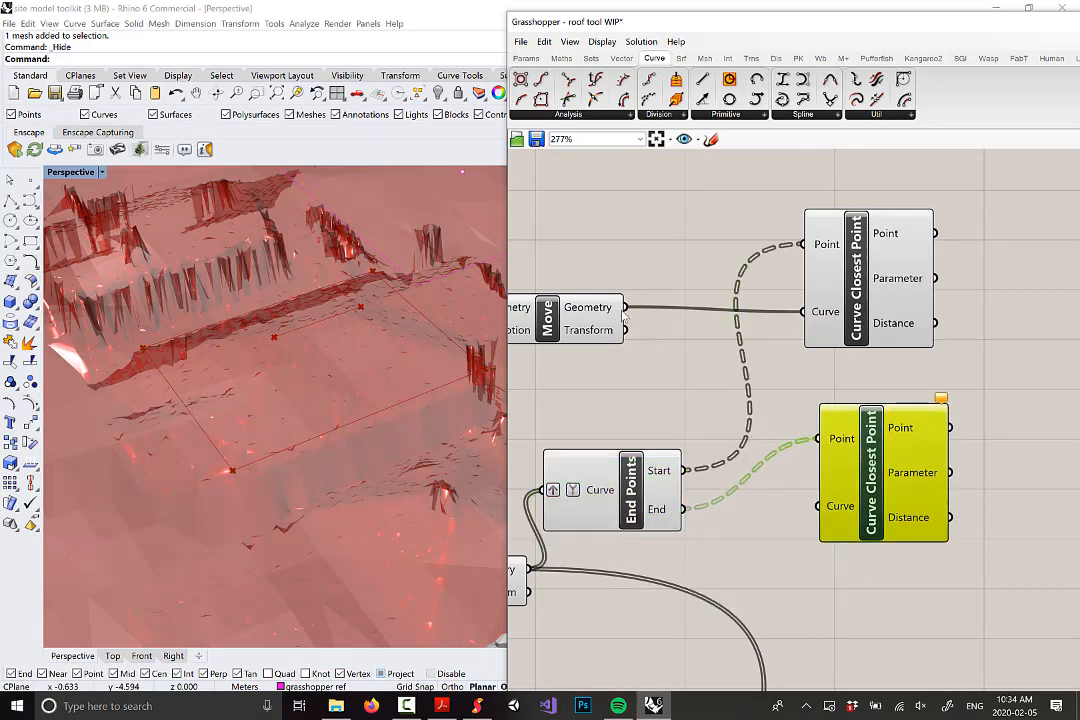
pyautogui.moveTo(624, 307); pyautogui.dragTo(872, 464)
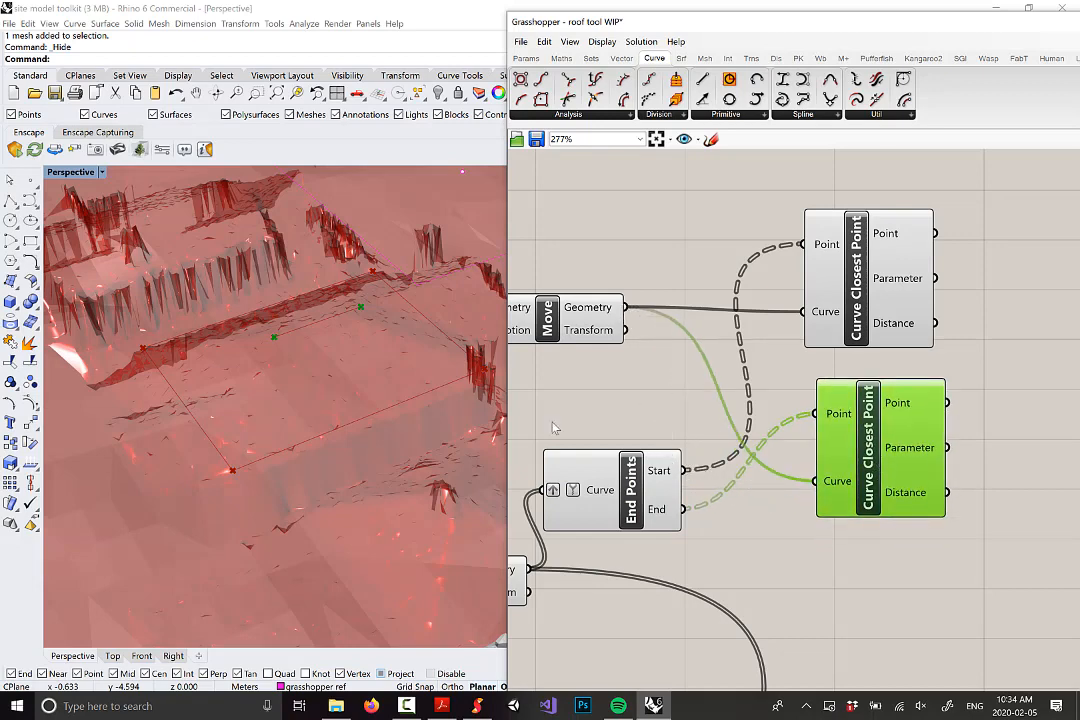
pyautogui.moveTo(243, 324); pyautogui.dragTo(252, 374, button='right')
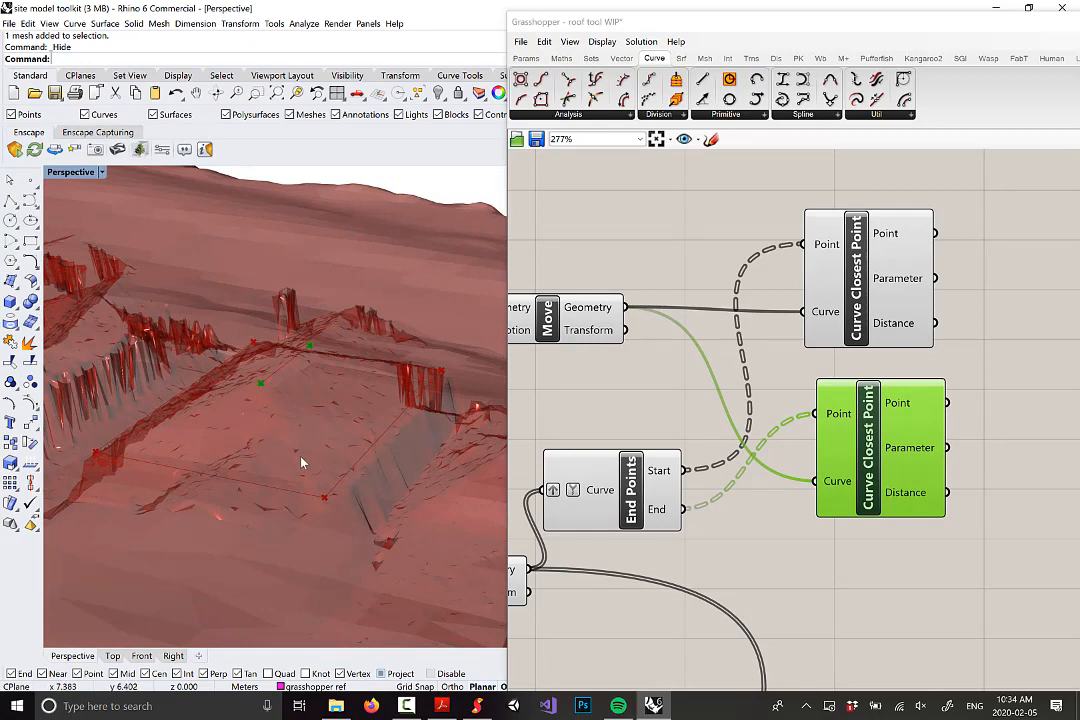
pyautogui.moveTo(305, 459); pyautogui.dragTo(284, 386, button='right')
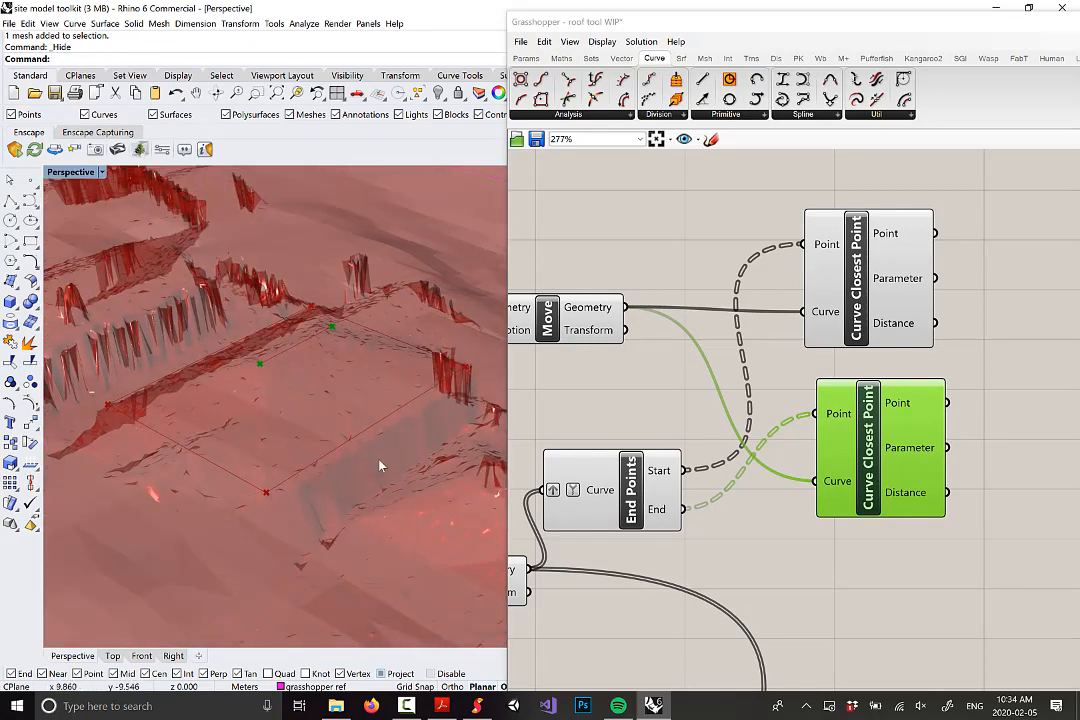
# Step: Align the second Curve Closest Point component directly beneath the first and view its points on the ridge in the viewport
pyautogui.click(885, 426)
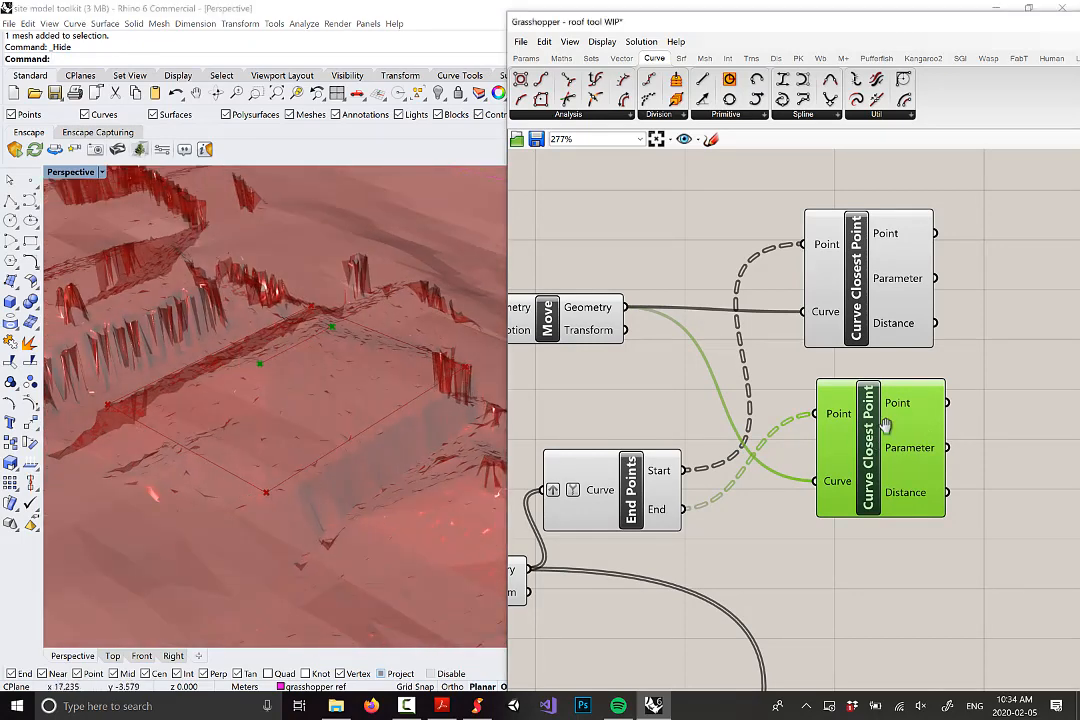
pyautogui.moveTo(885, 426); pyautogui.dragTo(827, 421, button='right')
pyautogui.moveTo(806, 441); pyautogui.dragTo(801, 429)
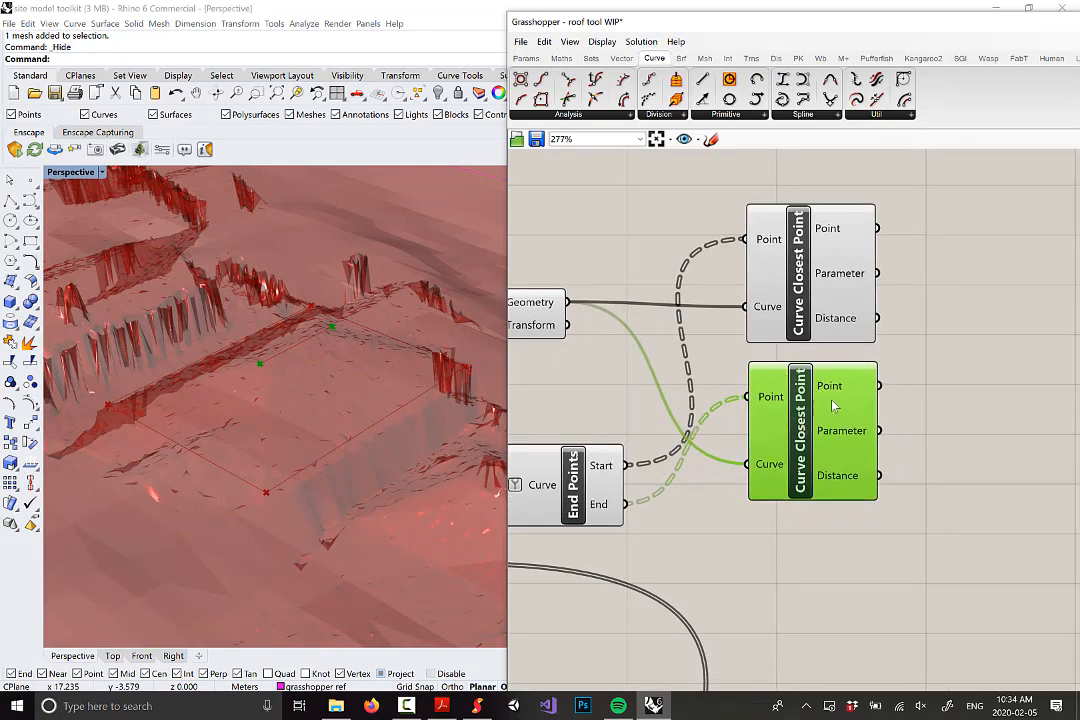
pyautogui.moveTo(495, 440); pyautogui.dragTo(306, 386, button='right')
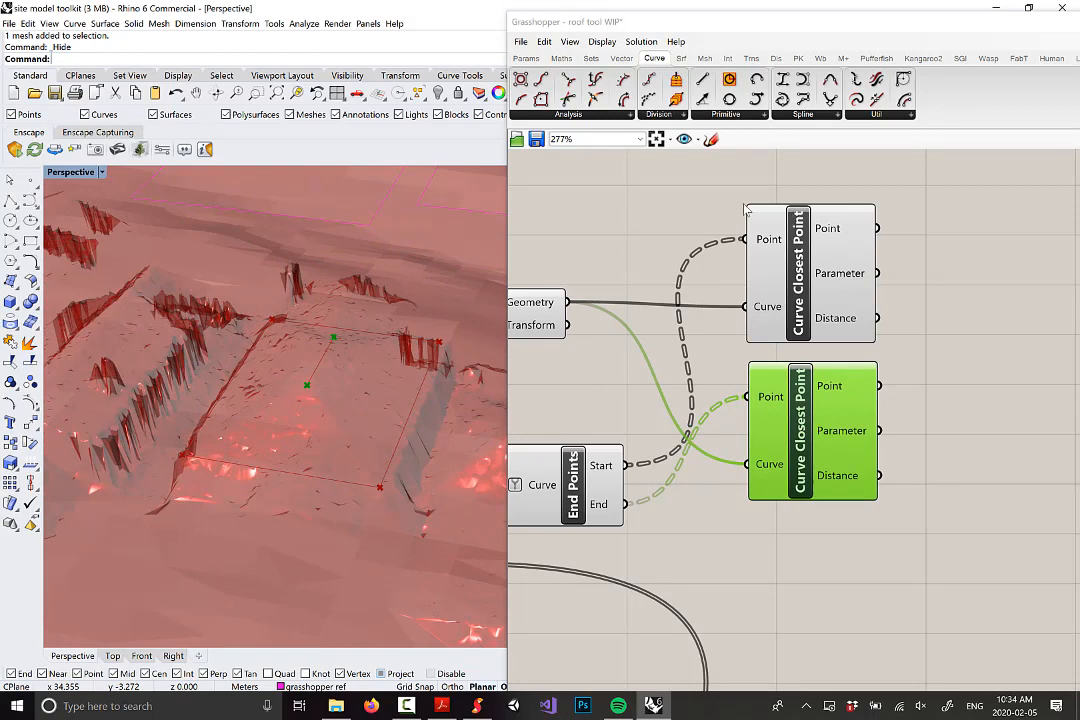
# Step: Add a 4Point Surface component and place it beyond the upper Curve Closest Point component
pyautogui.click(681, 58)
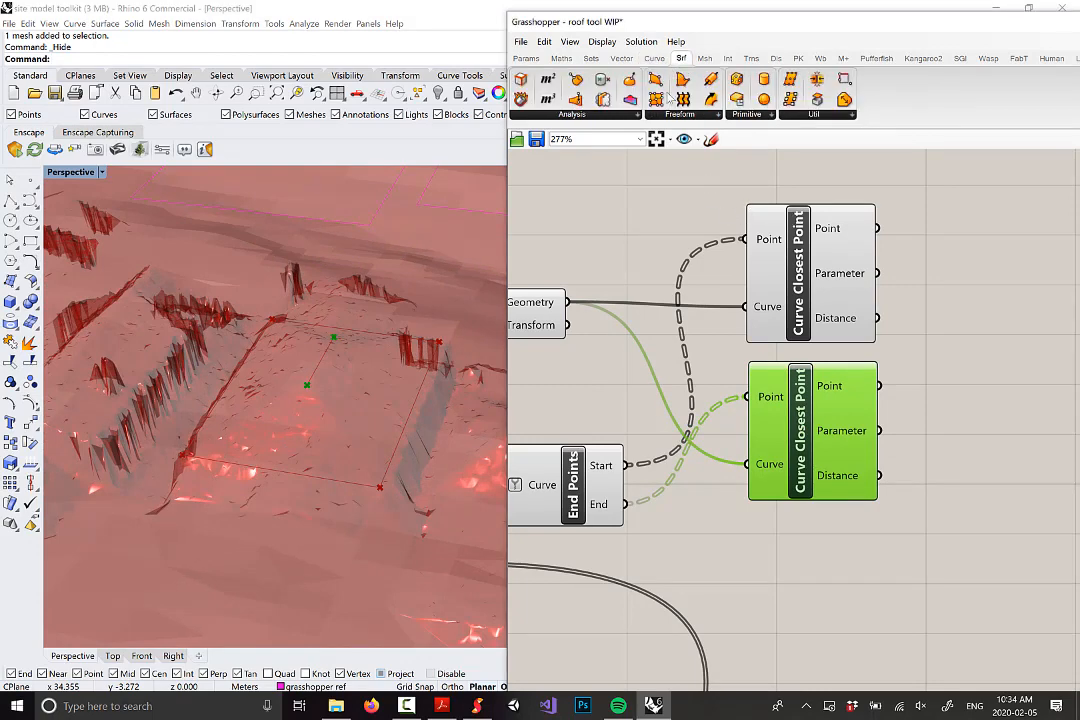
pyautogui.click(690, 116)
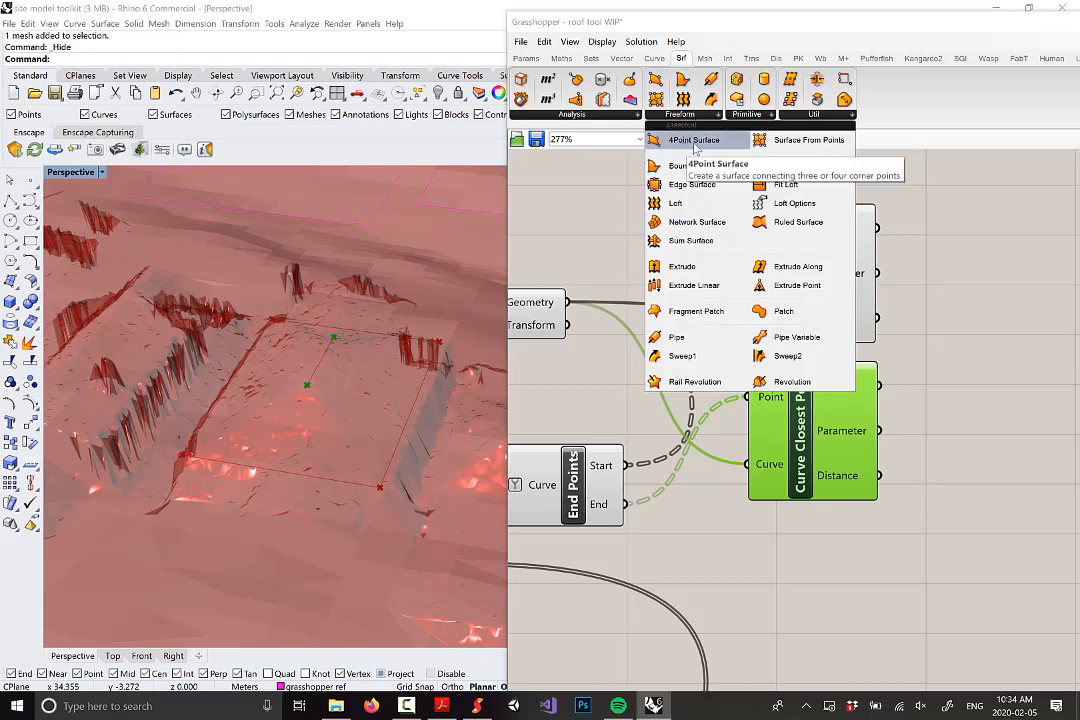
pyautogui.click(695, 148)
pyautogui.click(975, 270)
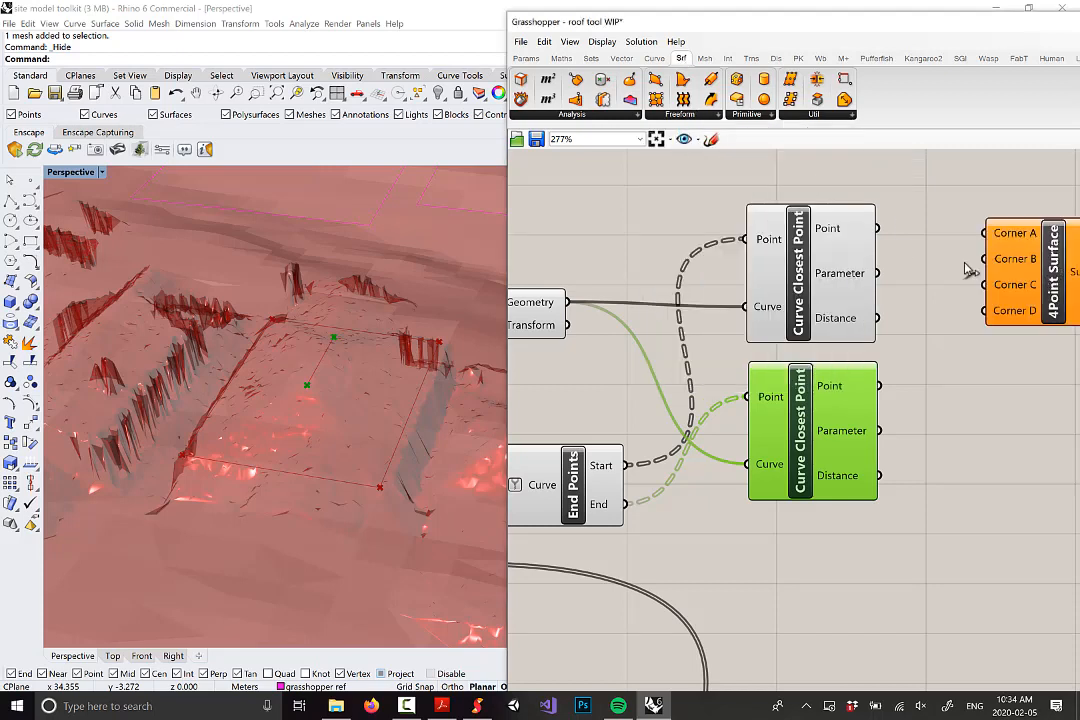
pyautogui.scroll(-2, 931, 261)
pyautogui.moveTo(1002, 261); pyautogui.dragTo(1008, 255)
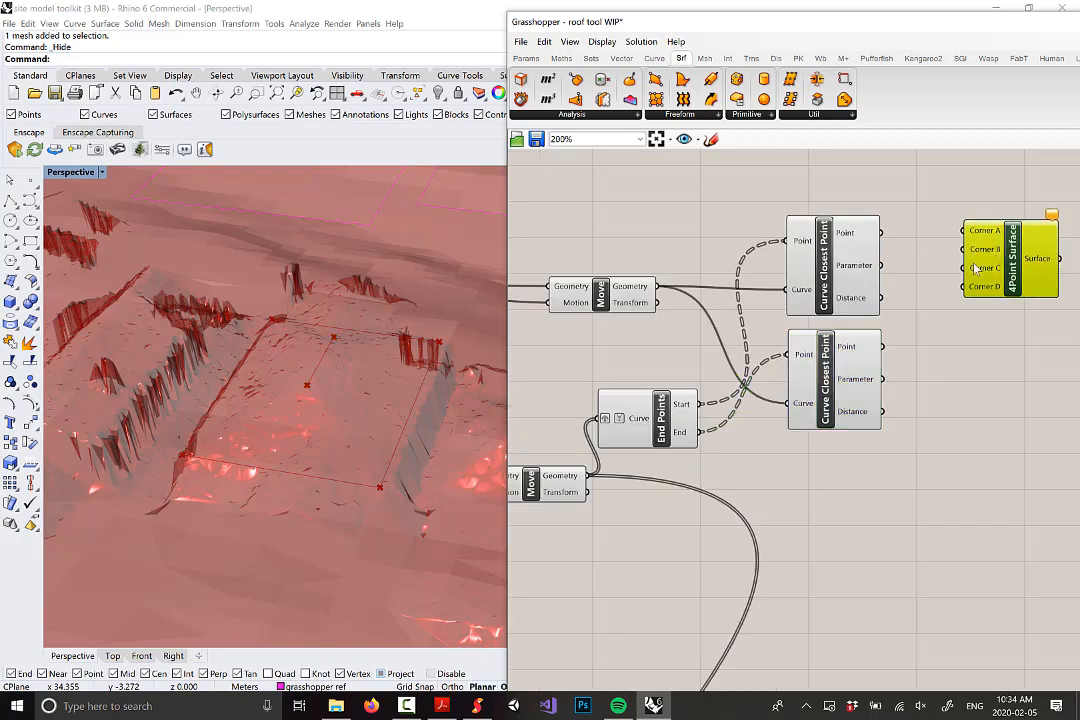
pyautogui.moveTo(668, 408); pyautogui.dragTo(661, 395, button='right')
pyautogui.moveTo(419, 470); pyautogui.dragTo(345, 434, button='right')
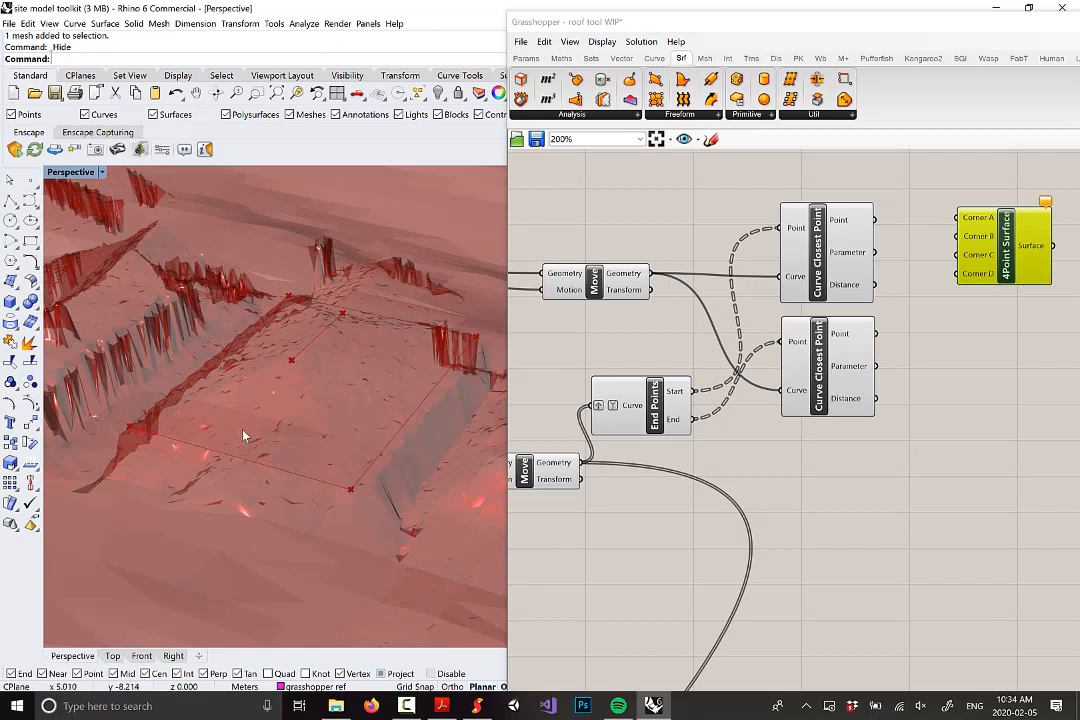
# Step: Raise the End Points component slightly and feed 4Point Surface's Corner A from its Start output
pyautogui.moveTo(279, 435); pyautogui.dragTo(229, 432, button='right')
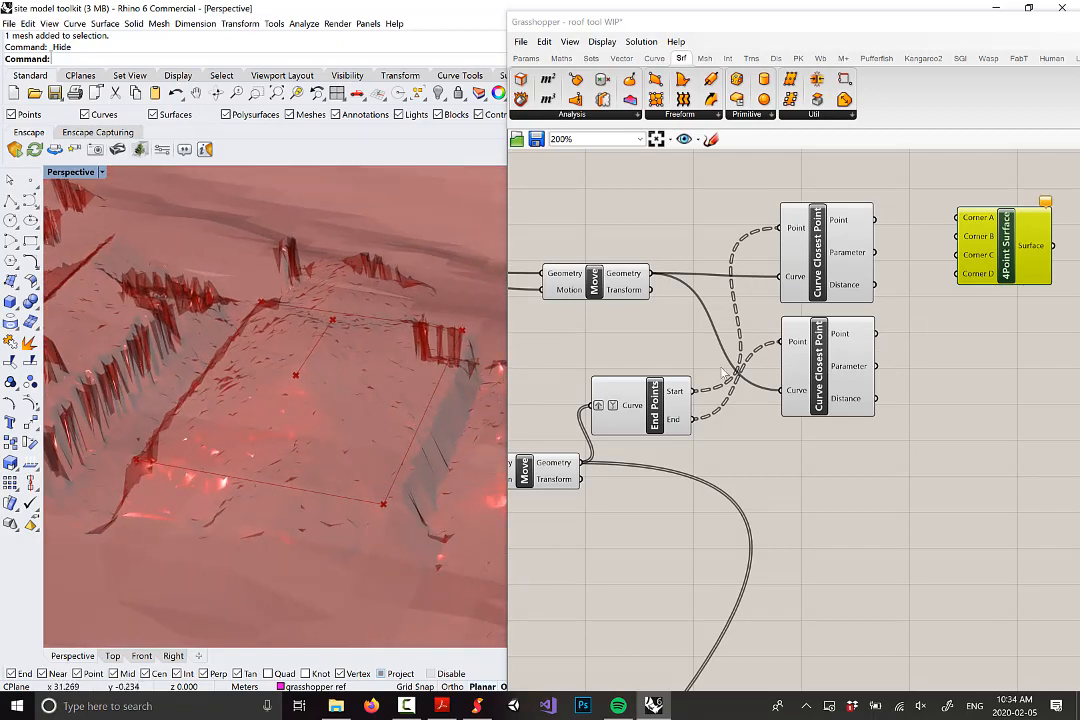
pyautogui.moveTo(681, 401); pyautogui.dragTo(675, 399)
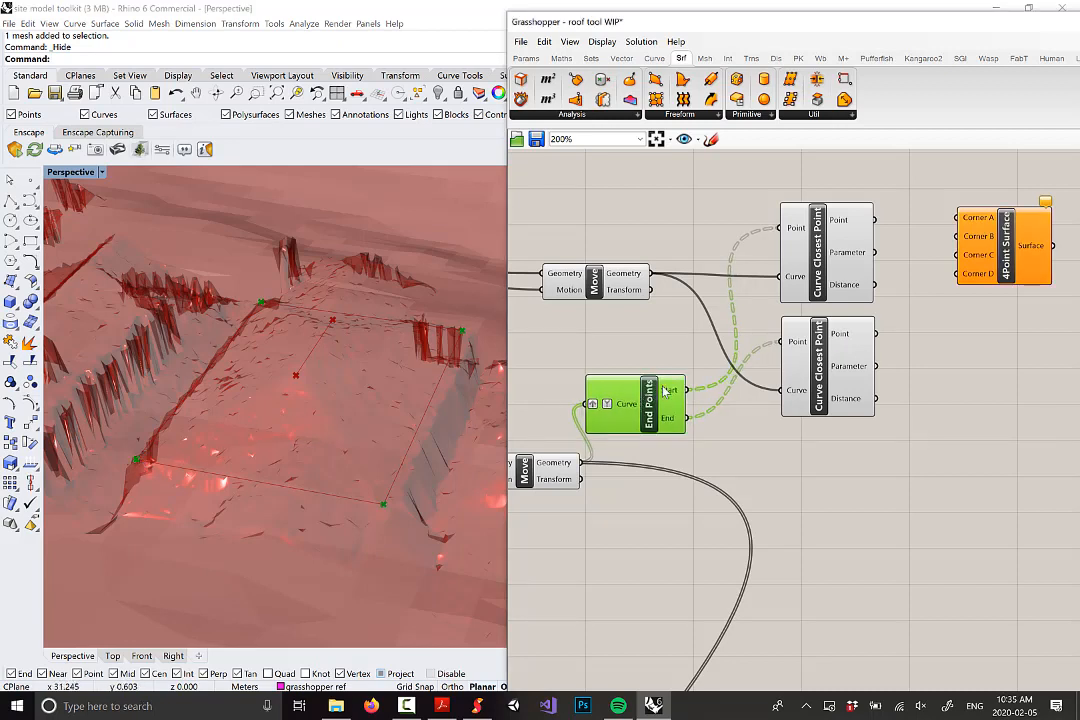
pyautogui.moveTo(687, 389)
pyautogui.mouseDown()
pyautogui.moveTo(705, 372)
pyautogui.moveTo(690, 378)
pyautogui.mouseUp()
pyautogui.moveTo(643, 412); pyautogui.dragTo(967, 218)
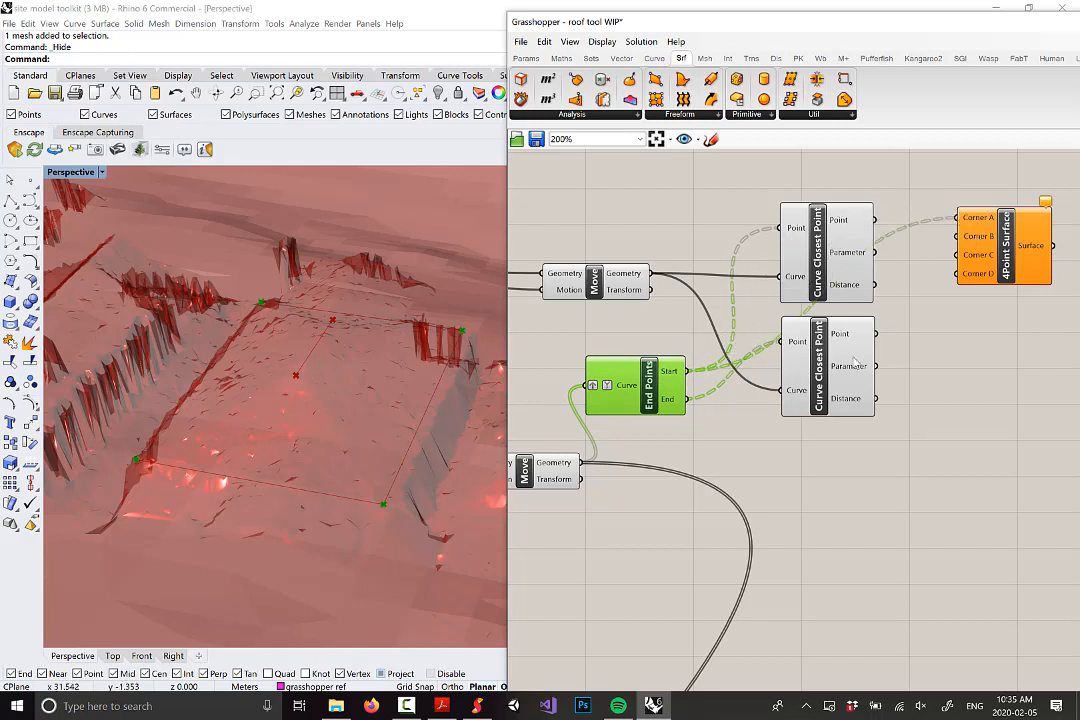
# Step: Space the two Curve Closest Point components apart and feed 4Point Surface's Corner B from the upper one's Point output
pyautogui.moveTo(806, 366); pyautogui.dragTo(804, 401)
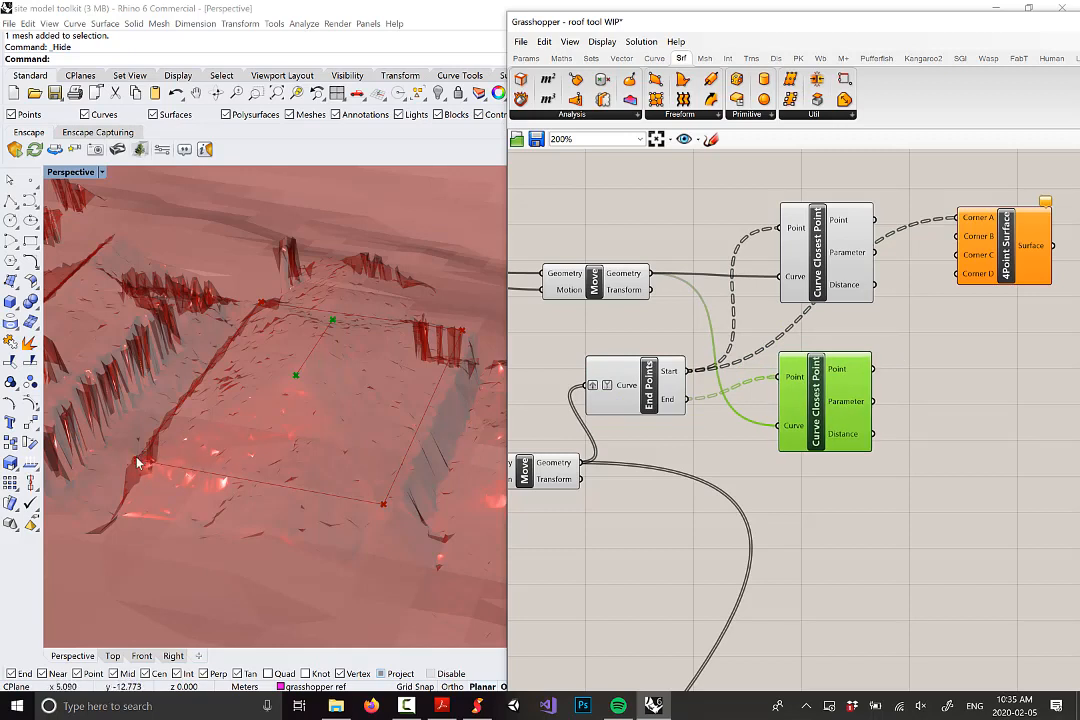
pyautogui.moveTo(328, 451); pyautogui.dragTo(262, 448, button='right')
pyautogui.scroll(5, 342, 452)
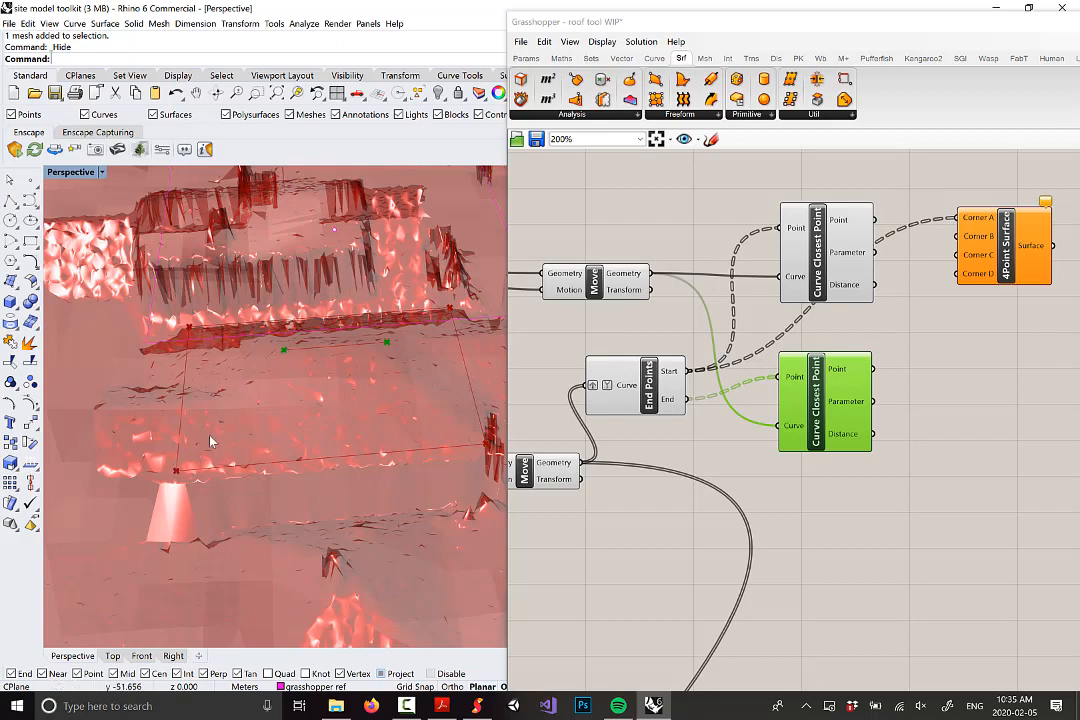
pyautogui.moveTo(851, 252)
pyautogui.mouseDown()
pyautogui.moveTo(843, 229)
pyautogui.moveTo(836, 243)
pyautogui.mouseUp()
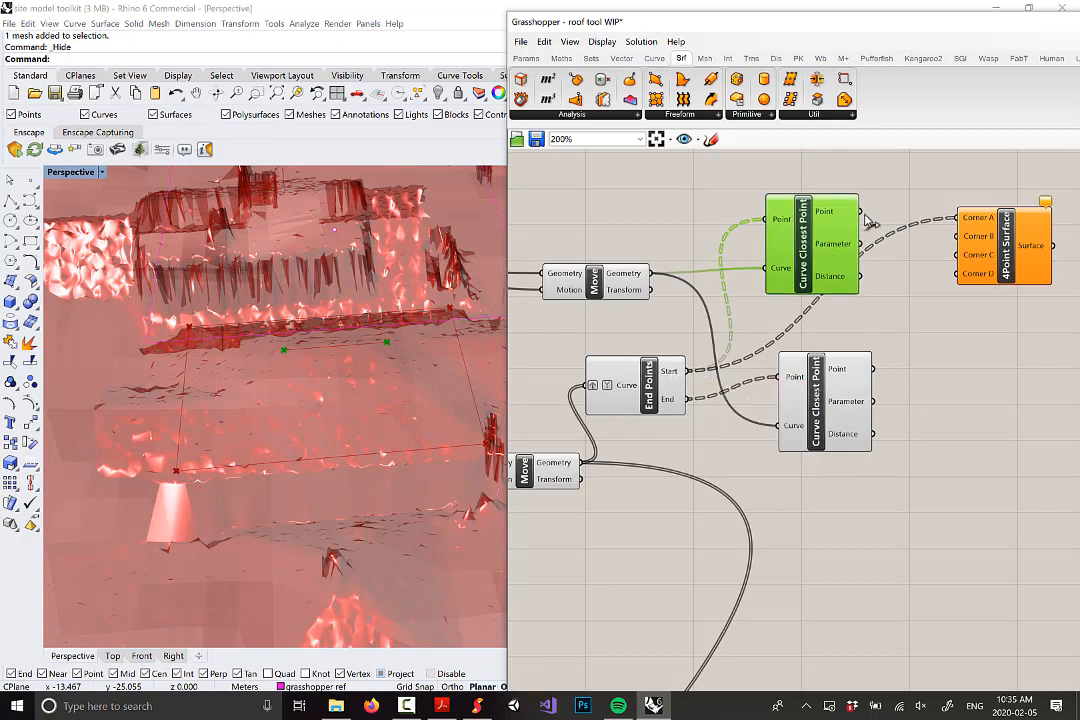
pyautogui.moveTo(851, 219)
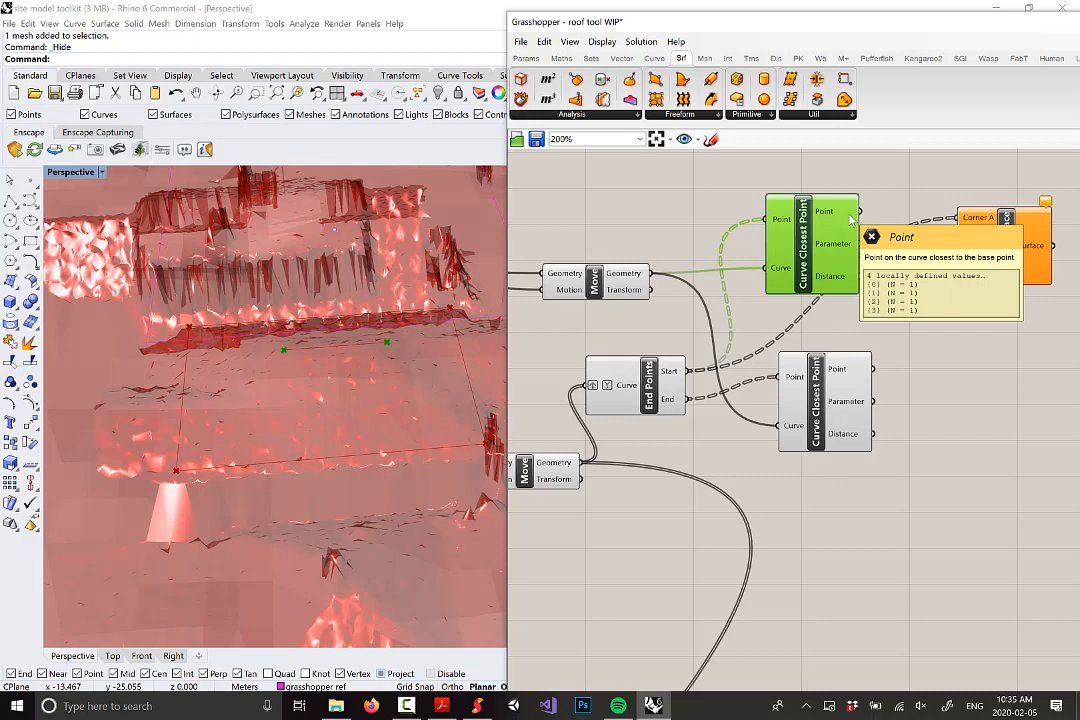
pyautogui.moveTo(857, 211); pyautogui.dragTo(957, 237)
# Step: Feed 4Point Surface's Corner C from the lower Curve Closest Point's Point output
pyautogui.moveTo(321, 347); pyautogui.dragTo(324, 316, button='right')
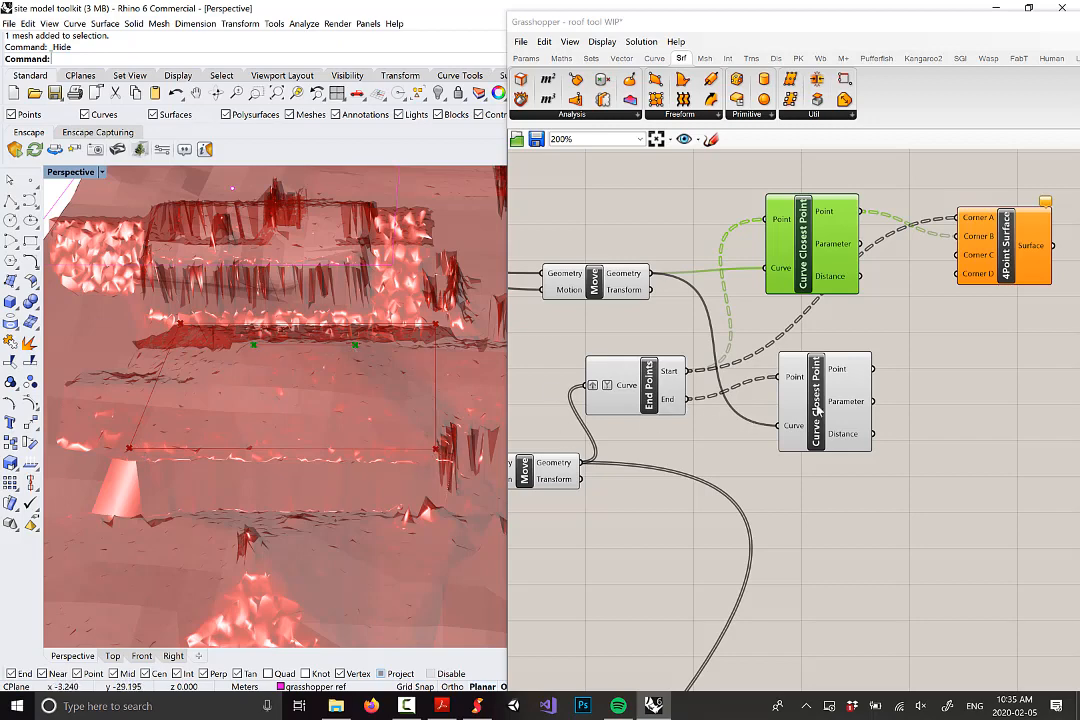
pyautogui.moveTo(818, 410); pyautogui.dragTo(814, 405)
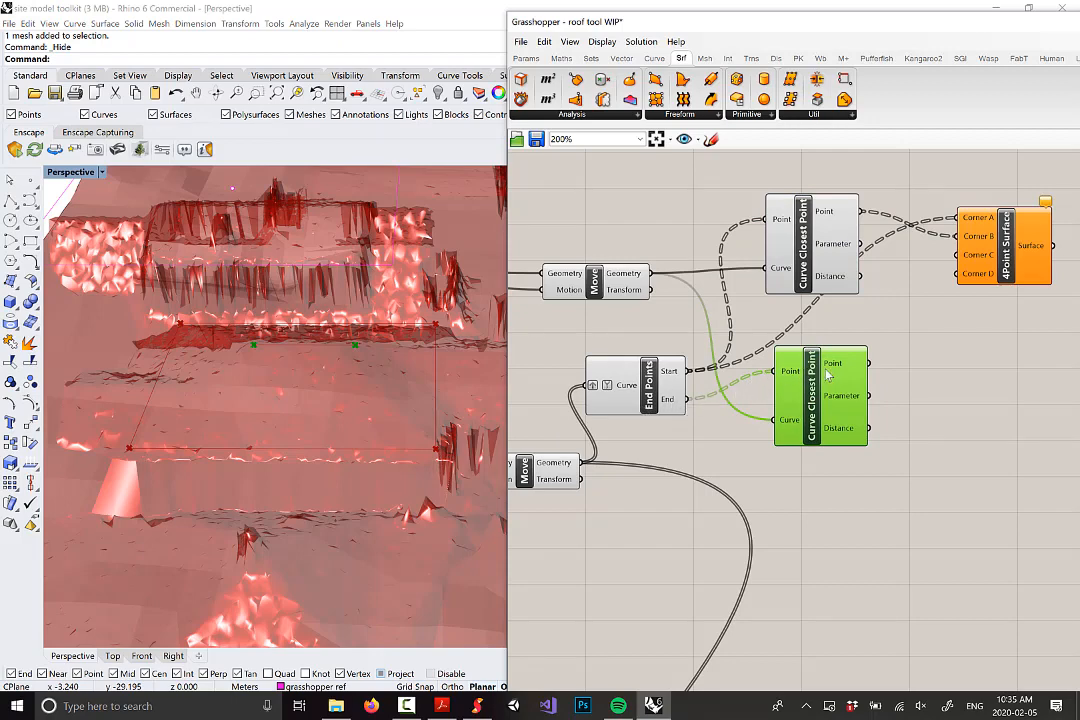
pyautogui.moveTo(867, 363); pyautogui.dragTo(960, 256)
pyautogui.click(995, 248)
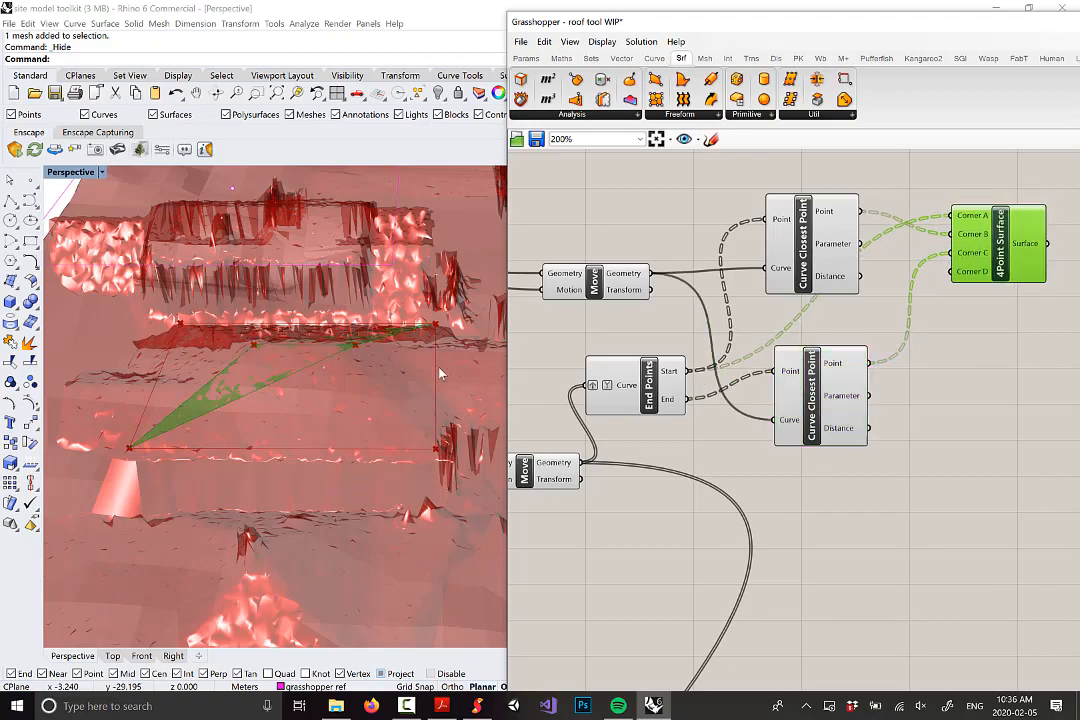
# Step: Feed 4Point Surface's Corner D from End Points' End output
pyautogui.moveTo(380, 360); pyautogui.dragTo(396, 458, button='right')
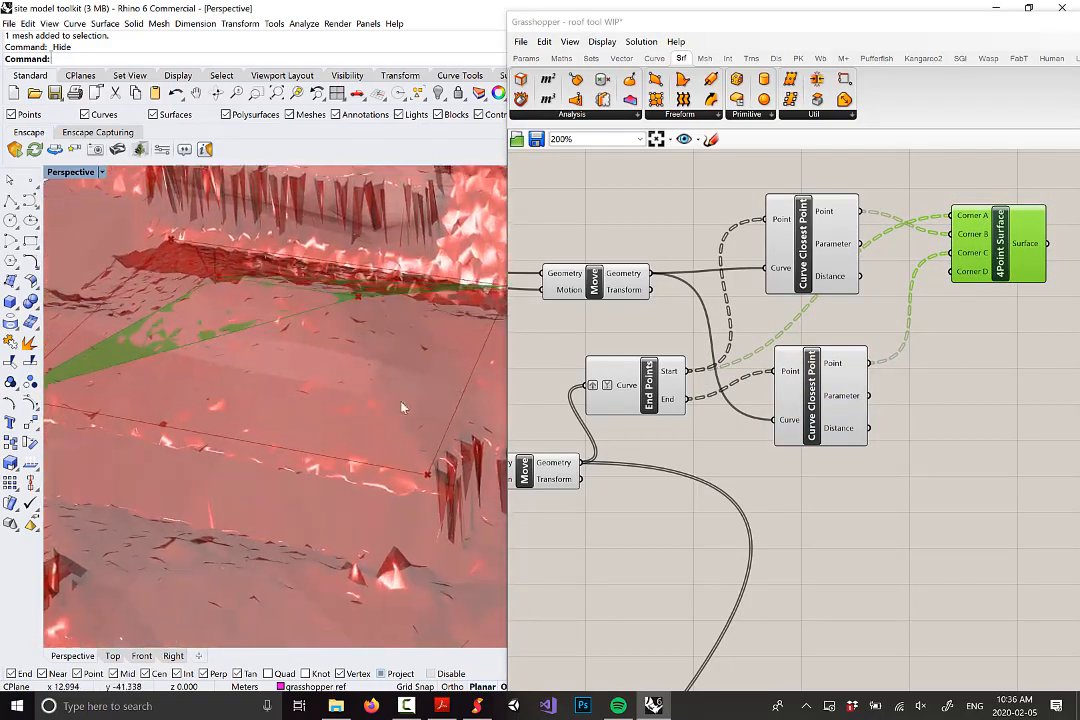
pyautogui.moveTo(672, 404); pyautogui.dragTo(648, 437, button='right')
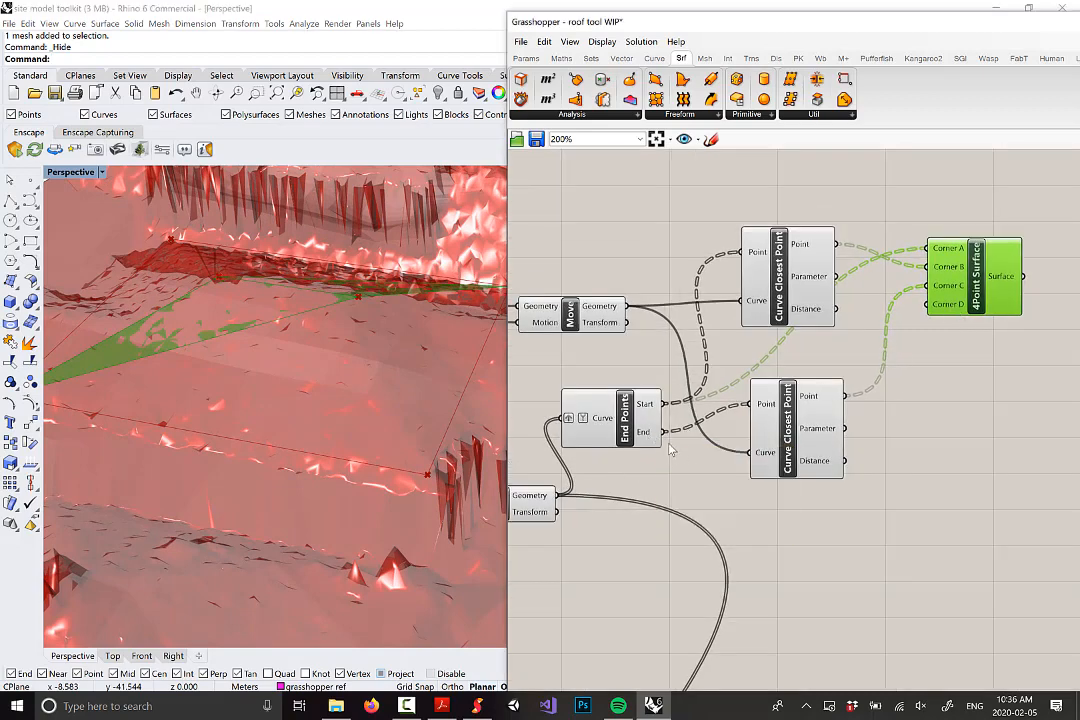
pyautogui.moveTo(662, 432); pyautogui.dragTo(962, 305)
pyautogui.moveTo(234, 374); pyautogui.dragTo(368, 348, button='right')
# Step: Lower the 4Point Surface component to sit between the two Curve Closest Point components and inspect the roof faces in the viewport
pyautogui.moveTo(988, 300); pyautogui.dragTo(978, 352)
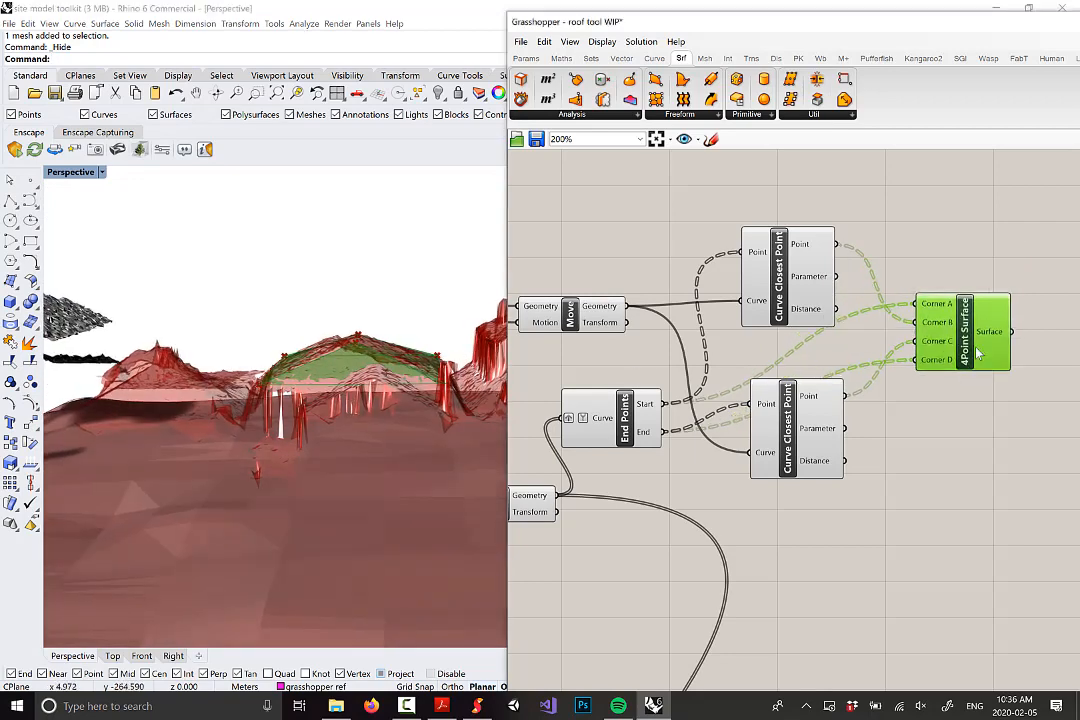
pyautogui.moveTo(990, 352)
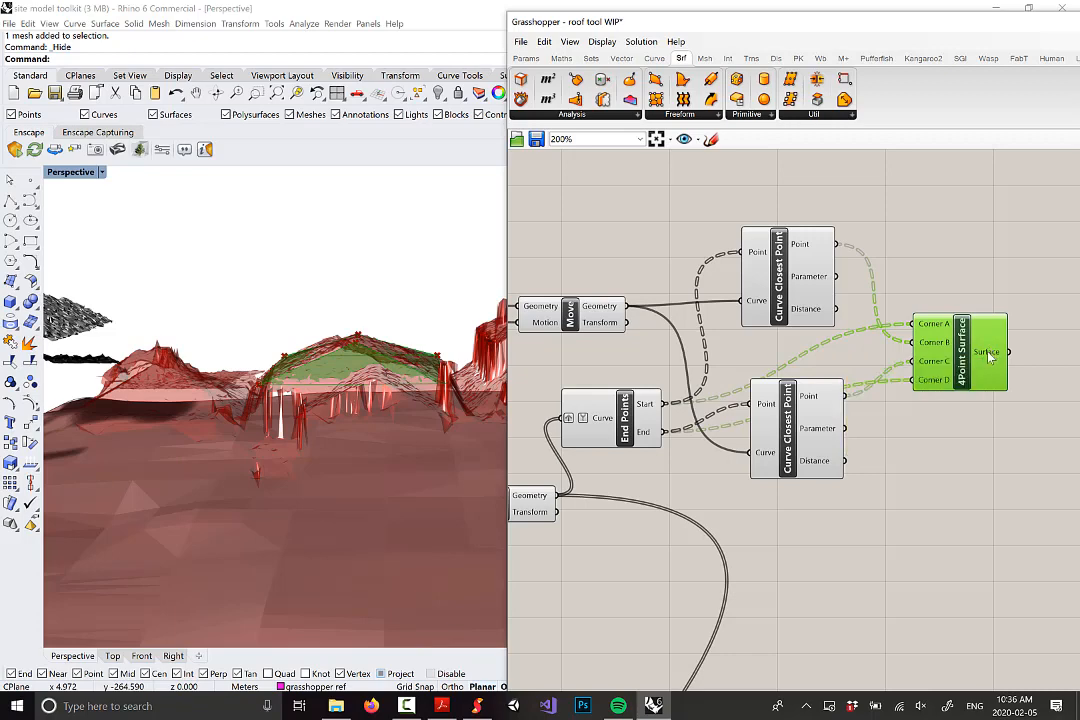
pyautogui.moveTo(974, 358); pyautogui.dragTo(975, 350)
pyautogui.moveTo(380, 394); pyautogui.dragTo(369, 431, button='right')
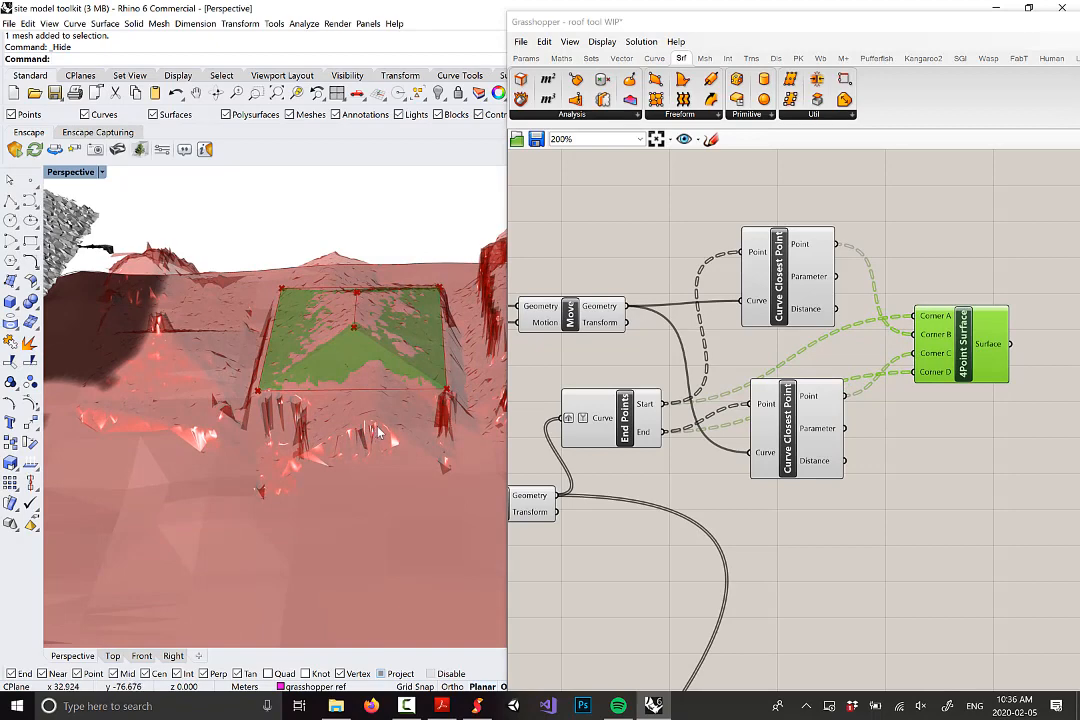
pyautogui.moveTo(412, 420)
pyautogui.mouseDown(button='right')
pyautogui.moveTo(426, 396)
pyautogui.moveTo(424, 441)
pyautogui.mouseUp(button='right')
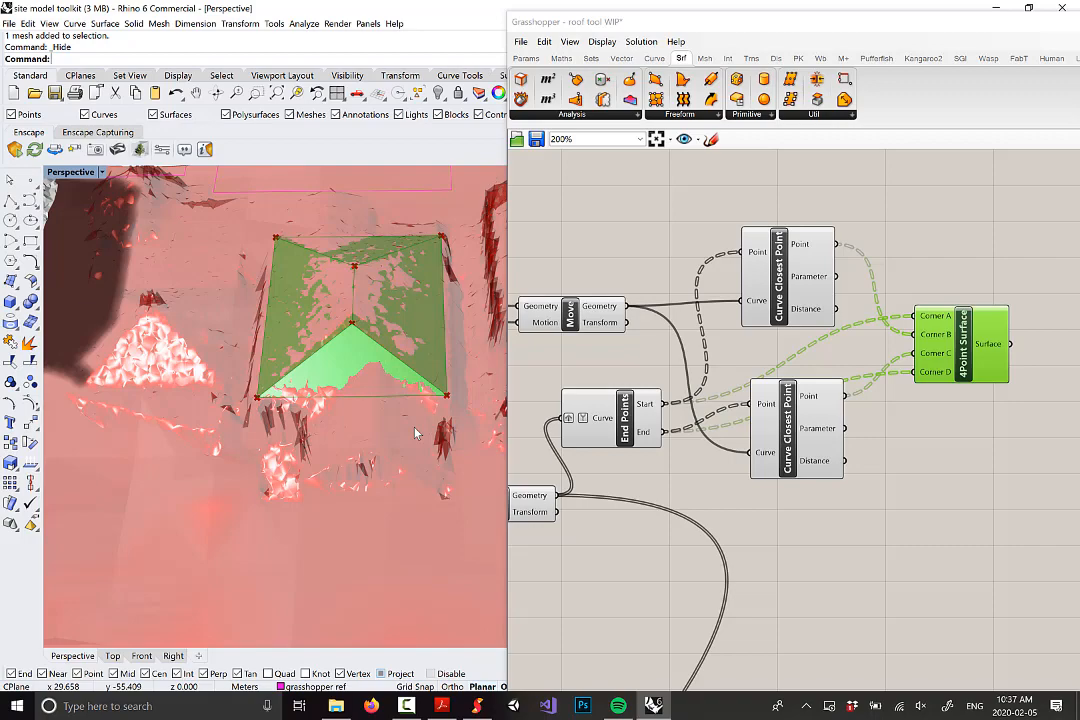
pyautogui.moveTo(354, 188); pyautogui.dragTo(185, 500, button='right')
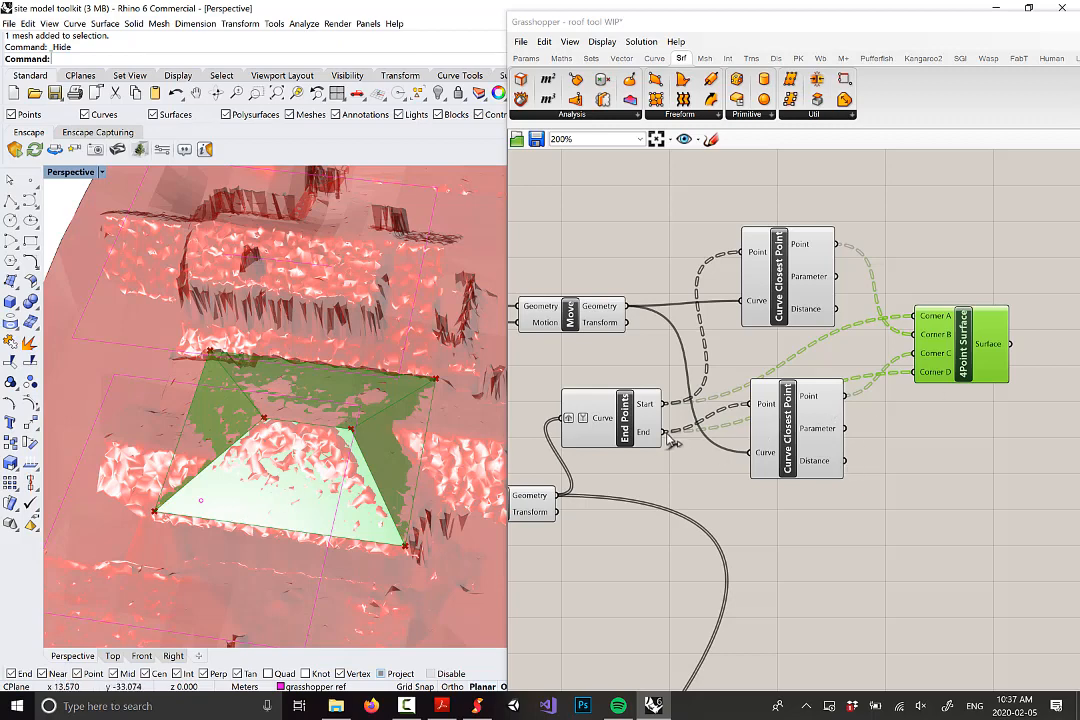
# Step: Try feeding Corner B from End Points' End output instead and inspect the surfaces, shifting the lower Curve Closest Point component down
pyautogui.moveTo(663, 432); pyautogui.dragTo(914, 334)
pyautogui.moveTo(994, 353); pyautogui.dragTo(987, 341)
pyautogui.moveTo(352, 501); pyautogui.dragTo(280, 443, button='right')
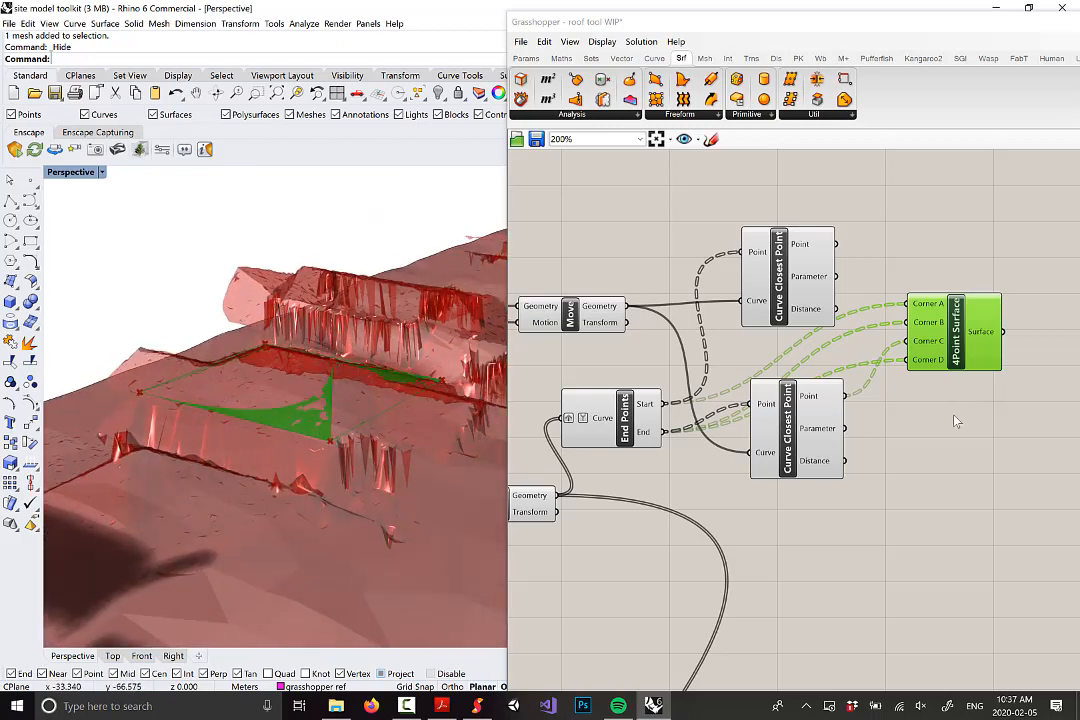
pyautogui.moveTo(805, 428); pyautogui.dragTo(797, 506)
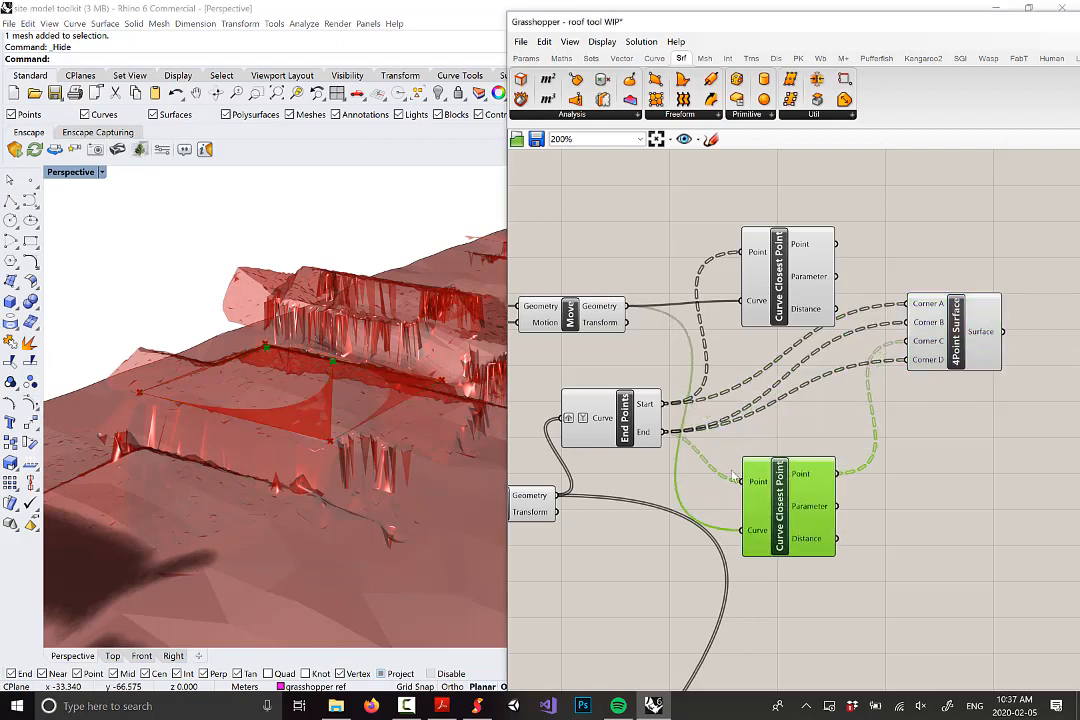
pyautogui.click(963, 479)
# Step: Undo the component moves and the Corner B rewiring
pyautogui.hotkey('ctrl', 'z')
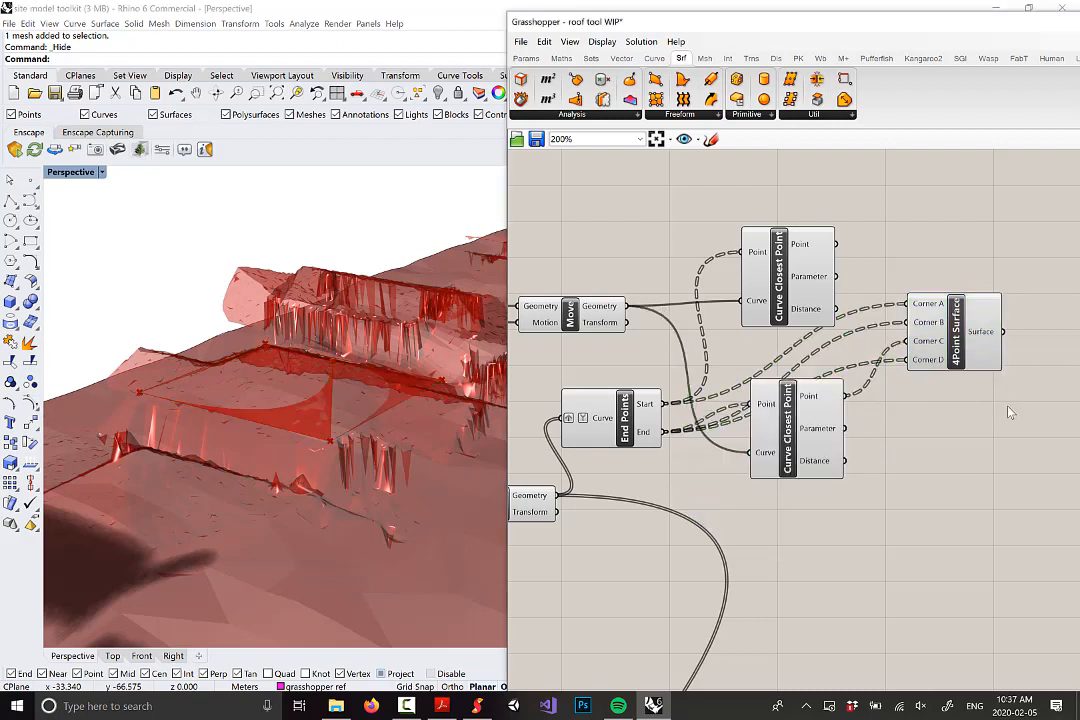
pyautogui.hotkey('ctrl', 'z')
pyautogui.hotkey('ctrl', 'z')
# Step: Tidy the positions of the lower Curve Closest Point and 4Point Surface components so their wires read clearly
pyautogui.moveTo(424, 393); pyautogui.dragTo(335, 388, button='right')
pyautogui.moveTo(994, 334); pyautogui.dragTo(976, 339)
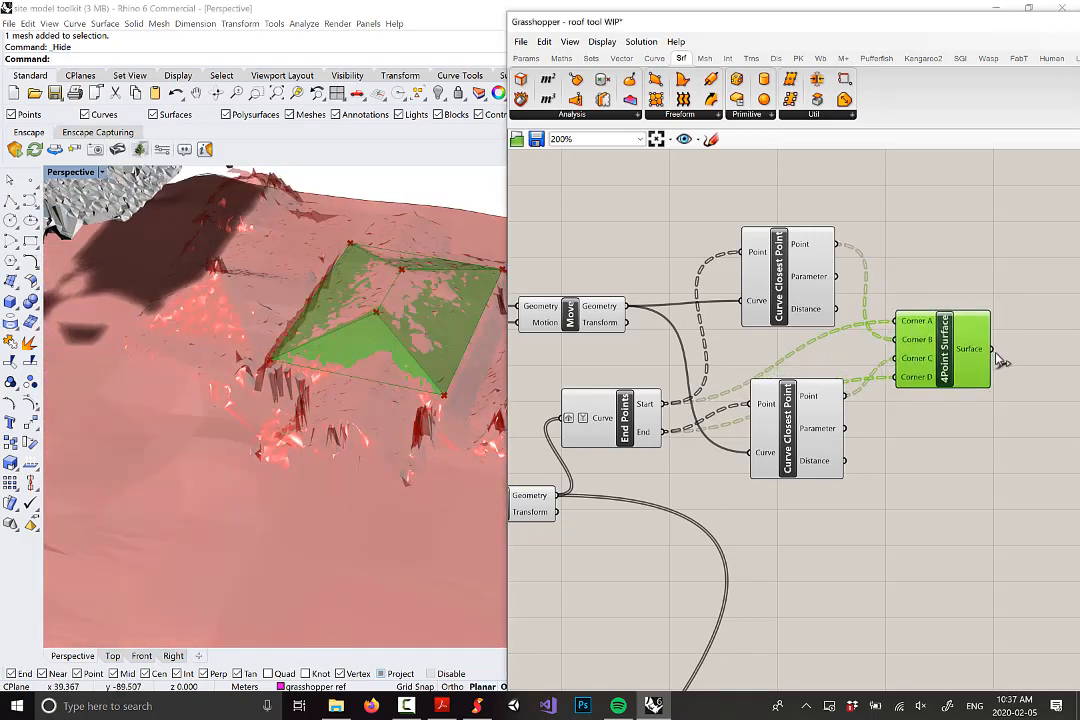
pyautogui.moveTo(928, 336); pyautogui.dragTo(850, 328, button='right')
pyautogui.moveTo(720, 400); pyautogui.dragTo(716, 379)
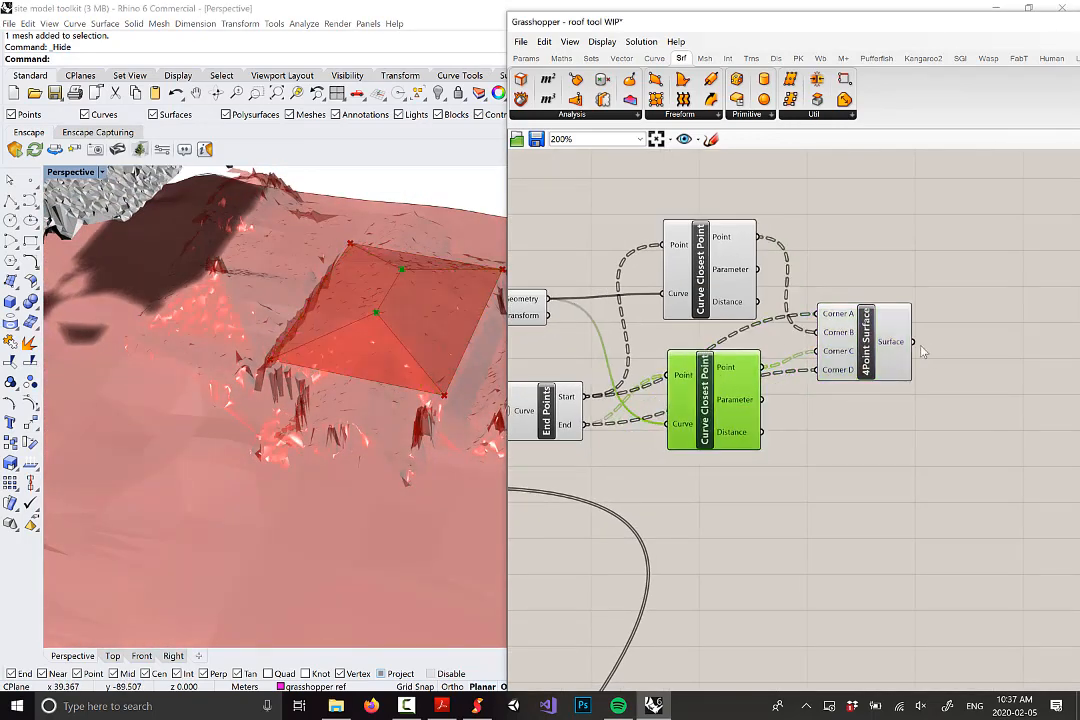
pyautogui.moveTo(903, 346); pyautogui.dragTo(908, 333)
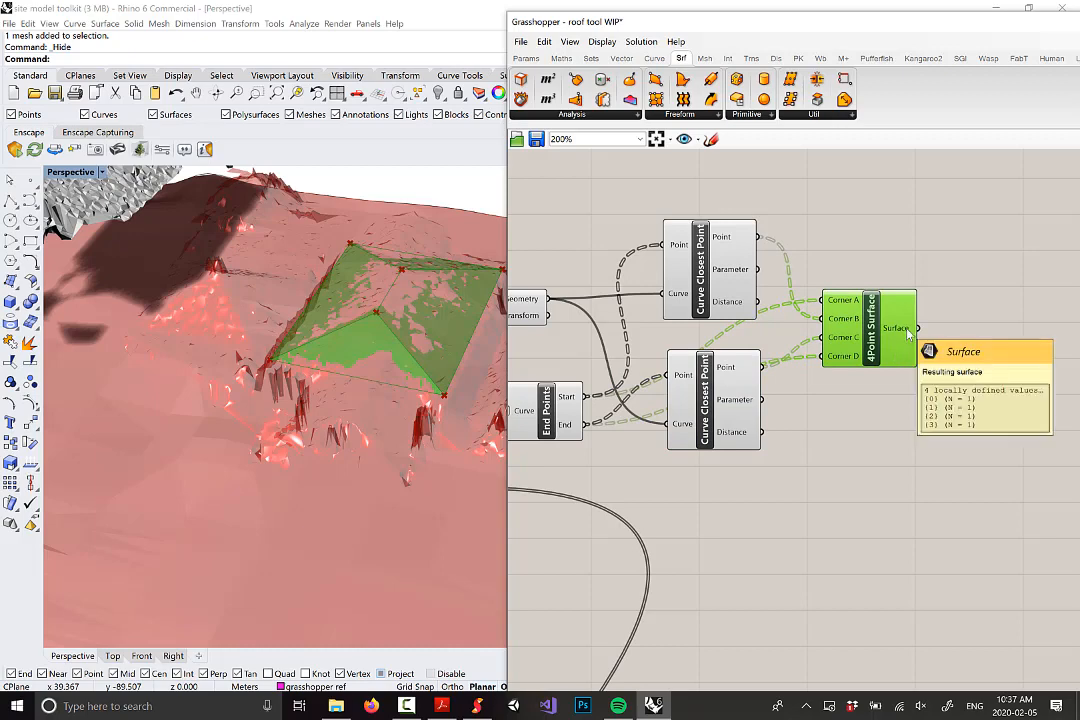
# Step: Flatten 4Point Surface's Surface output and check its data as a single list
pyautogui.moveTo(980, 356); pyautogui.dragTo(883, 344, button='right')
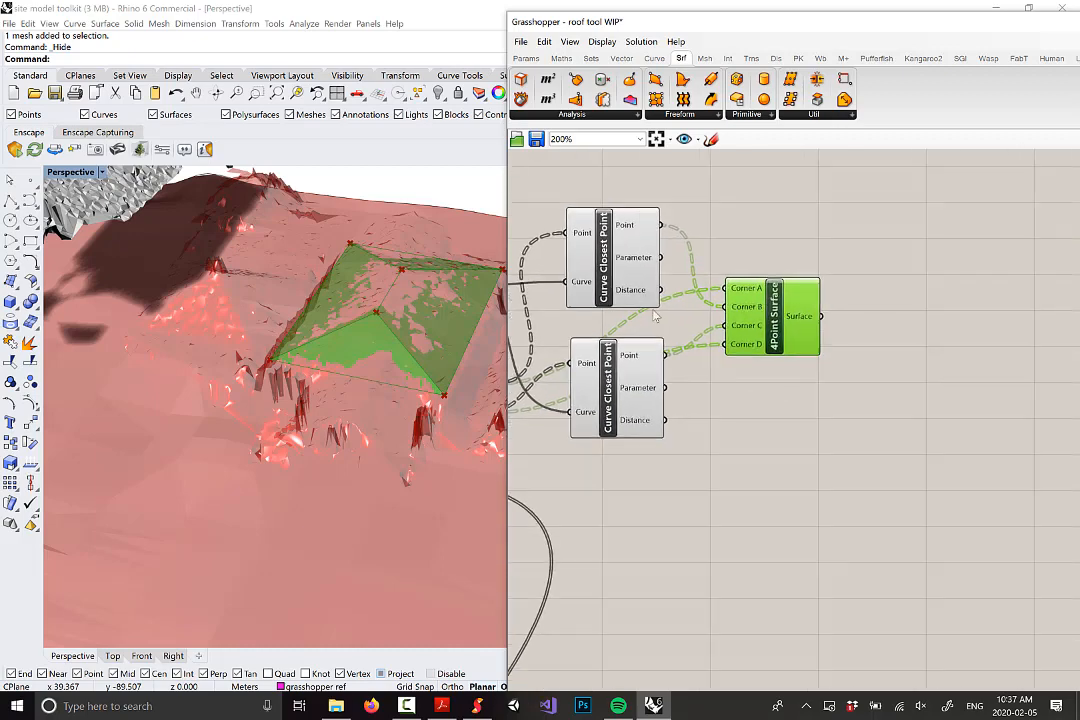
pyautogui.moveTo(813, 318)
pyautogui.rightClick(806, 320)
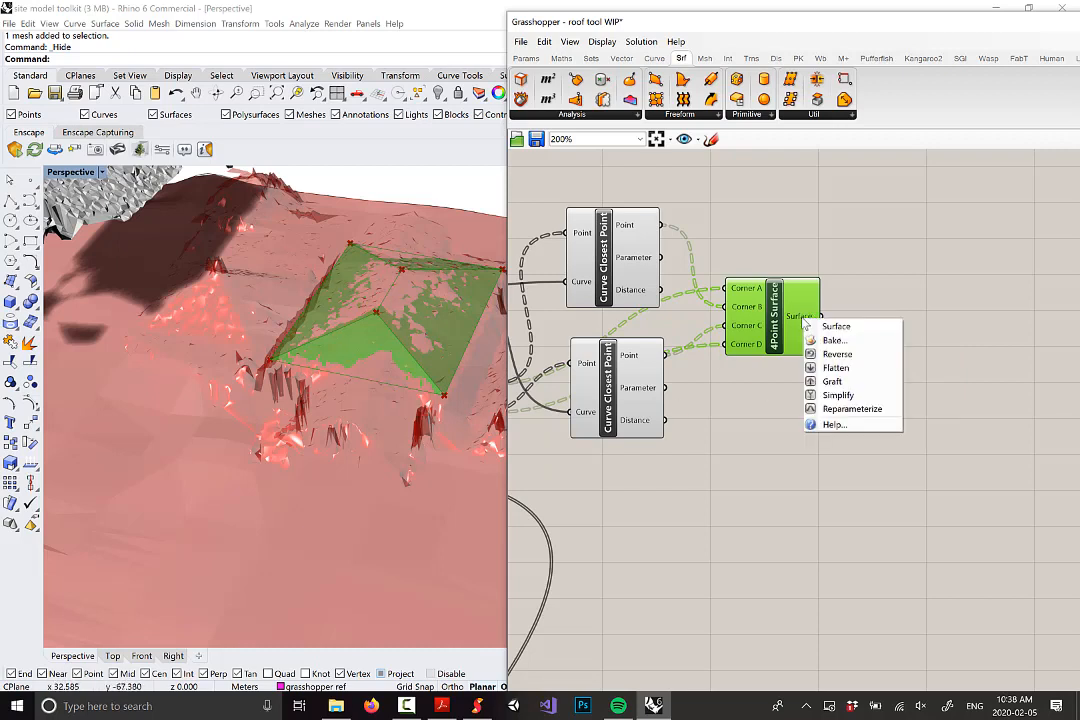
pyautogui.click(845, 370)
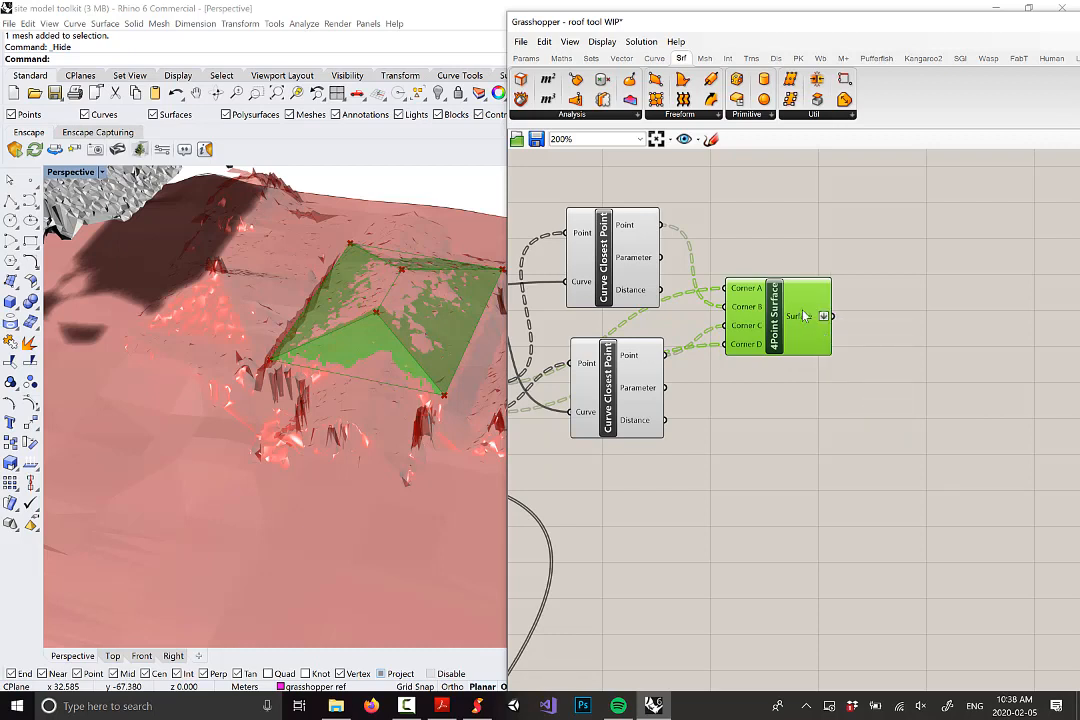
pyautogui.moveTo(808, 318)
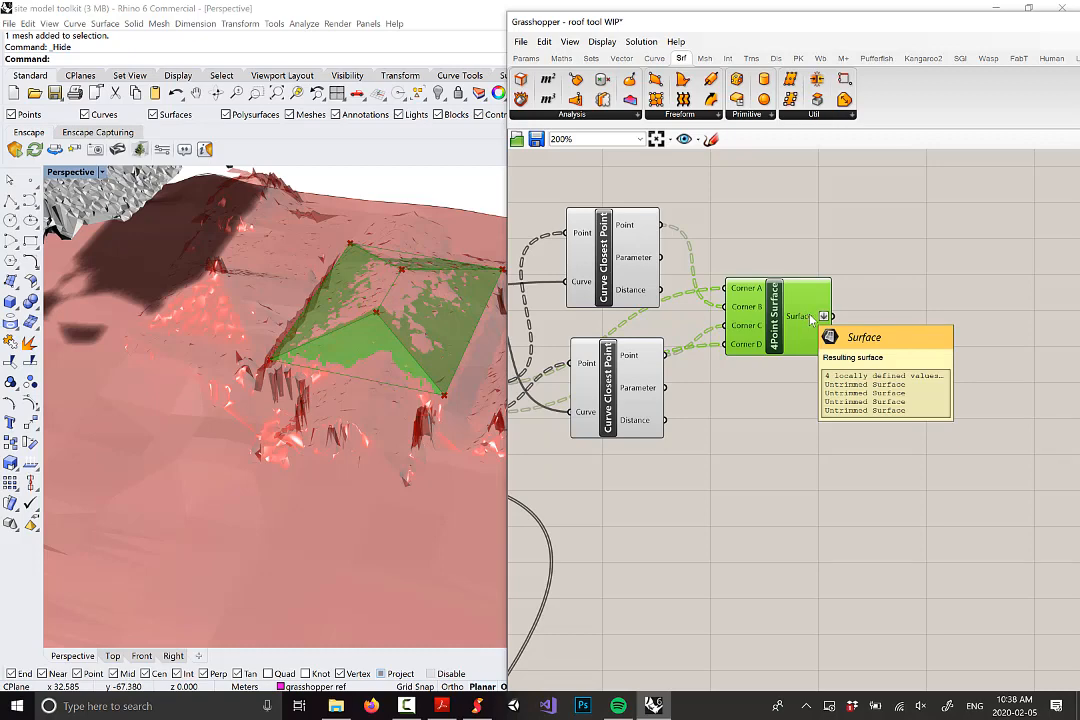
# Step: Add a Brep Join component beyond the 4Point Surface component
pyautogui.scroll(-3, 810, 318)
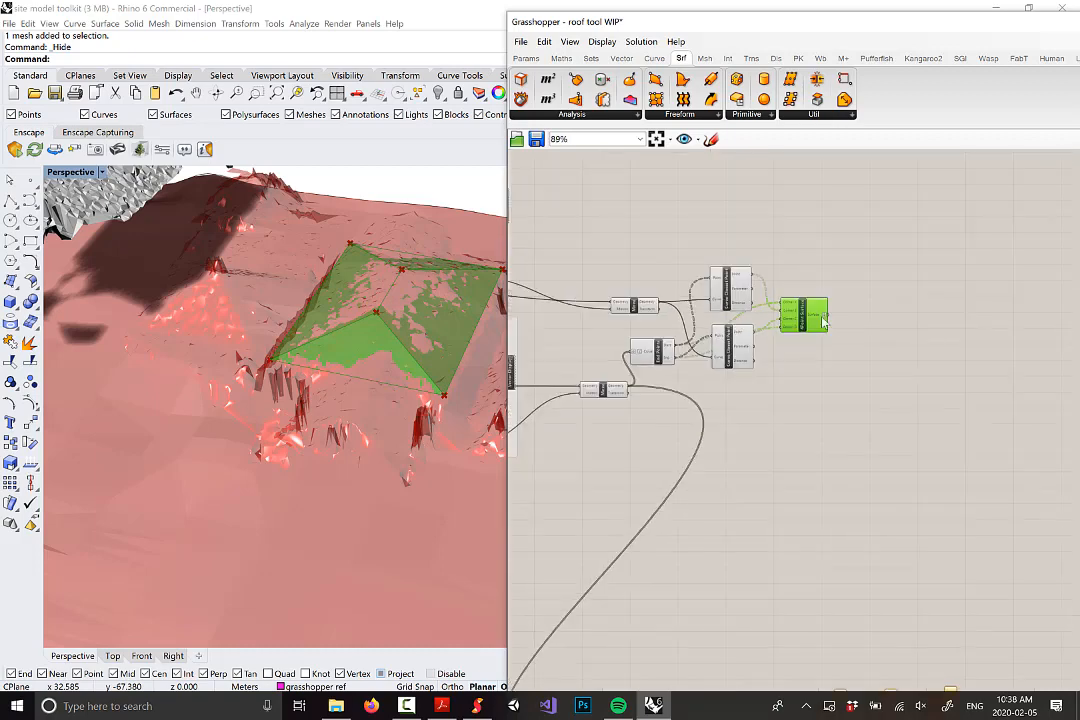
pyautogui.scroll(3, 877, 304)
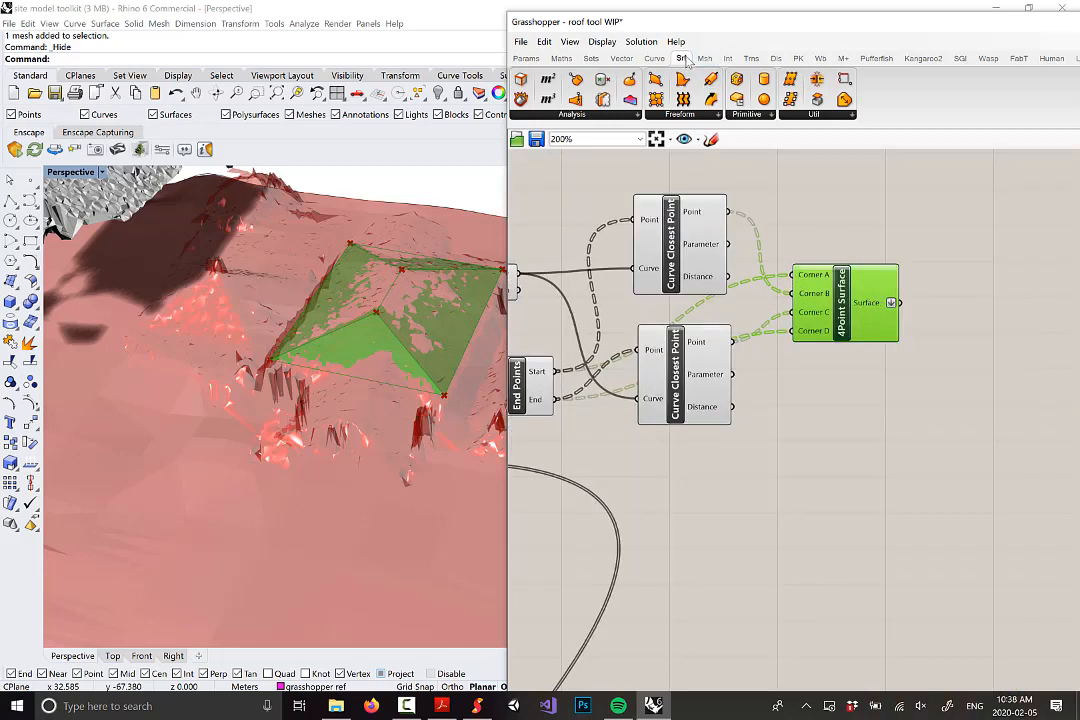
pyautogui.click(813, 114)
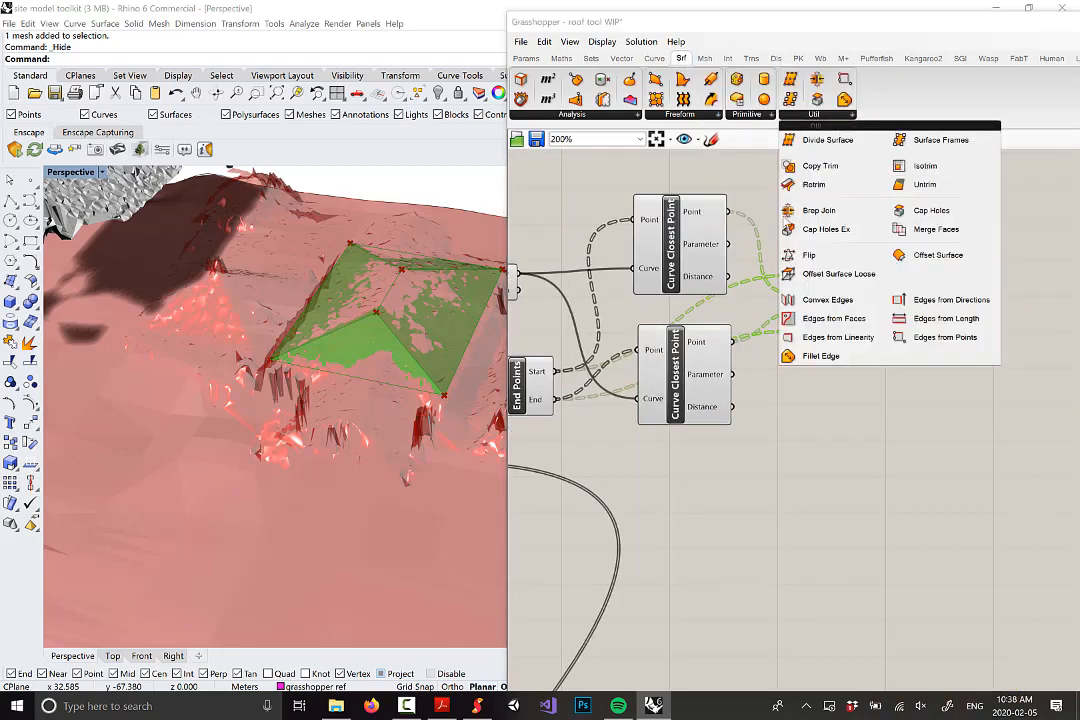
pyautogui.click(820, 211)
pyautogui.click(988, 373)
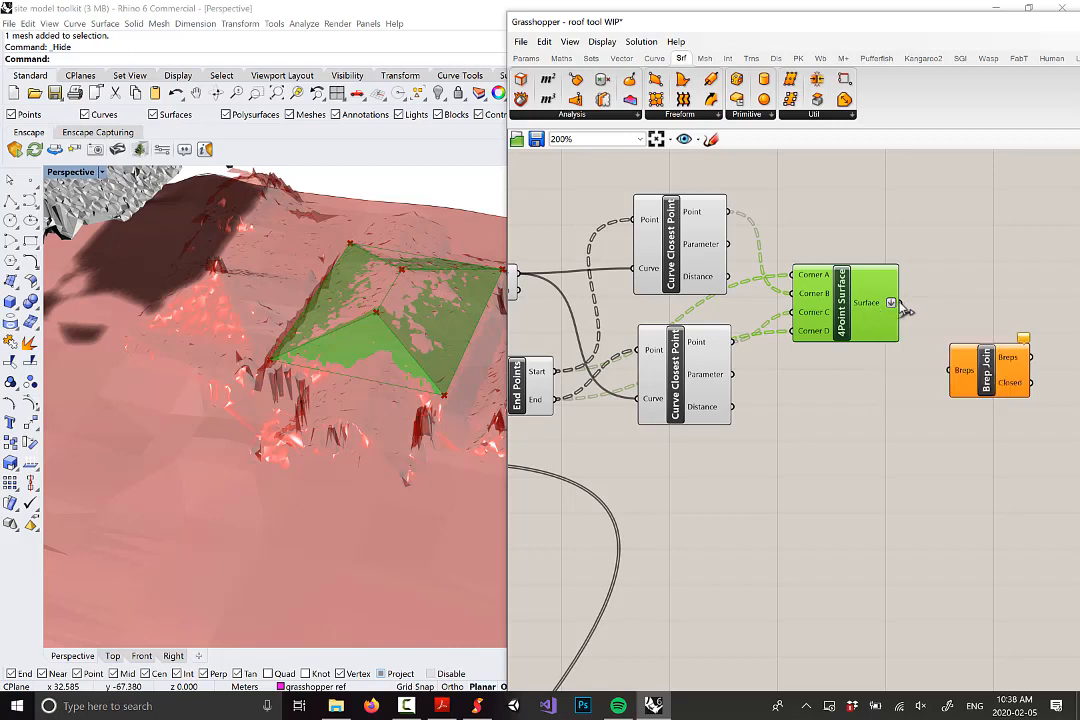
# Step: Feed Brep Join's Breps input from 4Point Surface's Surface output and examine the joined roof
pyautogui.moveTo(891, 302); pyautogui.dragTo(980, 385)
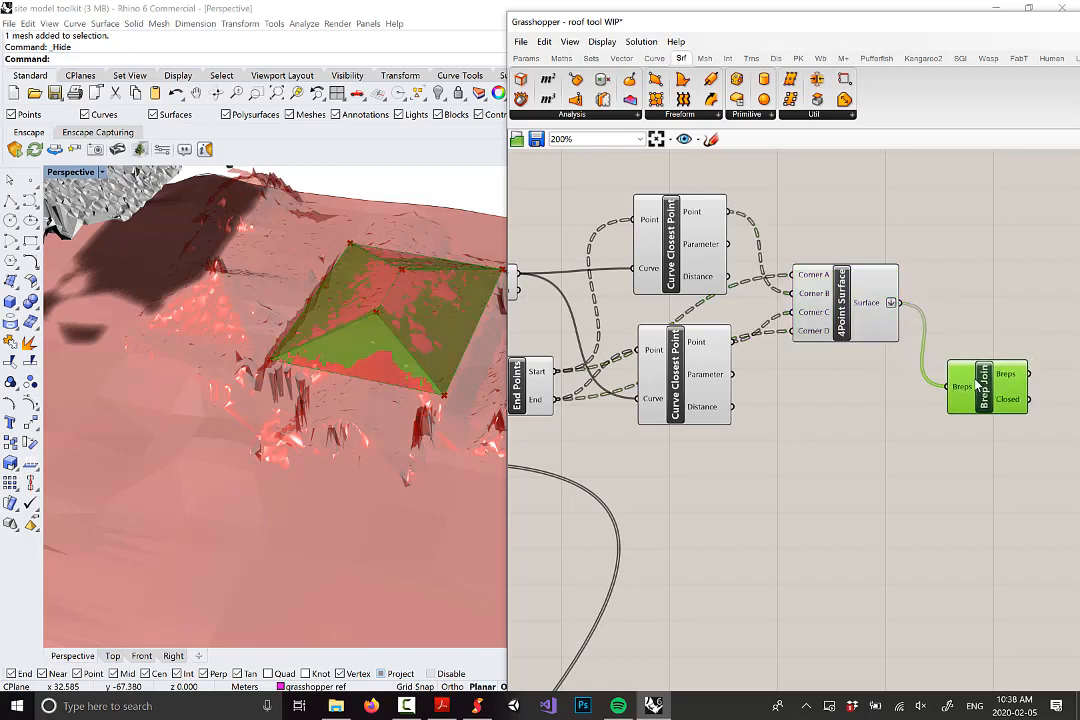
pyautogui.moveTo(1005, 377)
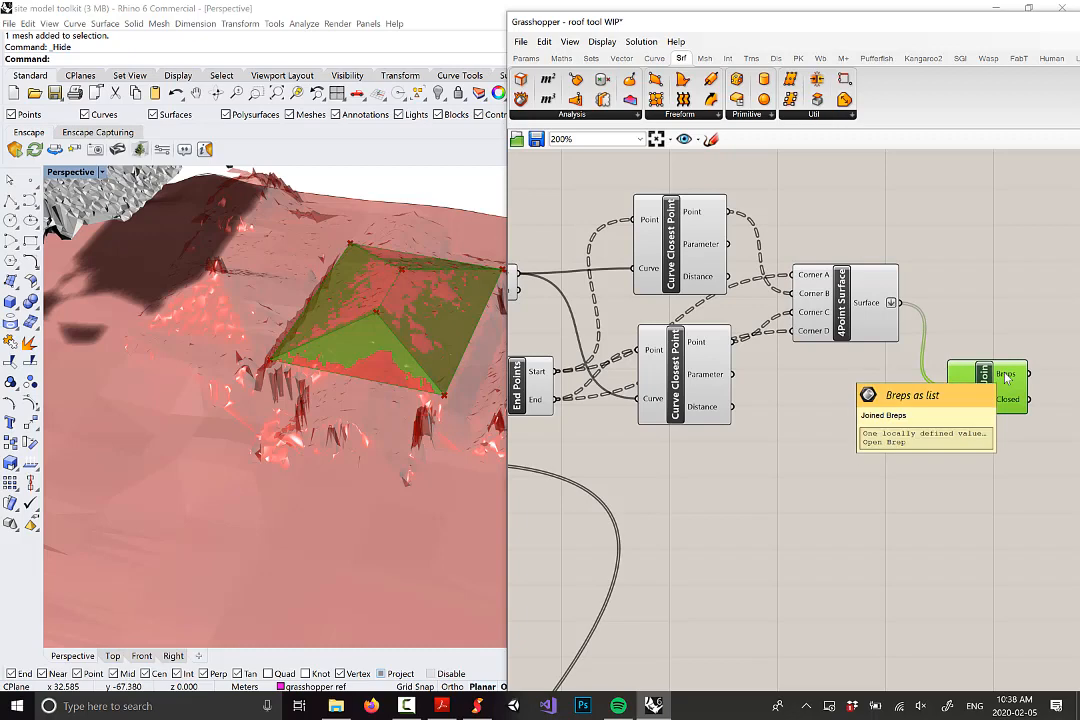
pyautogui.moveTo(400, 390); pyautogui.dragTo(390, 236, button='right')
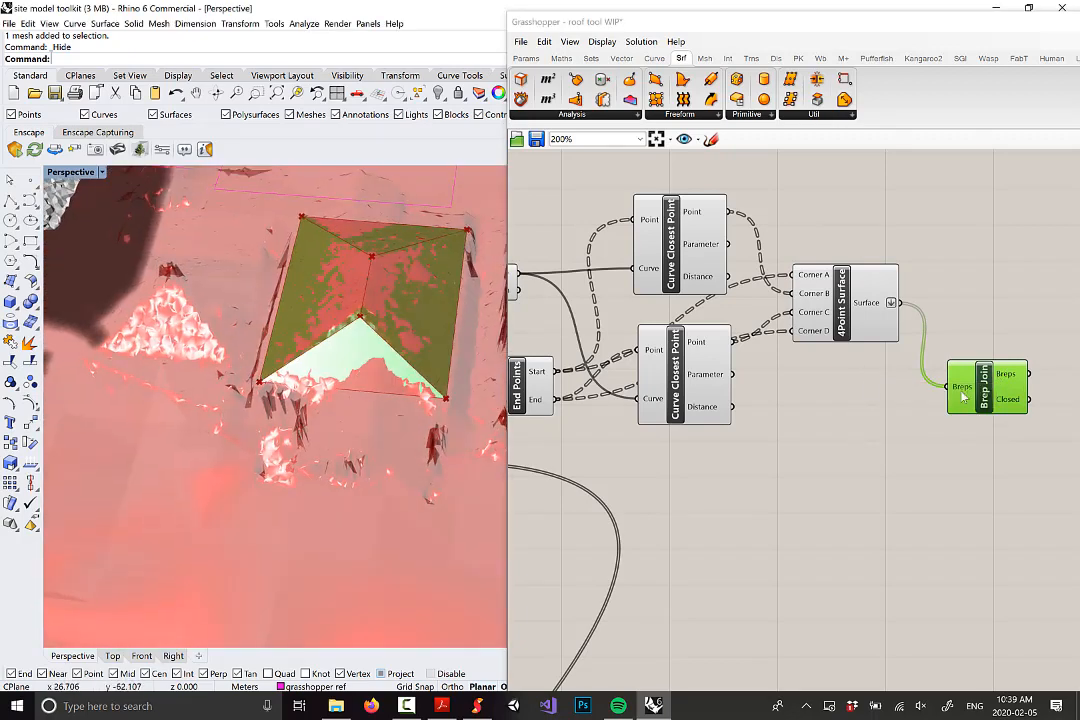
pyautogui.scroll(-5, 962, 397)
pyautogui.scroll(3, 923, 403)
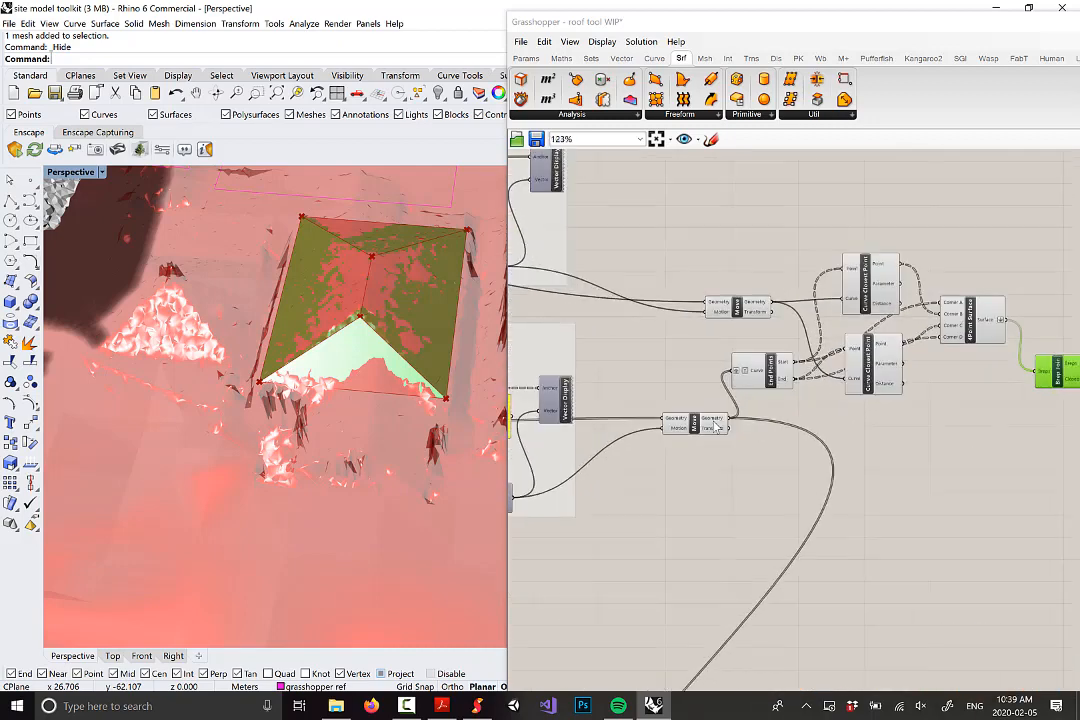
# Step: Move the roof surface components, from the two Move components through Brep Join, together farther from the preceding groups
pyautogui.scroll(1, 720, 447)
pyautogui.scroll(-1, 760, 452)
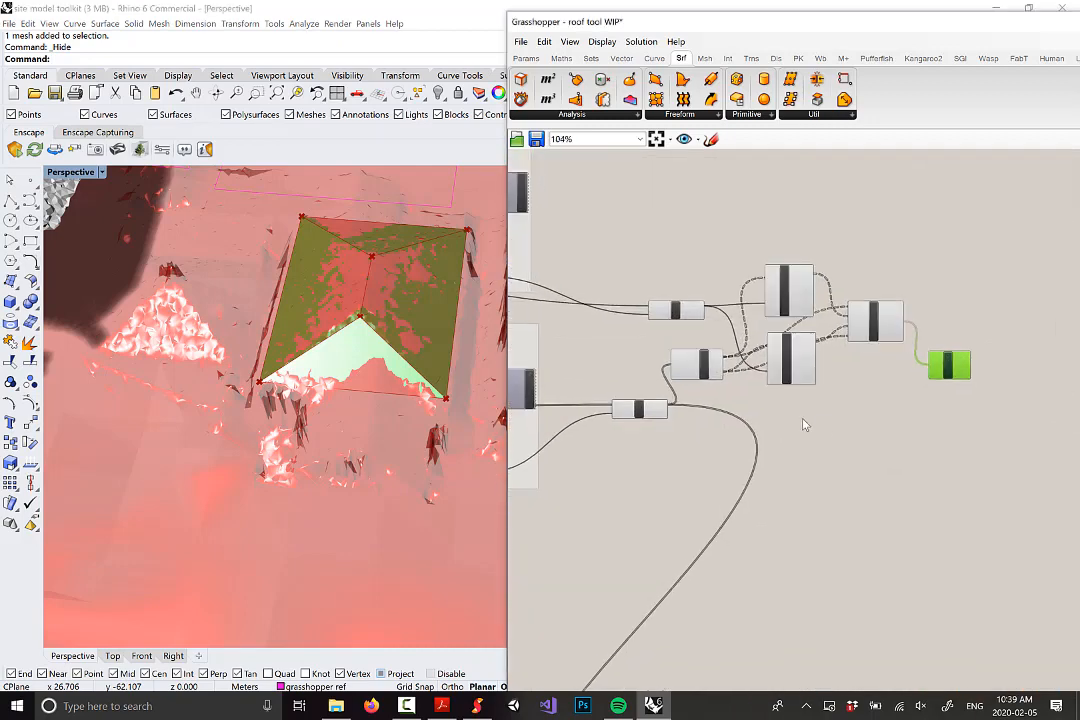
pyautogui.scroll(-4, 840, 421)
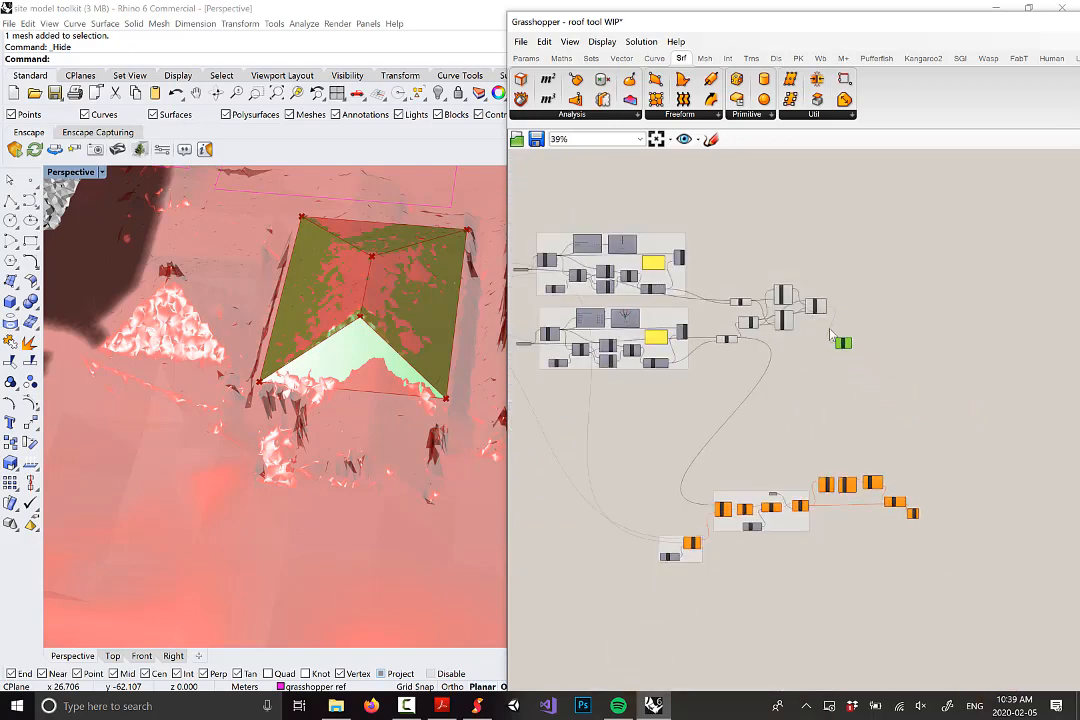
pyautogui.scroll(3, 791, 325)
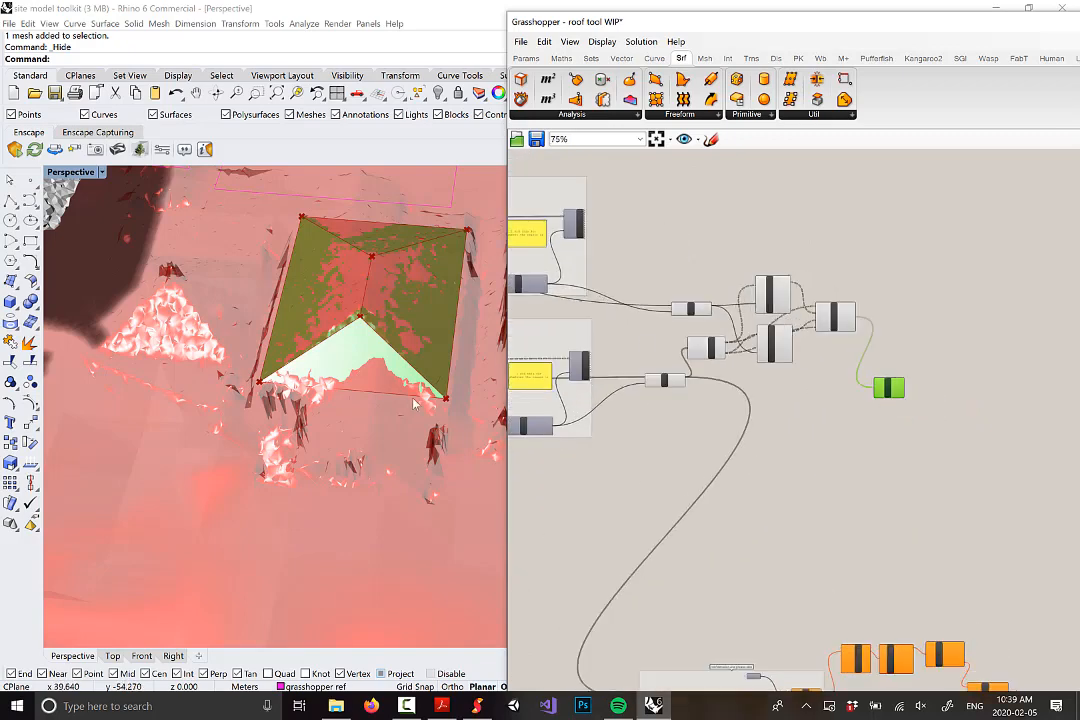
pyautogui.moveTo(407, 366); pyautogui.dragTo(336, 235, button='right')
pyautogui.moveTo(259, 354); pyautogui.dragTo(342, 376, button='right')
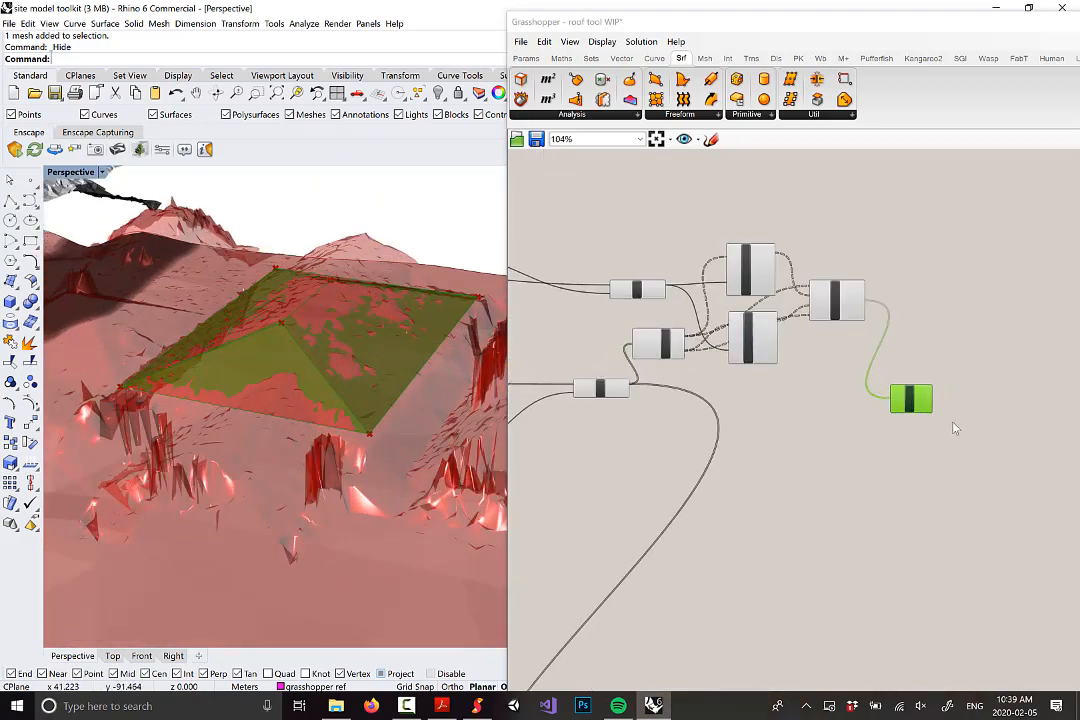
pyautogui.moveTo(952, 435); pyautogui.dragTo(580, 230)
pyautogui.scroll(2, 812, 372)
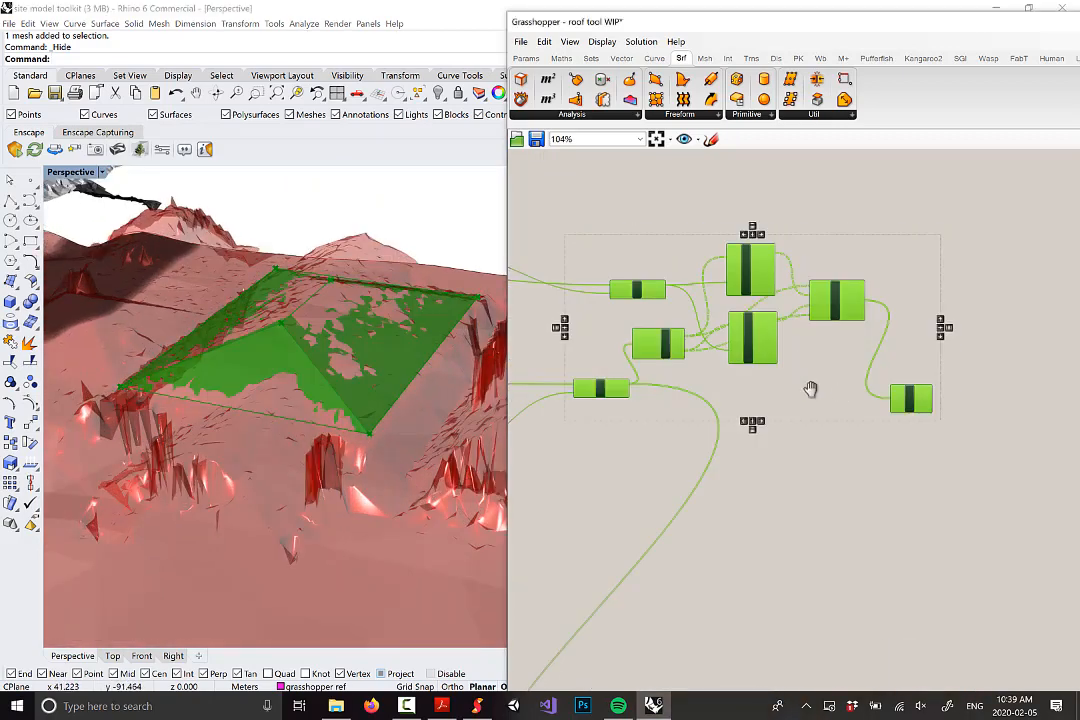
pyautogui.moveTo(810, 389); pyautogui.dragTo(829, 406, button='right')
pyautogui.moveTo(769, 349); pyautogui.dragTo(854, 361)
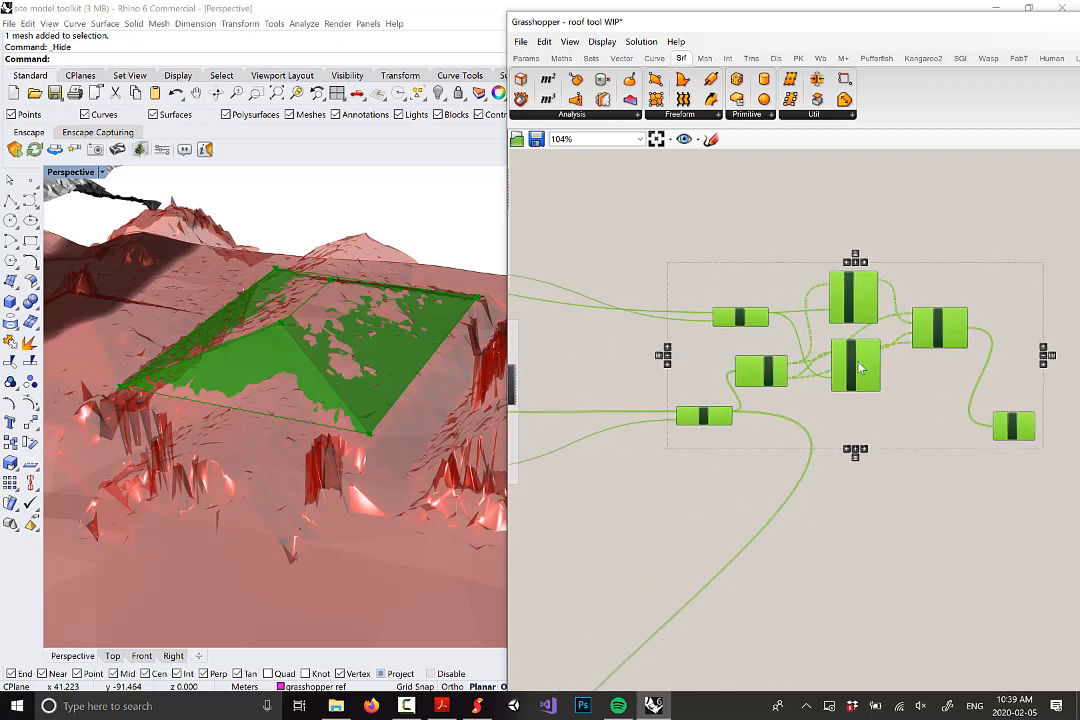
# Step: Group the selected Move, End Points, Curve Closest Point, 4Point Surface and Brep Join components
pyautogui.moveTo(856, 362); pyautogui.dragTo(773, 349, button='right')
pyautogui.middleClick(857, 271)
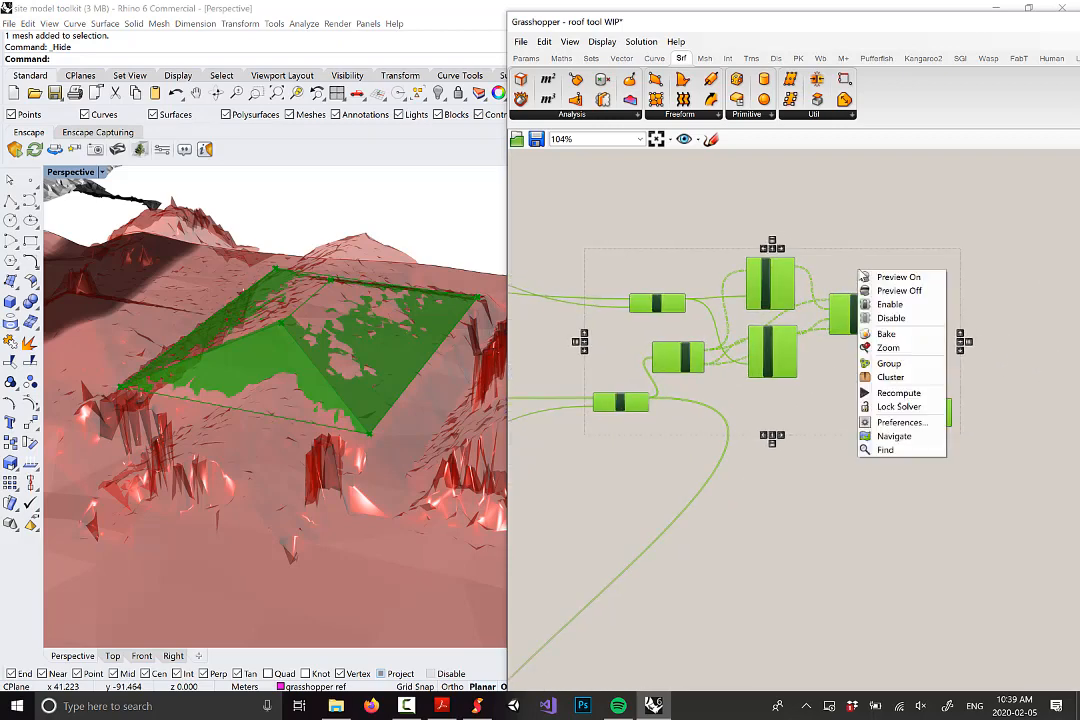
pyautogui.click(891, 365)
pyautogui.click(841, 525)
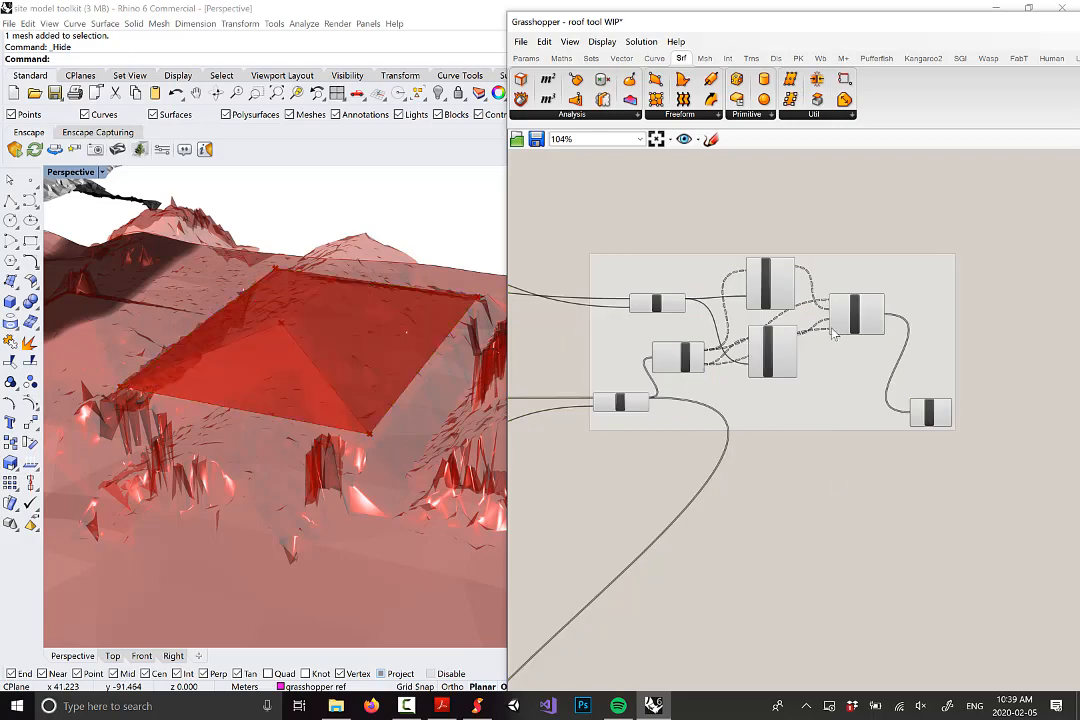
# Step: Move Brep Join nearer to 4Point Surface's level and name the new group "roof surfaces"
pyautogui.click(928, 418)
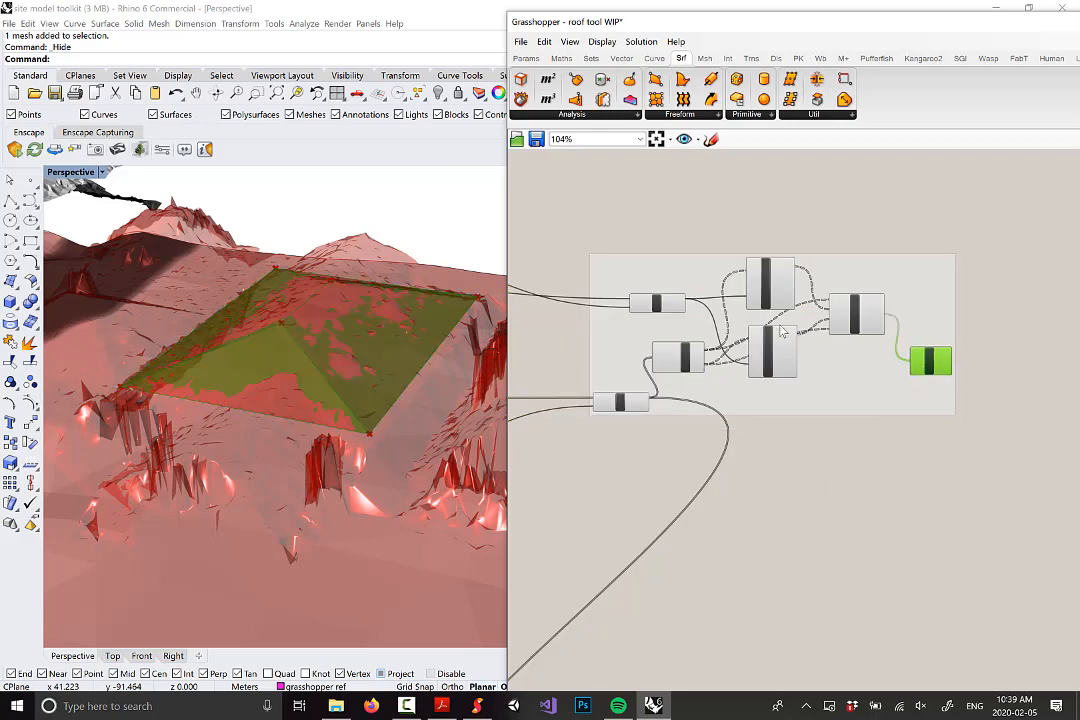
pyautogui.scroll(3, 883, 280)
pyautogui.rightClick(883, 279)
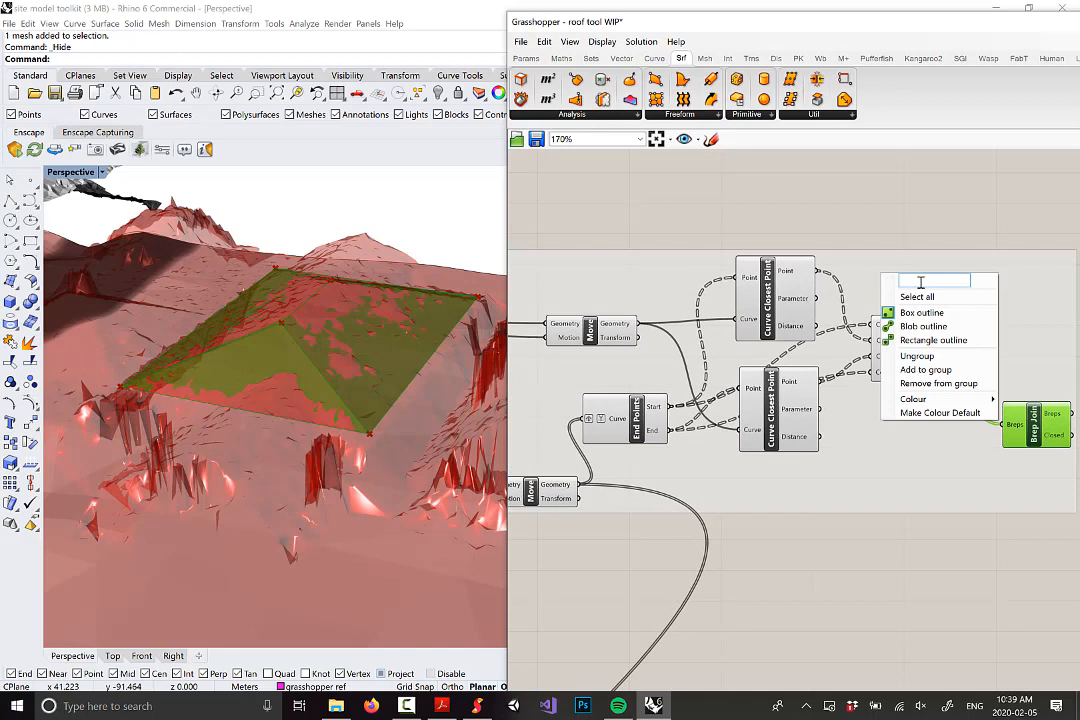
pyautogui.write('roof surfac')
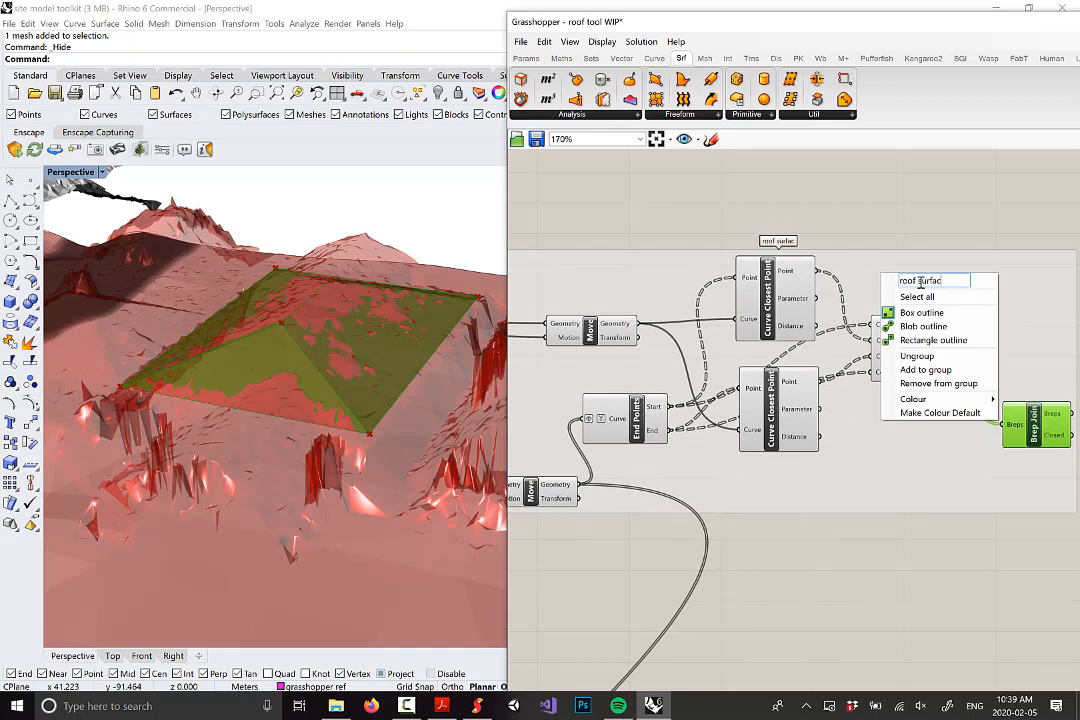
pyautogui.write('es')
pyautogui.click(687, 184)
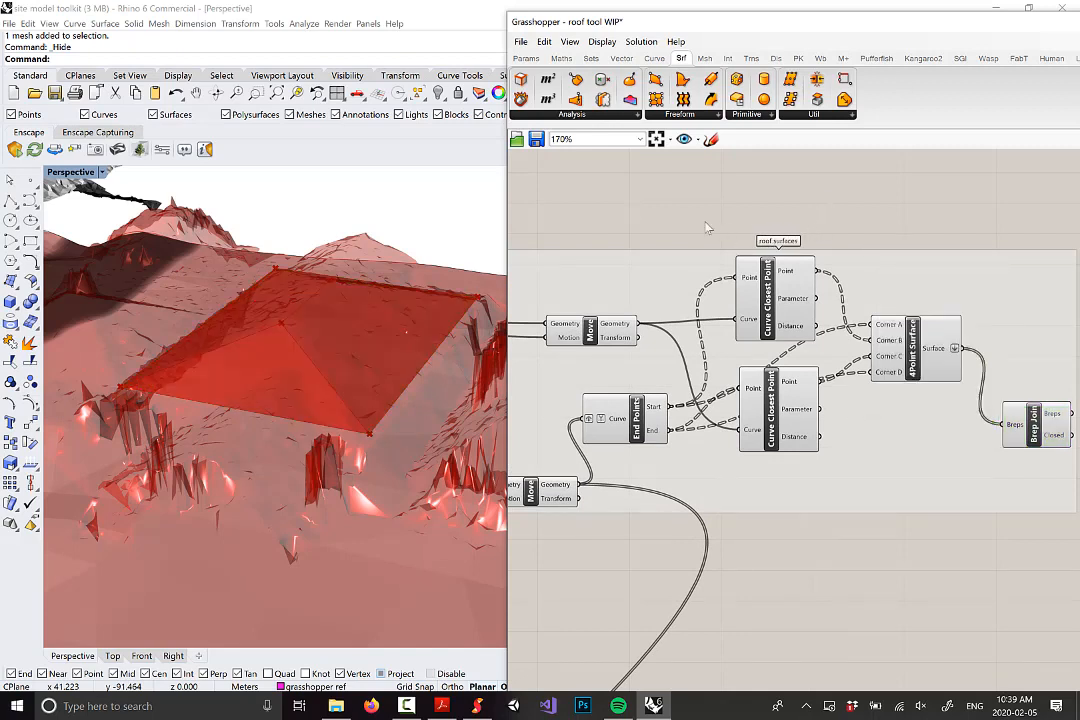
# Step: Highlight Brep Join's roof and examine from low side angles how it fits the scanned building mesh and the ground
pyautogui.scroll(-3, 704, 219)
pyautogui.moveTo(410, 338); pyautogui.dragTo(360, 280, button='right')
pyautogui.scroll(-4, 243, 325)
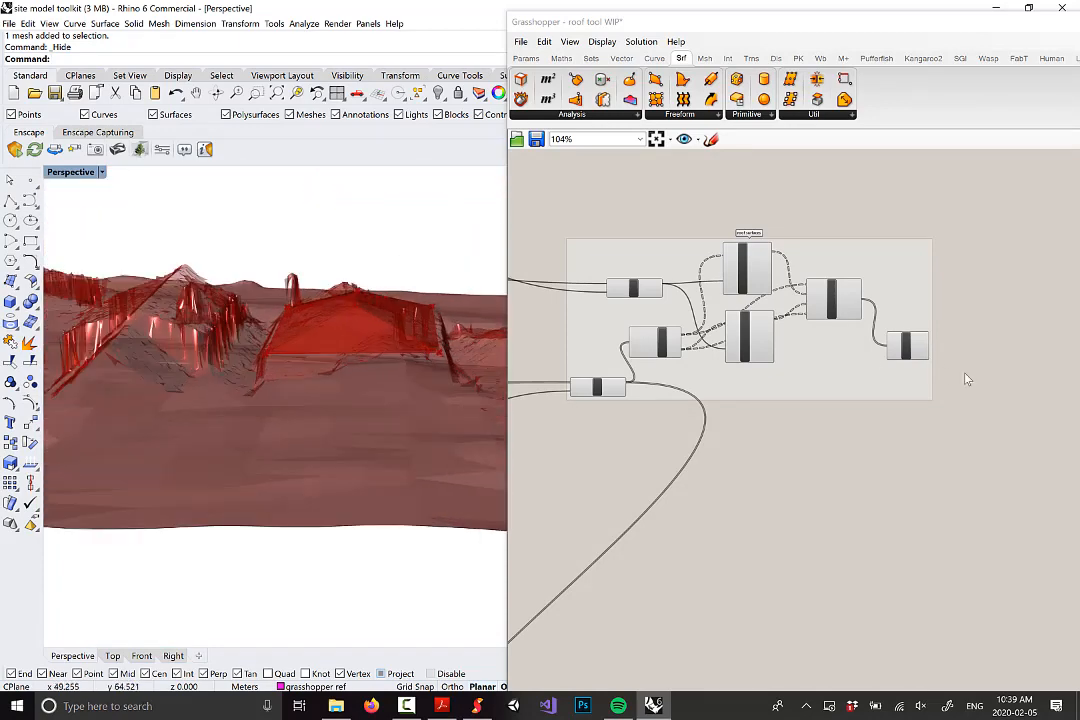
pyautogui.scroll(5, 884, 345)
pyautogui.click(884, 345)
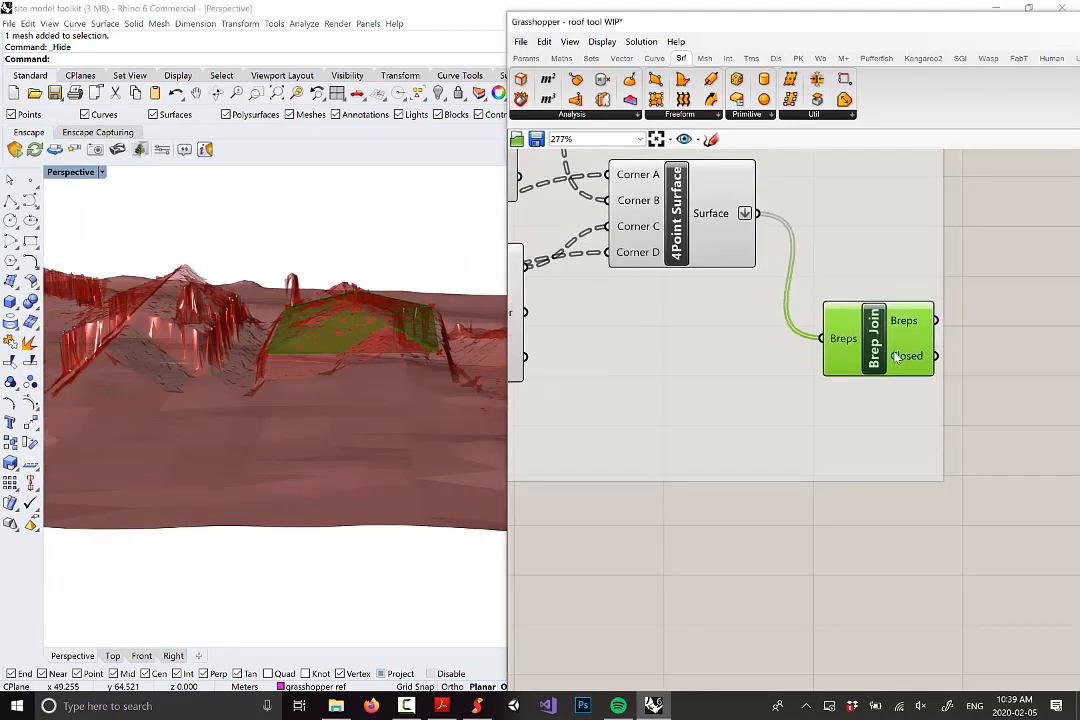
pyautogui.moveTo(910, 335); pyautogui.dragTo(760, 305, button='right')
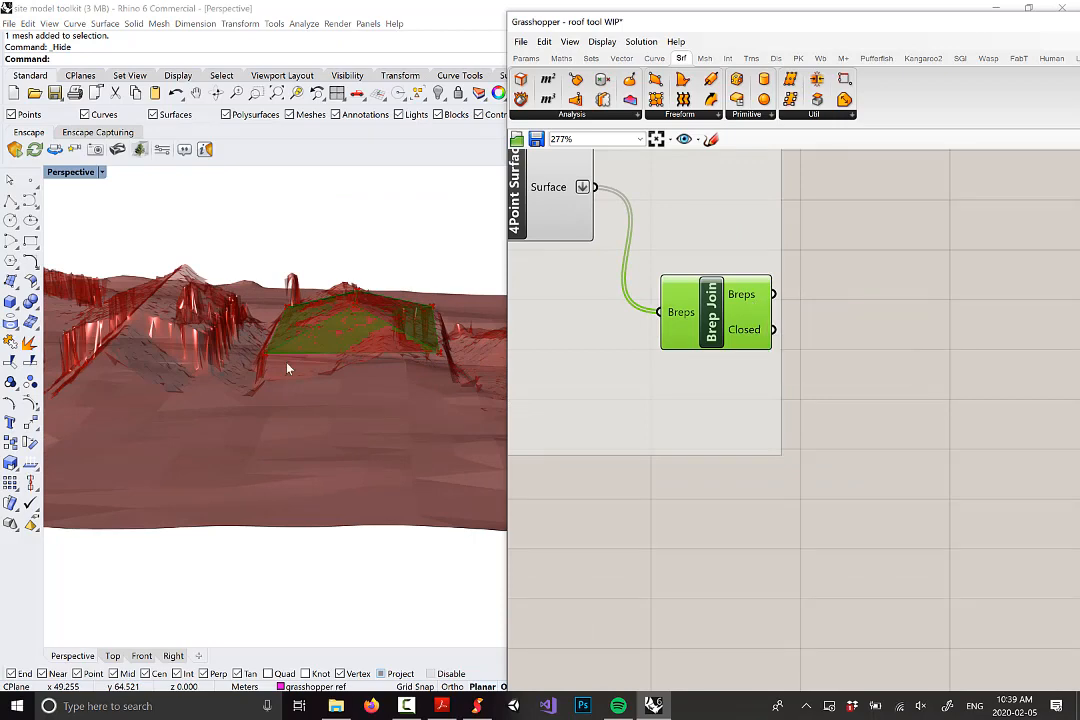
pyautogui.moveTo(287, 368); pyautogui.dragTo(325, 338, button='right')
pyautogui.scroll(-3, 325, 338)
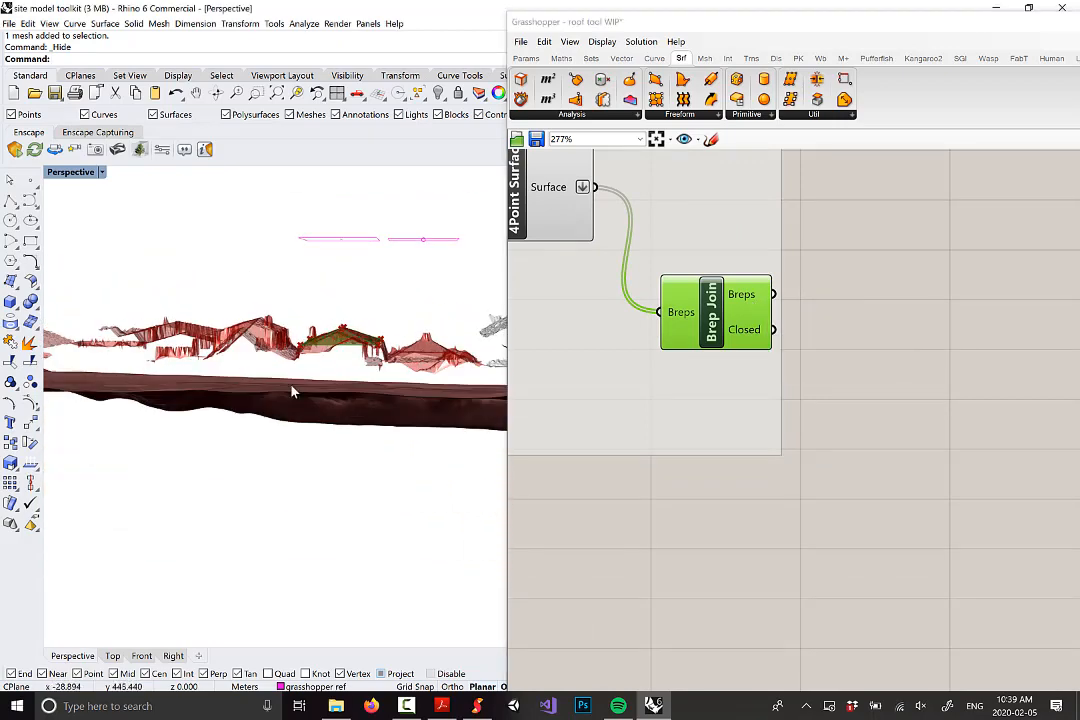
pyautogui.moveTo(382, 478); pyautogui.dragTo(370, 361, button='right')
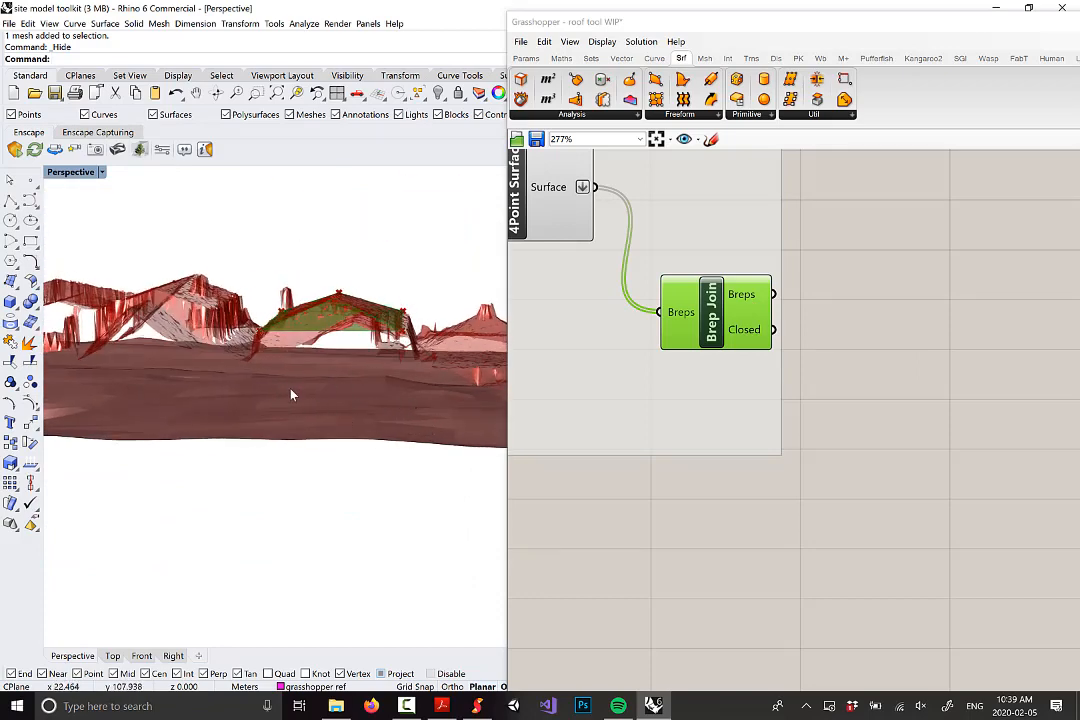
pyautogui.moveTo(396, 410); pyautogui.dragTo(346, 362, button='right')
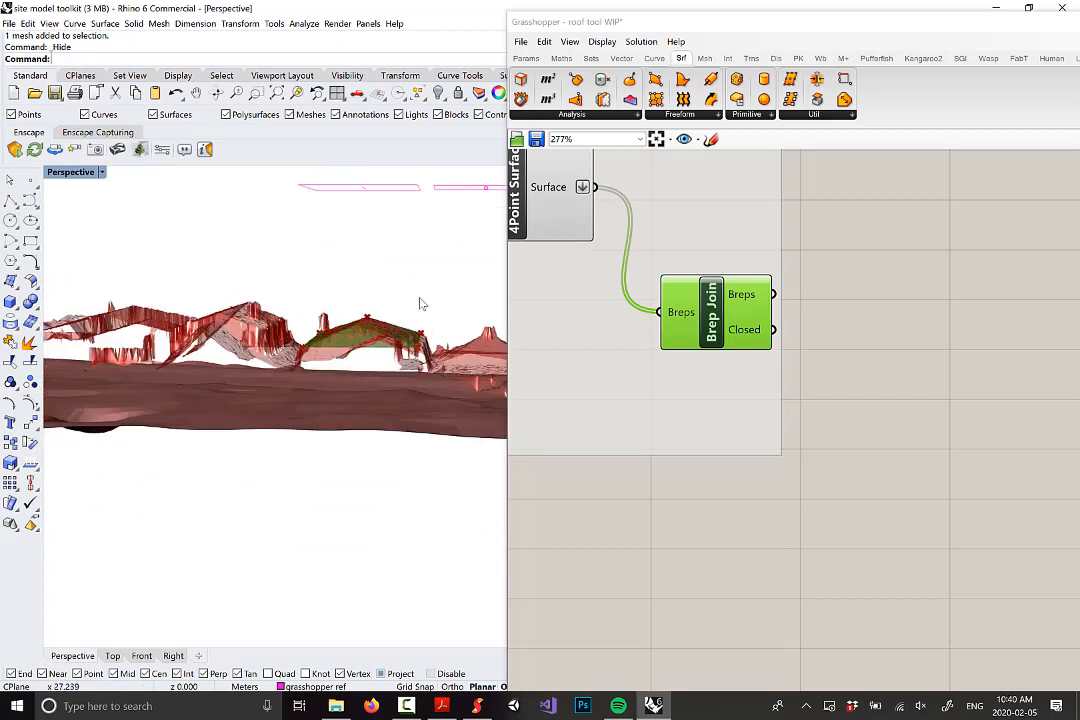
pyautogui.moveTo(336, 295); pyautogui.dragTo(357, 354, button='right')
pyautogui.moveTo(421, 492); pyautogui.dragTo(332, 441, button='right')
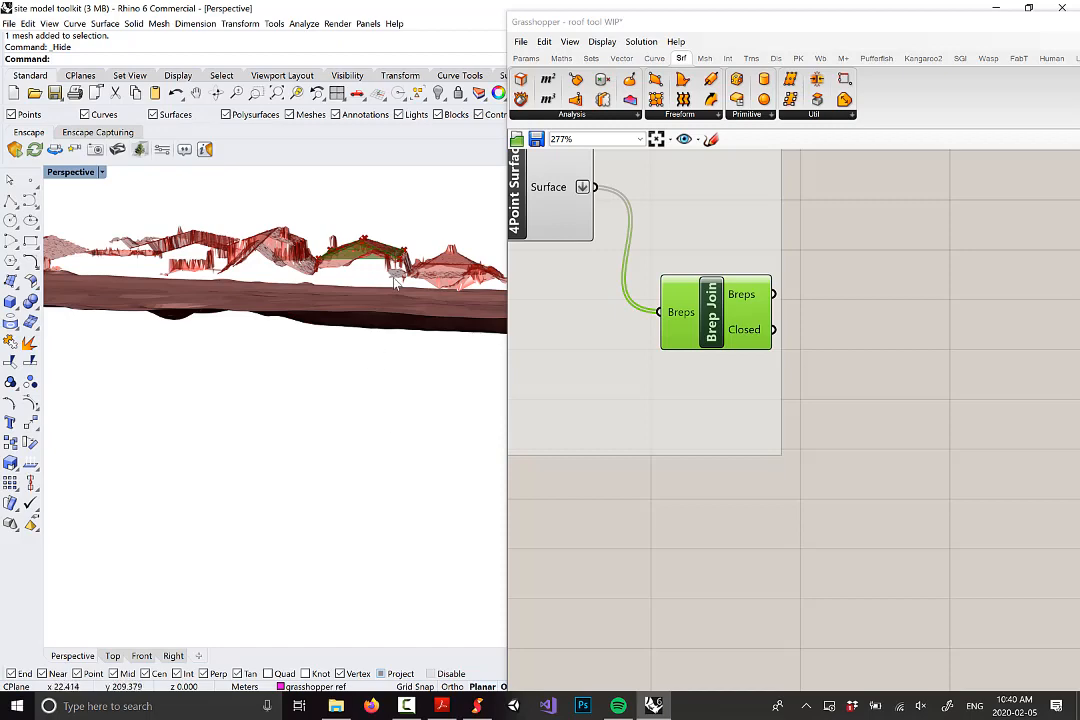
pyautogui.moveTo(394, 283); pyautogui.dragTo(288, 224, button='right')
pyautogui.moveTo(387, 294); pyautogui.dragTo(380, 297, button='right')
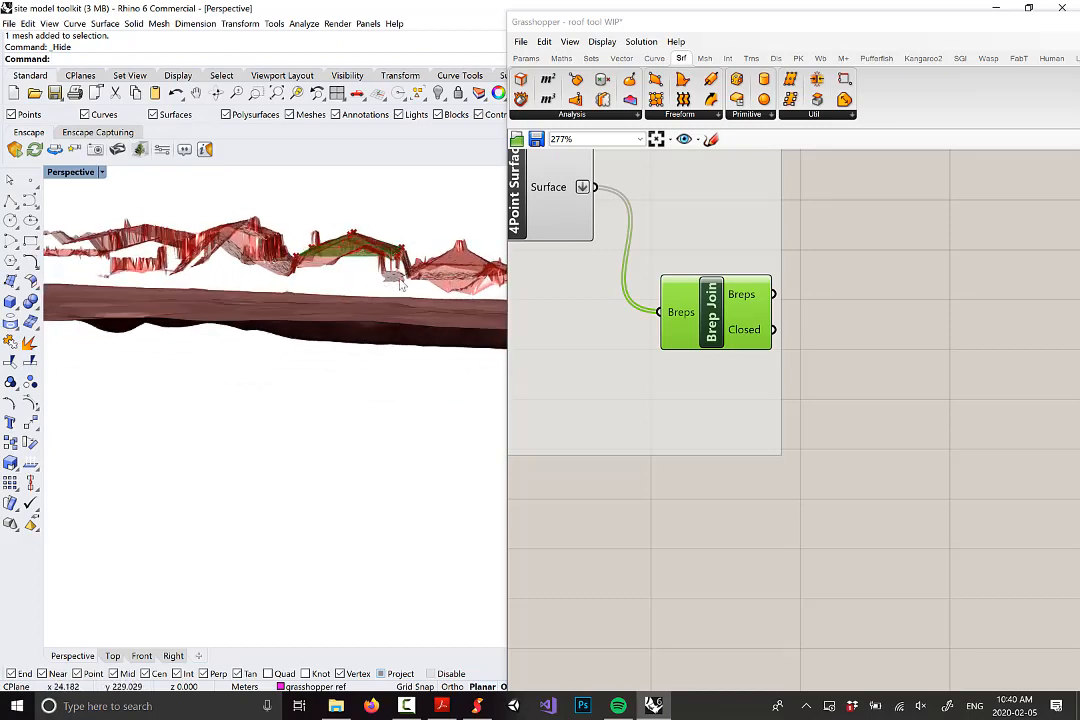
pyautogui.moveTo(341, 246); pyautogui.dragTo(386, 292, button='right')
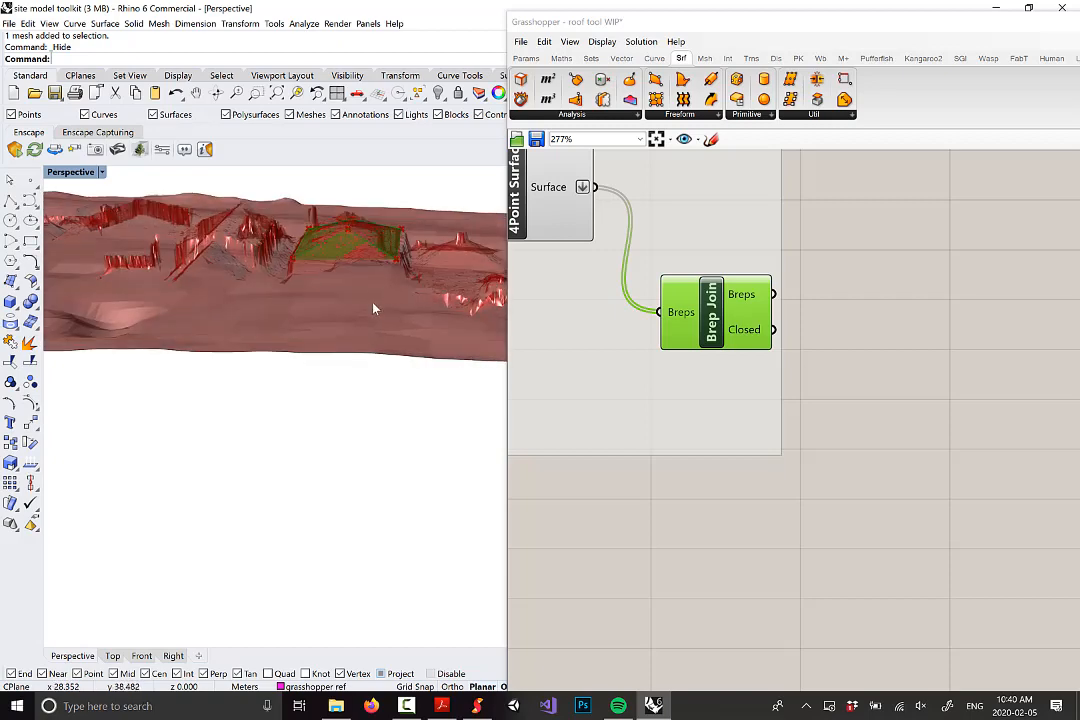
# Step: Examine the joined roof from above against the surrounding site mesh and review its component group
pyautogui.scroll(-10, 712, 340)
pyautogui.scroll(2, 718, 429)
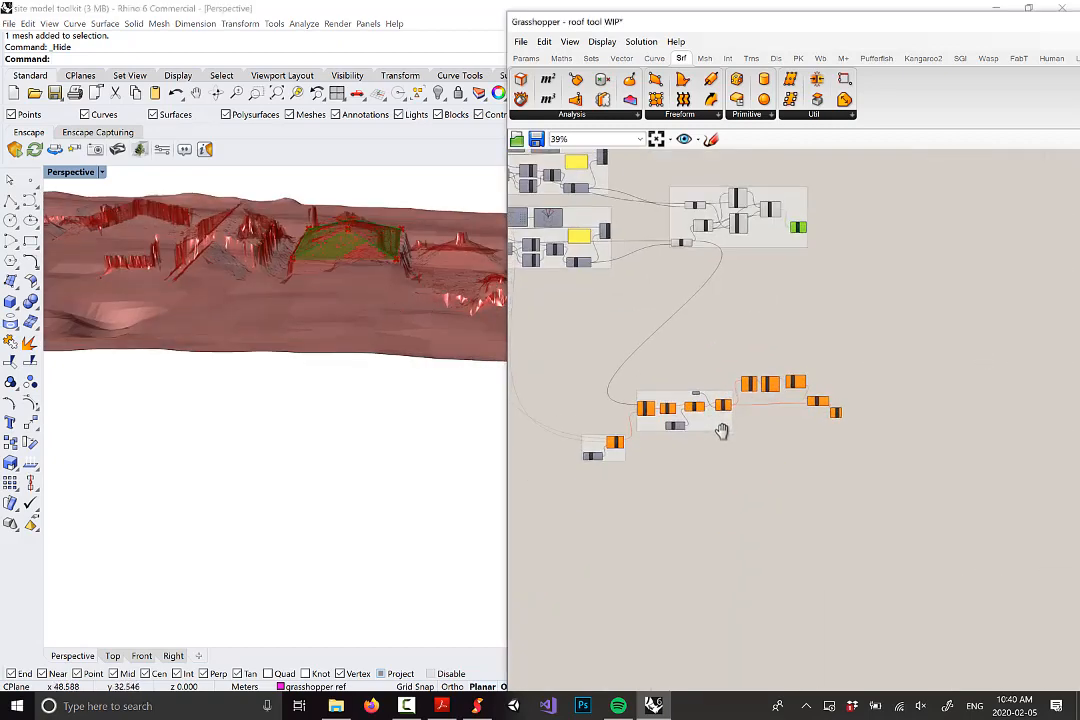
pyautogui.scroll(5, 795, 255)
pyautogui.moveTo(348, 229); pyautogui.dragTo(364, 299, button='right')
pyautogui.scroll(6, 337, 230)
pyautogui.moveTo(354, 244); pyautogui.dragTo(367, 281, button='right')
pyautogui.scroll(-7, 354, 264)
pyautogui.scroll(5, 262, 276)
pyautogui.scroll(-7, 263, 276)
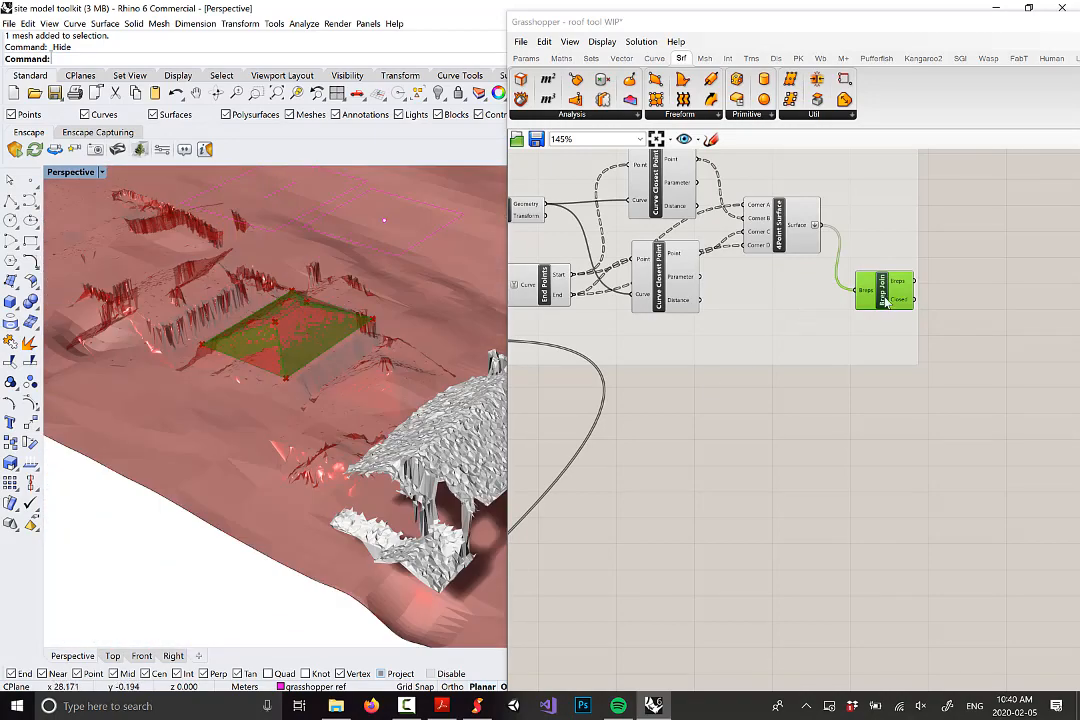
# Step: Review the existing "roof extrusion and ground split" group, from Extrude Point to Split Brep, and the components that follow it
pyautogui.scroll(-7, 858, 343)
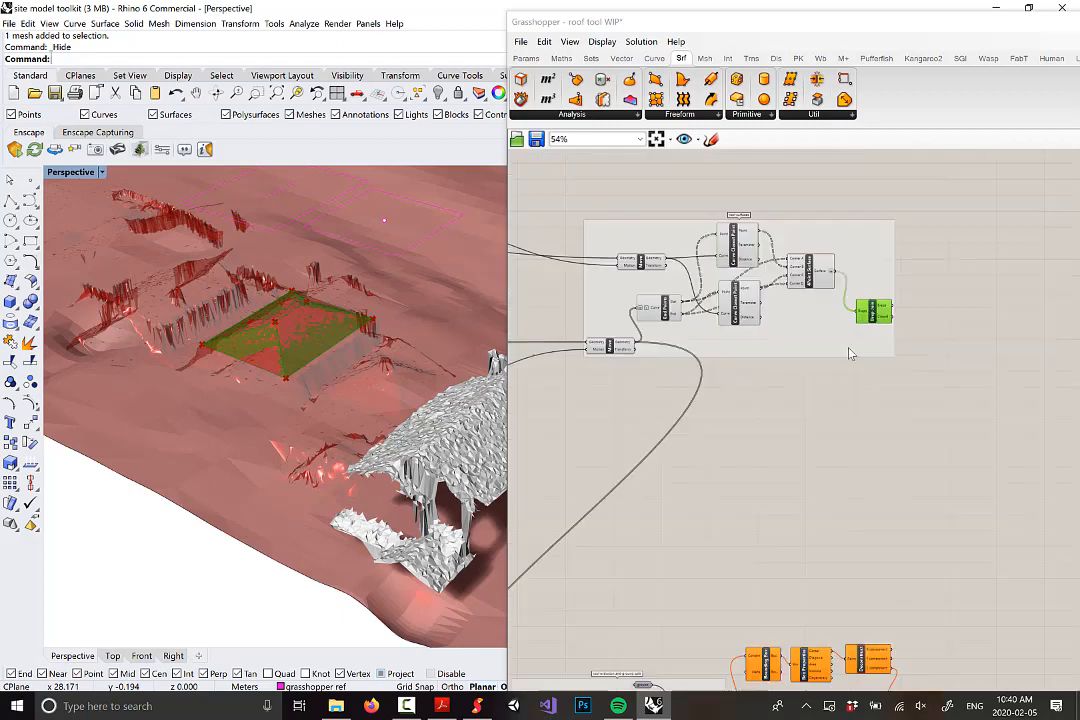
pyautogui.moveTo(907, 457); pyautogui.dragTo(957, 332, button='right')
pyautogui.scroll(2, 930, 382)
pyautogui.scroll(2, 921, 388)
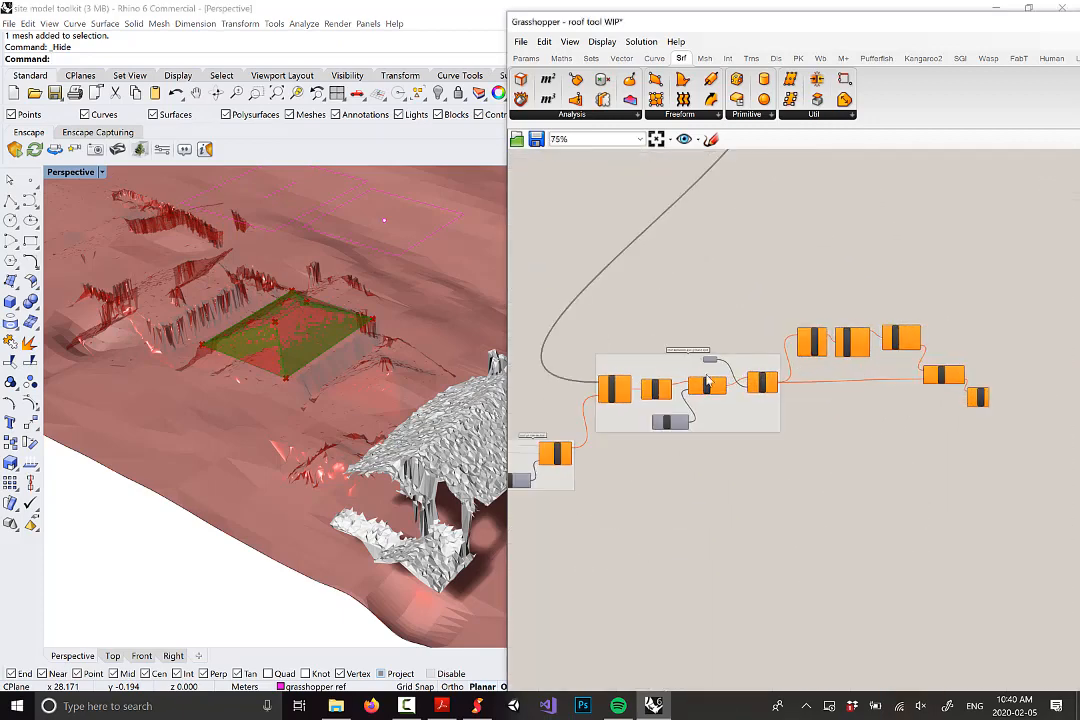
pyautogui.scroll(2, 690, 385)
pyautogui.scroll(4, 591, 445)
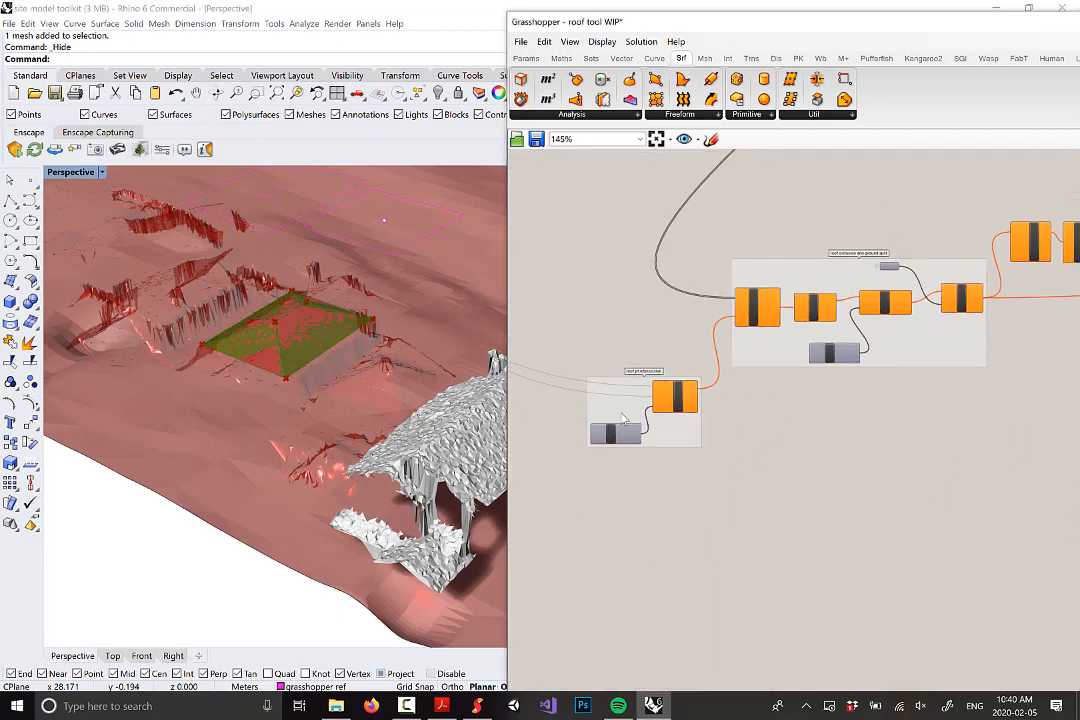
pyautogui.scroll(-2, 645, 410)
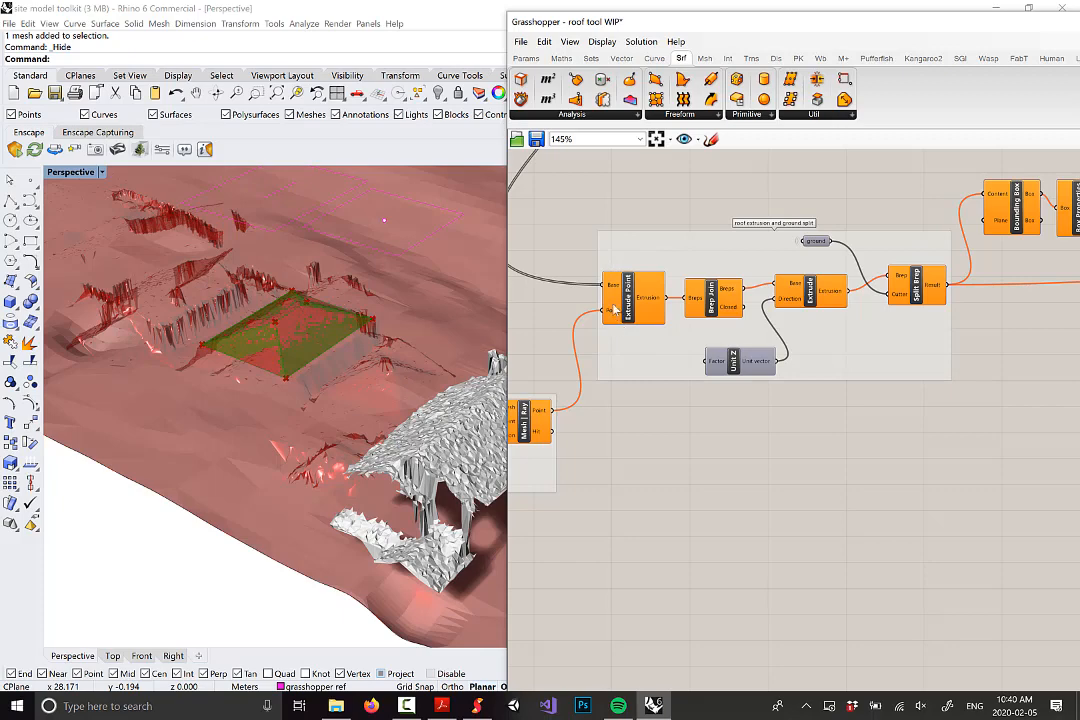
pyautogui.moveTo(797, 350); pyautogui.dragTo(646, 376, button='right')
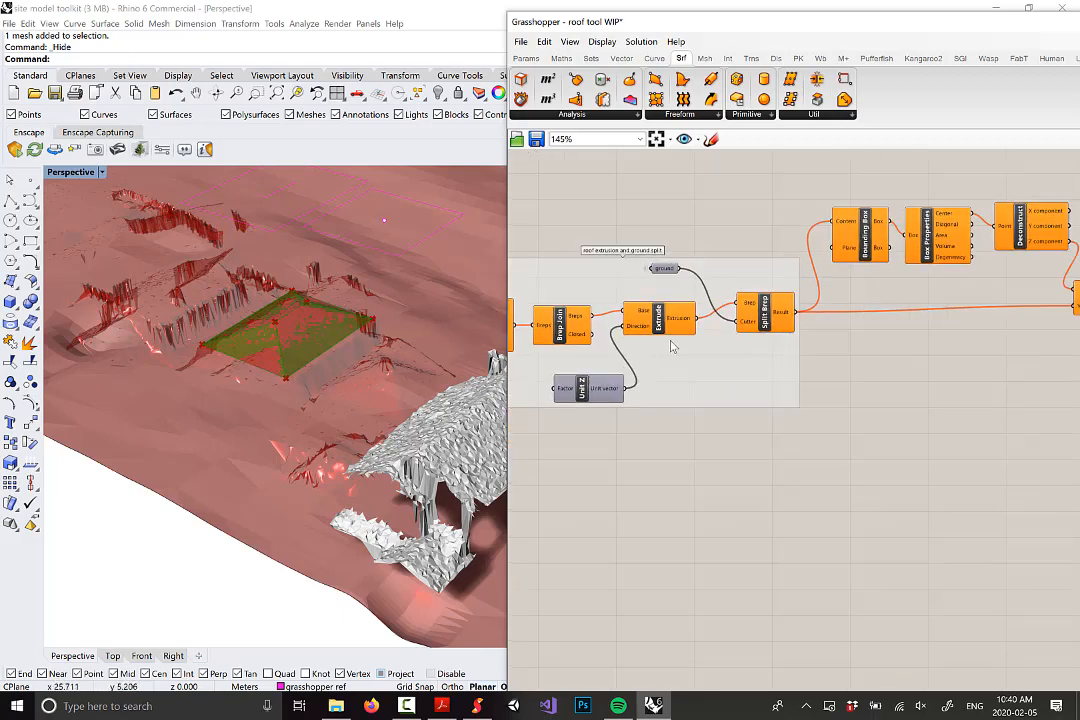
pyautogui.scroll(-3, 672, 346)
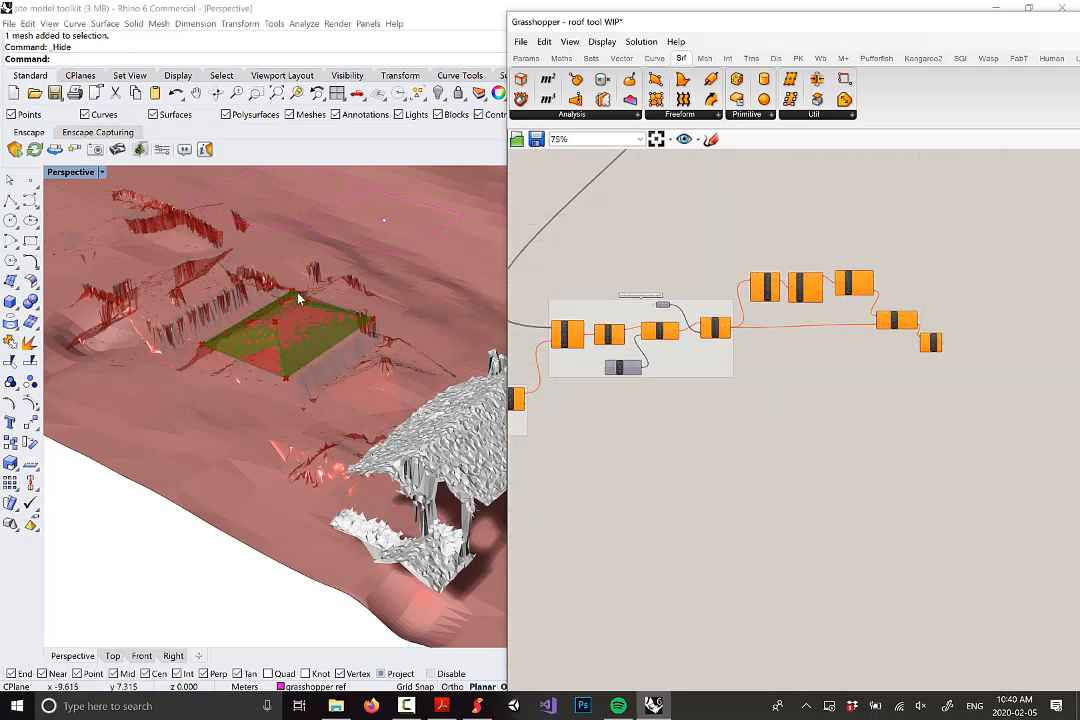
pyautogui.moveTo(728, 363); pyautogui.dragTo(755, 373, button='right')
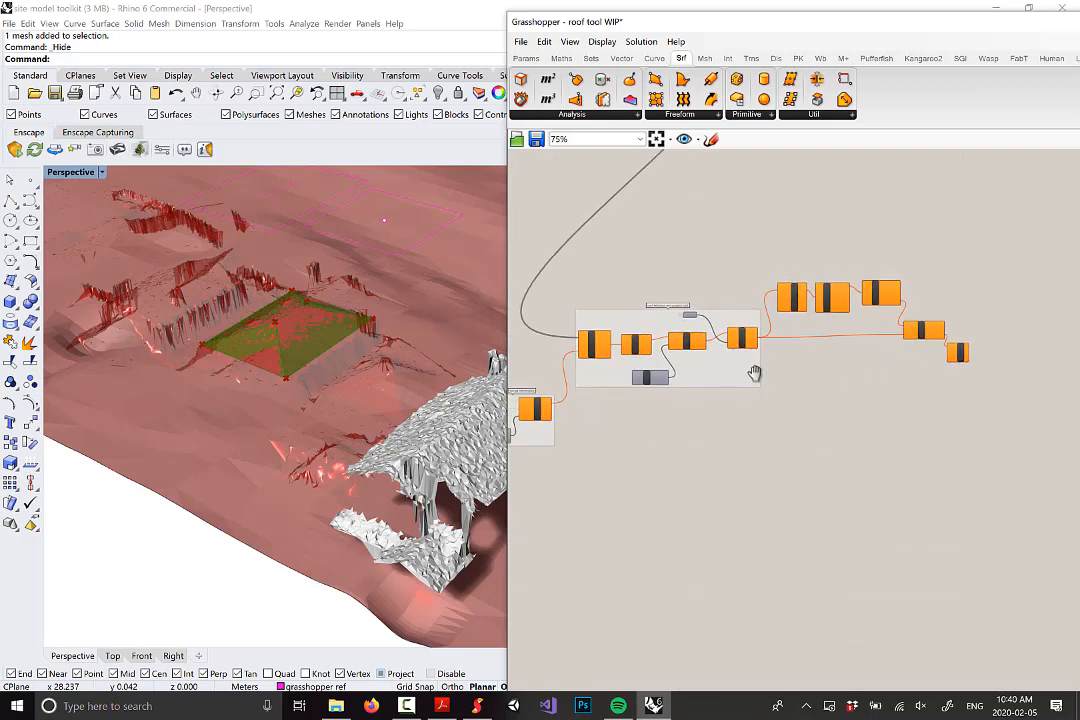
pyautogui.scroll(2, 952, 337)
# Step: Group the Bounding Box, Box Properties, Deconstruct, Sort List and List Item components that follow Split Brep
pyautogui.click(1003, 379)
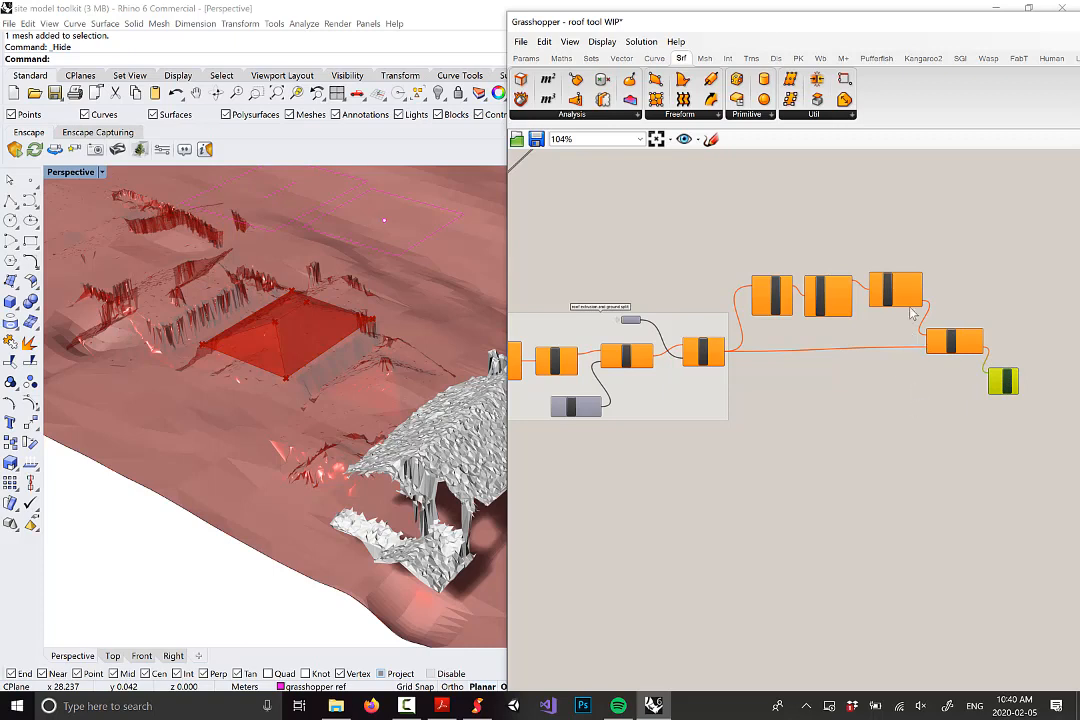
pyautogui.scroll(-3, 911, 314)
pyautogui.scroll(5, 725, 310)
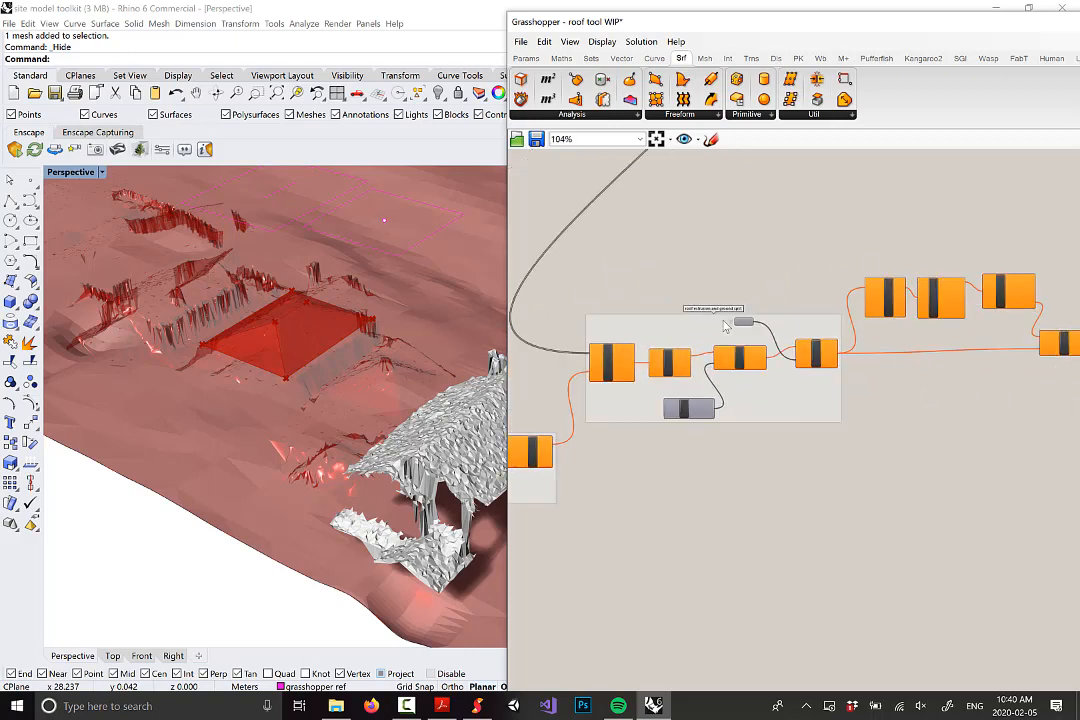
pyautogui.scroll(-3, 620, 416)
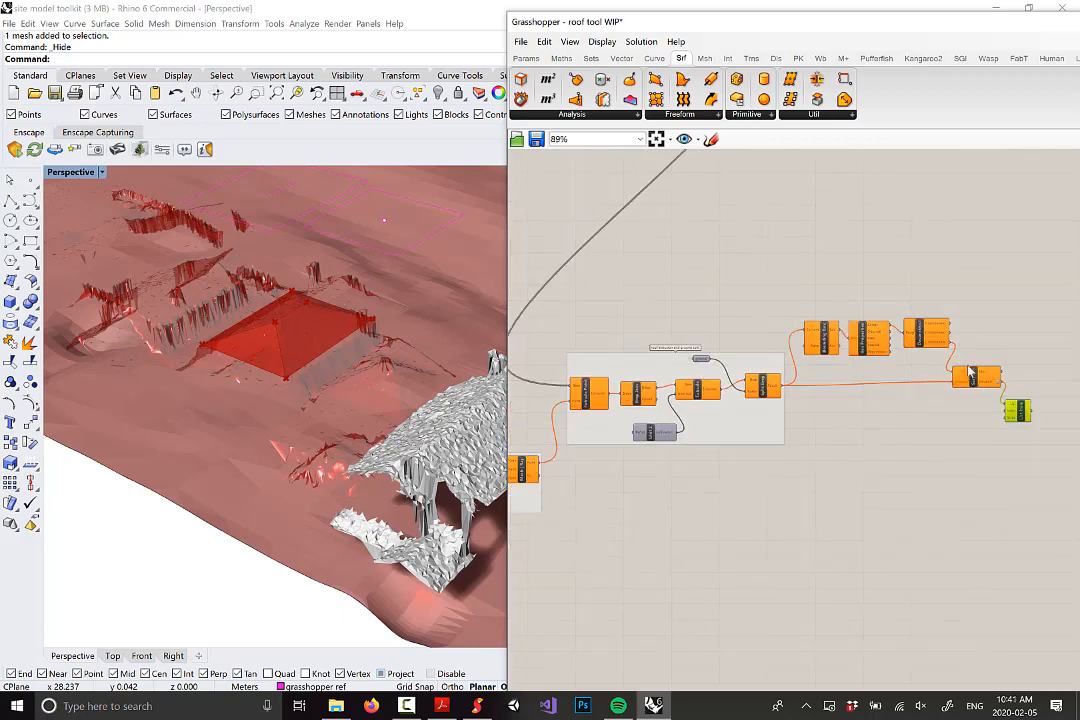
pyautogui.scroll(2, 1040, 371)
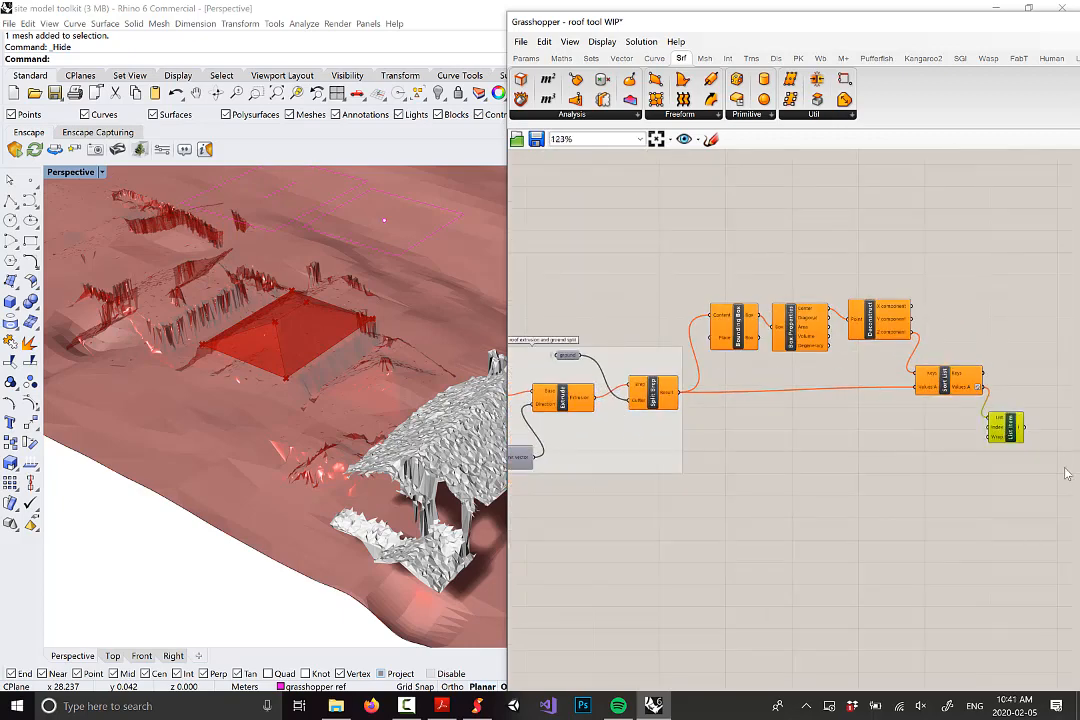
pyautogui.moveTo(1044, 473); pyautogui.dragTo(705, 285)
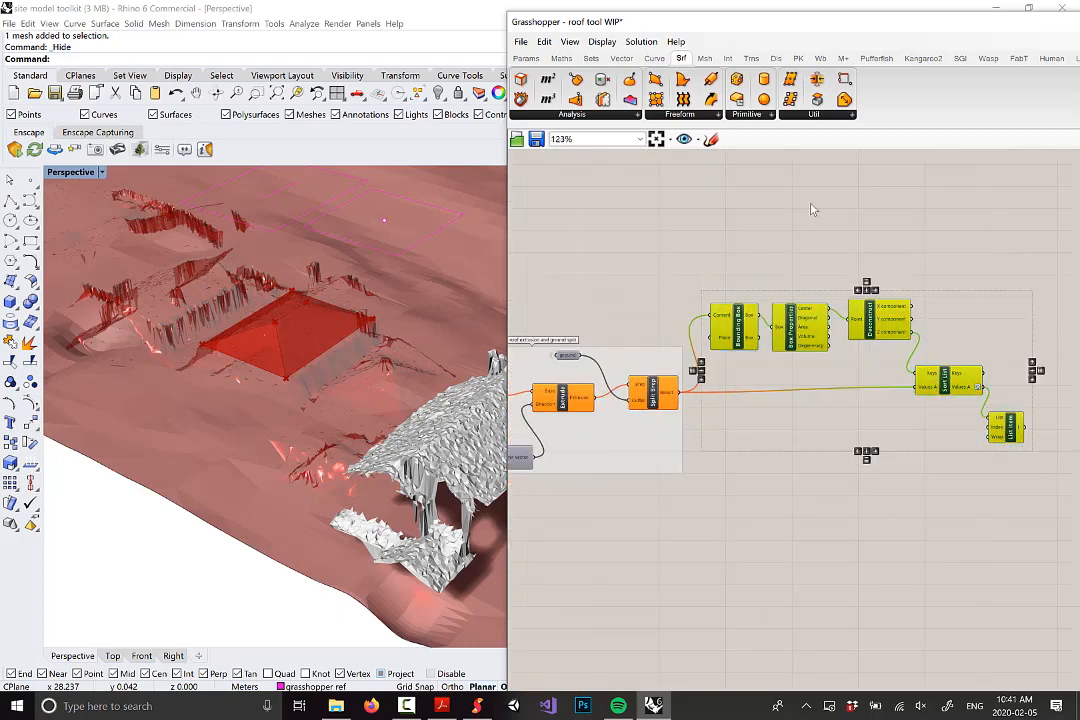
pyautogui.rightClick(796, 253)
pyautogui.click(830, 340)
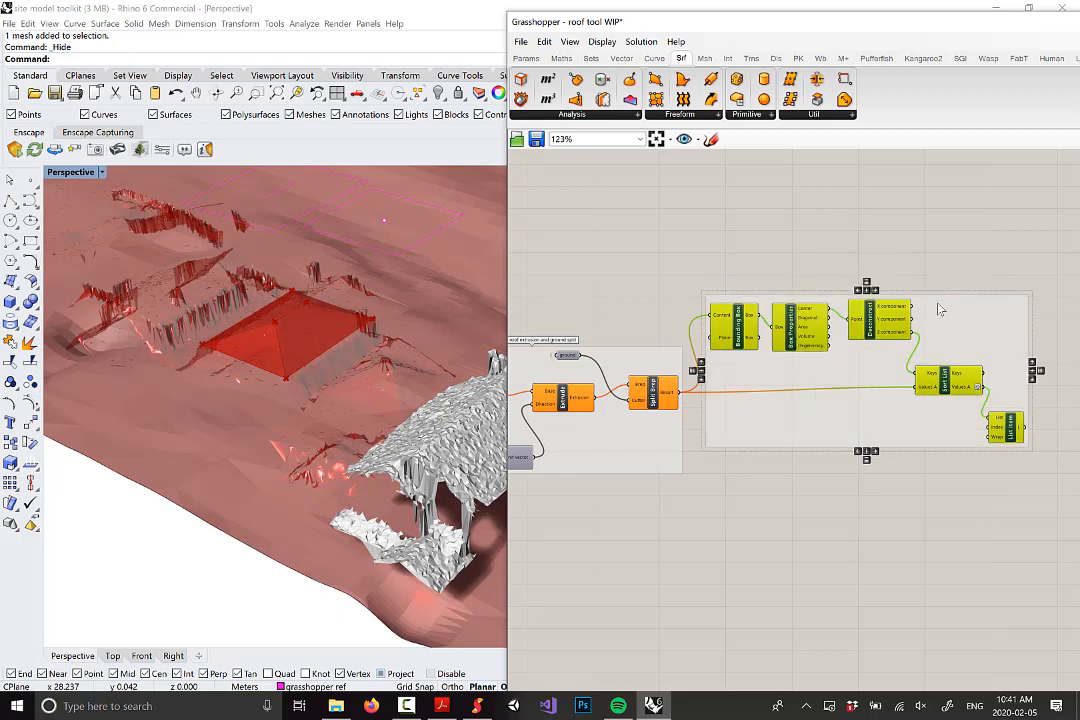
pyautogui.scroll(-2, 905, 279)
pyautogui.scroll(-1, 905, 279)
pyautogui.moveTo(1016, 412); pyautogui.dragTo(579, 284)
pyautogui.scroll(-2, 876, 256)
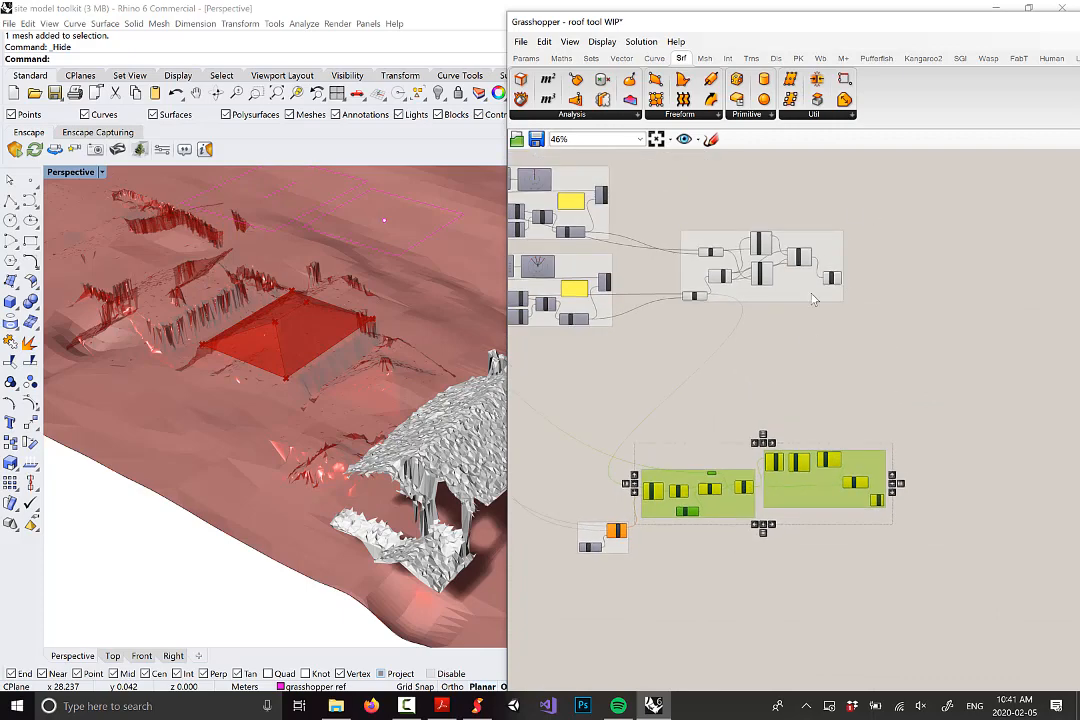
# Step: Name the group running from Bounding Box to List Item "organizing breps by elevation and getting top one"
pyautogui.scroll(5, 684, 513)
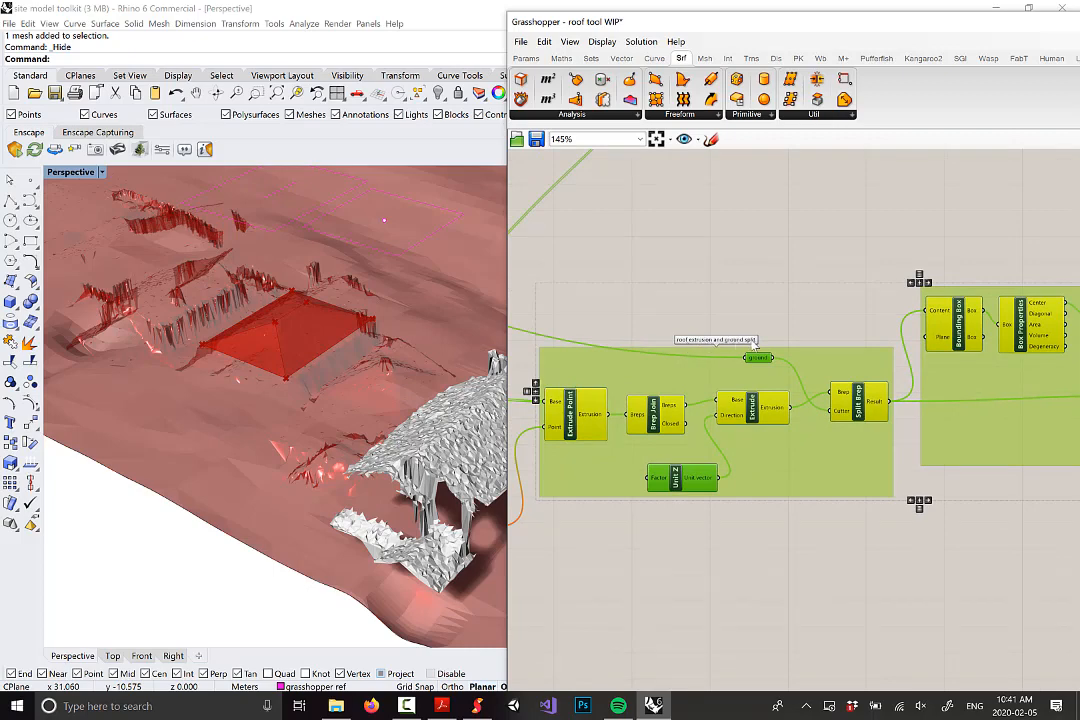
pyautogui.scroll(-1, 784, 349)
pyautogui.moveTo(955, 369); pyautogui.dragTo(765, 356, button='right')
pyautogui.scroll(1, 889, 328)
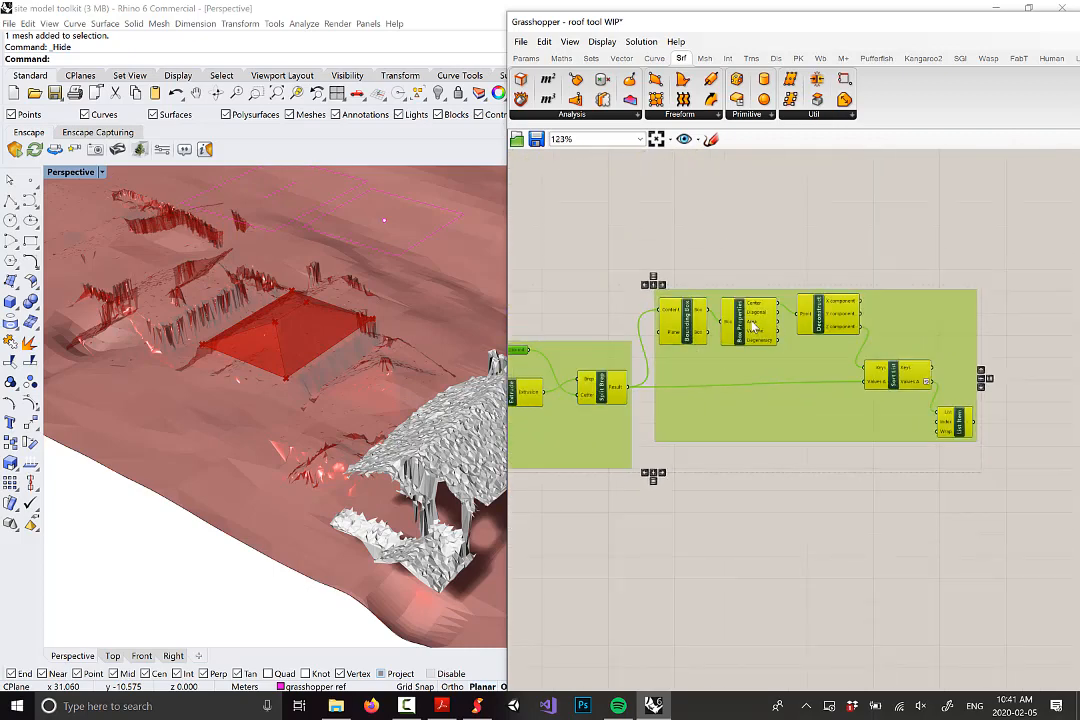
pyautogui.scroll(2, 810, 298)
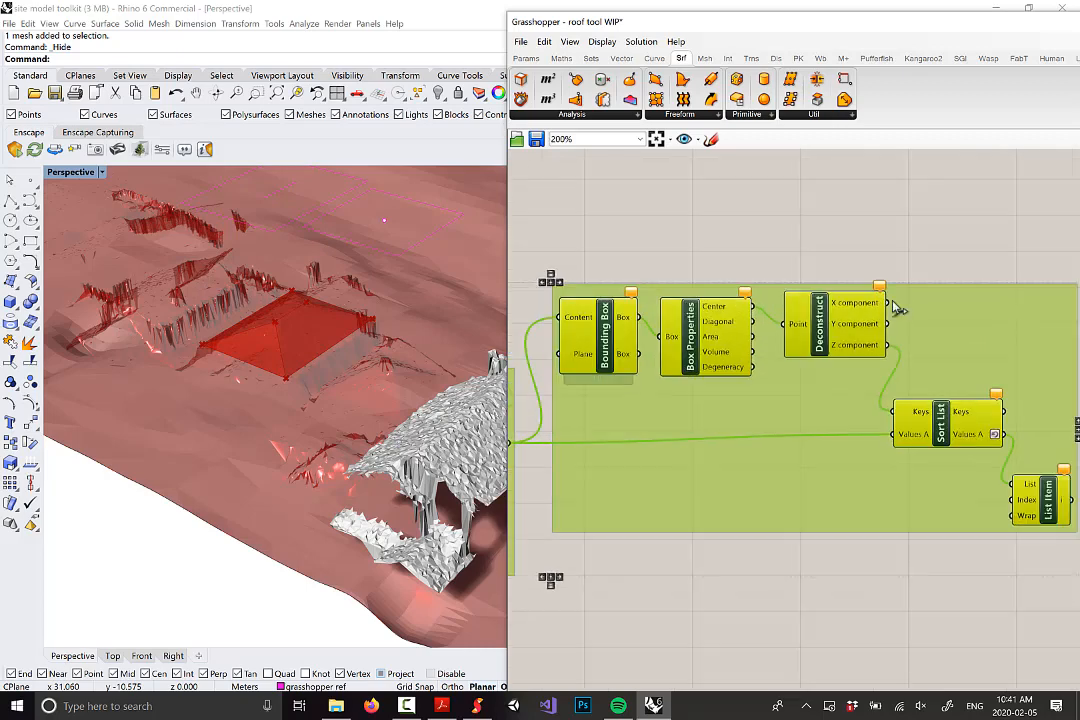
pyautogui.click(906, 309)
pyautogui.rightClick(908, 309)
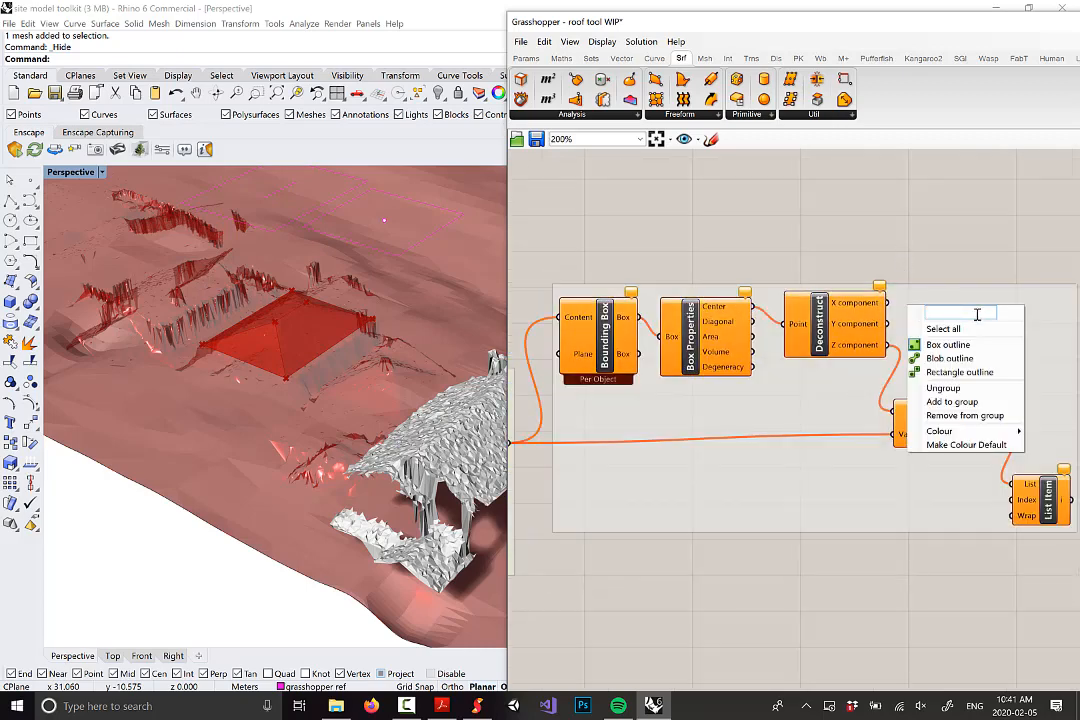
pyautogui.write('organizing')
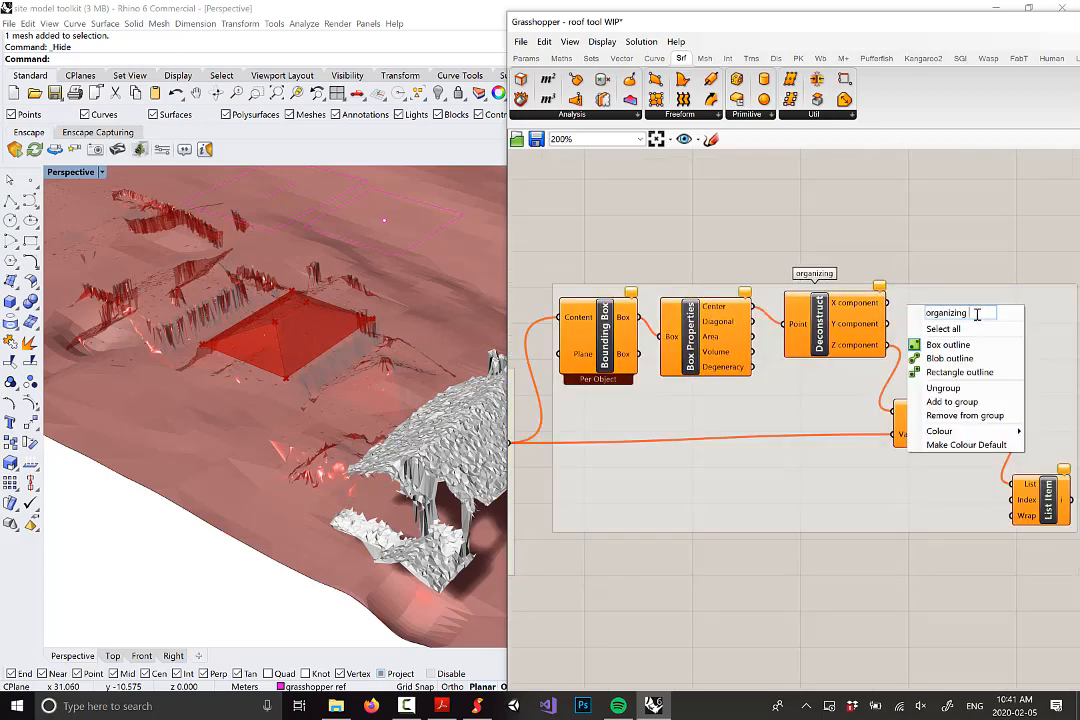
pyautogui.write(' breps by e')
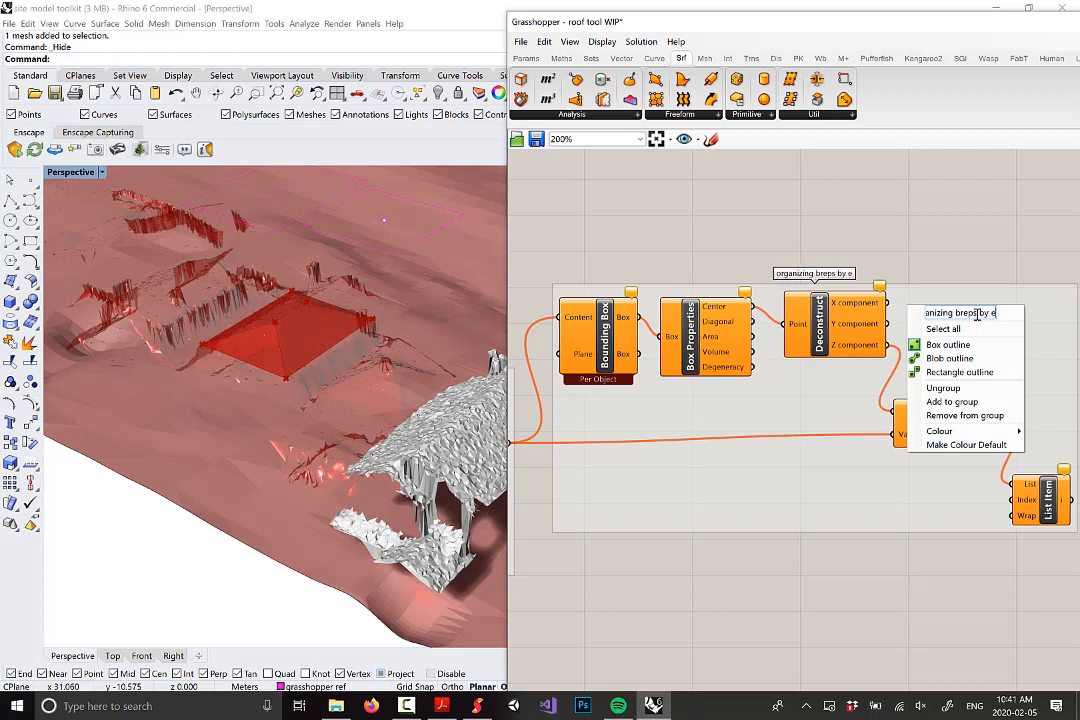
pyautogui.write('levation and')
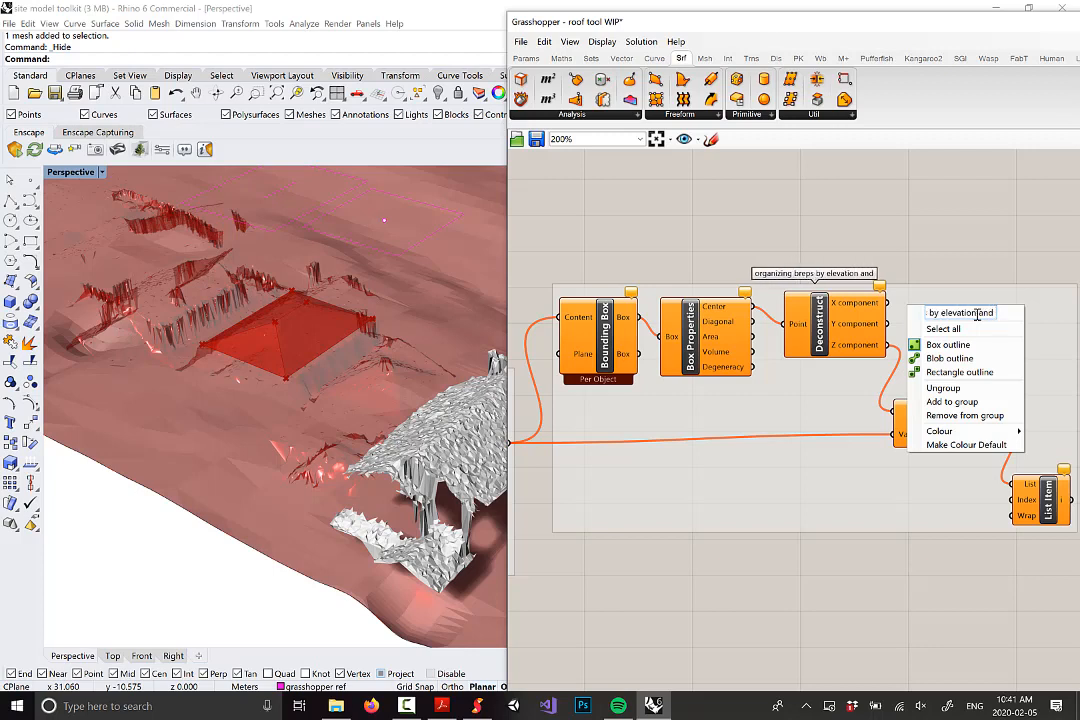
pyautogui.write(' getting top one')
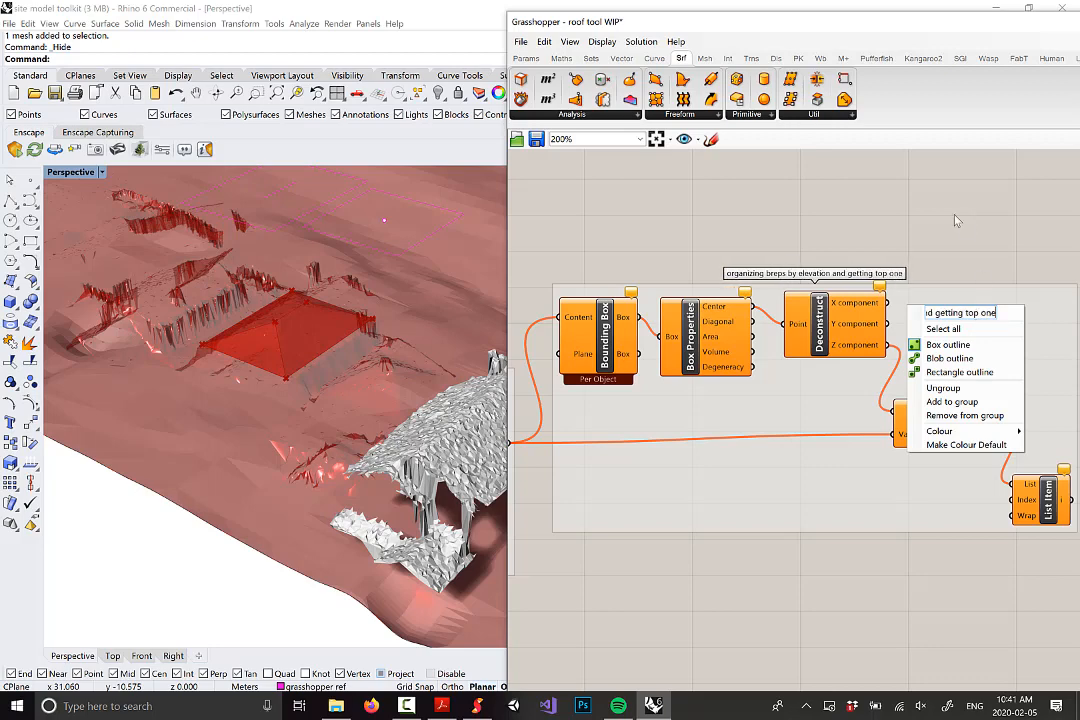
pyautogui.press('Return')
# Step: Duplicate the "roof extrusion and ground split" and "organizing breps by elevation and getting top one" groups, placing the copies near the roof surfaces group
pyautogui.scroll(-5, 873, 306)
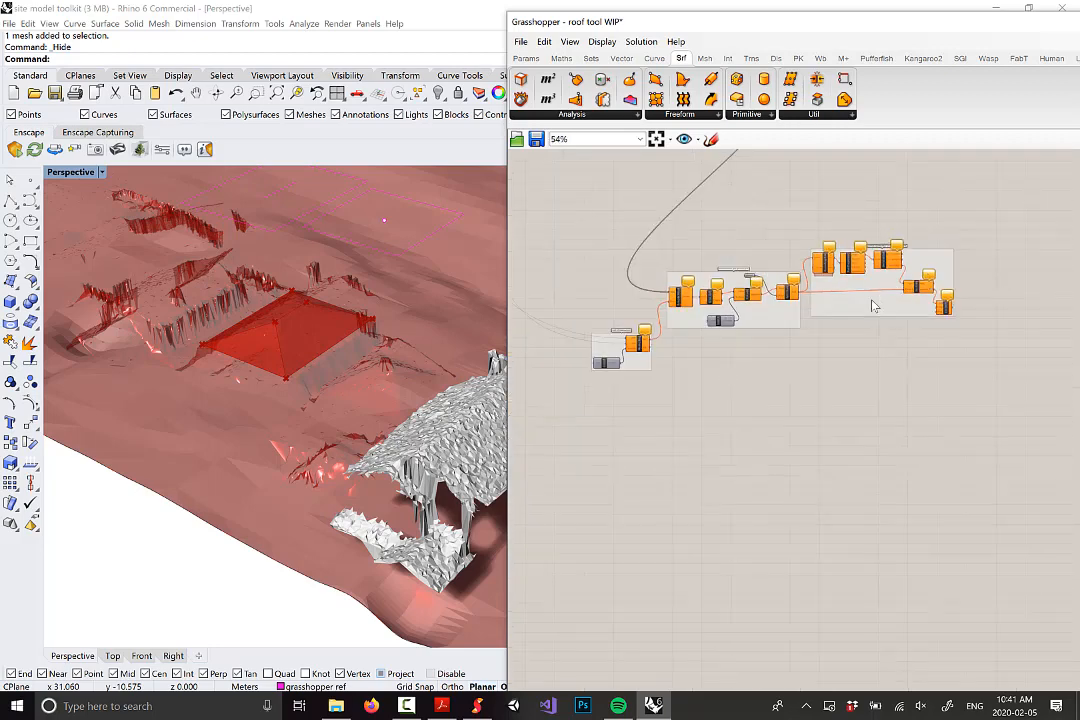
pyautogui.moveTo(1027, 404); pyautogui.dragTo(641, 284)
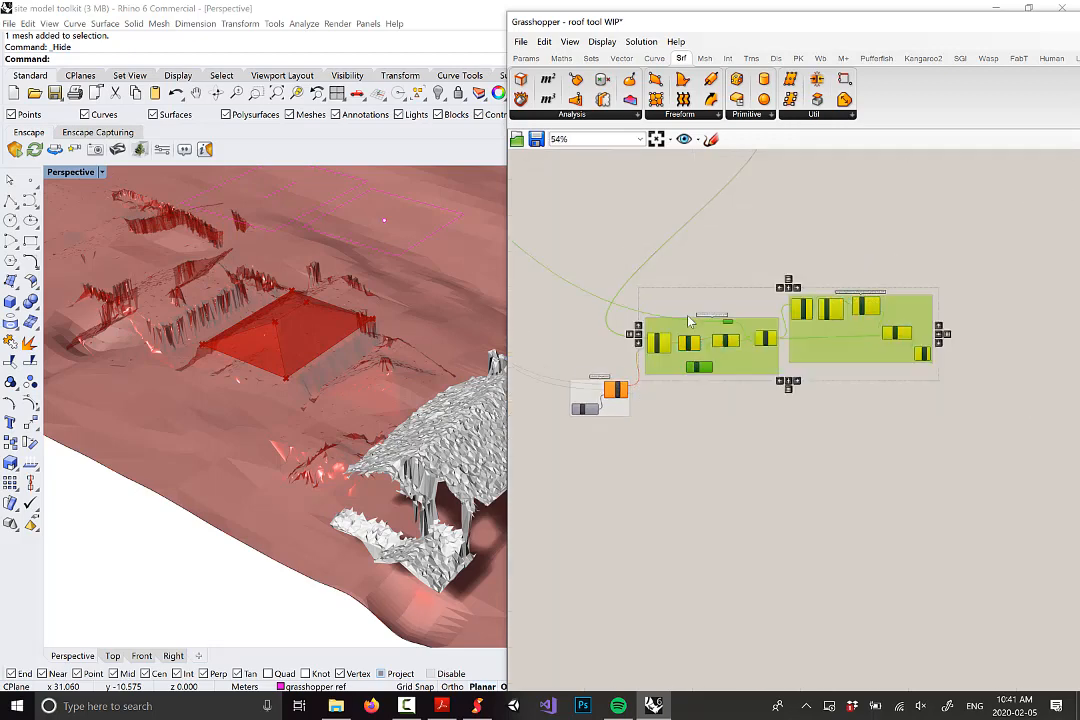
pyautogui.moveTo(752, 329); pyautogui.dragTo(757, 460, button='right')
pyautogui.scroll(4, 751, 474)
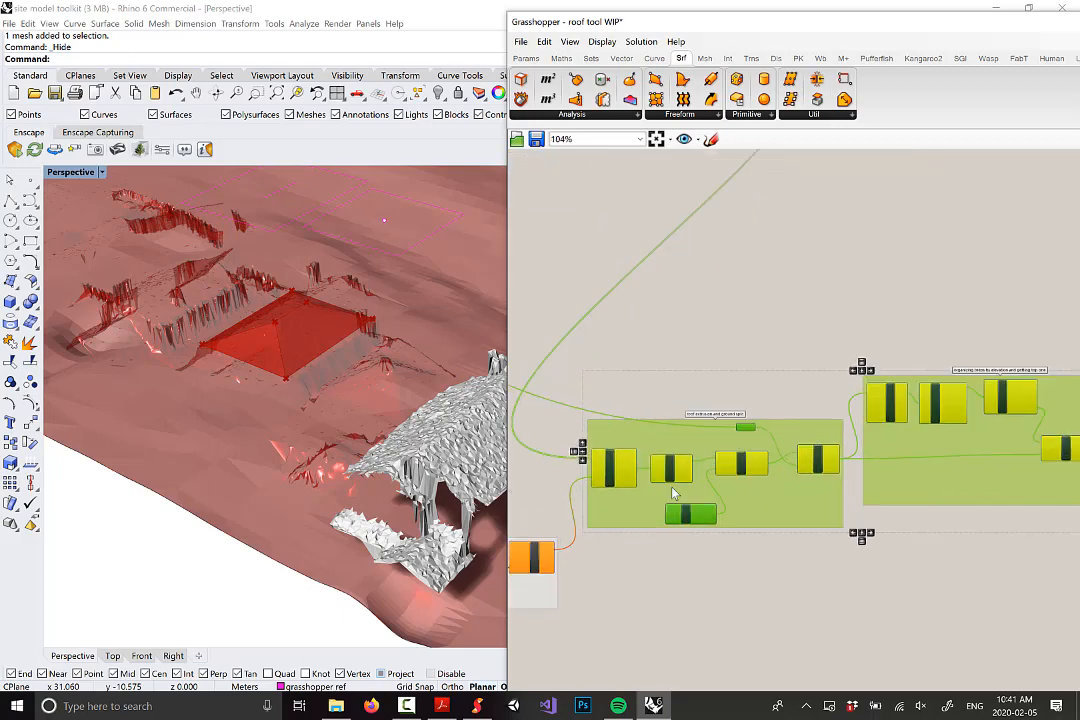
pyautogui.scroll(-2, 800, 511)
pyautogui.scroll(-1, 800, 511)
pyautogui.moveTo(800, 511); pyautogui.dragTo(1022, 294)
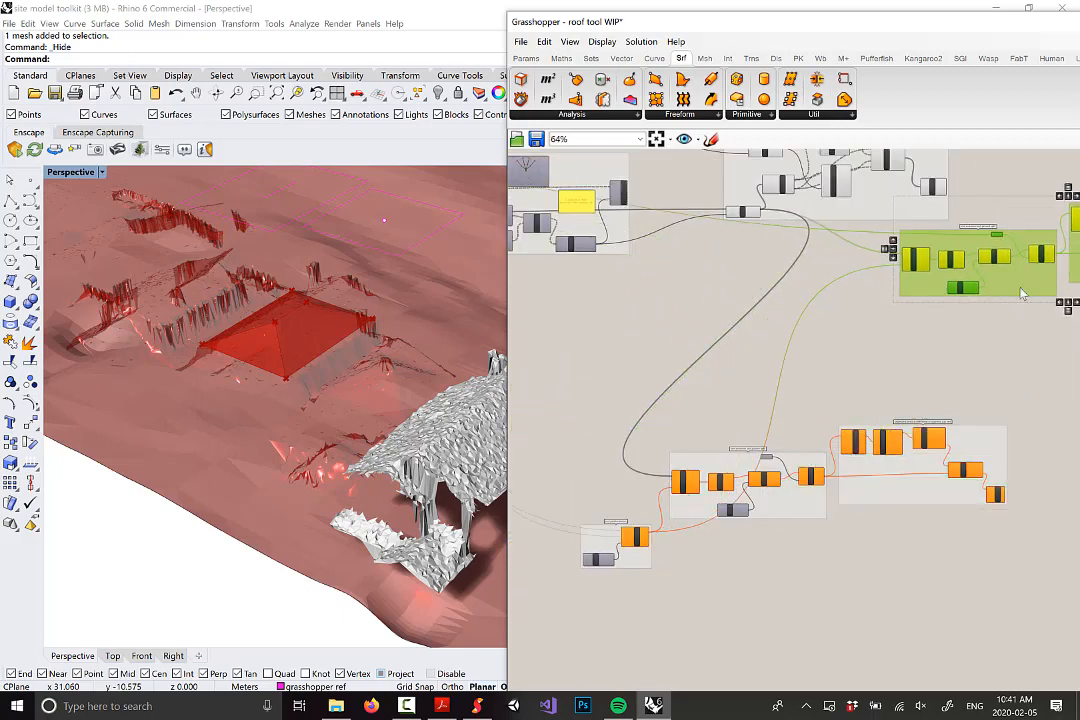
# Step: Move the two copied groups into line with the Brep Join of the roof surfaces group and deselect them
pyautogui.moveTo(1022, 294); pyautogui.dragTo(717, 431, button='right')
pyautogui.moveTo(696, 430); pyautogui.dragTo(784, 351)
pyautogui.scroll(7, 770, 350)
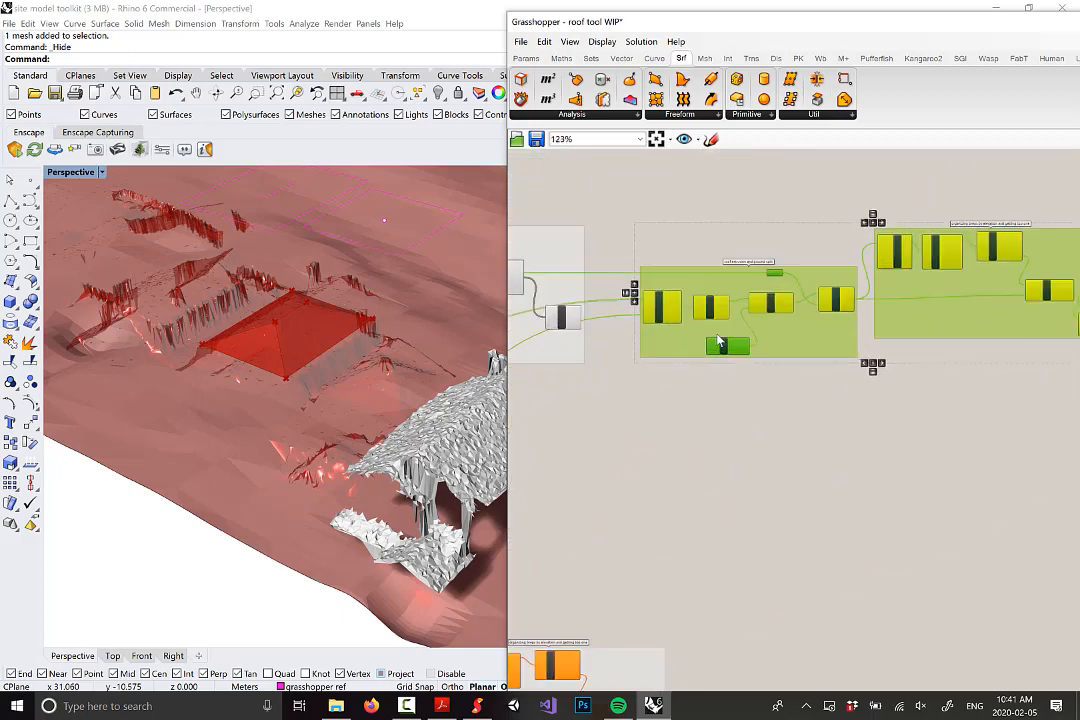
pyautogui.moveTo(657, 396); pyautogui.dragTo(789, 443, button='right')
pyautogui.click(790, 449)
# Step: Delete the Extrude Point component from the copied "roof extrusion and ground split" group
pyautogui.scroll(-3, 760, 338)
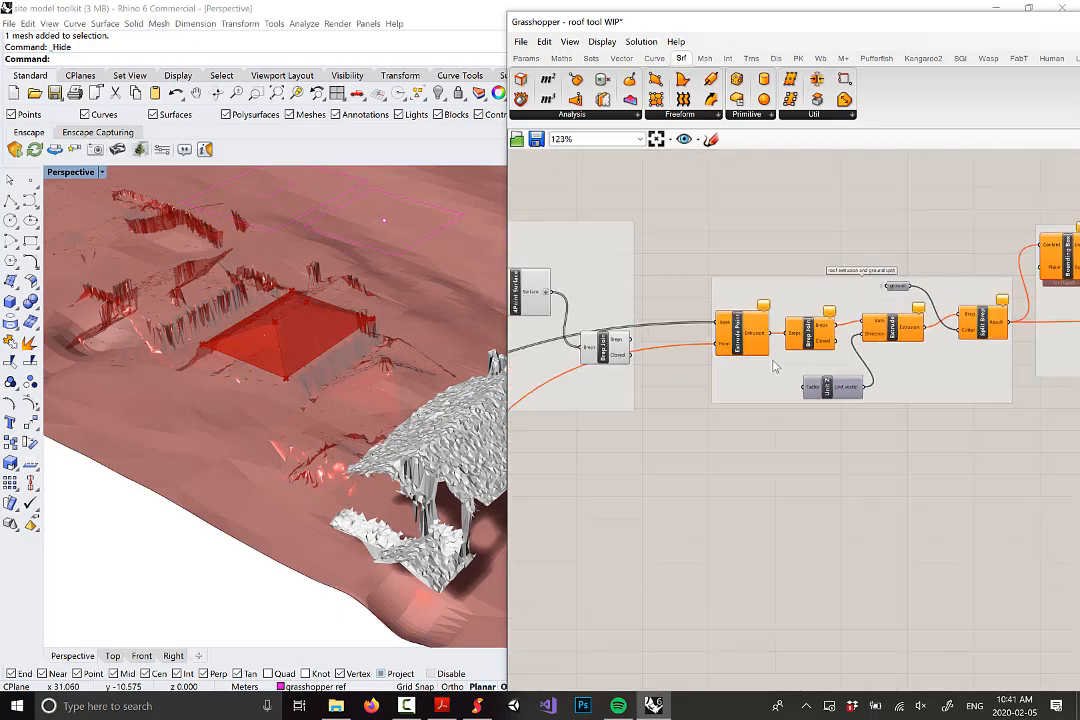
pyautogui.scroll(2, 750, 340)
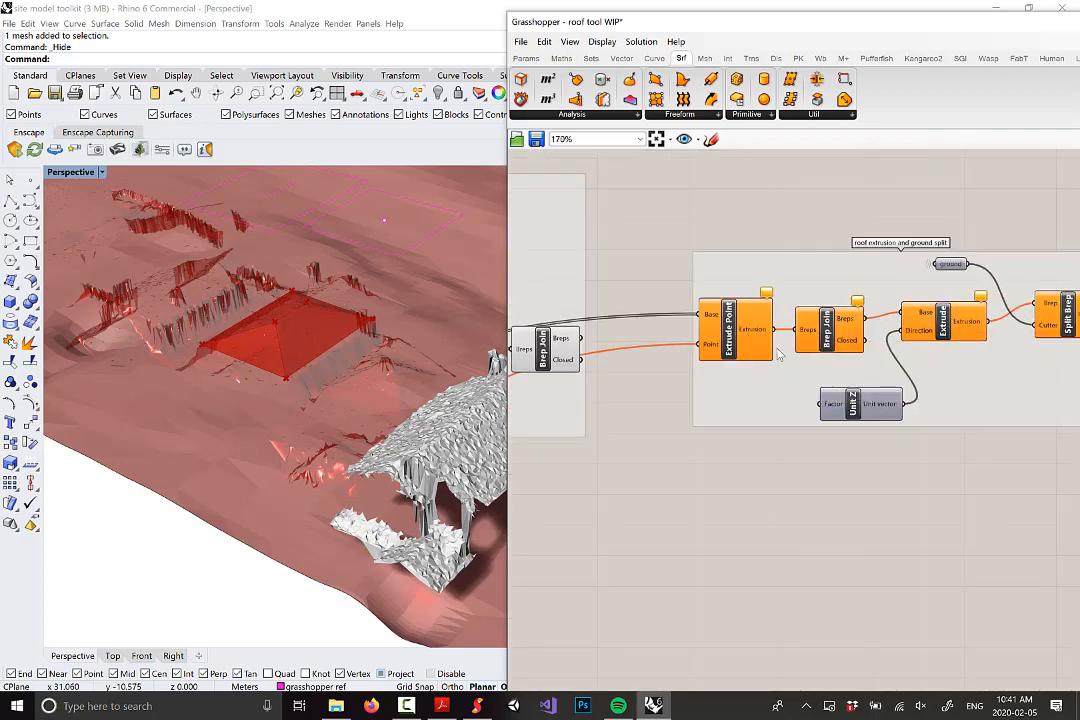
pyautogui.scroll(-4, 745, 360)
pyautogui.scroll(3, 820, 335)
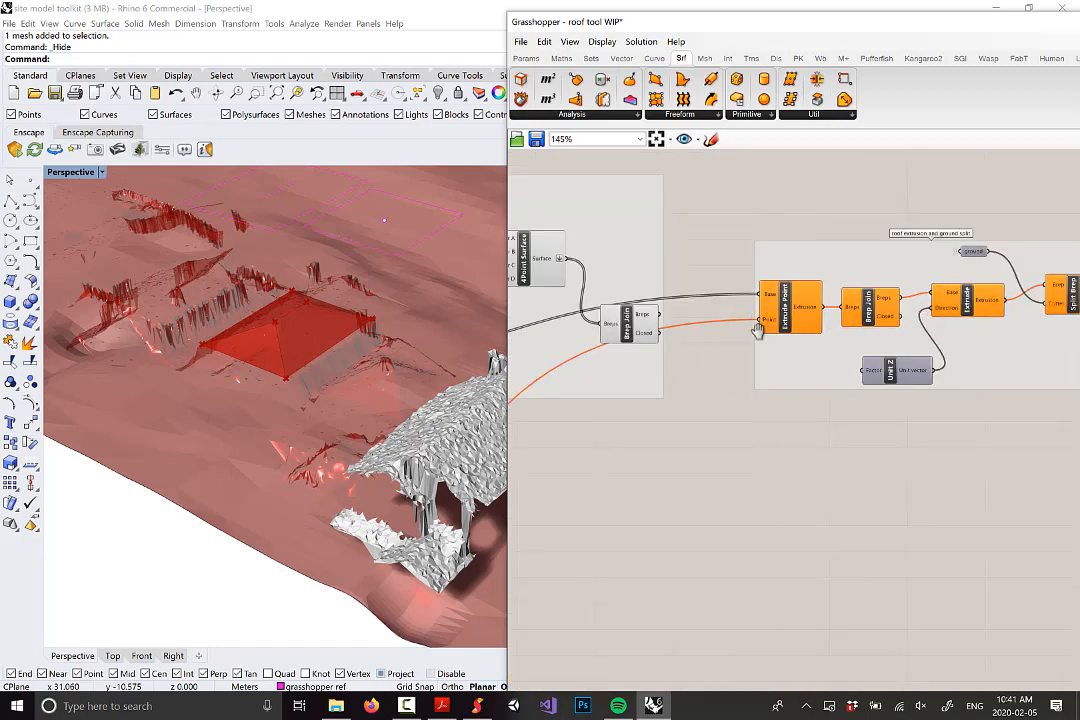
pyautogui.scroll(2, 757, 330)
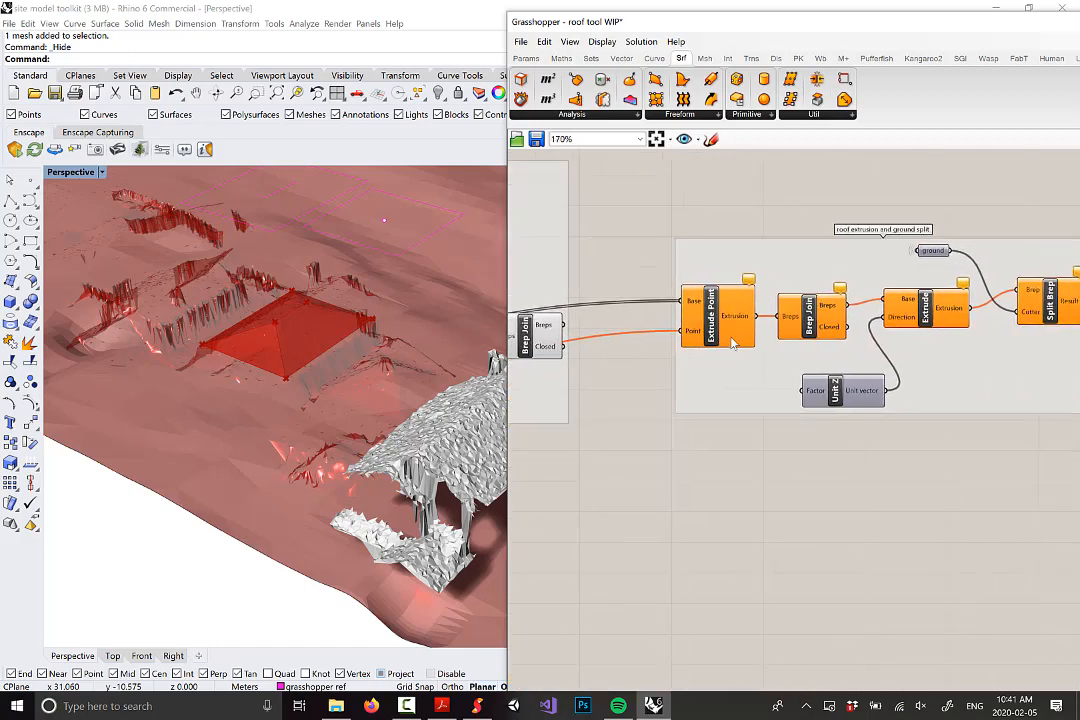
pyautogui.click(712, 324)
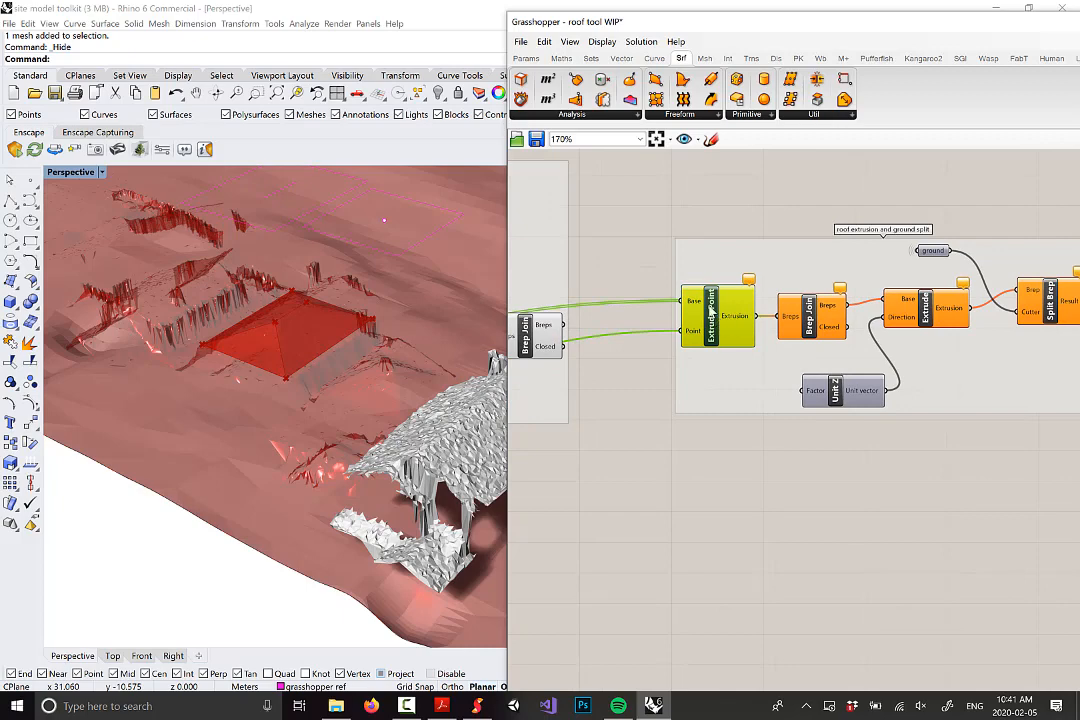
pyautogui.scroll(-7, 348, 359)
pyautogui.moveTo(348, 359); pyautogui.dragTo(397, 198, button='right')
pyautogui.scroll(7, 310, 292)
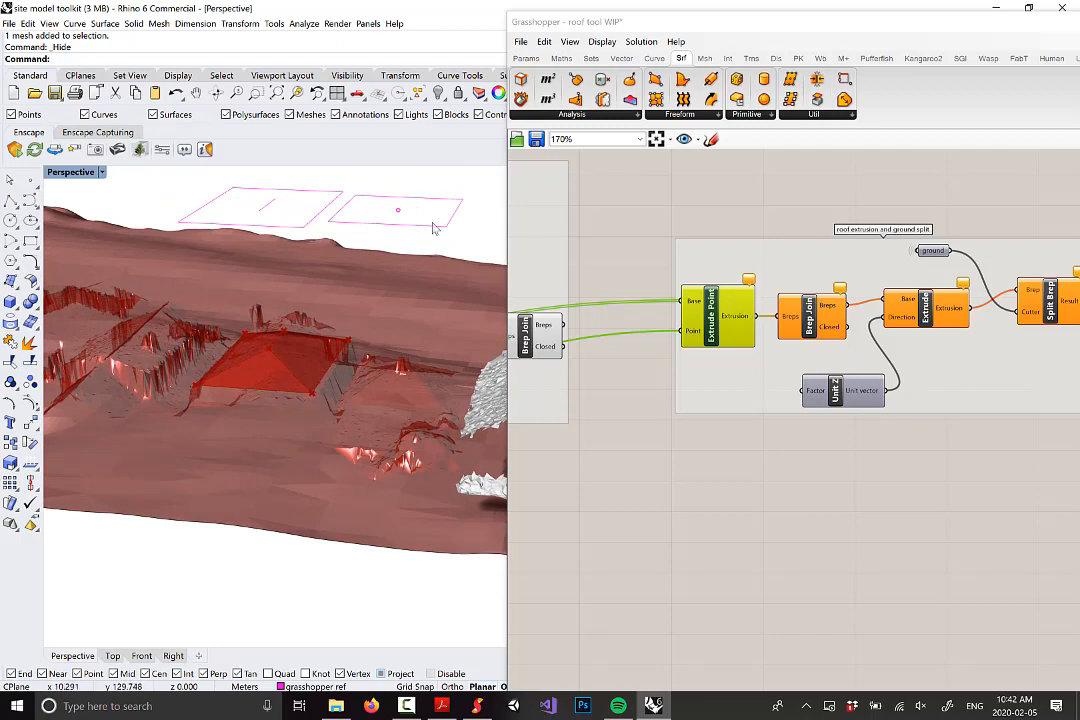
pyautogui.scroll(2, 735, 313)
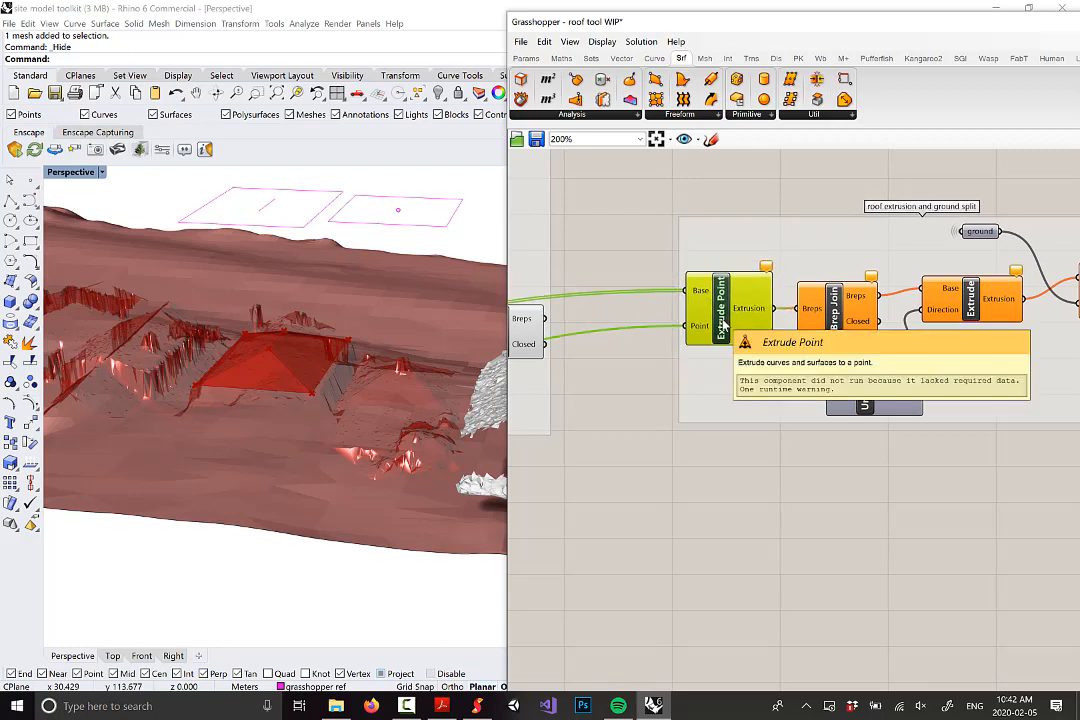
pyautogui.press('Delete')
# Step: Move both copied groups closer to the roof surfaces group and deselect them
pyautogui.click(835, 314)
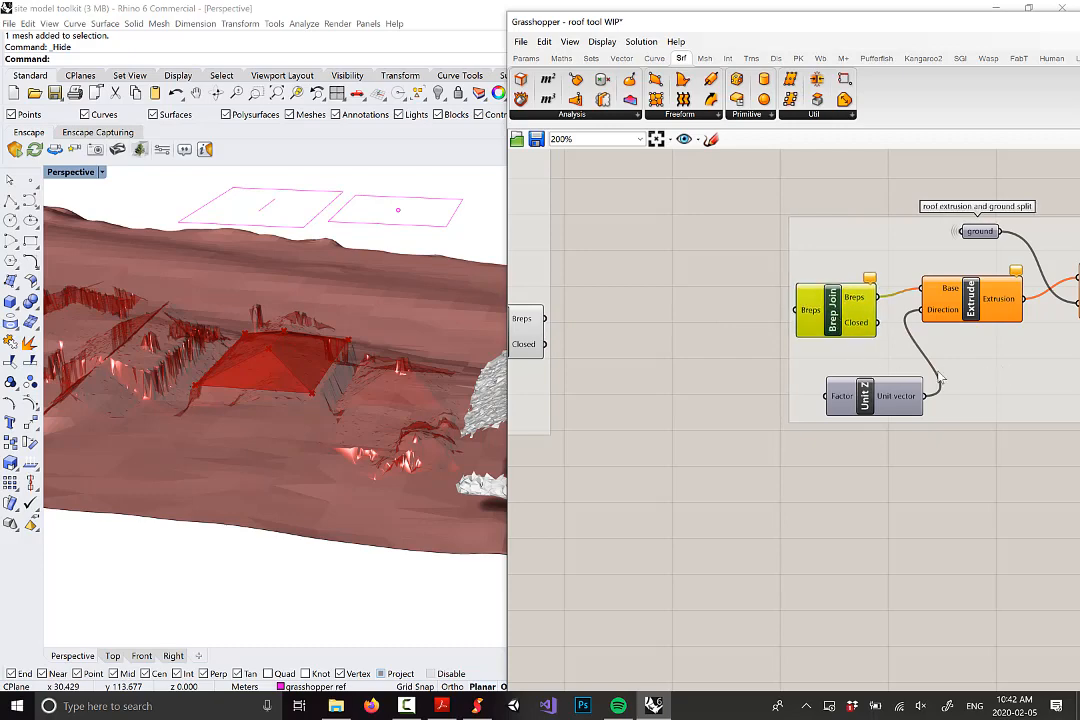
pyautogui.scroll(-6, 940, 379)
pyautogui.moveTo(694, 273); pyautogui.dragTo(690, 275)
pyautogui.scroll(3, 671, 328)
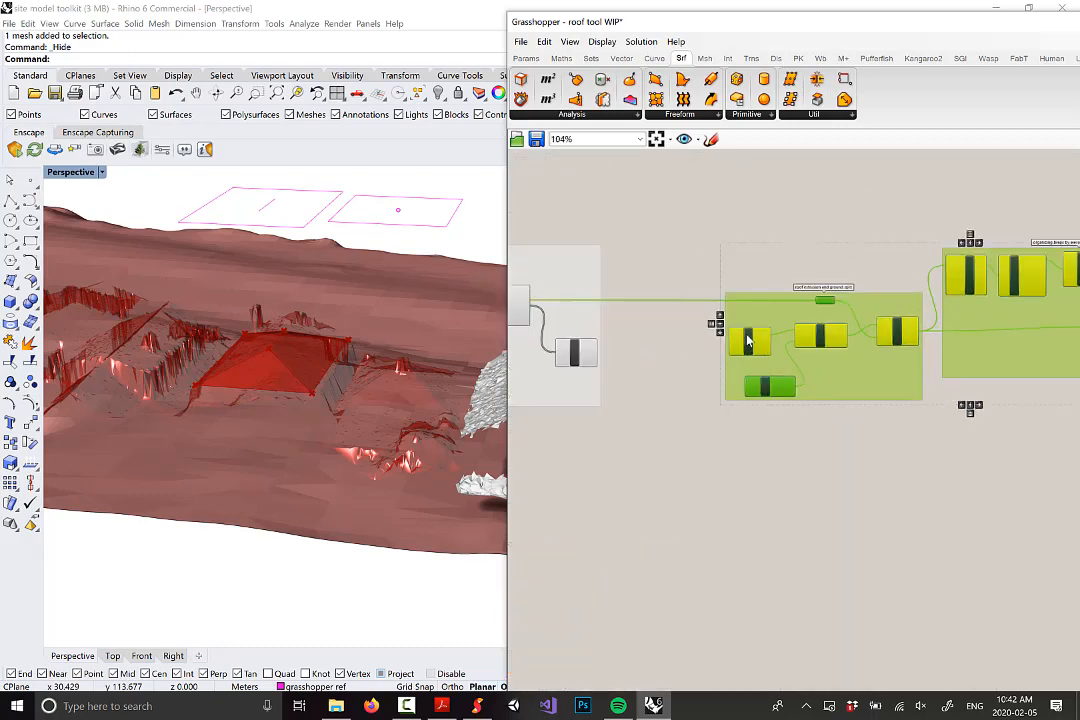
pyautogui.moveTo(783, 323); pyautogui.dragTo(703, 309)
pyautogui.scroll(3, 618, 362)
pyautogui.click(688, 438)
pyautogui.moveTo(688, 438); pyautogui.dragTo(744, 457, button='right')
# Step: Delete the redundant Brep Join from the copied "roof extrusion and ground split" group
pyautogui.moveTo(785, 332); pyautogui.dragTo(783, 320)
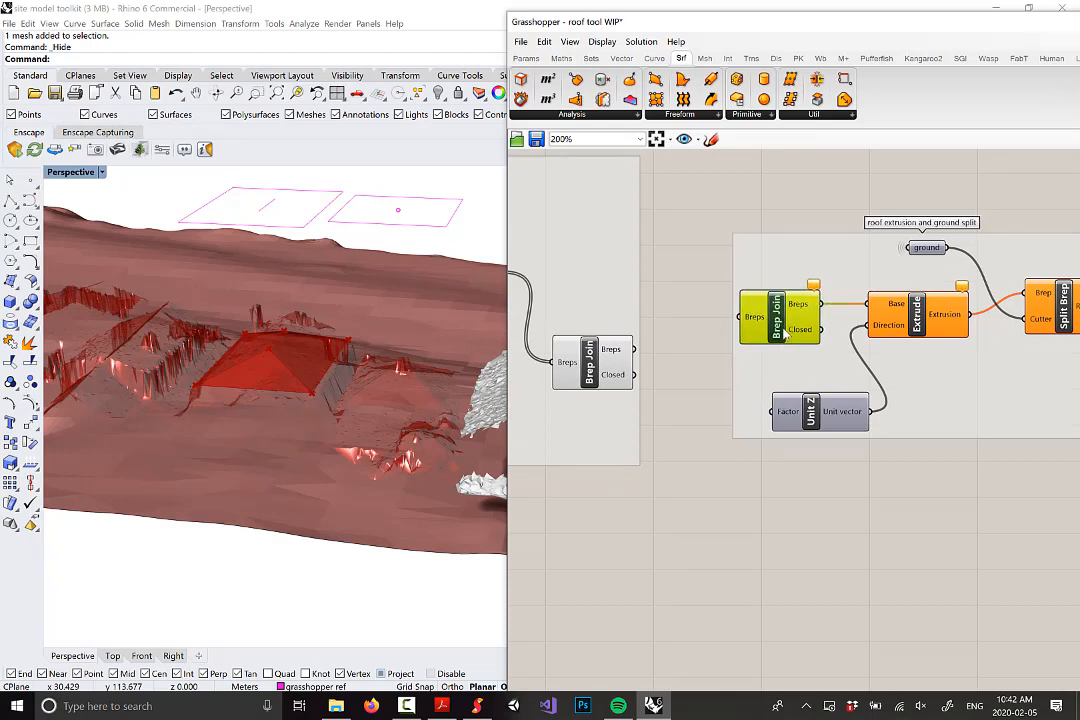
pyautogui.moveTo(589, 373); pyautogui.dragTo(606, 370)
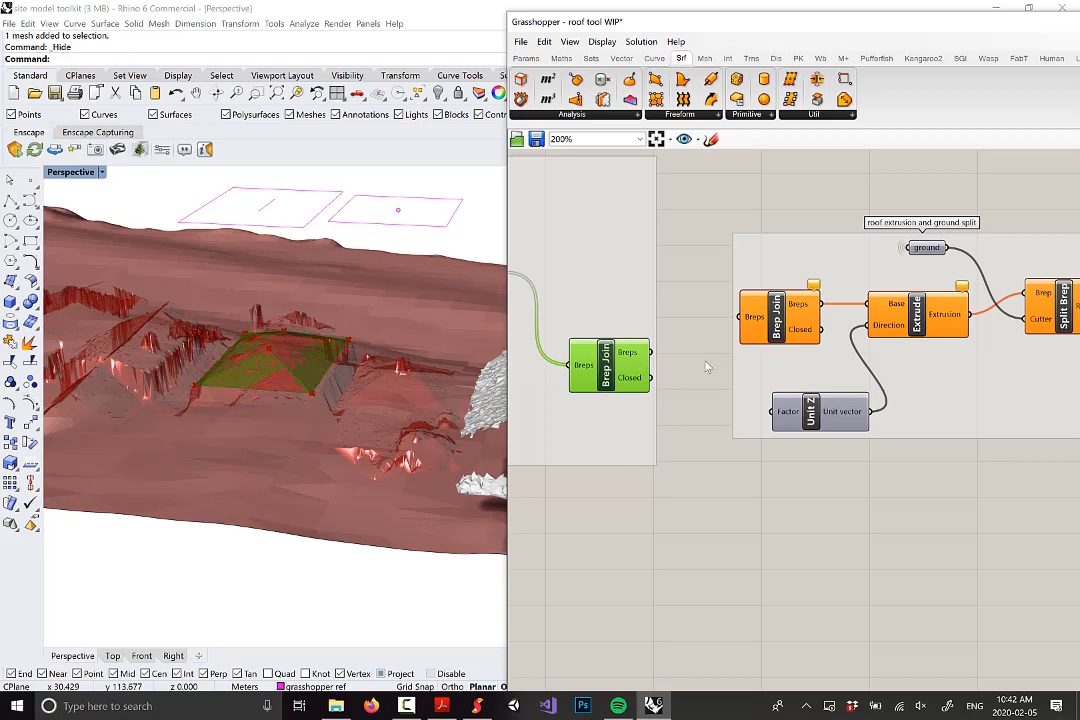
pyautogui.click(778, 324)
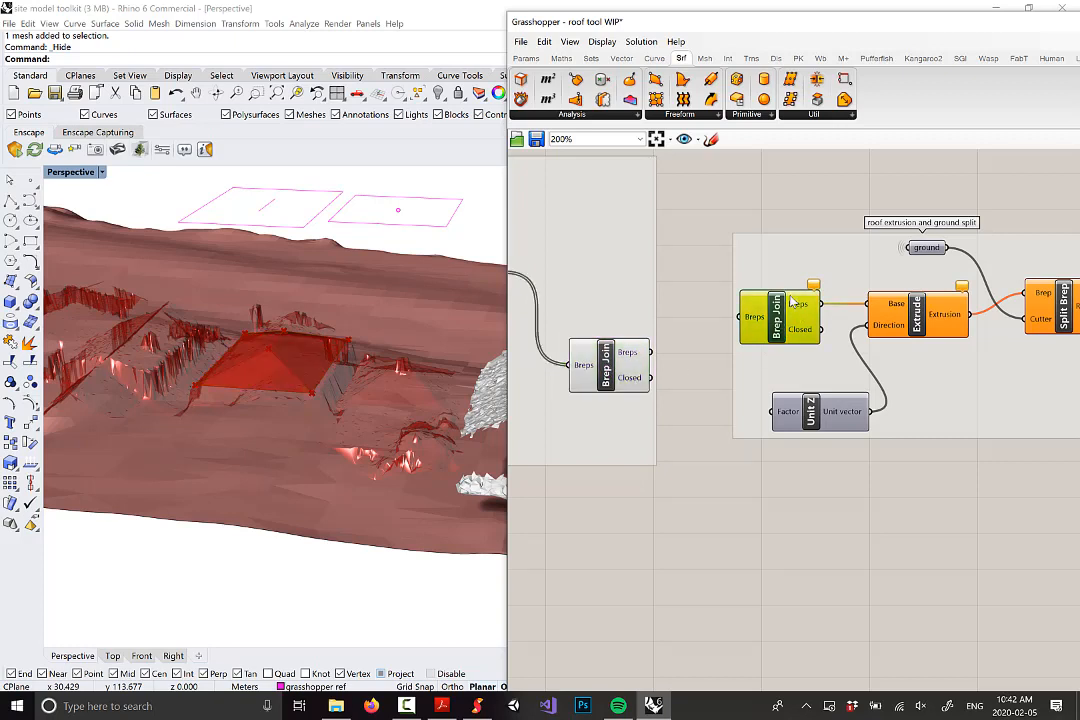
pyautogui.press('Delete')
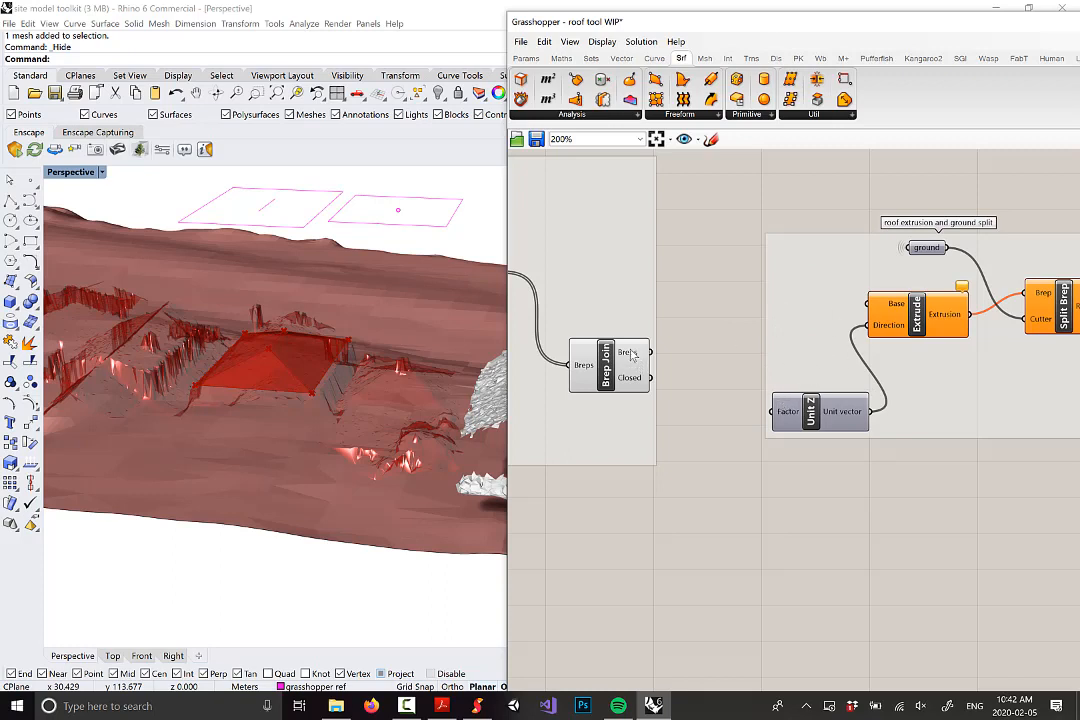
# Step: Raise the roof surfaces group's Brep Join slightly and connect its Breps output to the copied Extrude's Base input
pyautogui.moveTo(632, 354); pyautogui.dragTo(630, 331)
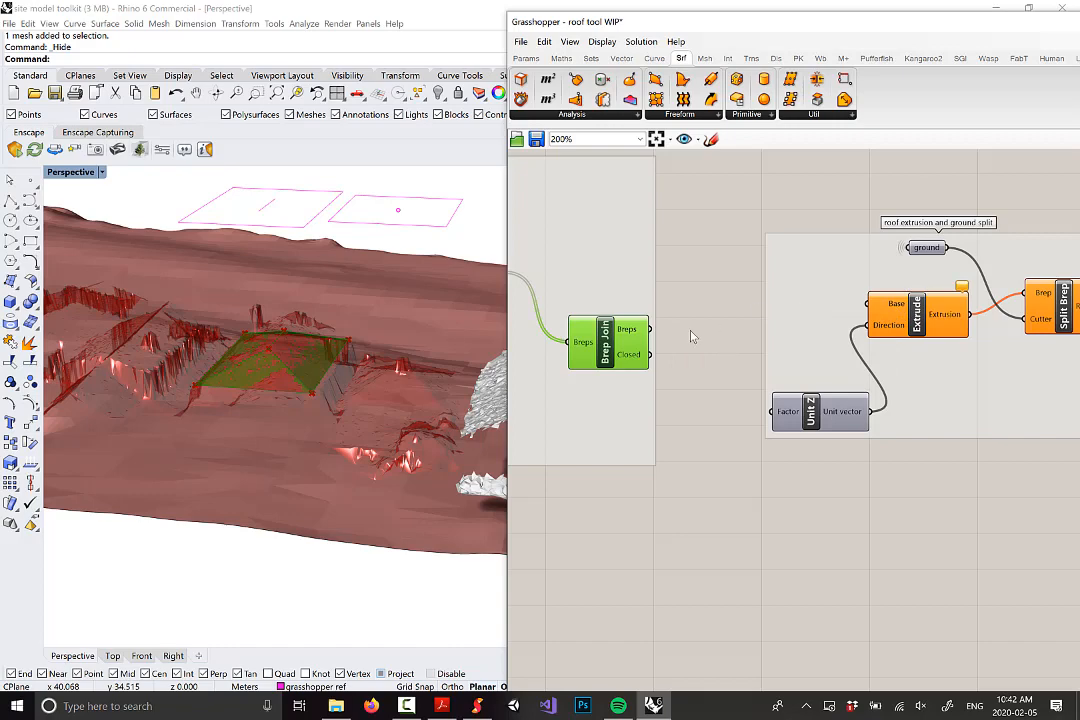
pyautogui.moveTo(656, 338); pyautogui.dragTo(870, 306)
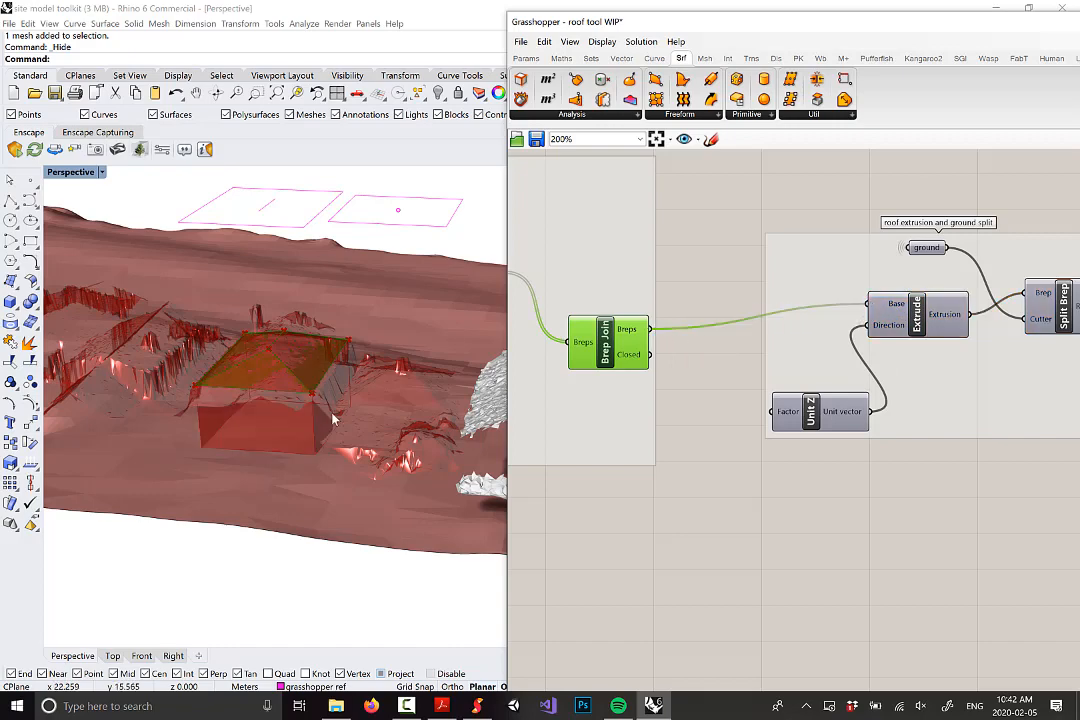
# Step: Inspect the extruded and ground-split roof in the viewport along with the List Item of the copied elevation-sorting group
pyautogui.moveTo(354, 450); pyautogui.dragTo(205, 420, button='right')
pyautogui.scroll(-7, 656, 416)
pyautogui.moveTo(738, 400); pyautogui.dragTo(756, 378, button='right')
pyautogui.scroll(2, 932, 386)
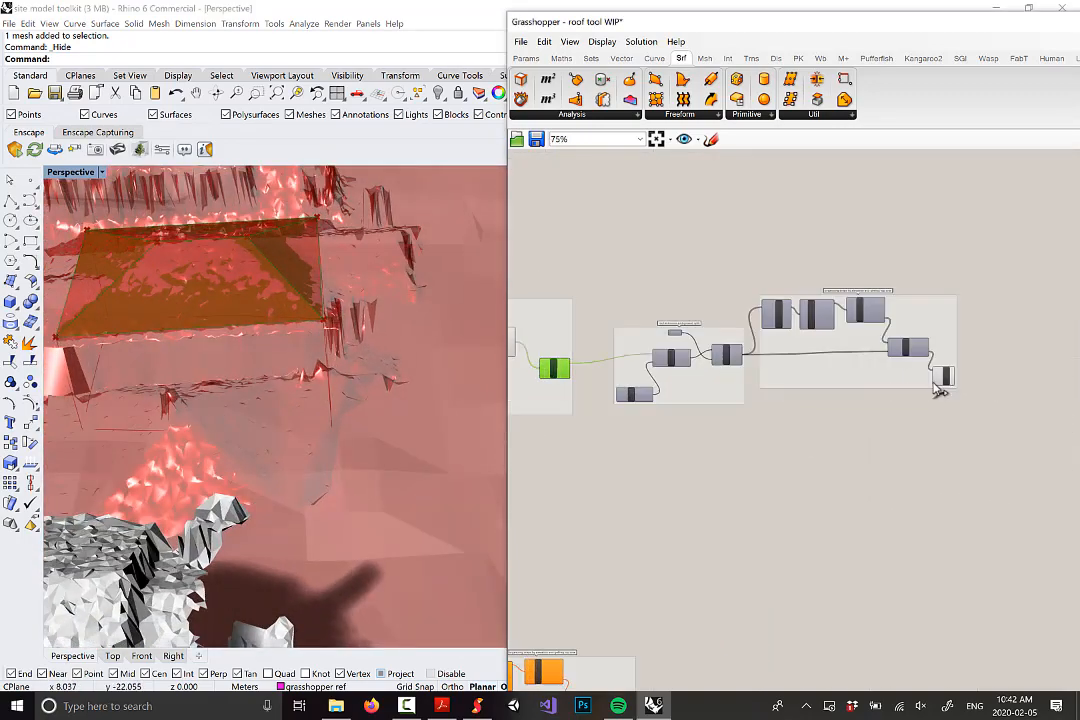
pyautogui.click(944, 381)
pyautogui.moveTo(785, 431)
pyautogui.mouseDown(button='right')
pyautogui.moveTo(905, 411)
pyautogui.moveTo(911, 386)
pyautogui.moveTo(796, 393)
pyautogui.moveTo(788, 434)
pyautogui.mouseUp(button='right')
pyautogui.scroll(-2, 903, 411)
pyautogui.scroll(2, 928, 374)
pyautogui.scroll(2, 873, 373)
pyautogui.scroll(-2, 796, 393)
pyautogui.click(844, 381)
pyautogui.scroll(-3, 875, 388)
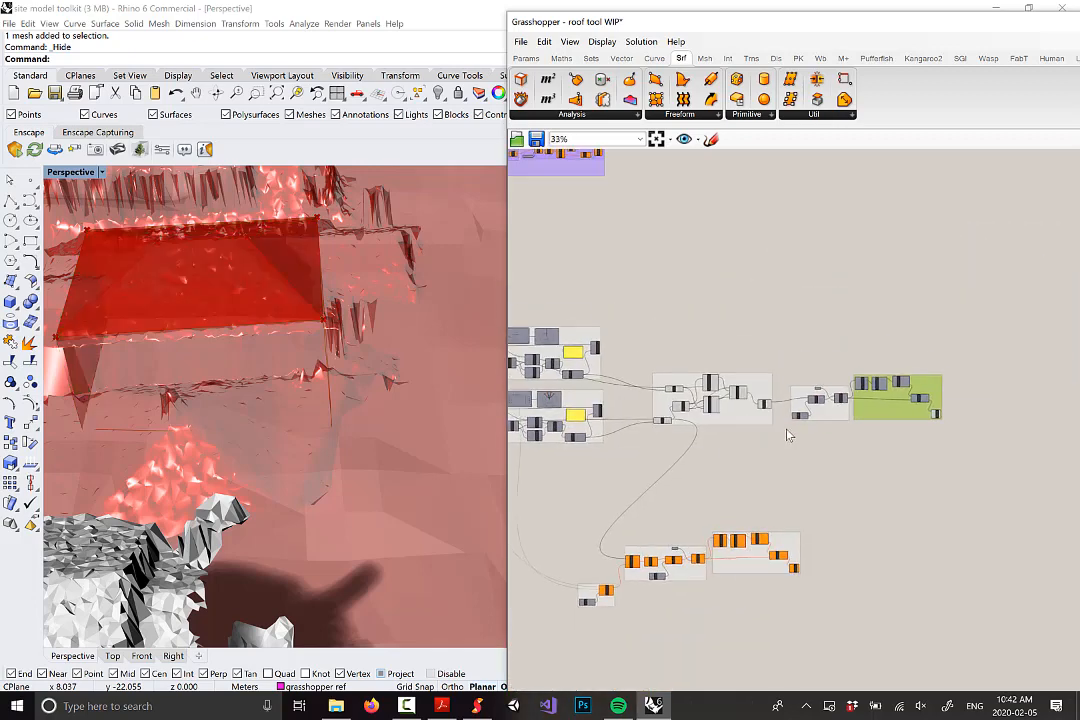
# Step: Move the lower point, extrusion and elevation-sorting groups up closer beneath the ridged roof's groups
pyautogui.scroll(-4, 672, 356)
pyautogui.moveTo(672, 356); pyautogui.dragTo(778, 396, button='right')
pyautogui.scroll(1, 721, 332)
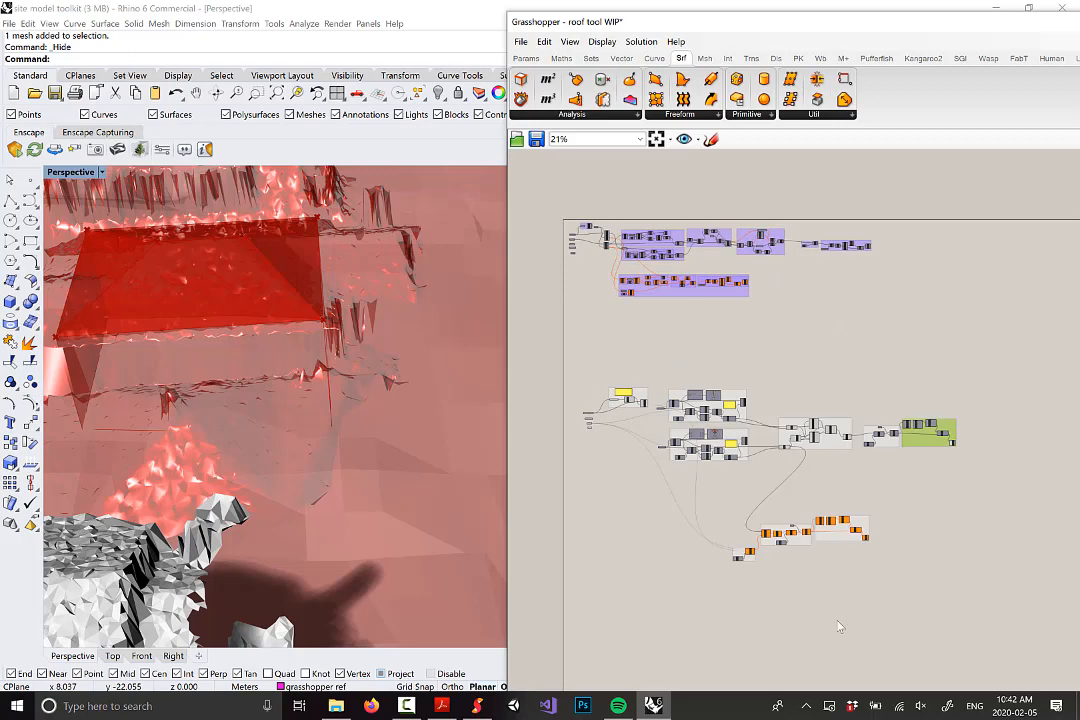
pyautogui.moveTo(890, 614); pyautogui.dragTo(665, 514)
pyautogui.scroll(4, 922, 455)
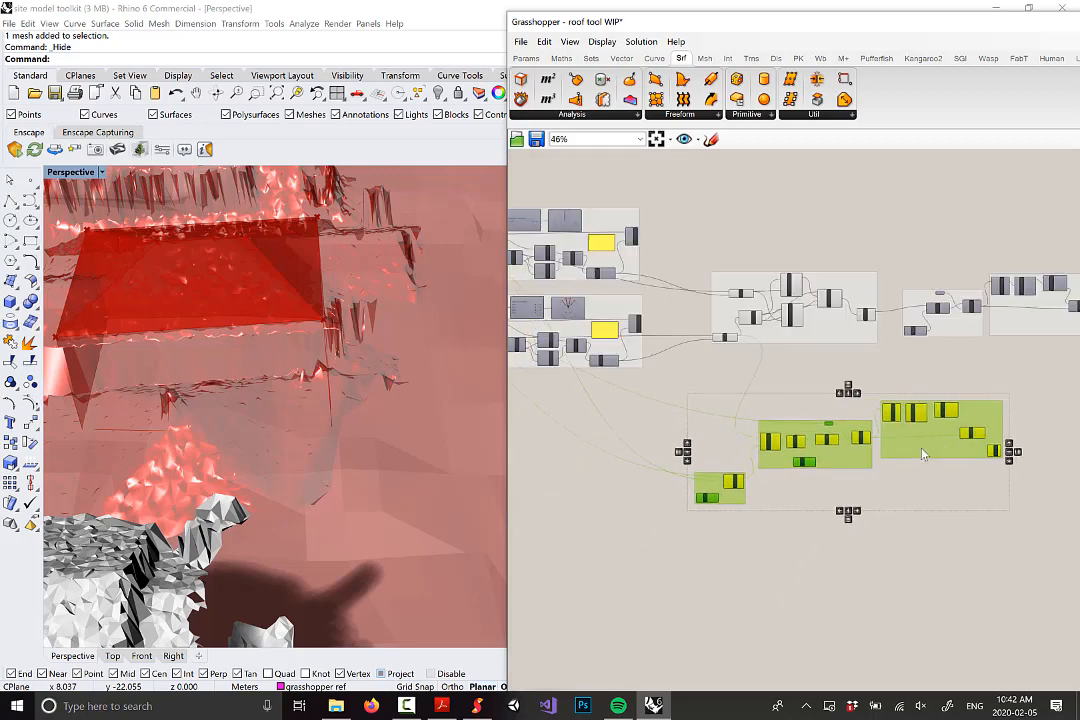
pyautogui.scroll(-2, 935, 440)
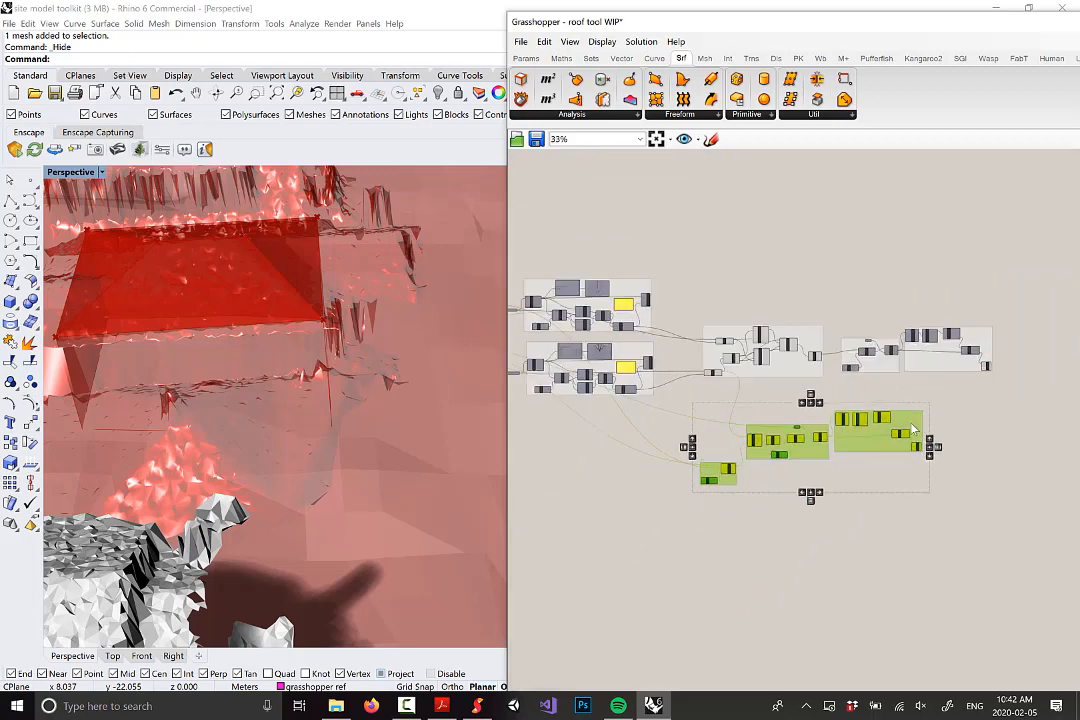
# Step: Delete the entire older definition with the purple groups at the top of the canvas
pyautogui.scroll(-3, 870, 365)
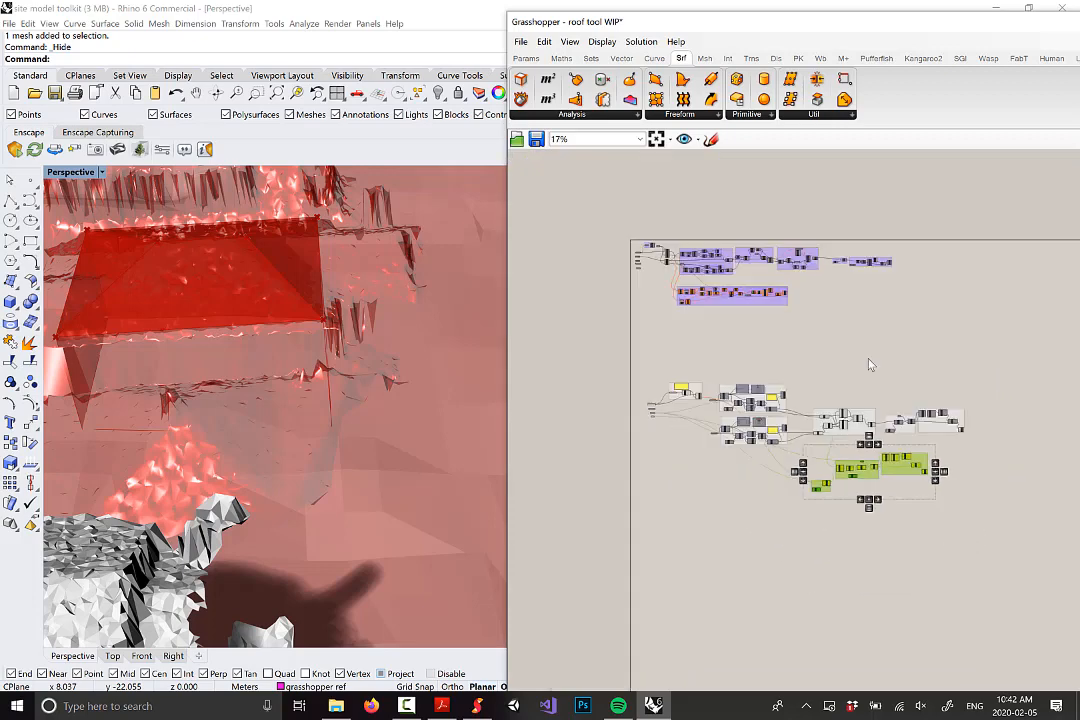
pyautogui.scroll(1, 935, 375)
pyautogui.moveTo(940, 369); pyautogui.dragTo(571, 236)
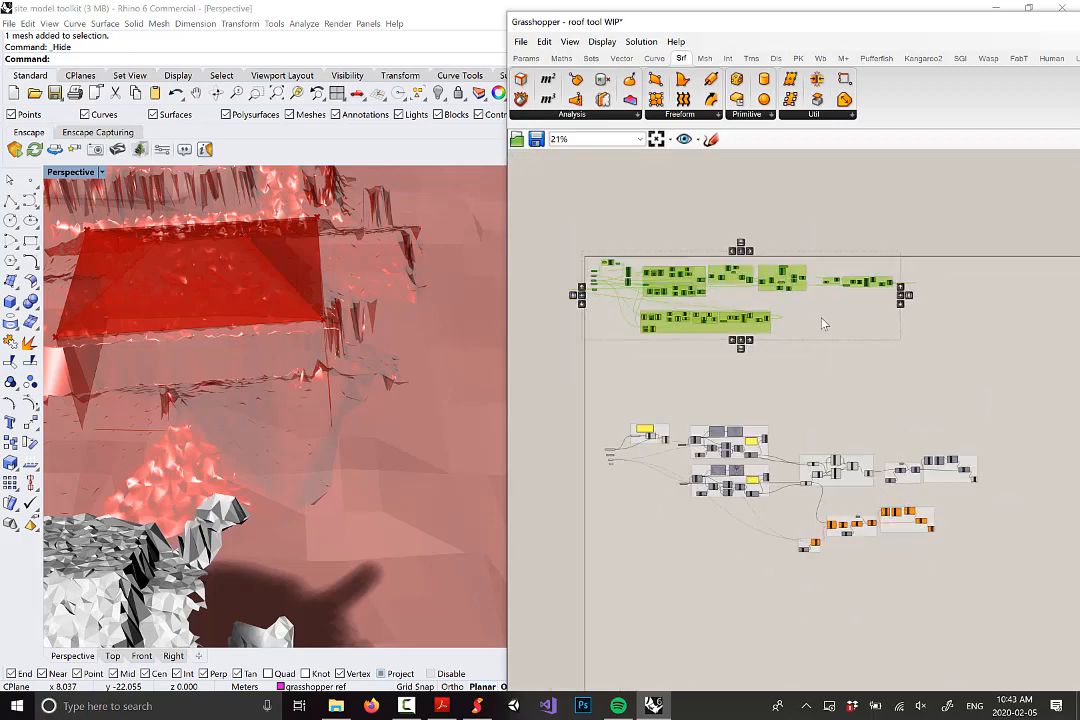
pyautogui.press('Delete')
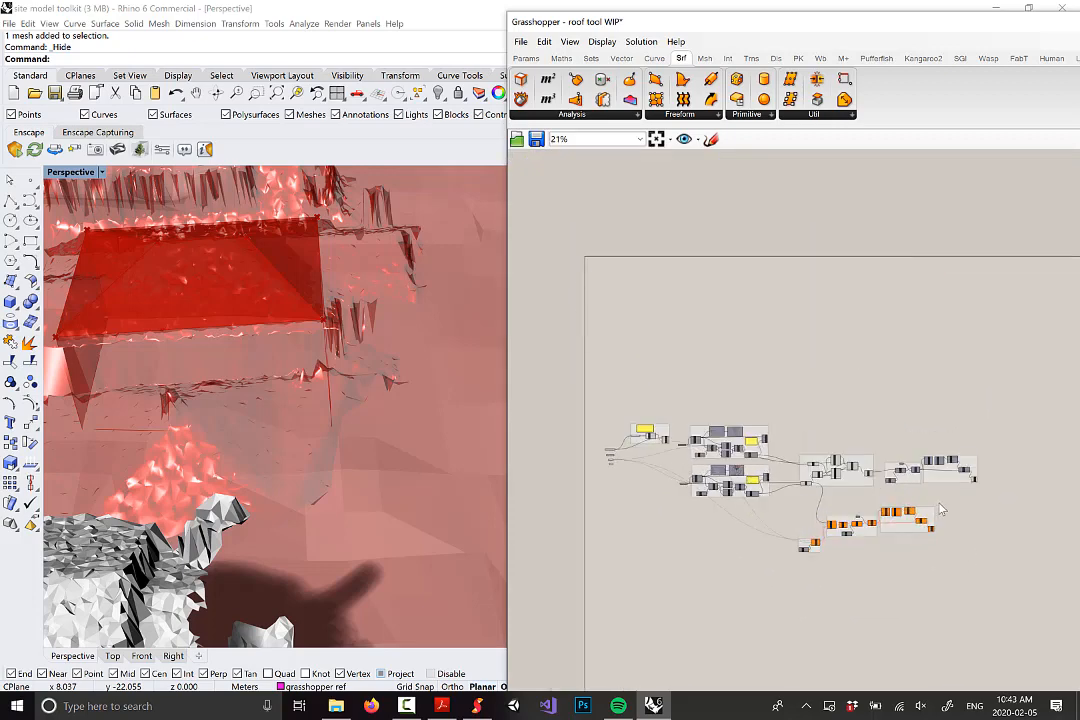
# Step: Move the whole remaining definition up into the emptied space at the top of the canvas and deselect it
pyautogui.moveTo(990, 556); pyautogui.dragTo(545, 395)
pyautogui.moveTo(657, 401); pyautogui.dragTo(662, 253)
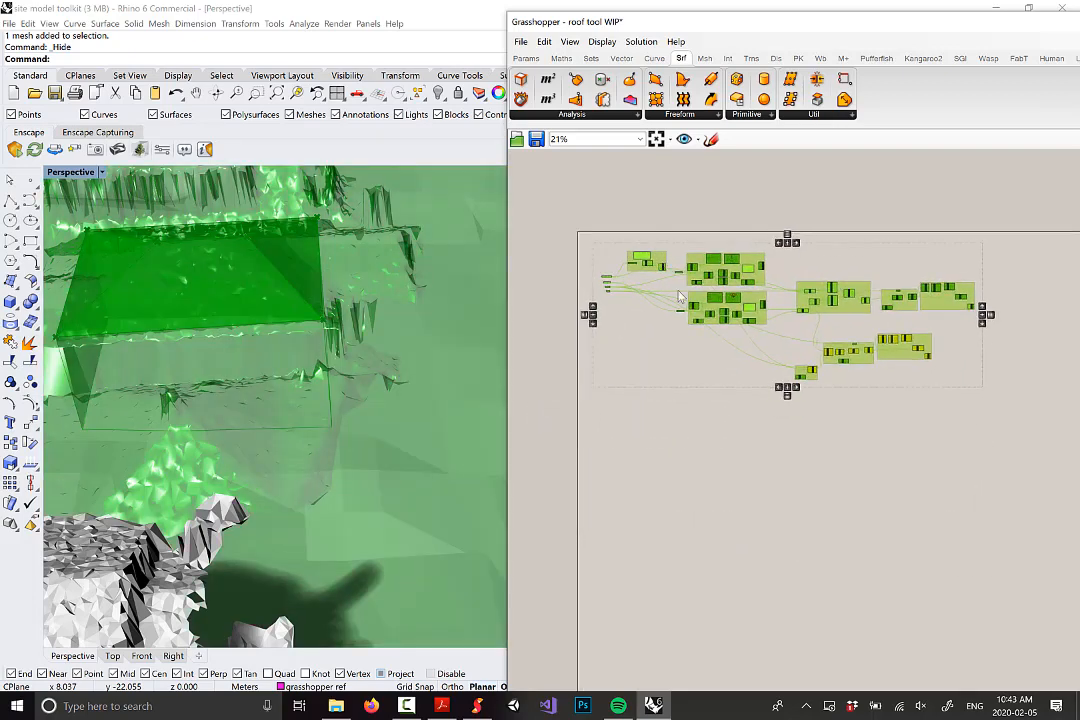
pyautogui.scroll(2, 900, 325)
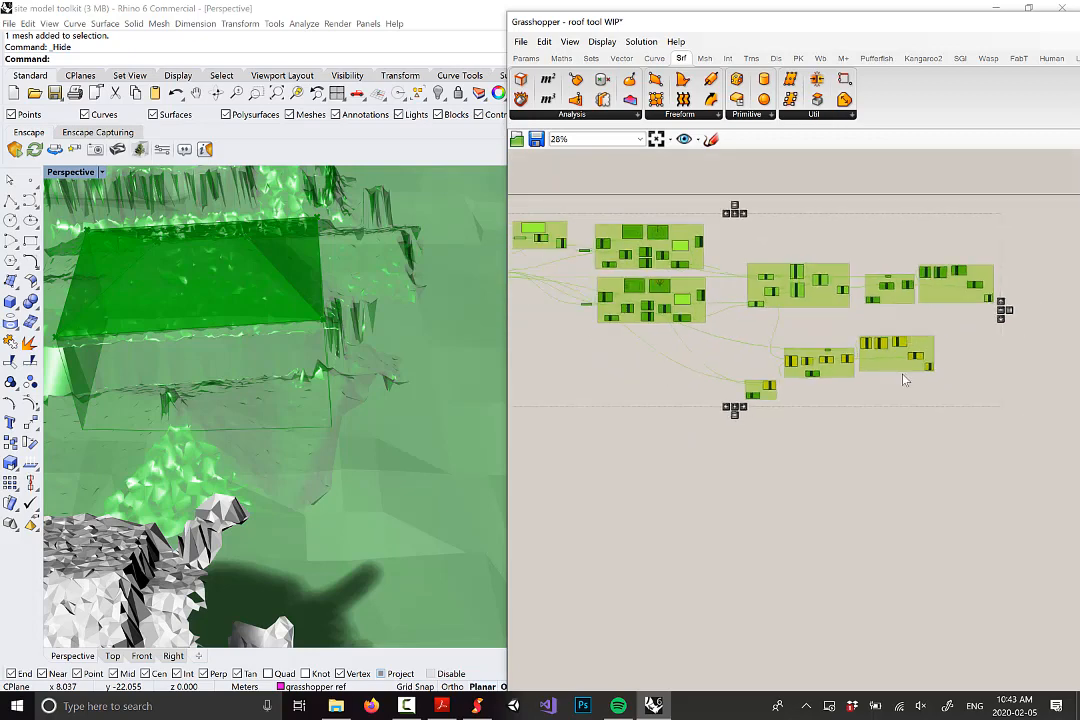
pyautogui.click(834, 461)
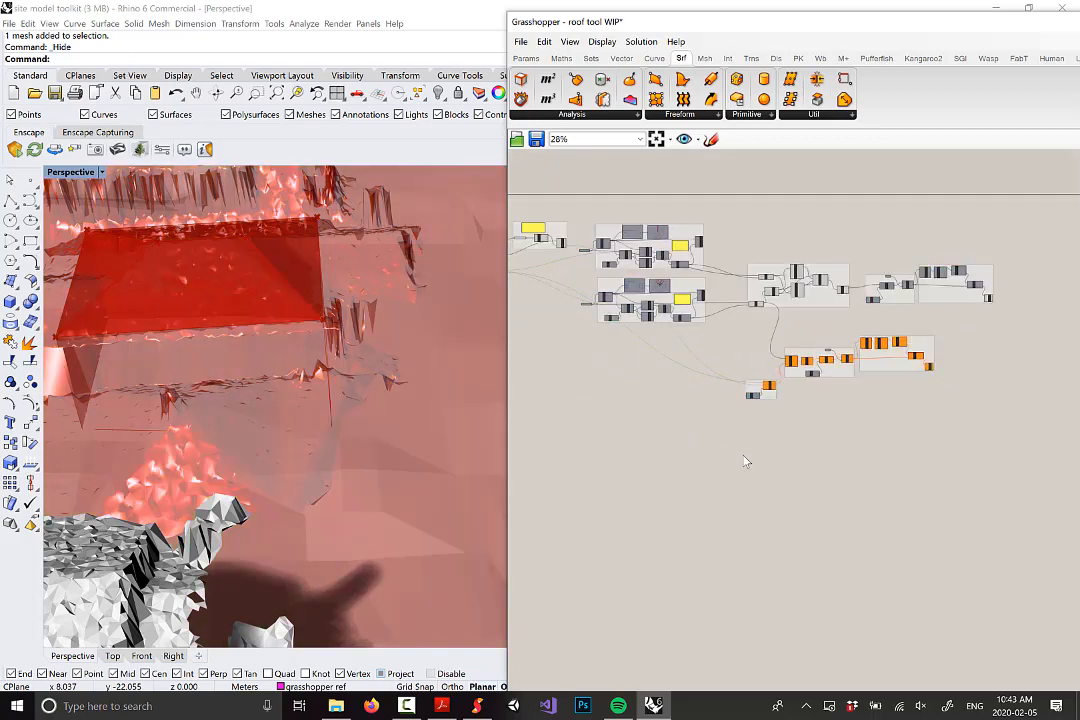
# Step: Review the cleaned-up definition and the roof model, then save the "roof tool WIP" definition
pyautogui.moveTo(787, 467); pyautogui.dragTo(849, 441, button='right')
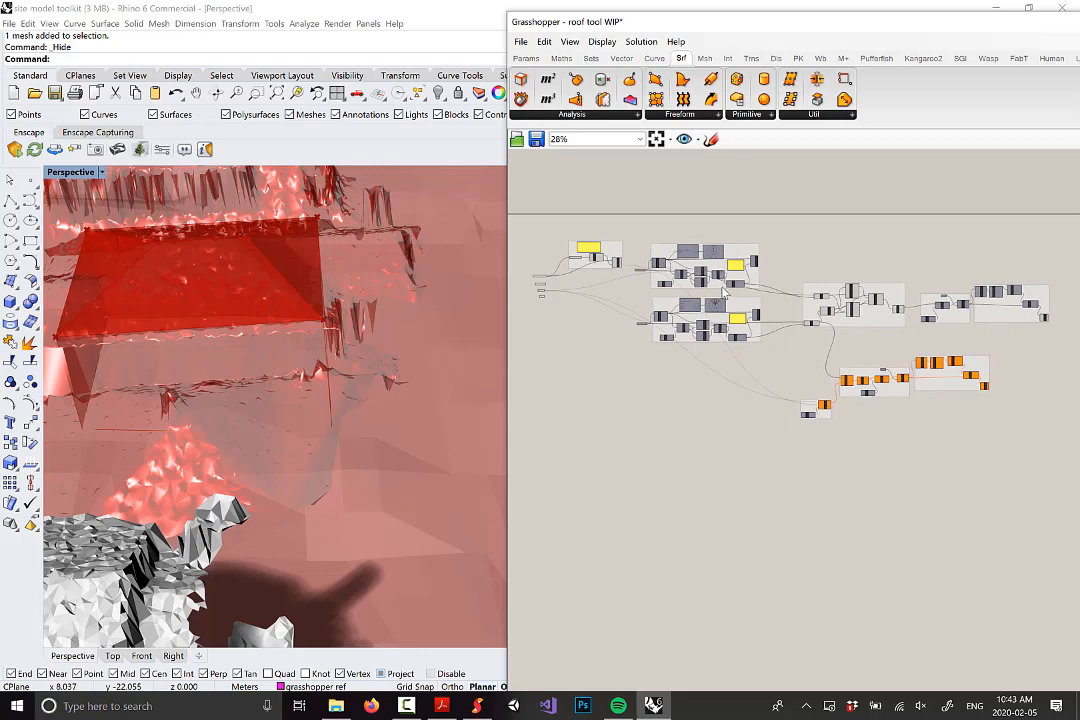
pyautogui.moveTo(745, 303); pyautogui.dragTo(724, 318, button='right')
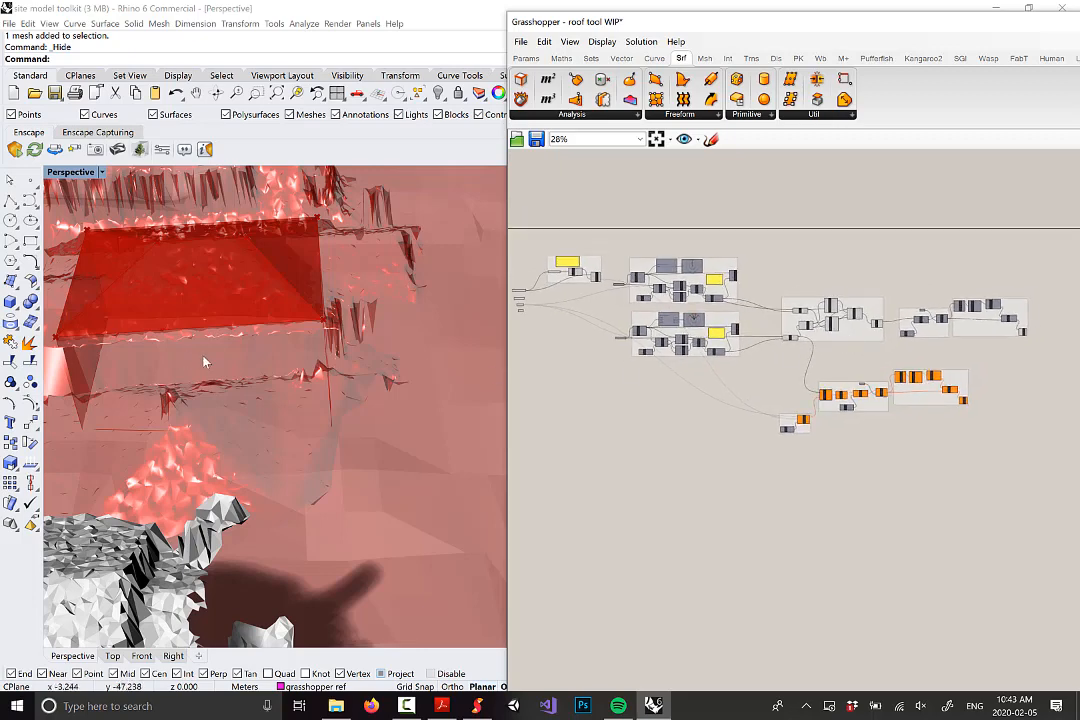
pyautogui.moveTo(170, 300); pyautogui.dragTo(225, 336, button='right')
pyautogui.scroll(2, 1014, 335)
pyautogui.scroll(-2, 970, 335)
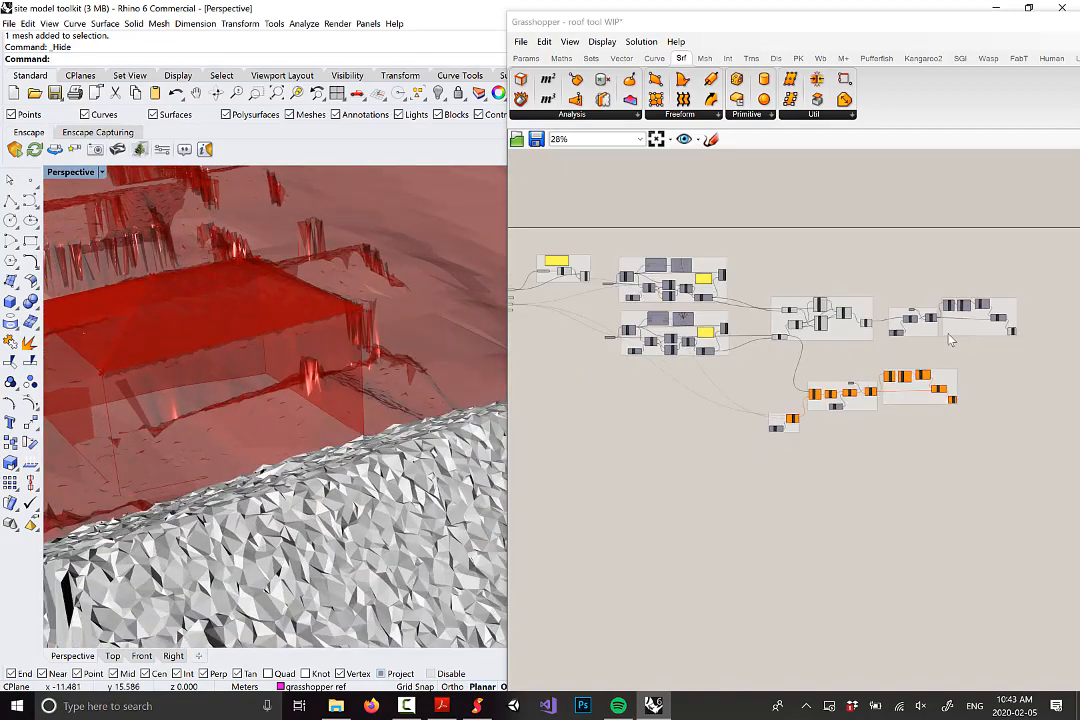
pyautogui.moveTo(877, 335); pyautogui.dragTo(919, 343, button='right')
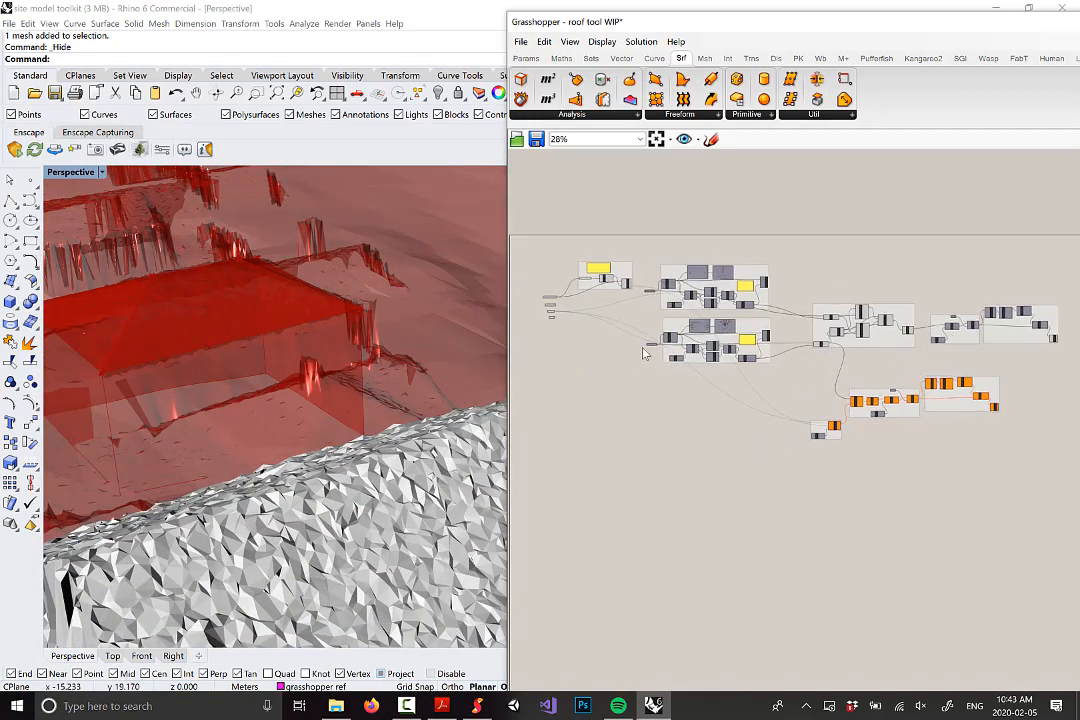
pyautogui.click(521, 41)
pyautogui.click(577, 113)
pyautogui.scroll(-2, 676, 247)
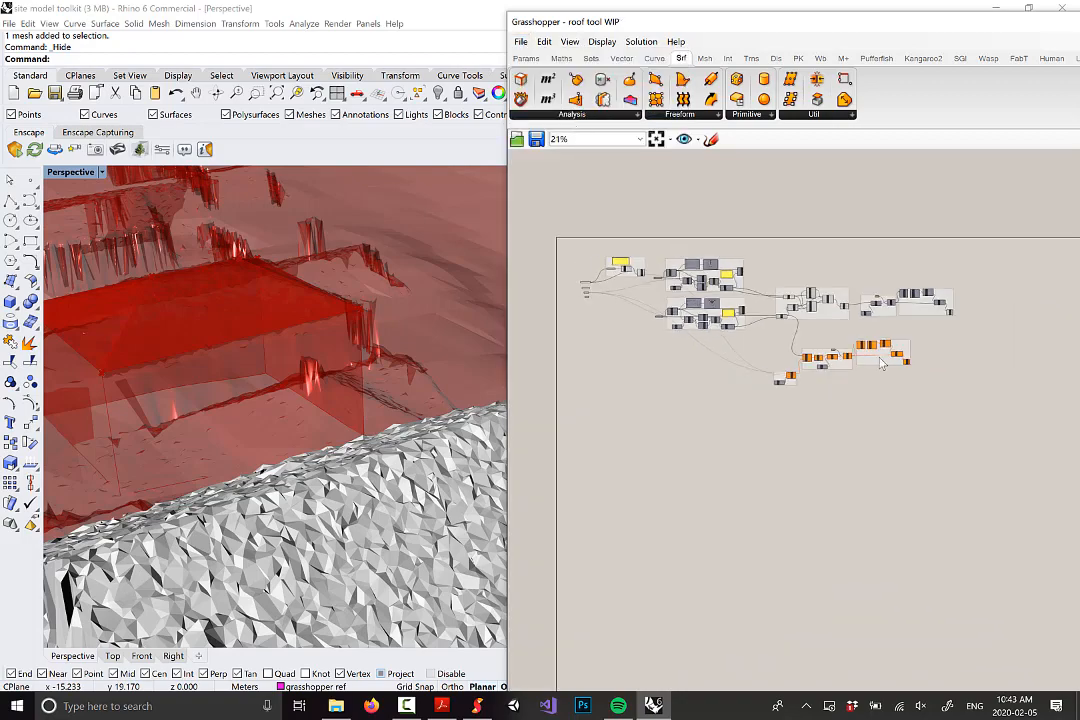
# Step: Shift the List Item in the lower elevation-sorting group slightly away from Sort List and deselect it
pyautogui.scroll(2, 905, 364)
pyautogui.scroll(-5, 262, 312)
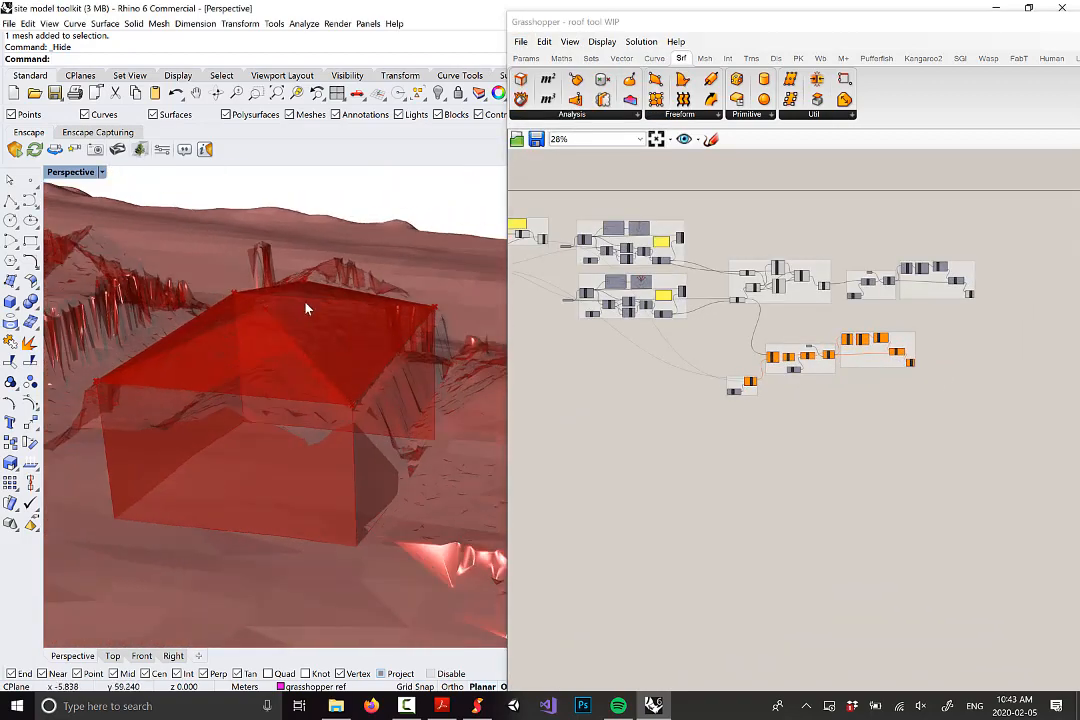
pyautogui.scroll(2, 950, 345)
pyautogui.scroll(5, 968, 350)
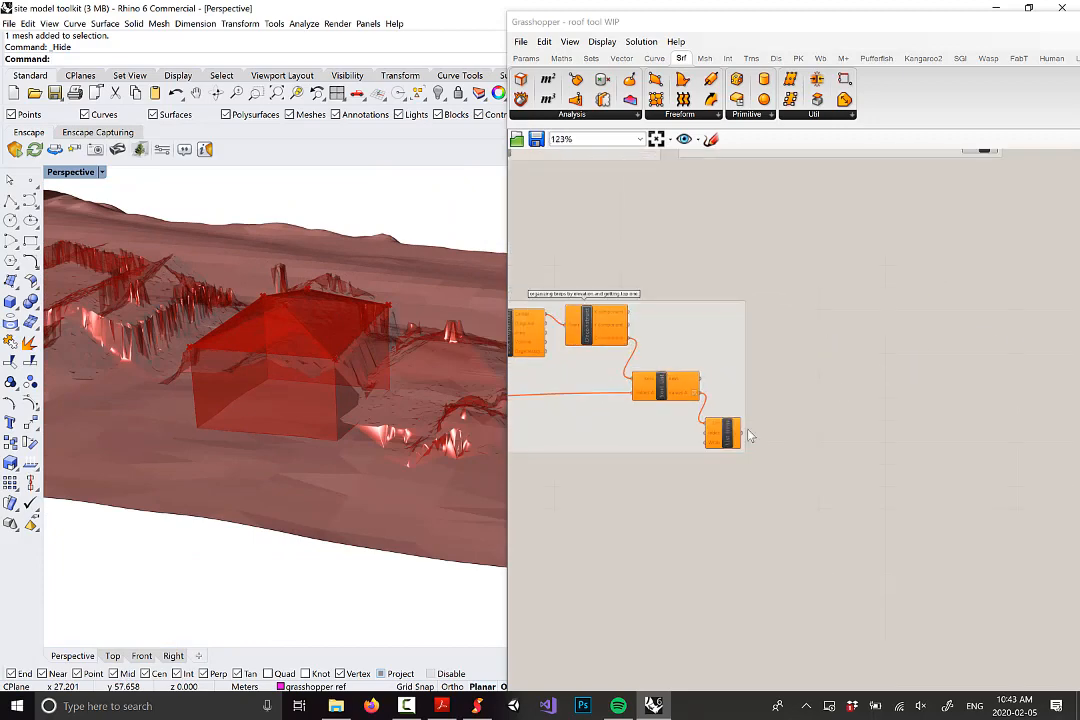
pyautogui.click(722, 434)
pyautogui.moveTo(718, 433); pyautogui.dragTo(766, 437)
pyautogui.click(849, 390)
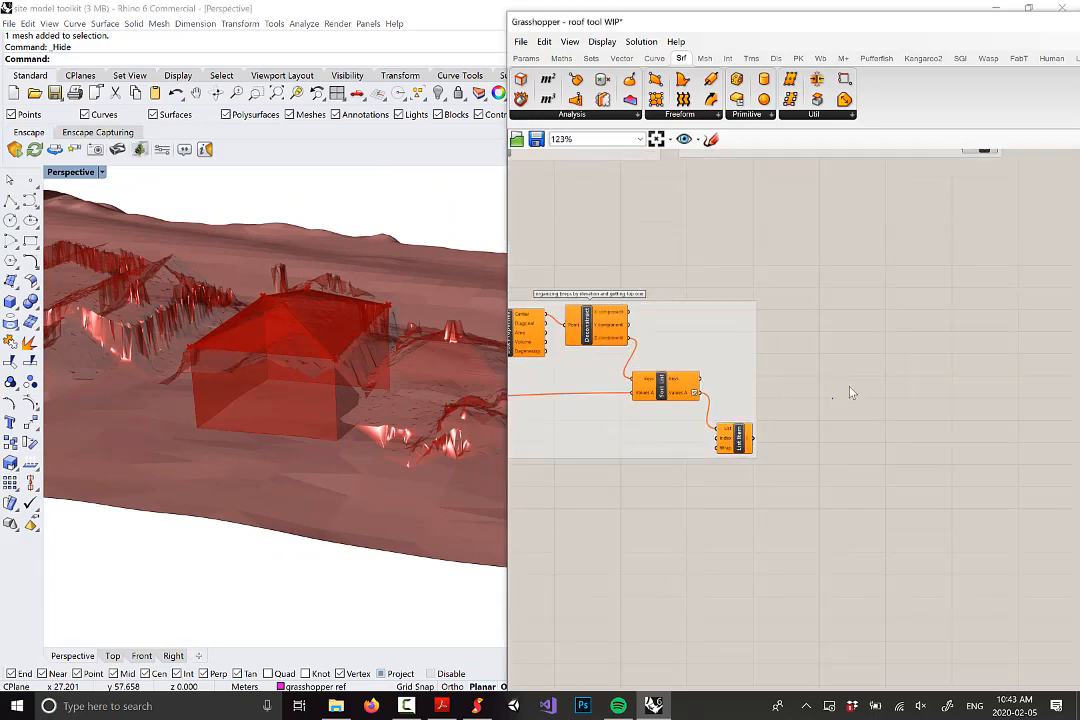
# Step: Examine the geometry output by the ridged roof's List Item in the viewport
pyautogui.scroll(-3, 849, 390)
pyautogui.moveTo(772, 334); pyautogui.dragTo(751, 362, button='right')
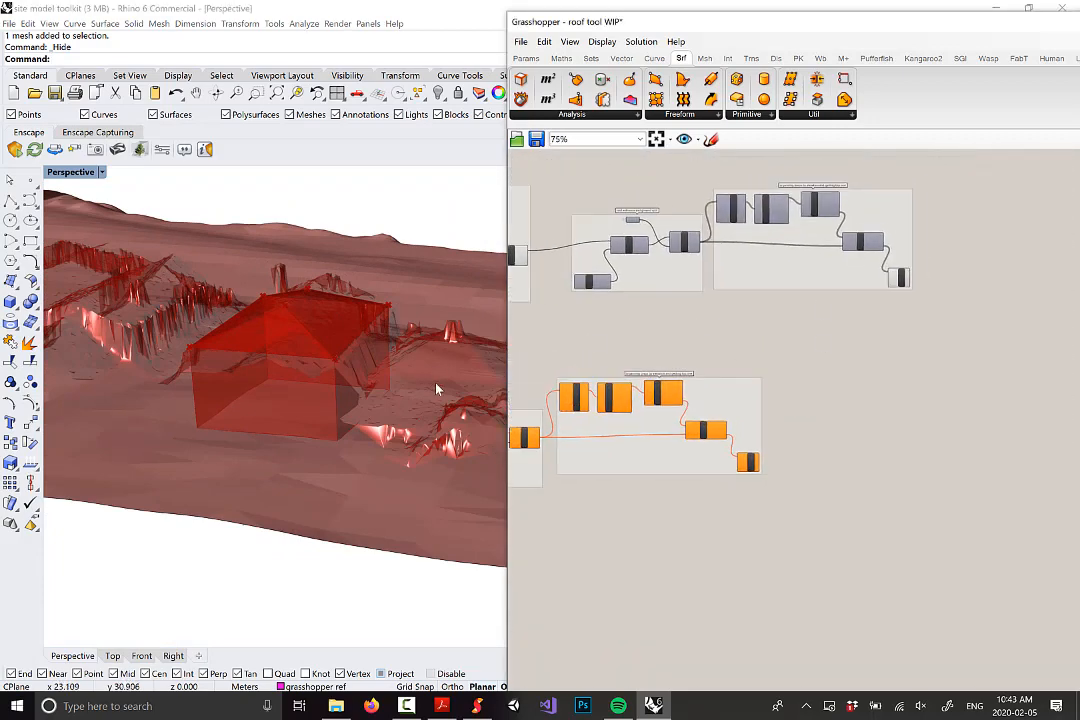
pyautogui.scroll(2, 829, 229)
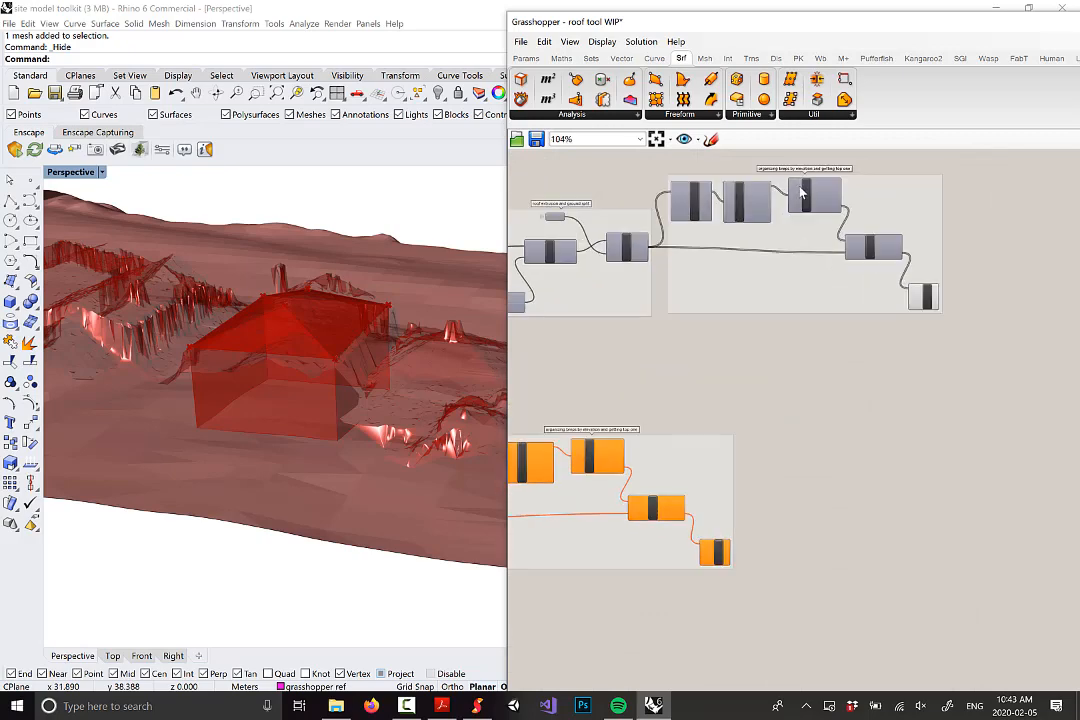
pyautogui.click(928, 298)
pyautogui.moveTo(330, 356); pyautogui.dragTo(281, 369, button='right')
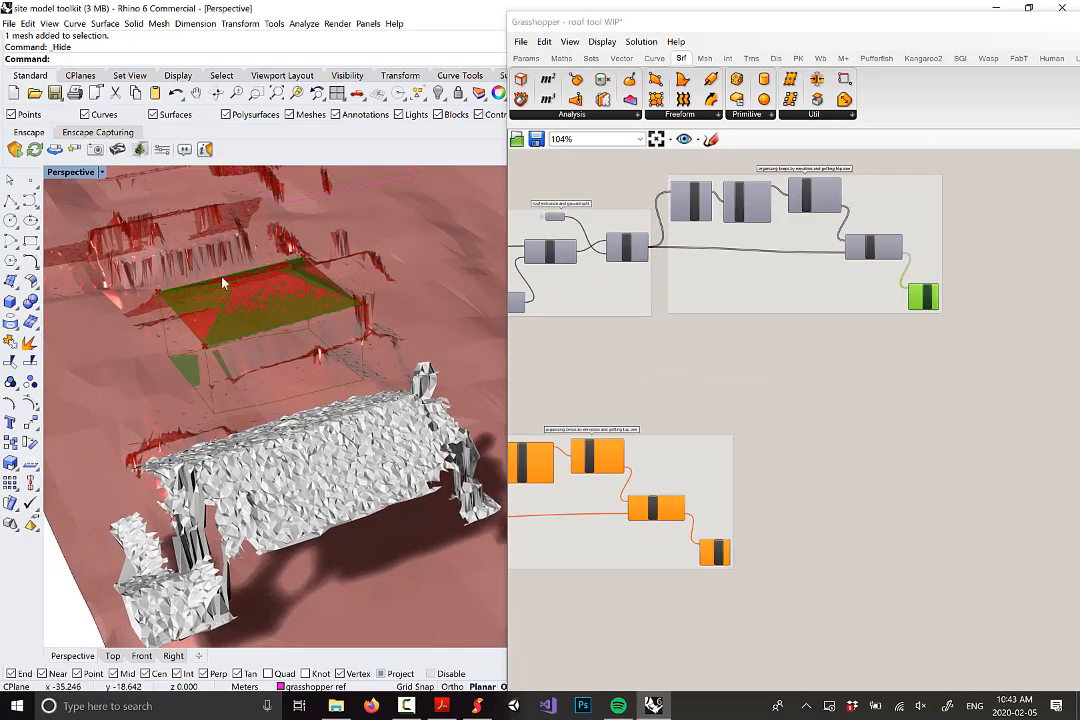
pyautogui.scroll(4, 240, 284)
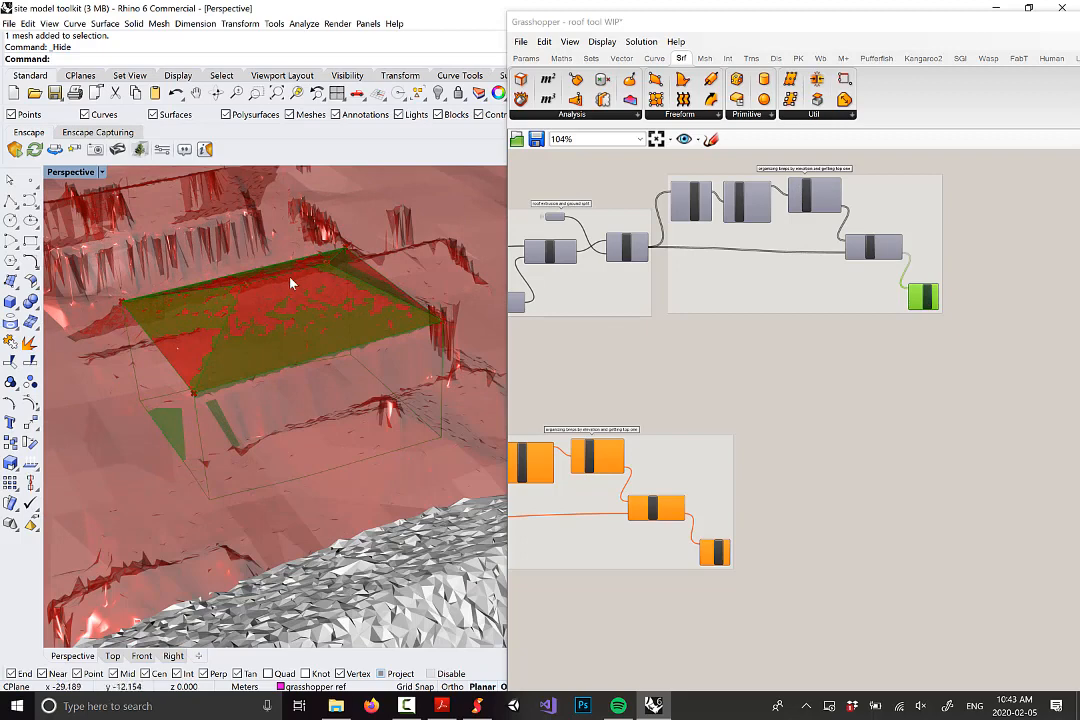
pyautogui.scroll(3, 955, 302)
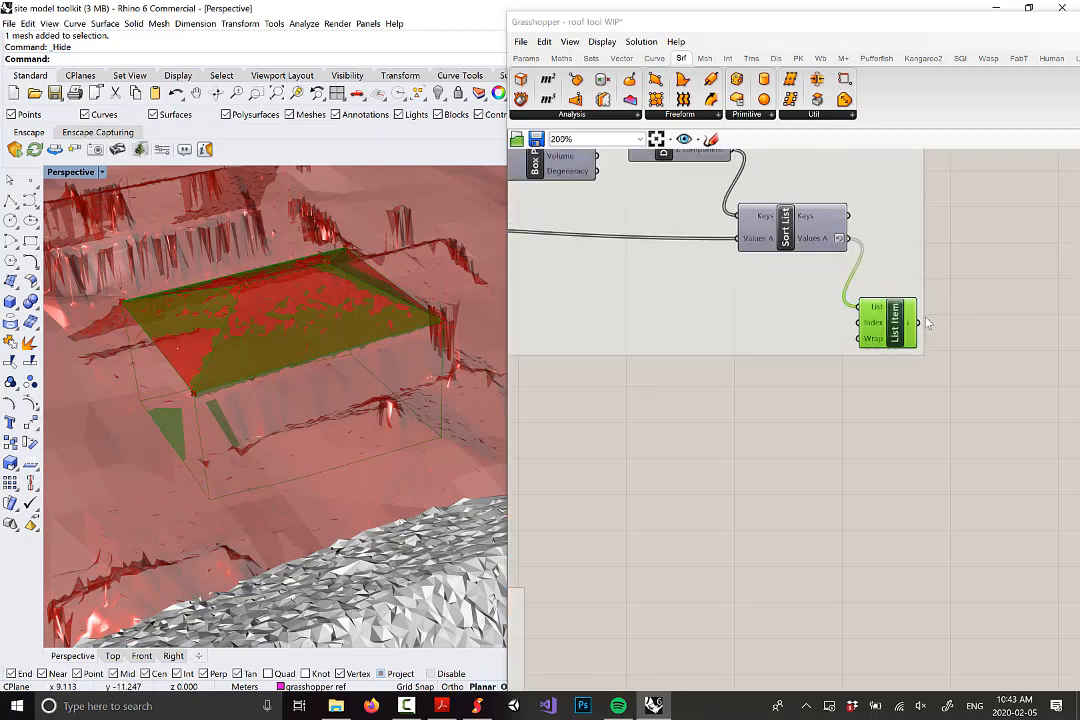
pyautogui.scroll(-3, 900, 322)
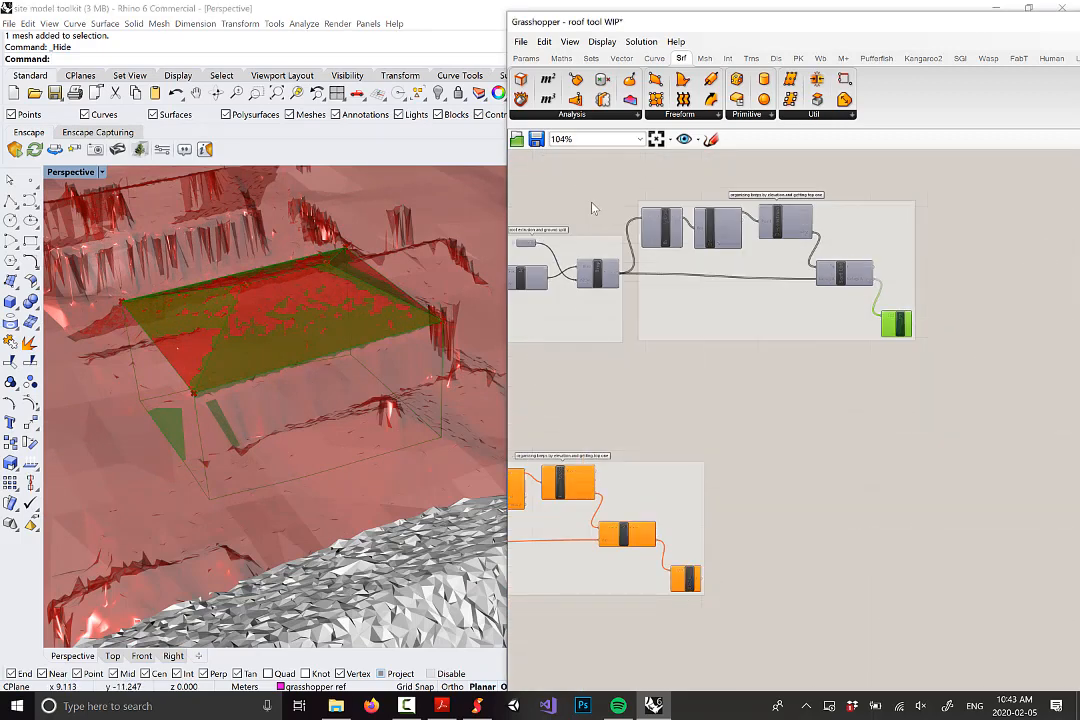
pyautogui.moveTo(785, 497); pyautogui.dragTo(788, 413, button='right')
pyautogui.scroll(2, 714, 478)
pyautogui.scroll(-2, 781, 462)
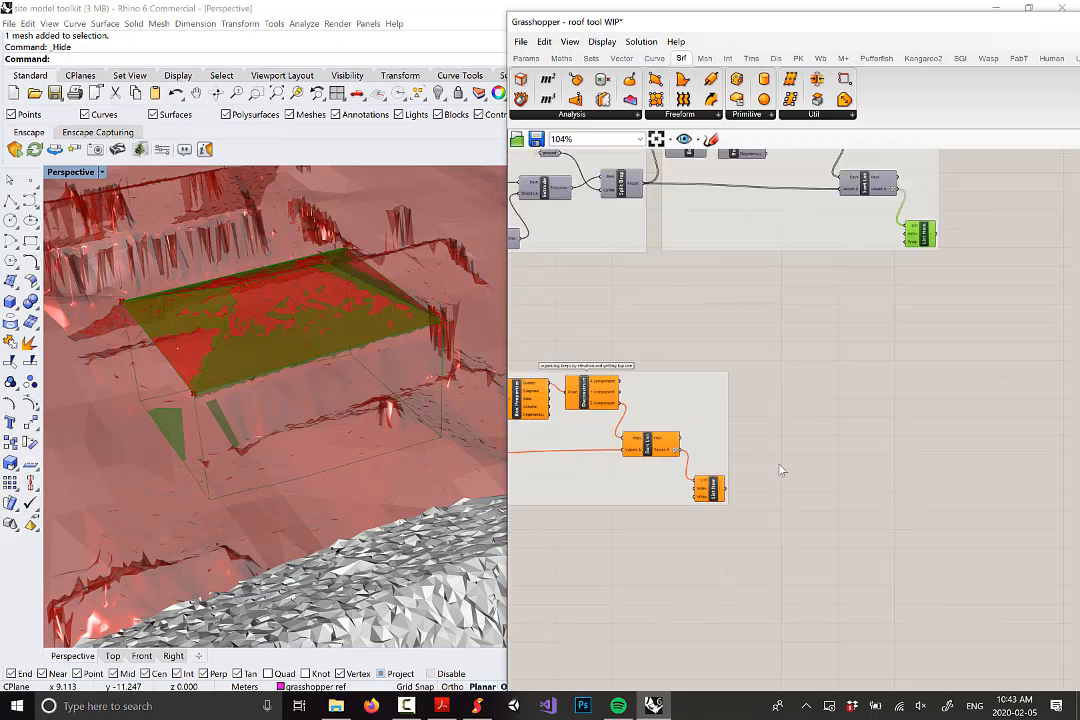
# Step: Widen the gap between Sort List and List Item in the lower elevation-sorting group once more and check the roof model
pyautogui.moveTo(710, 486); pyautogui.dragTo(818, 468, button='right')
pyautogui.scroll(2, 818, 468)
pyautogui.click(832, 470)
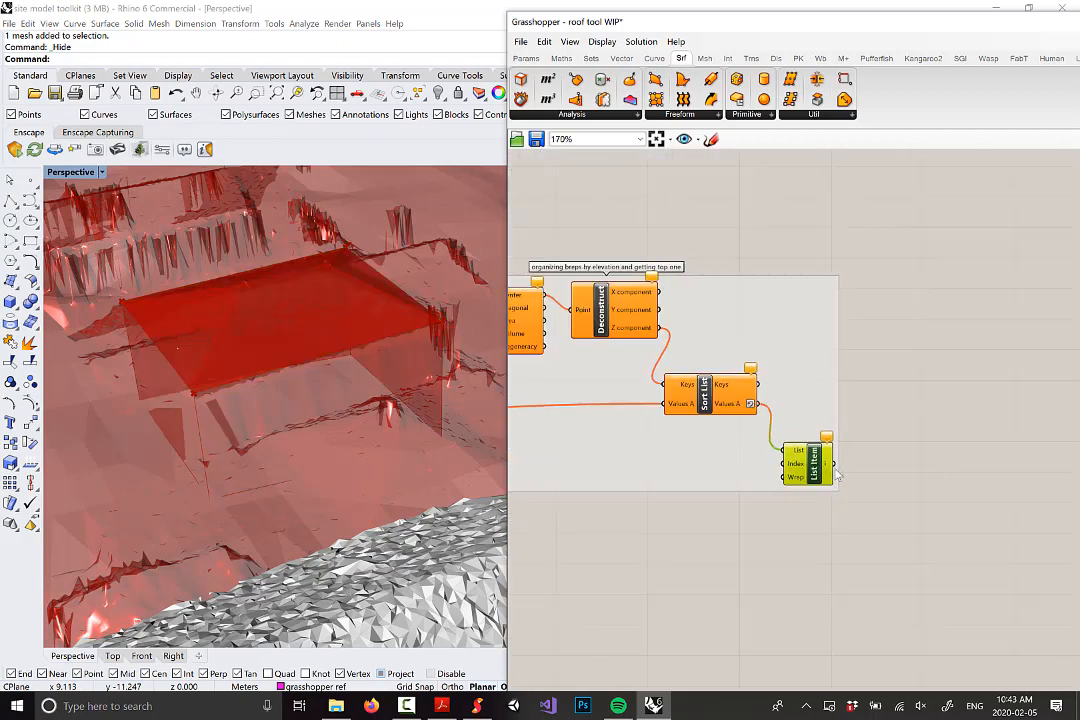
pyautogui.scroll(-4, 330, 300)
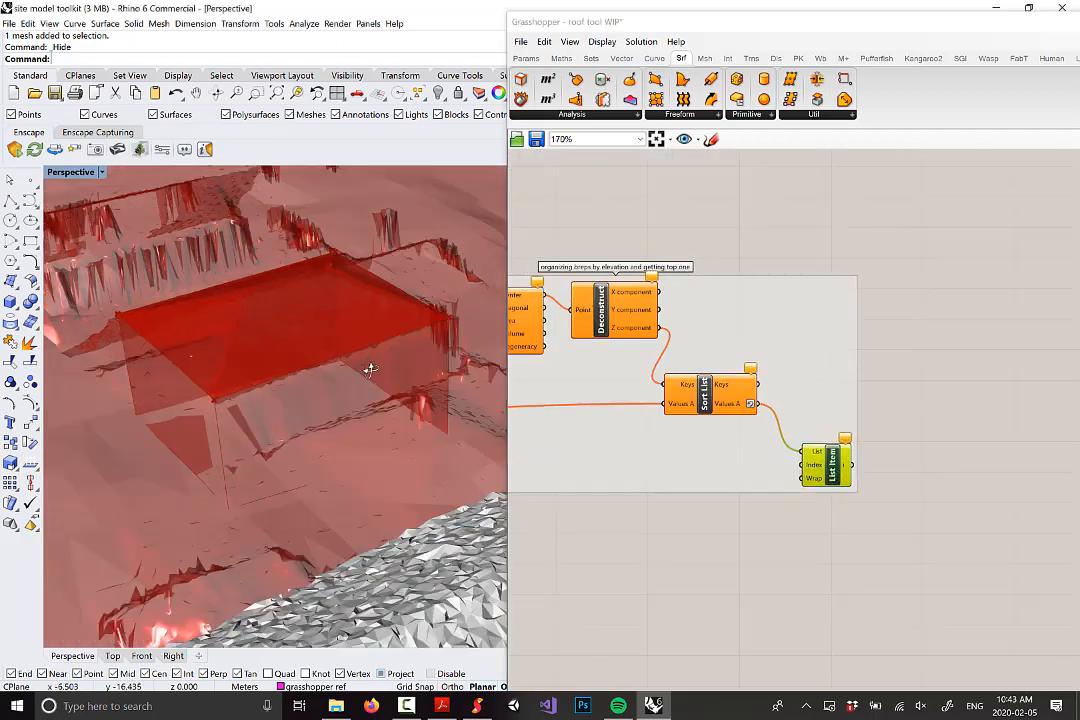
pyautogui.scroll(3, 400, 265)
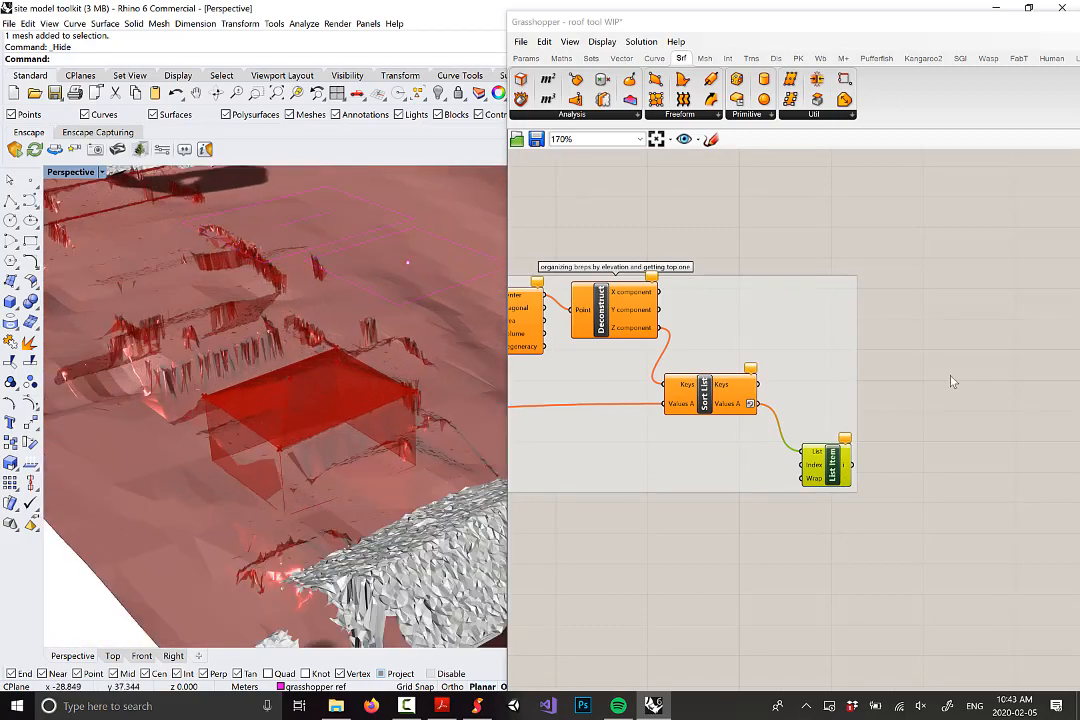
# Step: Add a Geometry parameter between the two elevation-sorting groups and connect the ridged roof's List Item output to it
pyautogui.moveTo(952, 381); pyautogui.dragTo(808, 440, button='right')
pyautogui.scroll(-2, 843, 386)
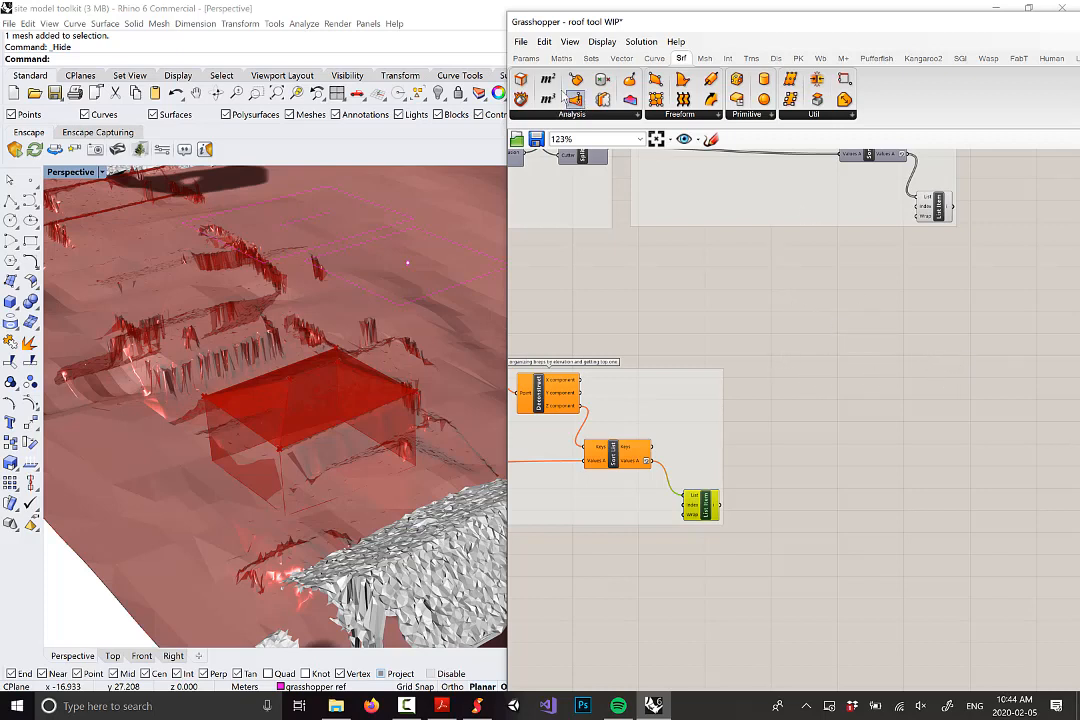
pyautogui.click(526, 60)
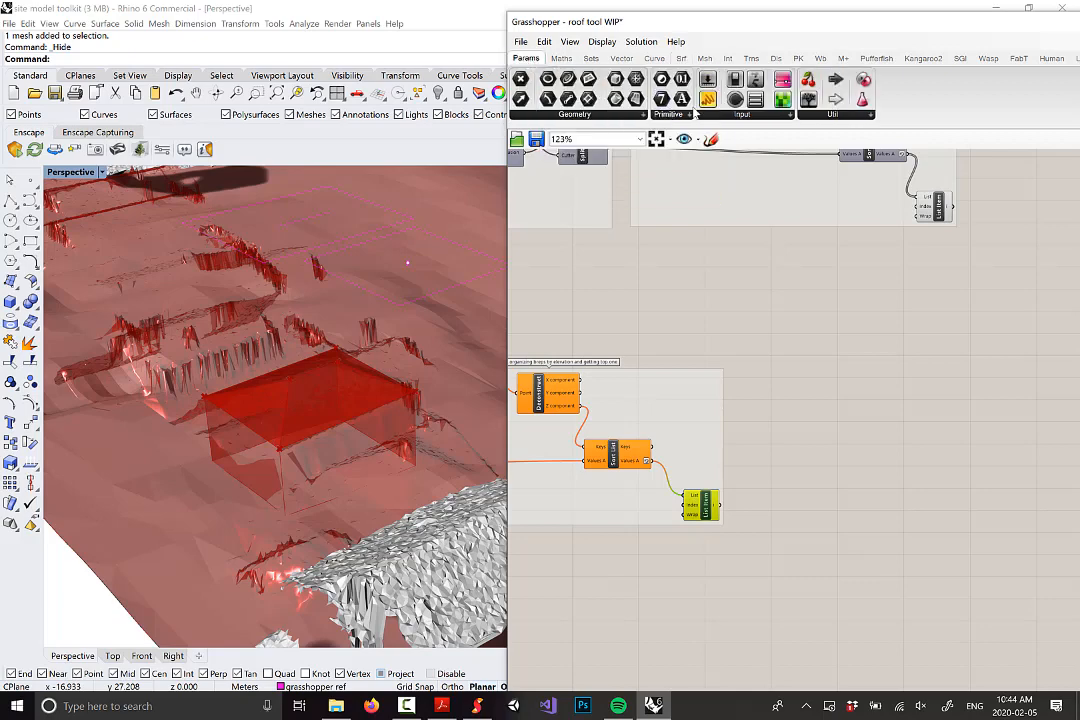
pyautogui.click(674, 116)
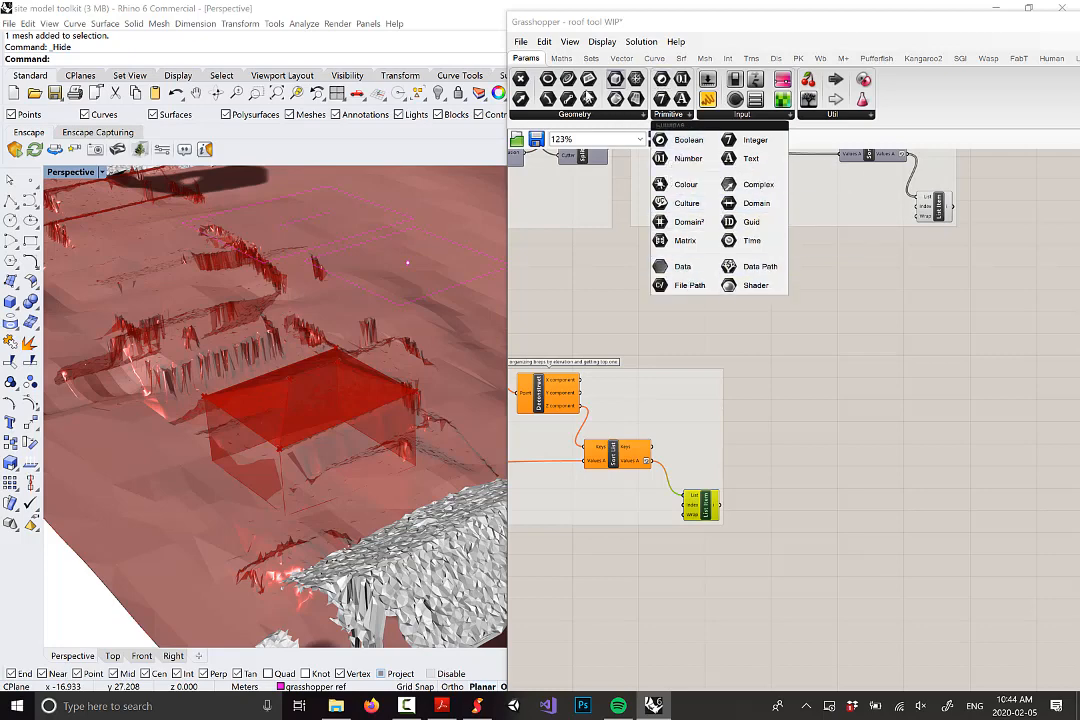
pyautogui.click(580, 116)
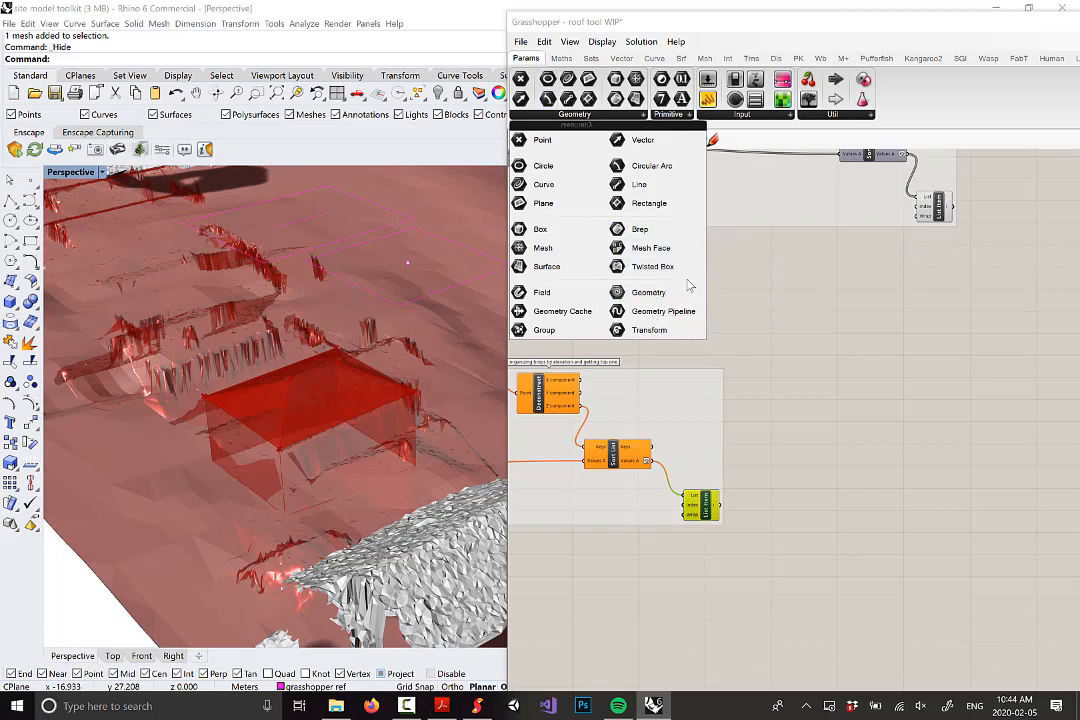
pyautogui.moveTo(650, 297); pyautogui.dragTo(943, 338)
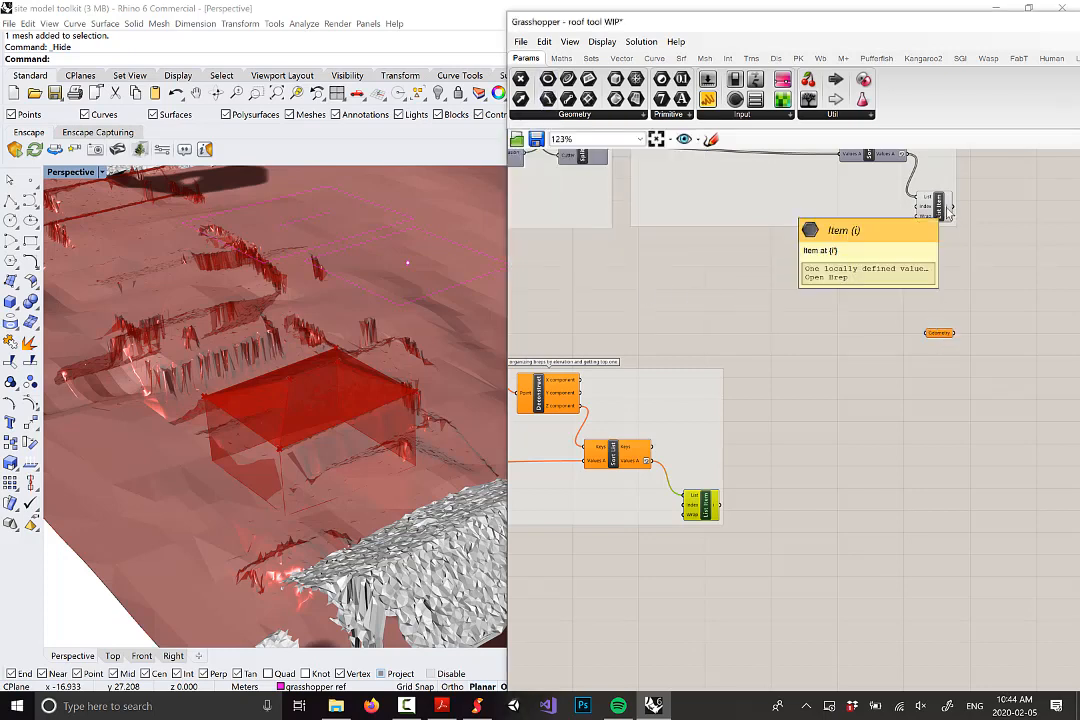
pyautogui.click(942, 210)
pyautogui.moveTo(942, 208); pyautogui.dragTo(924, 331)
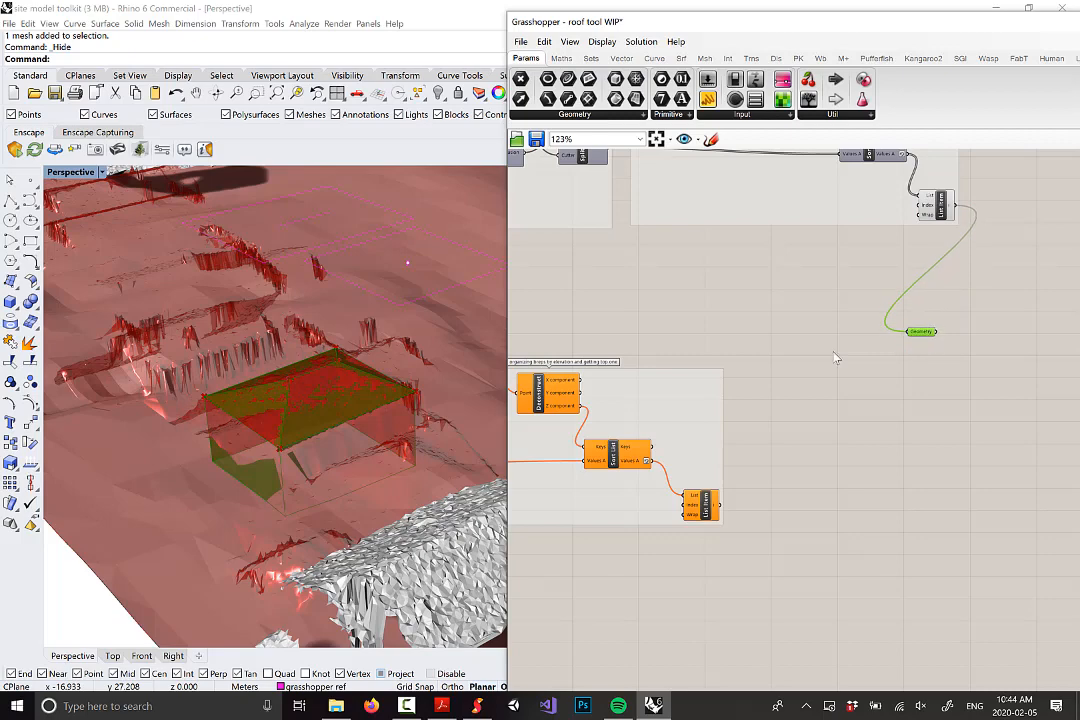
# Step: Connect the lower elevation-sorting group's List Item output to the Geometry parameter as an additional source and reposition the parameter
pyautogui.moveTo(258, 405)
pyautogui.mouseDown(button='right')
pyautogui.moveTo(292, 404)
pyautogui.moveTo(241, 390)
pyautogui.mouseUp(button='right')
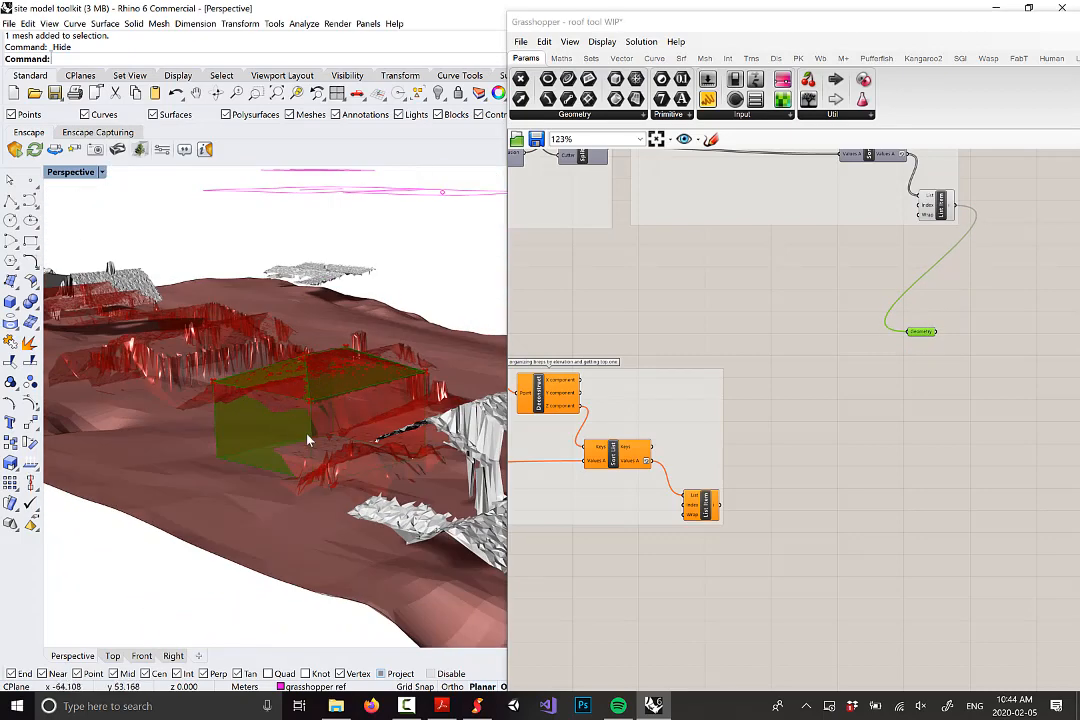
pyautogui.click(795, 484)
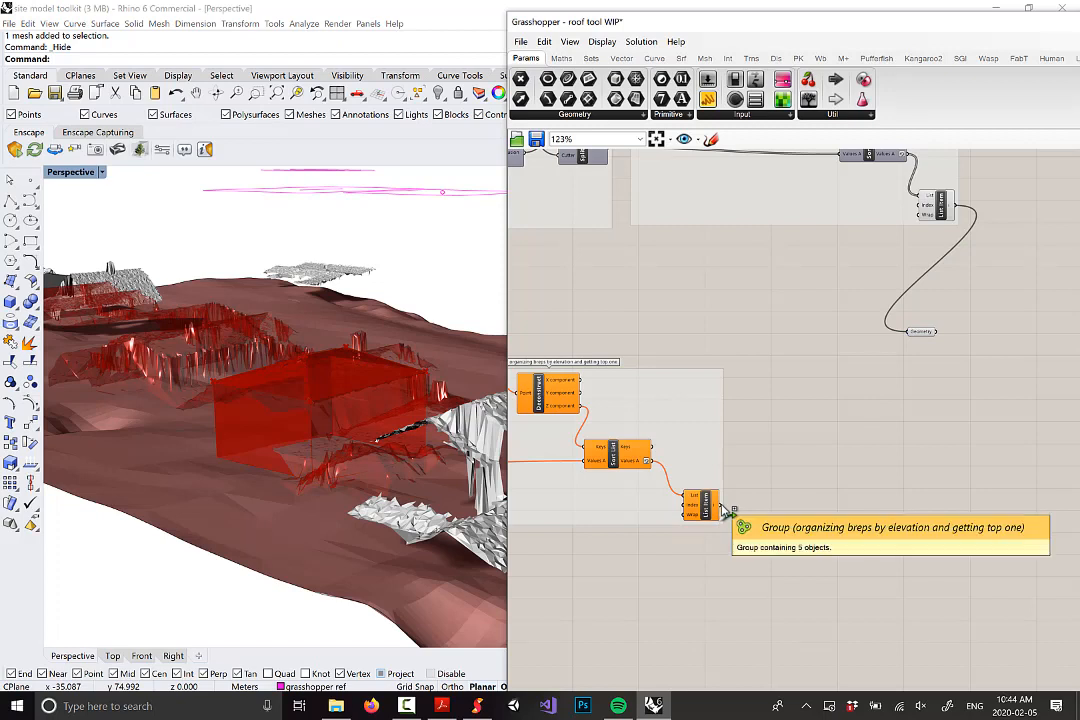
pyautogui.moveTo(720, 506); pyautogui.dragTo(964, 318)
pyautogui.click(920, 334)
pyautogui.click(808, 502)
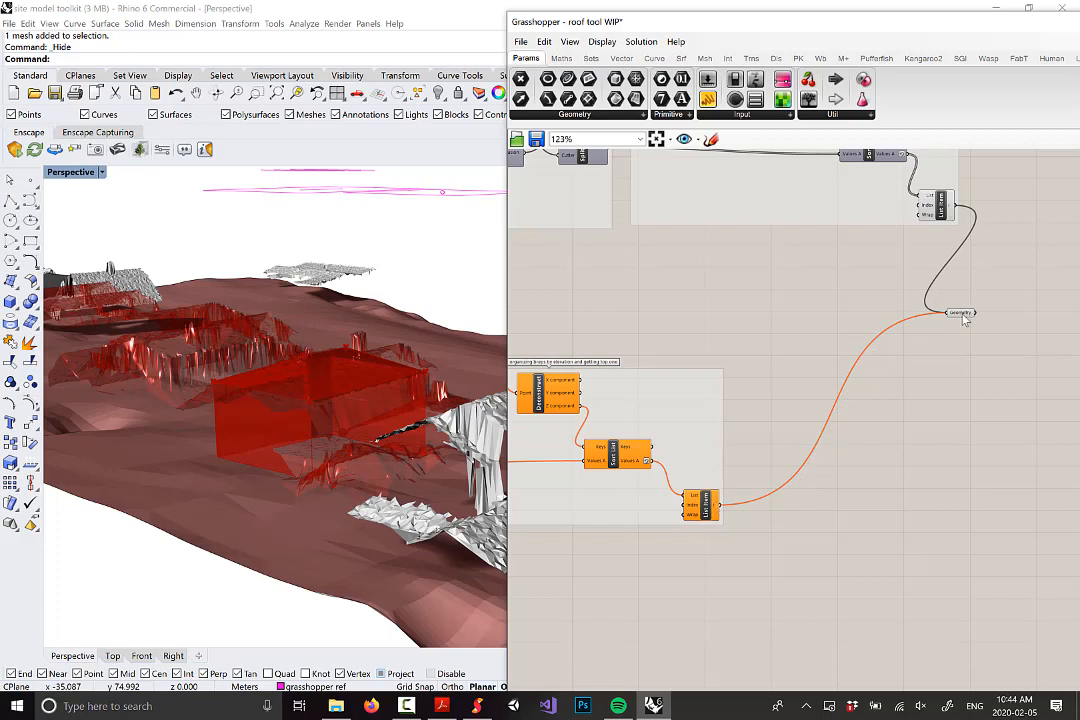
pyautogui.moveTo(964, 318); pyautogui.dragTo(963, 337)
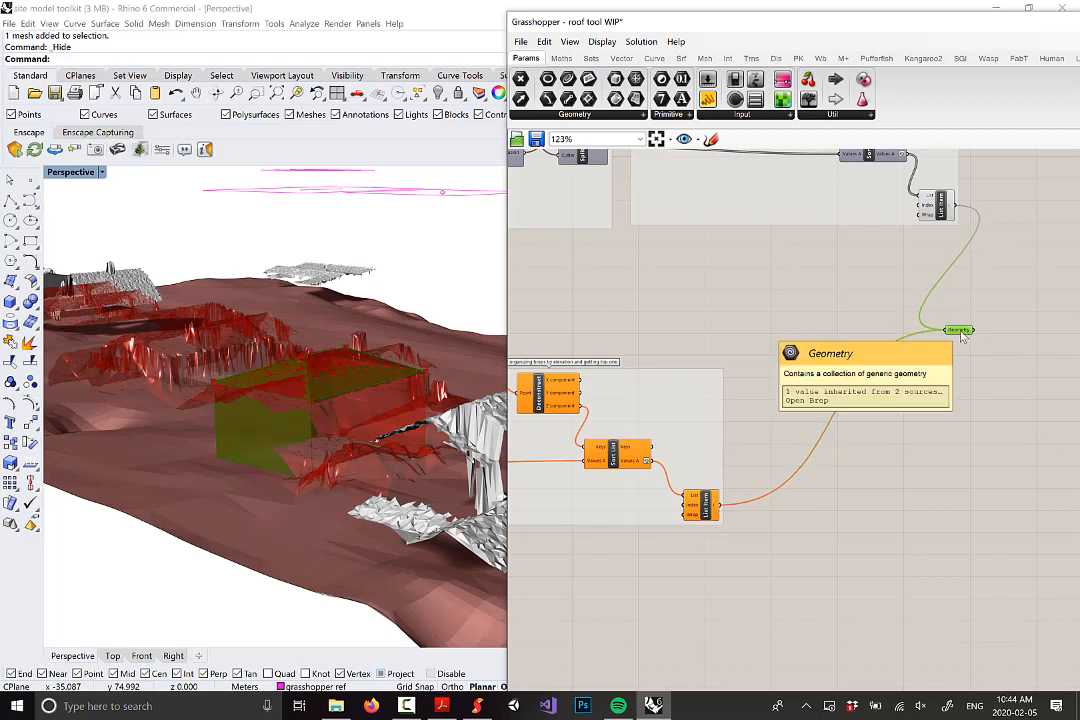
# Step: Rename the Geometry parameter to "BAKE ME!!!" and shift it further away from the two elevation-sorting groups
pyautogui.rightClick(962, 337)
pyautogui.moveTo(983, 339); pyautogui.dragTo(886, 351)
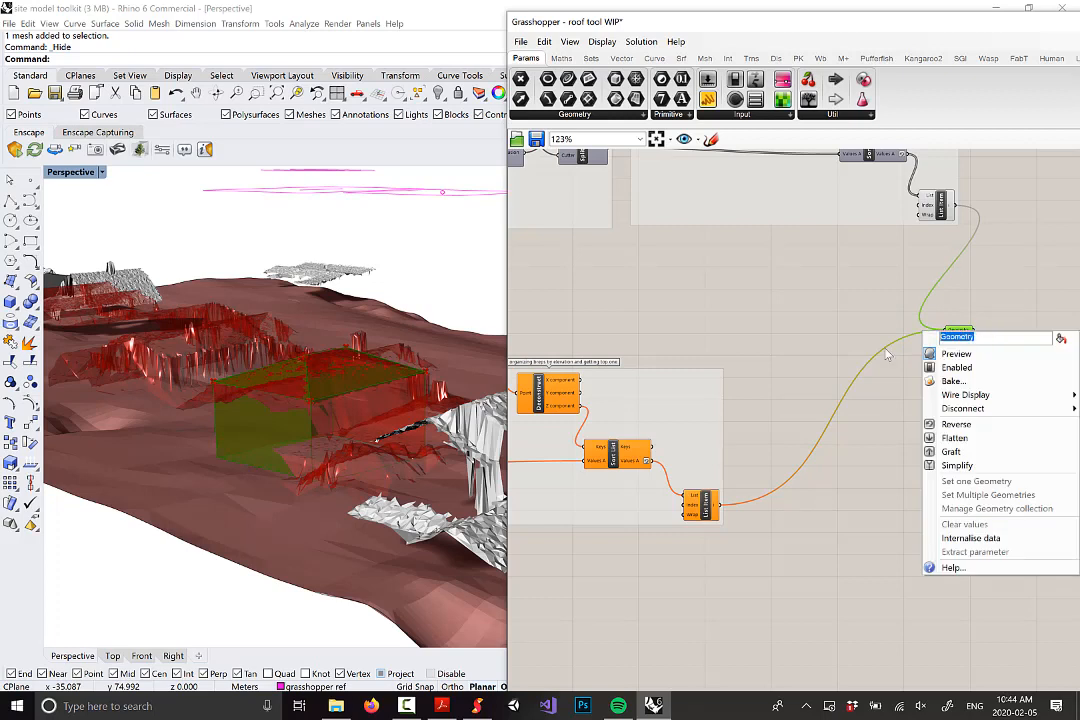
pyautogui.write('BAKE ME!!!')
pyautogui.press('Return')
pyautogui.moveTo(960, 336); pyautogui.dragTo(992, 327)
pyautogui.moveTo(390, 231); pyautogui.dragTo(390, 362, button='right')
pyautogui.scroll(-2, 390, 362)
pyautogui.scroll(-6, 892, 318)
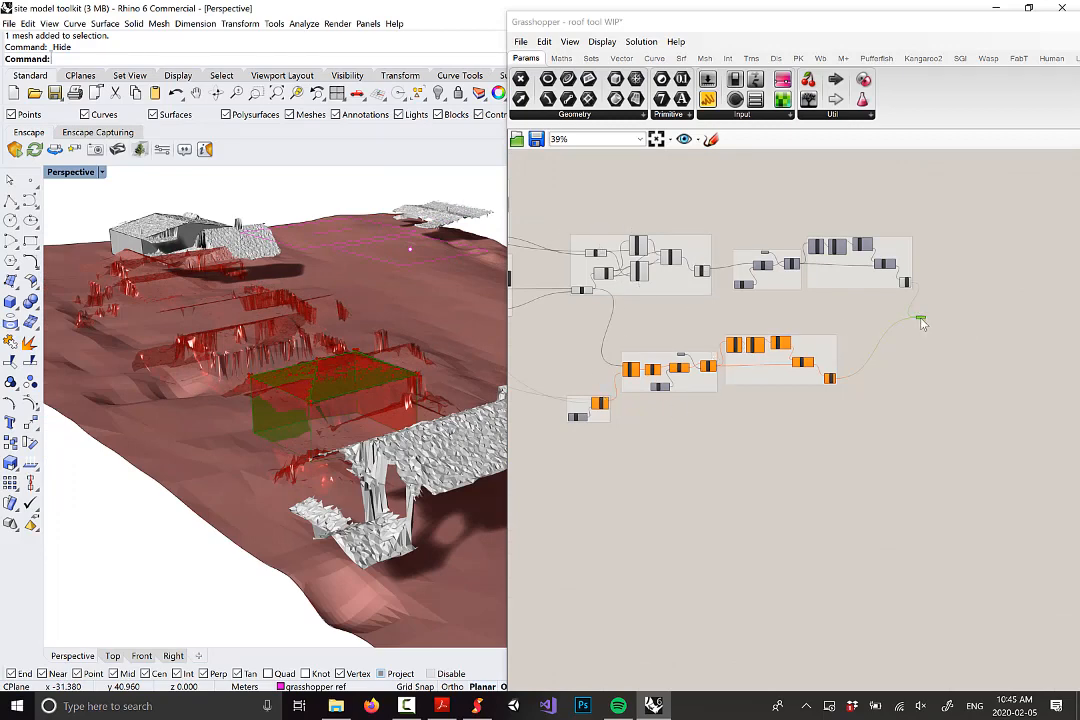
pyautogui.moveTo(922, 322); pyautogui.dragTo(935, 323)
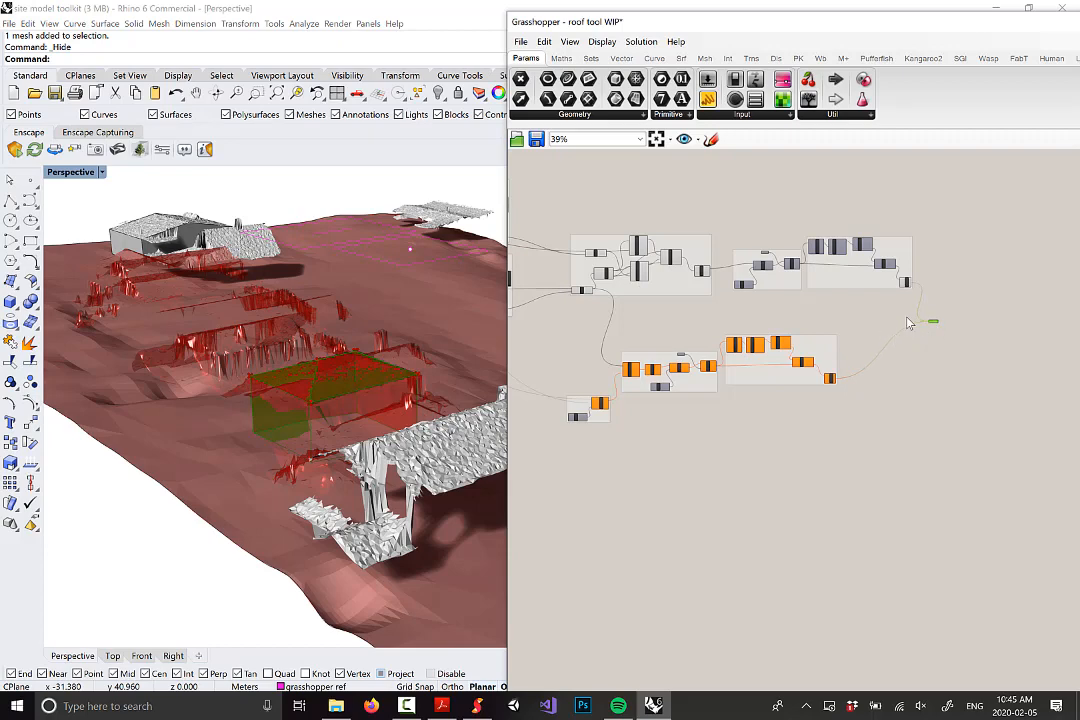
# Step: Turn off the preview of all roof-building and elevation-sorting groups, leaving out the BAKE ME!!! parameter
pyautogui.scroll(2, 936, 322)
pyautogui.scroll(-2, 936, 322)
pyautogui.moveTo(933, 366); pyautogui.dragTo(967, 386, button='right')
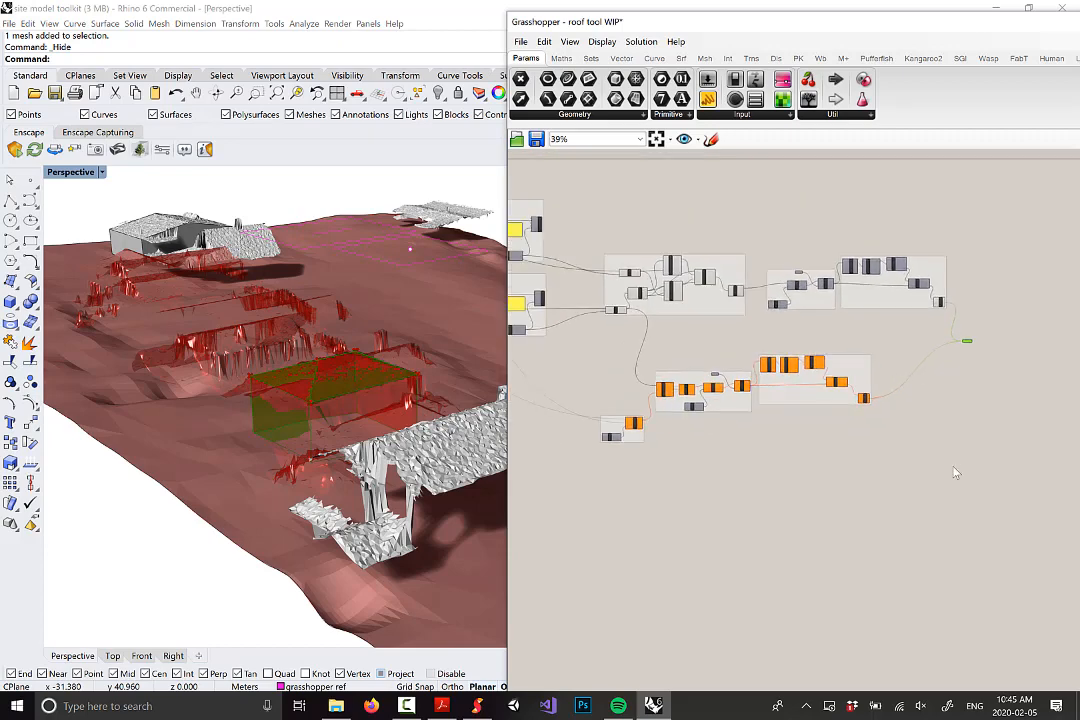
pyautogui.moveTo(951, 466); pyautogui.dragTo(592, 223)
pyautogui.rightClick(726, 215)
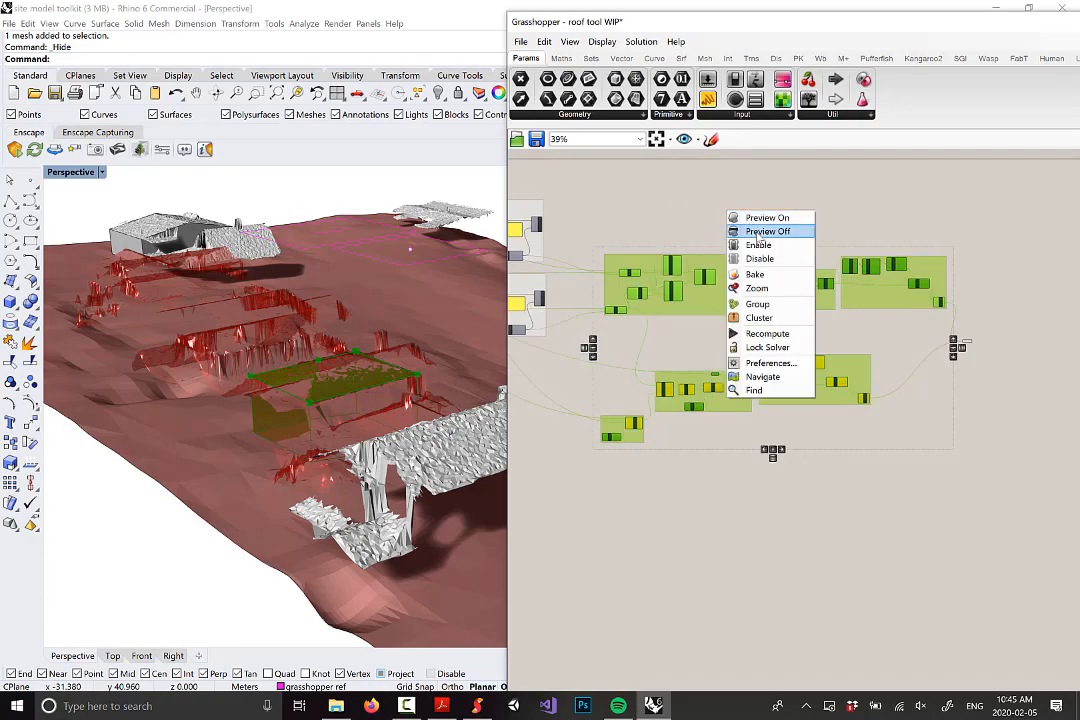
pyautogui.click(766, 234)
pyautogui.moveTo(400, 330); pyautogui.dragTo(408, 425, button='right')
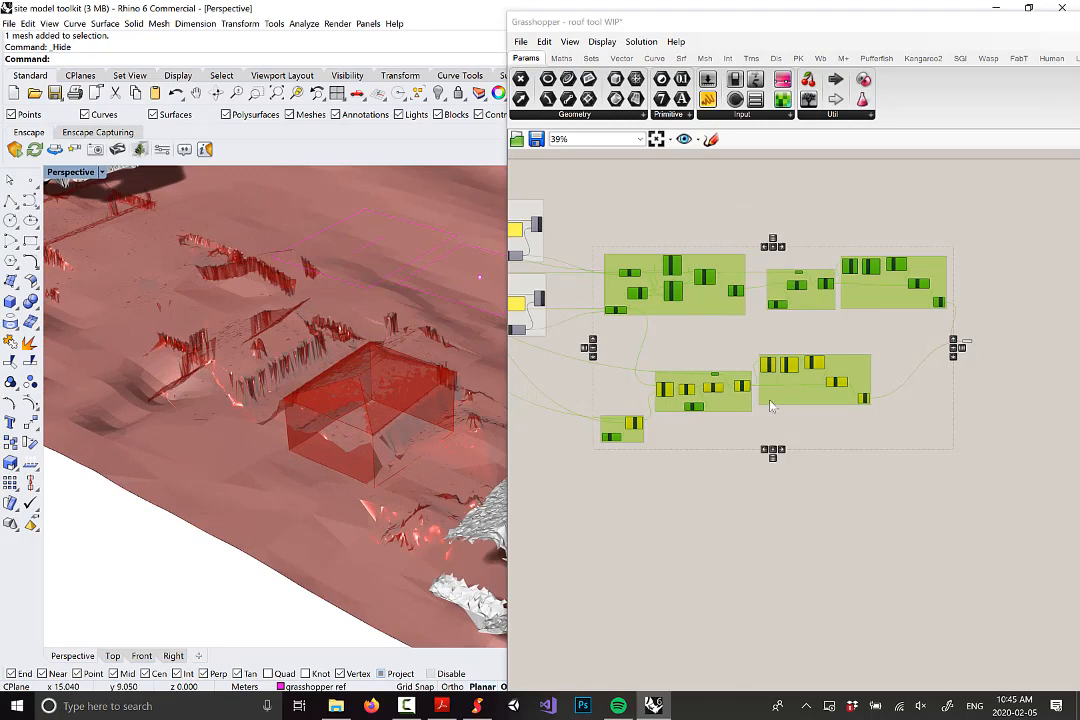
# Step: Turn off the preview of the input filtering group and the two processing groups that follow it
pyautogui.moveTo(515, 373); pyautogui.dragTo(885, 424, button='right')
pyautogui.moveTo(897, 441); pyautogui.dragTo(632, 240)
pyautogui.scroll(5, 703, 291)
pyautogui.scroll(-6, 703, 291)
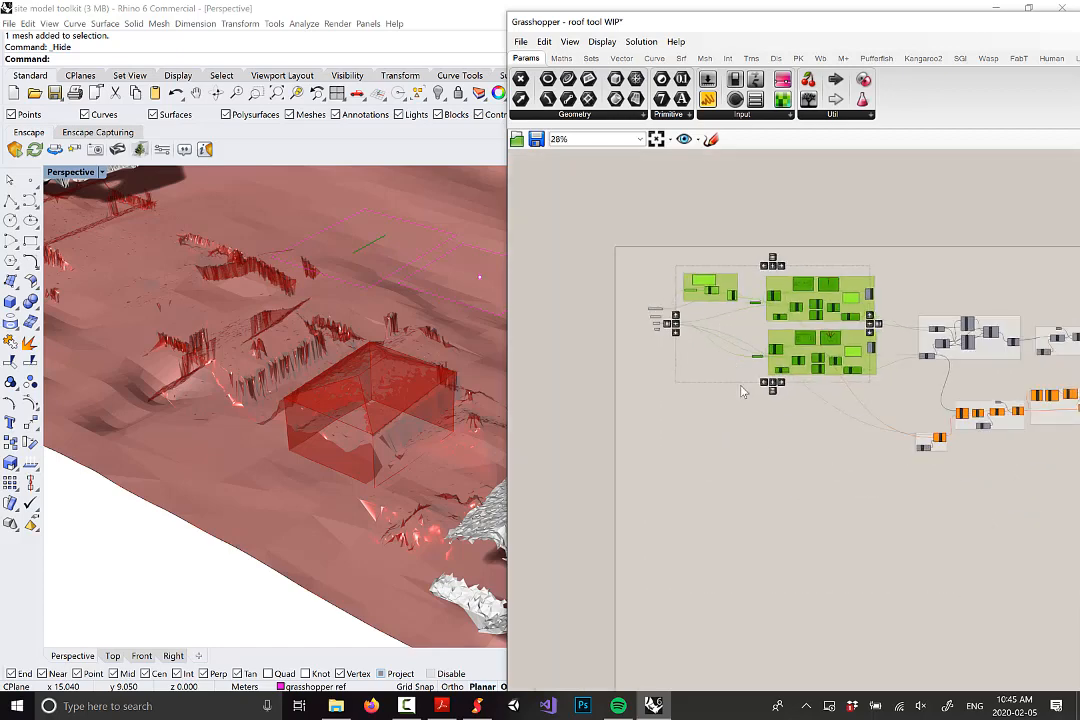
pyautogui.rightClick(742, 387)
pyautogui.click(782, 408)
# Step: Examine which model geometry Input Edge Curves, Roof Peak Point or Curve and Roof Mesh each reference
pyautogui.scroll(10, 658, 375)
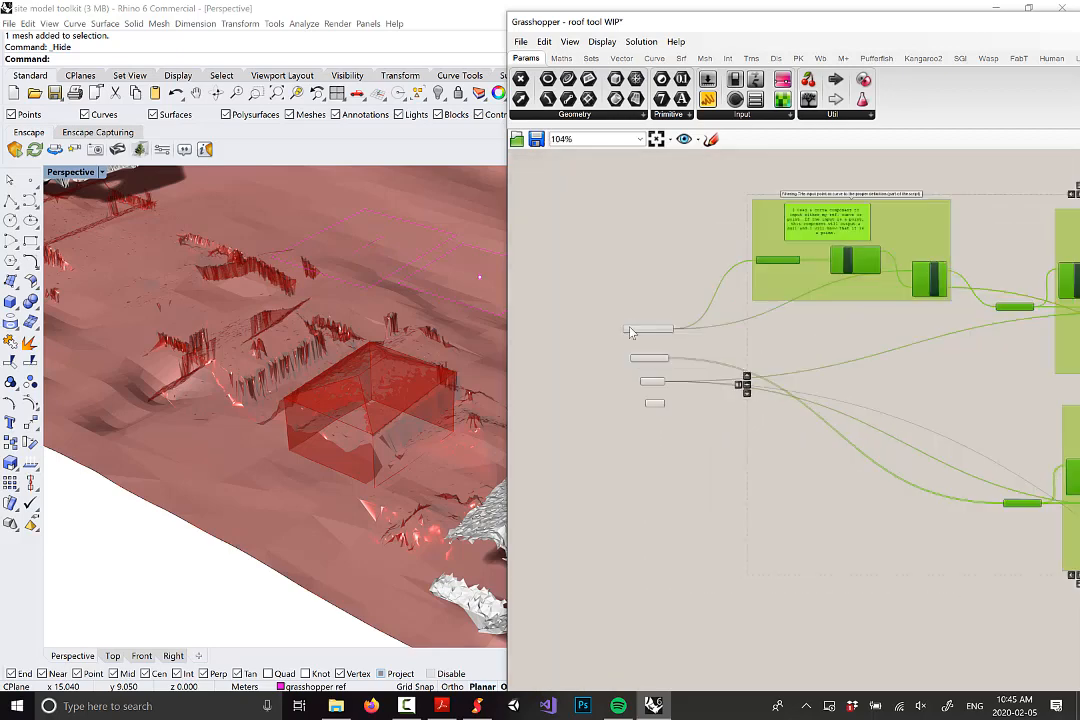
pyautogui.moveTo(660, 376); pyautogui.dragTo(663, 365)
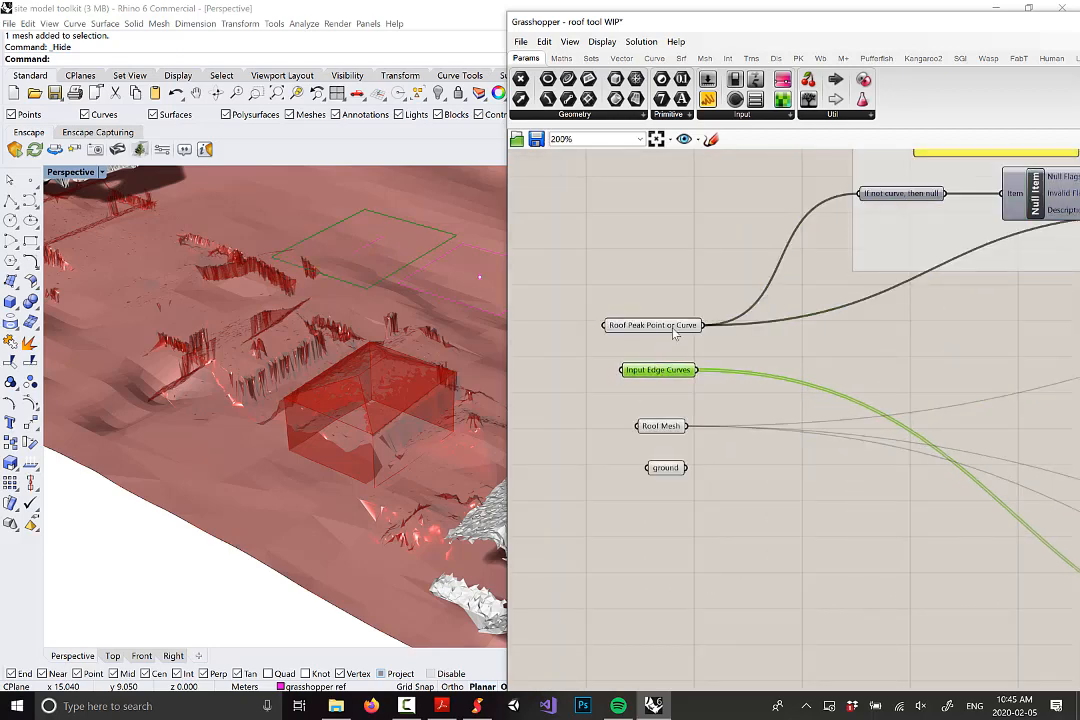
pyautogui.click(672, 327)
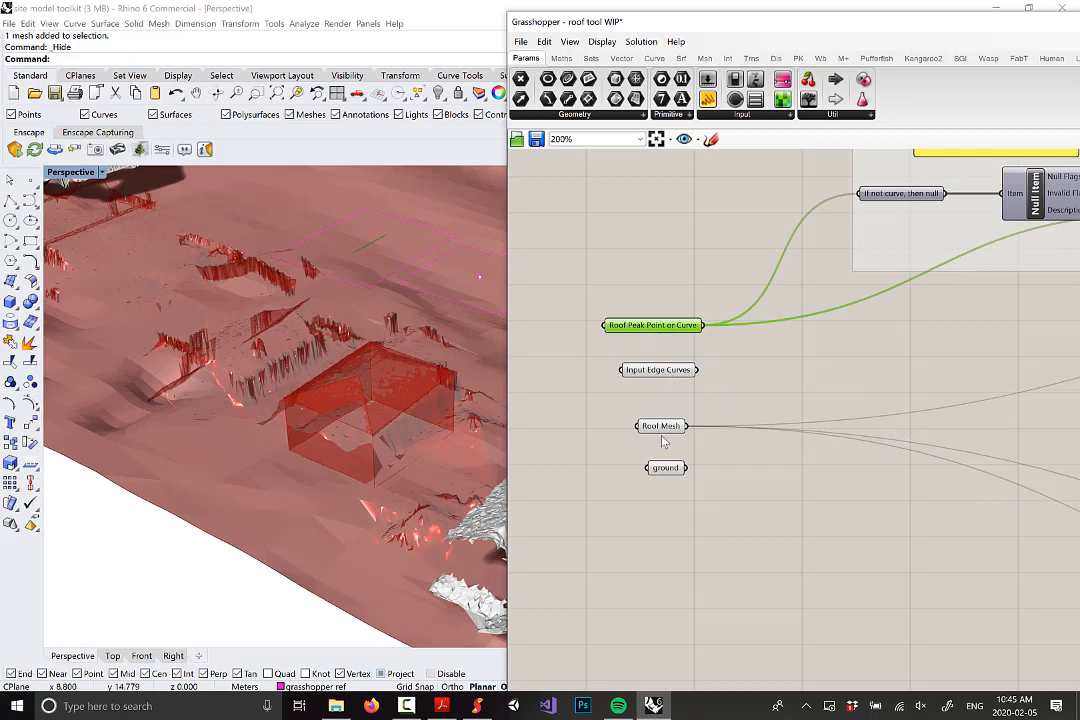
pyautogui.moveTo(670, 428); pyautogui.dragTo(669, 425)
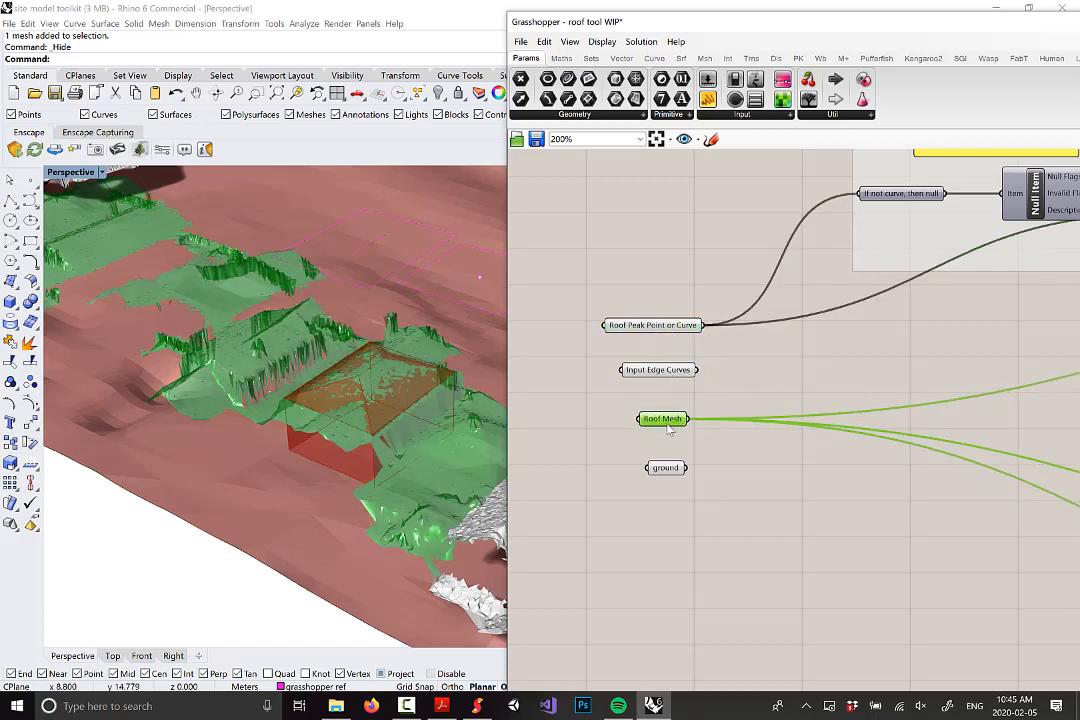
# Step: Turn off the preview of the ground parameter and check the roof peak and edge curve inputs in the viewport
pyautogui.click(665, 470)
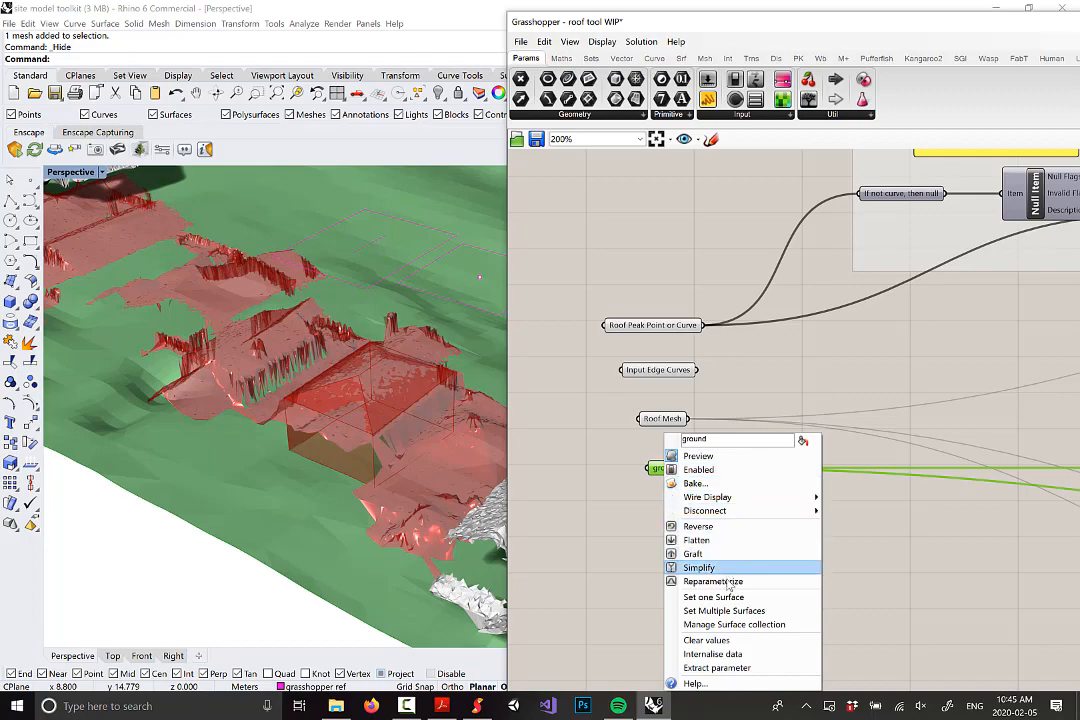
pyautogui.click(697, 457)
pyautogui.moveTo(265, 446); pyautogui.dragTo(200, 510, button='right')
pyautogui.scroll(-3, 180, 448)
pyautogui.scroll(2, 683, 405)
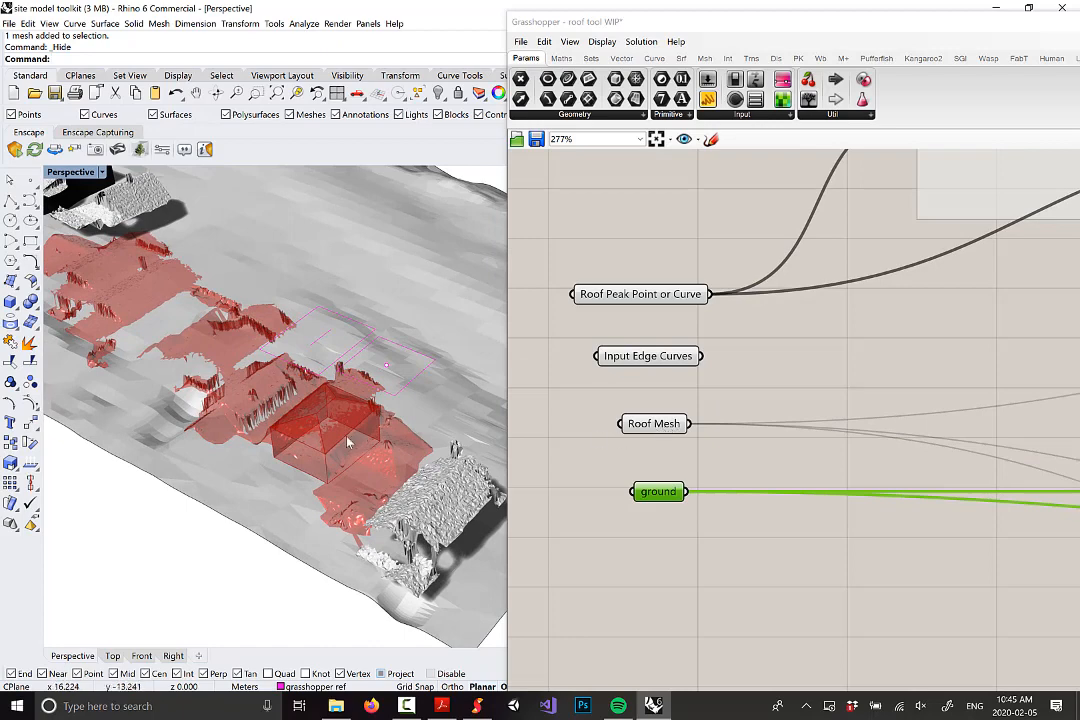
pyautogui.moveTo(348, 442); pyautogui.dragTo(335, 398, button='right')
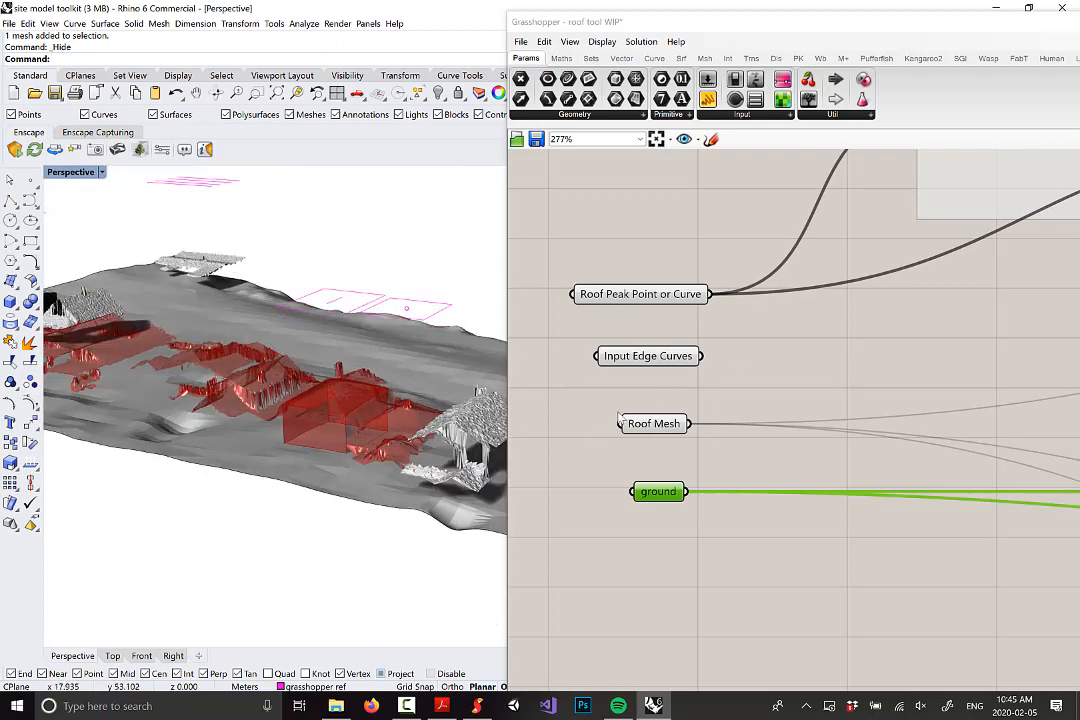
pyautogui.click(646, 294)
pyautogui.click(688, 357)
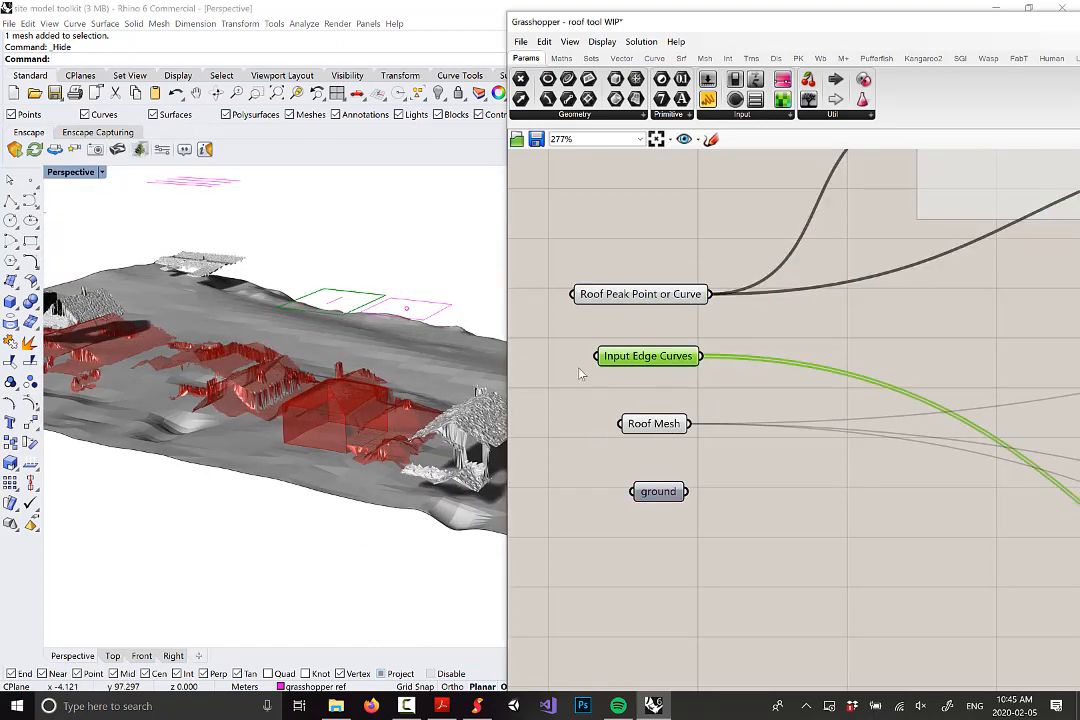
# Step: Move the BAKE ME!!! parameter from the far end of the definition to just below the ground input parameter
pyautogui.scroll(-8, 688, 360)
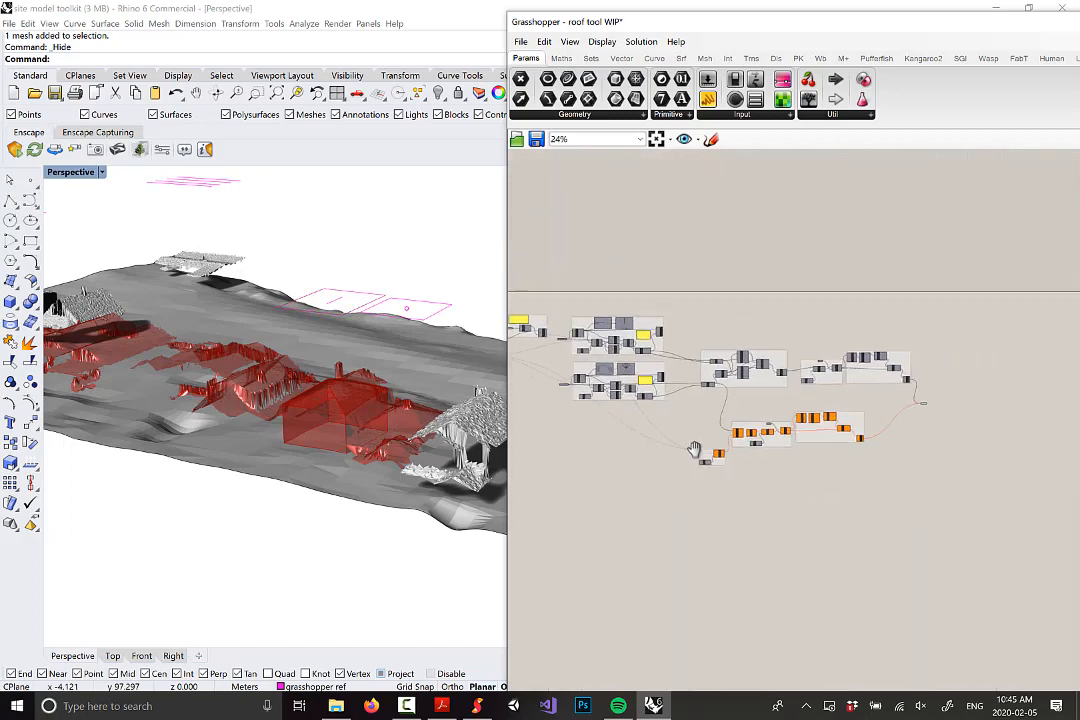
pyautogui.scroll(8, 851, 388)
pyautogui.moveTo(850, 378); pyautogui.dragTo(938, 429)
pyautogui.scroll(-5, 942, 430)
pyautogui.scroll(-3, 987, 457)
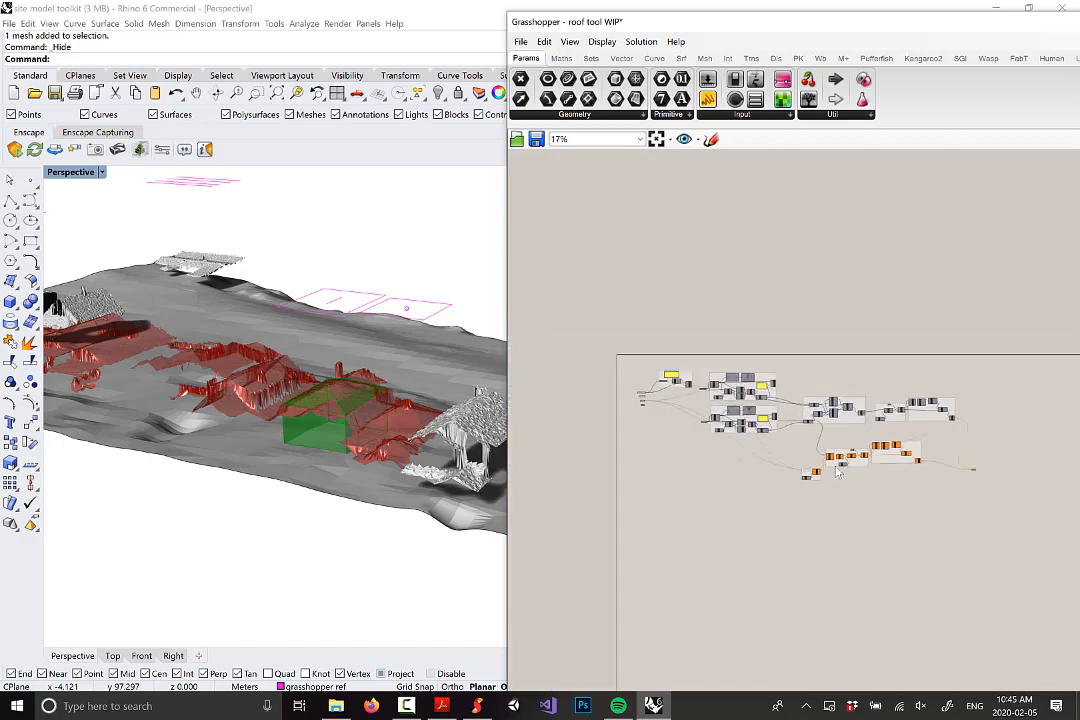
pyautogui.scroll(10, 658, 413)
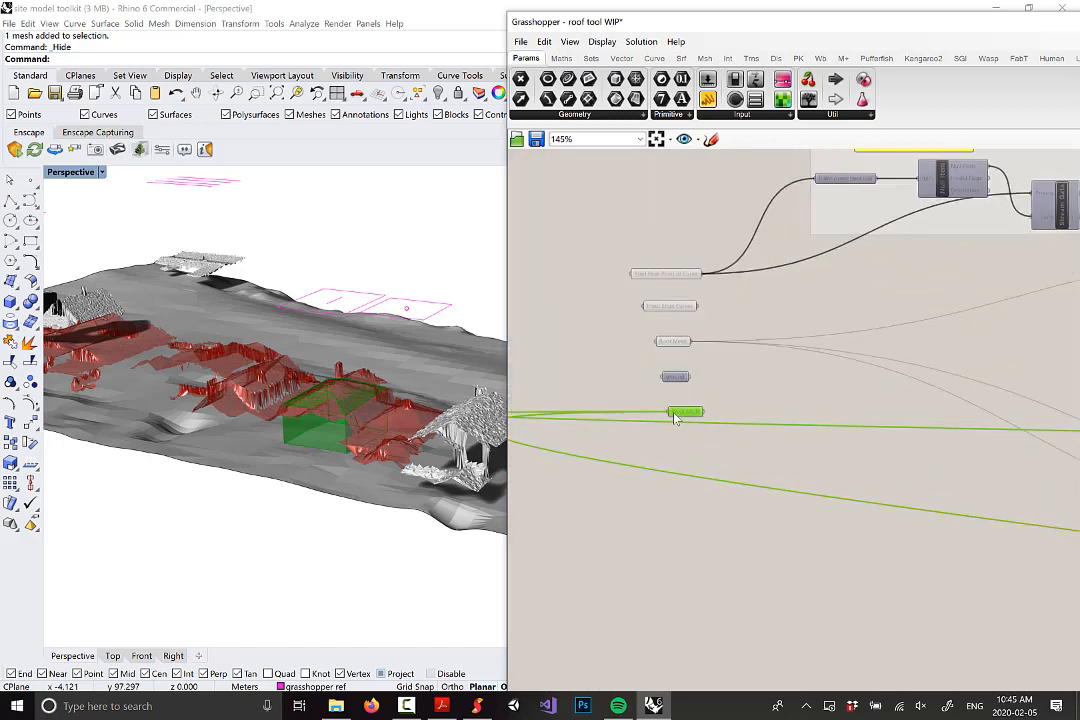
pyautogui.click(675, 376)
pyautogui.scroll(-3, 676, 376)
pyautogui.scroll(4, 680, 370)
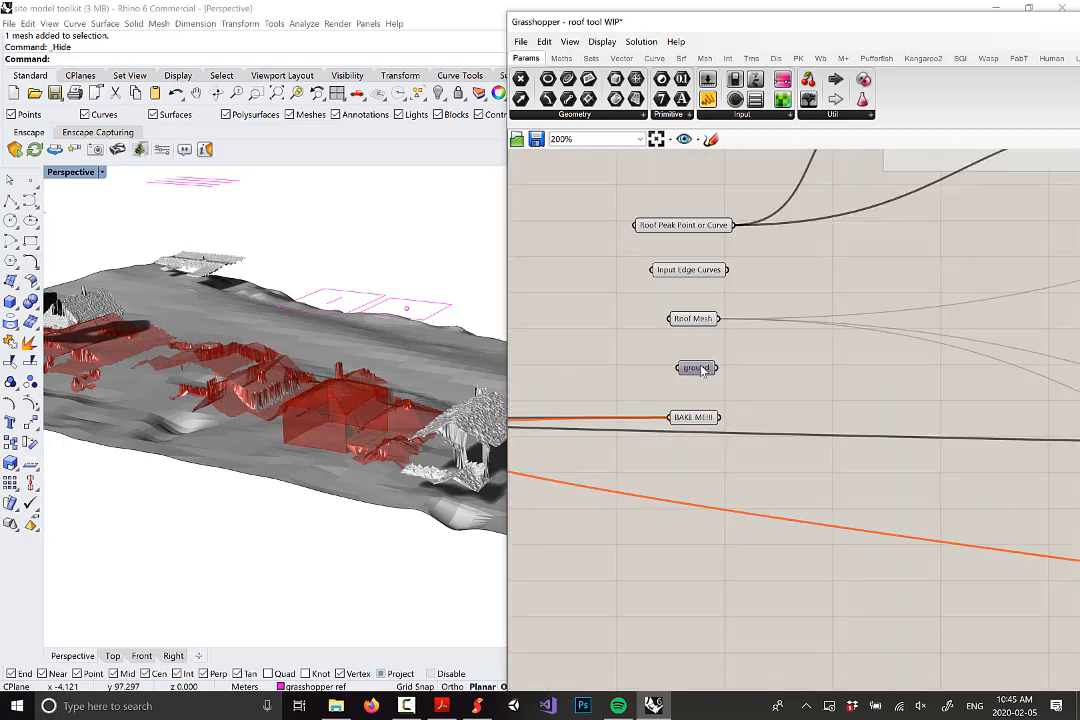
# Step: Stack the Roof Peak Point or Curve, Input Edge Curves, Roof Mesh and ground parameters closely together
pyautogui.moveTo(695, 342)
pyautogui.mouseDown()
pyautogui.moveTo(693, 322)
pyautogui.moveTo(694, 331)
pyautogui.mouseUp()
pyautogui.moveTo(697, 268); pyautogui.dragTo(697, 309)
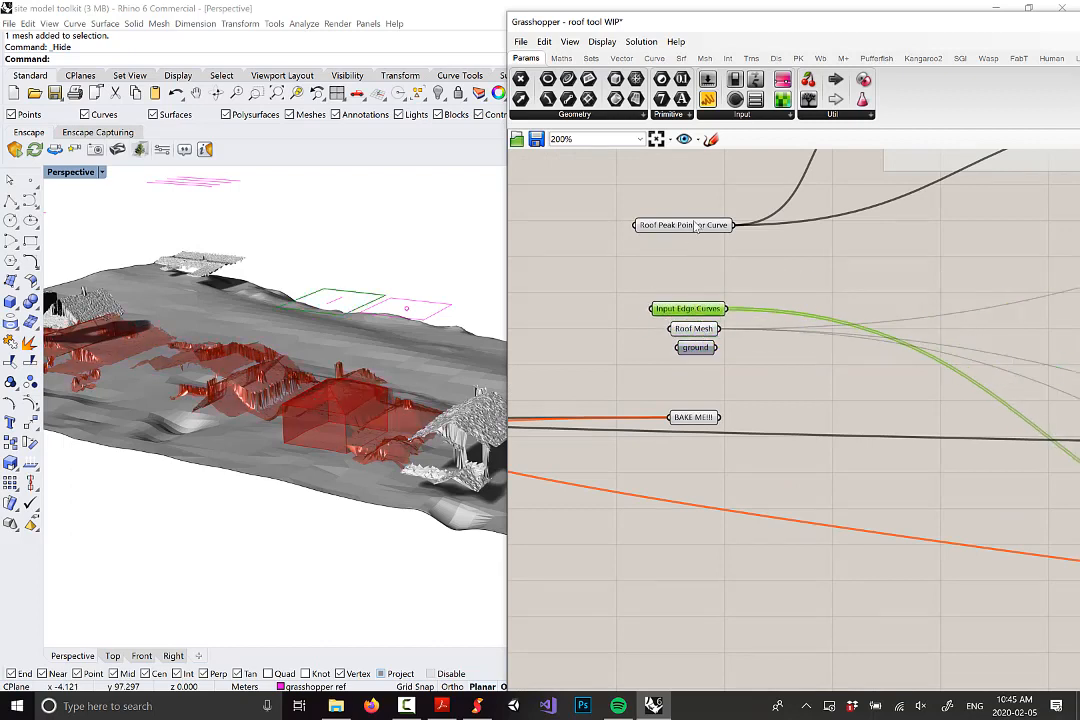
pyautogui.moveTo(697, 226); pyautogui.dragTo(697, 292)
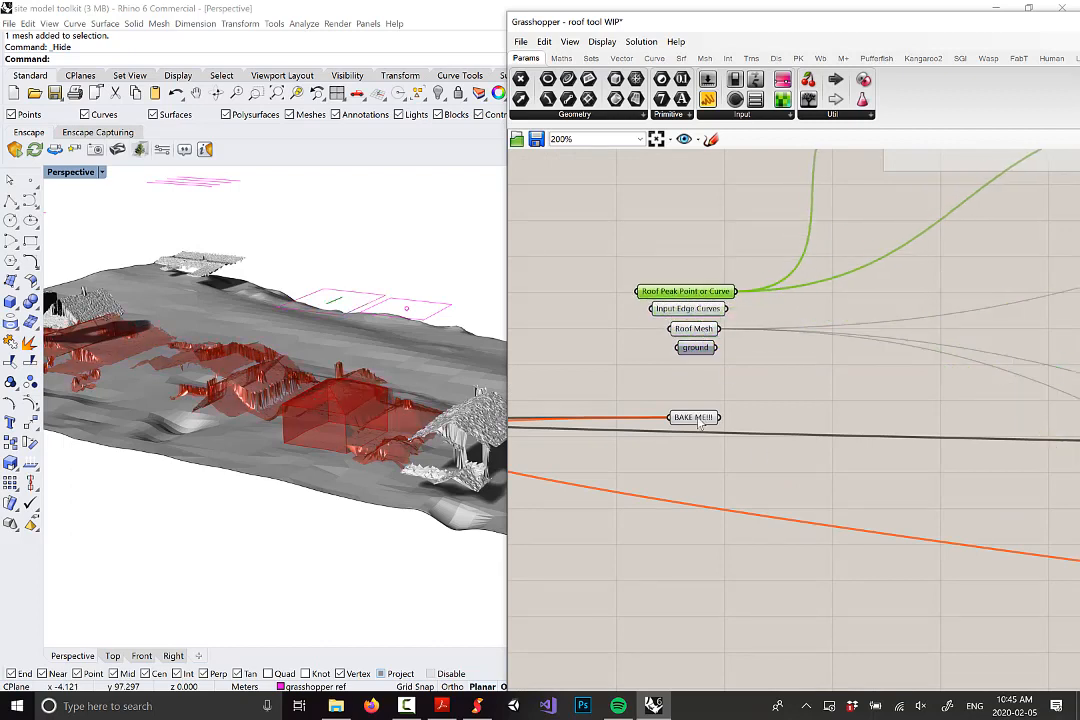
# Step: Move BAKE ME!!! closer to the input stack and bake its roof geometry with the default attributes
pyautogui.moveTo(400, 425); pyautogui.dragTo(460, 420, button='right')
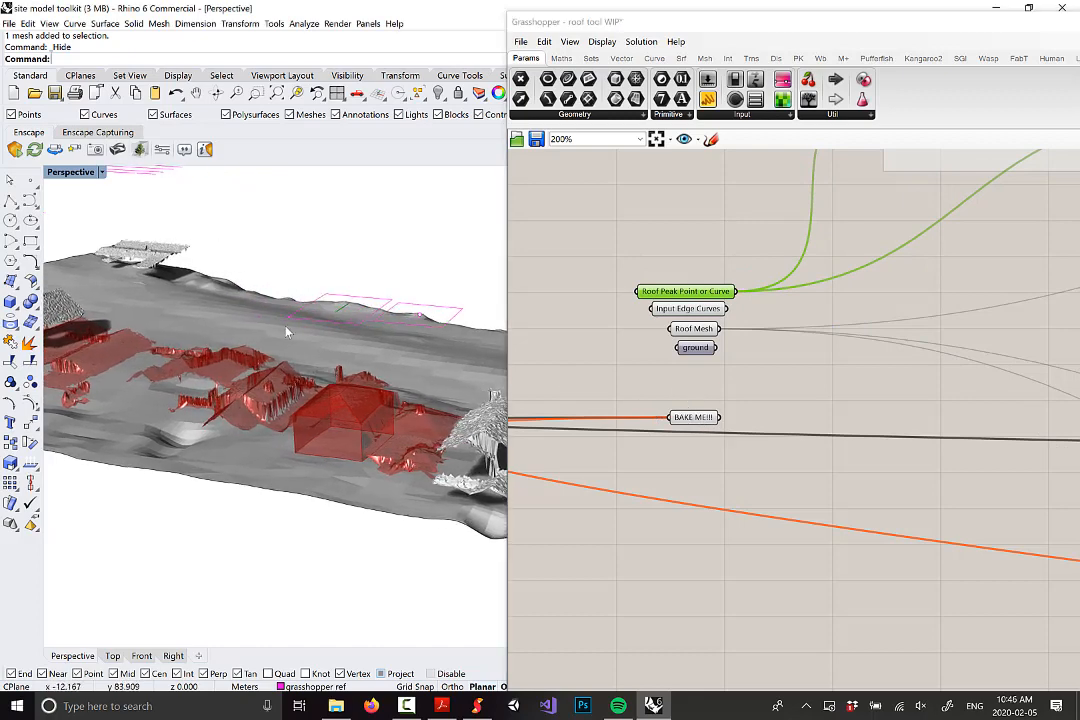
pyautogui.click(600, 328)
pyautogui.moveTo(345, 354); pyautogui.dragTo(369, 376, button='right')
pyautogui.scroll(2, 369, 376)
pyautogui.moveTo(693, 418); pyautogui.dragTo(688, 402)
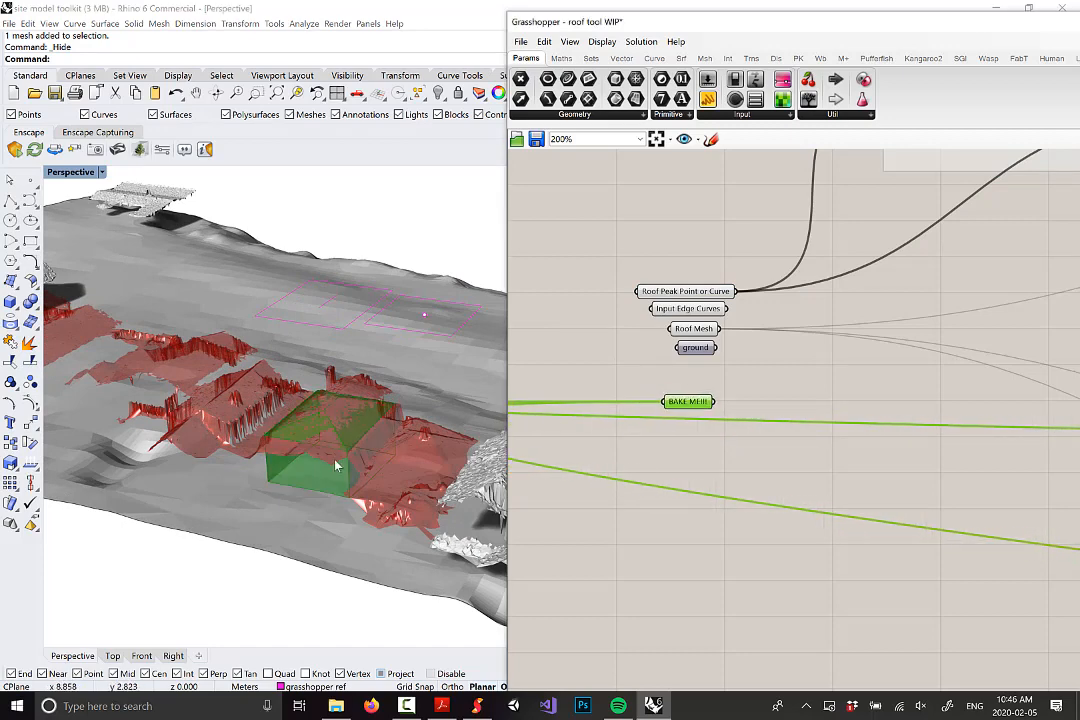
pyautogui.rightClick(697, 409)
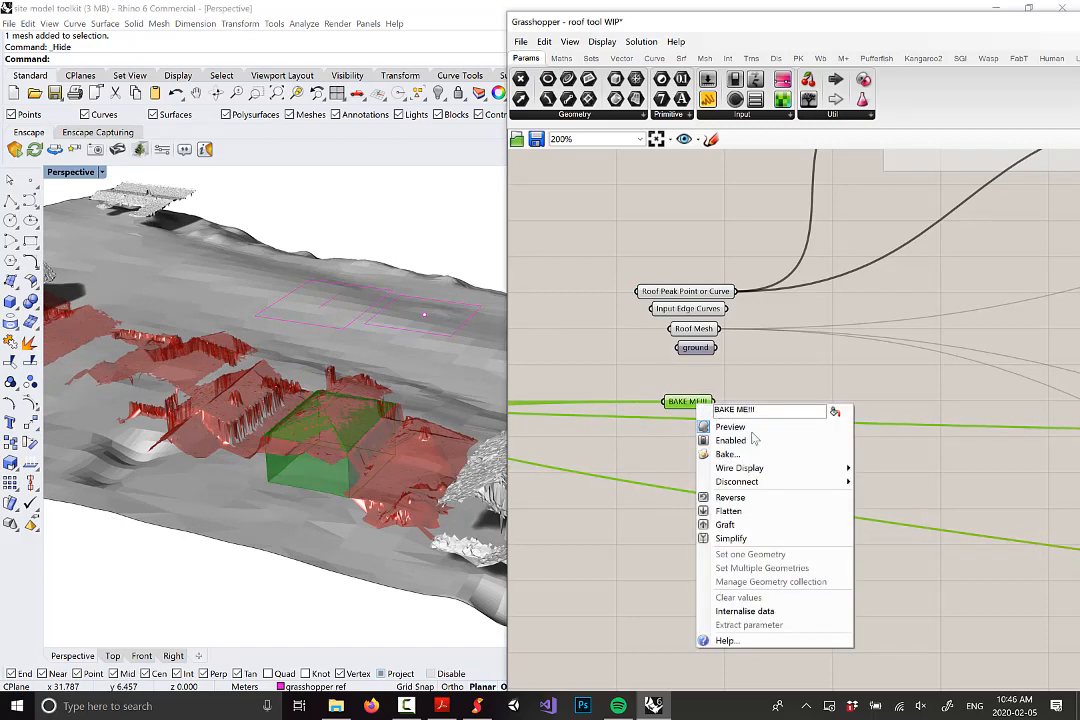
pyautogui.click(730, 452)
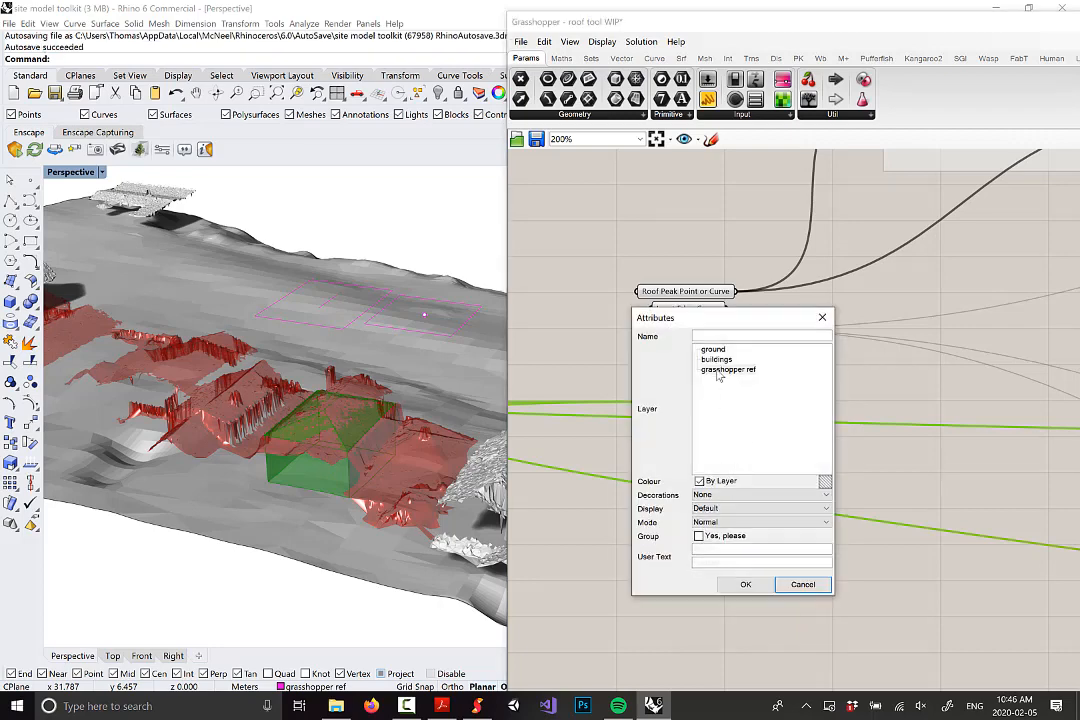
pyautogui.click(746, 585)
pyautogui.moveTo(404, 376); pyautogui.dragTo(411, 490, button='right')
# Step: Set the neighbouring rectangle around the reference point as the curve for Input Edge Curves
pyautogui.moveTo(405, 410); pyautogui.dragTo(457, 385, button='right')
pyautogui.click(458, 370)
pyautogui.click(384, 331)
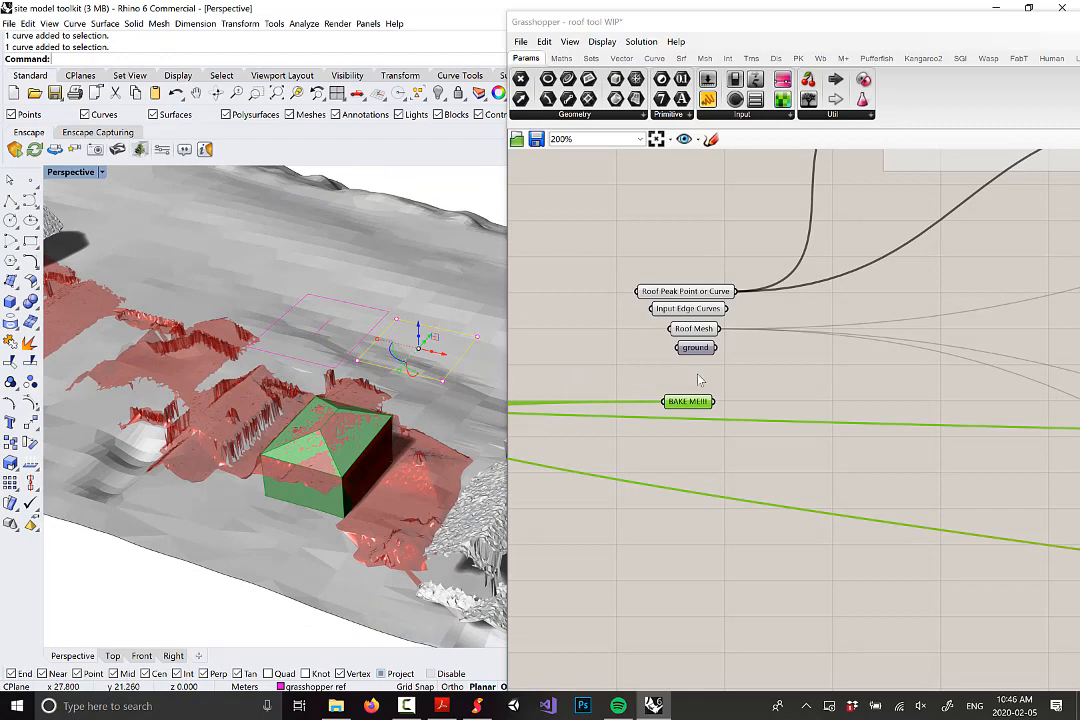
pyautogui.rightClick(695, 312)
pyautogui.click(778, 487)
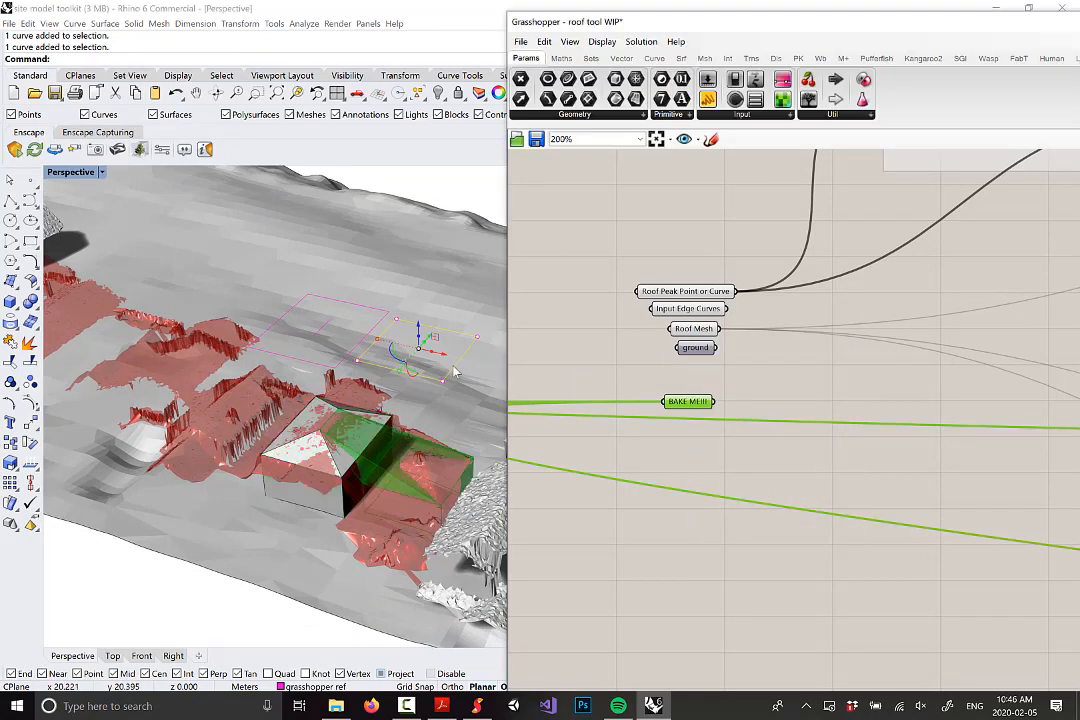
# Step: Set the point inside the new rectangle as the Roof Peak Point or Curve geometry and highlight the BAKE ME!!! output
pyautogui.moveTo(398, 440); pyautogui.dragTo(396, 421, button='right')
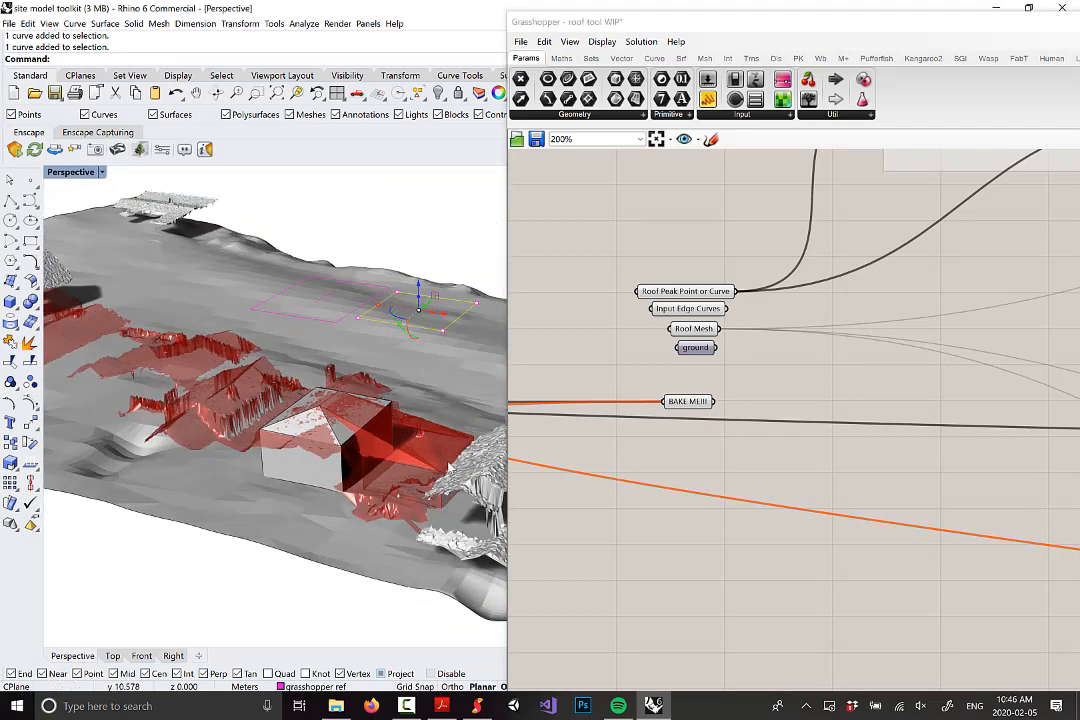
pyautogui.moveTo(449, 466); pyautogui.dragTo(425, 343, button='right')
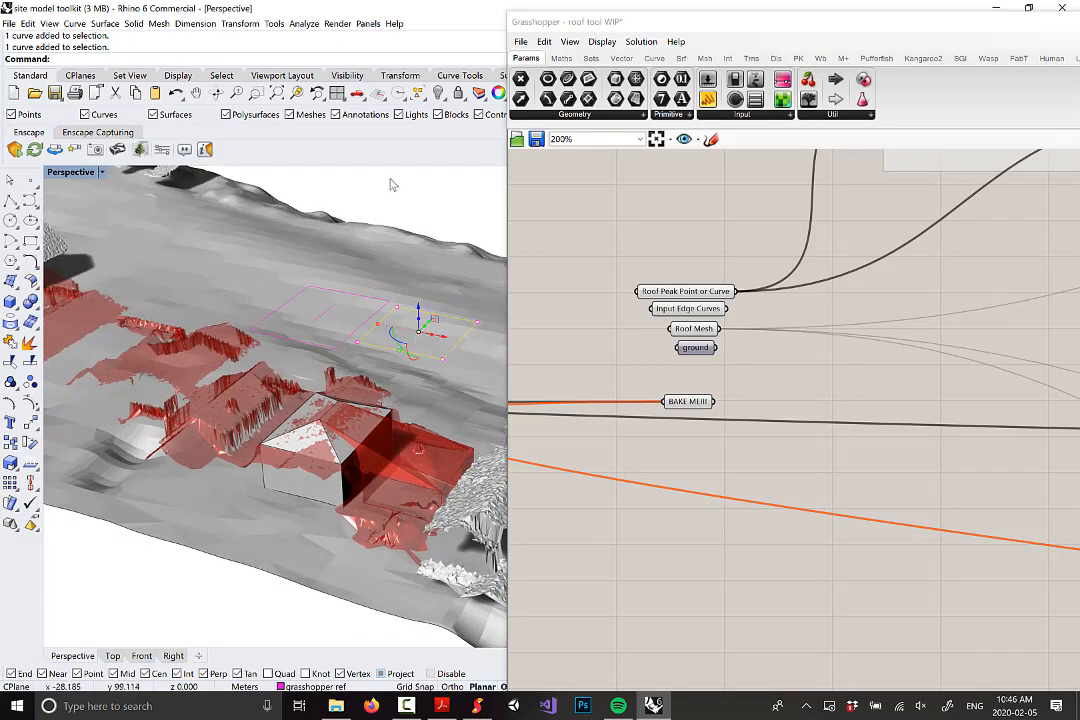
pyautogui.rightClick(697, 299)
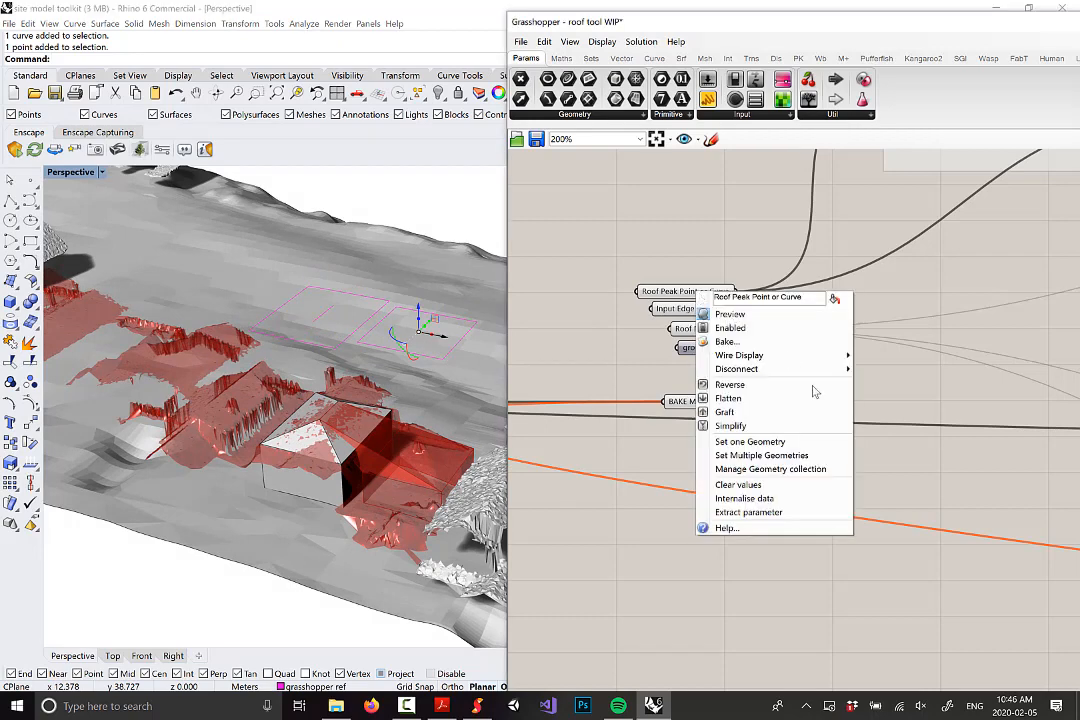
pyautogui.click(743, 440)
pyautogui.moveTo(413, 438); pyautogui.dragTo(452, 468, button='right')
pyautogui.click(688, 403)
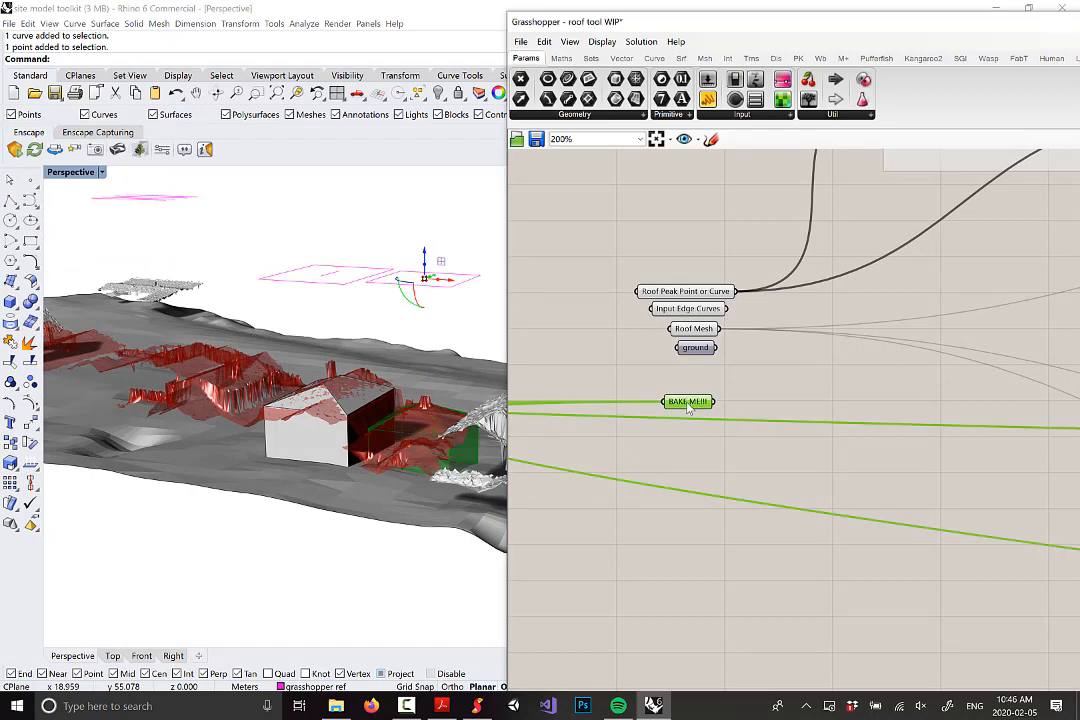
# Step: Bake the point roof from the BAKE ME!!! parameter with the default attributes
pyautogui.rightClick(688, 403)
pyautogui.click(727, 455)
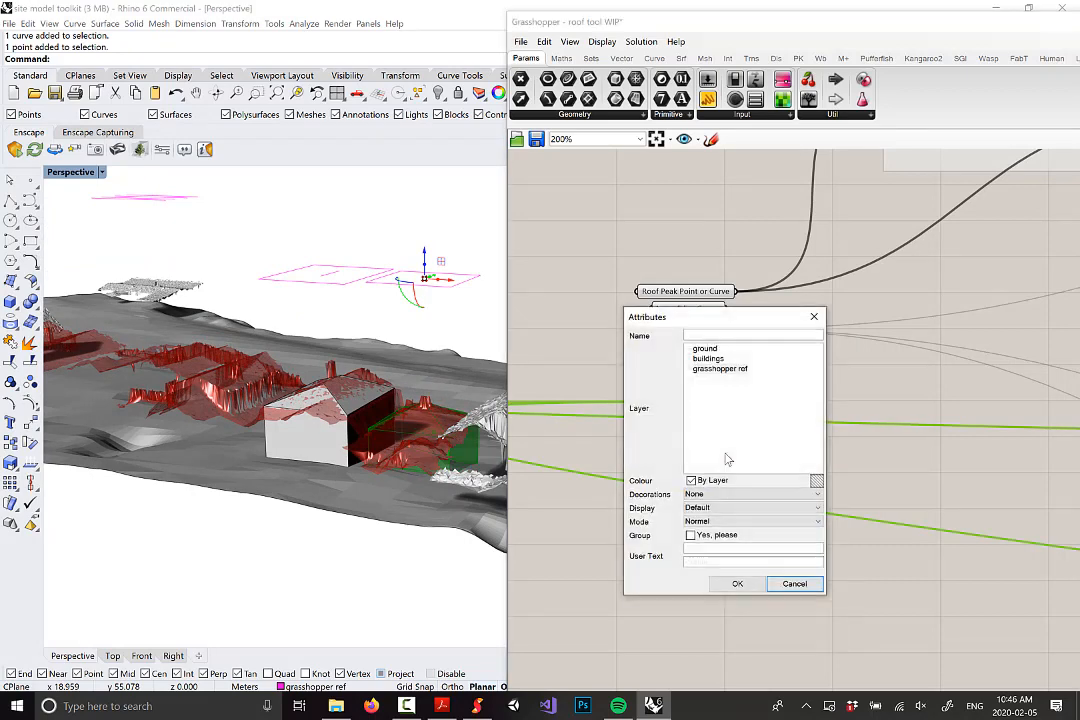
pyautogui.click(737, 584)
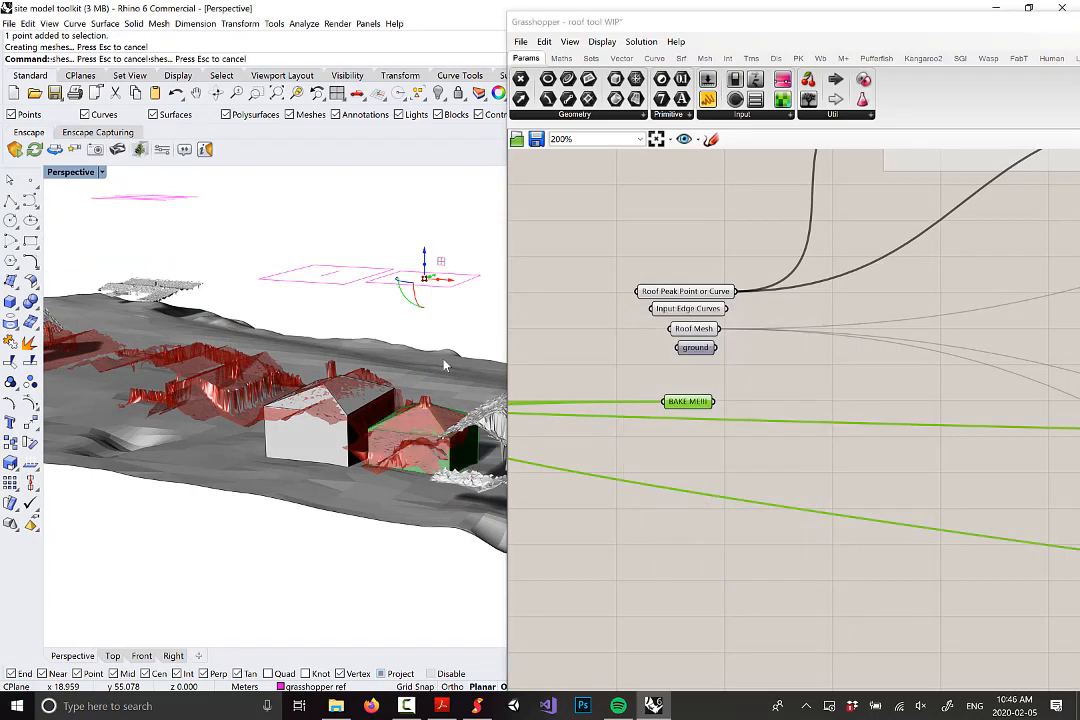
# Step: Set the four edge curves around the ridge line as multiple curves for Input Edge Curves
pyautogui.moveTo(380, 370)
pyautogui.mouseDown(button='right')
pyautogui.moveTo(398, 393)
pyautogui.moveTo(415, 374)
pyautogui.moveTo(397, 398)
pyautogui.moveTo(393, 387)
pyautogui.mouseUp(button='right')
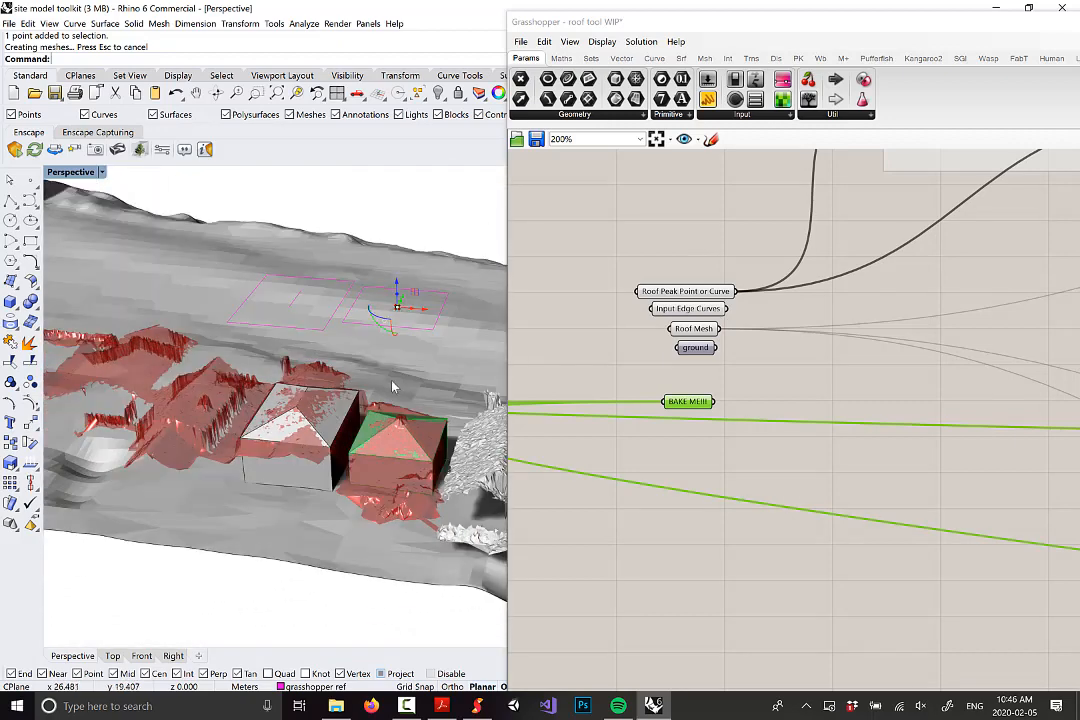
pyautogui.click(337, 315)
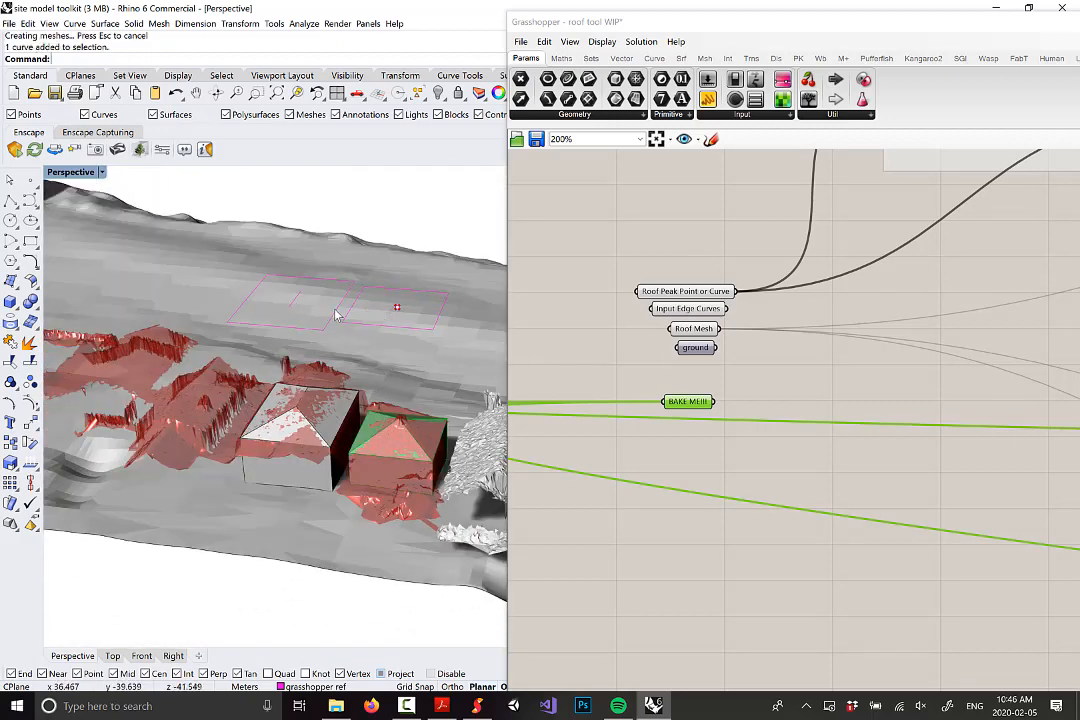
pyautogui.click(250, 318)
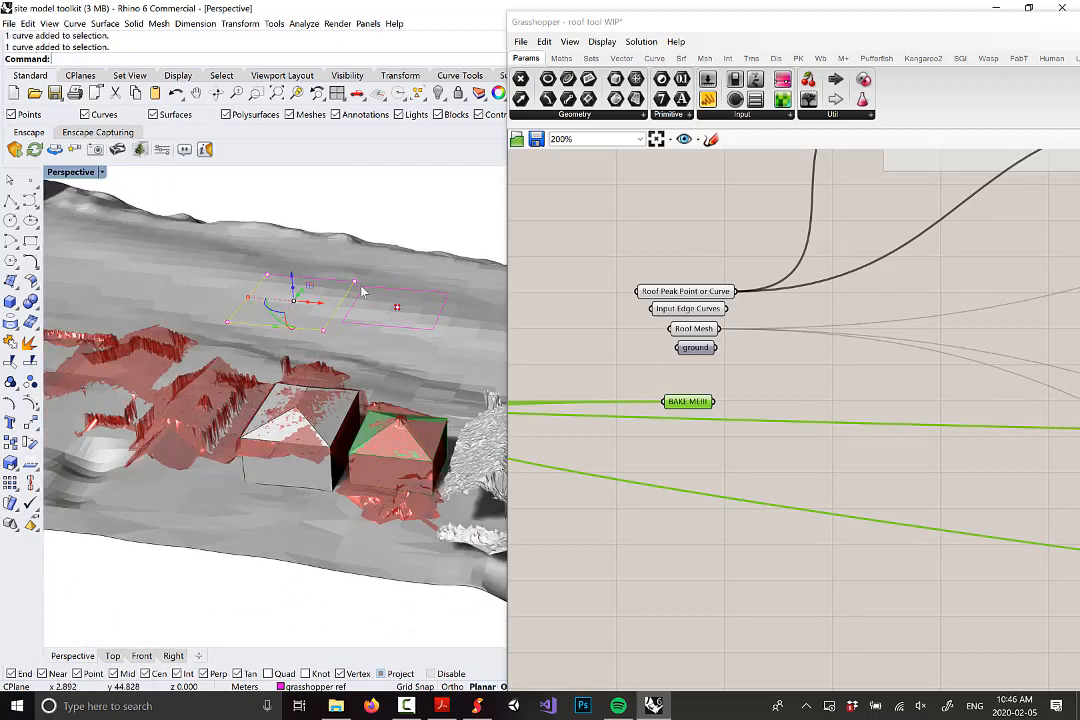
pyautogui.rightClick(697, 316)
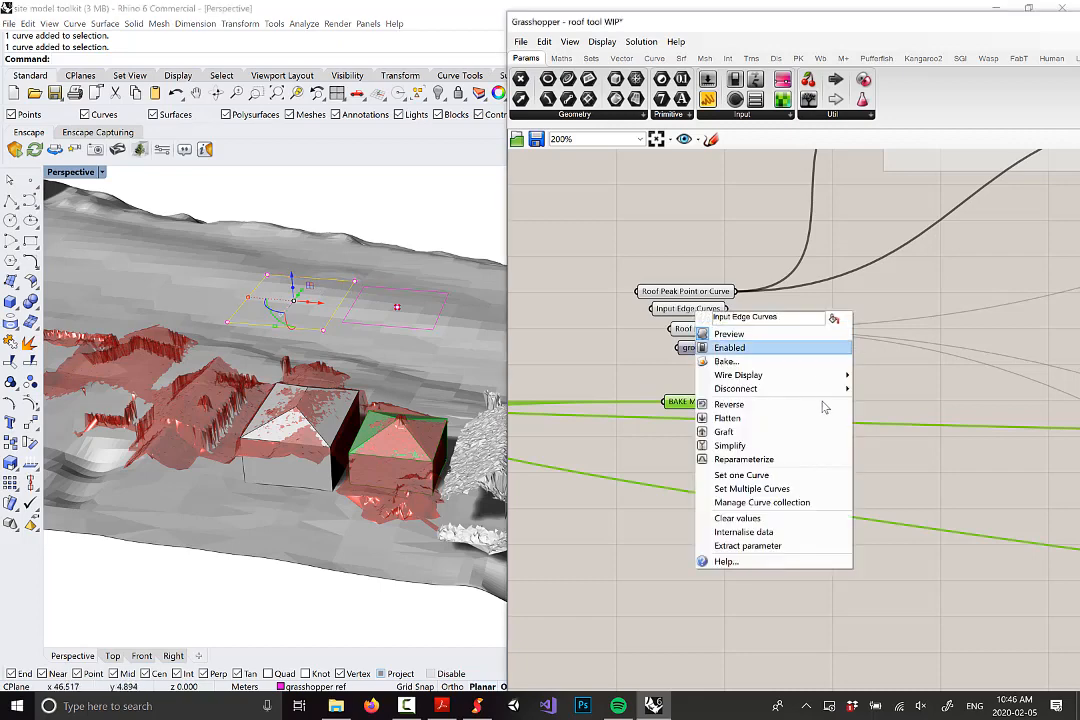
pyautogui.click(745, 489)
pyautogui.press('Return')
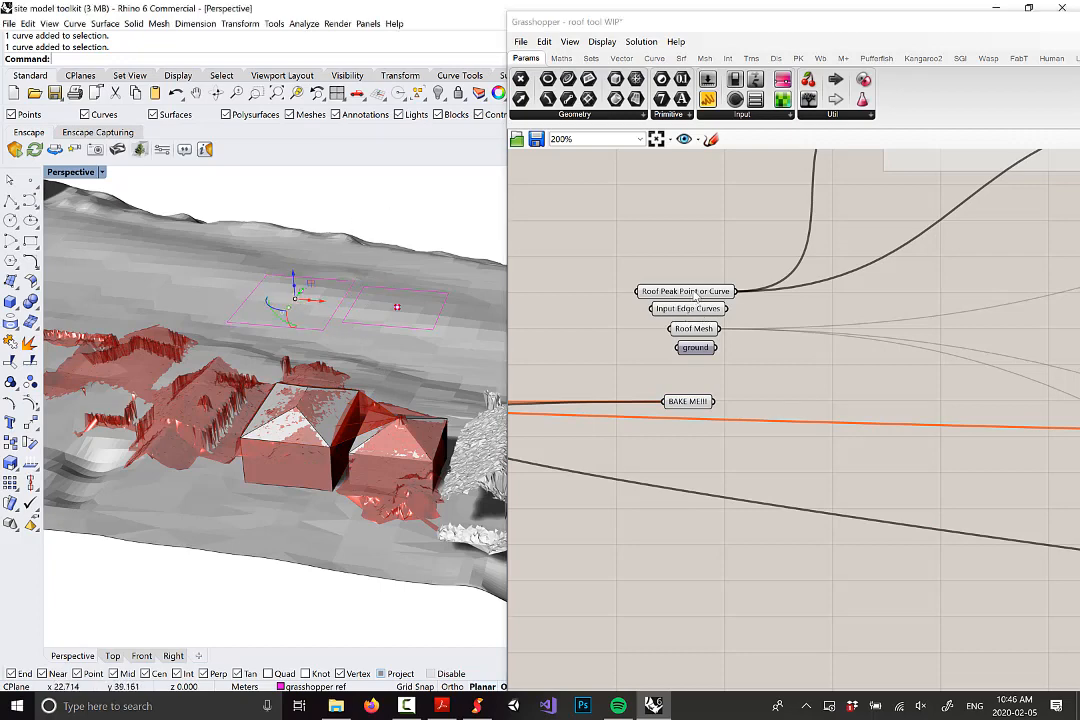
# Step: Set the ridge line between those edges as the Roof Peak Point or Curve geometry
pyautogui.rightClick(698, 294)
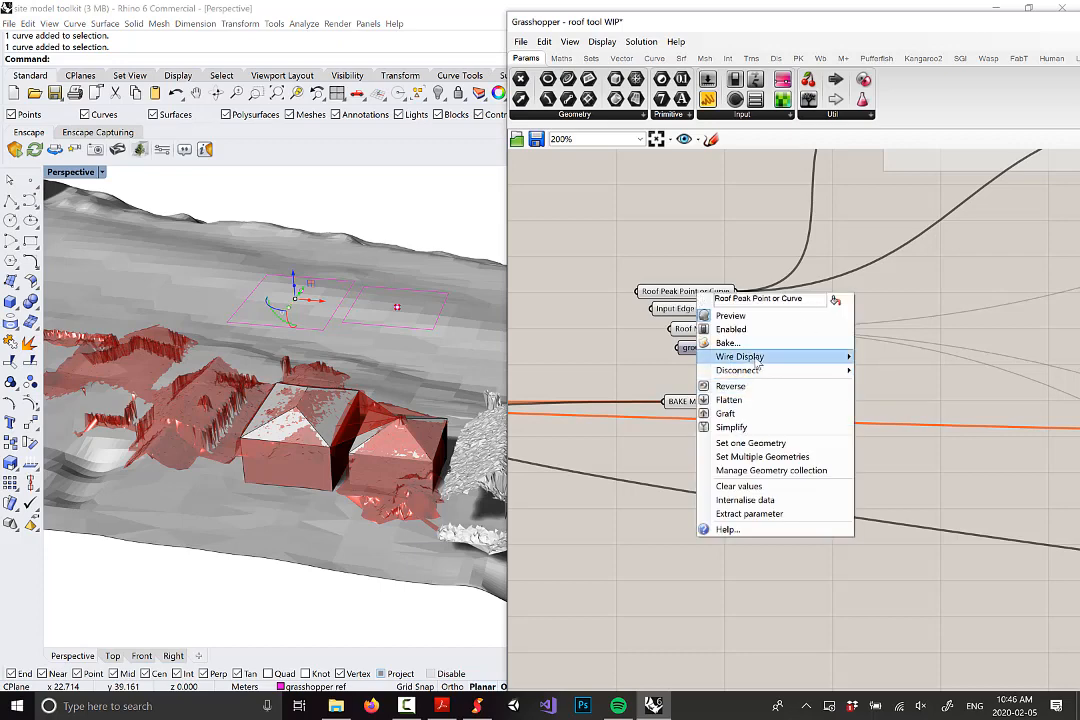
pyautogui.click(758, 443)
pyautogui.scroll(2, 312, 290)
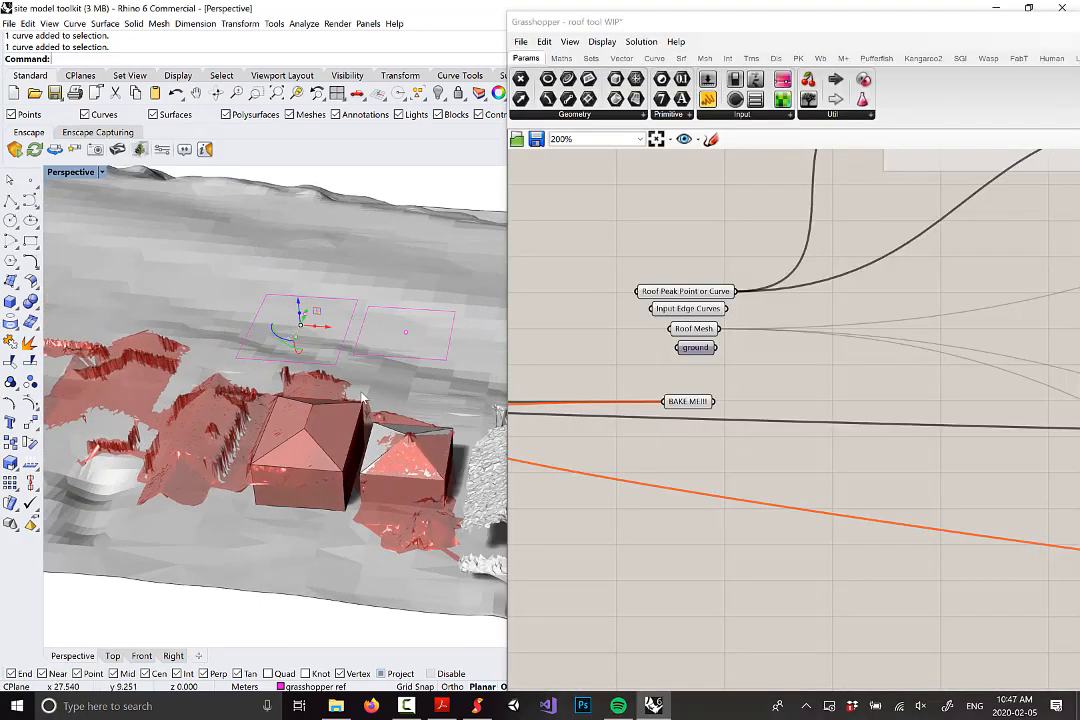
# Step: In the Top view, select the four edge curves with the ridge line and move them along X onto the neighbouring scanned roof
pyautogui.doubleClick(62, 173)
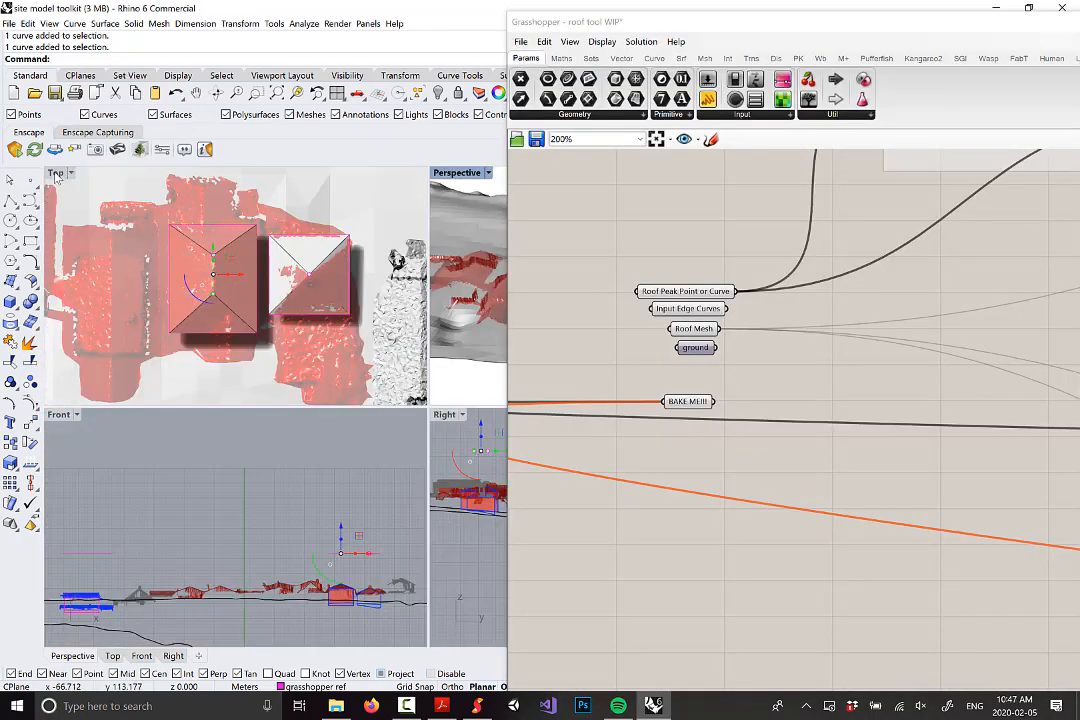
pyautogui.doubleClick(55, 173)
pyautogui.click(424, 297)
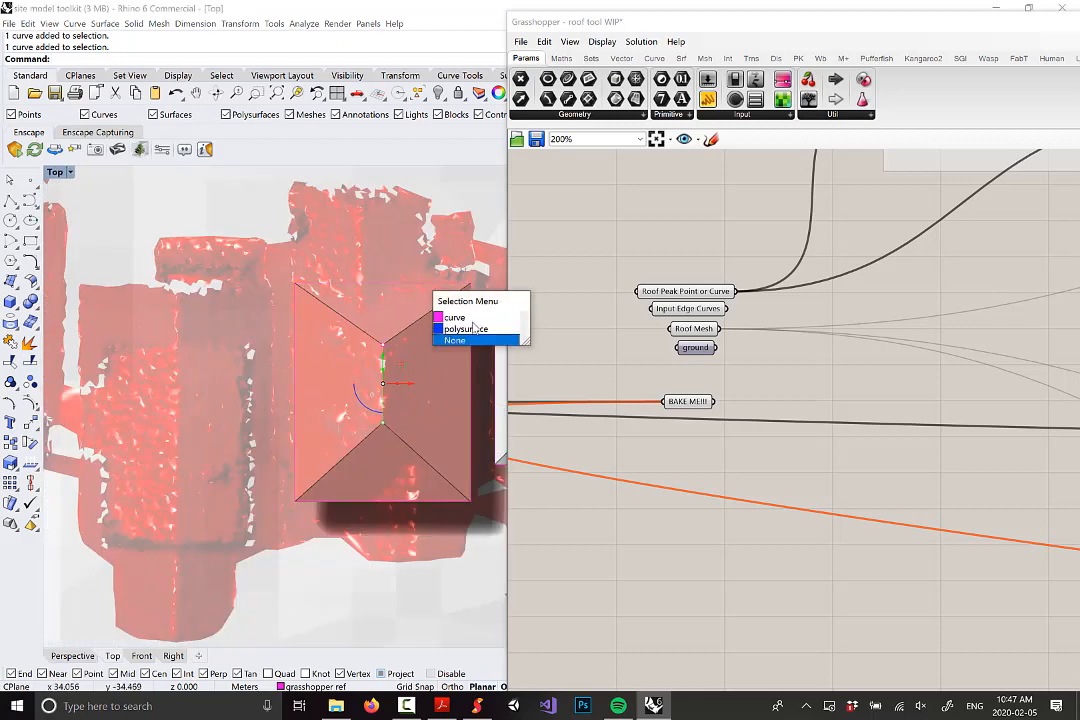
pyautogui.click(470, 313)
pyautogui.keyDown('shift'); pyautogui.click(469, 356); pyautogui.keyUp('shift')
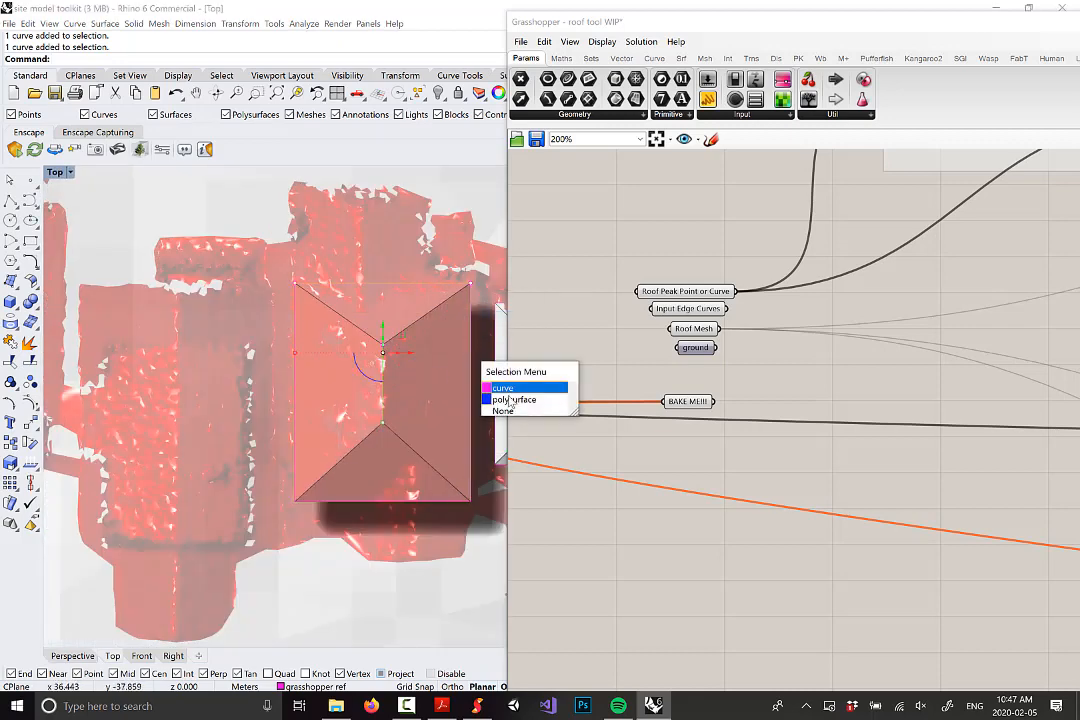
pyautogui.click(499, 387)
pyautogui.keyDown('shift'); pyautogui.click(441, 503); pyautogui.keyUp('shift')
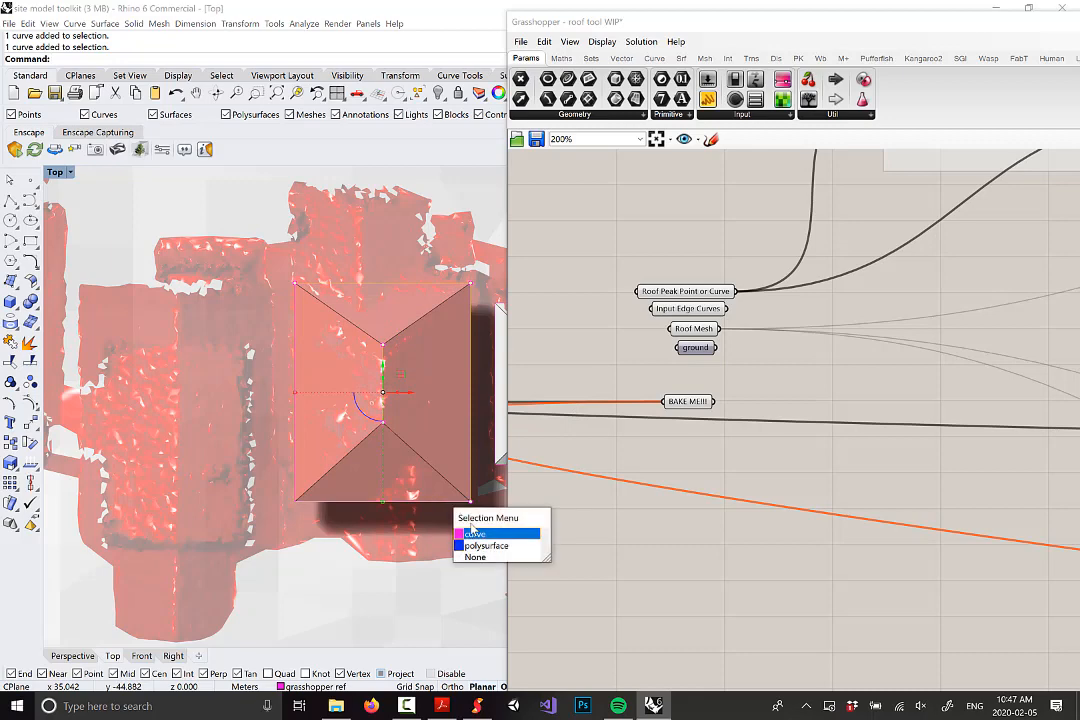
pyautogui.click(475, 528)
pyautogui.keyDown('shift'); pyautogui.click(294, 356); pyautogui.keyUp('shift')
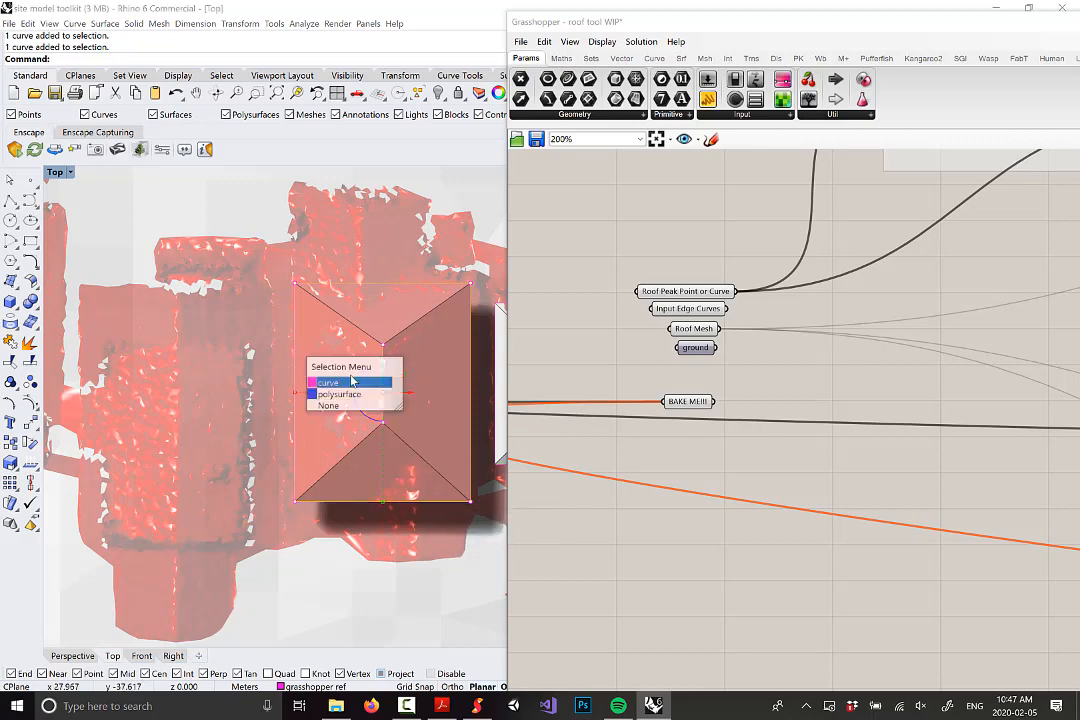
pyautogui.click(352, 381)
pyautogui.scroll(-3, 420, 355)
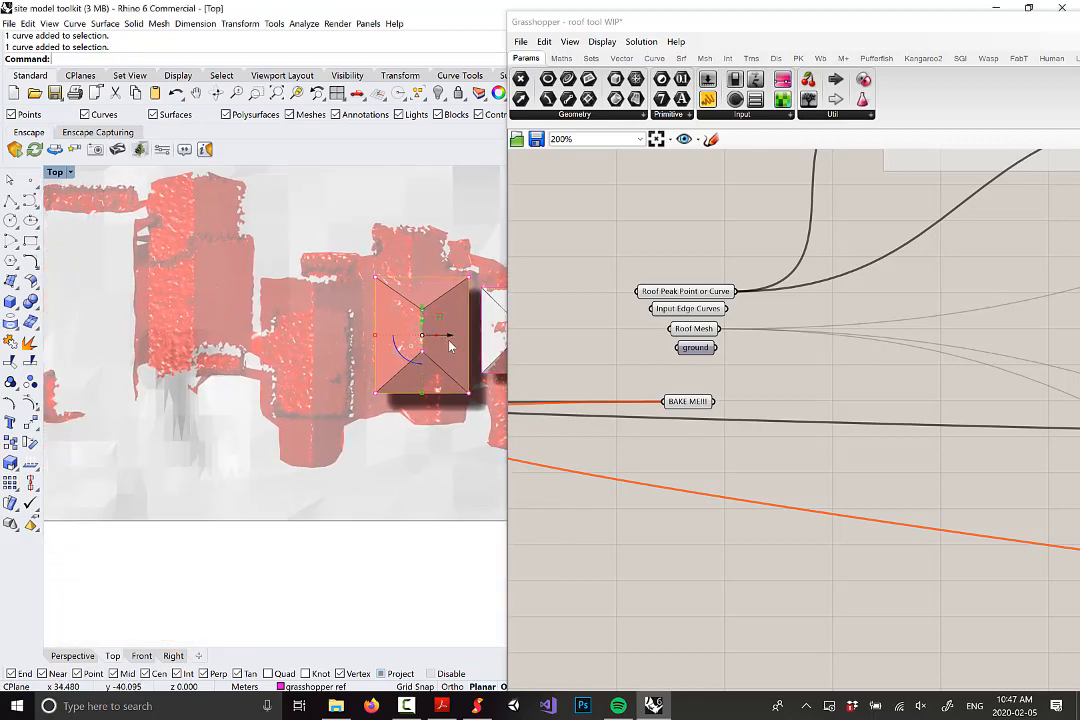
pyautogui.moveTo(448, 341); pyautogui.dragTo(366, 349)
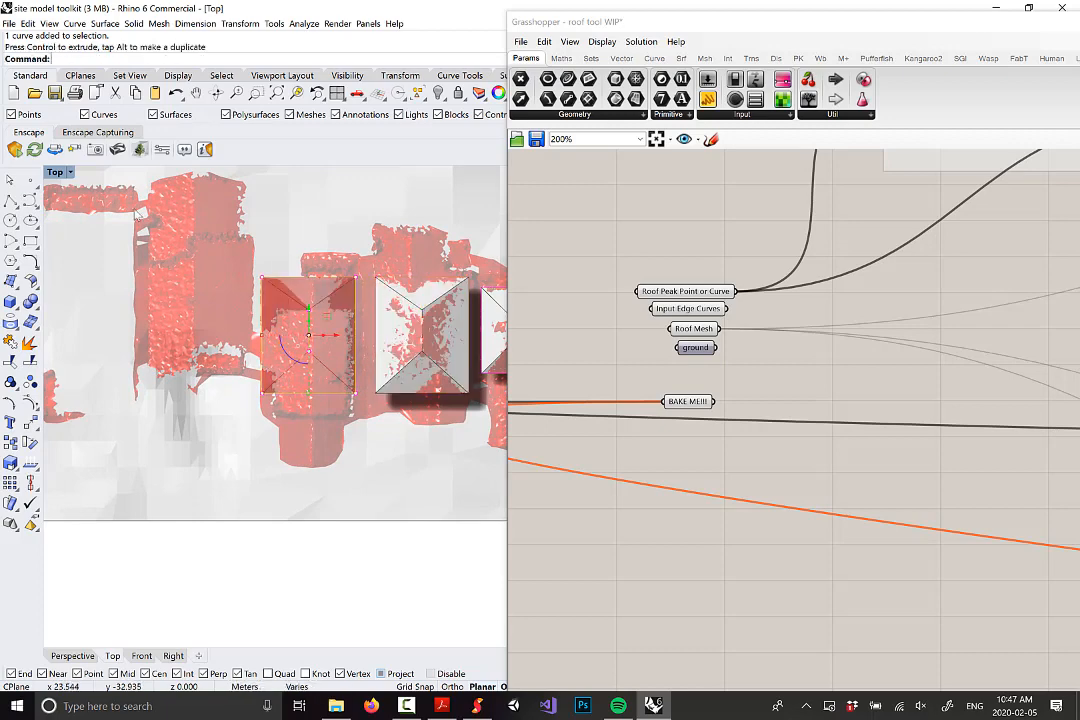
# Step: Check the hipped preview against the scan in Perspective, and move the selected curves further along X onto the next building
pyautogui.doubleClick(55, 172)
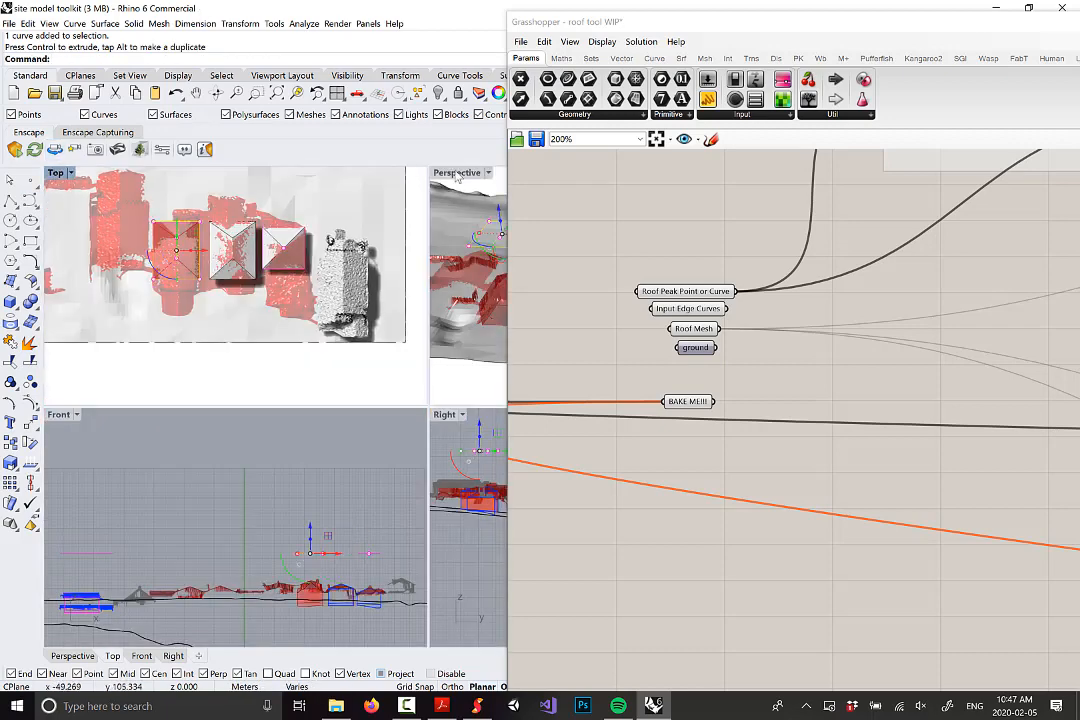
pyautogui.doubleClick(455, 172)
pyautogui.moveTo(439, 217); pyautogui.dragTo(355, 343, button='right')
pyautogui.scroll(4, 208, 380)
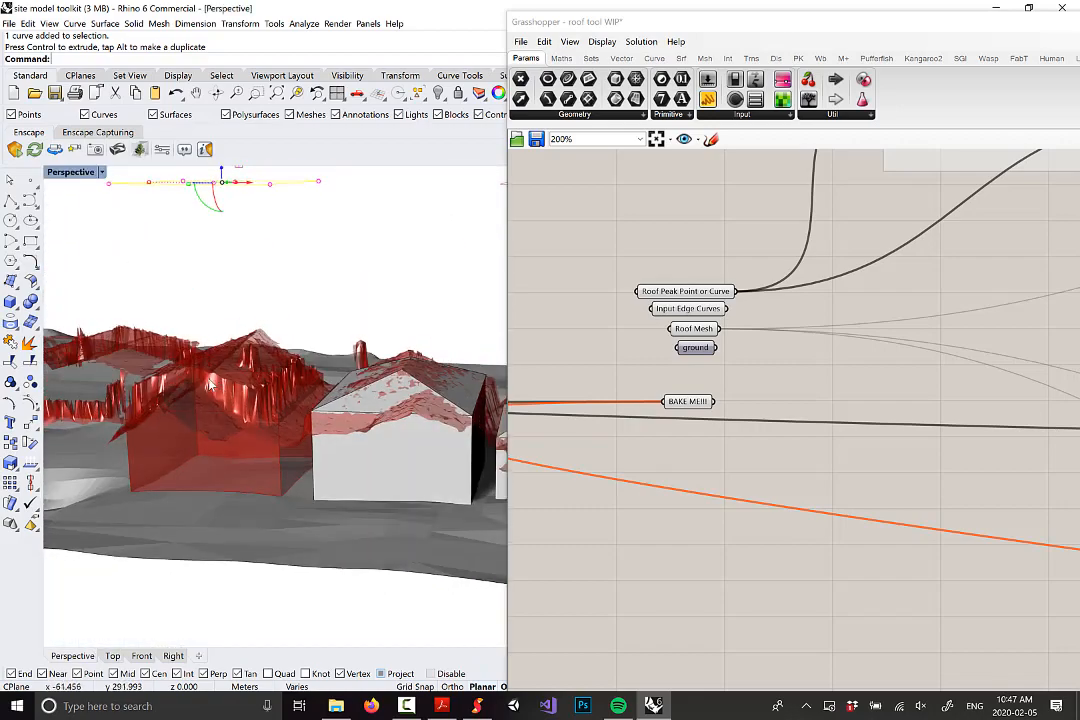
pyautogui.scroll(5, 209, 385)
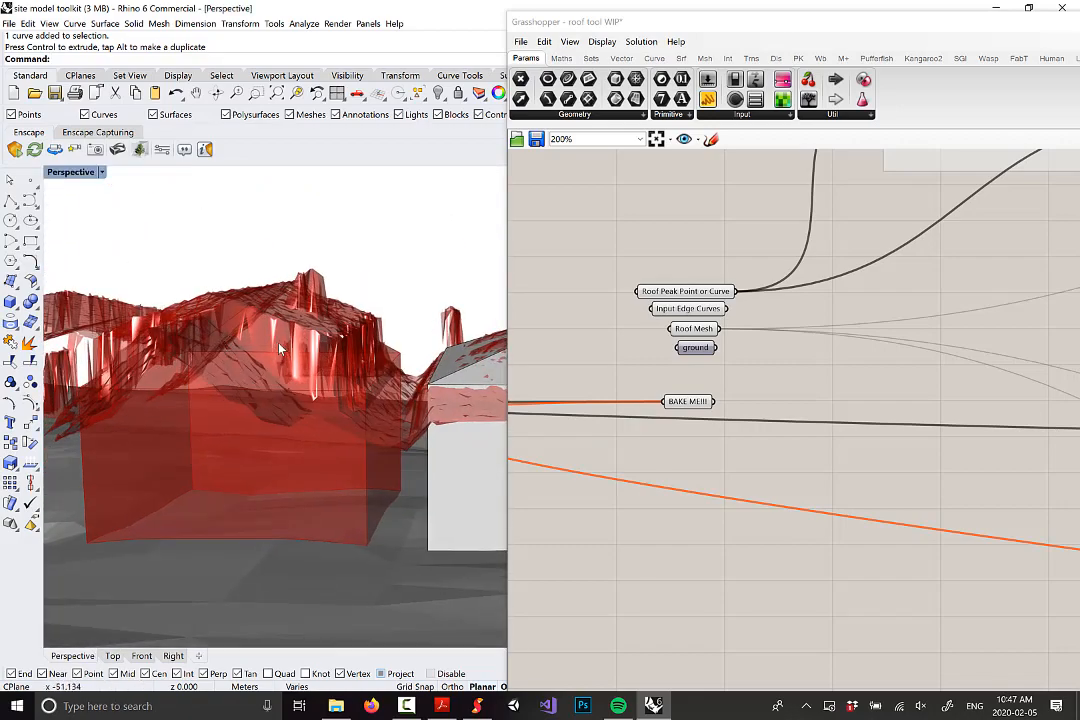
pyautogui.moveTo(280, 348); pyautogui.dragTo(314, 347, button='right')
pyautogui.moveTo(350, 369); pyautogui.dragTo(245, 376)
pyautogui.moveTo(245, 376); pyautogui.dragTo(323, 303, button='right')
pyautogui.scroll(4, 246, 422)
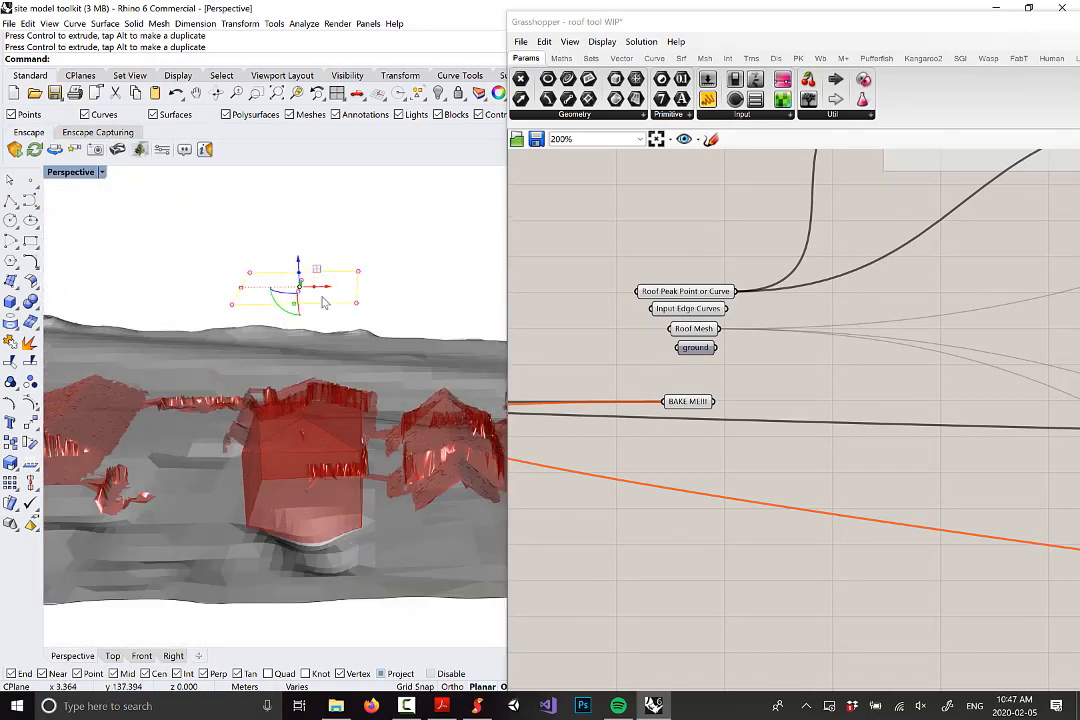
# Step: Delete the two edge curves at the ridge ends, keeping only the two edges parallel to the ridge line
pyautogui.click(435, 244)
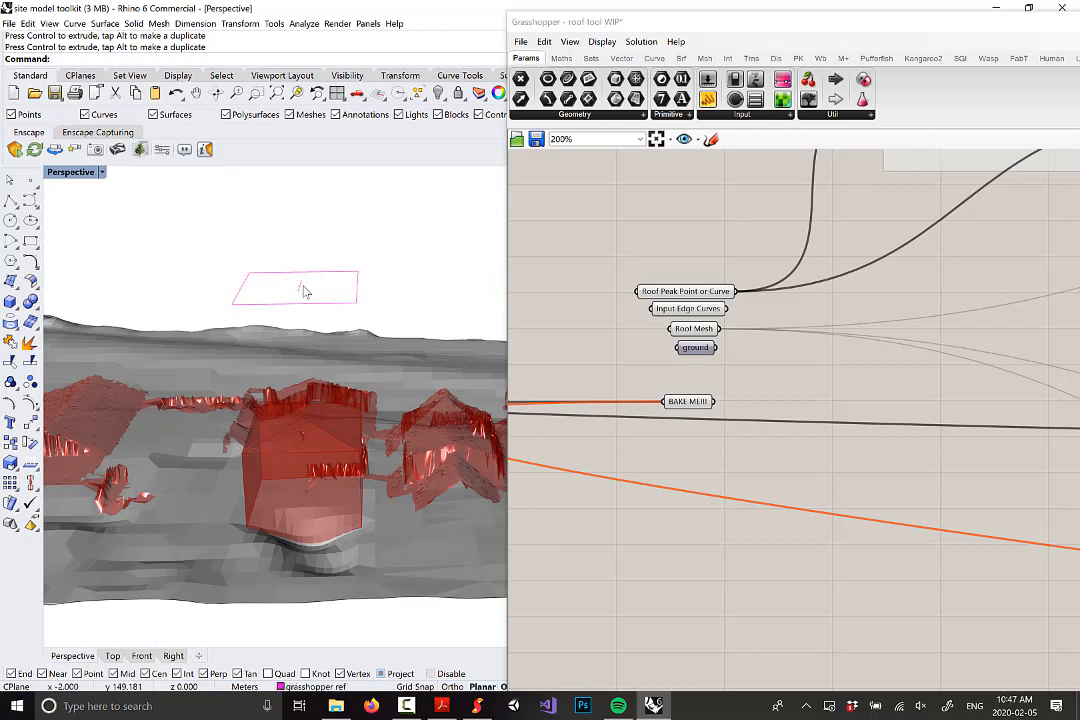
pyautogui.scroll(4, 299, 291)
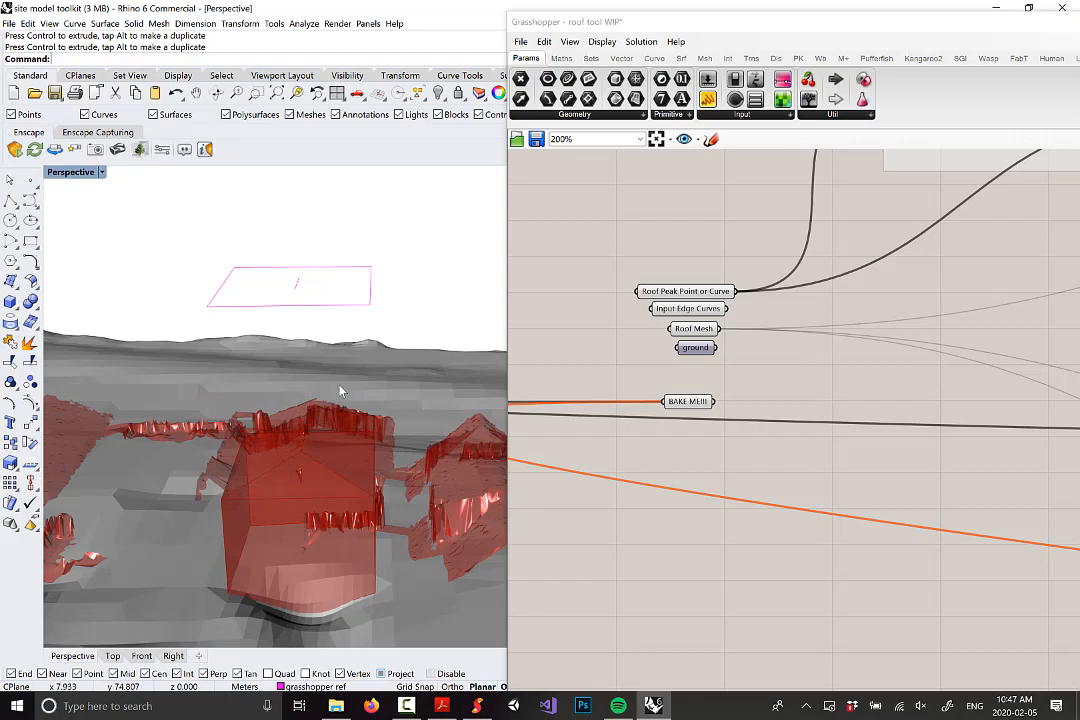
pyautogui.moveTo(340, 391); pyautogui.dragTo(284, 516, button='right')
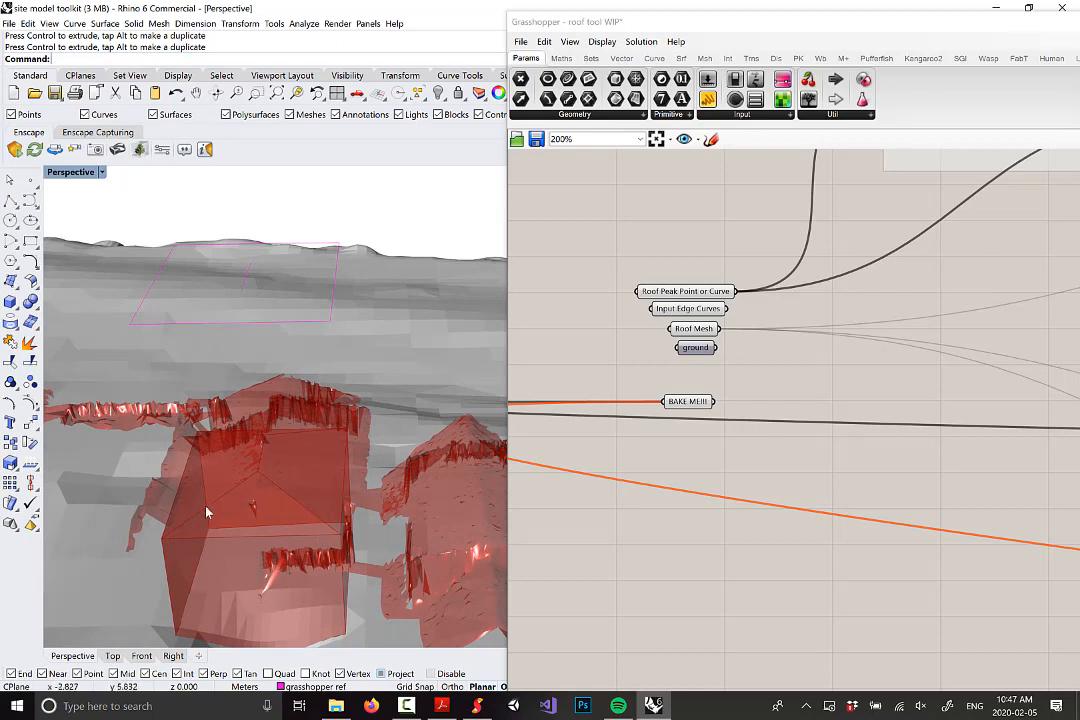
pyautogui.moveTo(241, 491); pyautogui.dragTo(297, 470, button='right')
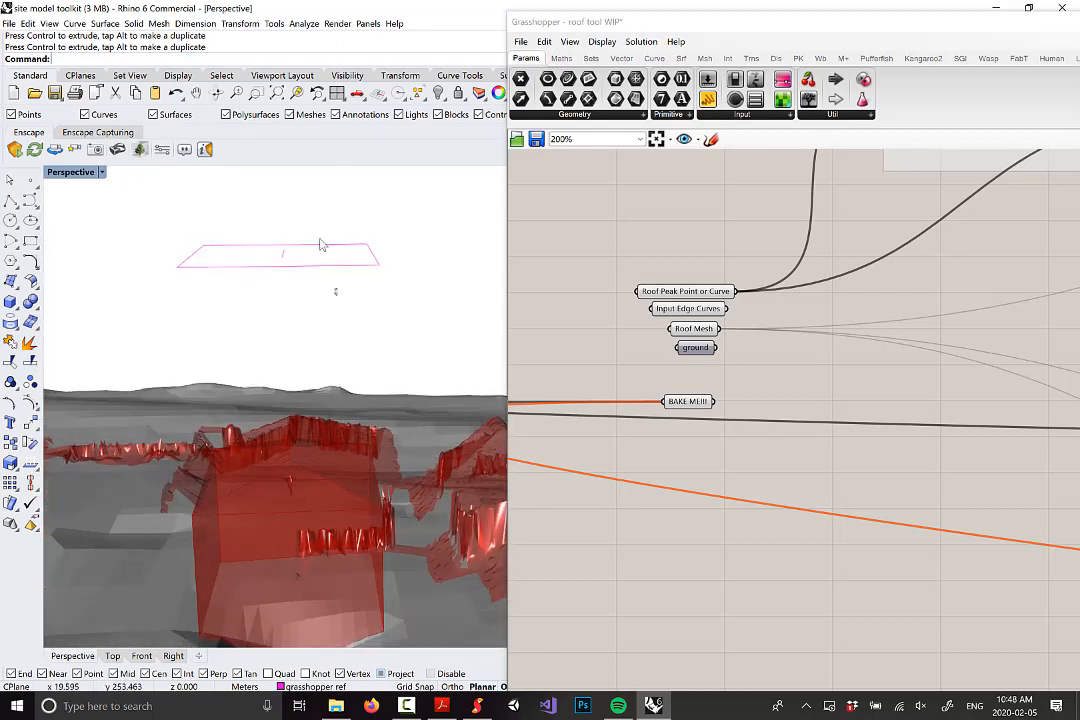
pyautogui.click(320, 245)
pyautogui.press('Delete')
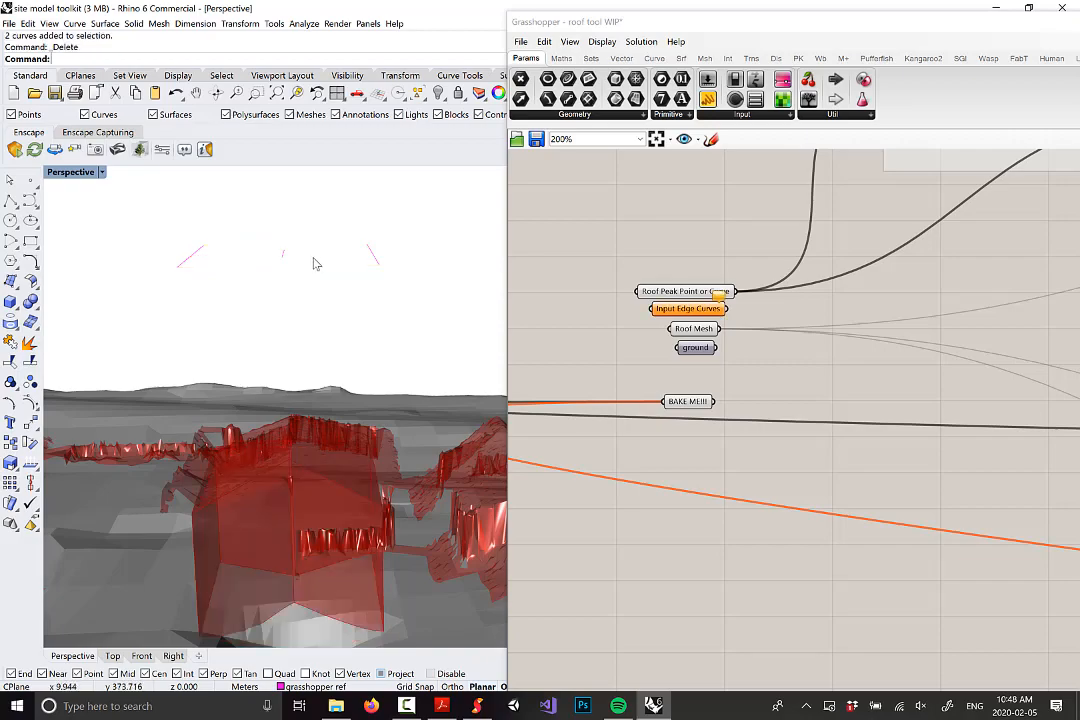
# Step: Scale the ridge line with Scale1D from its midpoint, stretching one end out level with the end of the edge curve
pyautogui.moveTo(300, 260); pyautogui.dragTo(294, 230, button='right')
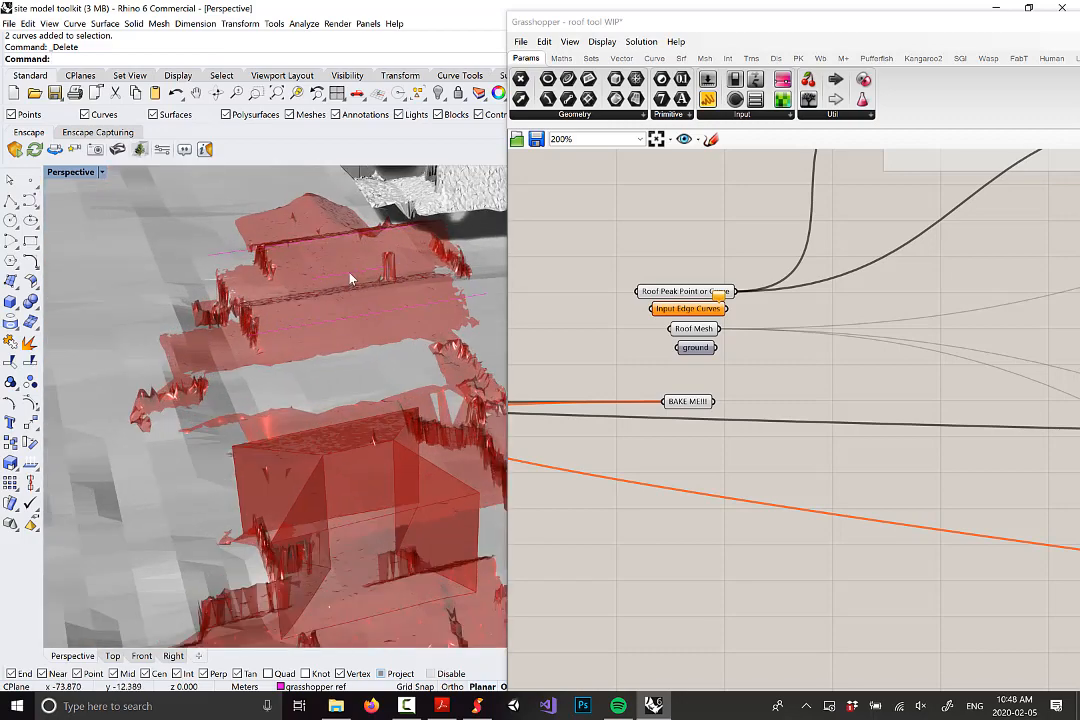
pyautogui.click(331, 309)
pyautogui.moveTo(331, 309); pyautogui.dragTo(368, 286, button='right')
pyautogui.write('Scale1D')
pyautogui.scroll(-3, 340, 319)
pyautogui.press('Return')
pyautogui.click(362, 279)
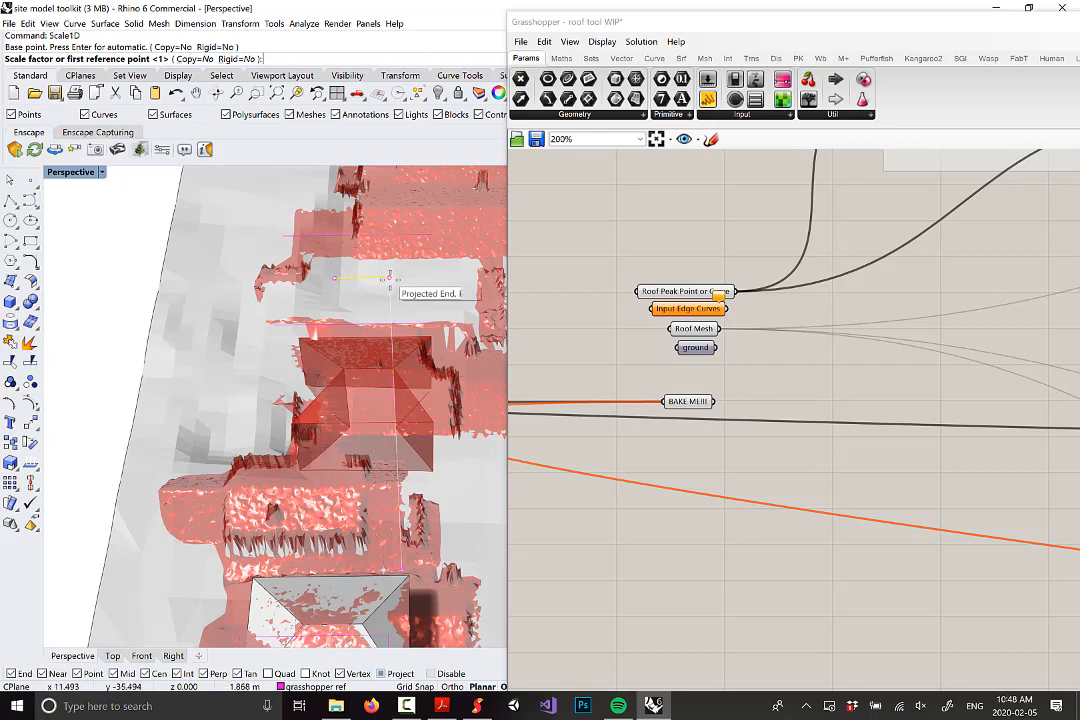
pyautogui.click(392, 276)
pyautogui.click(434, 240)
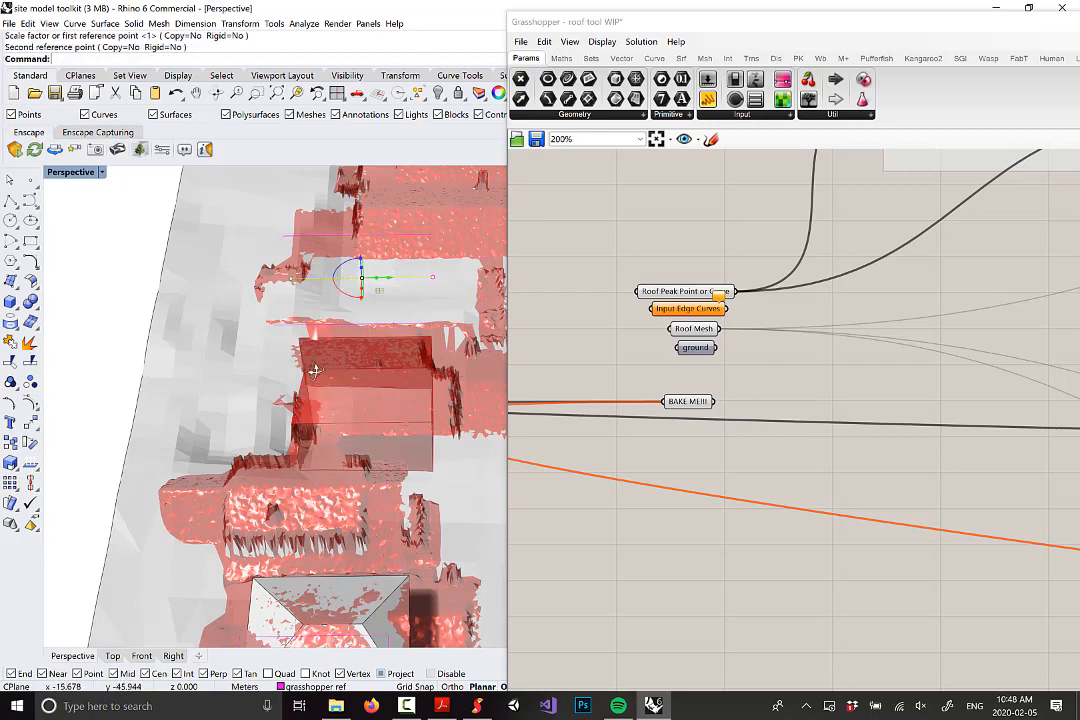
# Step: In the Top view, use Scale1D from the ridge line's aligned end to extend its short end level with the edge curves, and return to Perspective
pyautogui.moveTo(313, 369); pyautogui.dragTo(325, 345, button='right')
pyautogui.scroll(2, 364, 279)
pyautogui.doubleClick(76, 174)
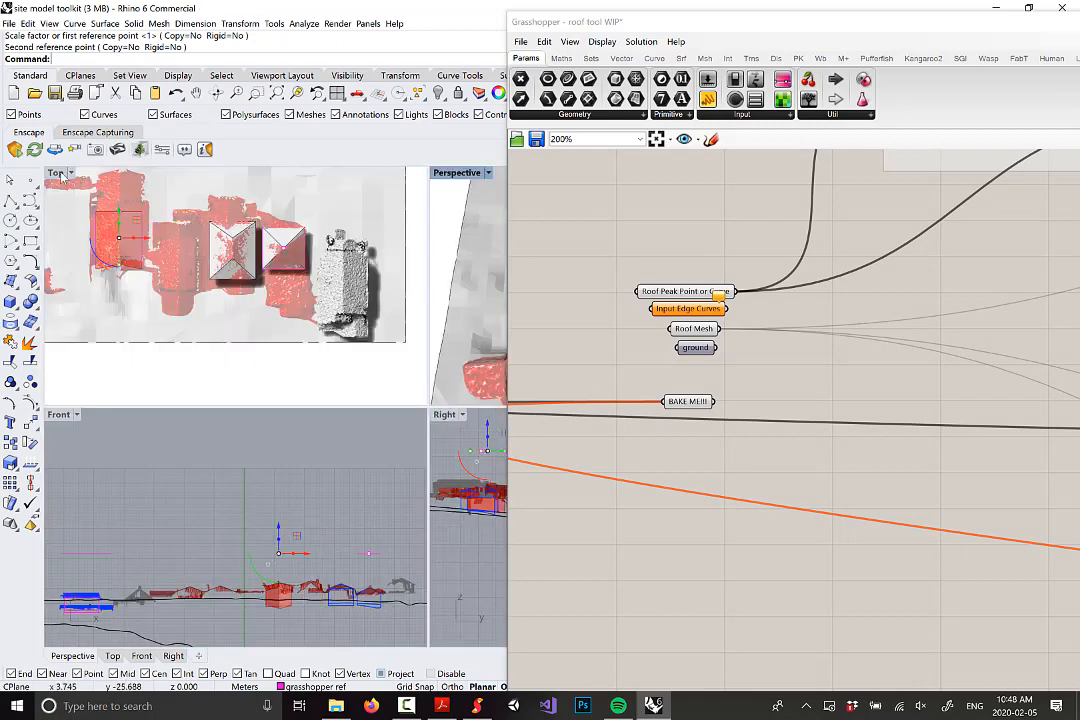
pyautogui.doubleClick(62, 173)
pyautogui.scroll(5, 290, 300)
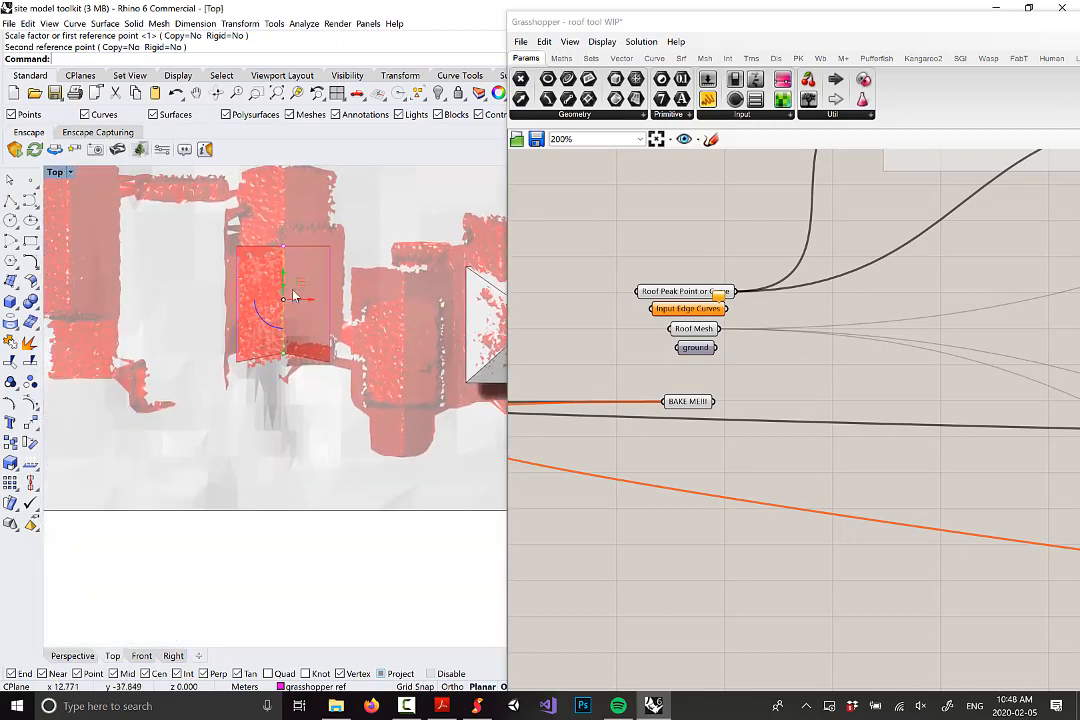
pyautogui.write('Scale1D')
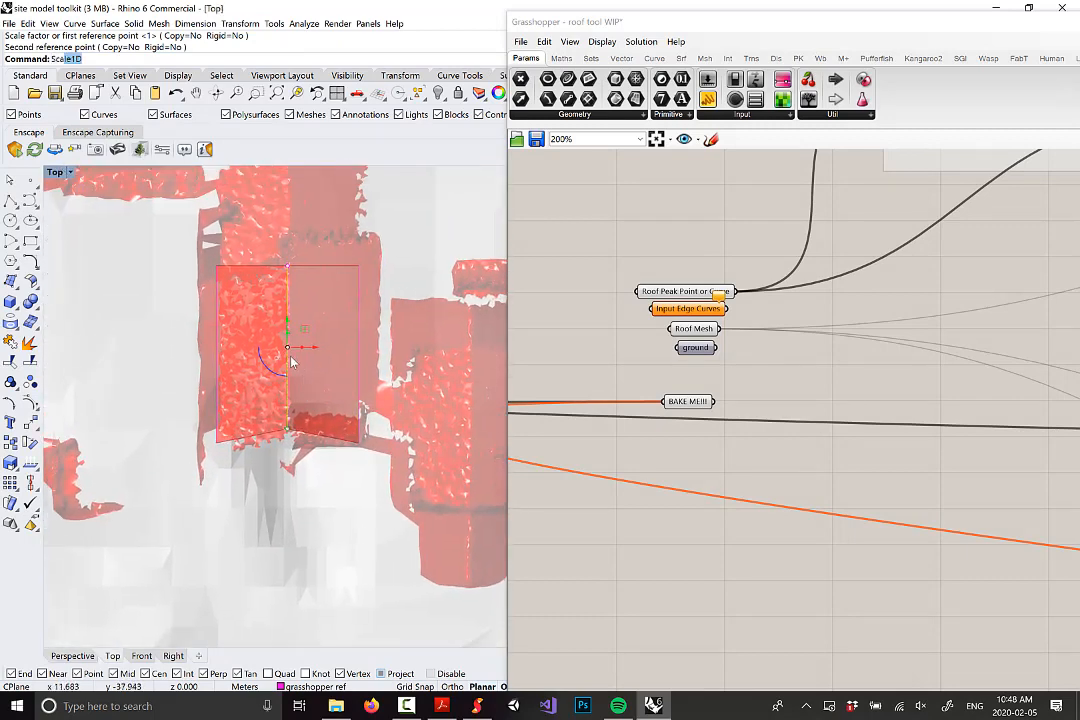
pyautogui.press('Return')
pyautogui.click(288, 265)
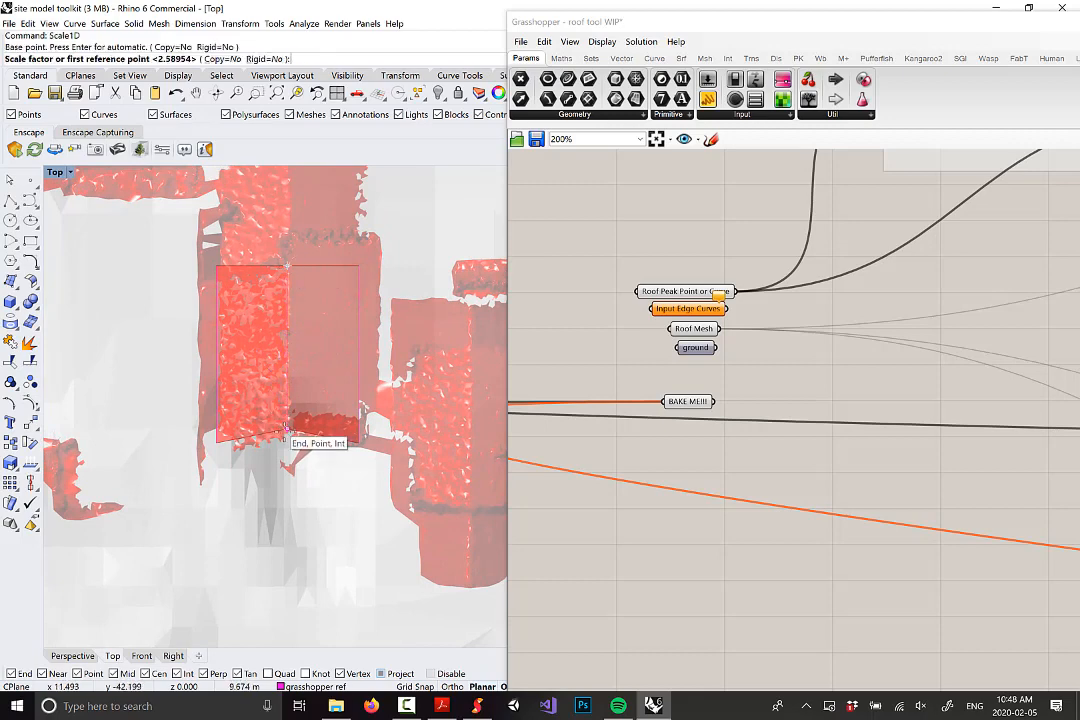
pyautogui.click(286, 428)
pyautogui.click(359, 443)
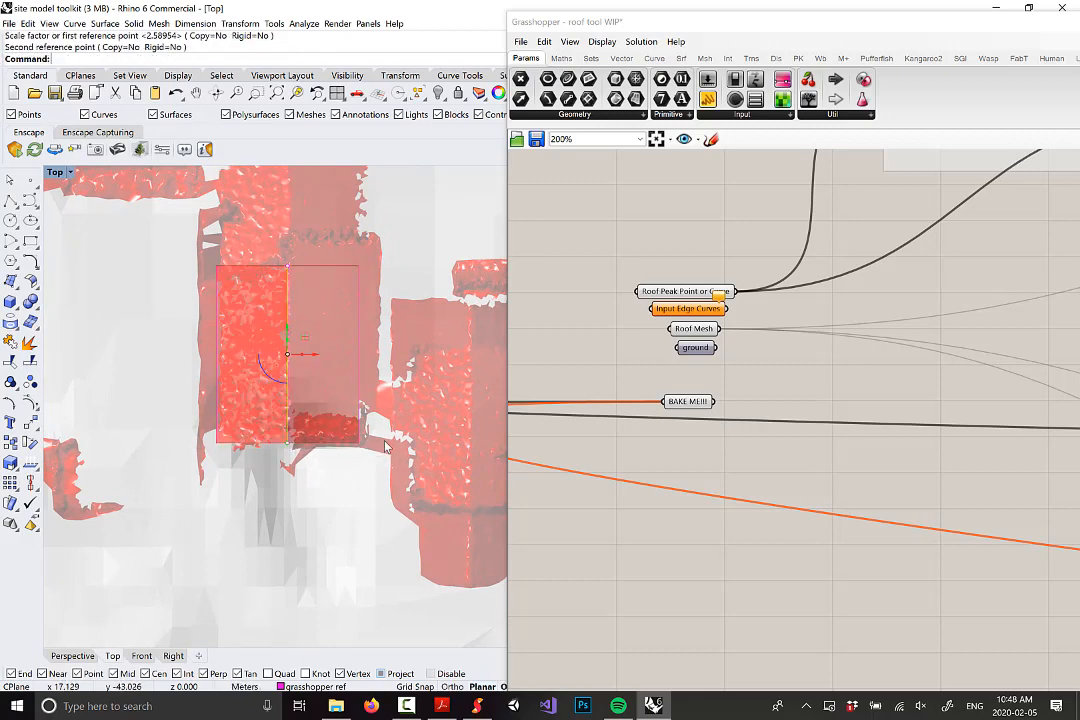
pyautogui.doubleClick(60, 175)
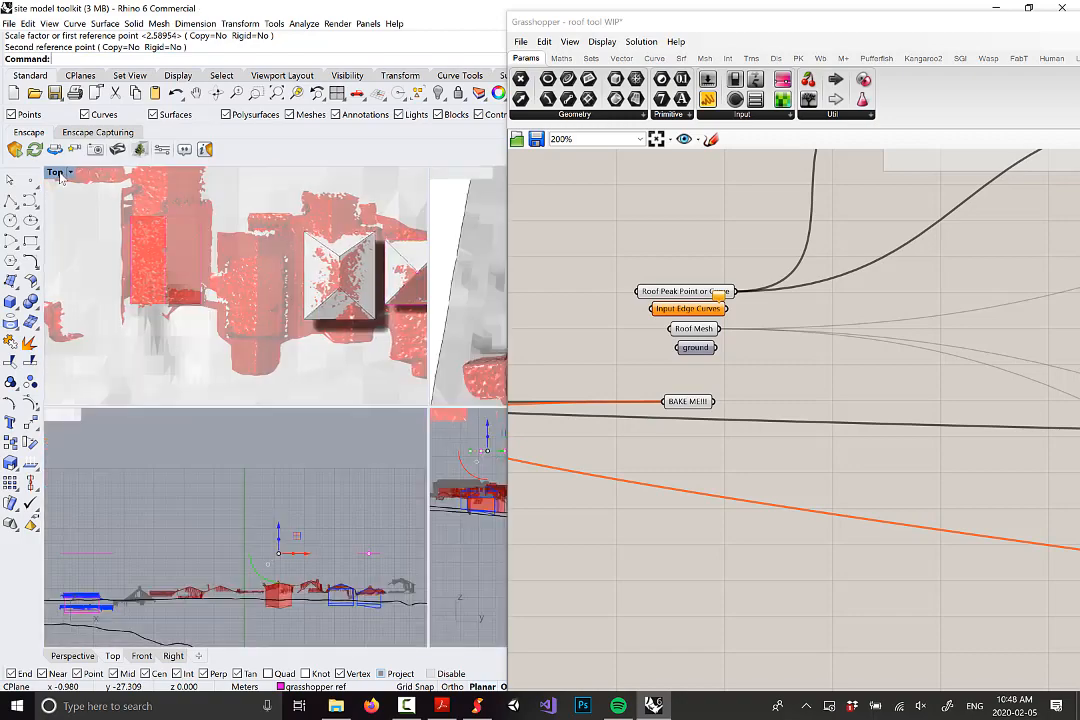
pyautogui.doubleClick(464, 178)
pyautogui.moveTo(302, 336); pyautogui.dragTo(524, 325, button='right')
pyautogui.moveTo(403, 331); pyautogui.dragTo(422, 309, button='right')
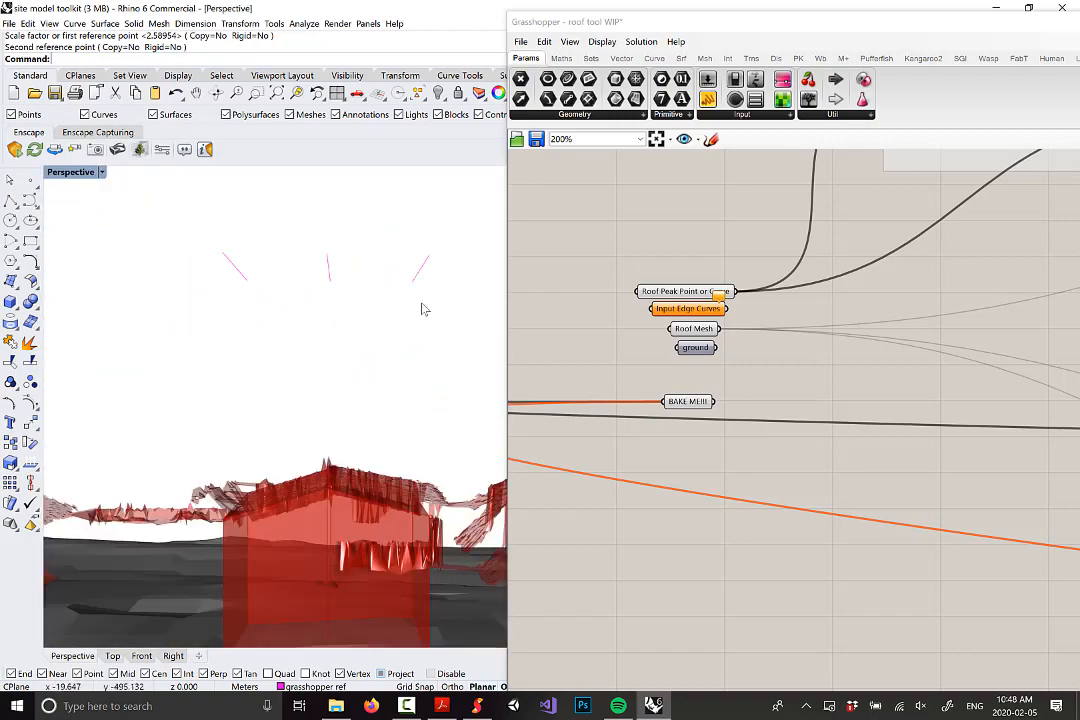
# Step: Reference the two edge curves parallel to the ridge as the multiple curves of Input Edge Curves, and check the gabled preview against the scan
pyautogui.moveTo(283, 320); pyautogui.dragTo(199, 204)
pyautogui.moveTo(393, 234); pyautogui.dragTo(450, 290)
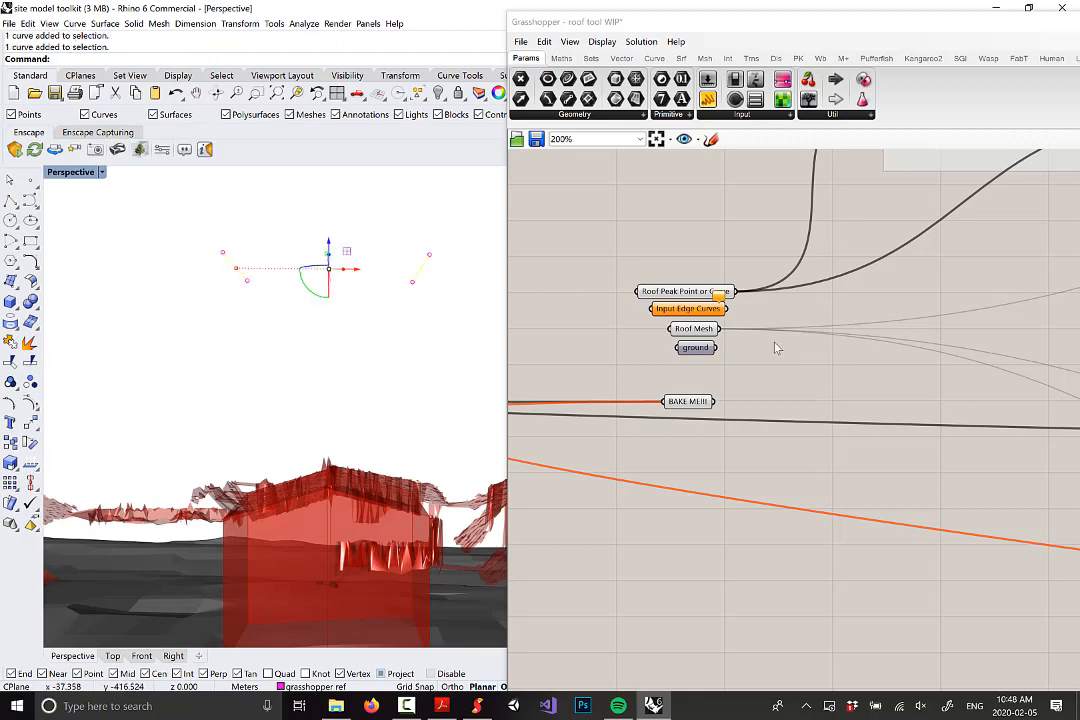
pyautogui.rightClick(700, 313)
pyautogui.click(745, 571)
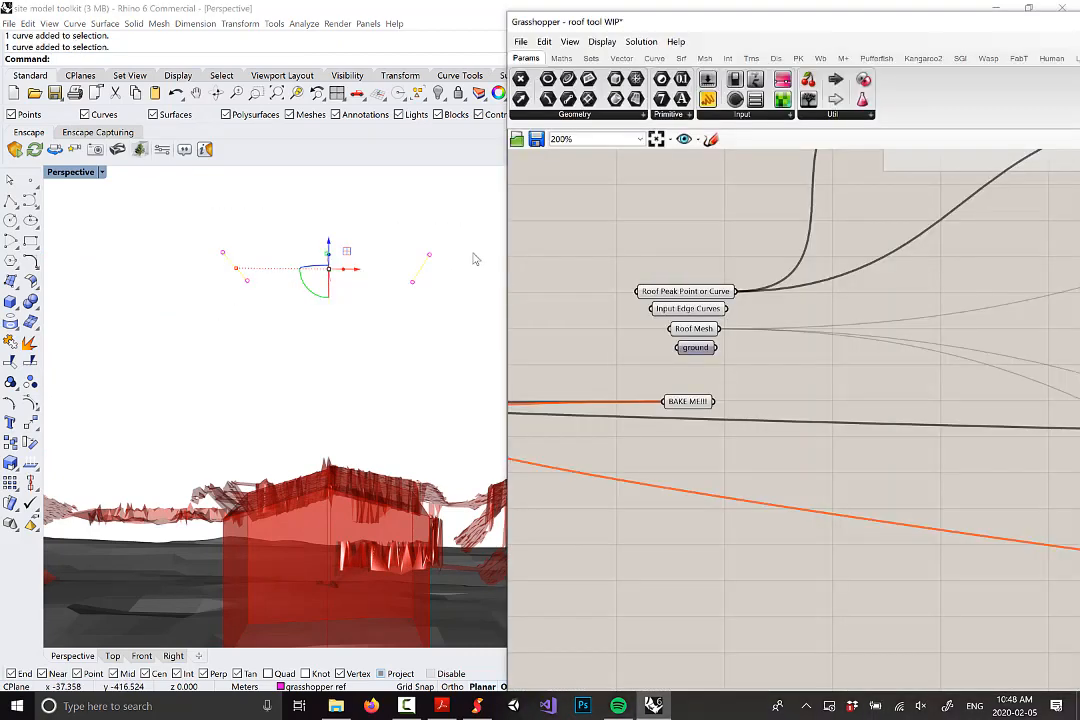
pyautogui.moveTo(404, 360)
pyautogui.mouseDown(button='right')
pyautogui.moveTo(395, 398)
pyautogui.moveTo(398, 383)
pyautogui.mouseUp(button='right')
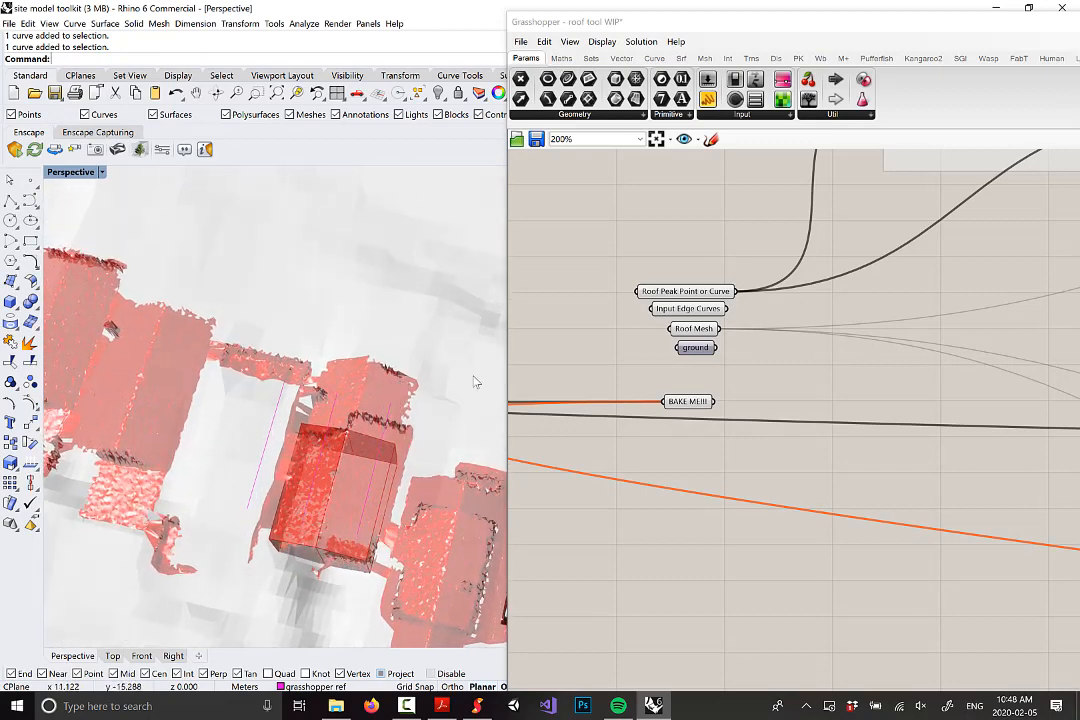
# Step: Set the BAKE ME!!! parameter's wire display to Hidden and move it up closer below the ground parameter
pyautogui.scroll(-10, 793, 393)
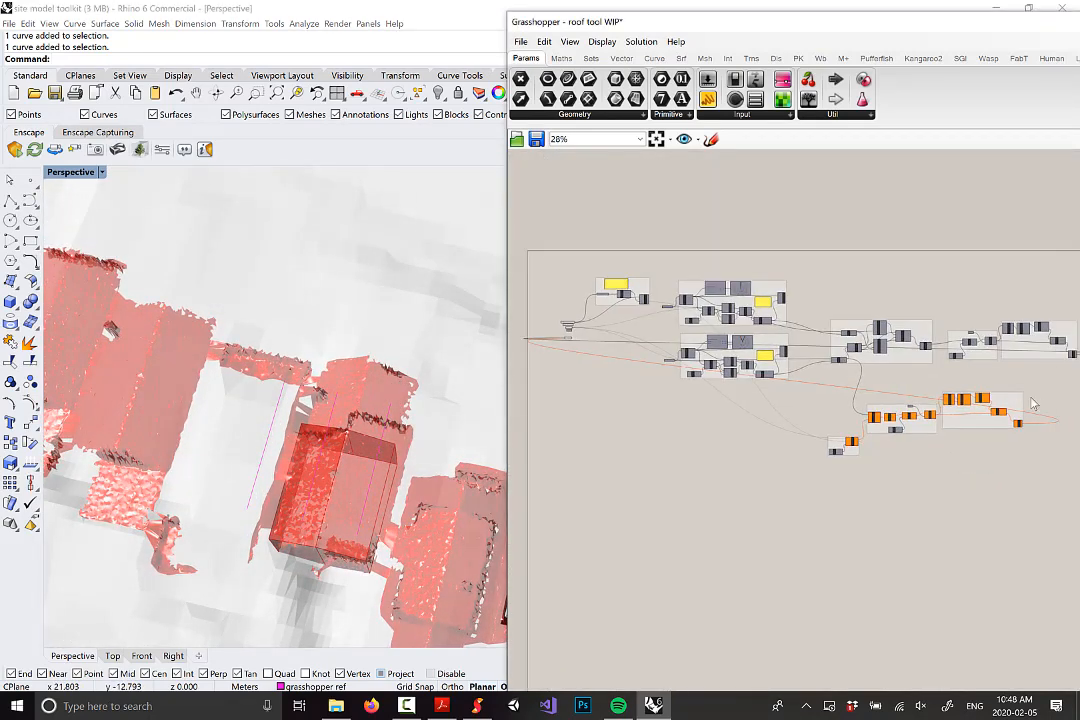
pyautogui.scroll(5, 846, 361)
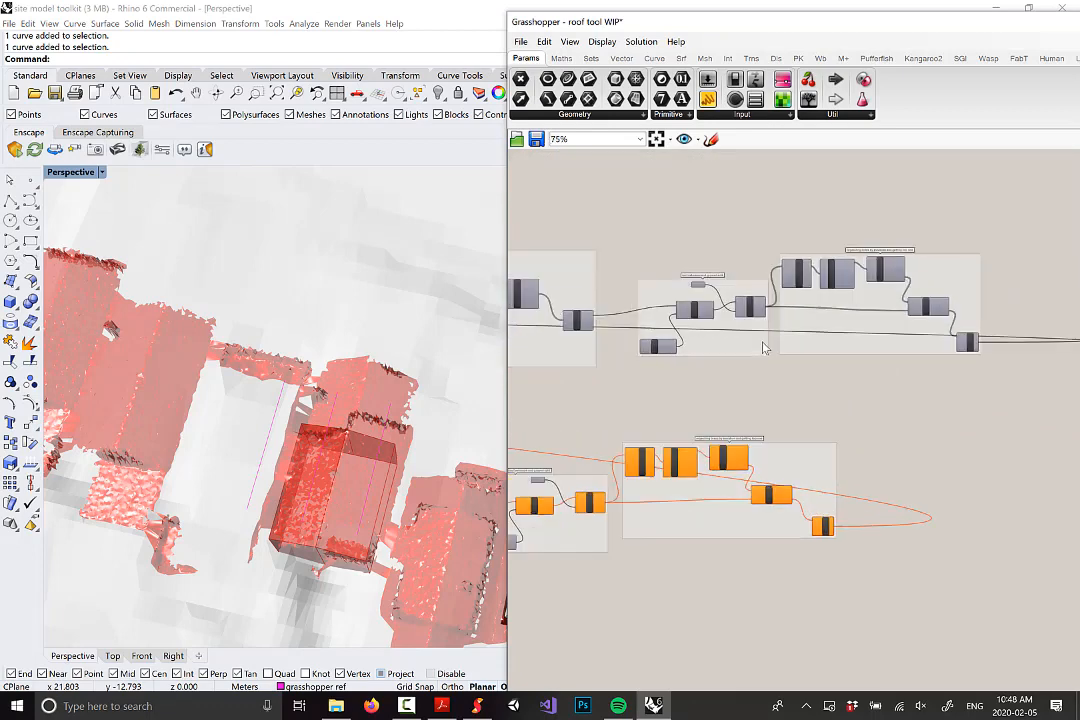
pyautogui.moveTo(760, 338); pyautogui.dragTo(762, 286, button='right')
pyautogui.moveTo(352, 456); pyautogui.dragTo(330, 395, button='right')
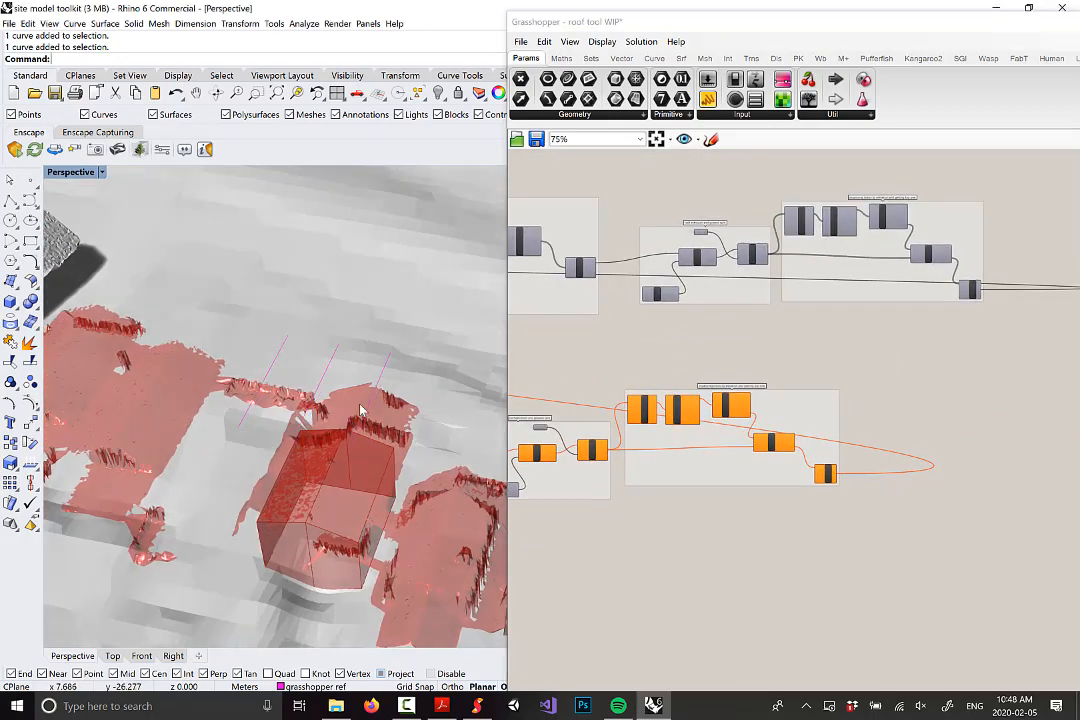
pyautogui.scroll(-5, 861, 369)
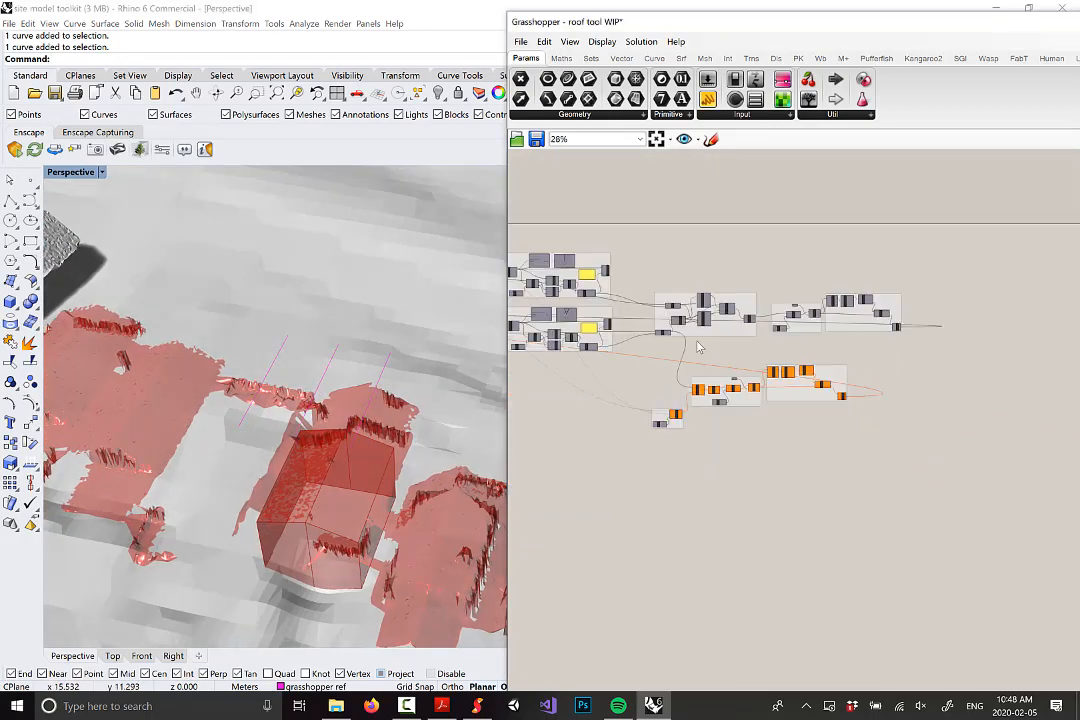
pyautogui.scroll(6, 600, 330)
pyautogui.scroll(5, 652, 369)
pyautogui.rightClick(745, 403)
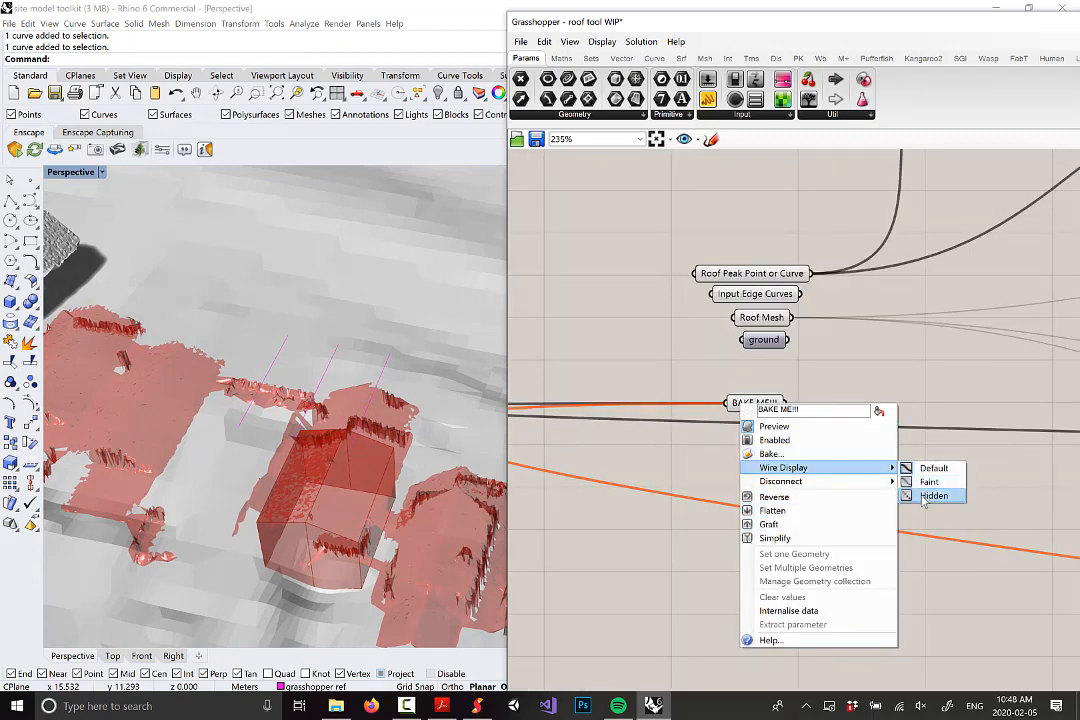
pyautogui.click(932, 495)
pyautogui.moveTo(760, 407); pyautogui.dragTo(767, 392)
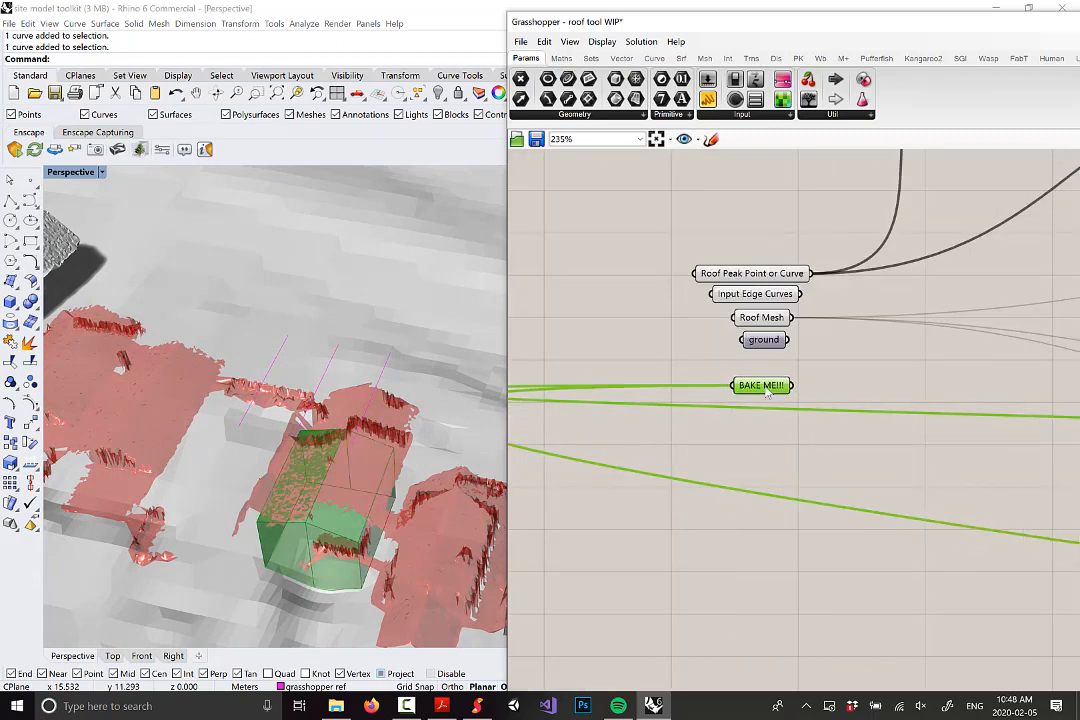
pyautogui.click(727, 461)
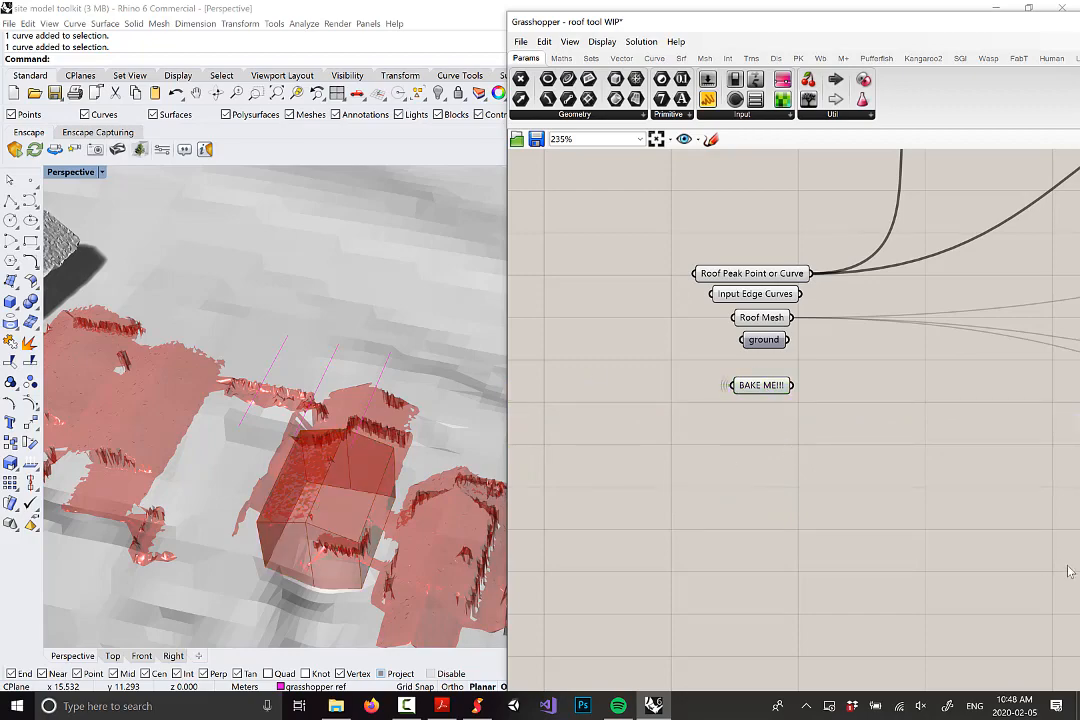
# Step: Undo the latest ridge scaling, edge curve deletion and Gumball move of the roof curves
pyautogui.moveTo(300, 465); pyautogui.dragTo(363, 400, button='right')
pyautogui.scroll(-3, 277, 436)
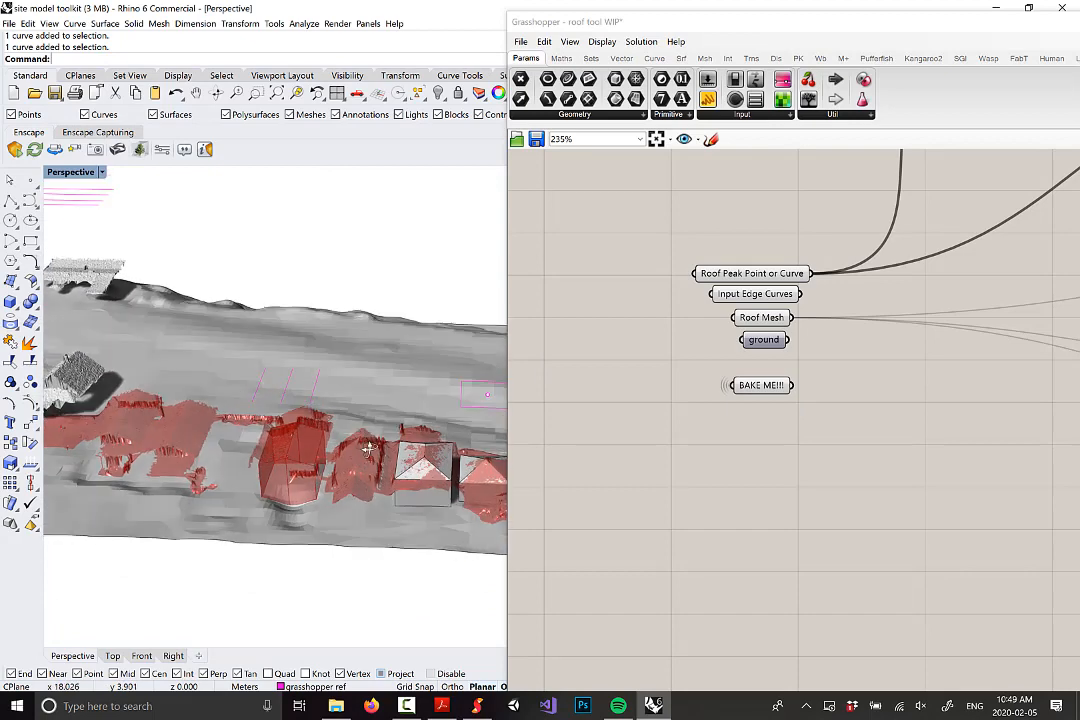
pyautogui.hotkey('ctrl', 'z')
pyautogui.hotkey('ctrl', 'z')
pyautogui.hotkey('ctrl', 'z')
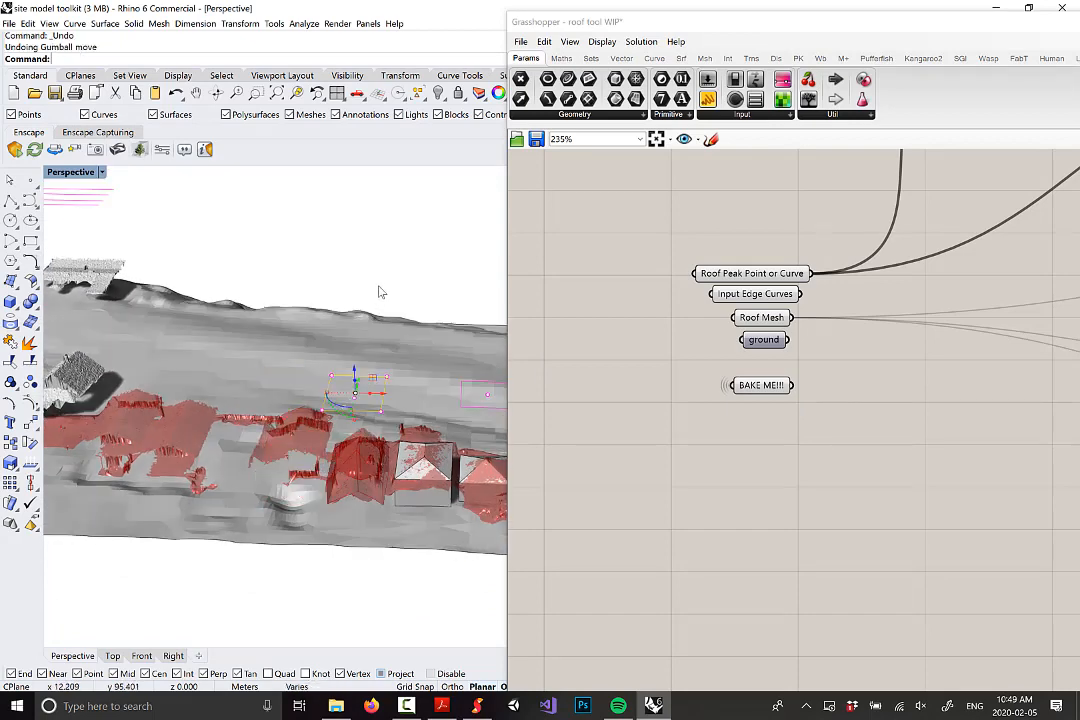
# Step: Examine the baked point-roof building against its scan, selecting its polysurface
pyautogui.moveTo(367, 294); pyautogui.dragTo(535, 352, button='right')
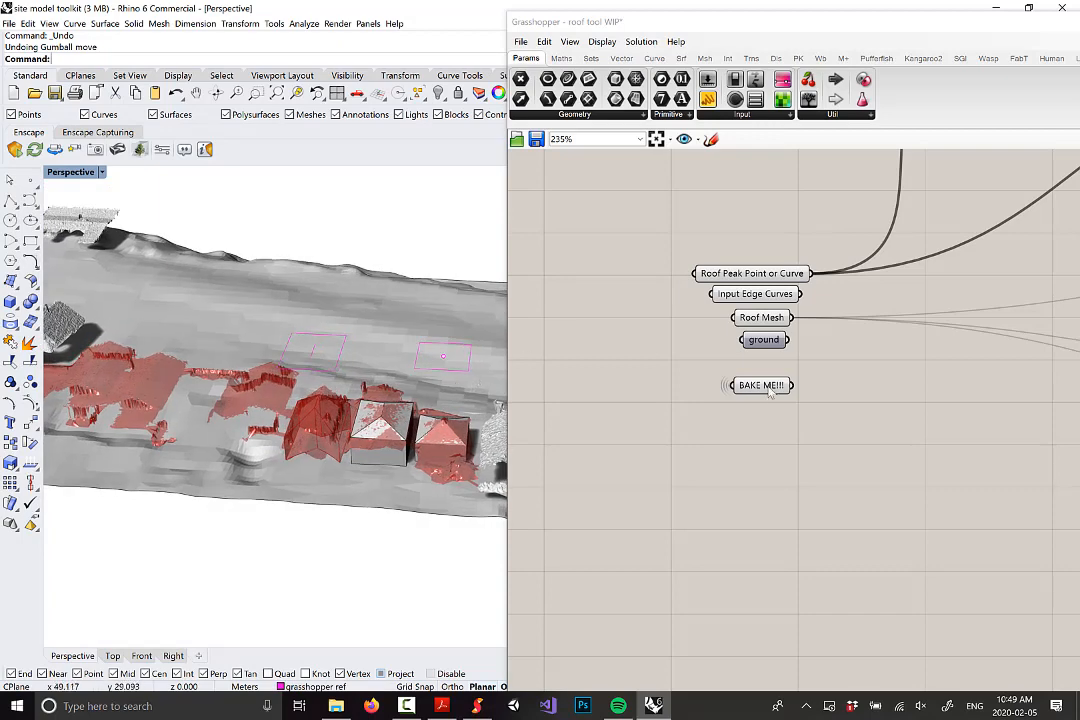
pyautogui.moveTo(456, 435); pyautogui.dragTo(427, 338, button='right')
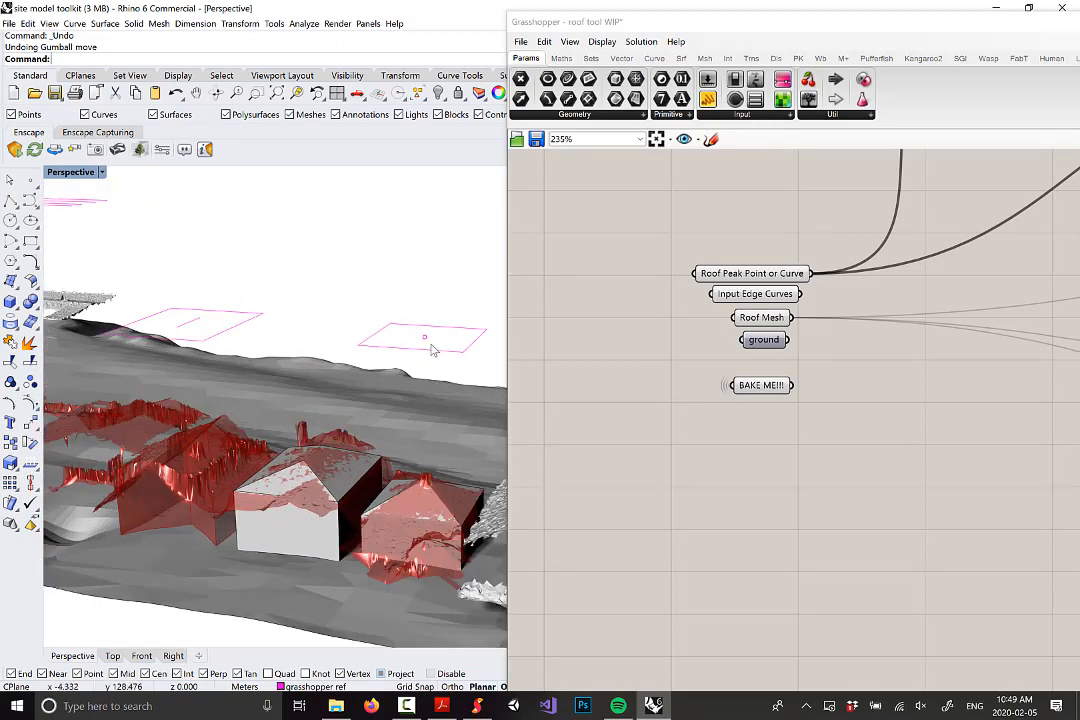
pyautogui.moveTo(454, 357); pyautogui.dragTo(349, 424, button='right')
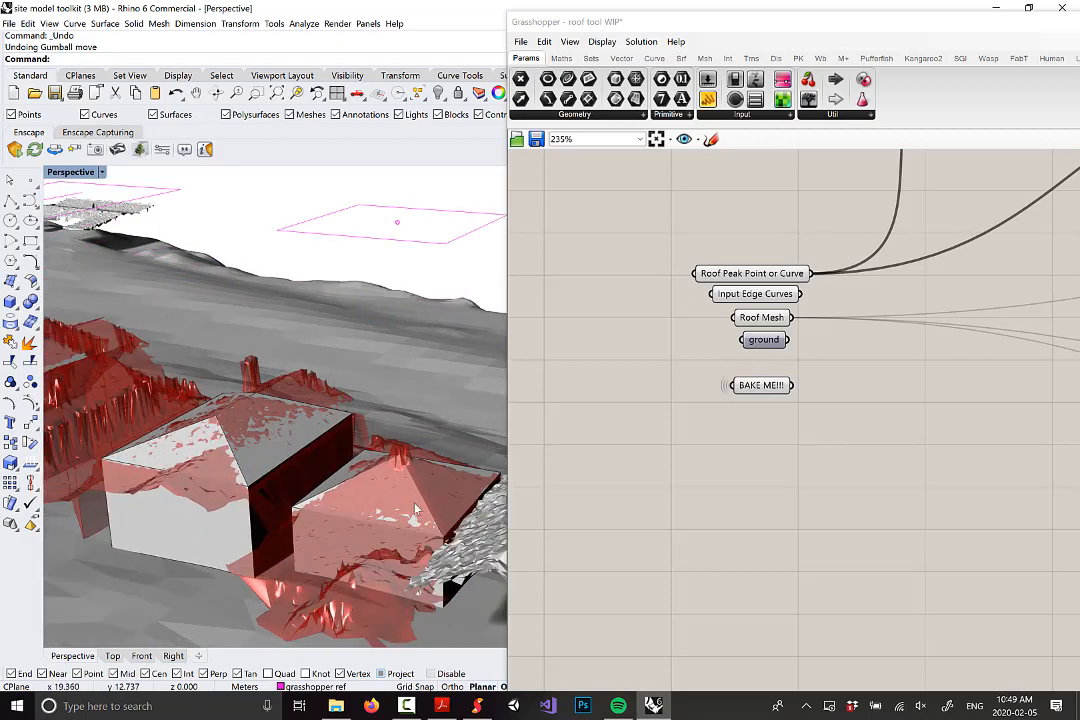
pyautogui.click(302, 497)
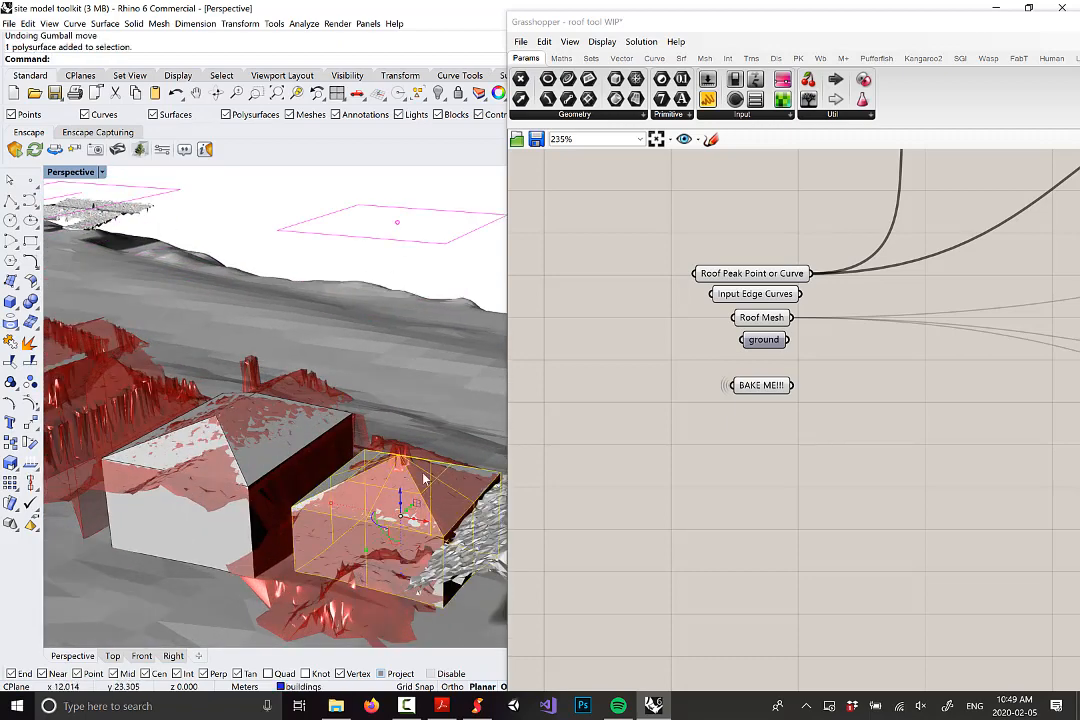
pyautogui.moveTo(405, 457); pyautogui.dragTo(406, 460, button='right')
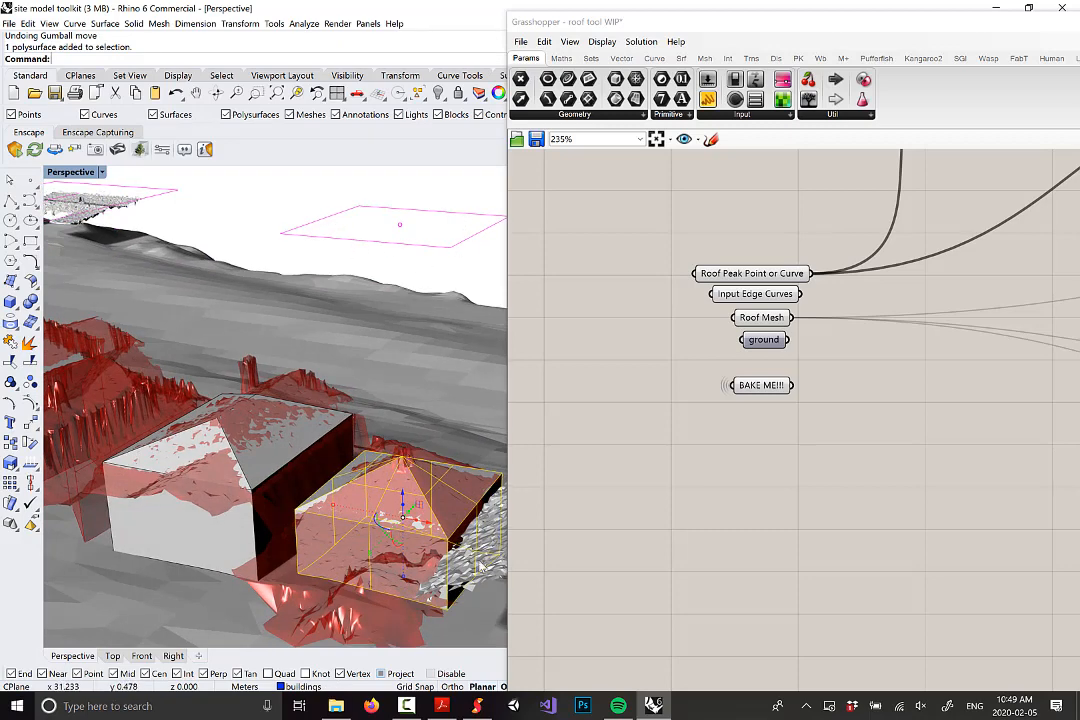
# Step: Highlight the Input Edge Curves parameter and pick out the edge curves and peak point above the point-roof building
pyautogui.click(753, 296)
pyautogui.click(429, 246)
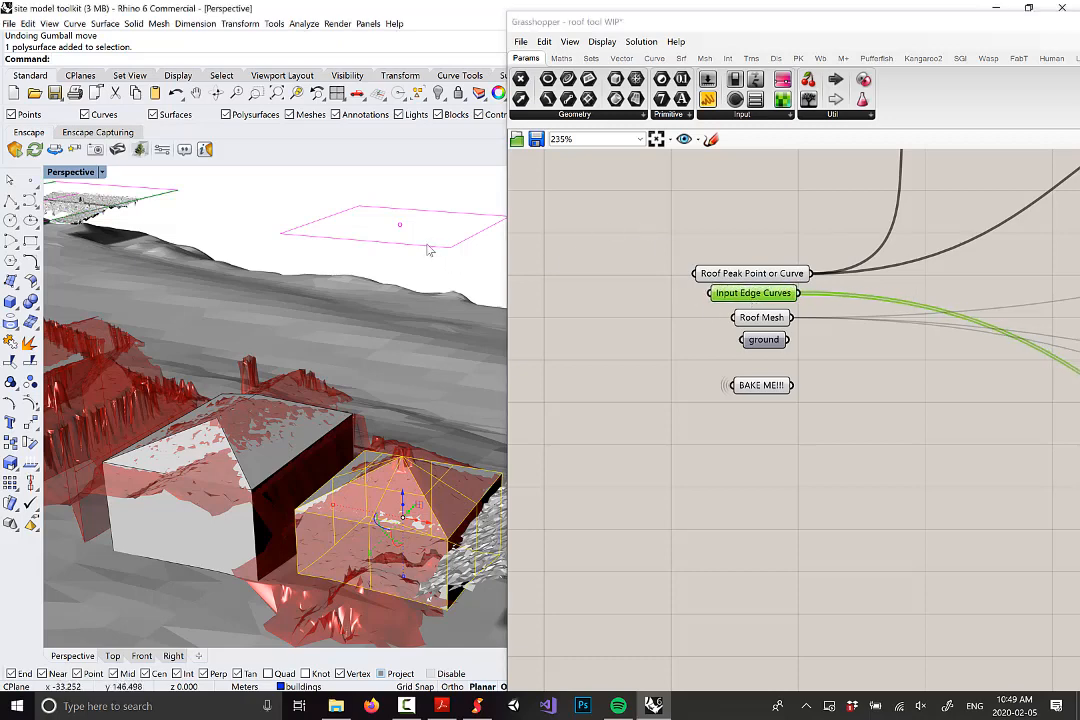
pyautogui.click(473, 234)
pyautogui.click(448, 211)
pyautogui.click(356, 208)
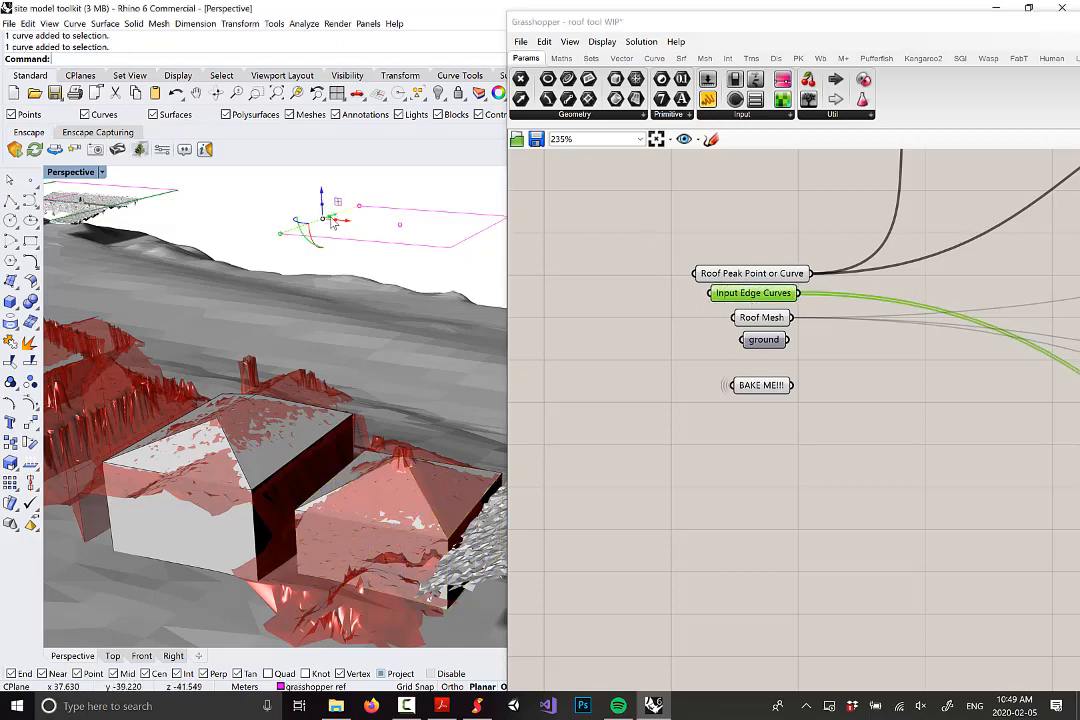
pyautogui.moveTo(346, 195); pyautogui.dragTo(337, 320, button='right')
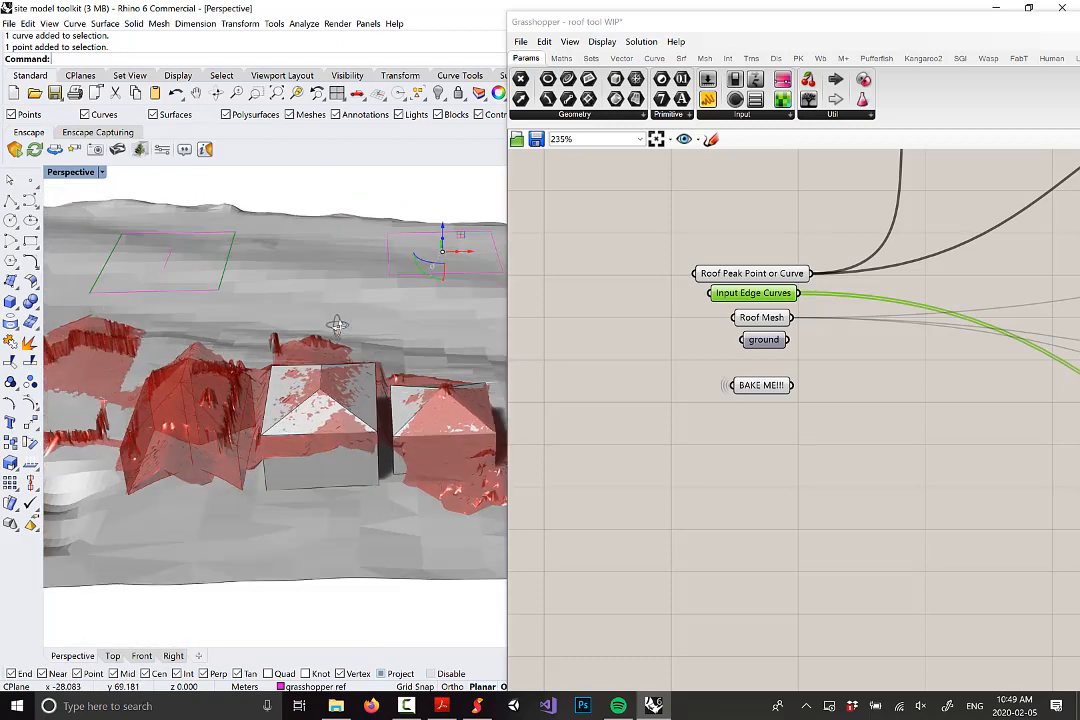
# Step: Examine the baked ridged roof's ridge ends and hips against the scanned mesh from above and from the front
pyautogui.moveTo(329, 422); pyautogui.dragTo(327, 462, button='right')
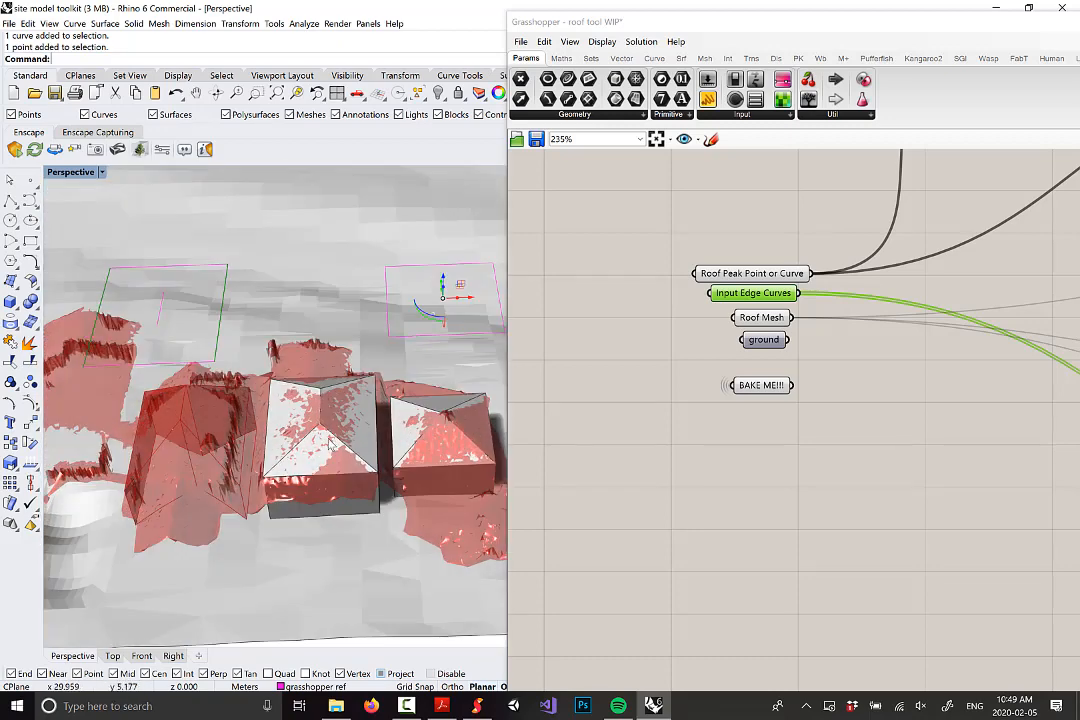
pyautogui.scroll(5, 322, 385)
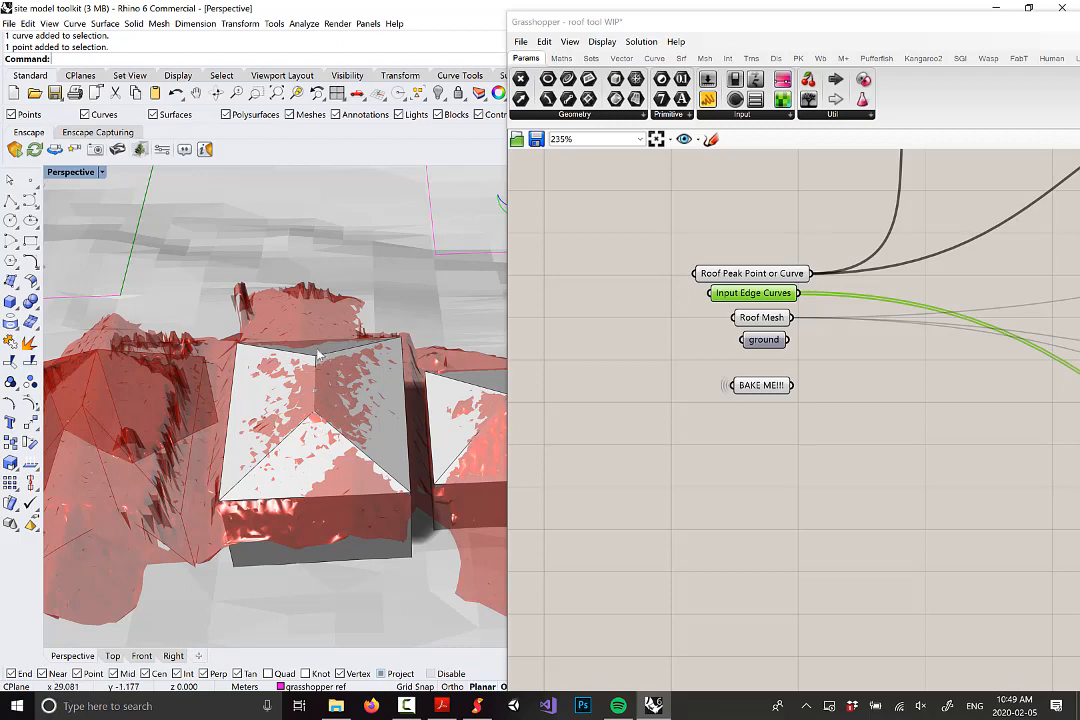
pyautogui.moveTo(358, 517); pyautogui.dragTo(357, 499, button='right')
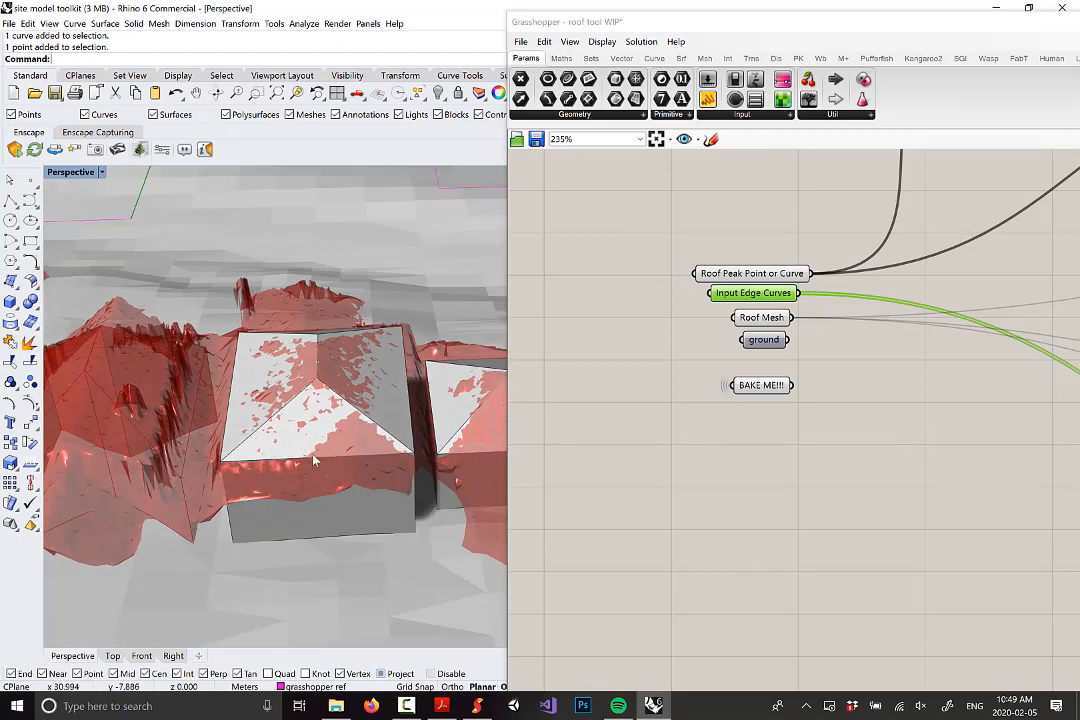
pyautogui.moveTo(400, 346); pyautogui.dragTo(372, 392, button='right')
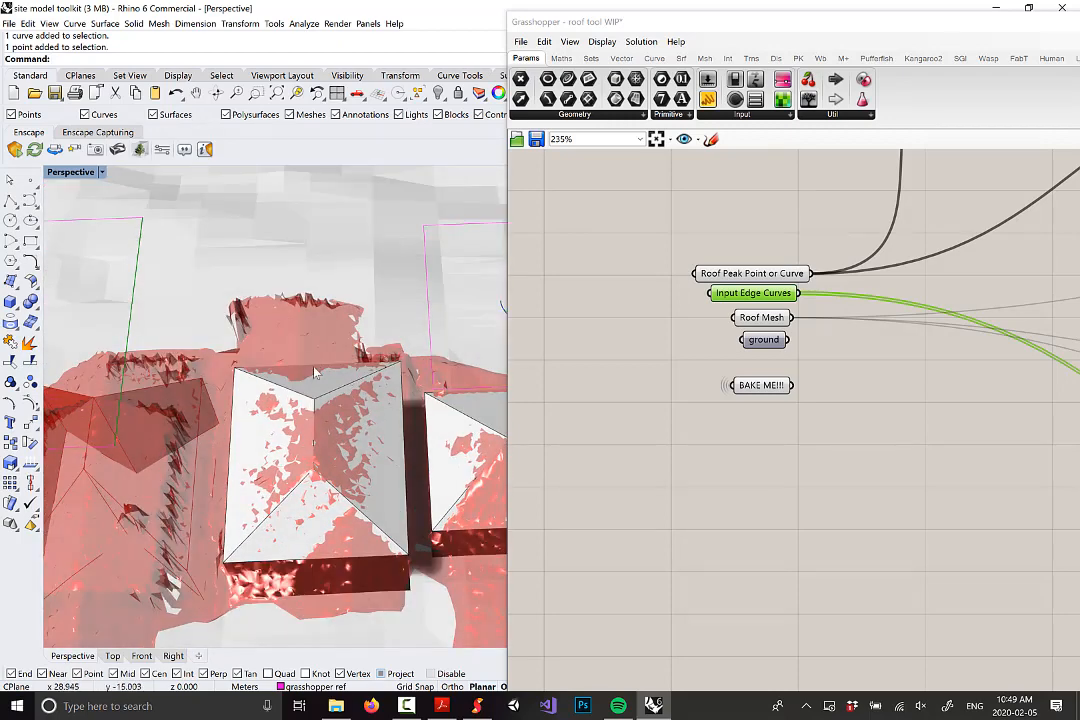
pyautogui.moveTo(259, 515); pyautogui.dragTo(258, 349, button='right')
pyautogui.scroll(-5, 334, 383)
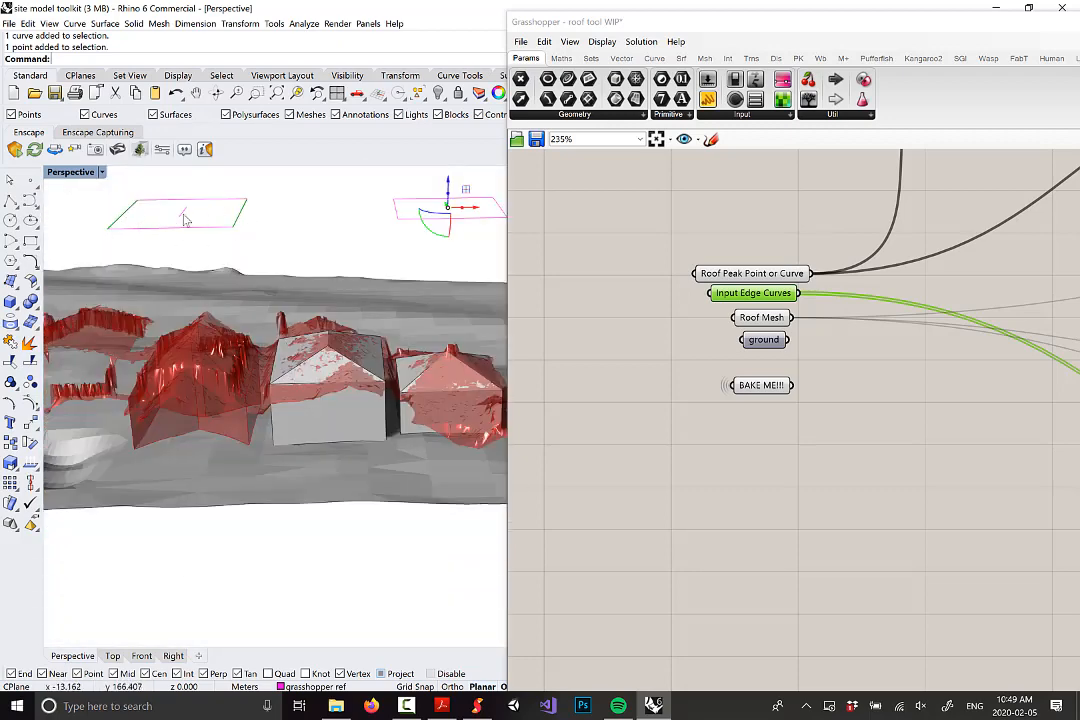
# Step: Examine the baked gabled building at the far end of the site, selecting its two edge lines and the middle ridge line
pyautogui.scroll(-8, 475, 359)
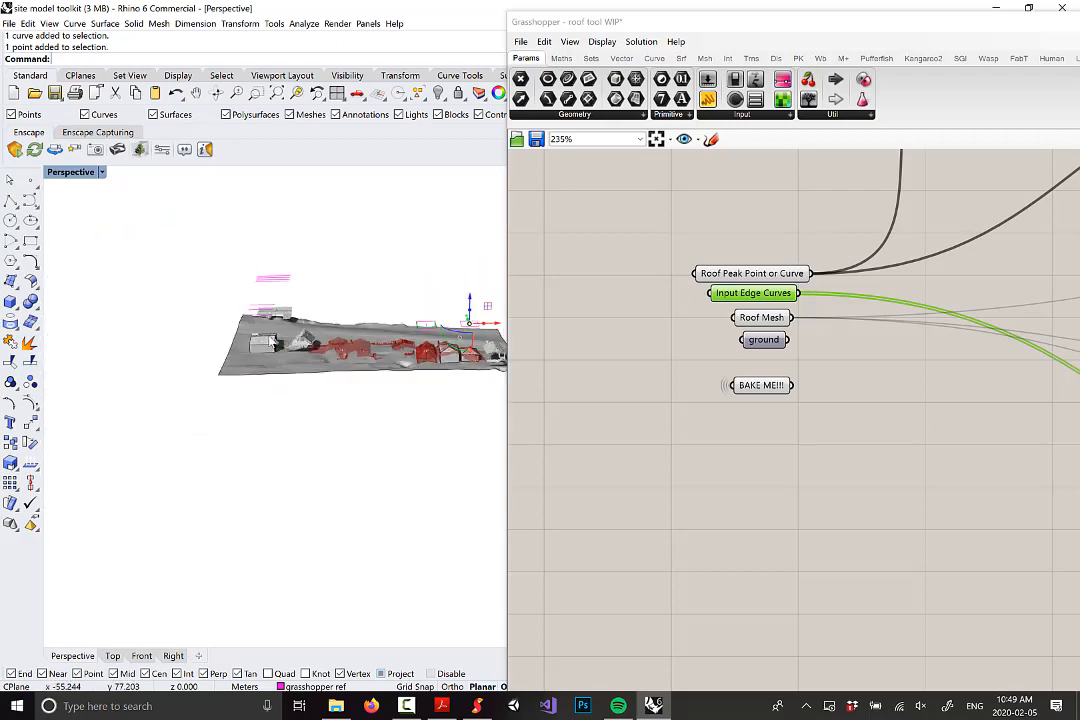
pyautogui.scroll(7, 275, 344)
pyautogui.moveTo(217, 371); pyautogui.dragTo(236, 392, button='right')
pyautogui.moveTo(310, 427)
pyautogui.mouseDown(button='right')
pyautogui.moveTo(323, 453)
pyautogui.moveTo(279, 465)
pyautogui.moveTo(257, 433)
pyautogui.moveTo(302, 427)
pyautogui.mouseUp(button='right')
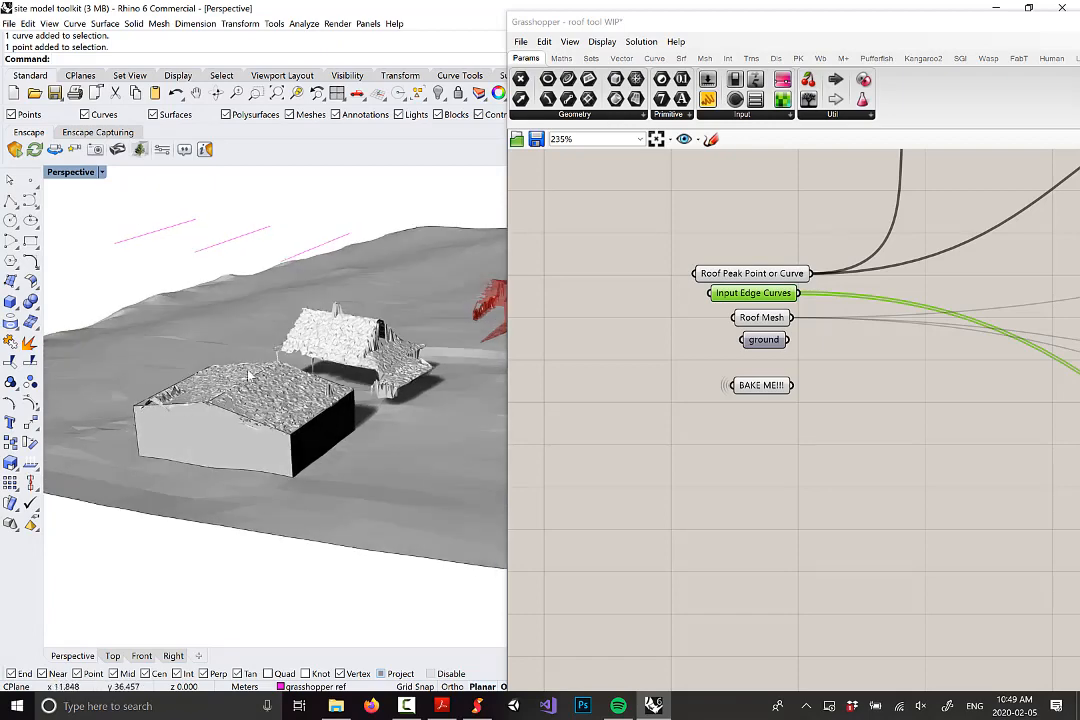
pyautogui.moveTo(238, 358); pyautogui.dragTo(165, 213, button='right')
pyautogui.click(177, 222)
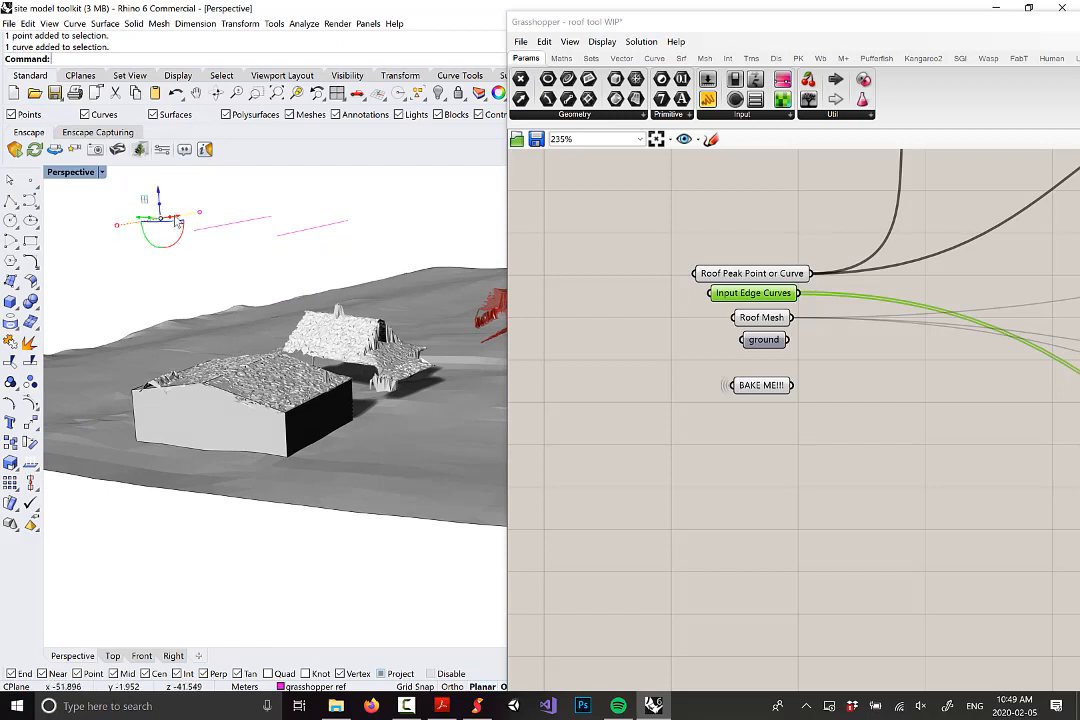
pyautogui.click(306, 230)
pyautogui.click(252, 219)
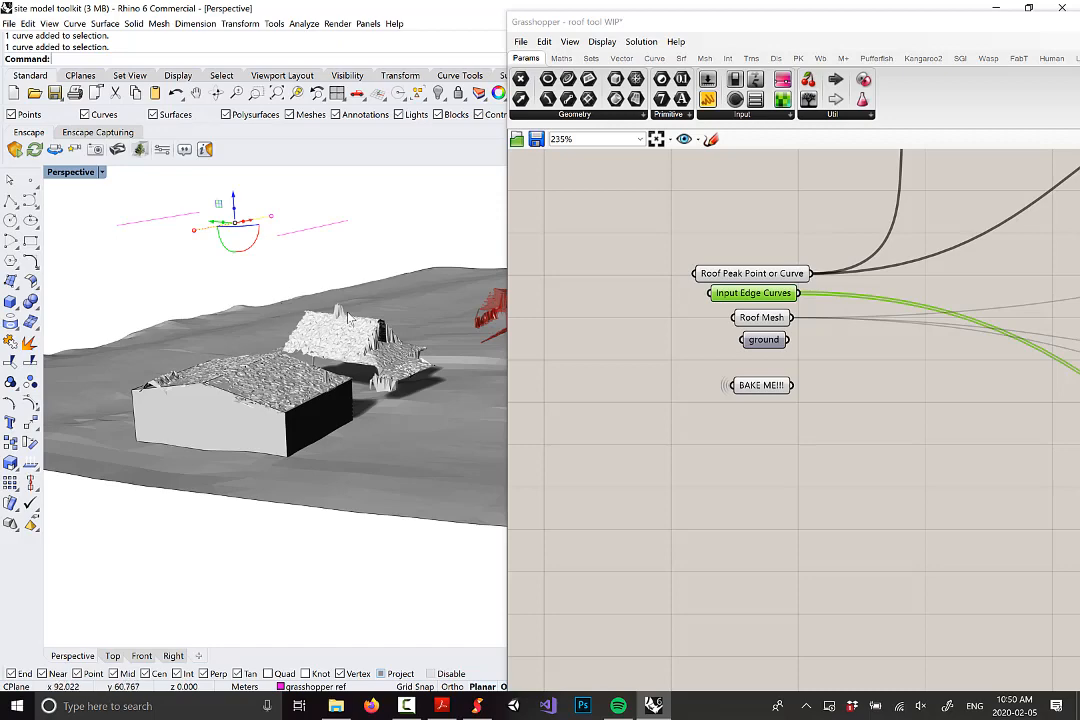
# Step: Examine the scanned roof at the opposite end of the terrain and the row of lines above it
pyautogui.moveTo(348, 318); pyautogui.dragTo(432, 318, button='right')
pyautogui.scroll(-5, 360, 318)
pyautogui.scroll(-6, 434, 316)
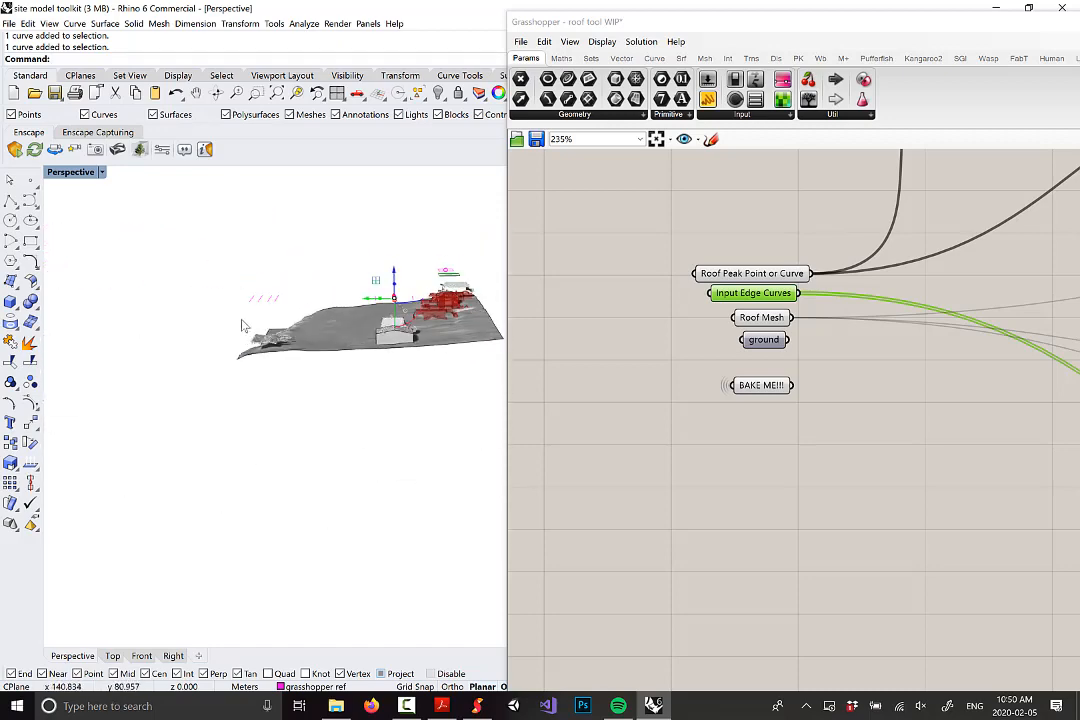
pyautogui.scroll(7, 274, 301)
pyautogui.moveTo(285, 304); pyautogui.dragTo(212, 176, button='right')
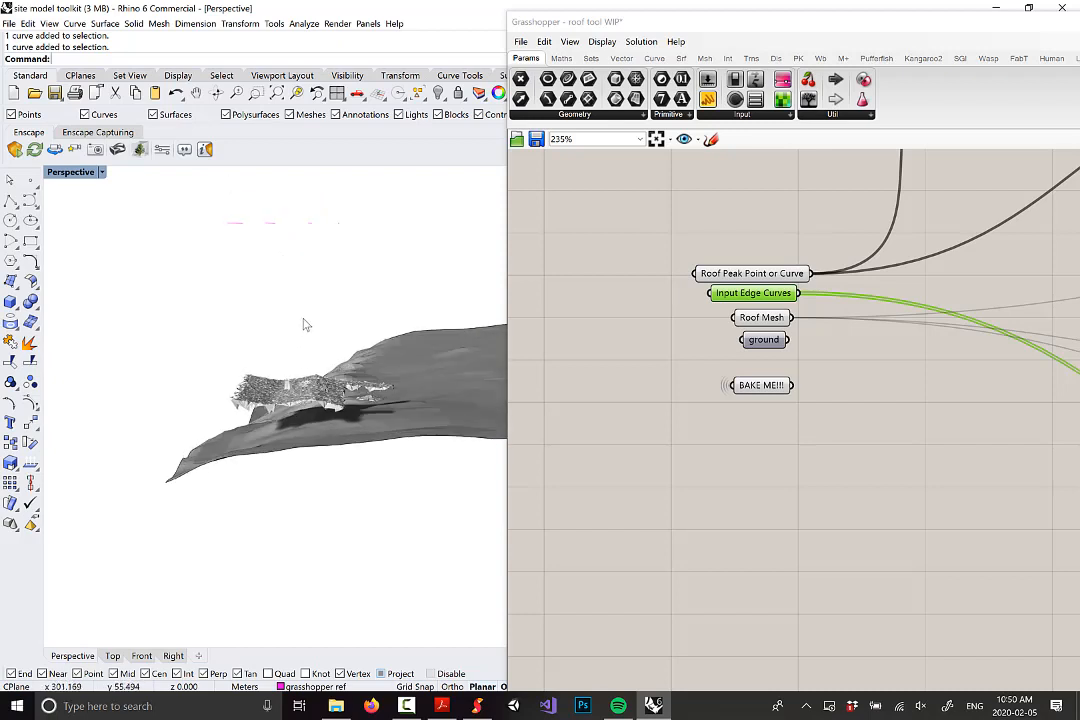
pyautogui.moveTo(304, 319); pyautogui.dragTo(302, 321, button='right')
# Step: Reference the outermost of the four lines above the scanned roof as the roof peak and its adjacent line as the single input edge curve
pyautogui.click(231, 240)
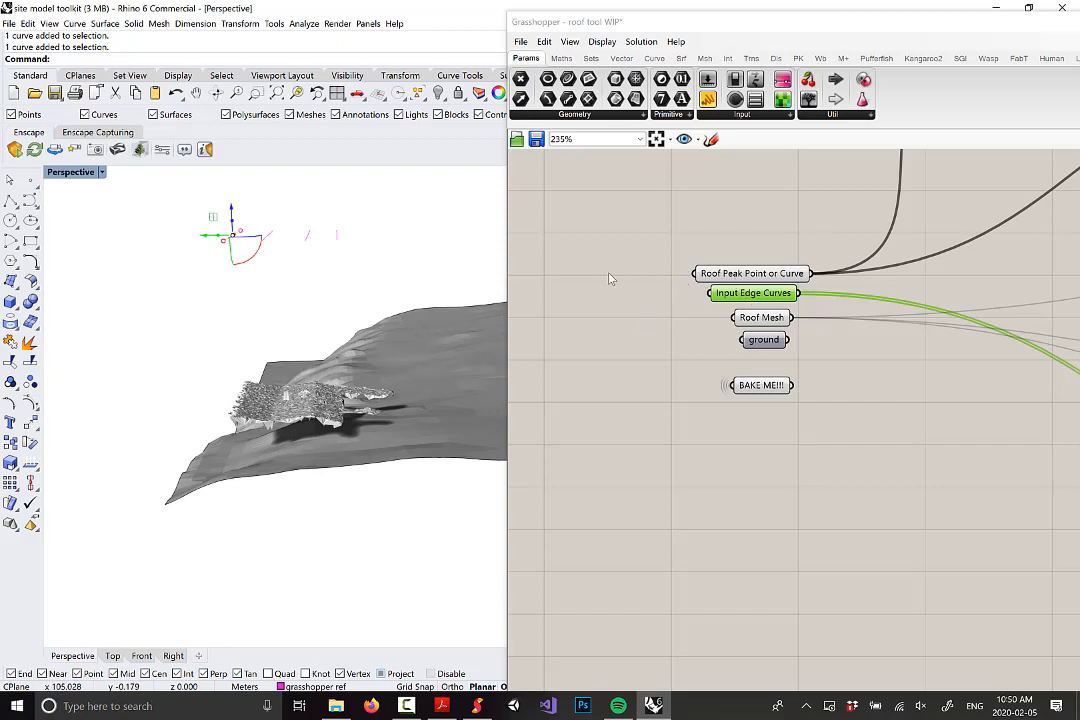
pyautogui.click(768, 282)
pyautogui.rightClick(766, 283)
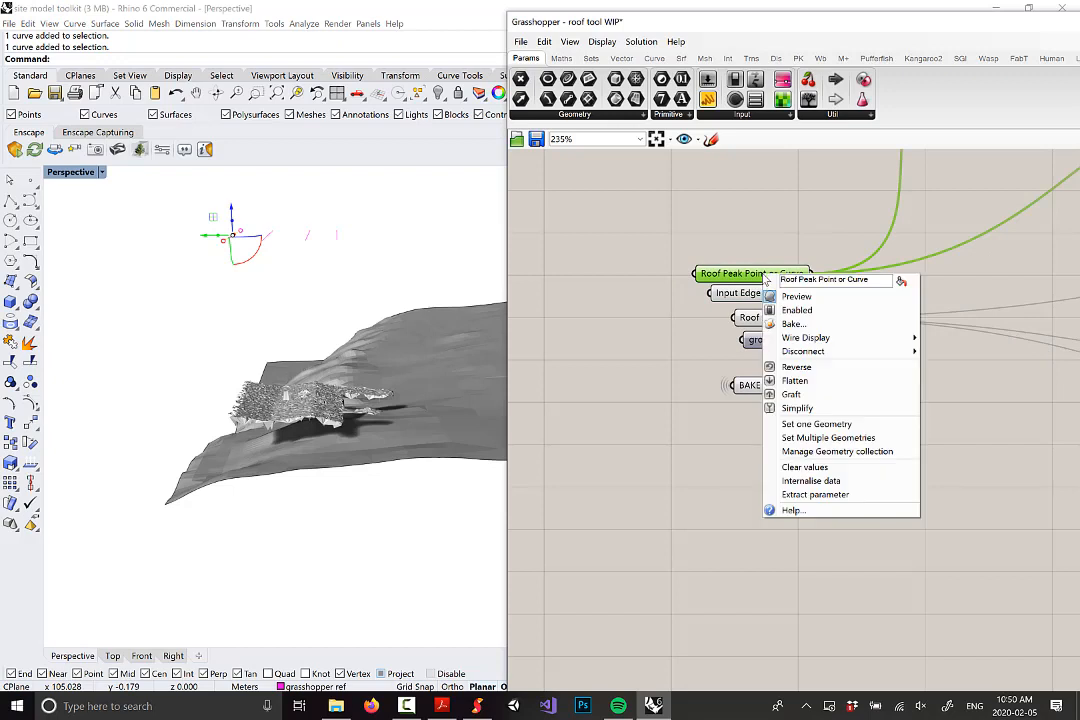
pyautogui.click(817, 424)
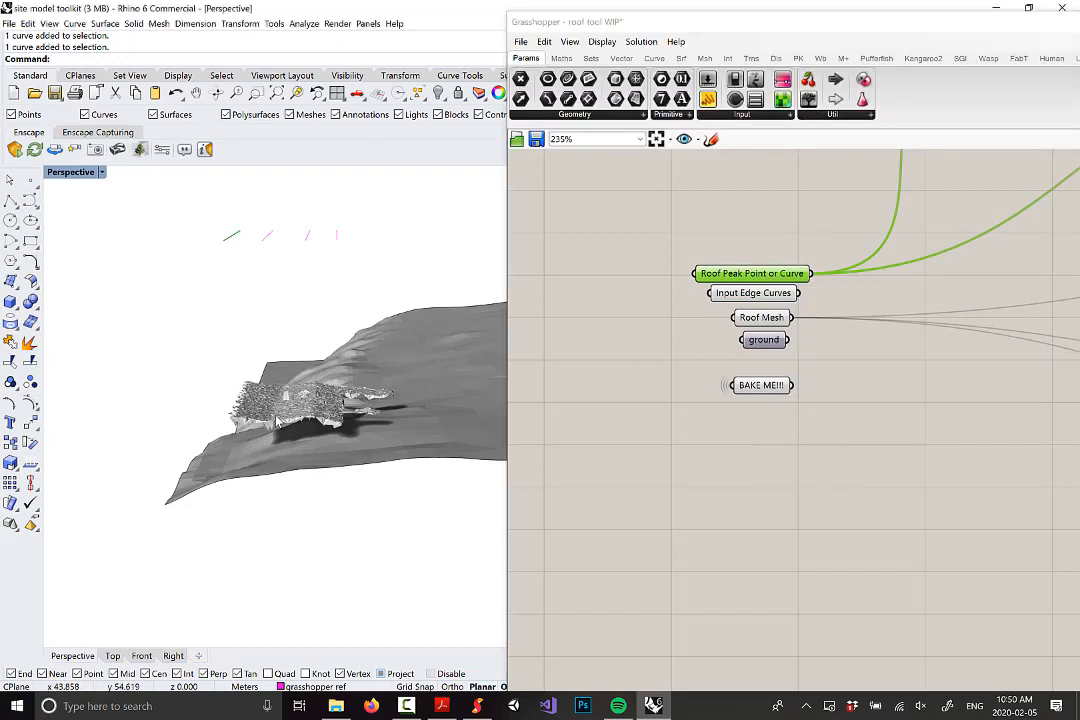
pyautogui.click(268, 240)
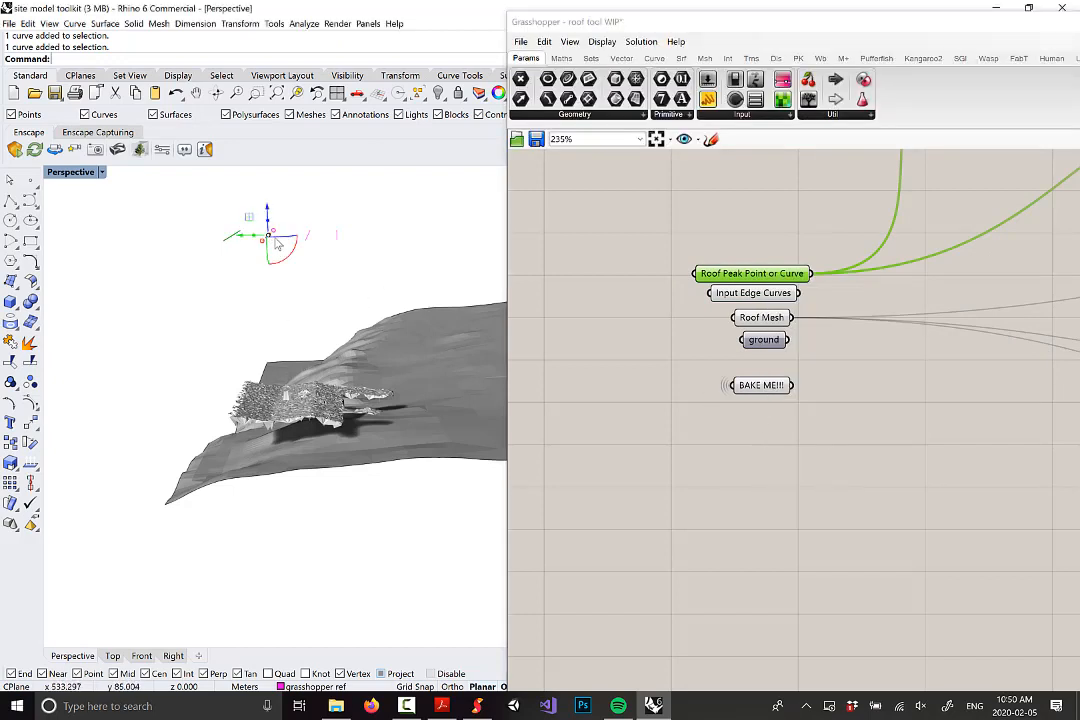
pyautogui.rightClick(776, 296)
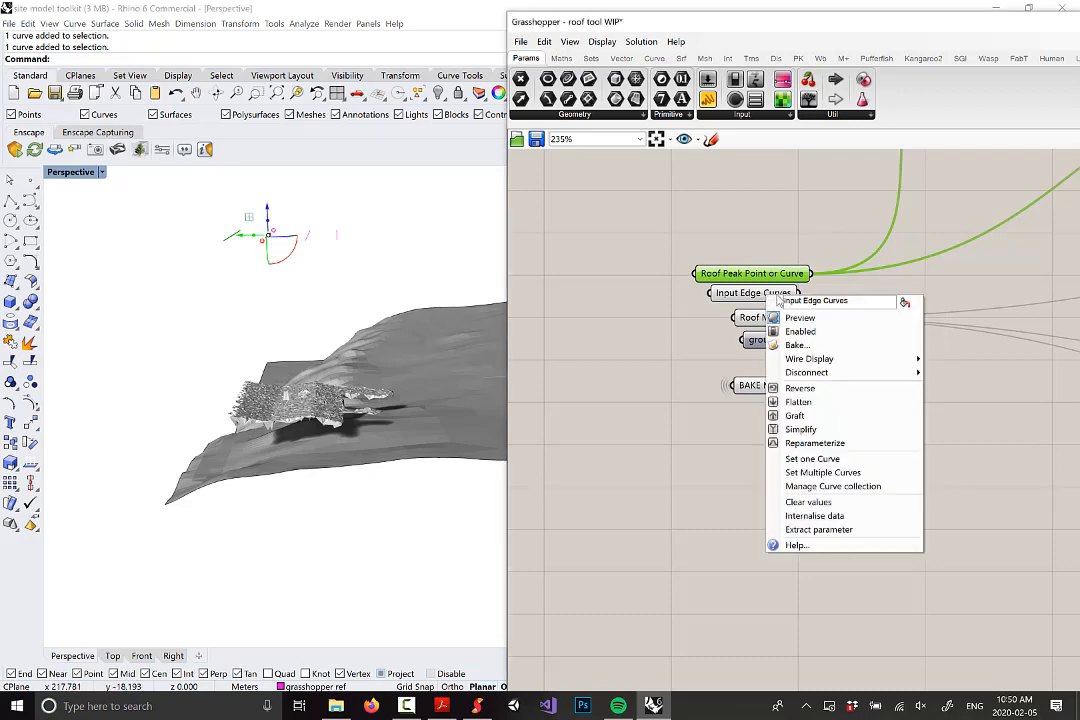
pyautogui.click(835, 459)
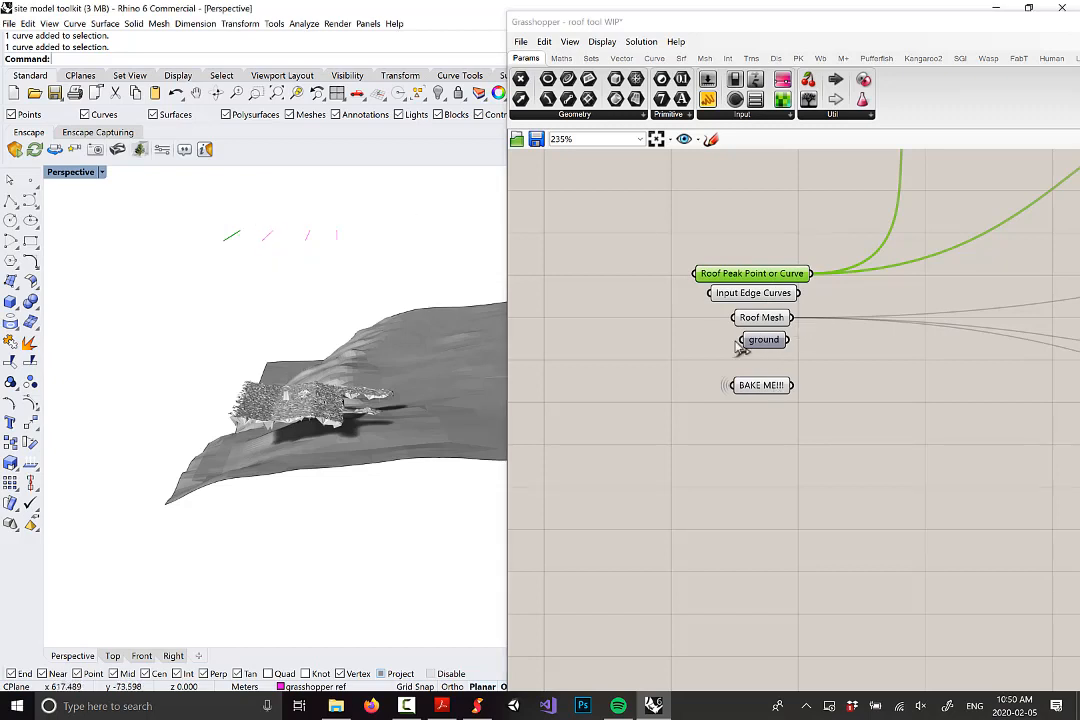
# Step: Reference the scanned roof mesh beneath the four lines as the single Roof Mesh
pyautogui.click(760, 317)
pyautogui.scroll(-5, 277, 437)
pyautogui.scroll(4, 307, 416)
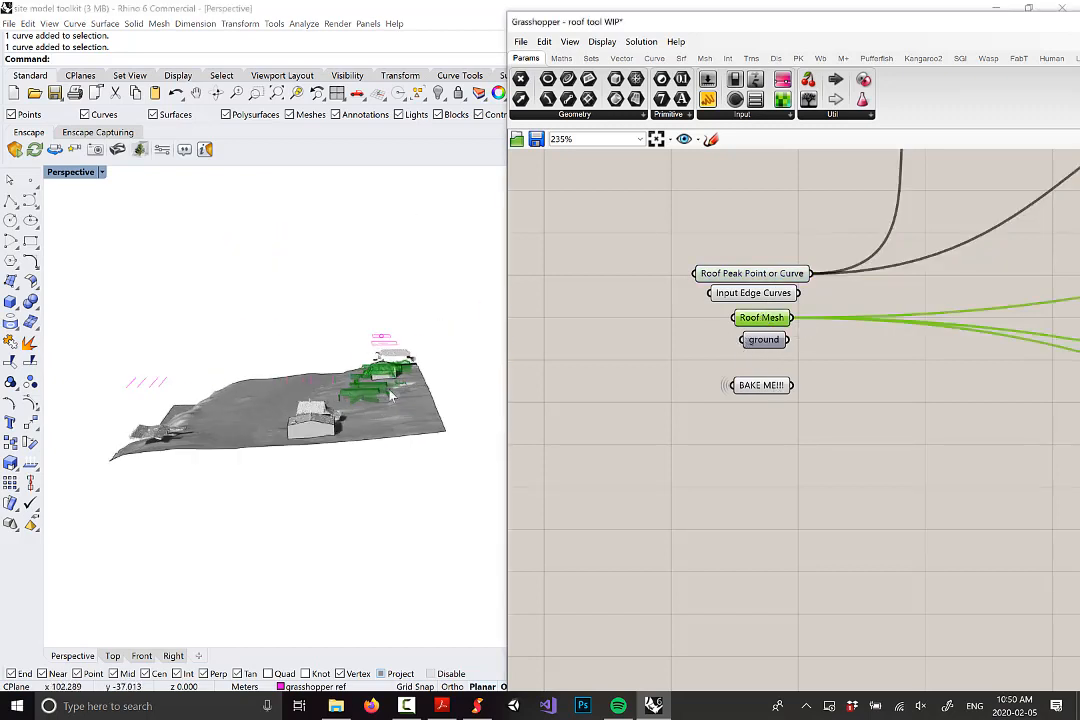
pyautogui.scroll(-2, 390, 384)
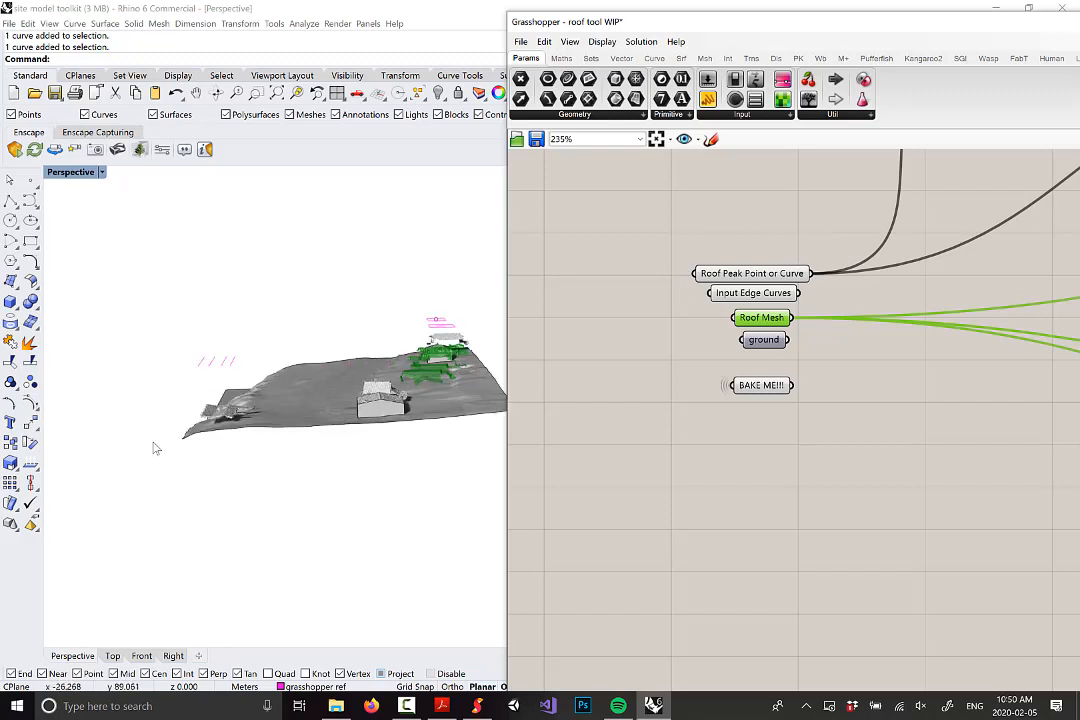
pyautogui.moveTo(152, 446); pyautogui.dragTo(213, 328, button='right')
pyautogui.scroll(3, 213, 328)
pyautogui.click(212, 396)
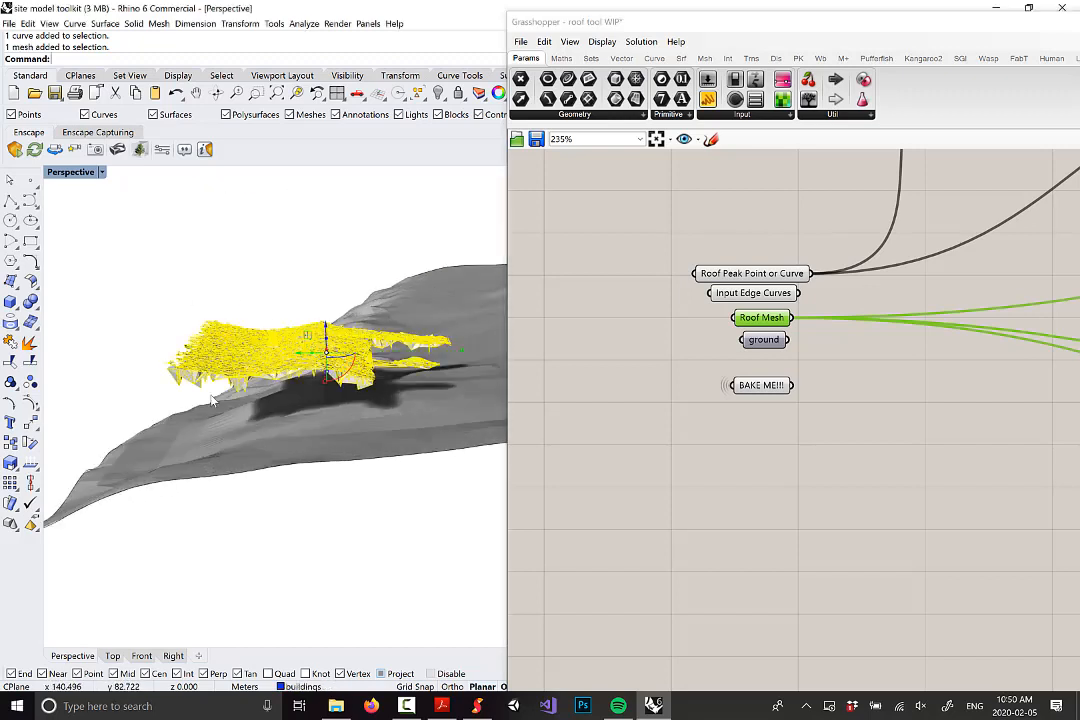
pyautogui.rightClick(765, 322)
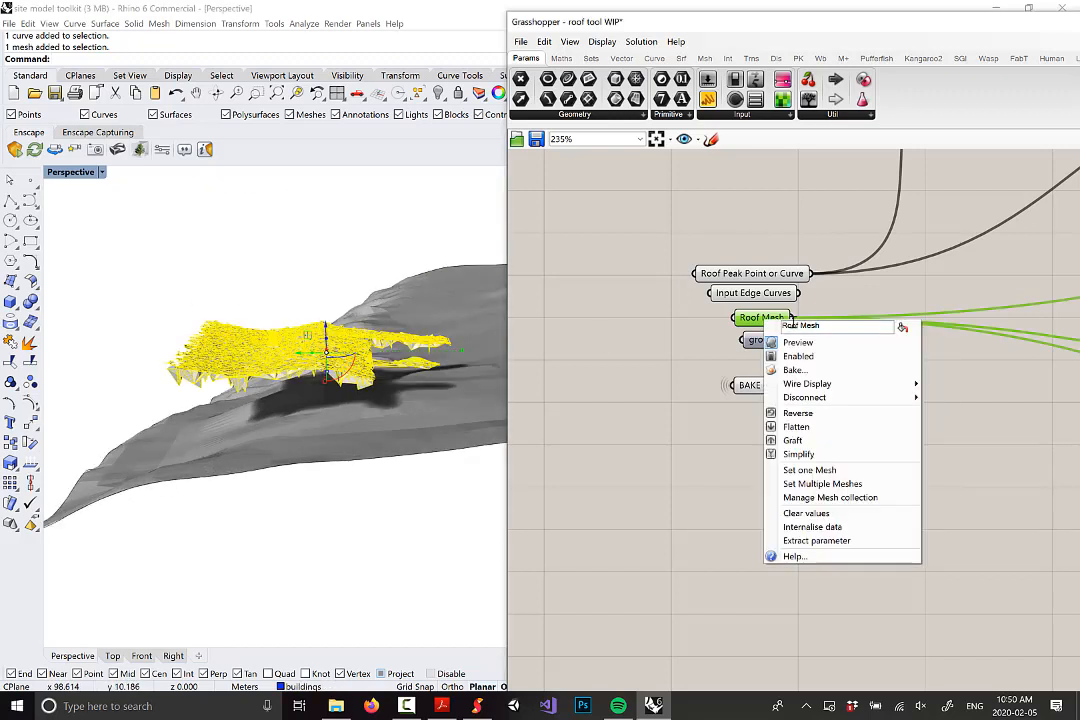
pyautogui.click(828, 478)
pyautogui.click(306, 252)
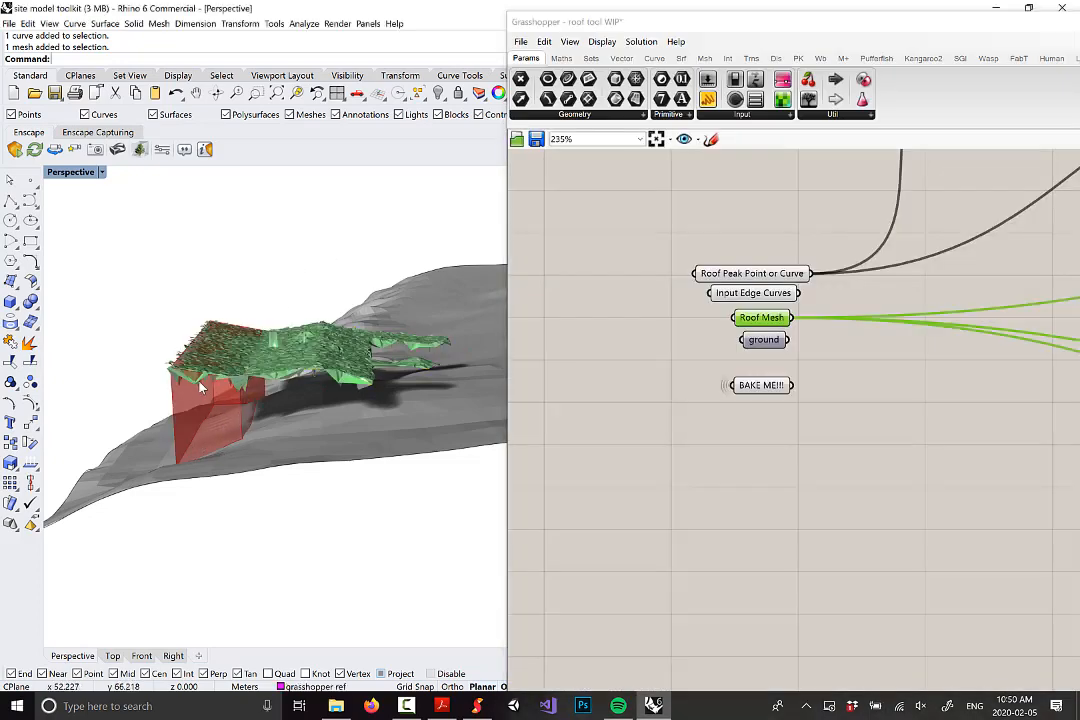
# Step: Bake the single-slope outer roof section from BAKE ME!!! onto the buildings layer
pyautogui.click(760, 385)
pyautogui.rightClick(765, 386)
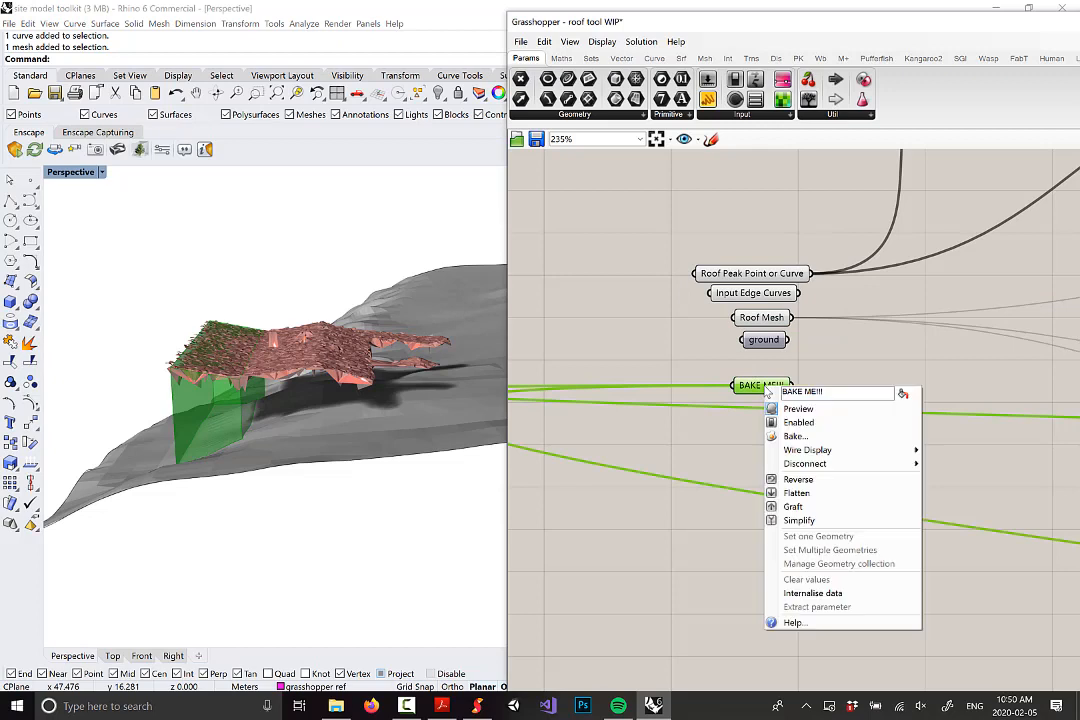
pyautogui.click(795, 437)
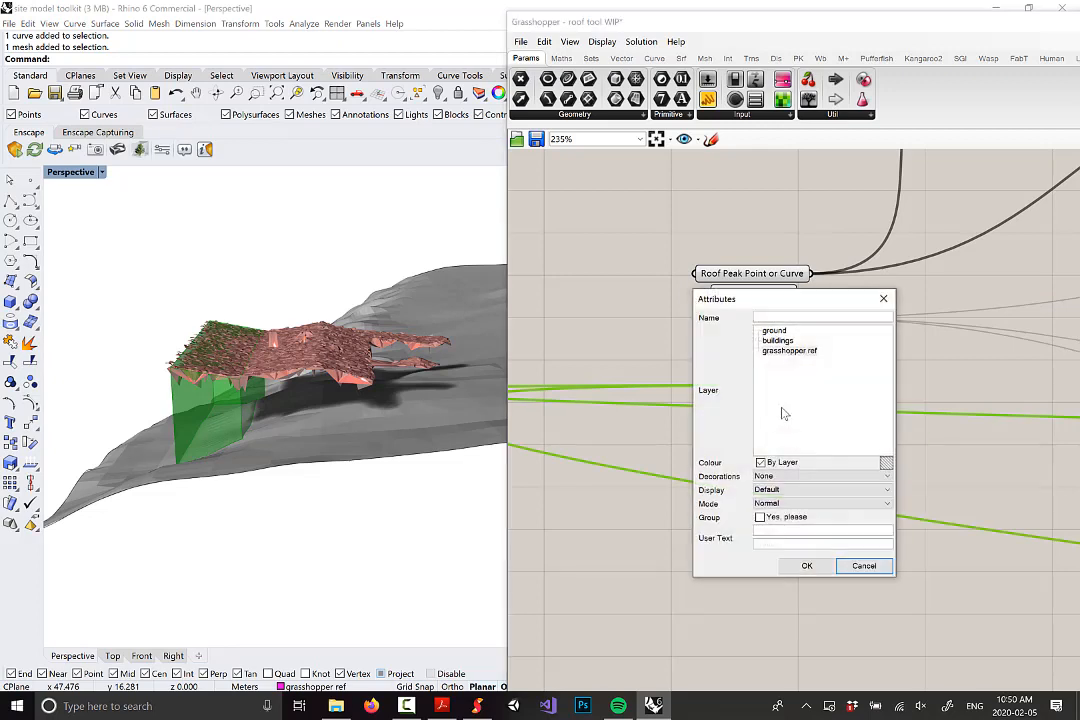
pyautogui.click(775, 340)
pyautogui.click(806, 566)
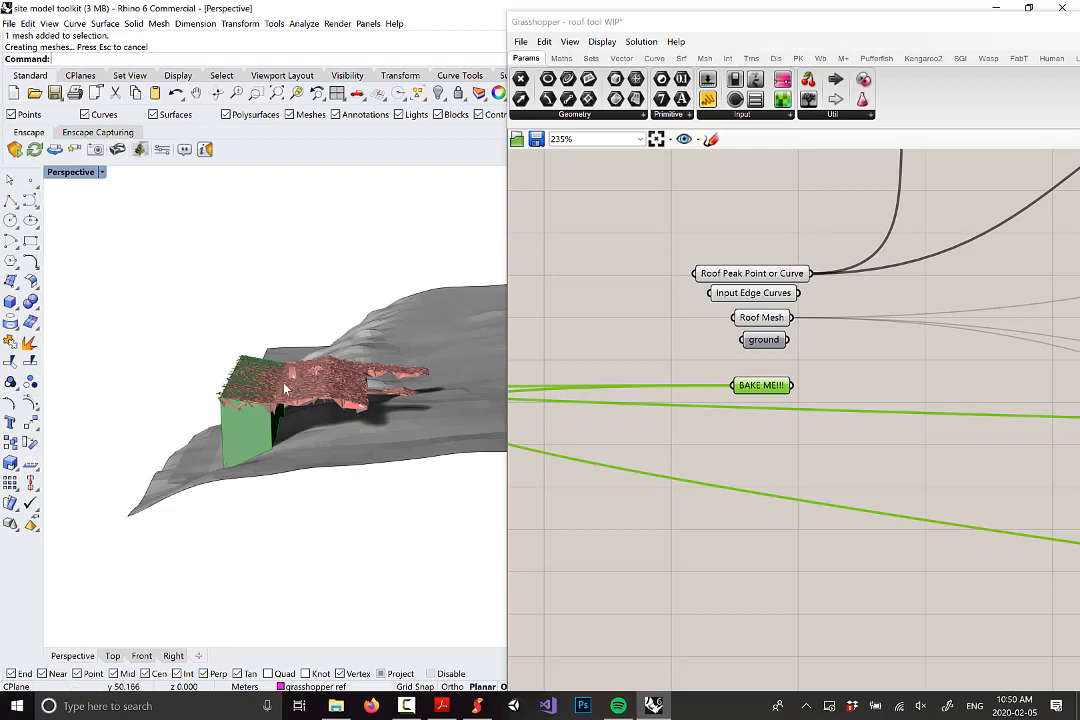
pyautogui.click(686, 345)
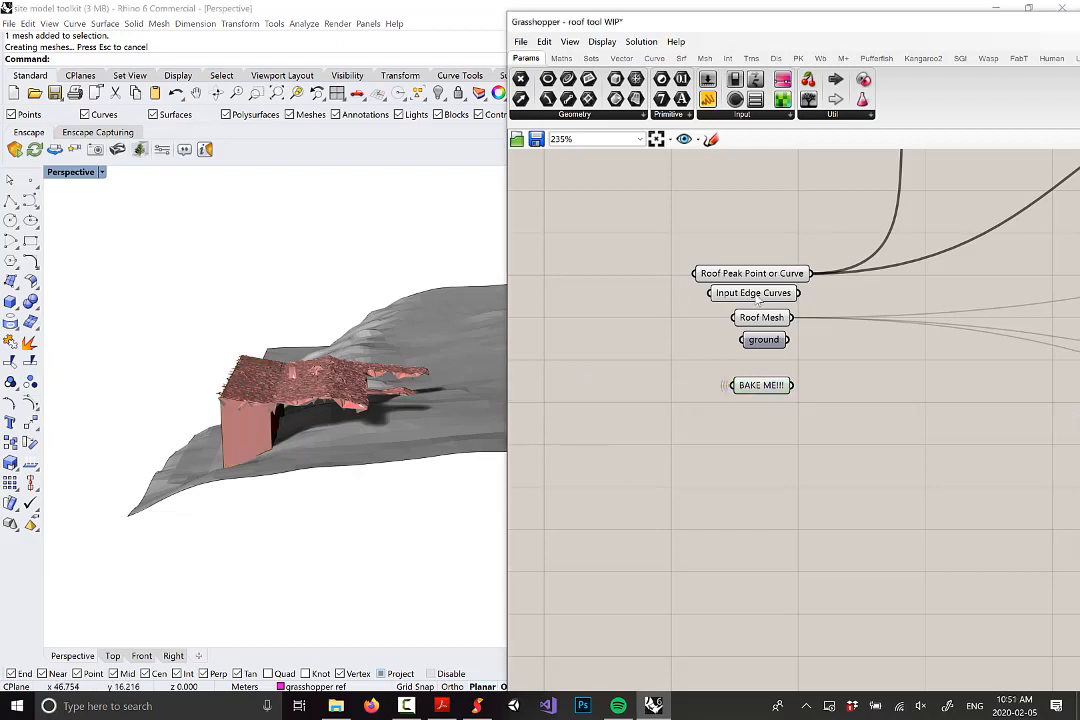
# Step: Reference the third of the four lines as the single Roof Peak Point or Curve geometry
pyautogui.moveTo(760, 277); pyautogui.dragTo(760, 274)
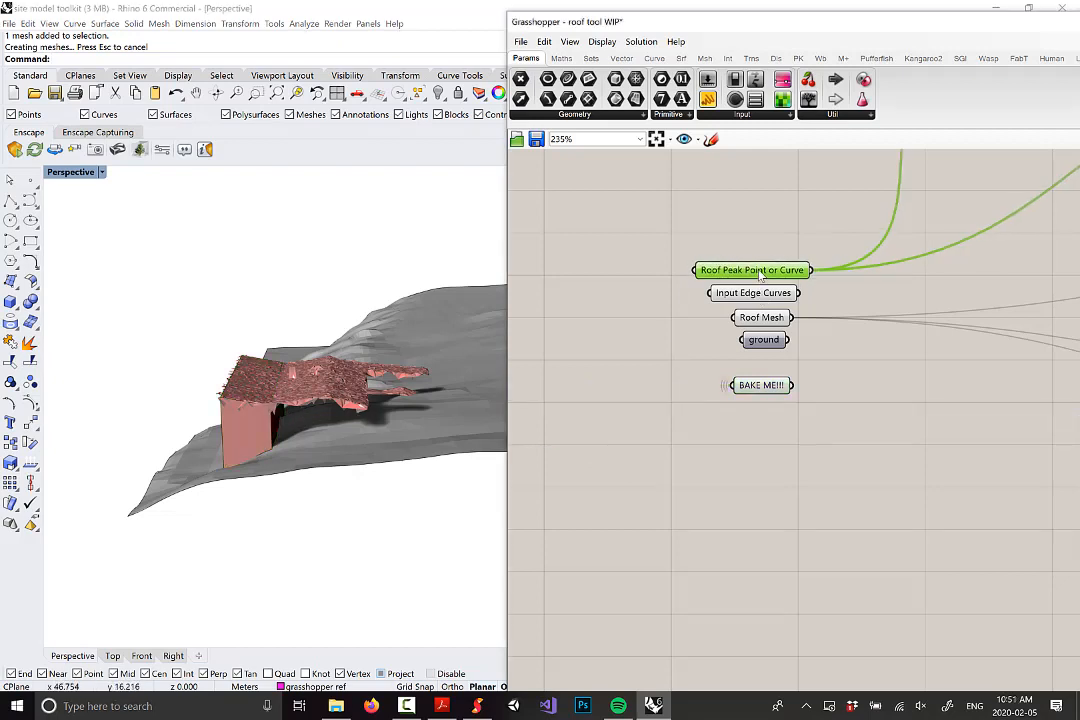
pyautogui.rightClick(760, 276)
pyautogui.click(785, 417)
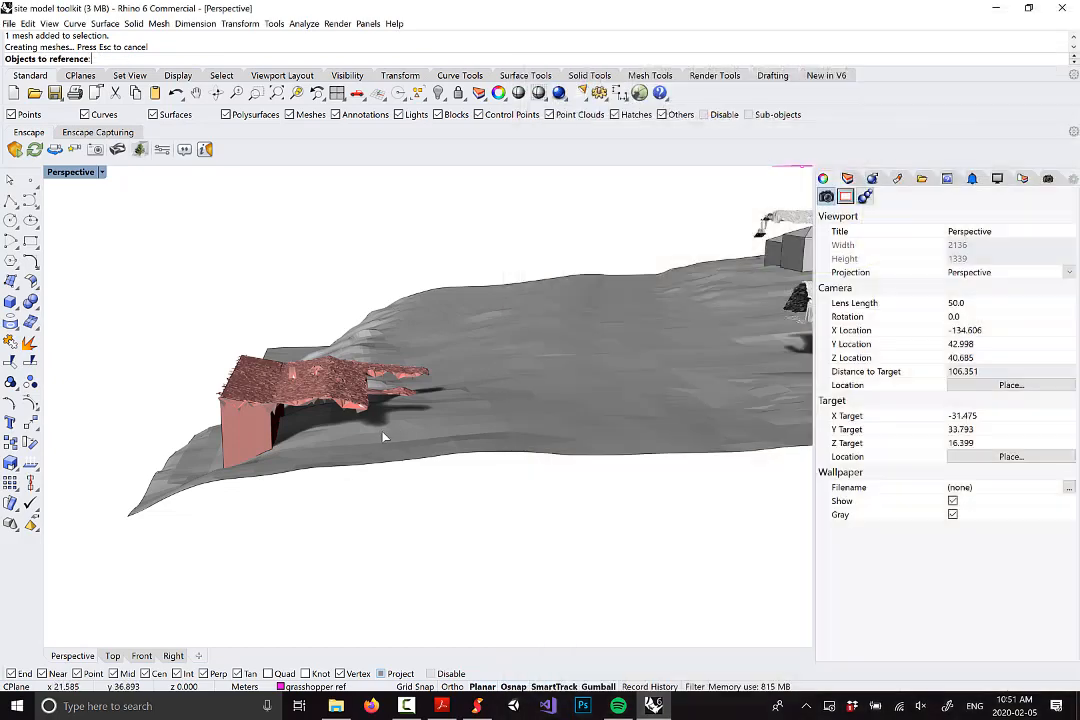
pyautogui.moveTo(383, 437); pyautogui.dragTo(330, 408, button='right')
pyautogui.click(350, 253)
pyautogui.scroll(5, 311, 417)
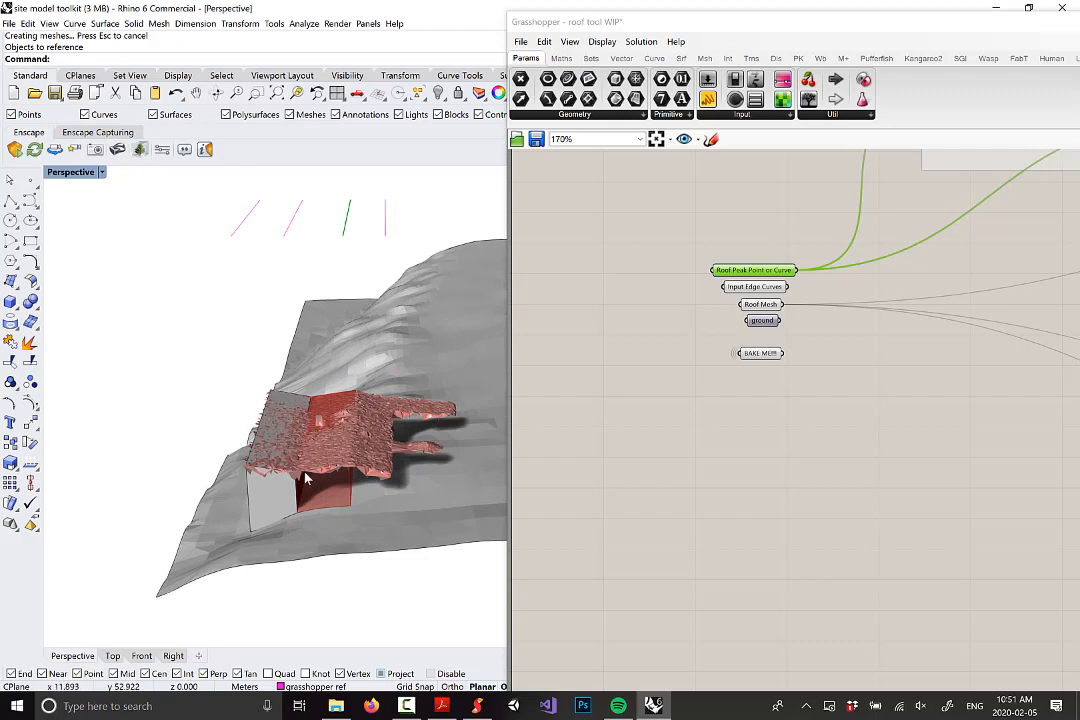
# Step: Reference the second and fourth lines as the Input Edge Curves on either side of the peak line
pyautogui.rightClick(760, 288)
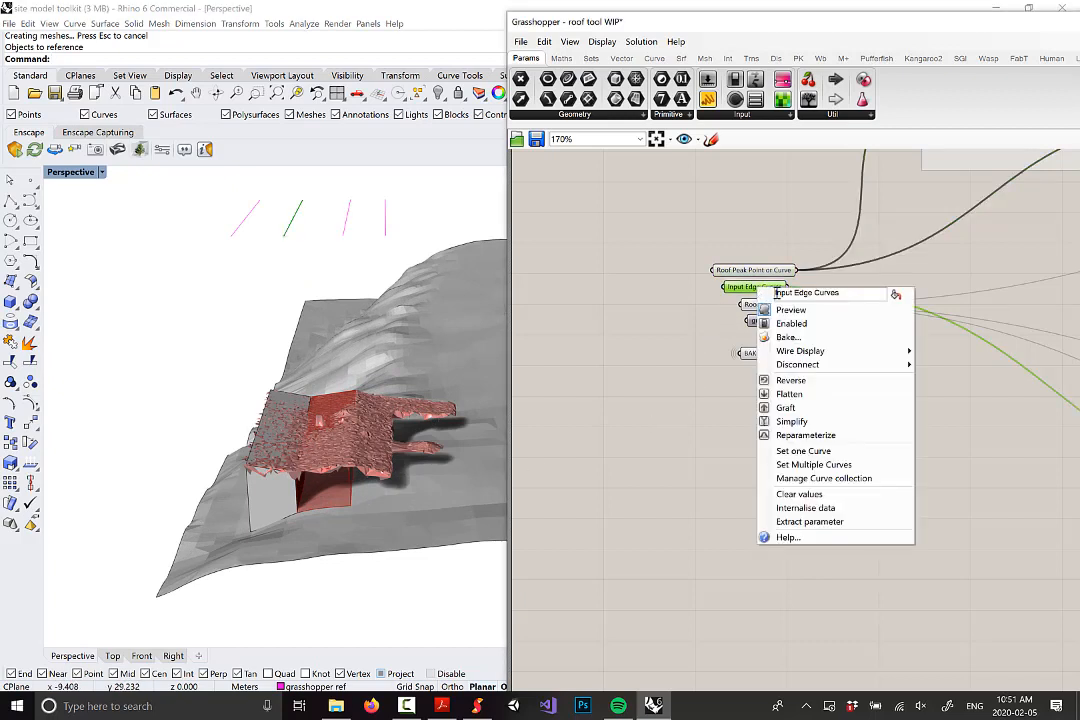
pyautogui.click(814, 464)
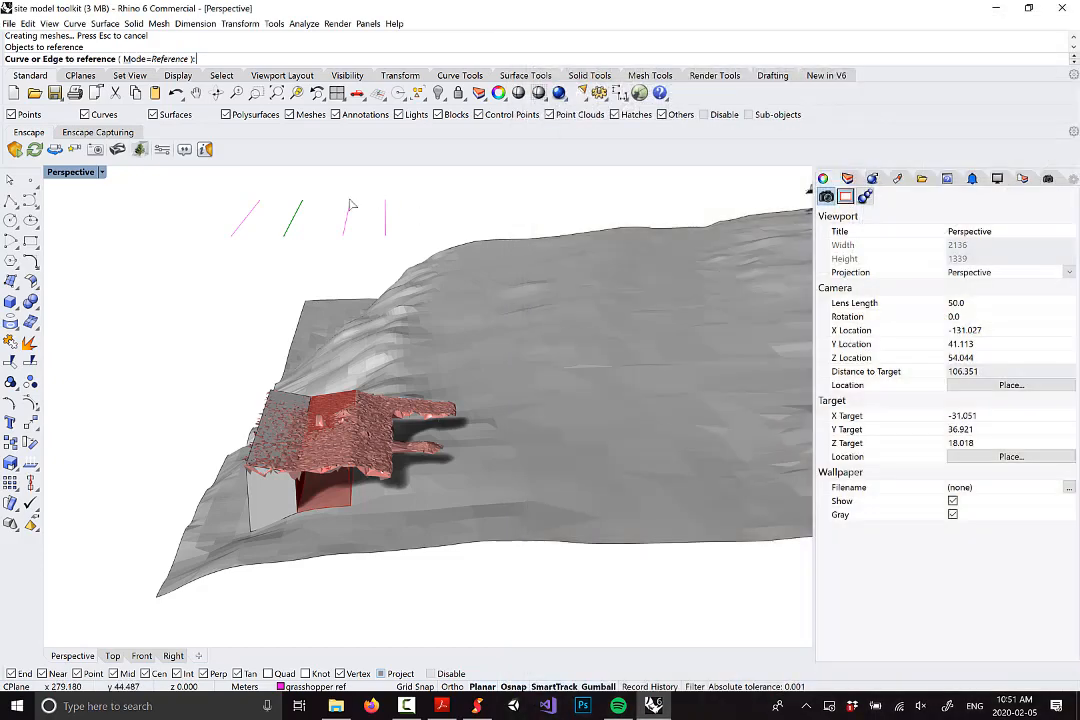
pyautogui.click(299, 221)
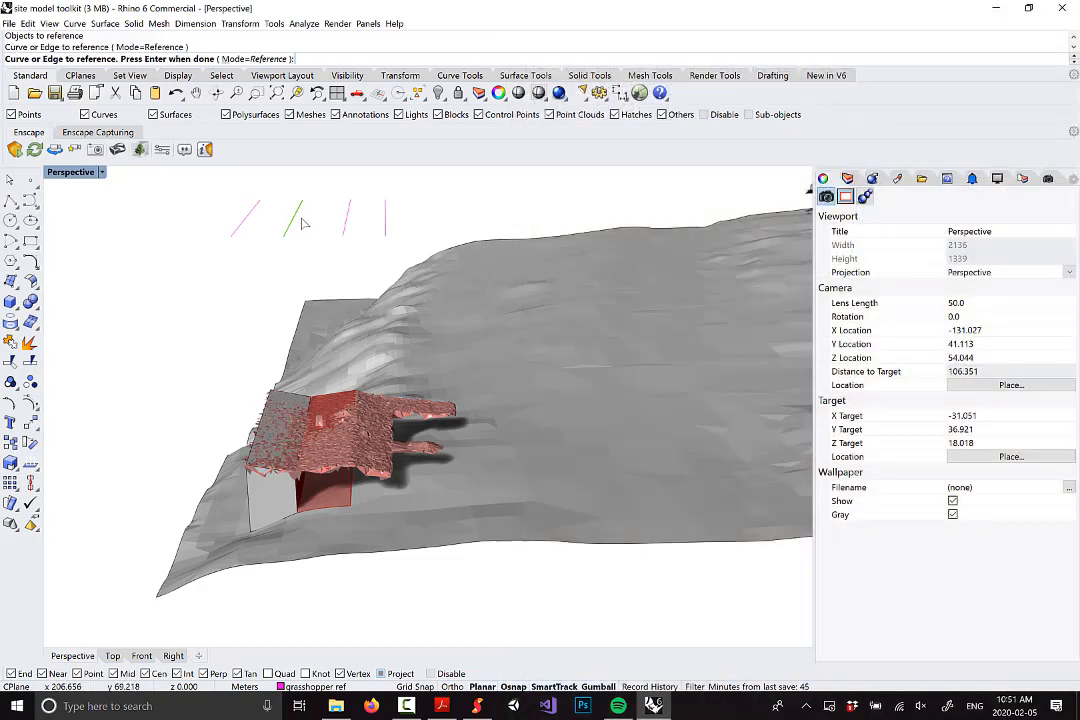
pyautogui.click(384, 221)
pyautogui.press('Return')
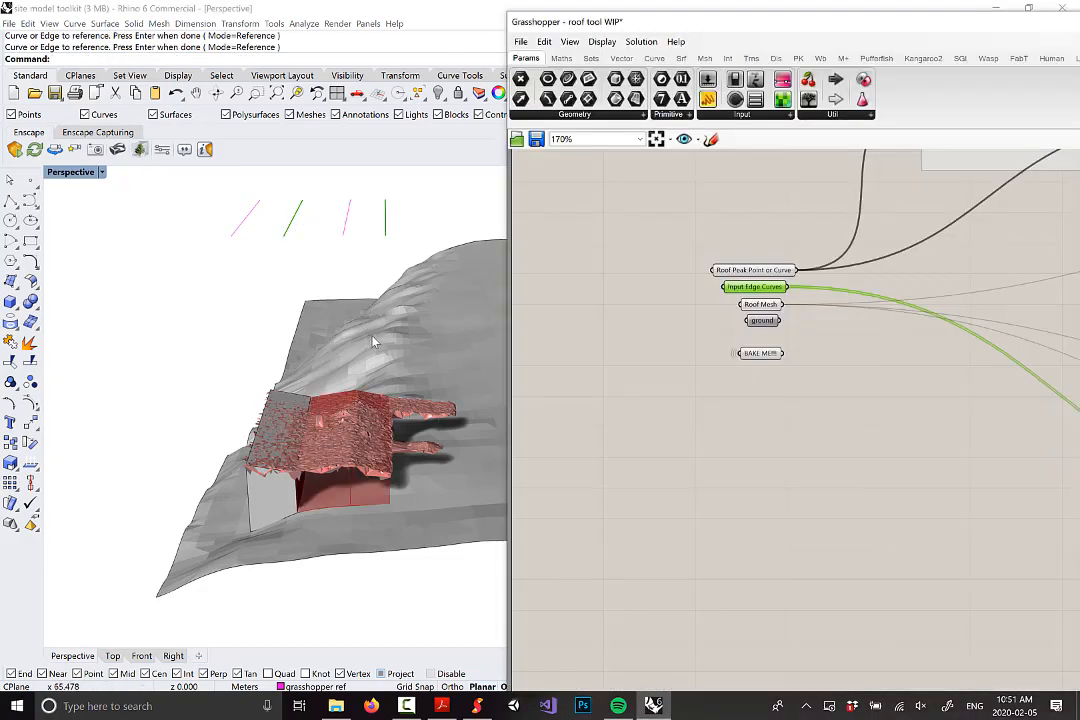
# Step: Bake the gabled section beside the single-slope one from BAKE ME!!! onto the buildings layer
pyautogui.moveTo(374, 342); pyautogui.dragTo(374, 328, button='right')
pyautogui.scroll(3, 362, 360)
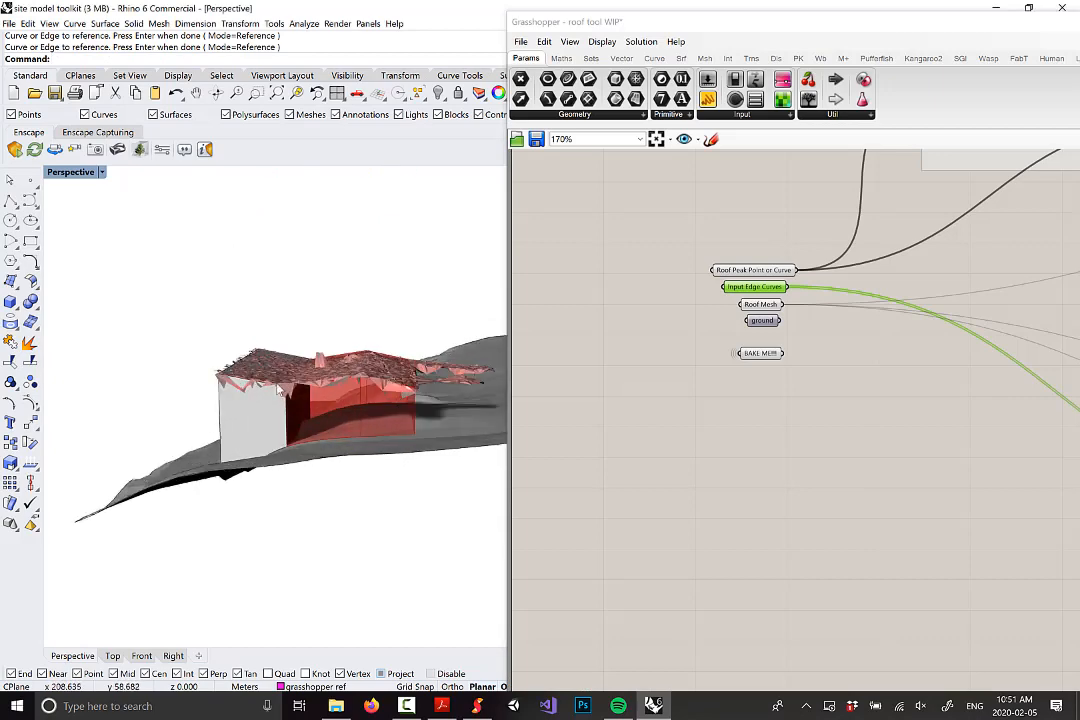
pyautogui.scroll(2, 758, 355)
pyautogui.rightClick(762, 353)
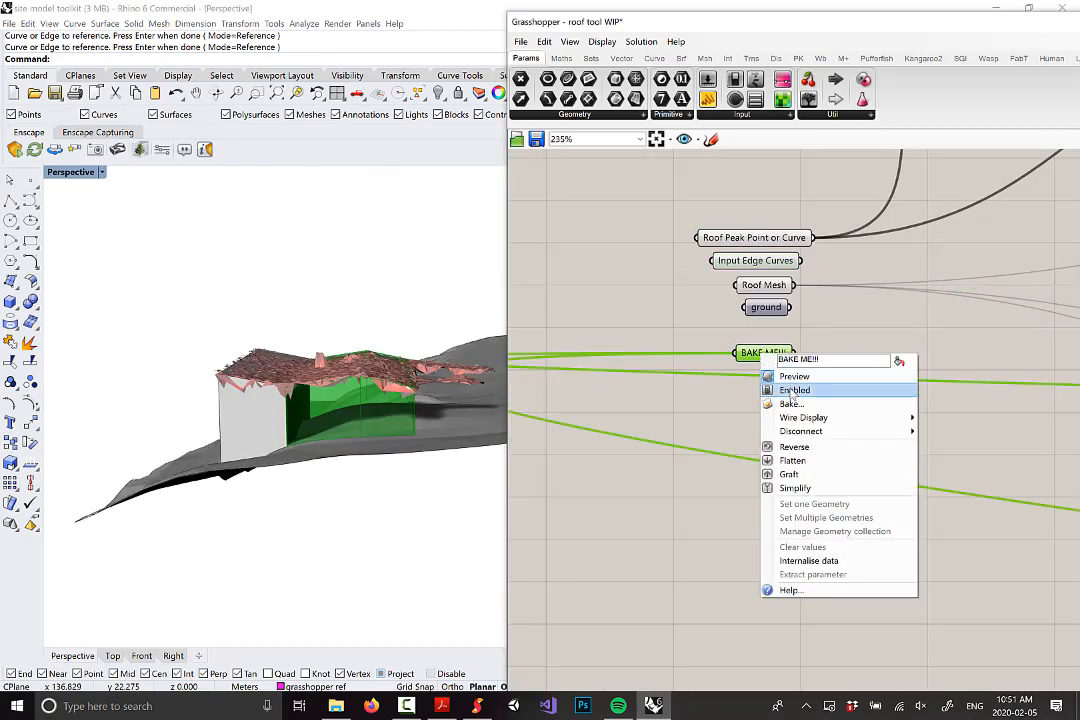
pyautogui.click(790, 403)
pyautogui.click(782, 307)
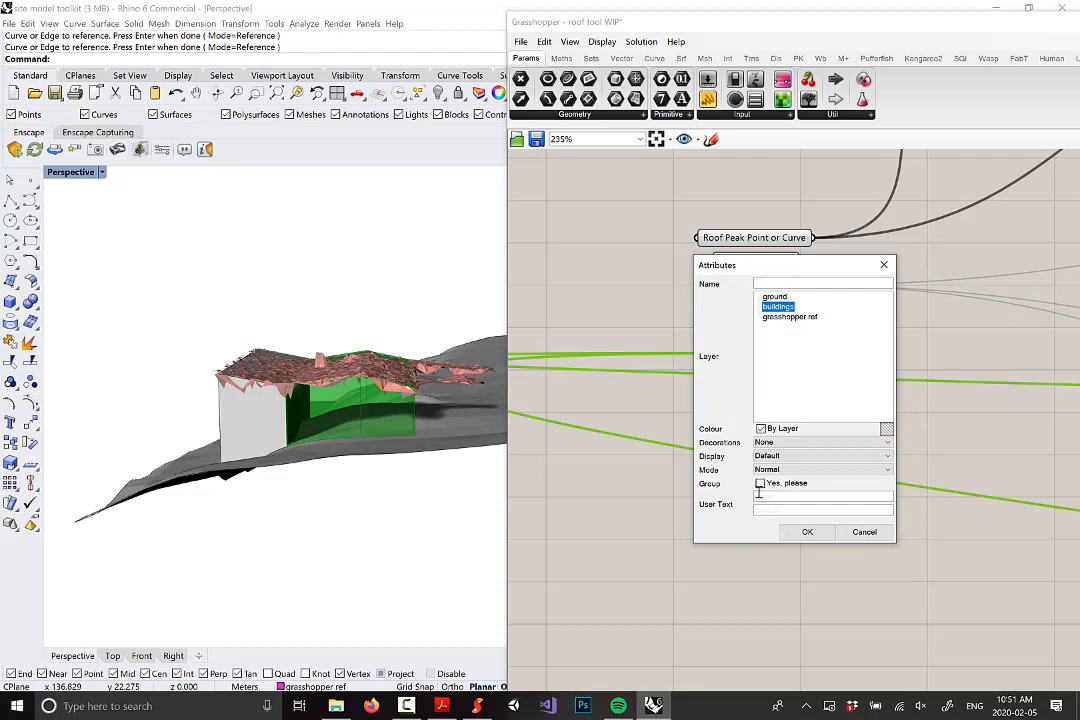
pyautogui.click(798, 530)
pyautogui.moveTo(407, 465); pyautogui.dragTo(396, 478, button='right')
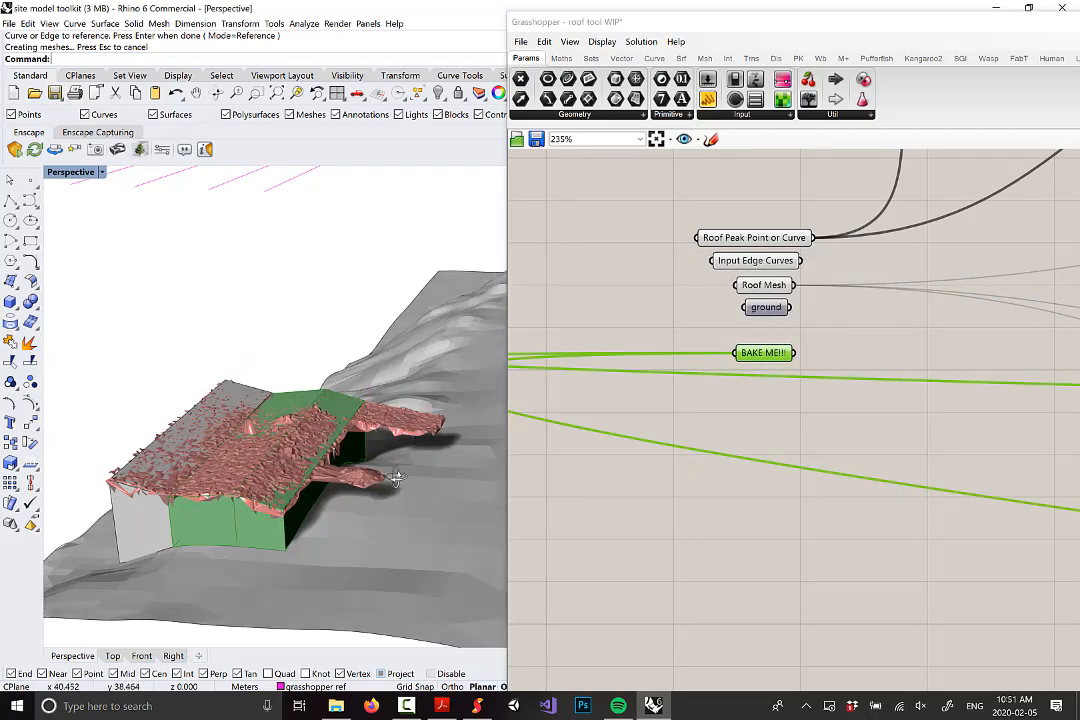
# Step: Close the Grasshopper window and delete the scanned roof mesh covering the two baked roof sections
pyautogui.moveTo(1033, 37); pyautogui.dragTo(861, 72)
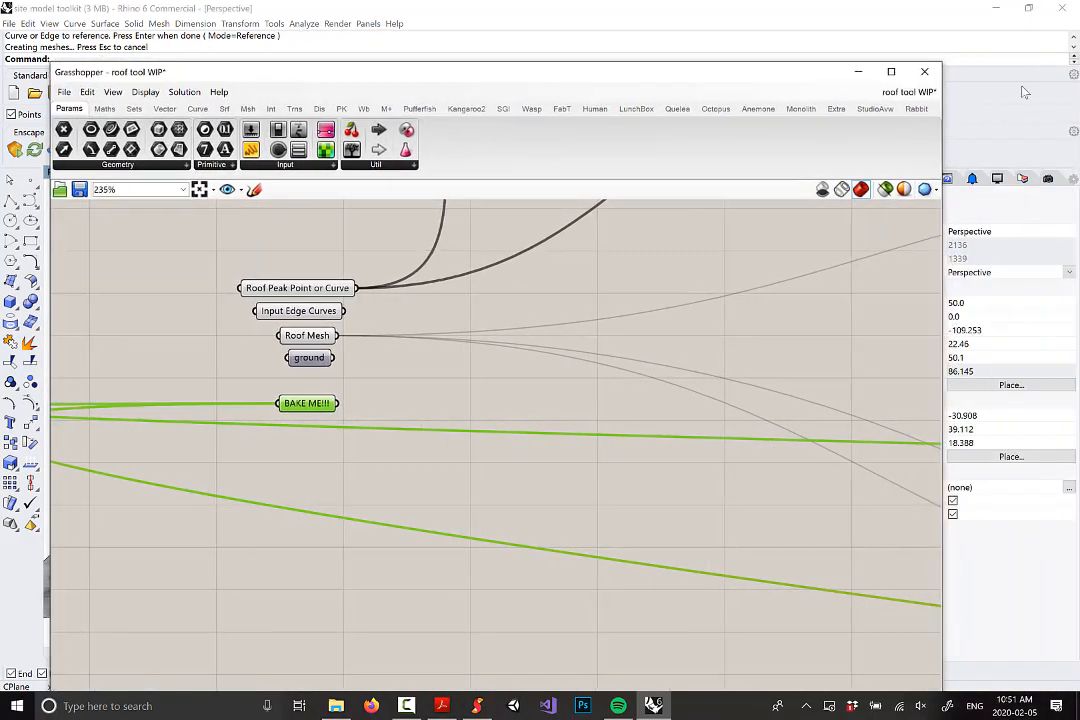
pyautogui.click(924, 76)
pyautogui.scroll(-4, 530, 370)
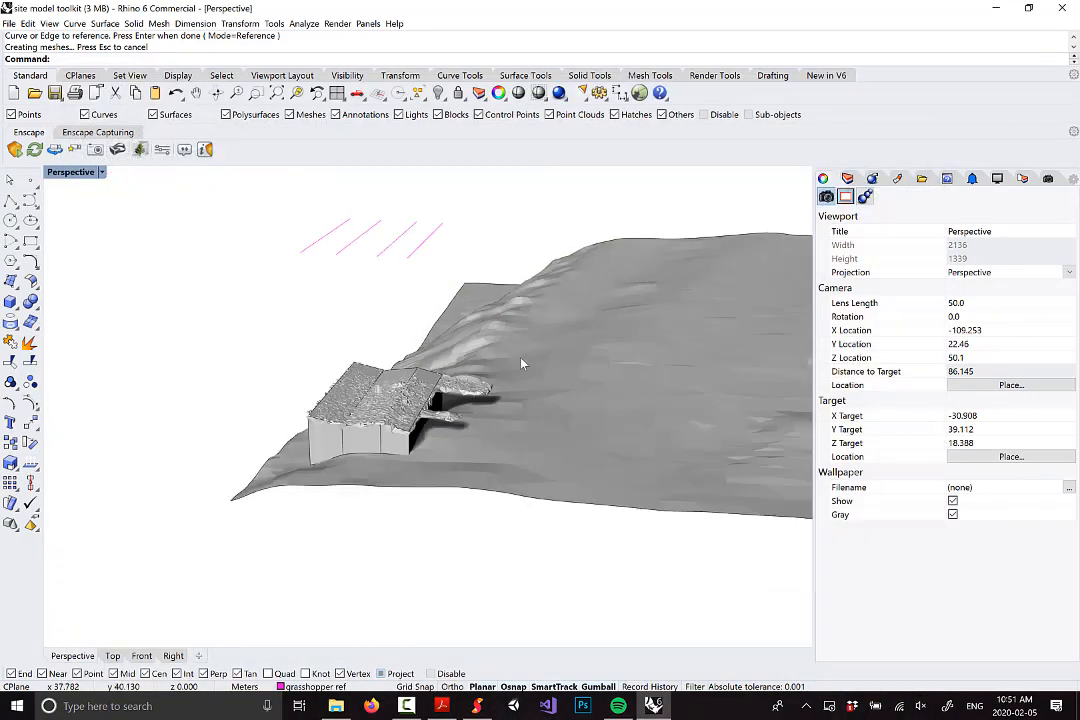
pyautogui.scroll(4, 400, 335)
pyautogui.click(467, 393)
pyautogui.press('Delete')
pyautogui.scroll(-10, 450, 380)
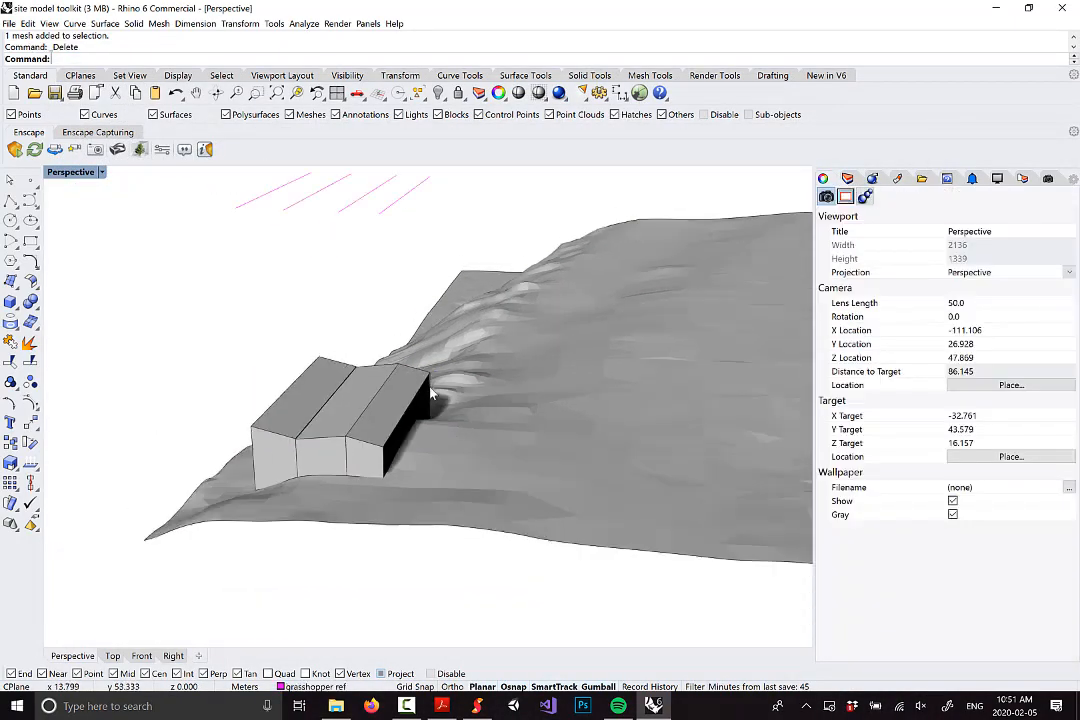
# Step: Examine the whole site from several sides, comparing the baked buildings with the remaining scanned meshes
pyautogui.moveTo(440, 385); pyautogui.dragTo(272, 408, button='right')
pyautogui.scroll(-8, 280, 404)
pyautogui.scroll(4, 362, 465)
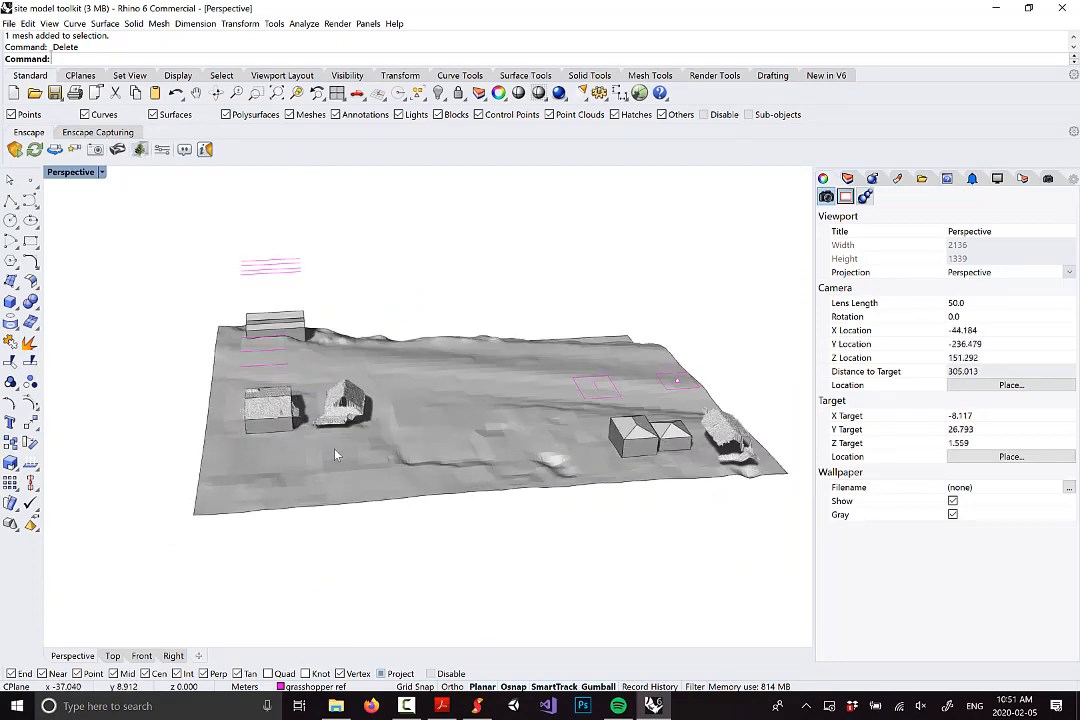
pyautogui.moveTo(336, 455); pyautogui.dragTo(377, 453, button='right')
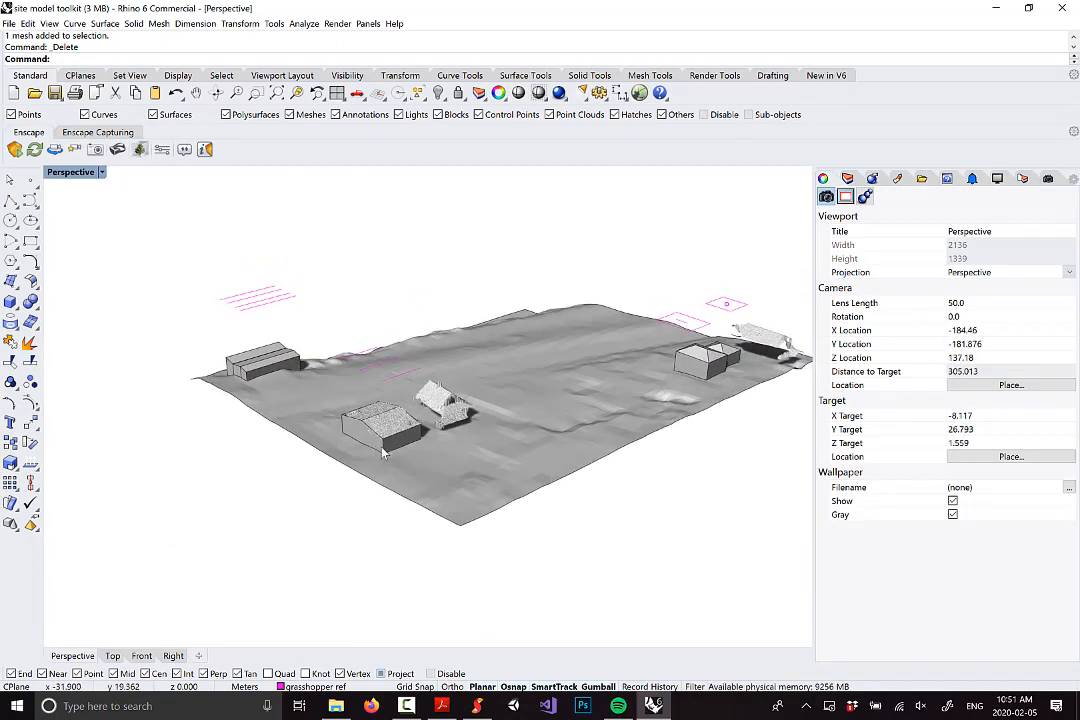
pyautogui.moveTo(616, 432); pyautogui.dragTo(577, 449, button='right')
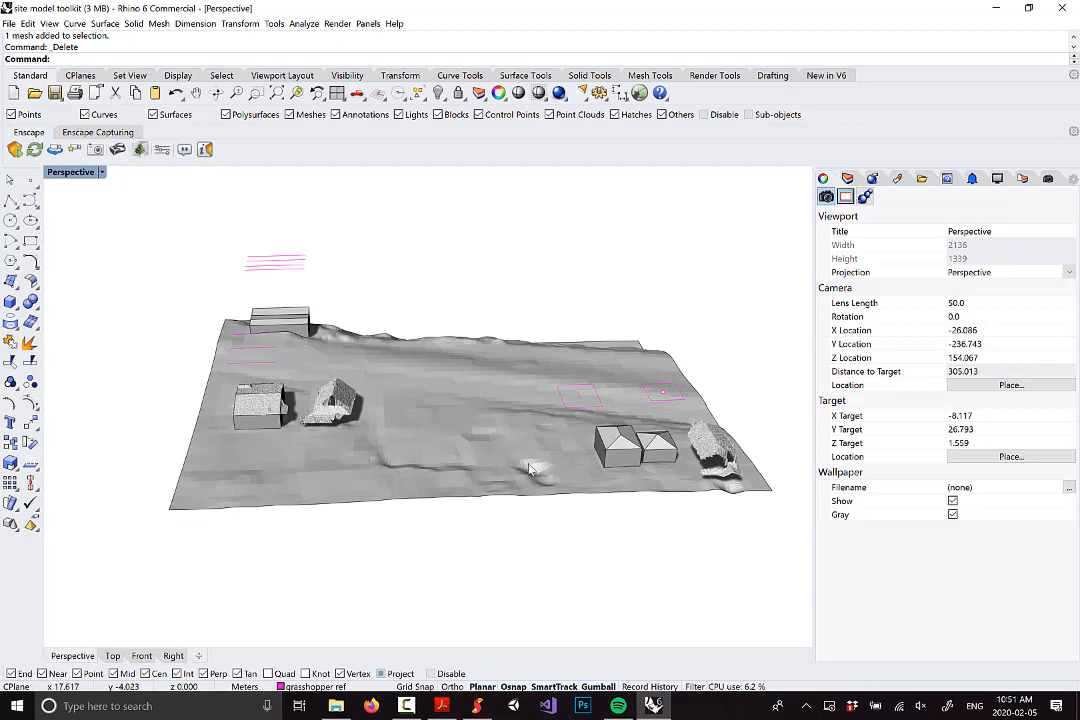
pyautogui.moveTo(438, 412); pyautogui.dragTo(405, 402, button='right')
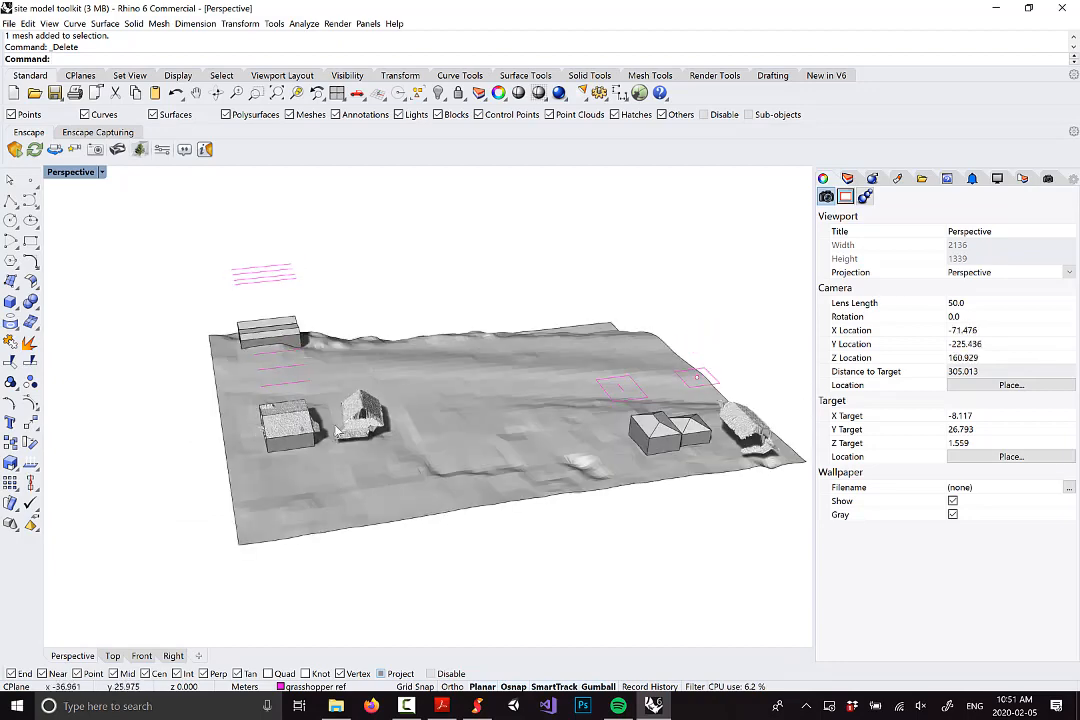
pyautogui.moveTo(336, 430); pyautogui.dragTo(424, 403, button='right')
pyautogui.scroll(8, 350, 381)
pyautogui.scroll(-8, 240, 359)
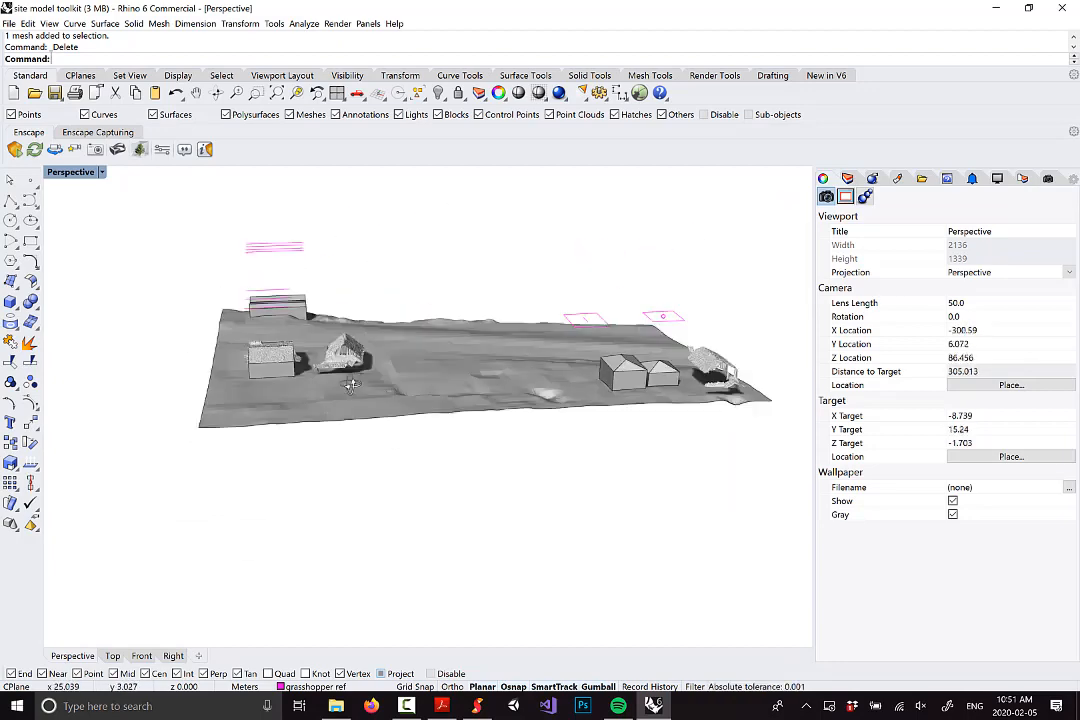
pyautogui.moveTo(350, 384); pyautogui.dragTo(362, 412, button='right')
pyautogui.scroll(6, 380, 410)
pyautogui.scroll(-5, 392, 459)
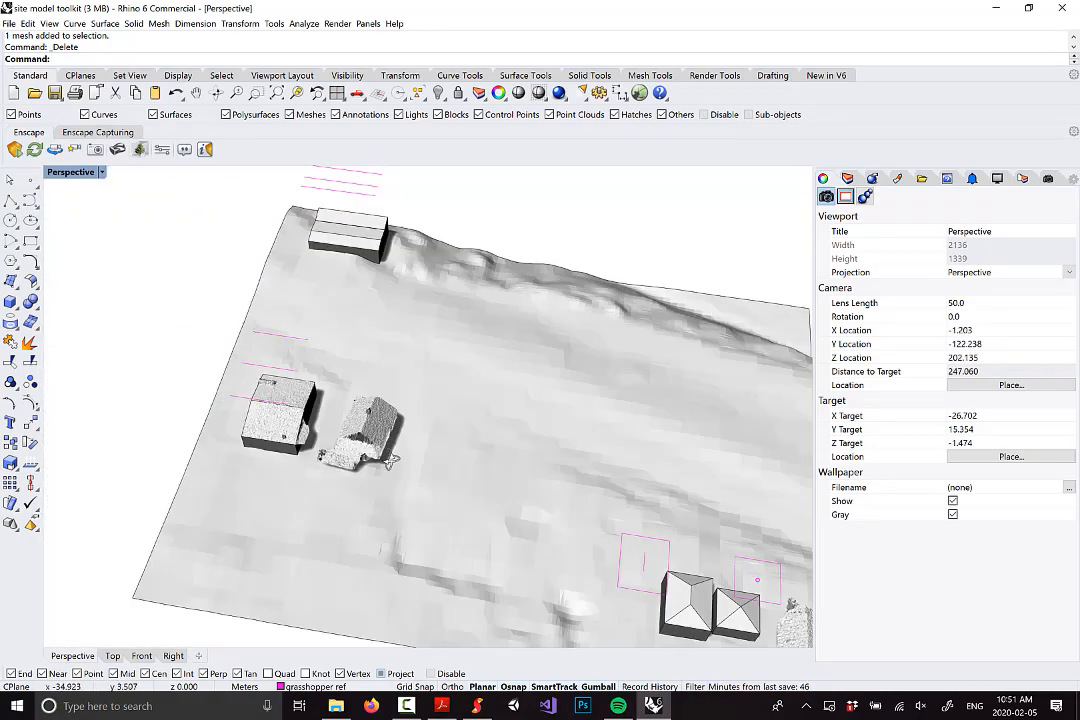
# Step: Move the three reference lines of the baked gabled building across to the neighbouring scanned house
pyautogui.moveTo(392, 459); pyautogui.dragTo(299, 484, button='right')
pyautogui.moveTo(425, 441); pyautogui.dragTo(431, 439, button='right')
pyautogui.scroll(4, 358, 407)
pyautogui.moveTo(399, 392); pyautogui.dragTo(352, 435, button='right')
pyautogui.moveTo(172, 342); pyautogui.dragTo(145, 330, button='right')
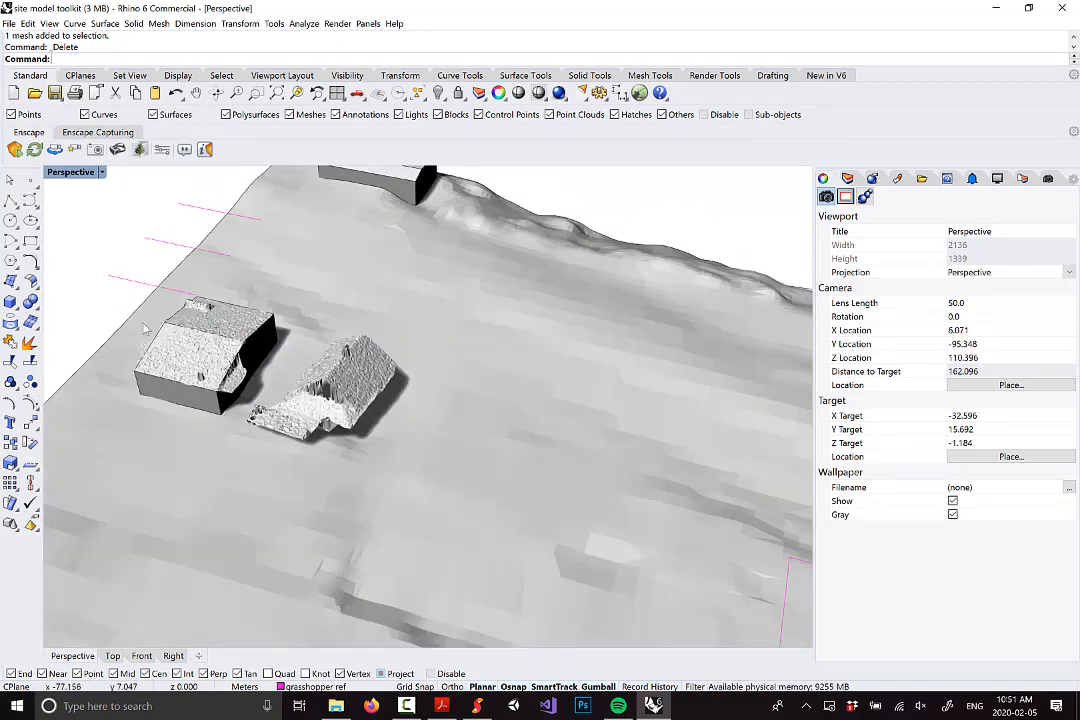
pyautogui.click(131, 281)
pyautogui.keyDown('shift'); pyautogui.click(163, 242); pyautogui.keyUp('shift')
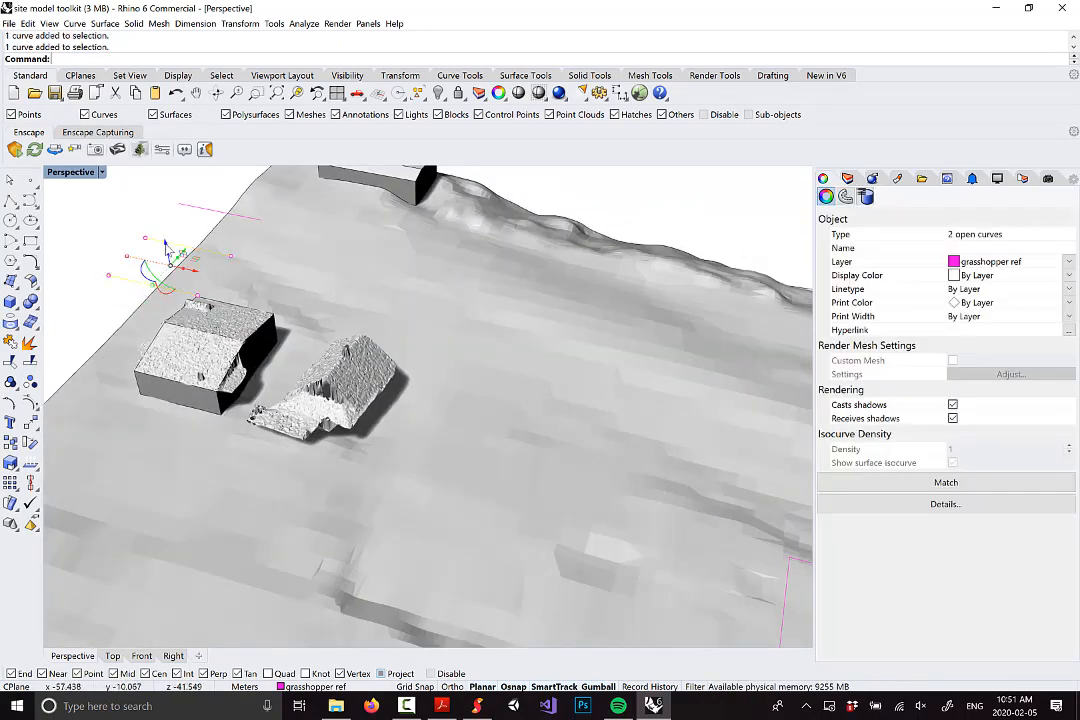
pyautogui.keyDown('shift'); pyautogui.click(220, 213); pyautogui.keyUp('shift')
pyautogui.moveTo(224, 214); pyautogui.dragTo(233, 236, button='right')
pyautogui.moveTo(209, 281); pyautogui.dragTo(405, 342)
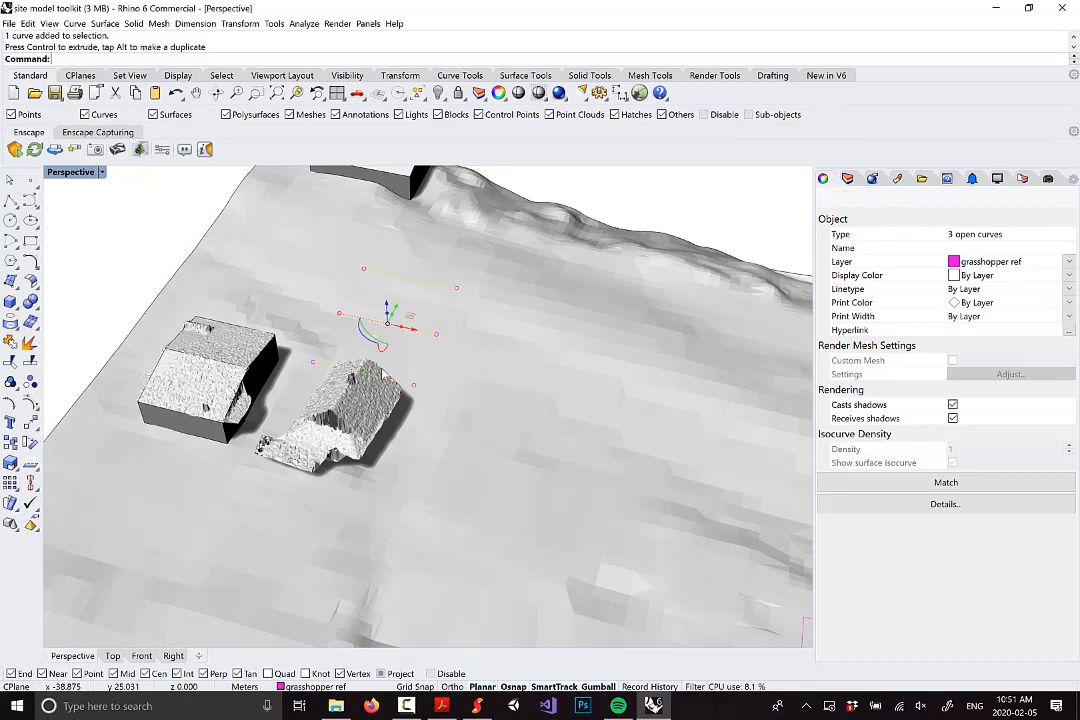
pyautogui.press('super')
pyautogui.moveTo(349, 378); pyautogui.dragTo(370, 539, button='right')
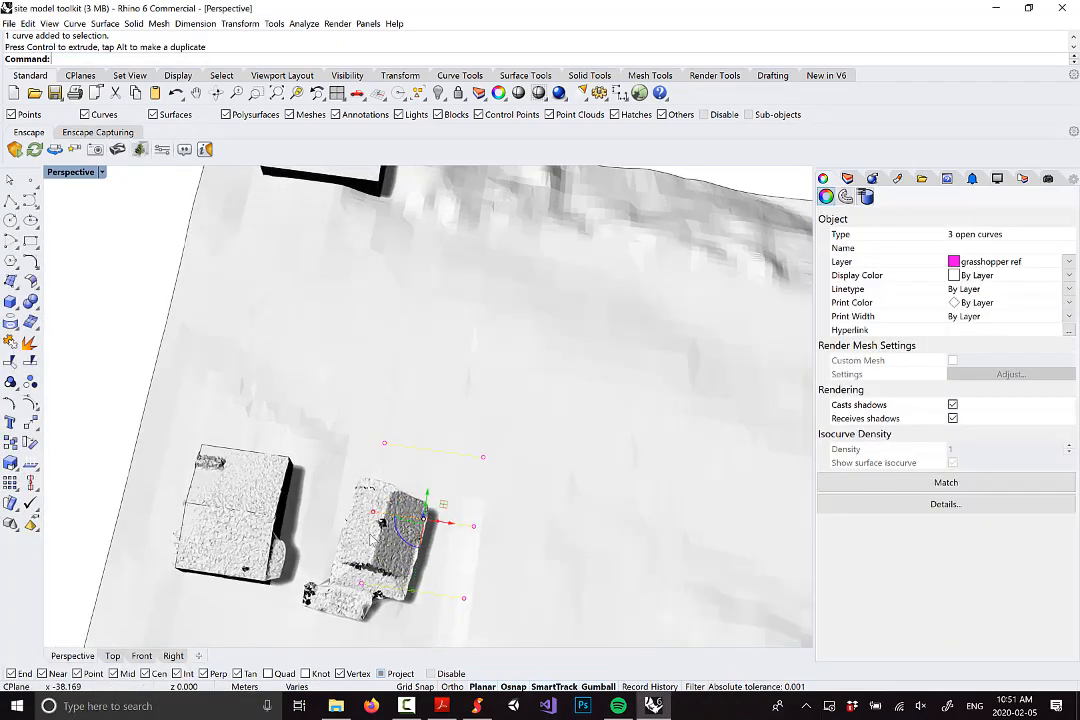